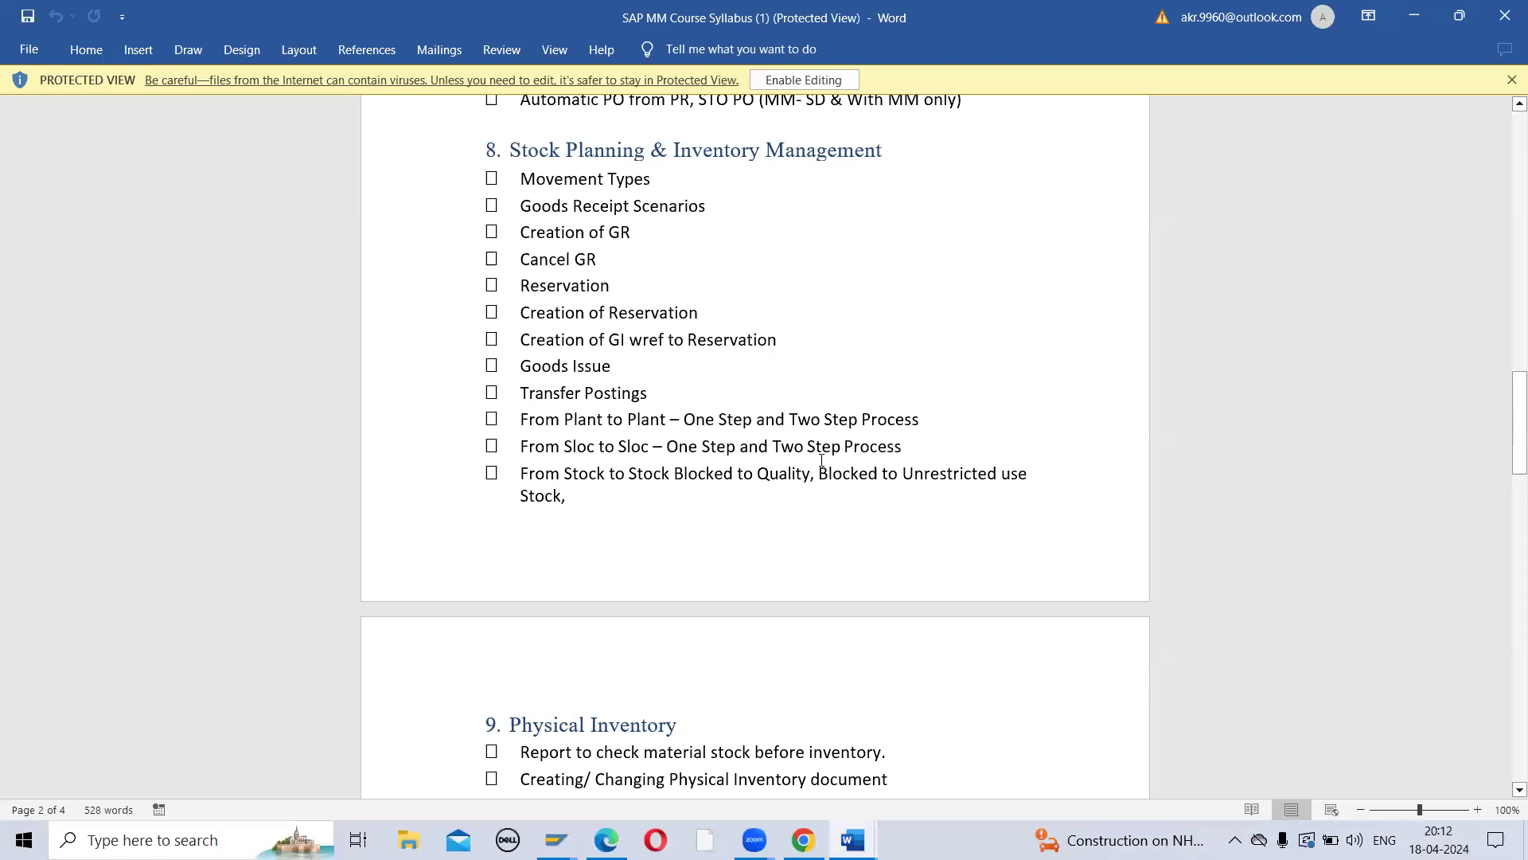
Step: Review the SAP MM course syllabus from its title through the Stock Planning & Inventory Management section
key(ctrl+Home)
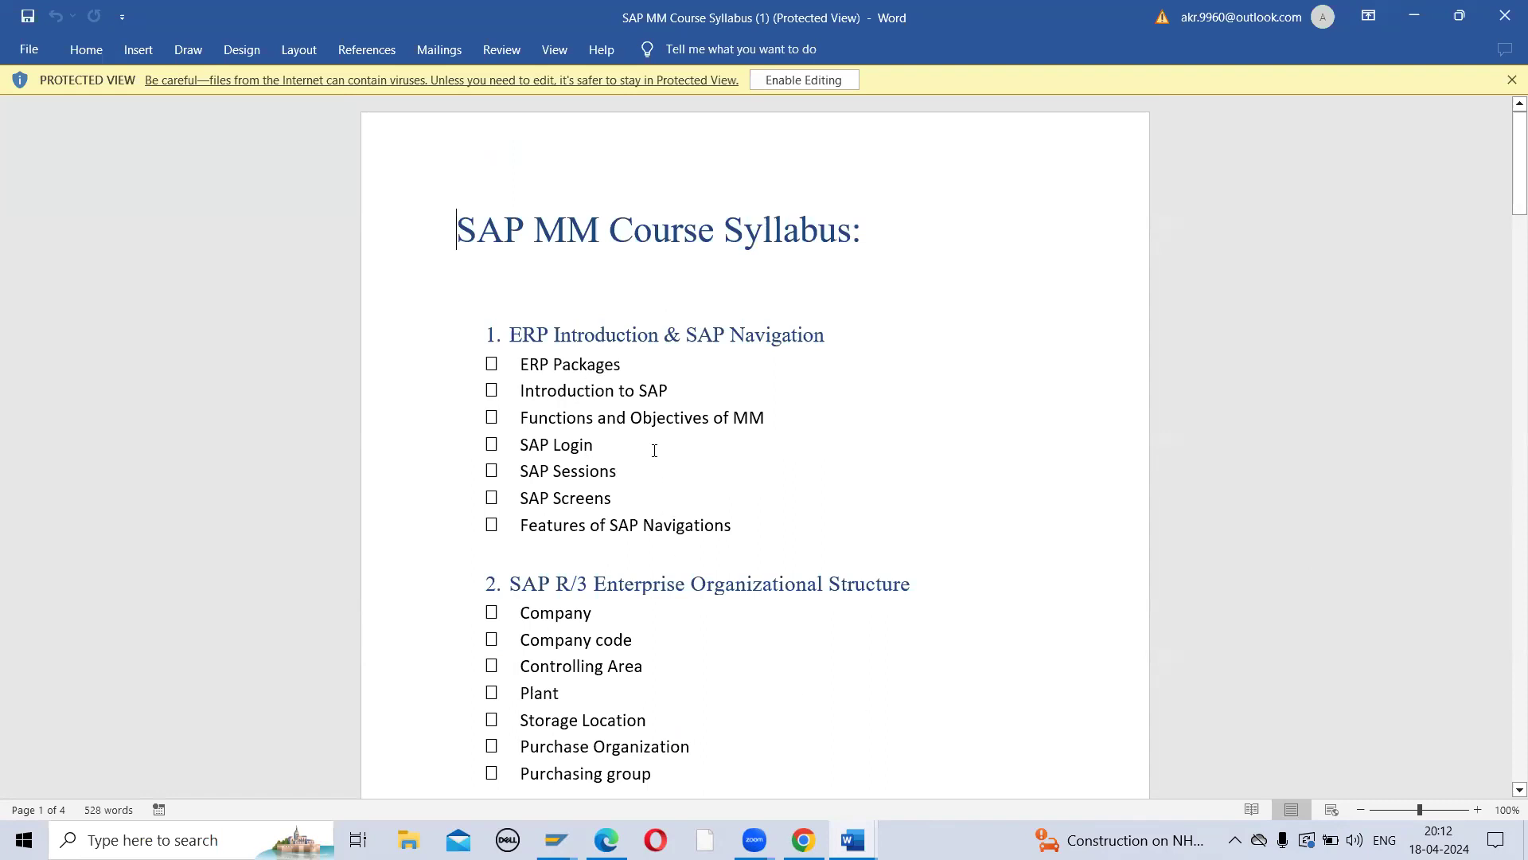
scroll(653, 452, down, 3)
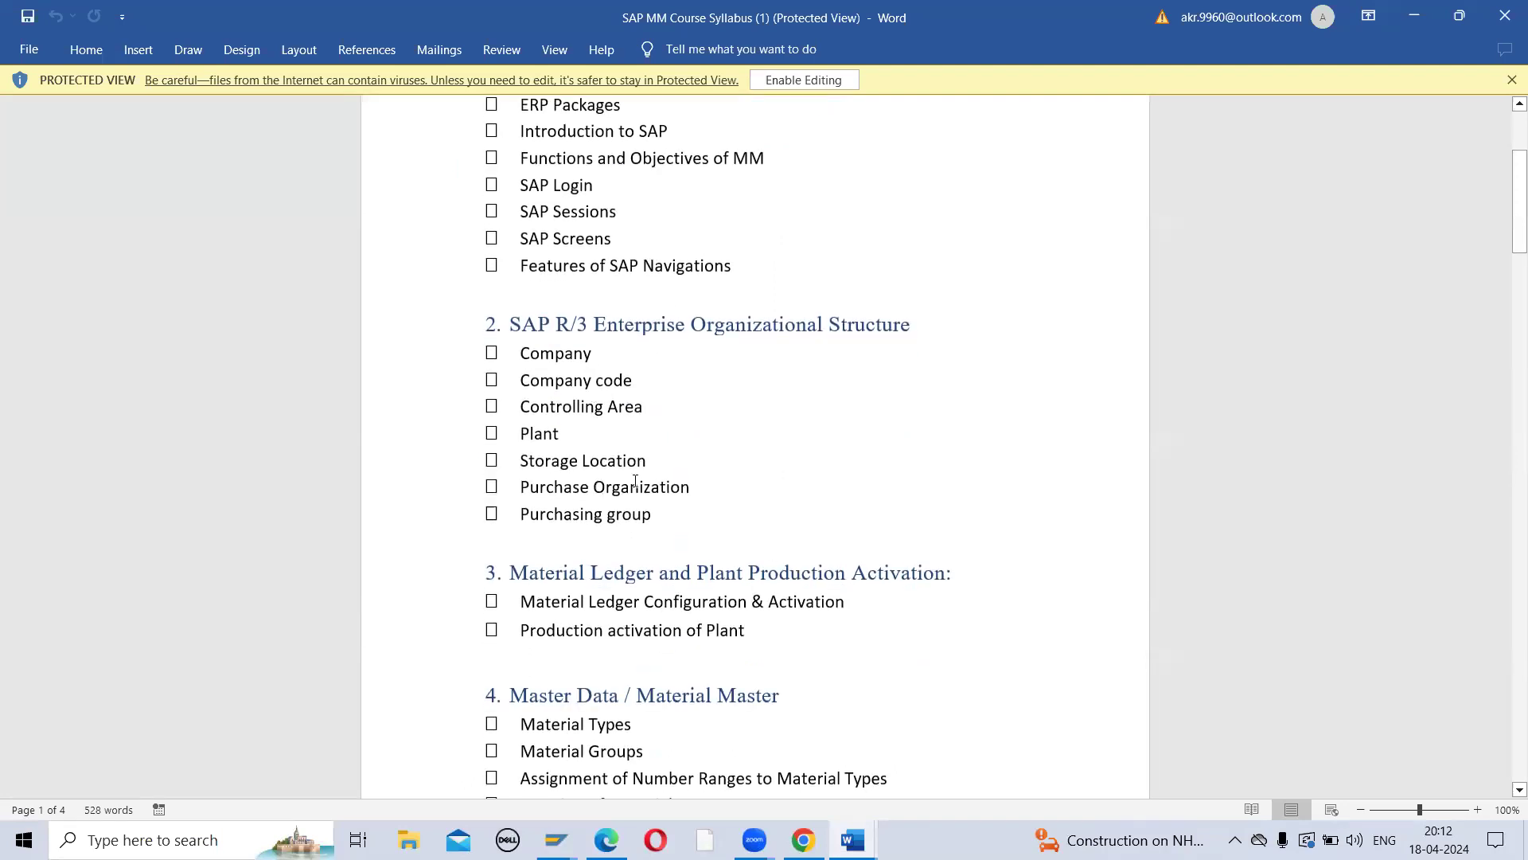
scroll(636, 480, down, 1)
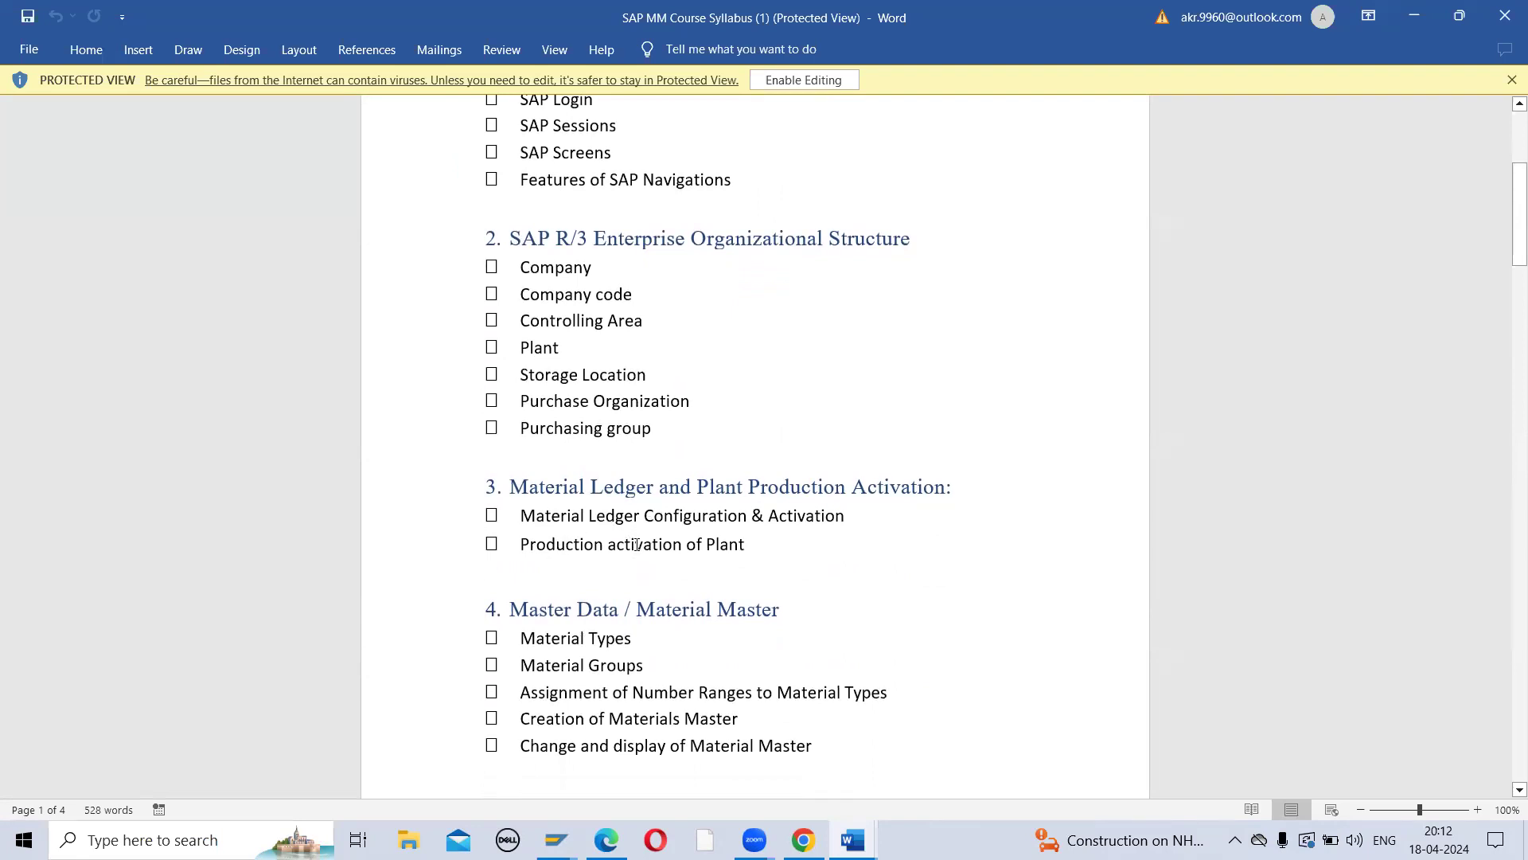
scroll(613, 493, down, 3)
scroll(629, 478, down, 3)
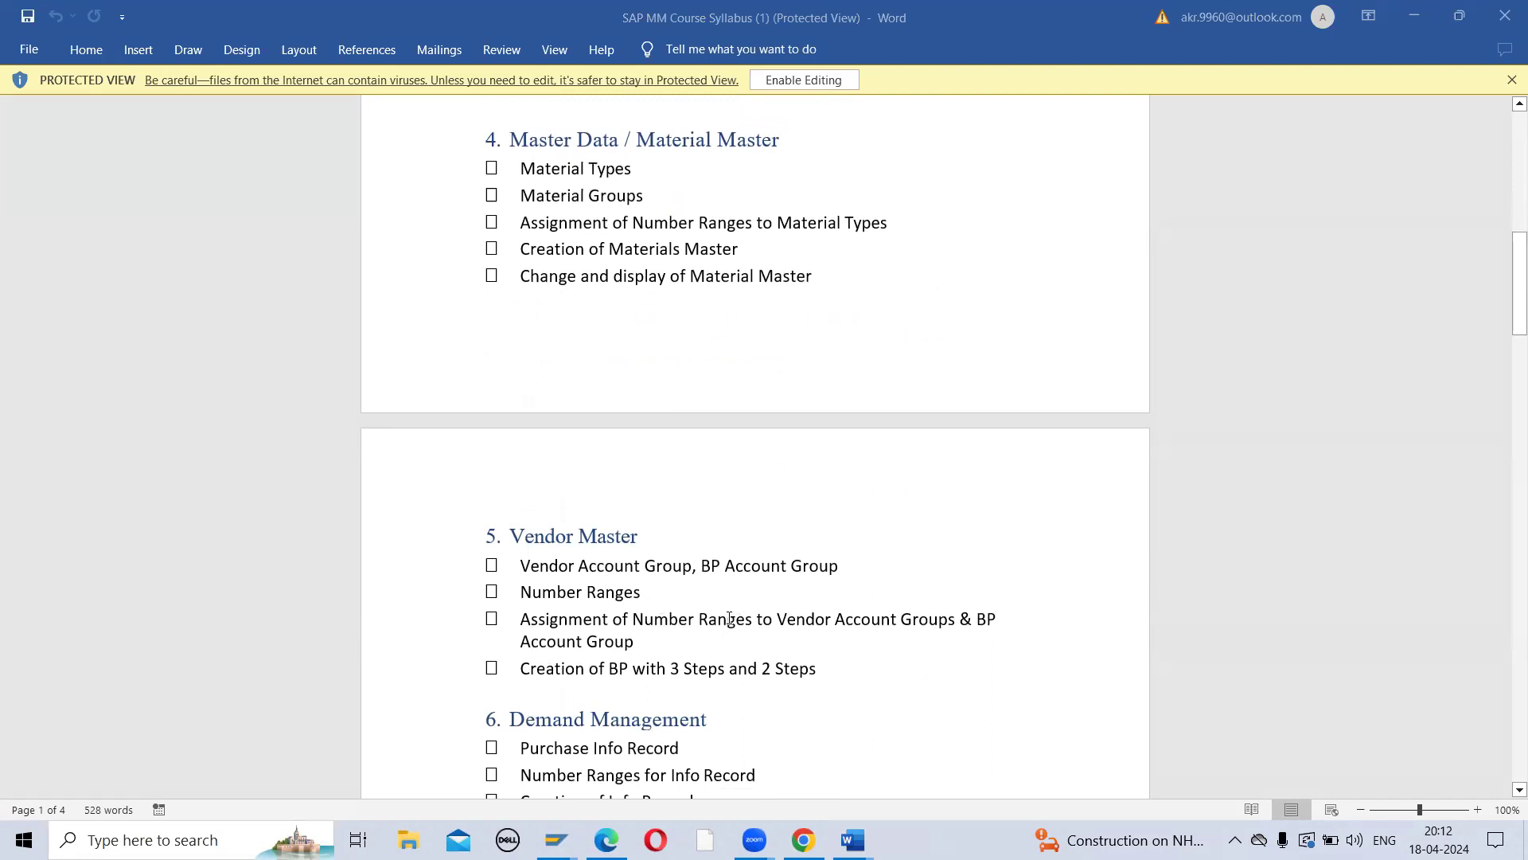
scroll(725, 603, down, 4)
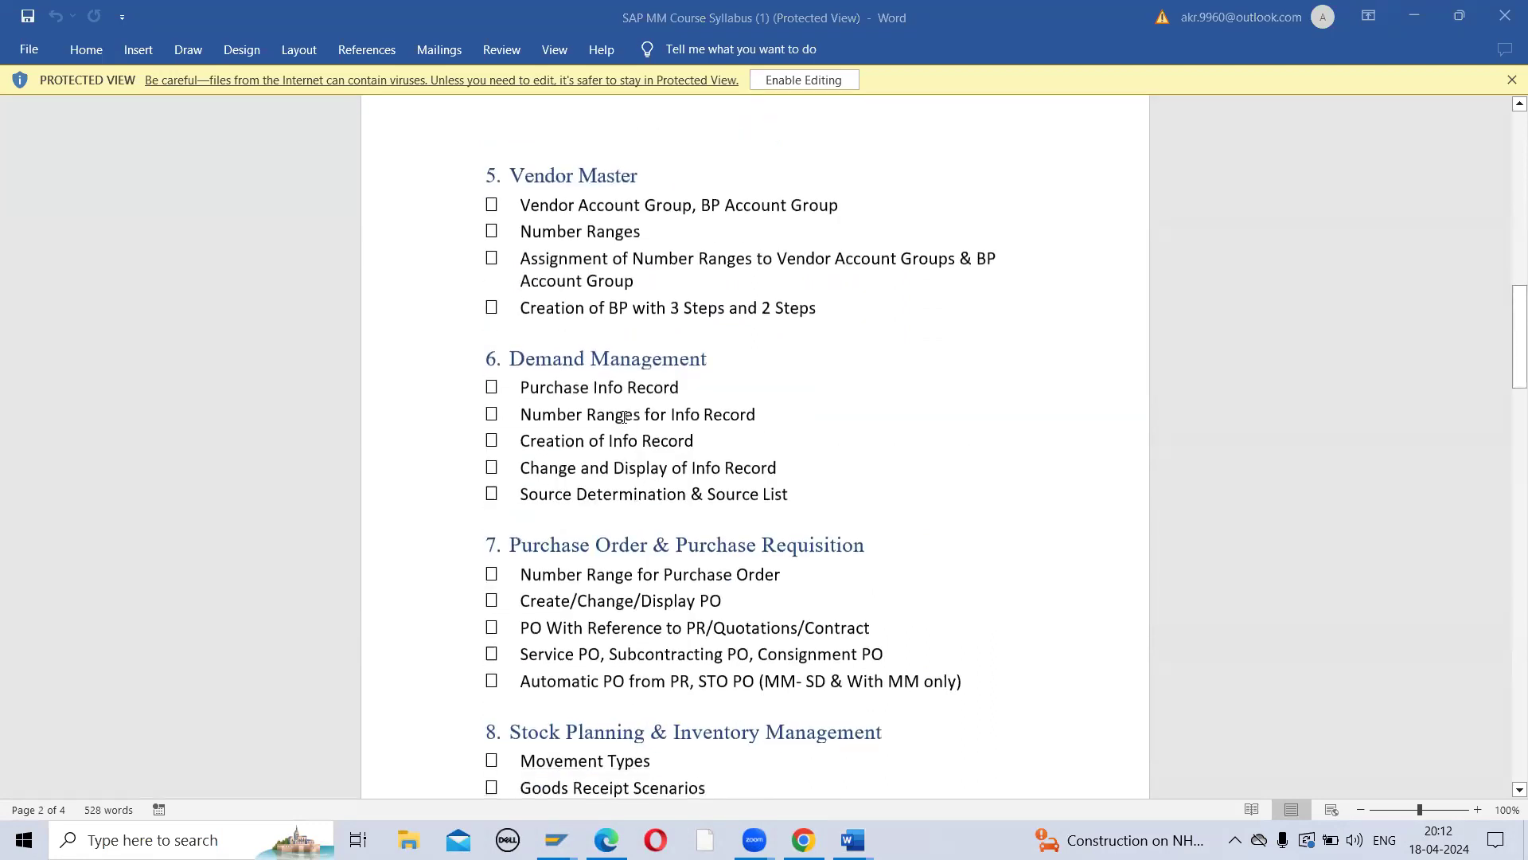
scroll(632, 471, down, 3)
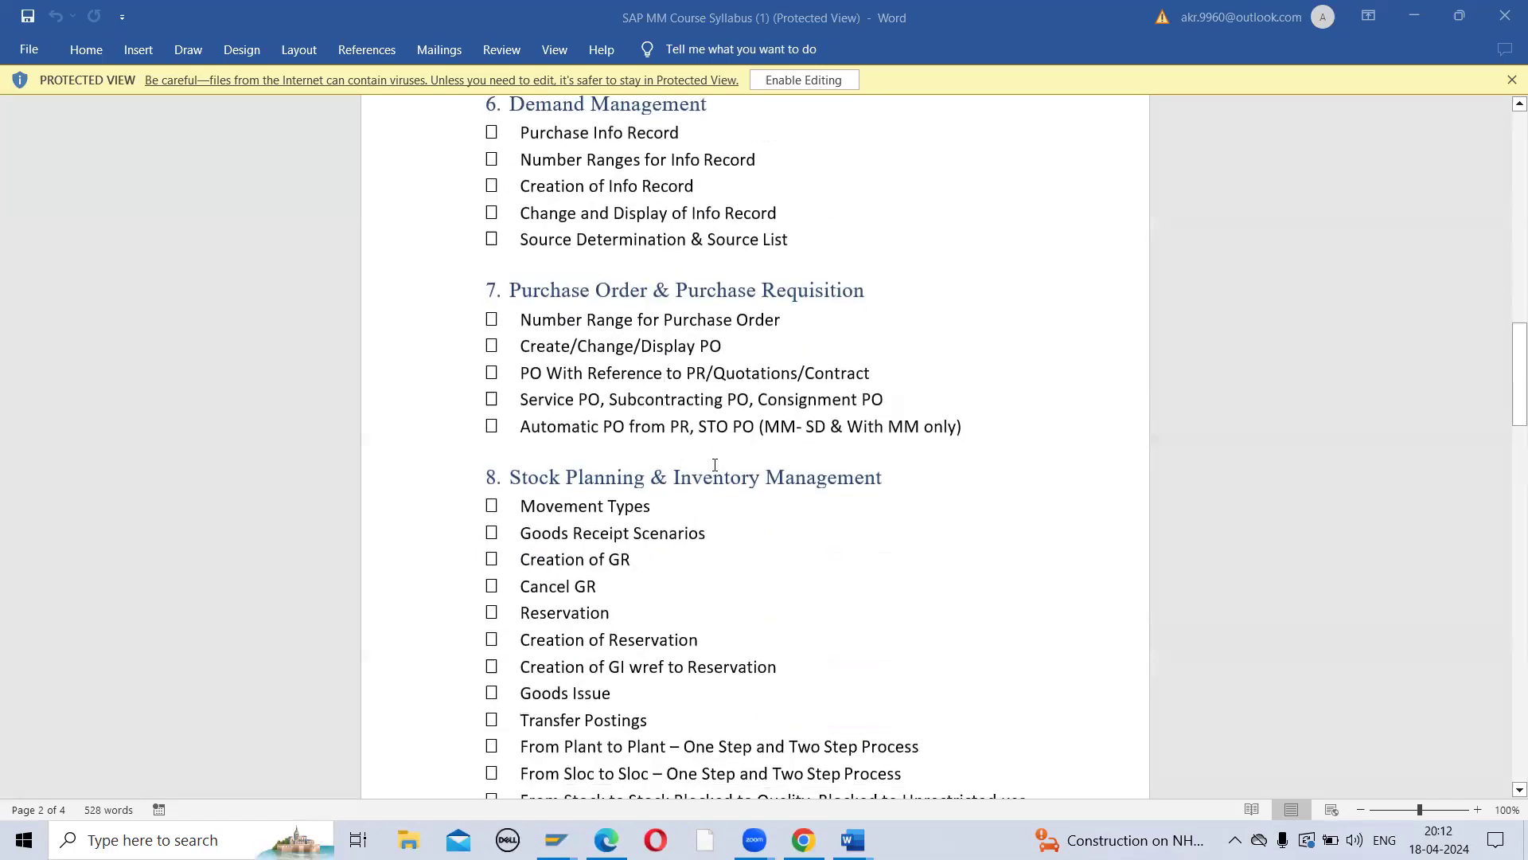
scroll(662, 424, down, 3)
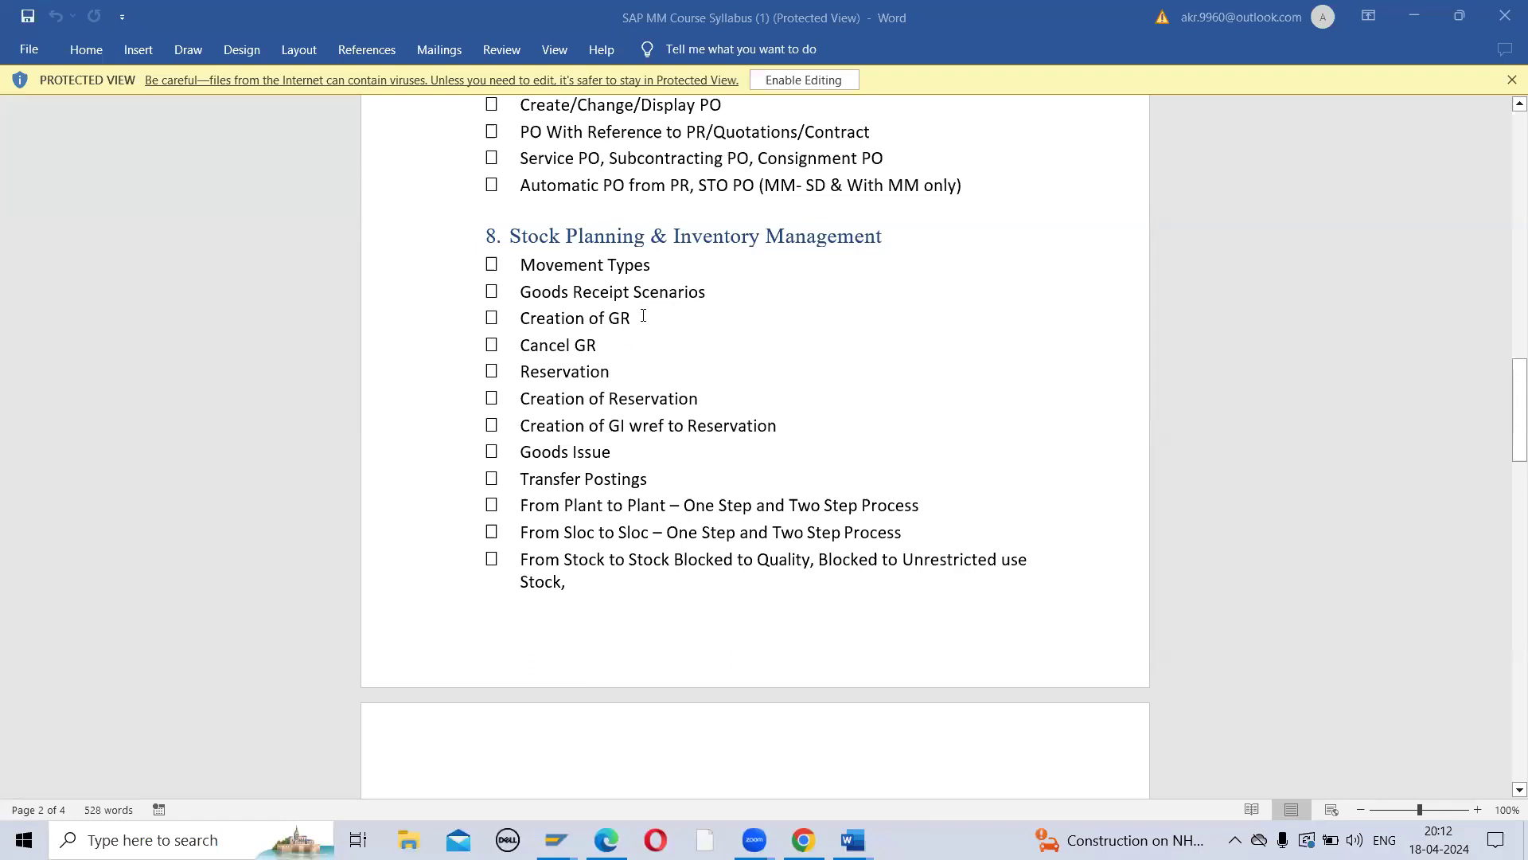
Step: Point out the "Creation of GR" topic and the word "Inventory" in the section 8 heading by selecting them
drag(643, 316, 521, 319)
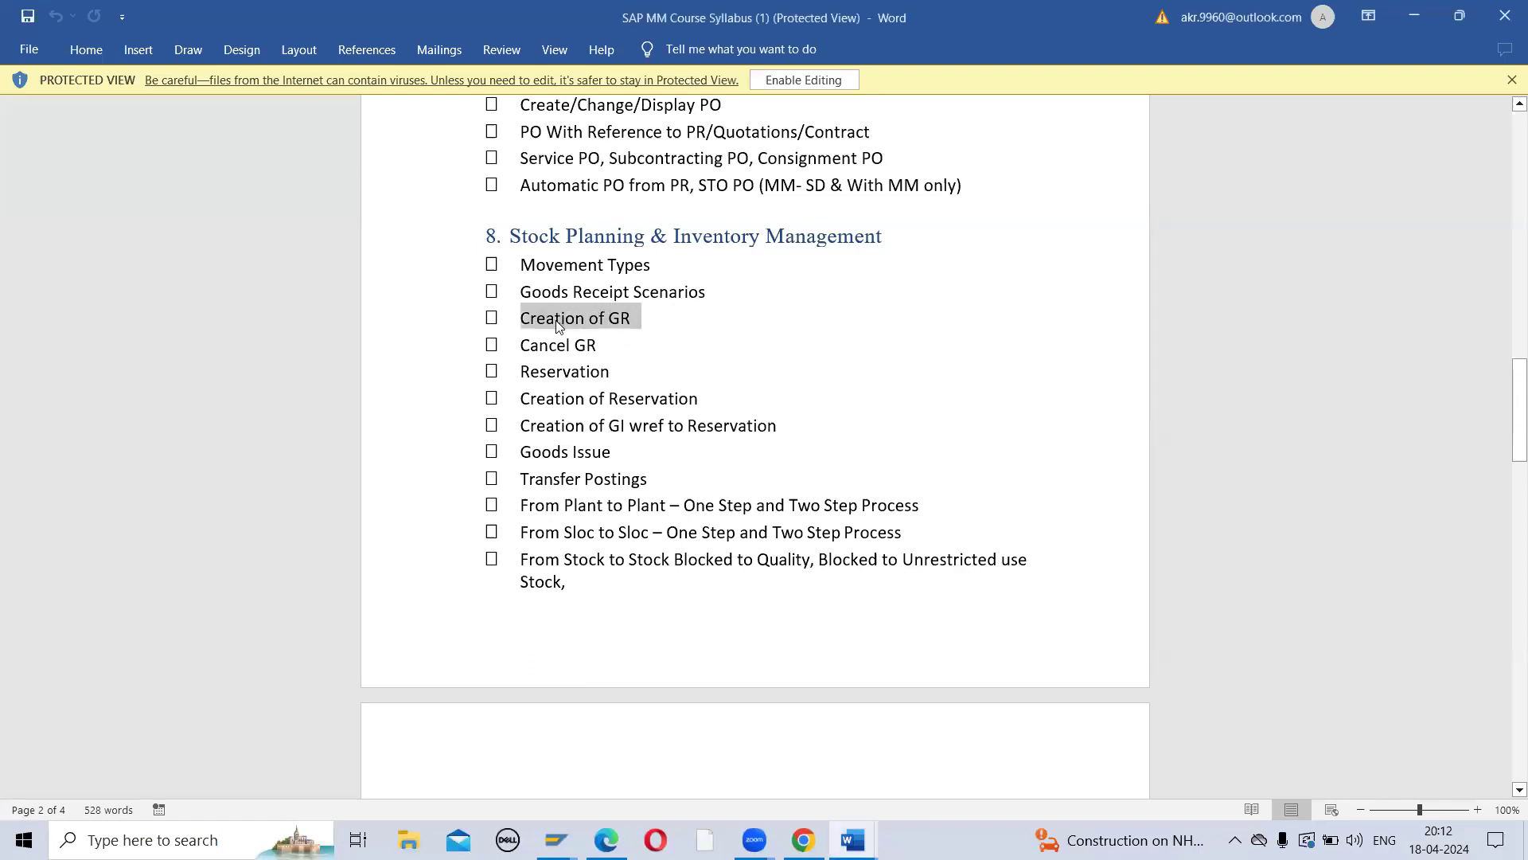
click(805, 679)
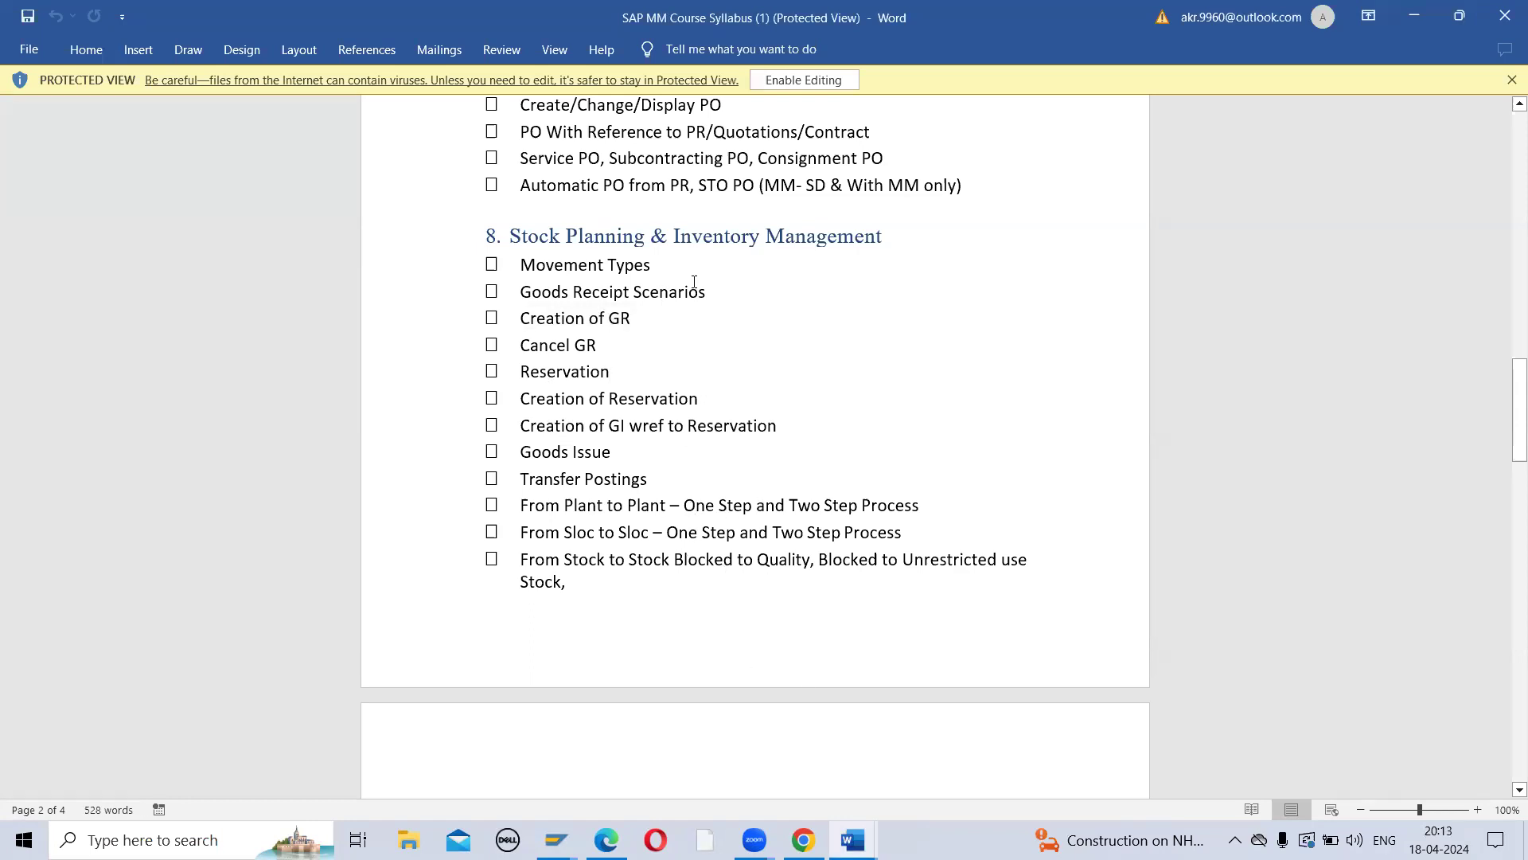
drag(679, 238, 761, 238)
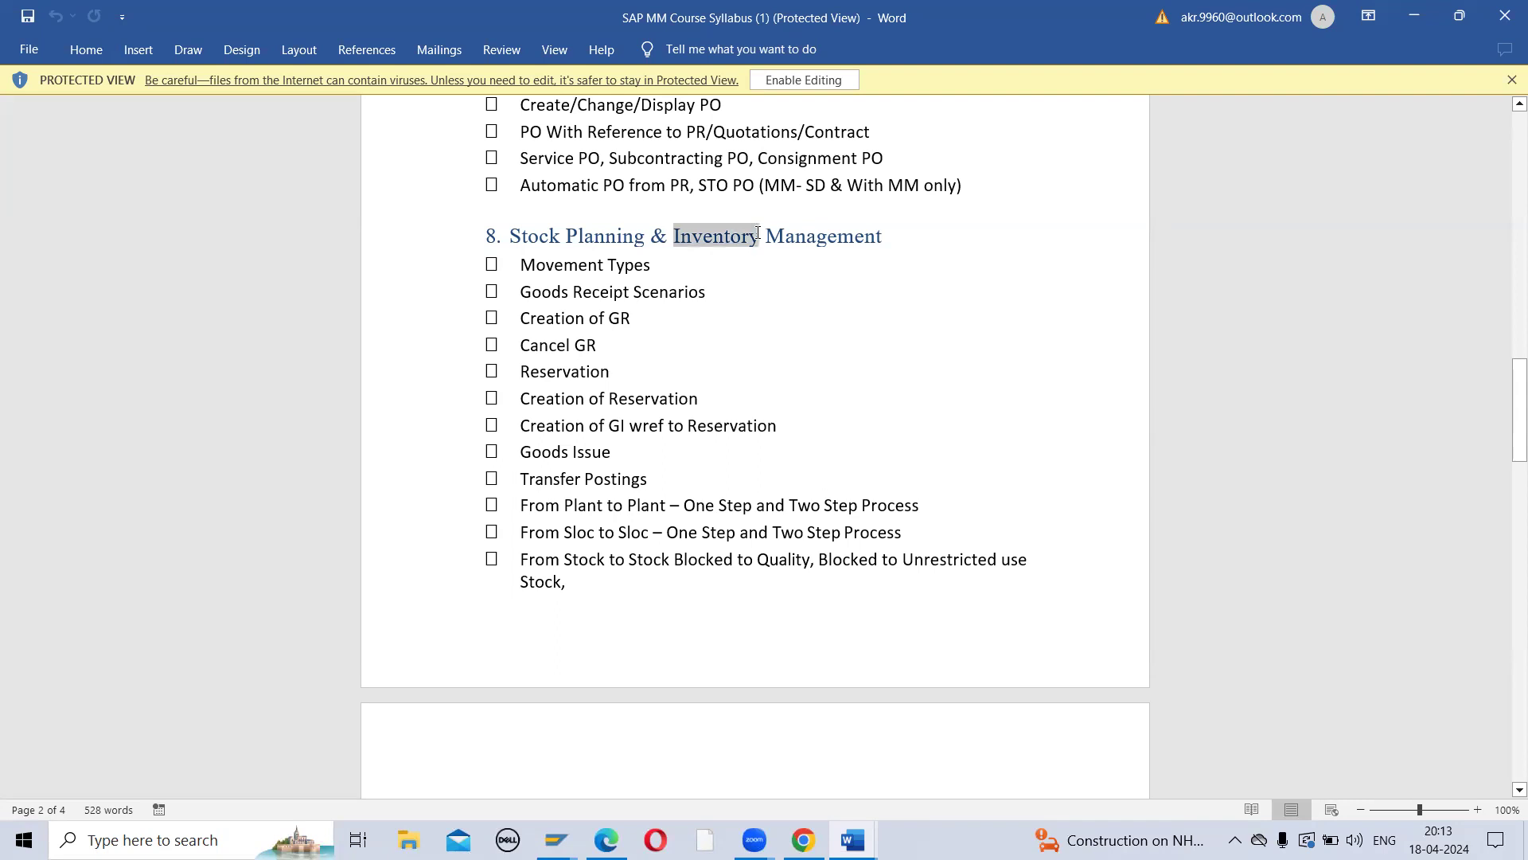
Step: Examine syllabus sections 8 to 14, pointing out the Release Strategy in SAP MM and Purchasing Value Key topics
scroll(710, 396, down, 6)
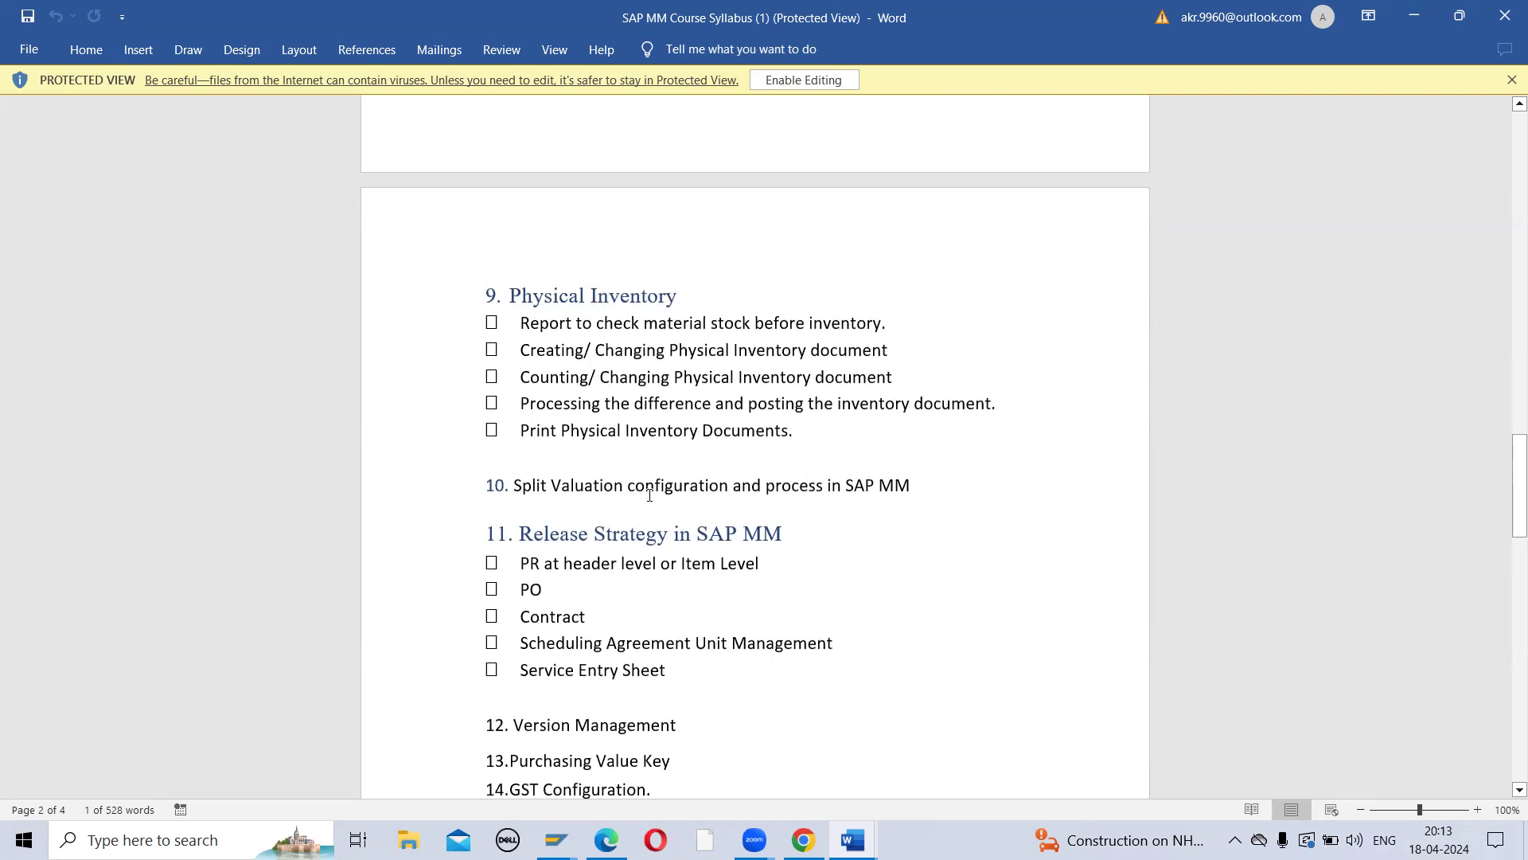
scroll(649, 494, down, 2)
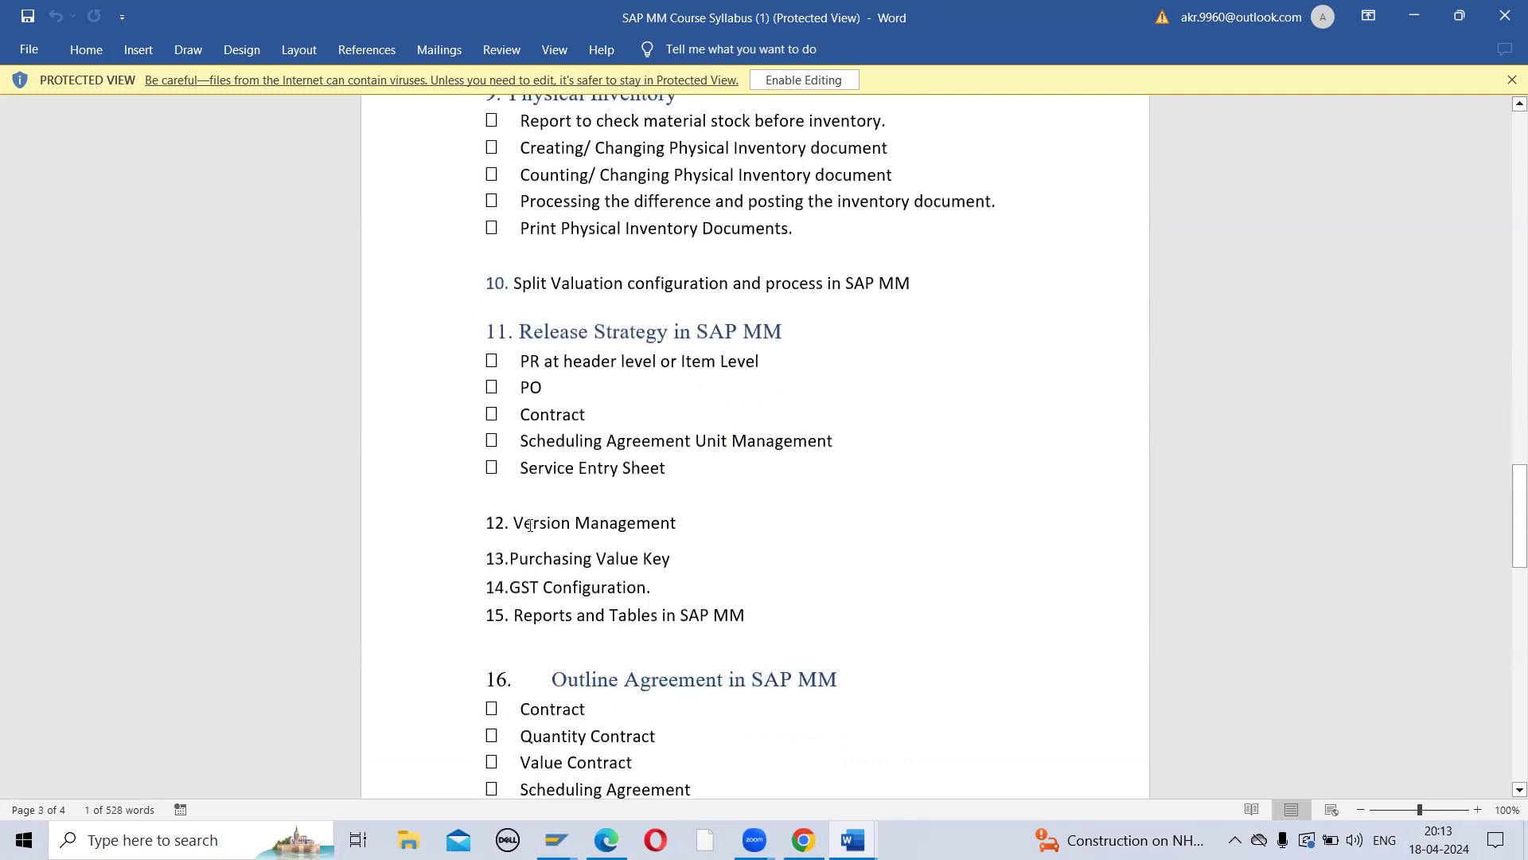
drag(561, 522, 533, 523)
scroll(577, 333, up, 6)
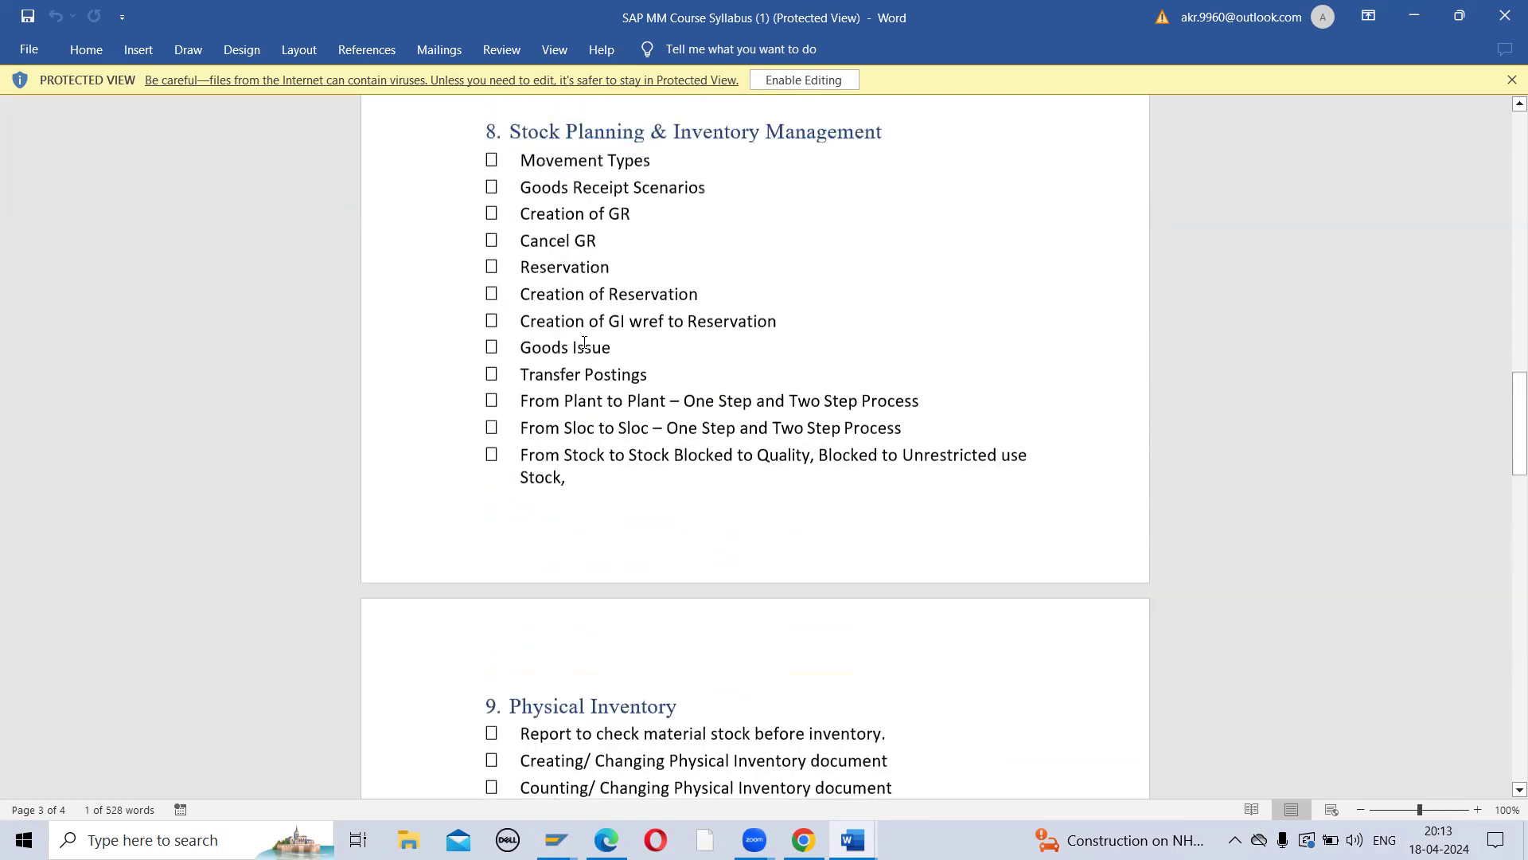
scroll(584, 342, up, 1)
drag(600, 173, 657, 164)
scroll(595, 309, down, 3)
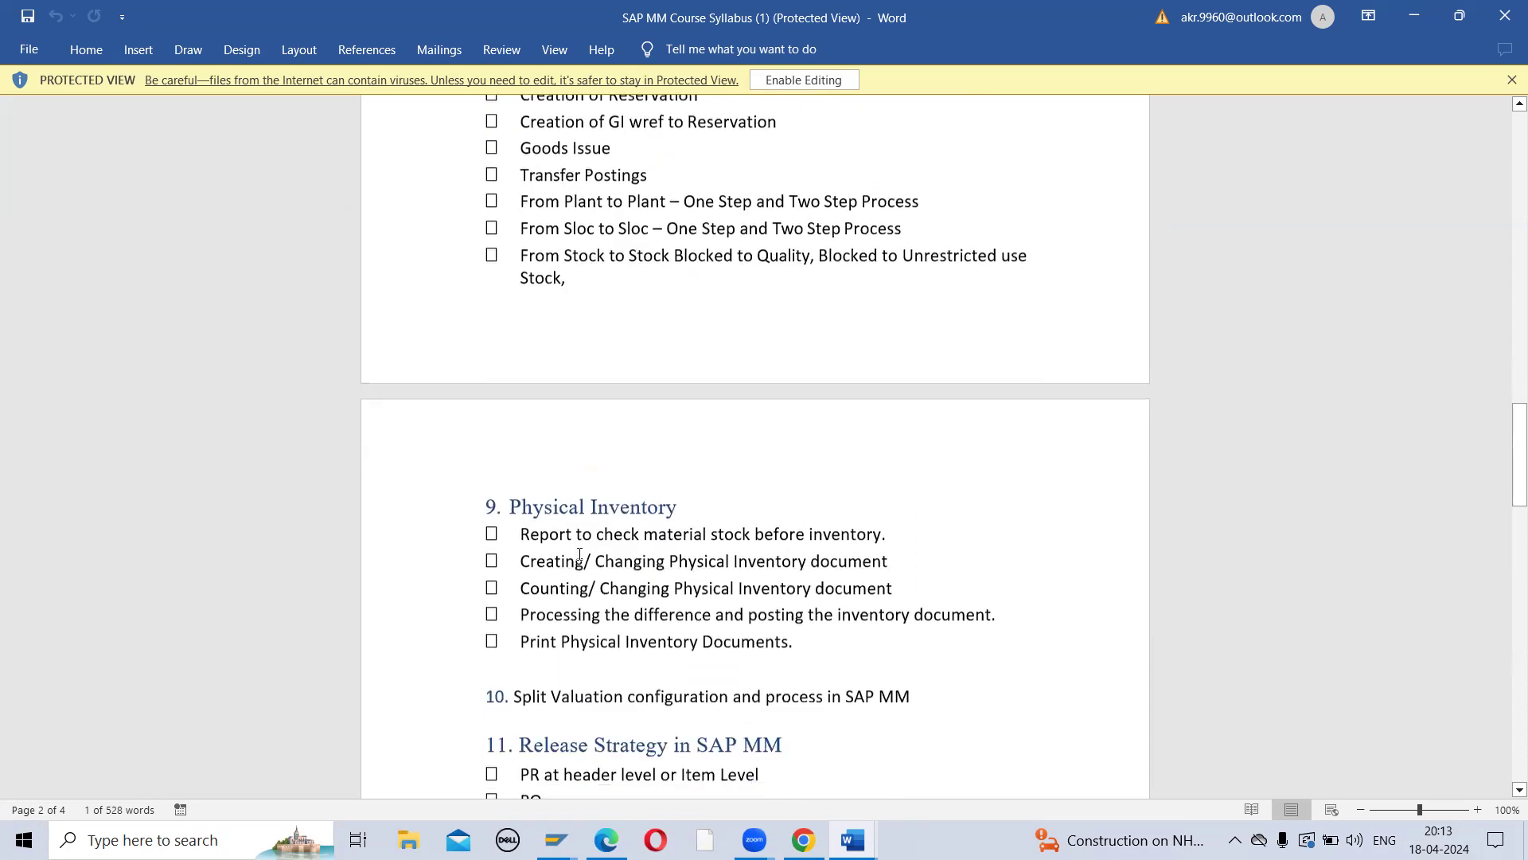
drag(523, 507, 620, 521)
scroll(561, 509, down, 3)
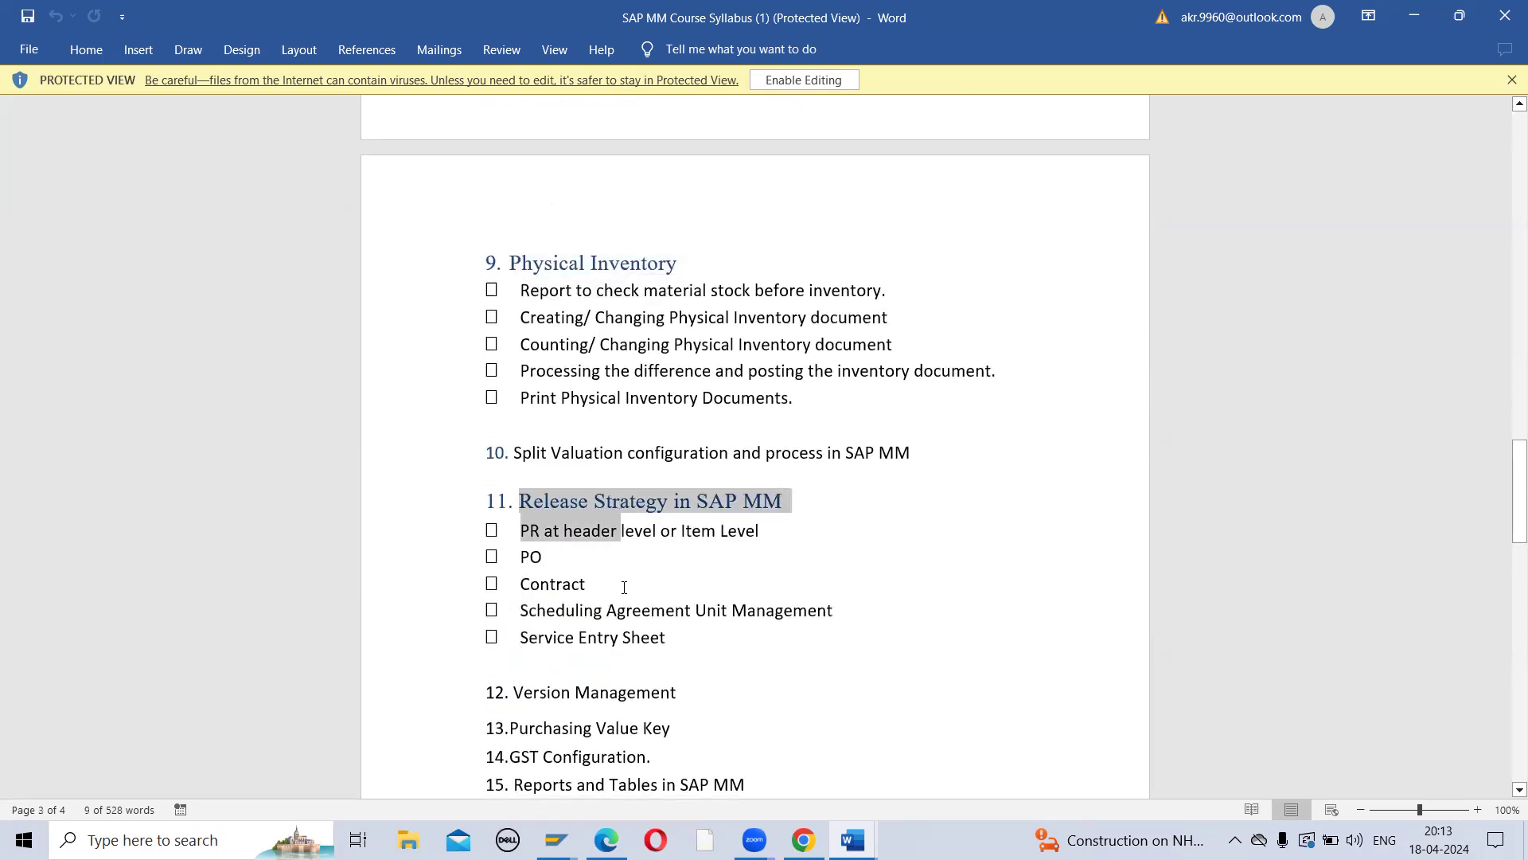
scroll(624, 587, down, 3)
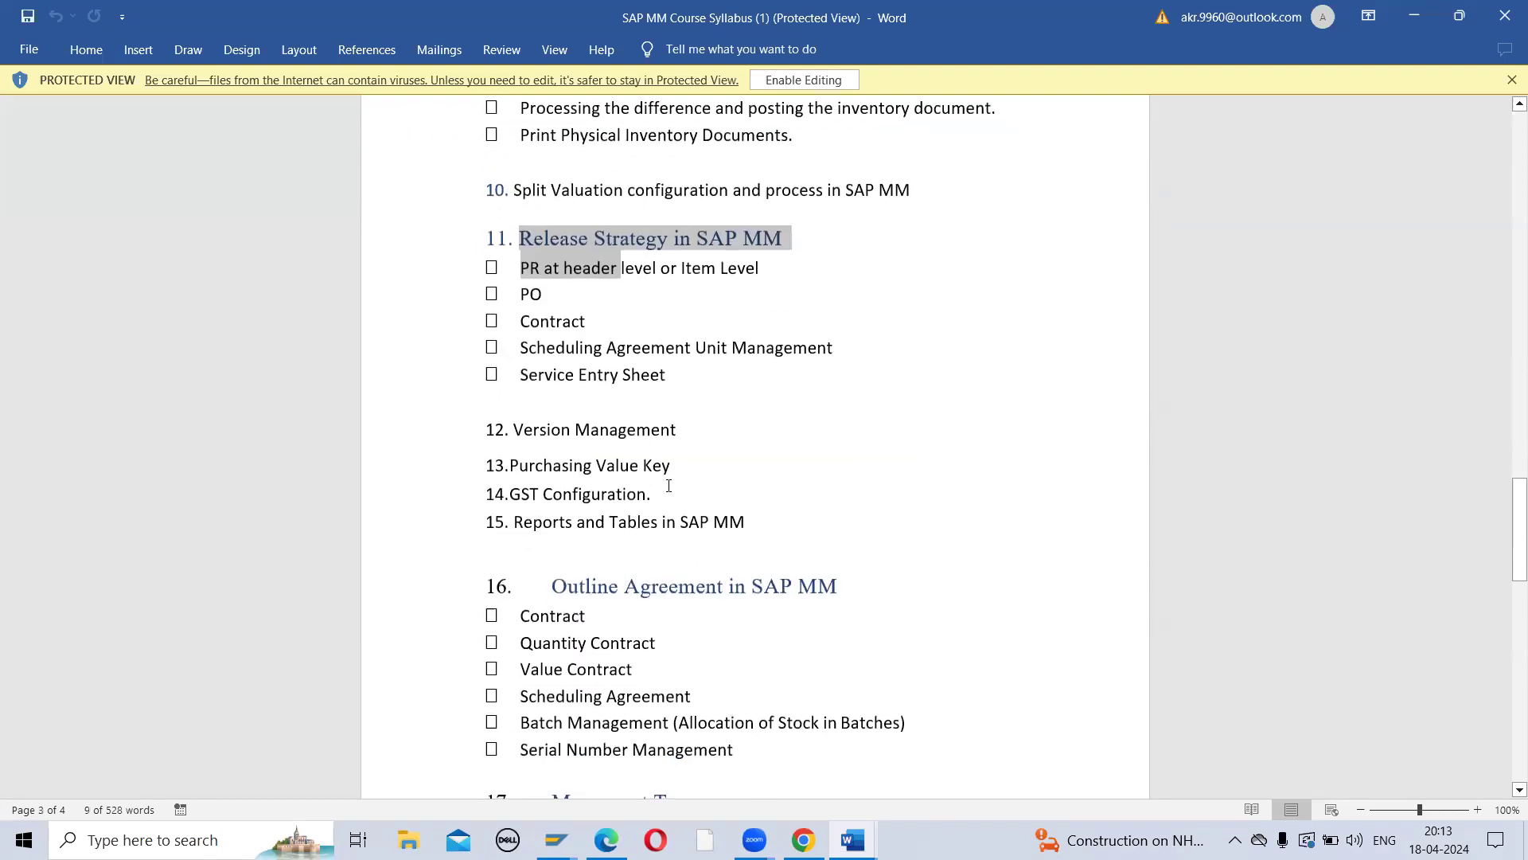
drag(680, 470, 629, 463)
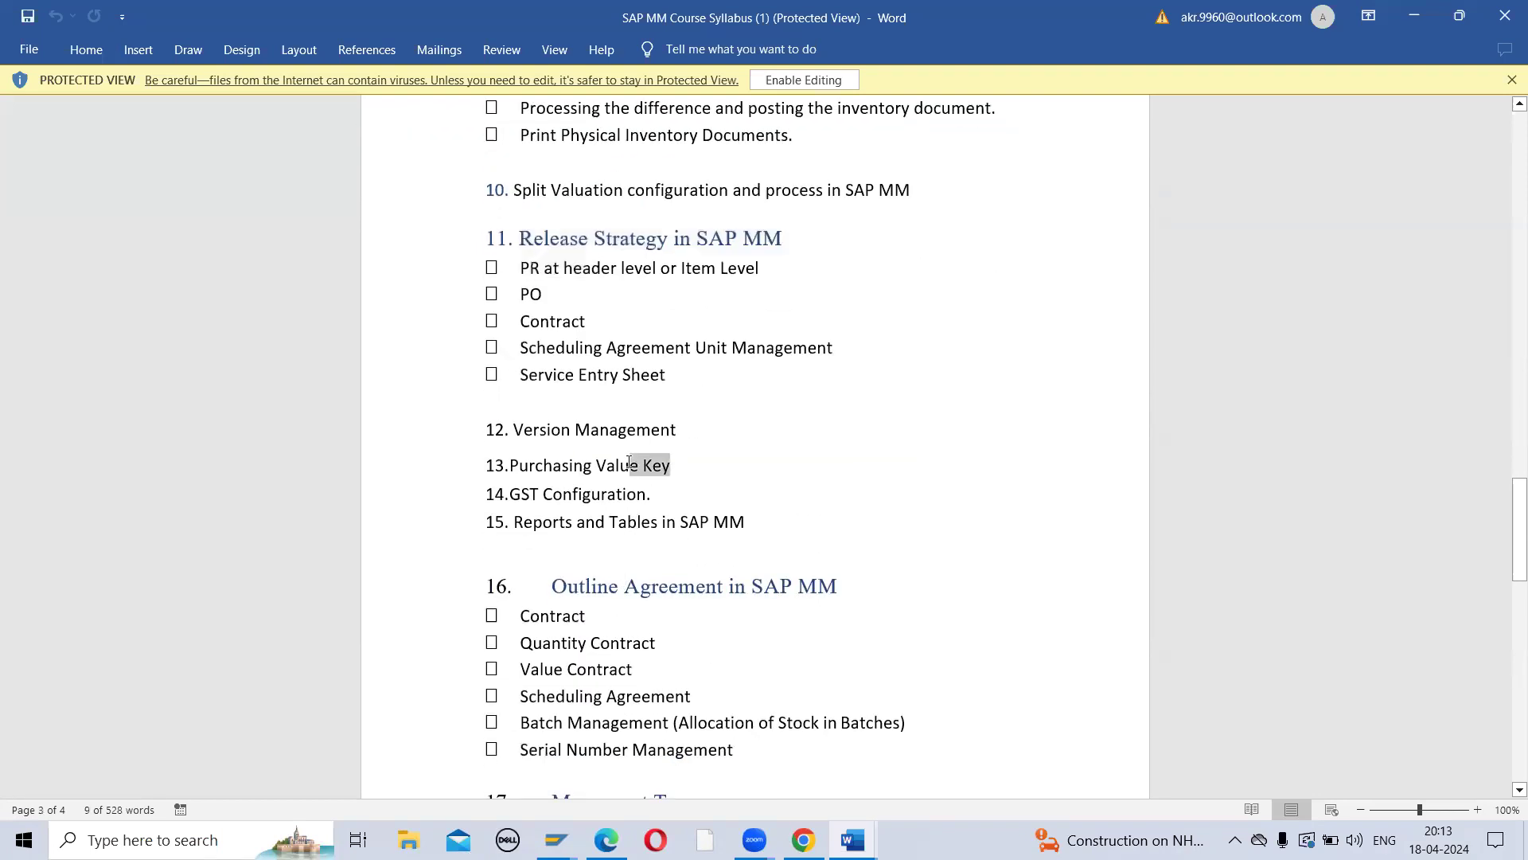
click(654, 498)
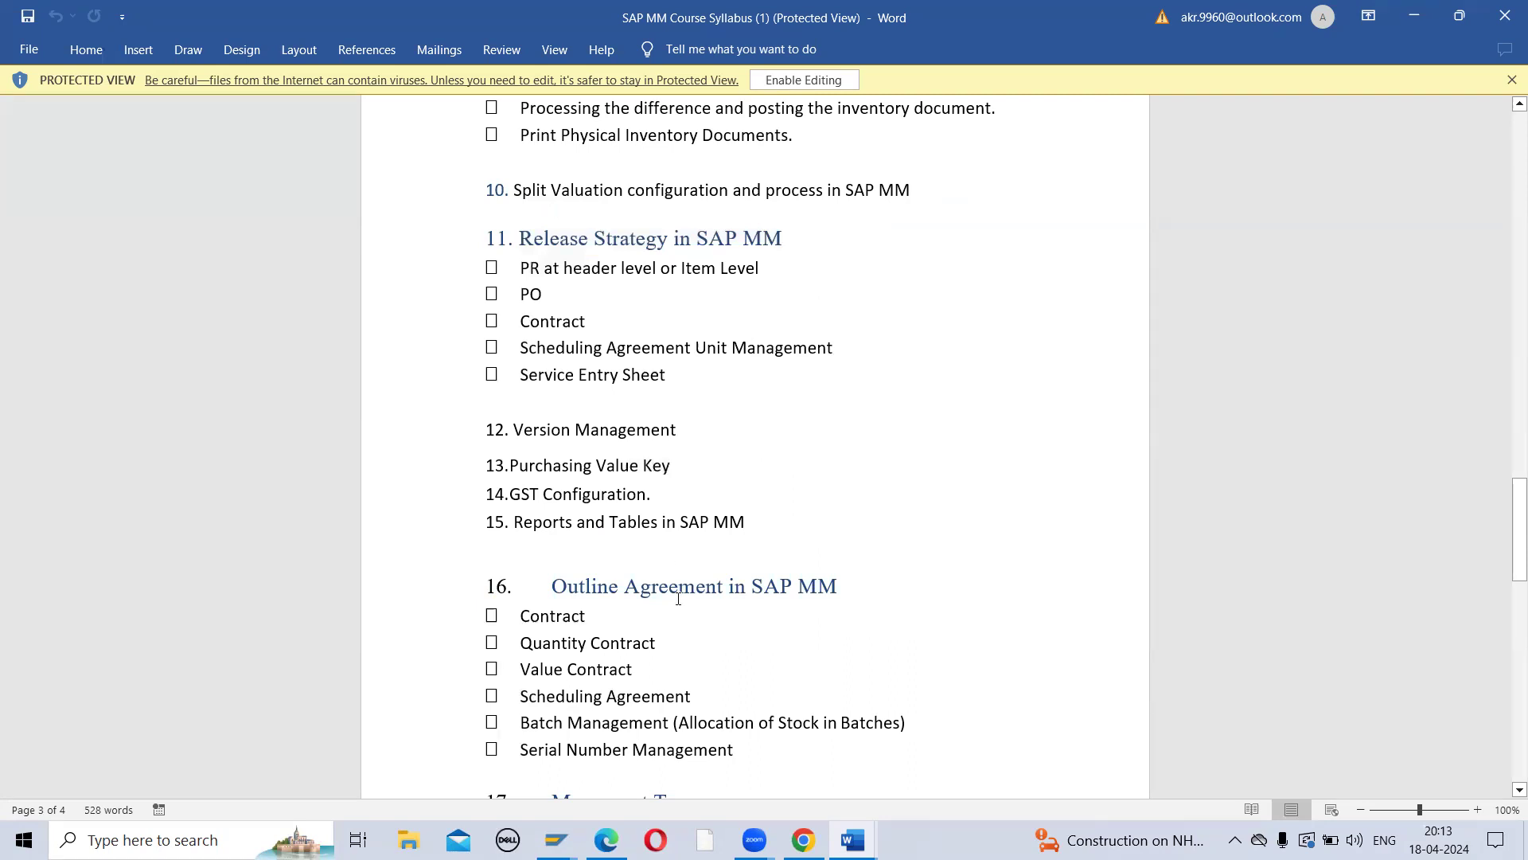
Step: Review the Outline Agreement in SAP MM section, selecting Batch Management and the start of Serial Number Management for emphasis
scroll(662, 584, down, 2)
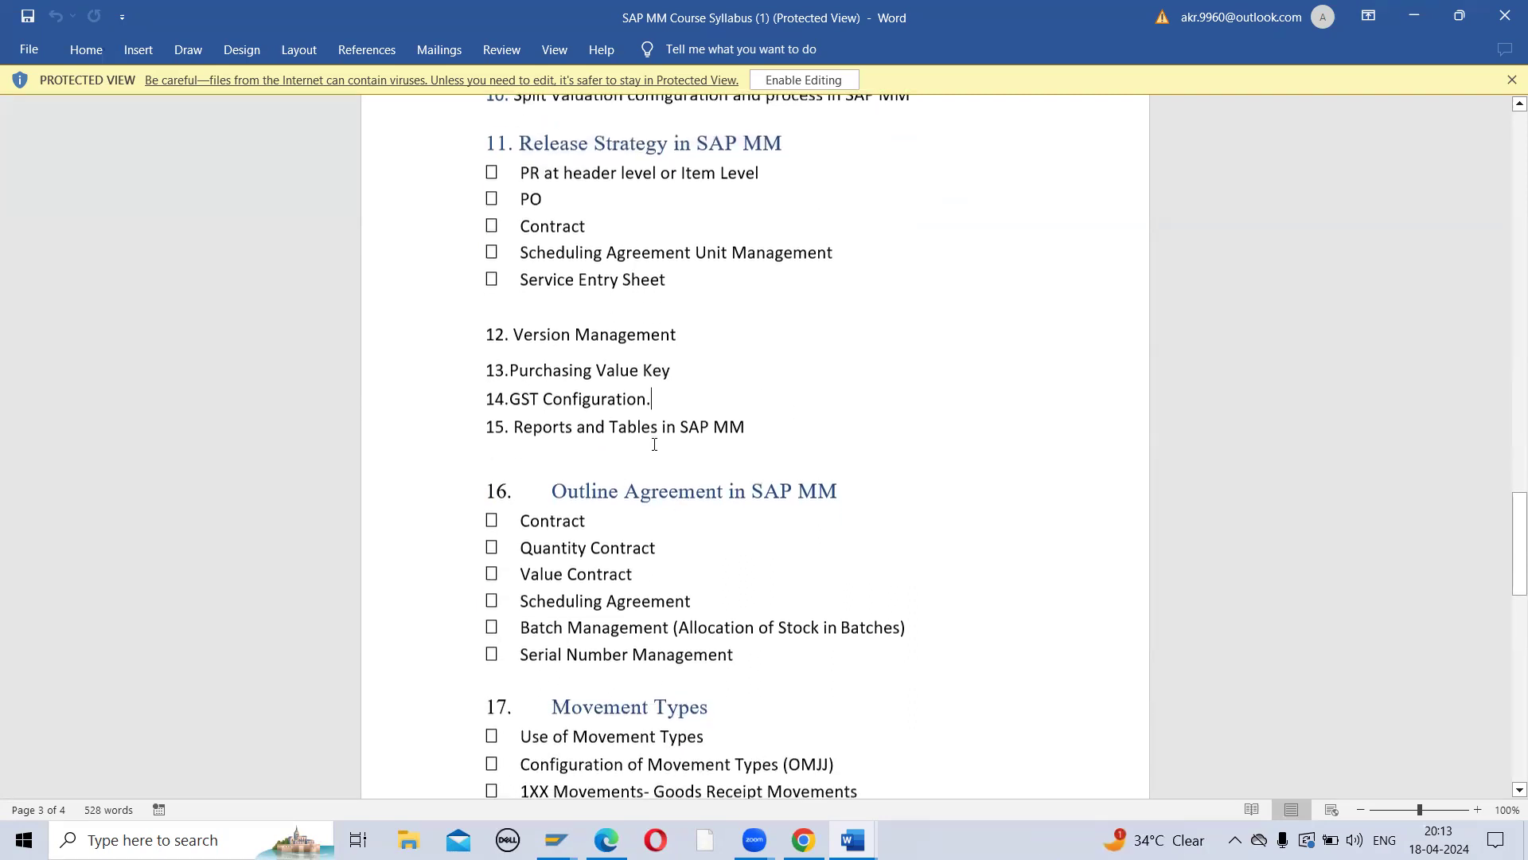
scroll(652, 444, down, 1)
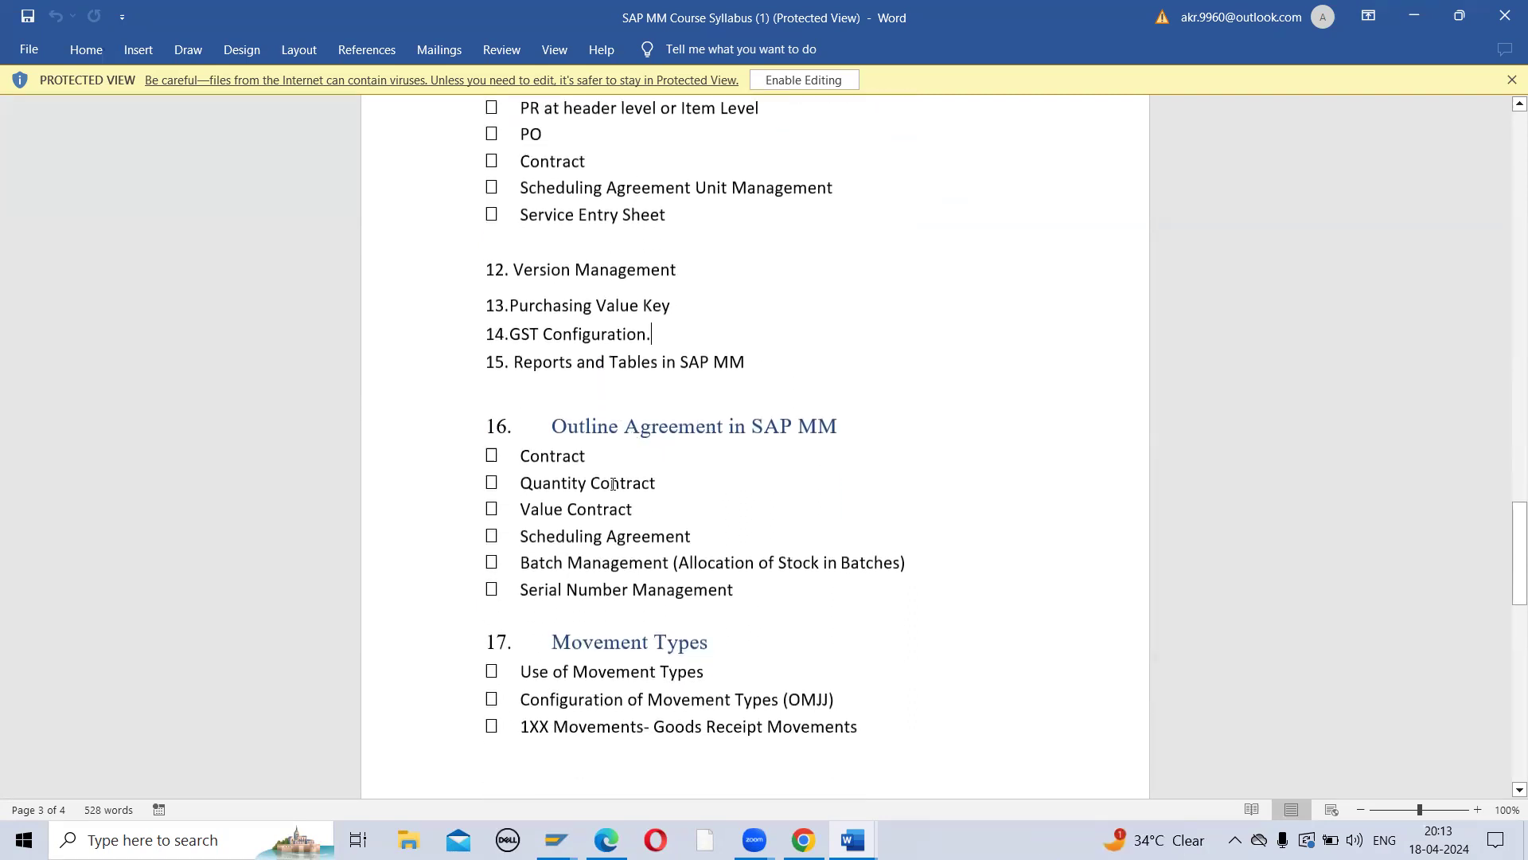
drag(551, 563, 599, 566)
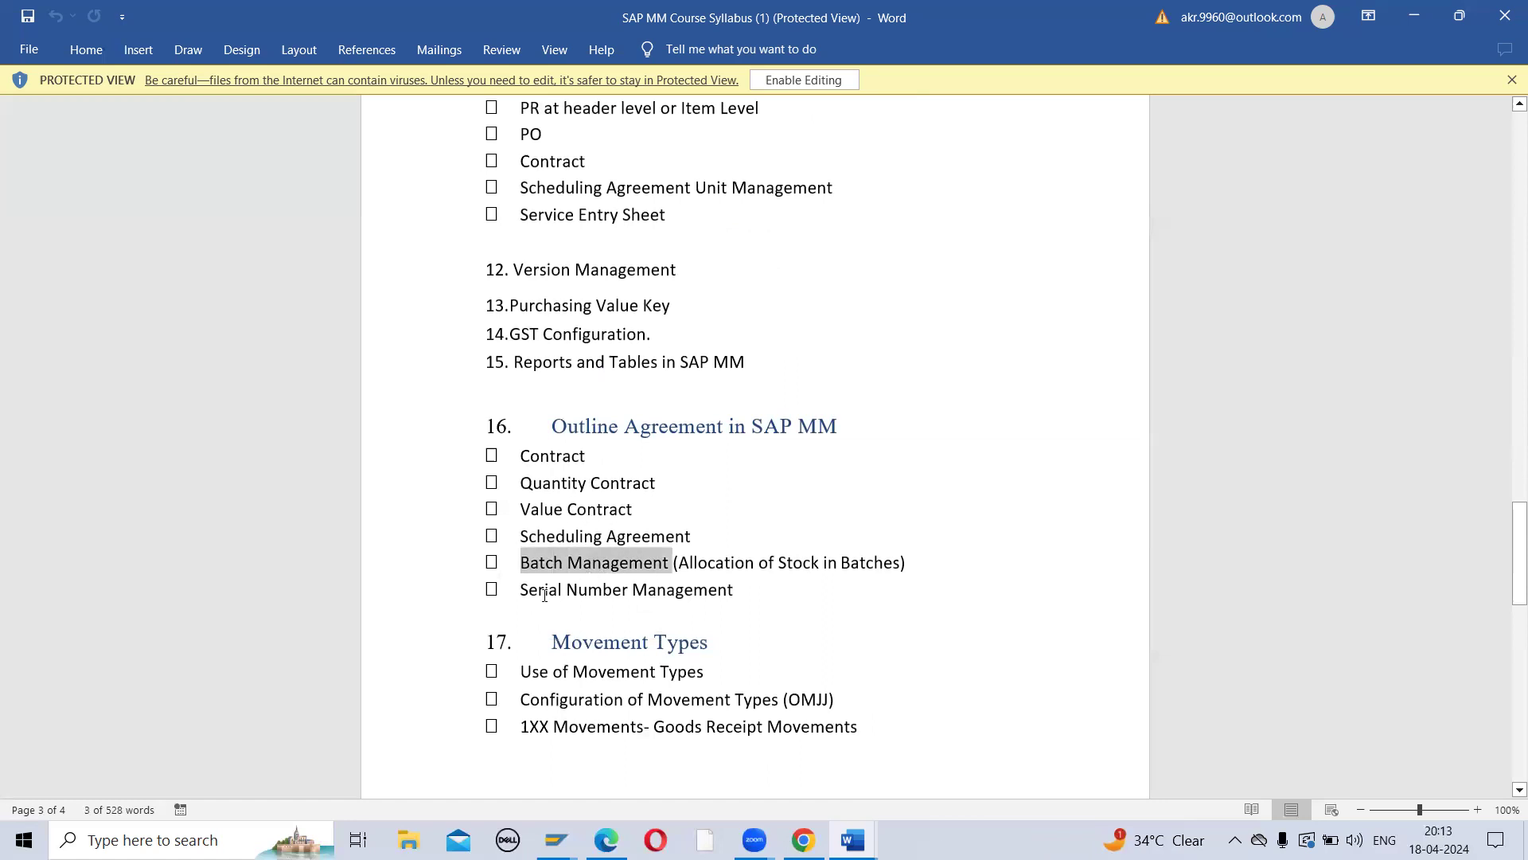
drag(545, 596, 573, 594)
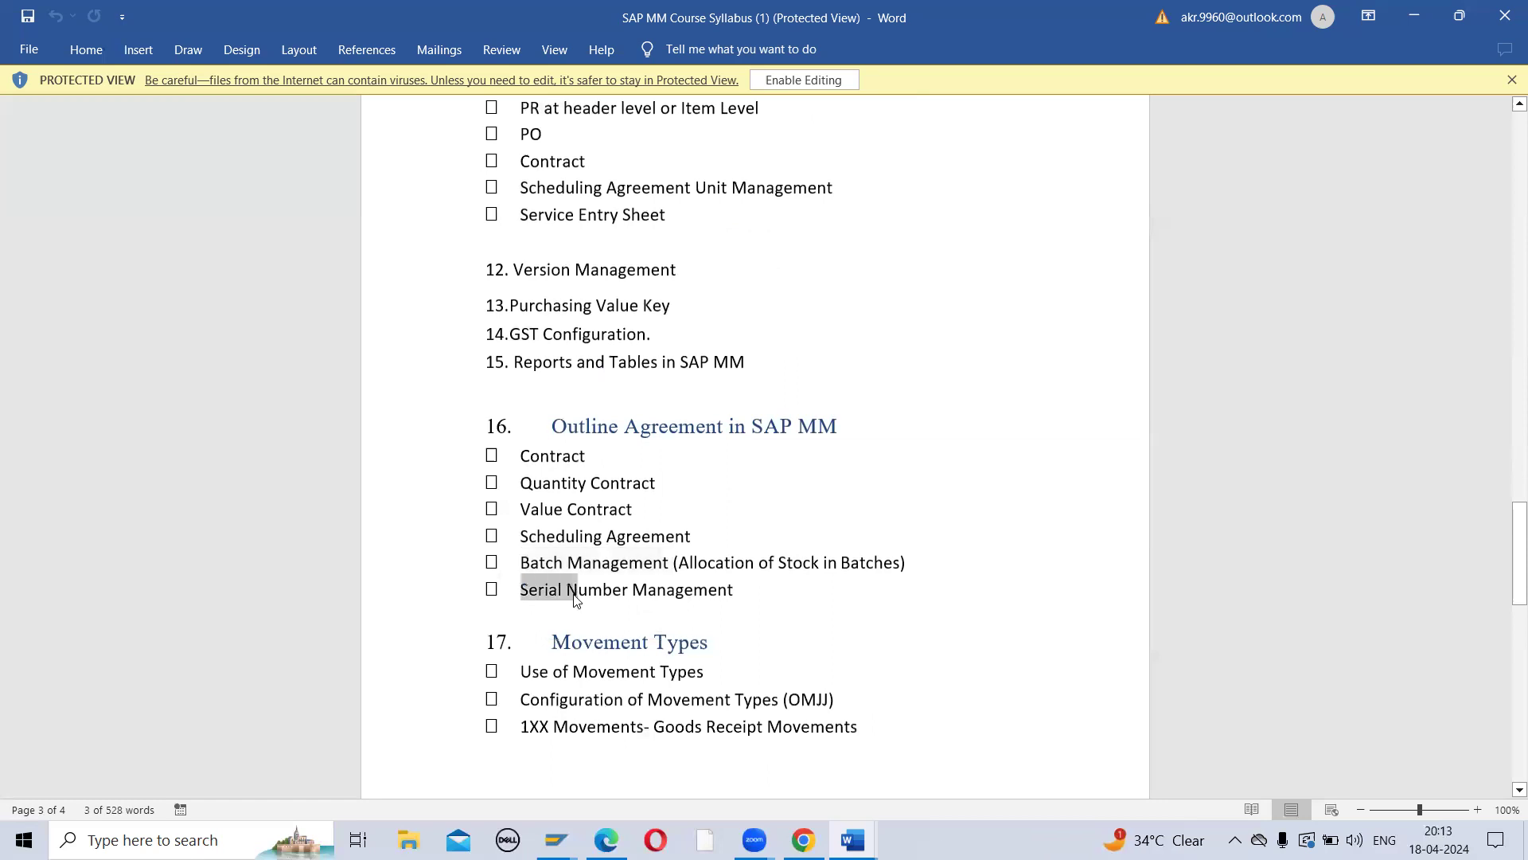
Step: Examine the Movement Types, Automatic Account Category Determination and Miscellaneous sections, pointing out MM- FI Integration and Valuation class
scroll(573, 597, down, 7)
scroll(573, 602, down, 8)
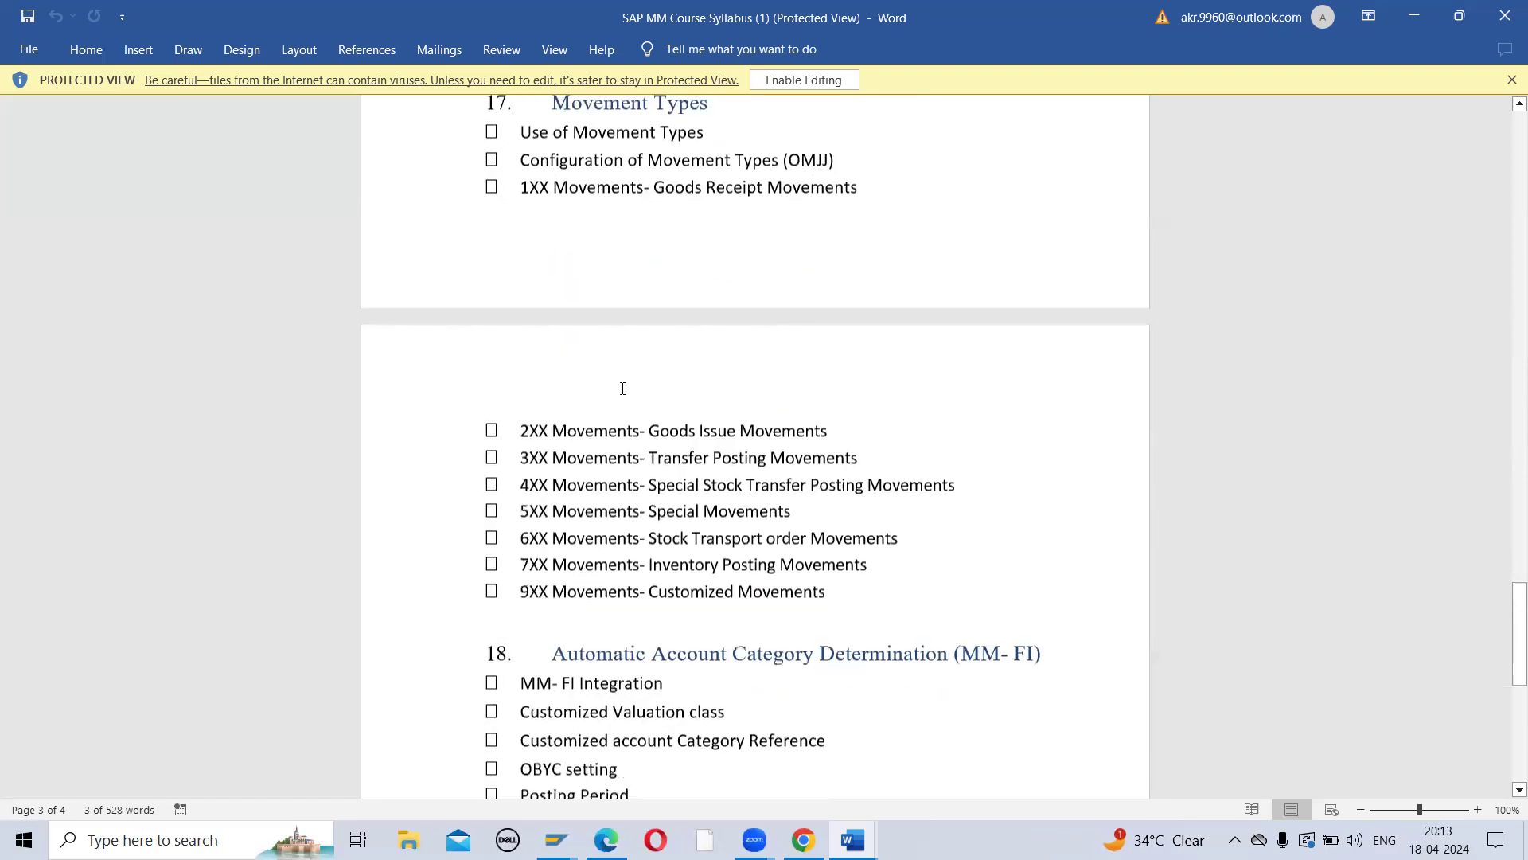
scroll(640, 482, down, 1)
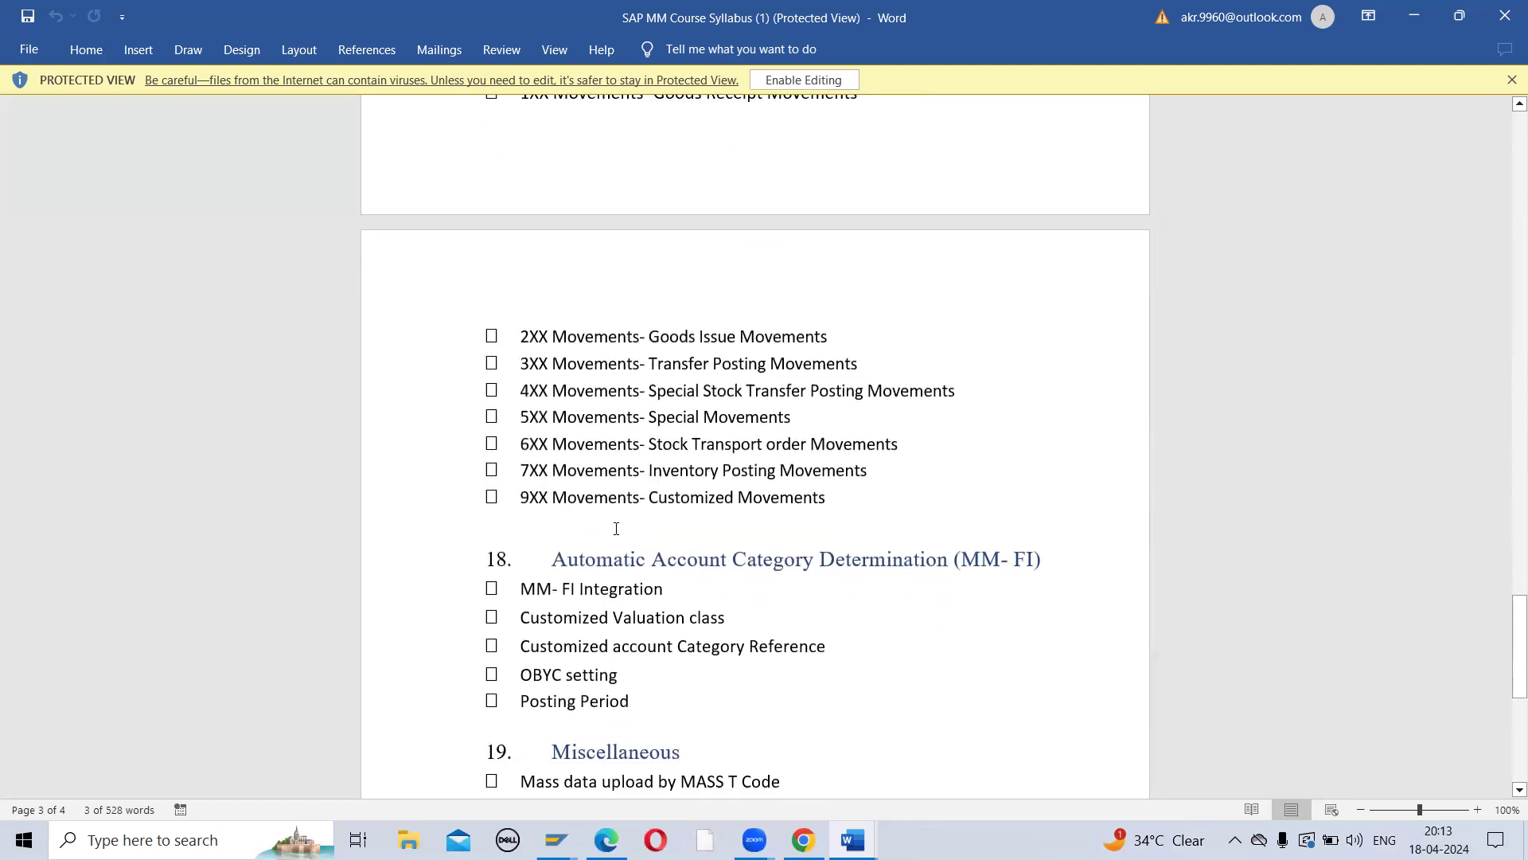
scroll(629, 530, down, 5)
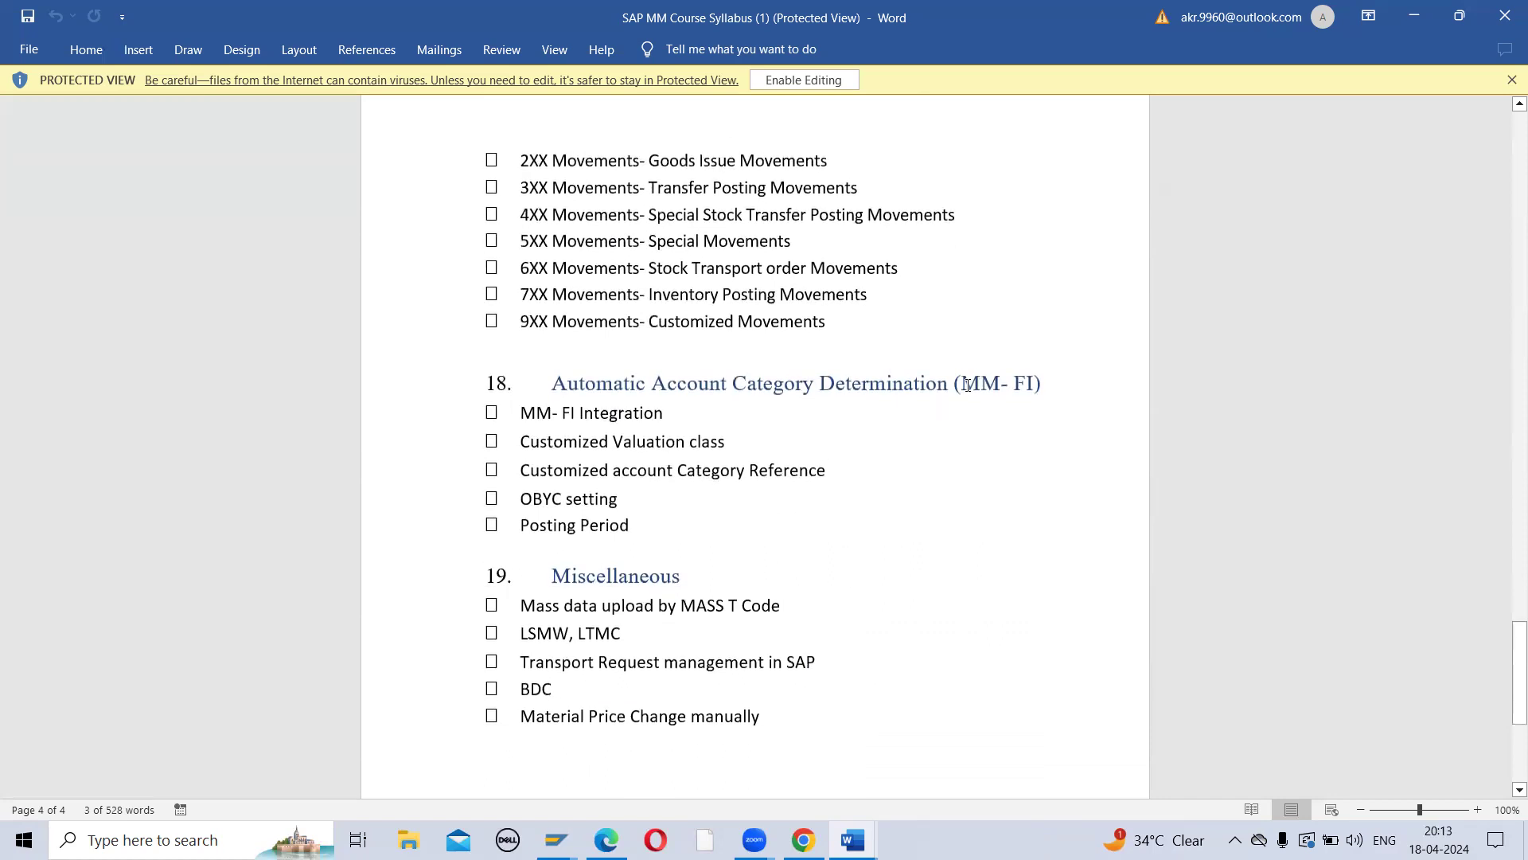
drag(966, 383, 1017, 402)
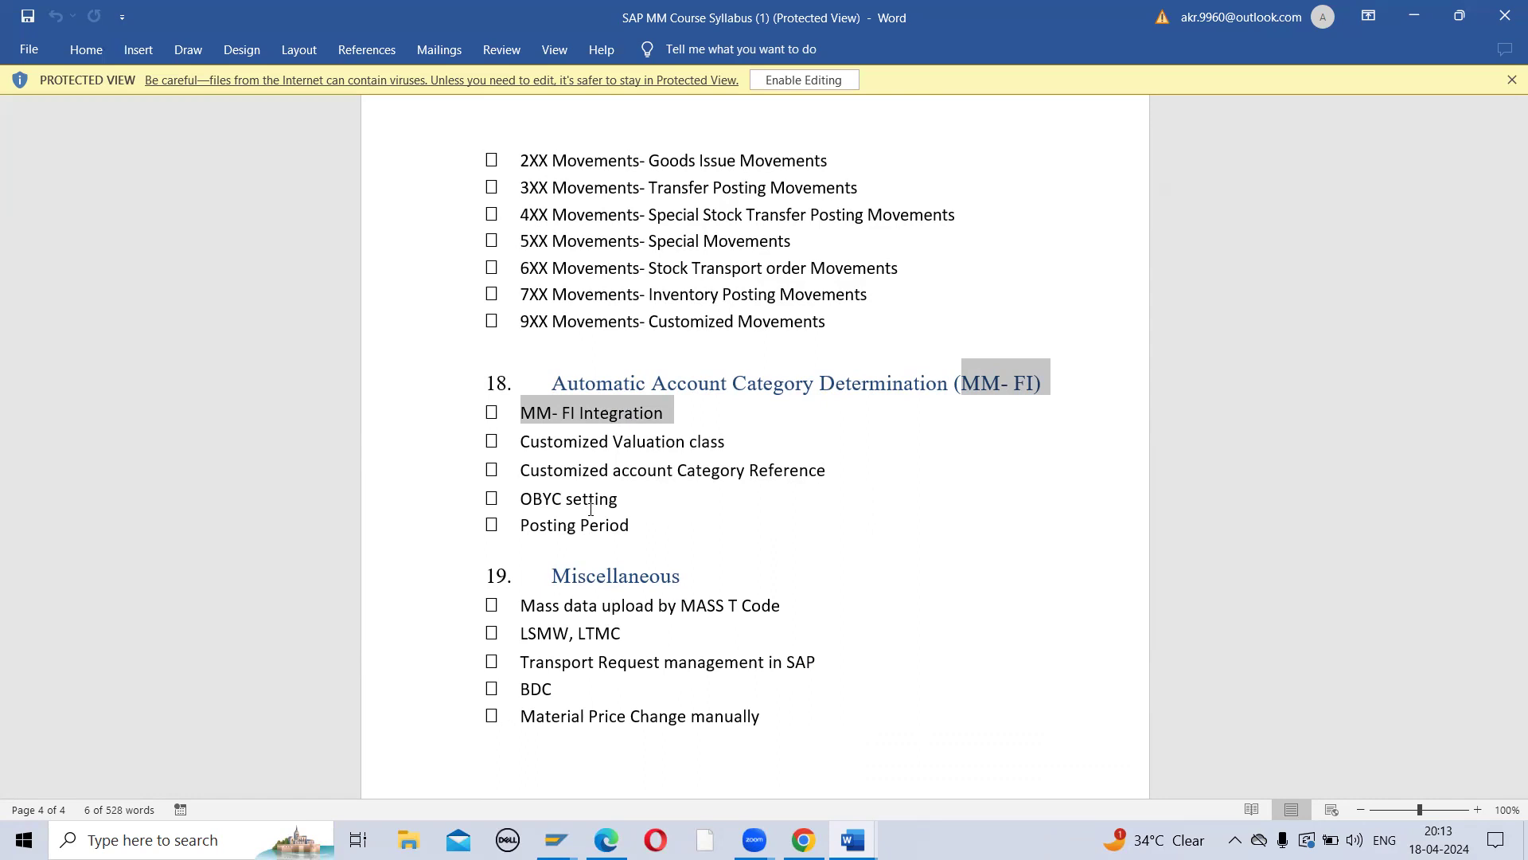
click(879, 416)
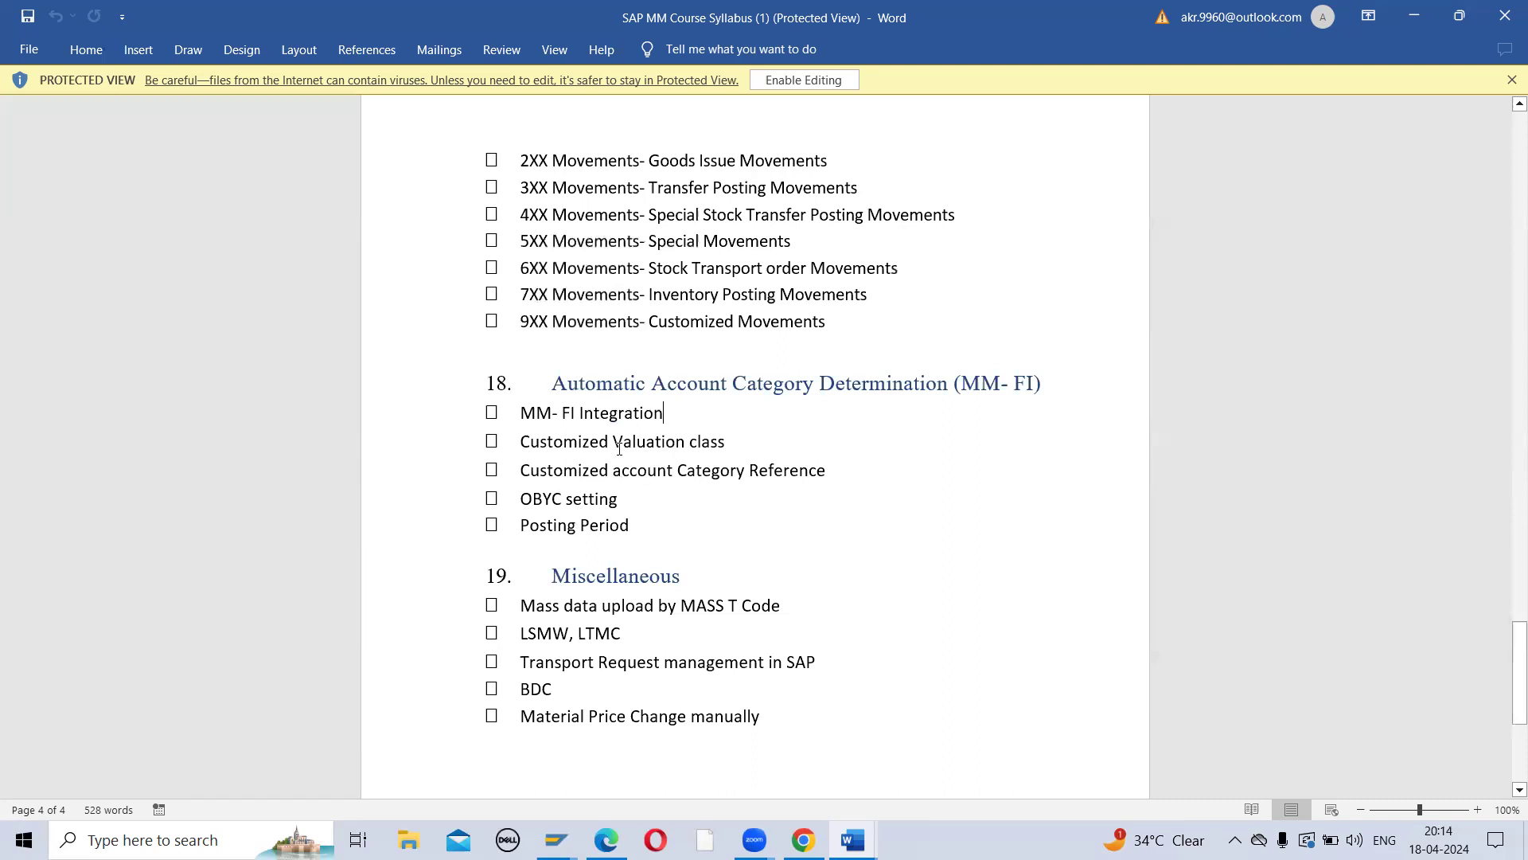
drag(613, 443, 723, 443)
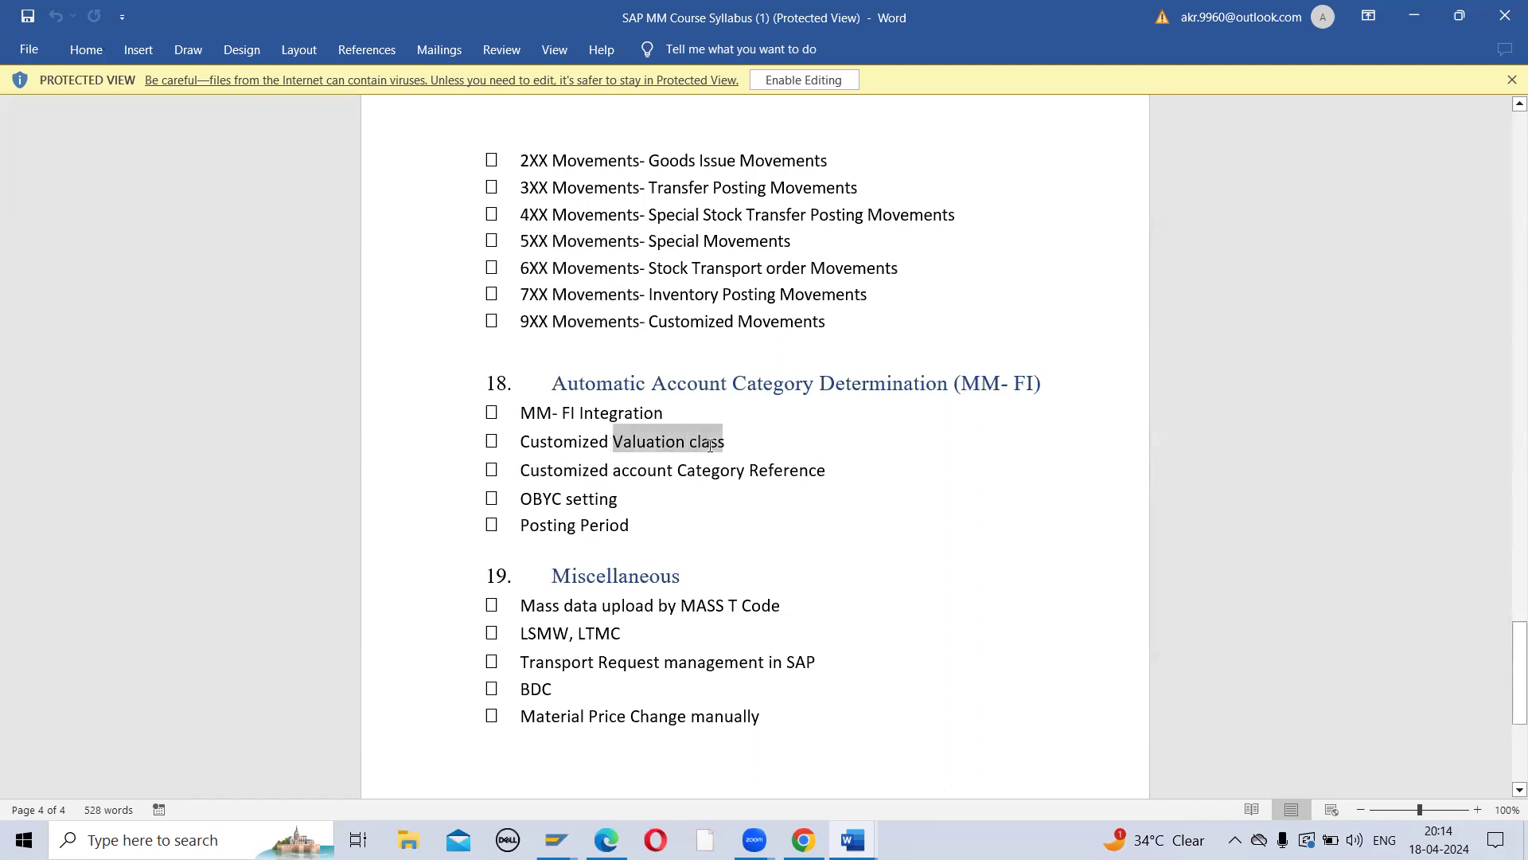
drag(643, 471, 695, 472)
click(678, 501)
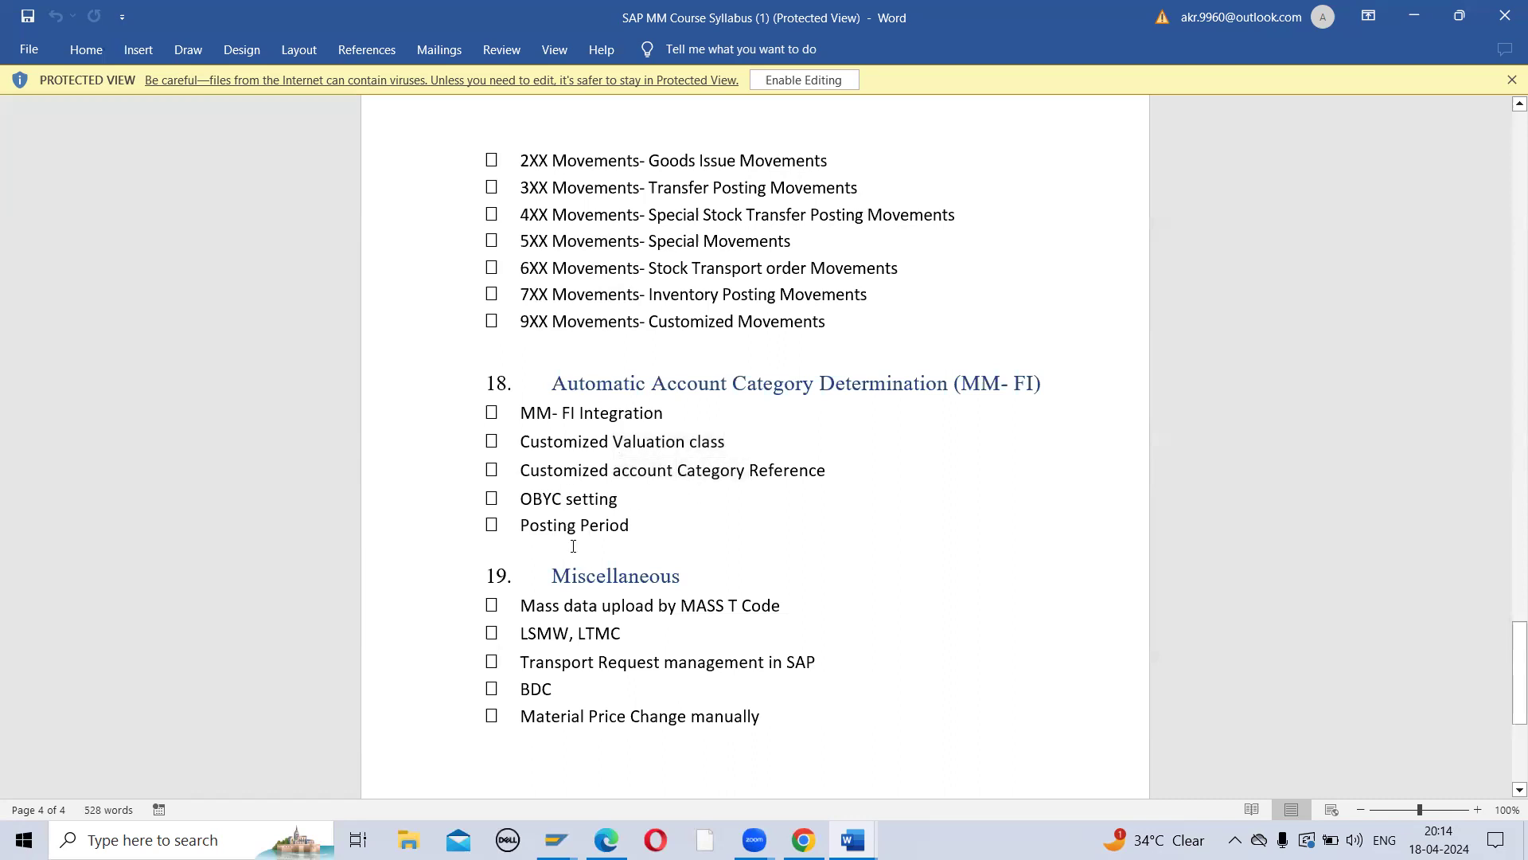
scroll(573, 546, down, 3)
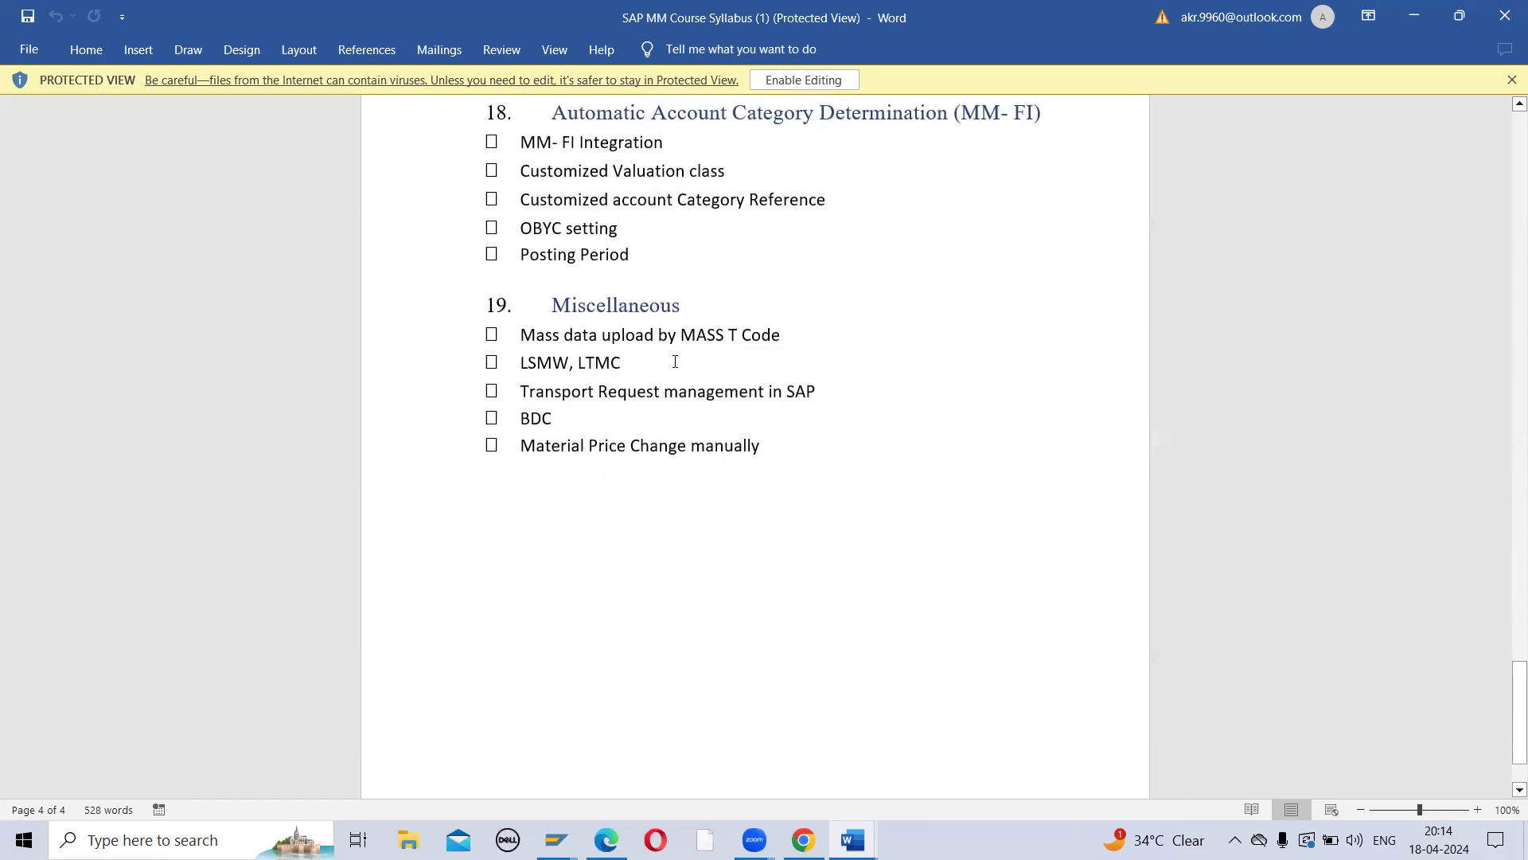
Step: Return to the Stock Planning & Inventory Management section and select the topics from Transfer Postings to the stock-to-stock transfers
scroll(675, 361, up, 8)
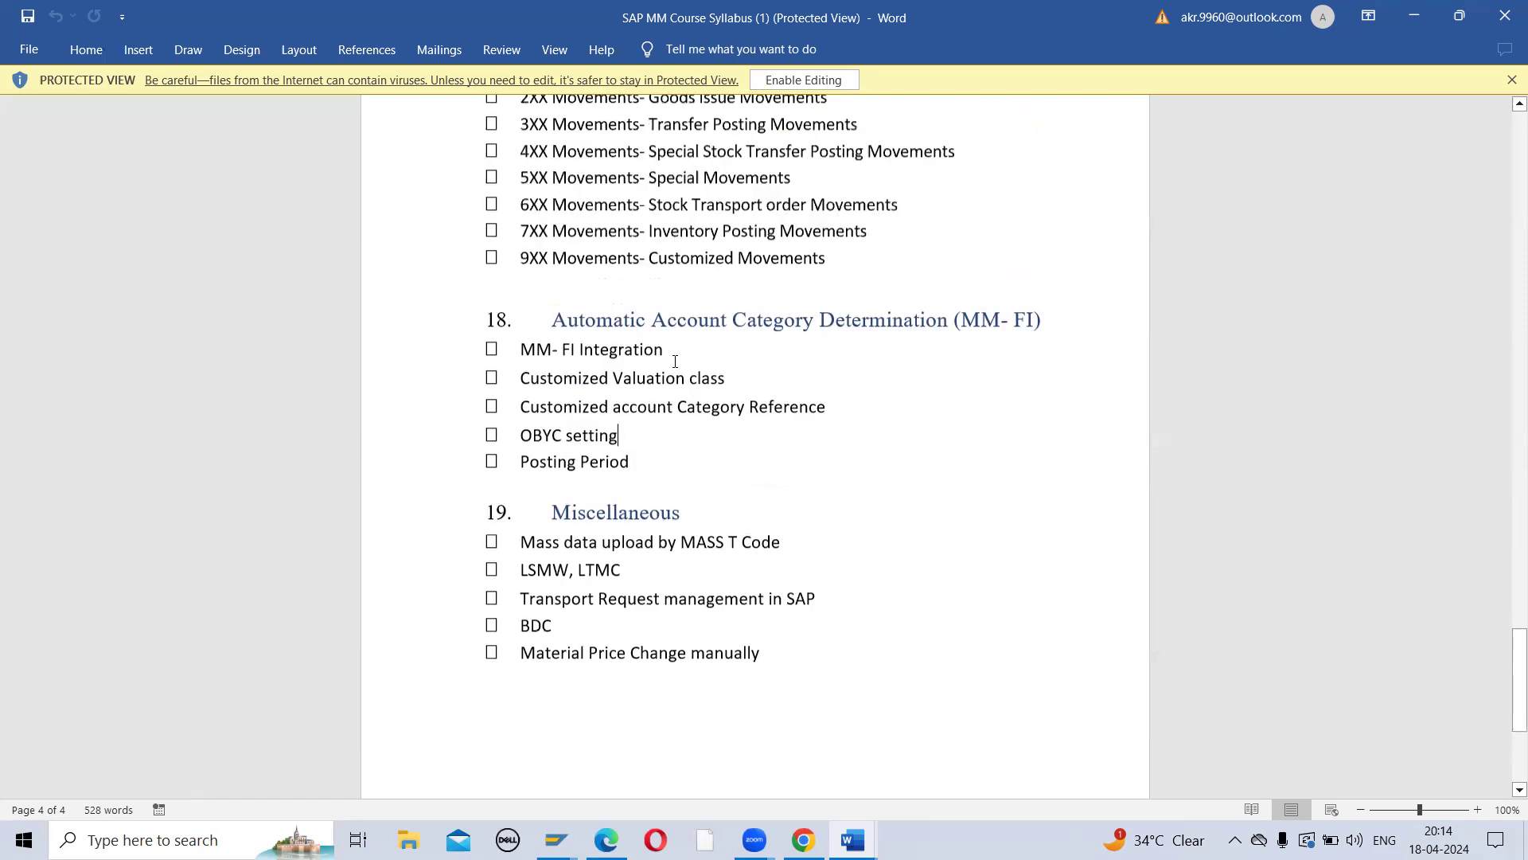
scroll(675, 361, up, 7)
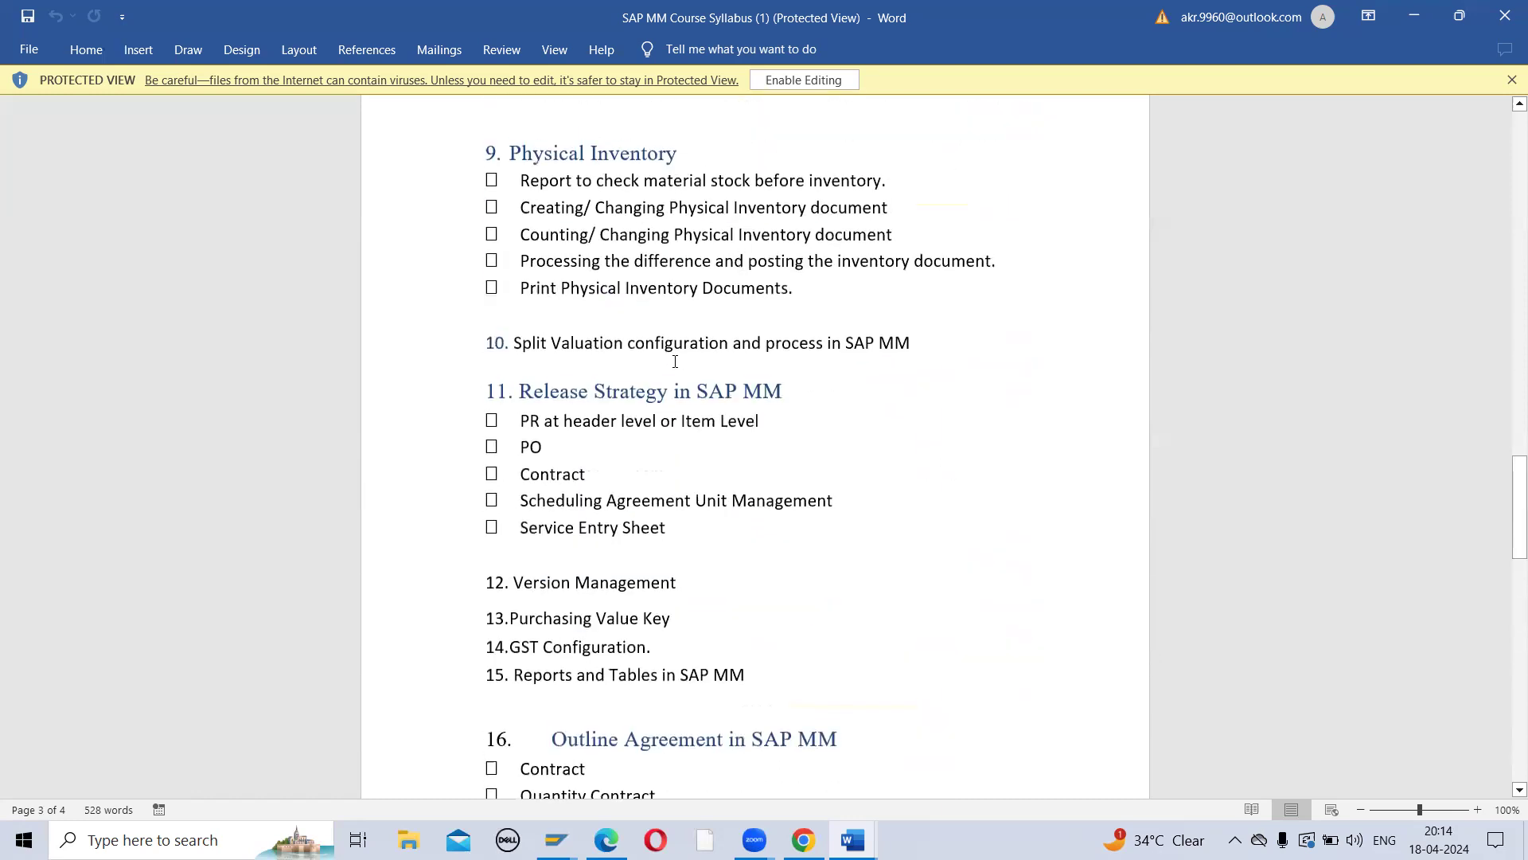
scroll(675, 362, up, 4)
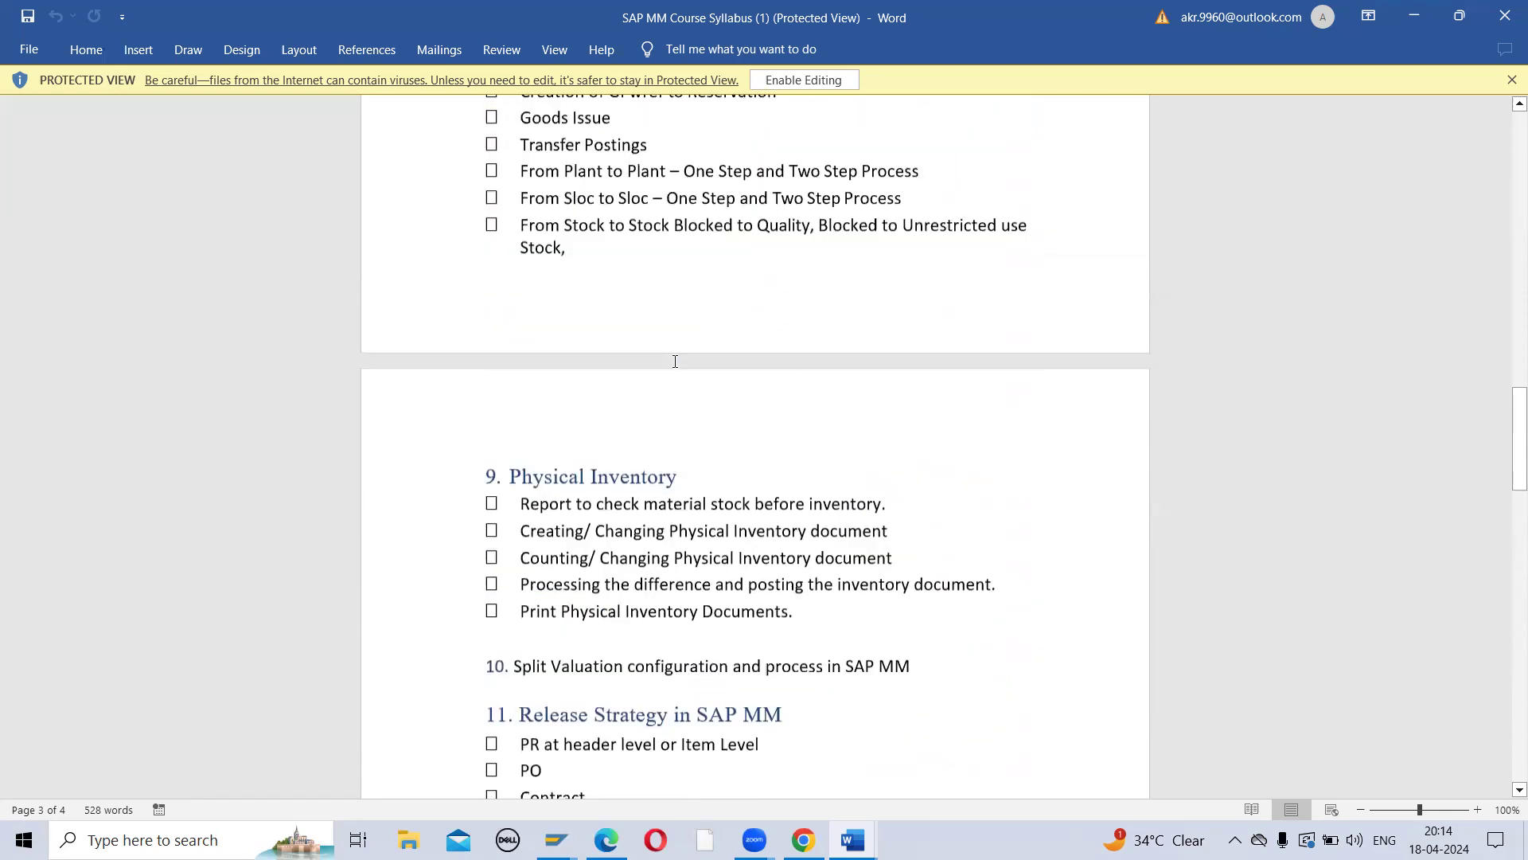
scroll(691, 622, up, 4)
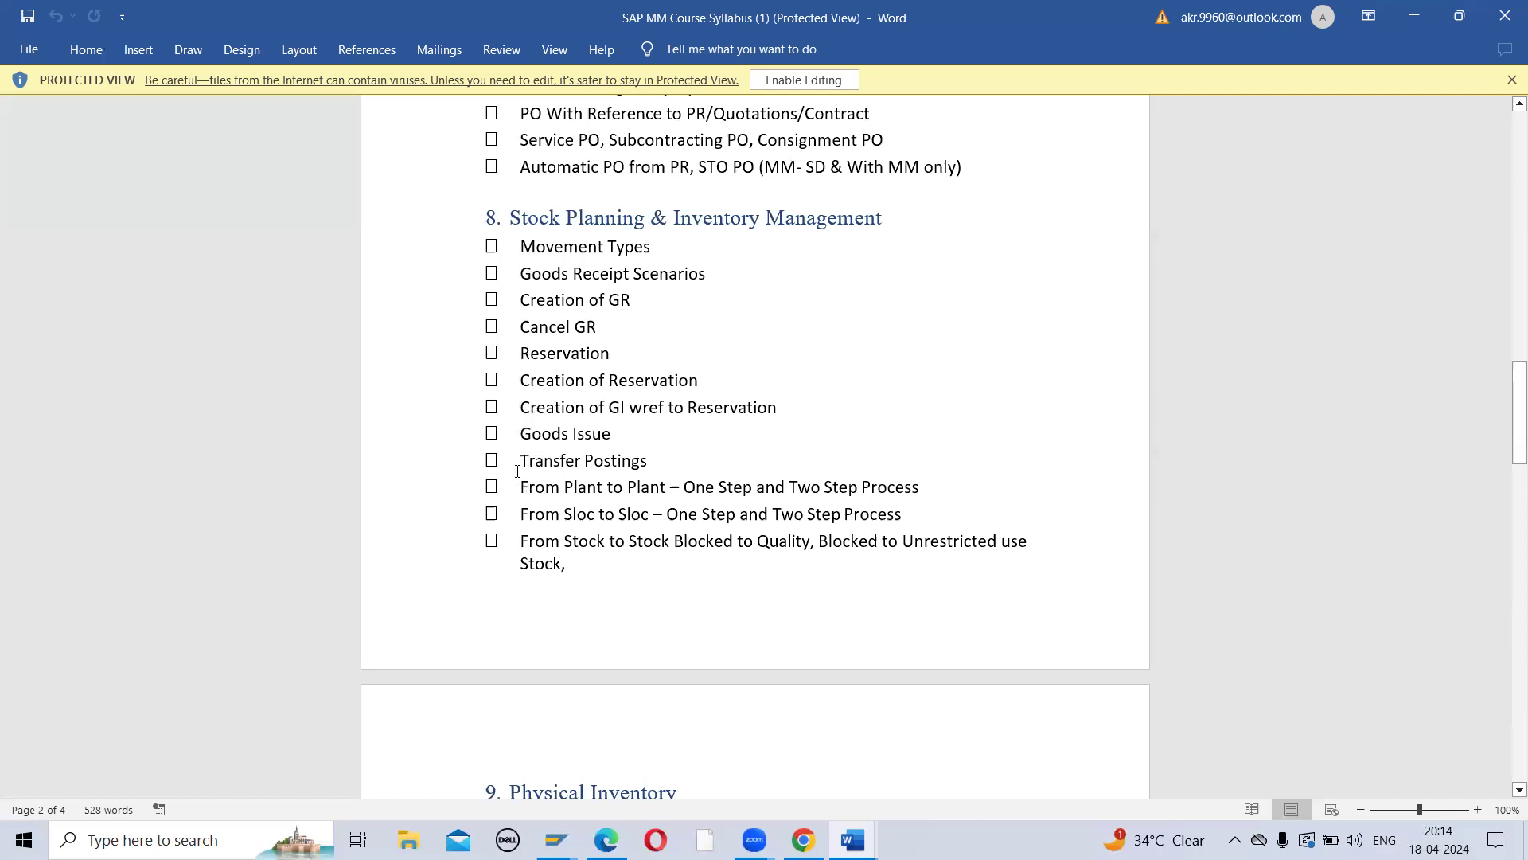
drag(519, 460, 900, 542)
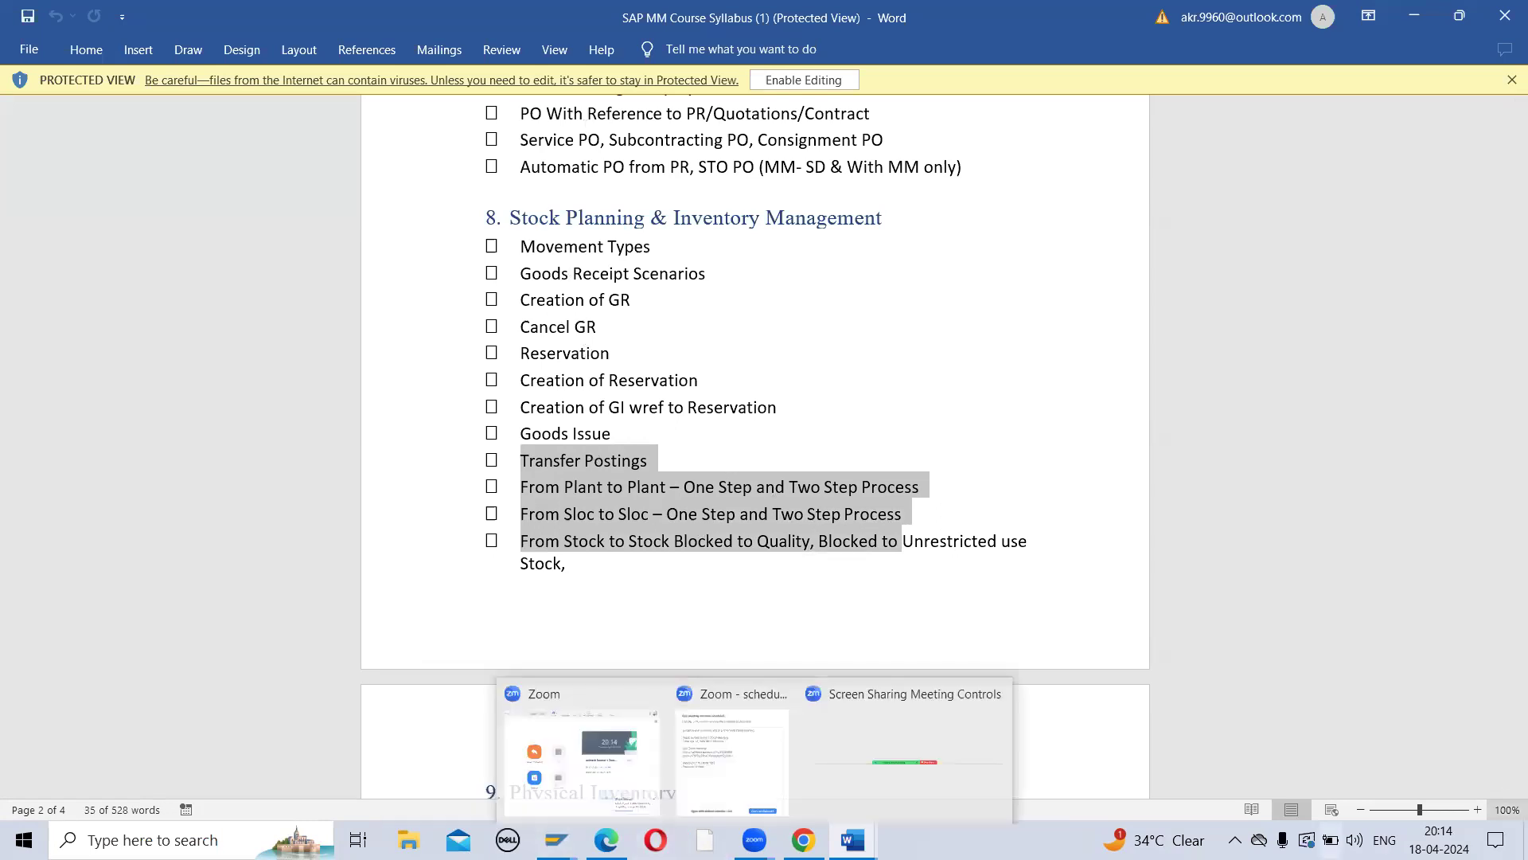
Step: Leave the syllabus document, find the SAP CLASS worksheet through a system search and open it in a maximized Excel window
click(852, 839)
key(super+d)
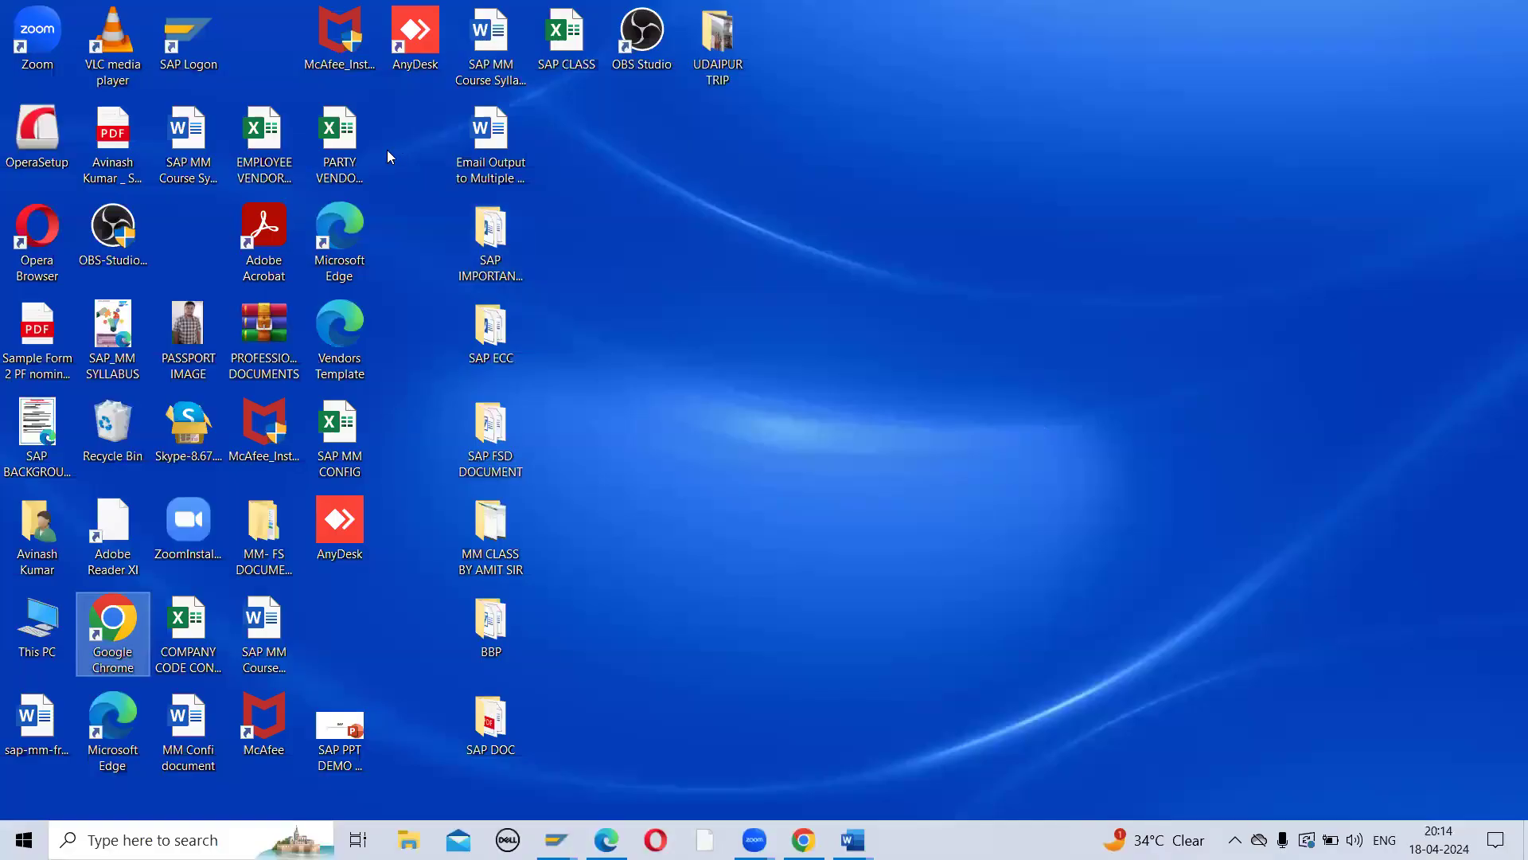
click(390, 400)
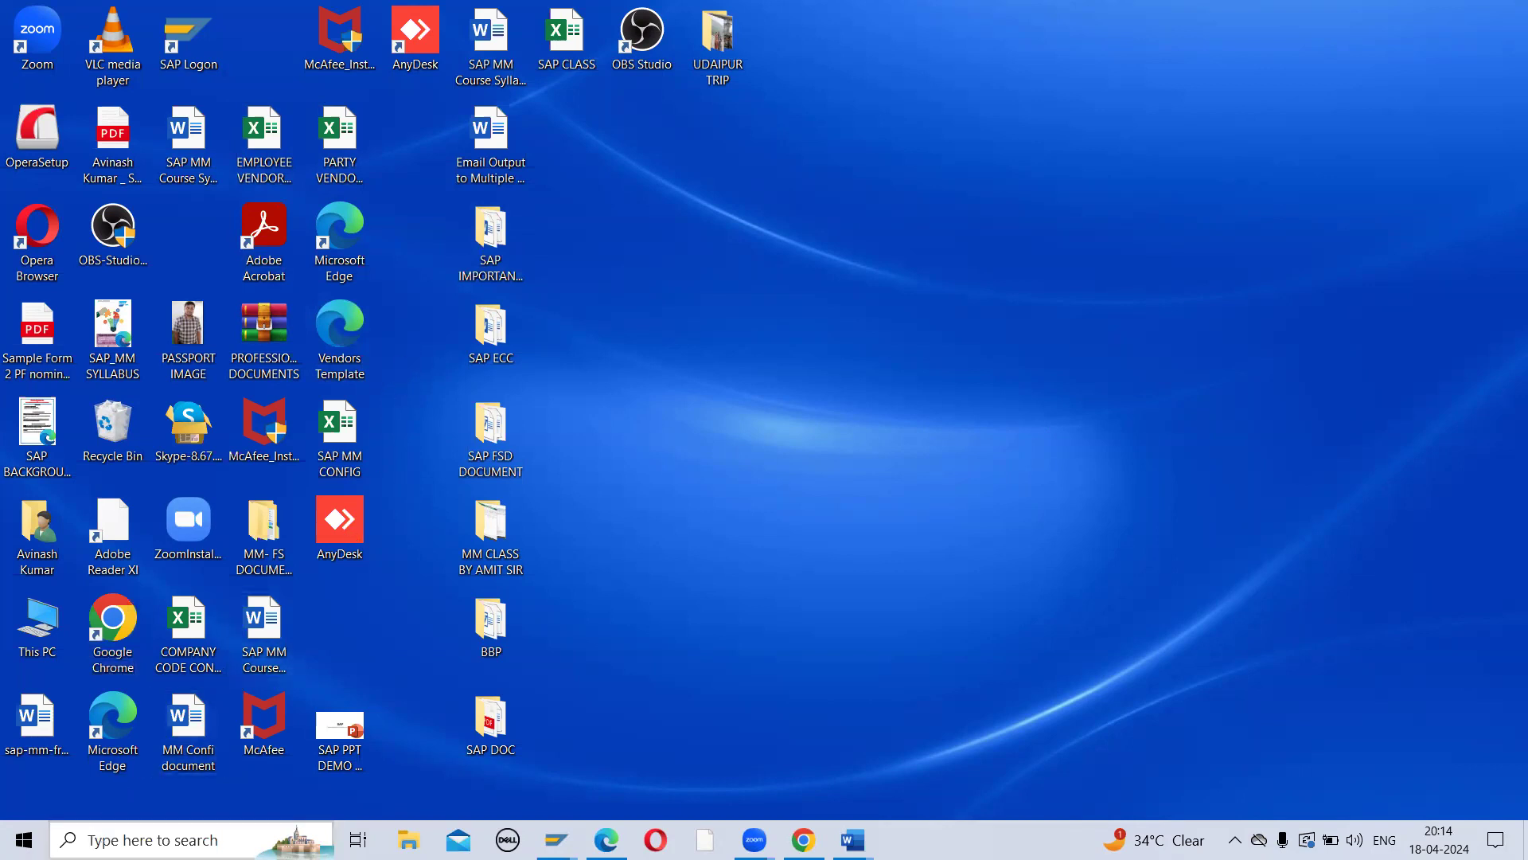
click(151, 840)
text(sa)
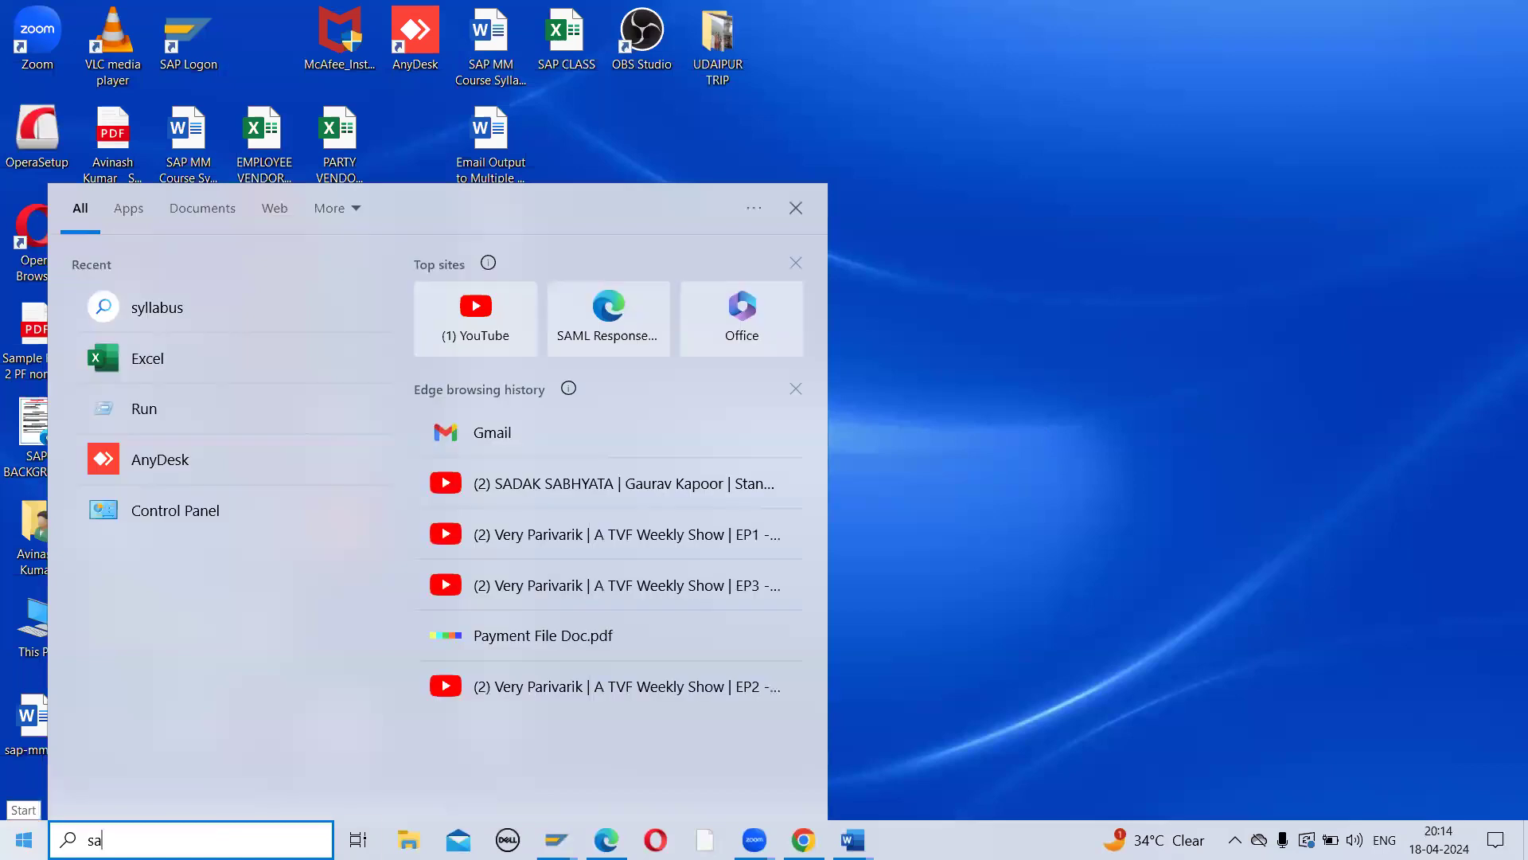
text(p cl)
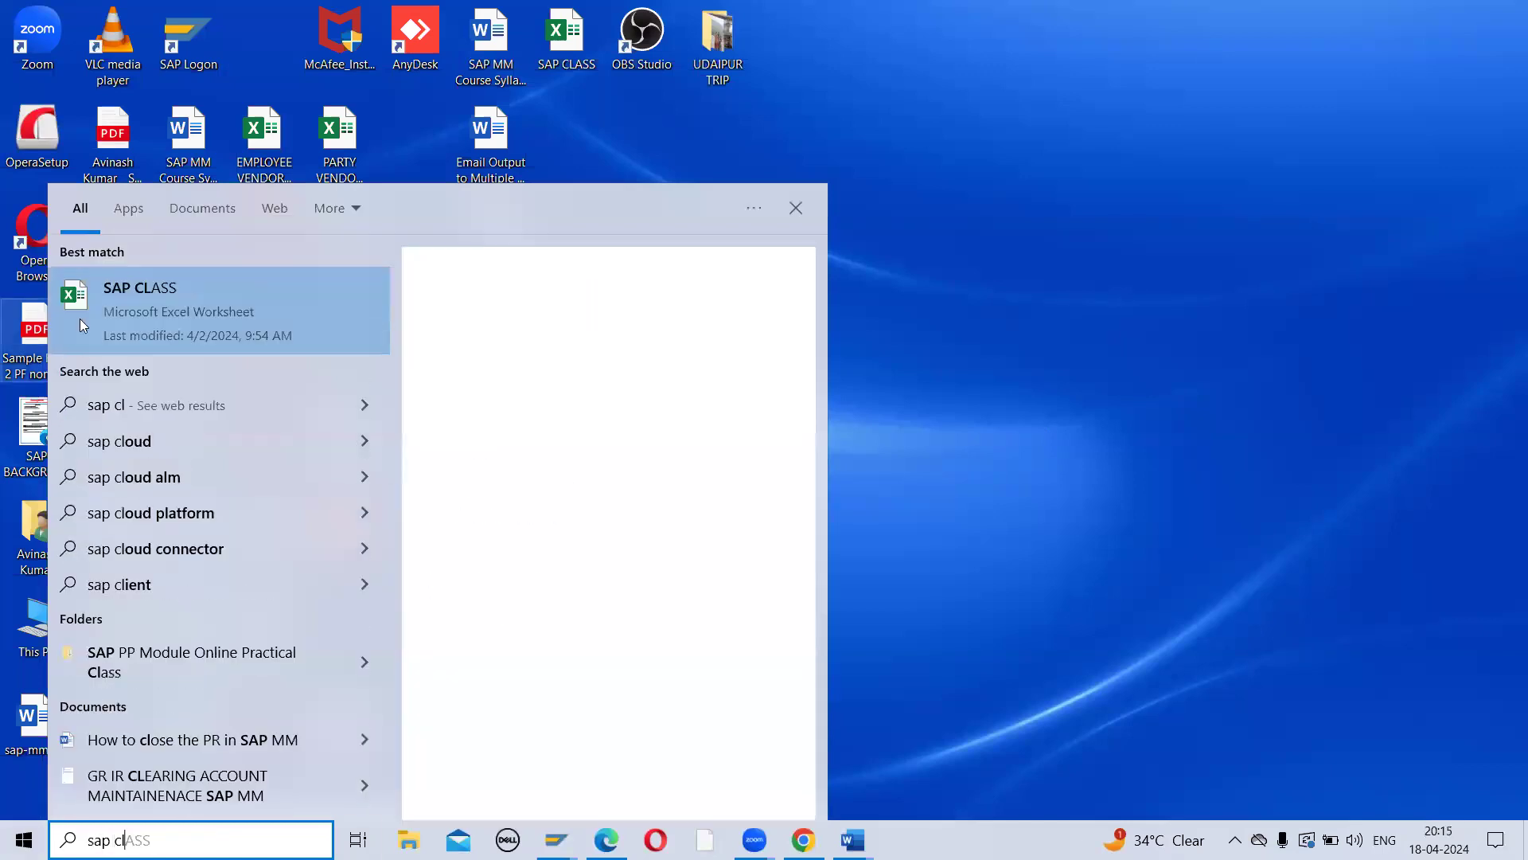
click(142, 317)
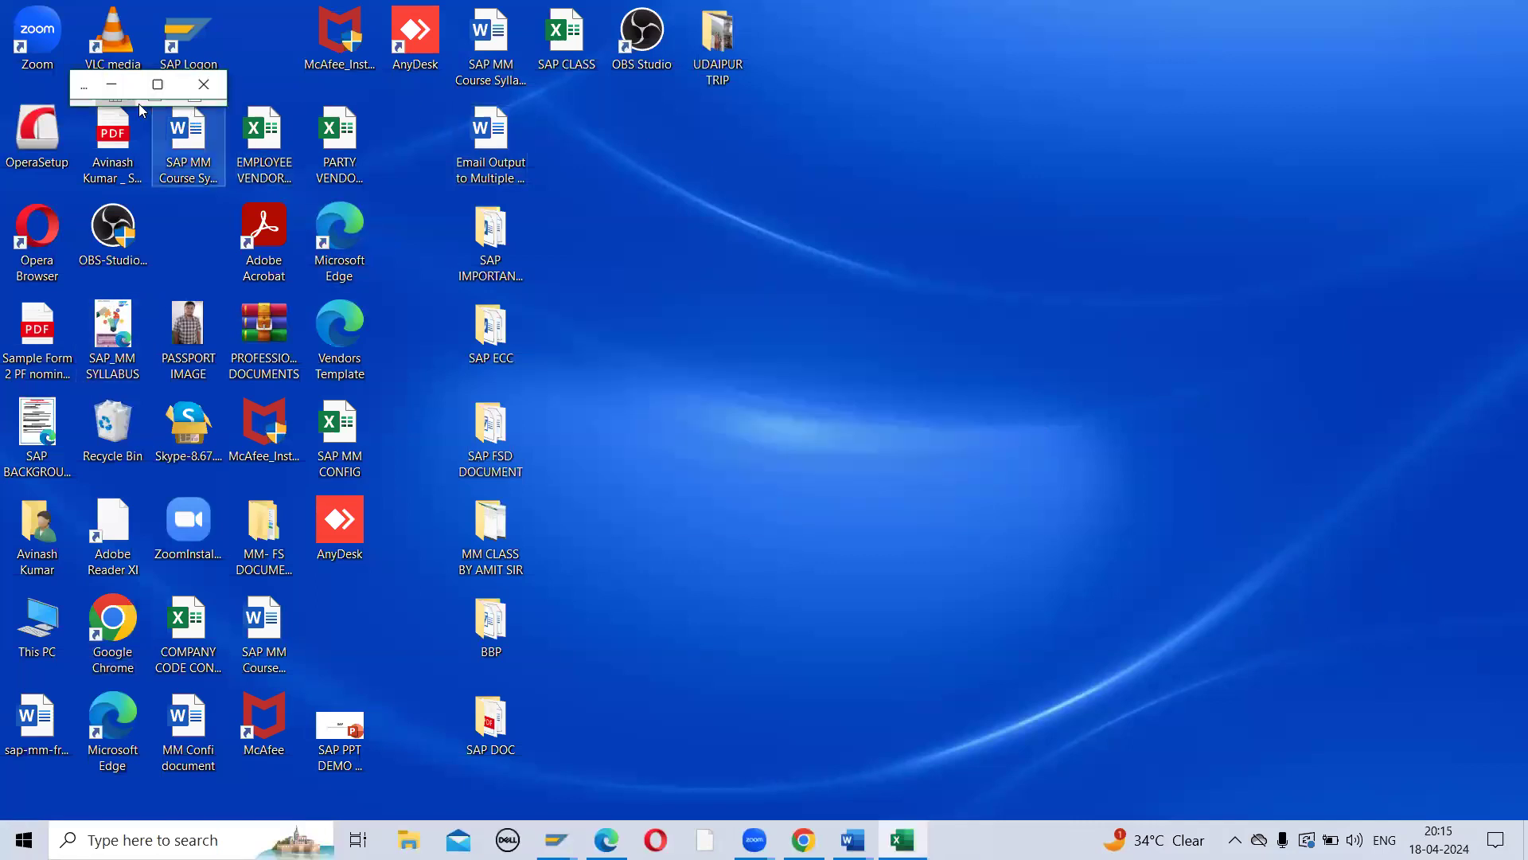
click(157, 85)
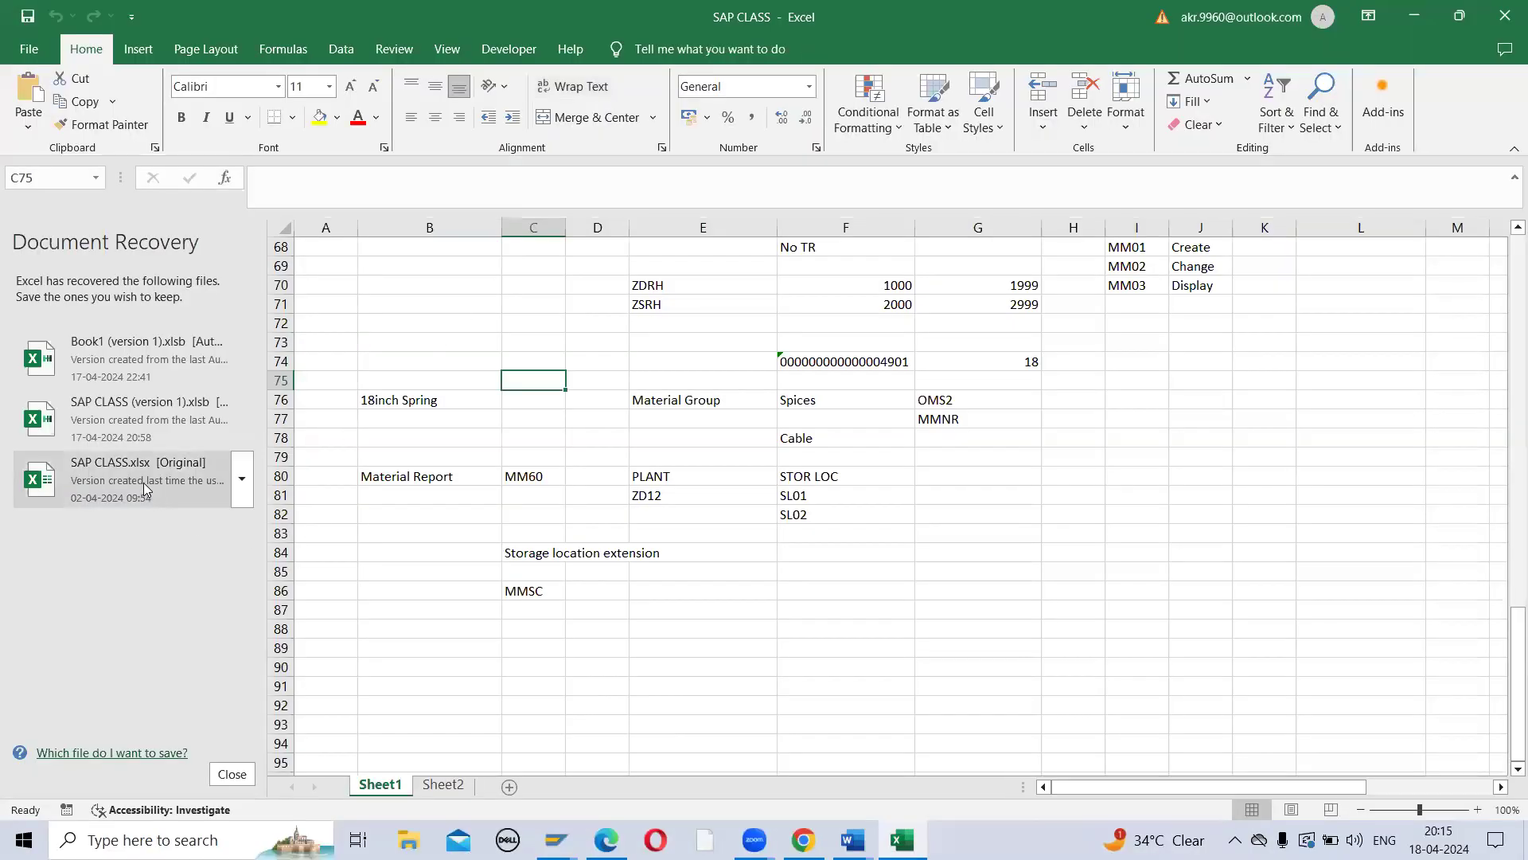
Step: Open the recovered SAP CLASS (version 1) workbook and go to the empty rows below the VERSION MANAGEMENT notes
click(109, 427)
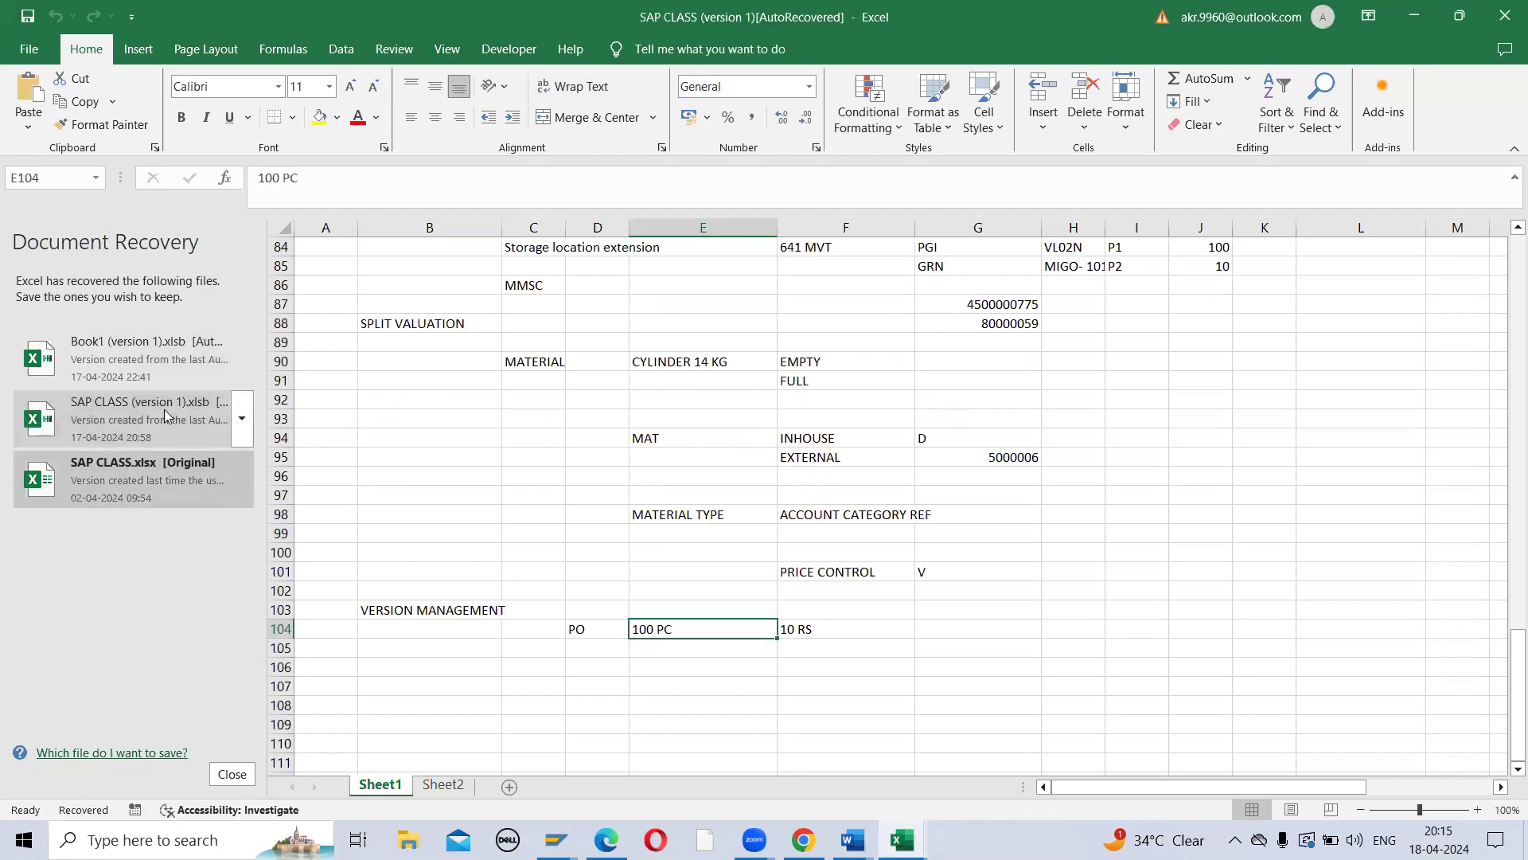
click(1152, 461)
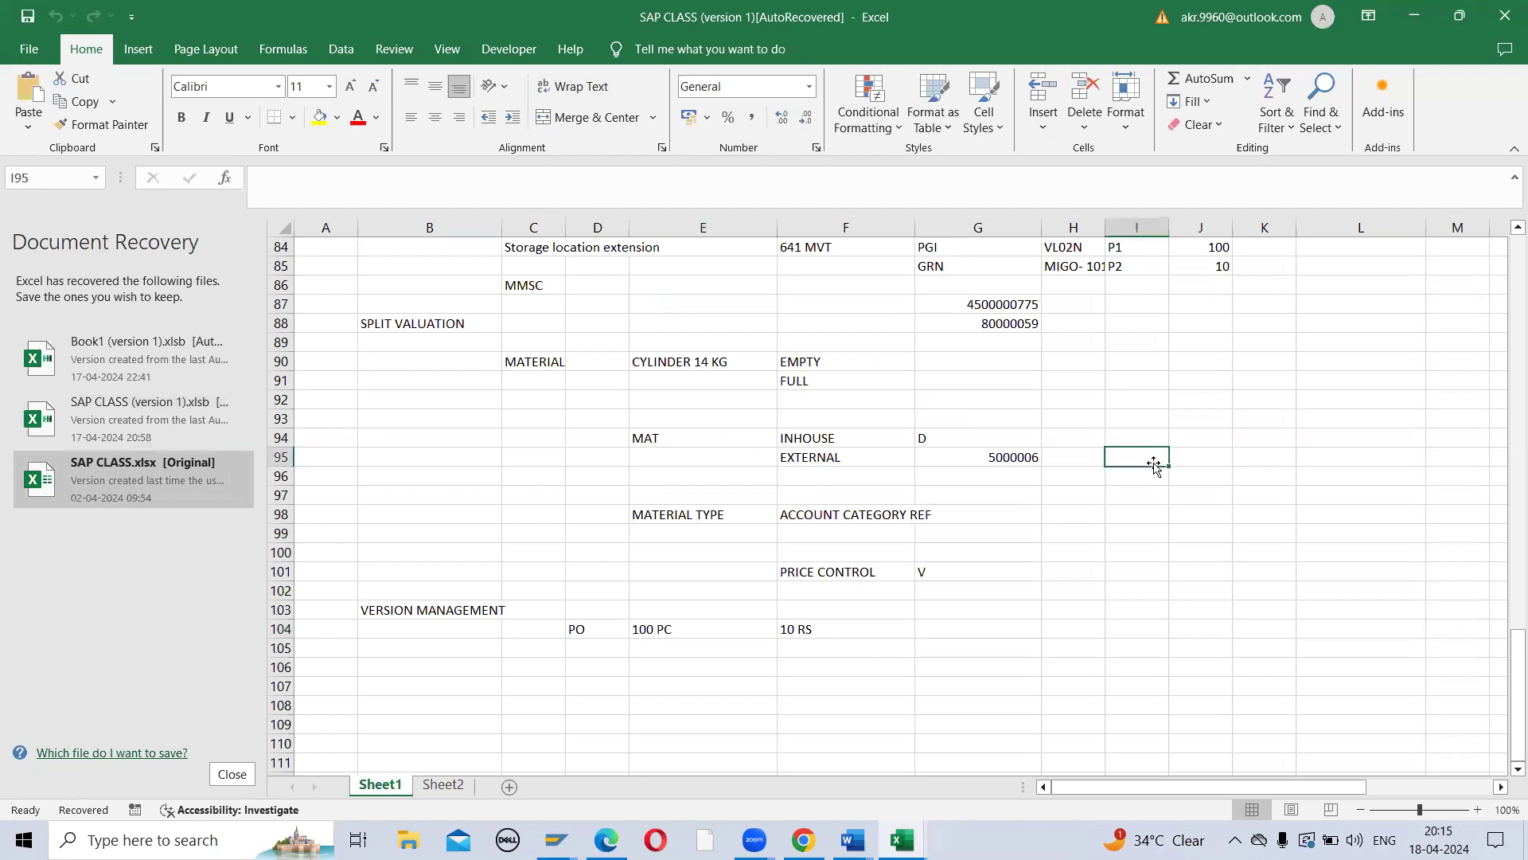
scroll(1154, 461, down, 6)
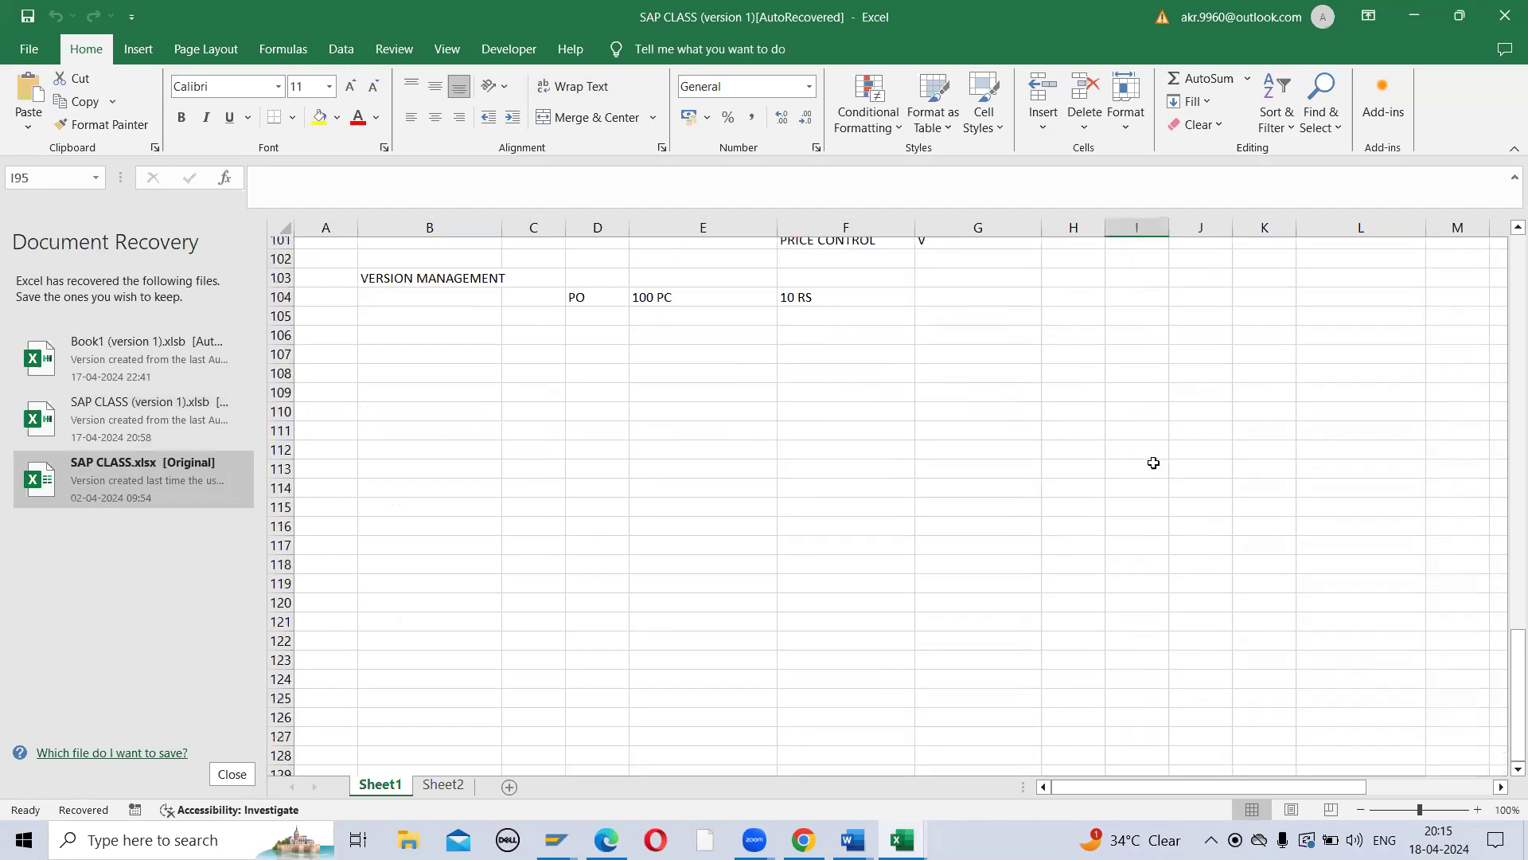
Step: Enter the heading "Transfer of material from one plant to another plant" in cell B108
click(437, 356)
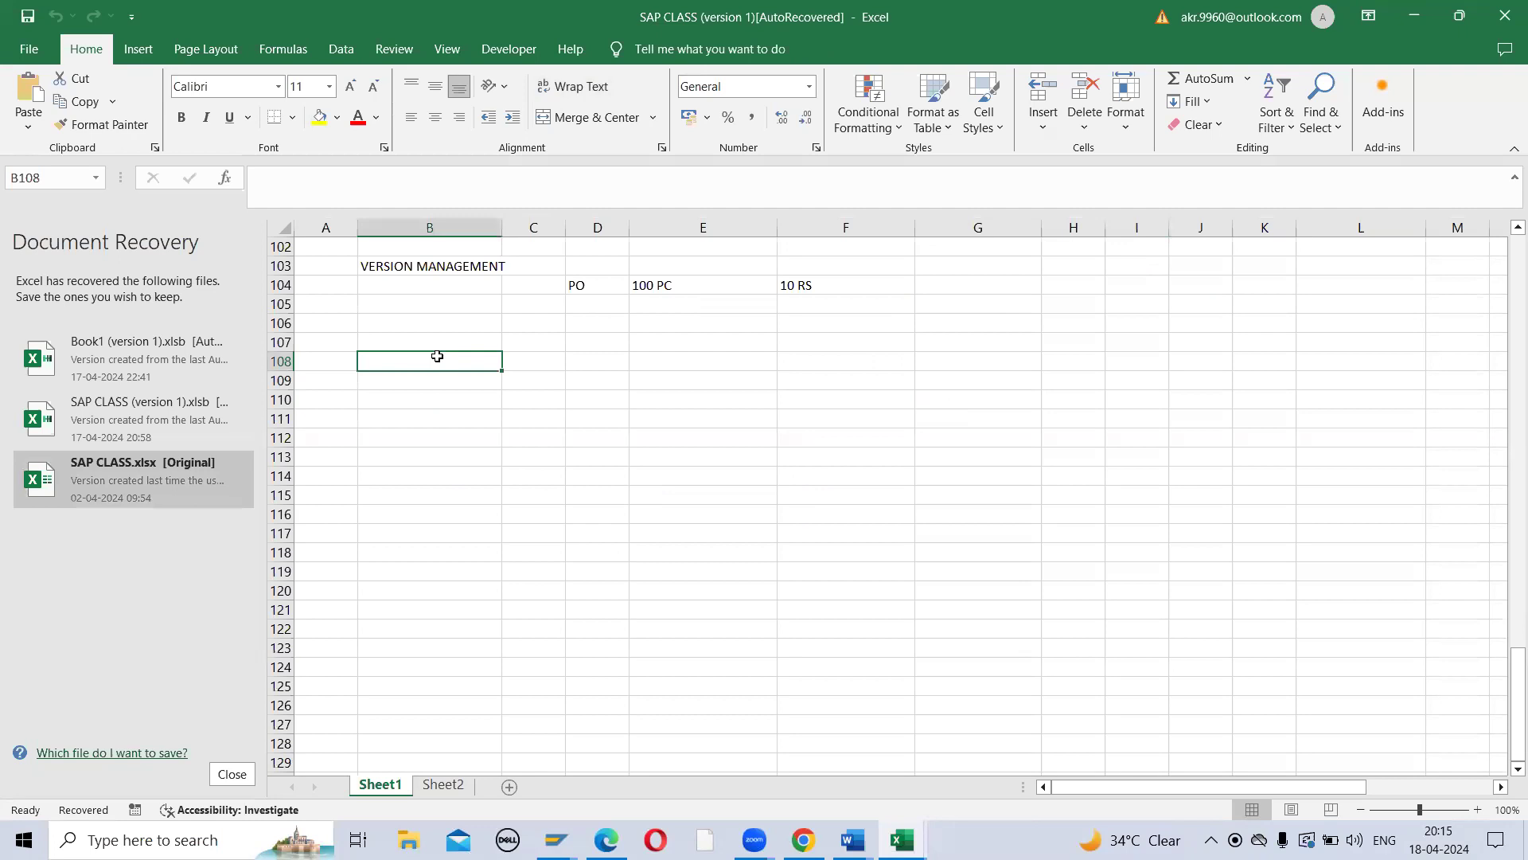
text(Tra)
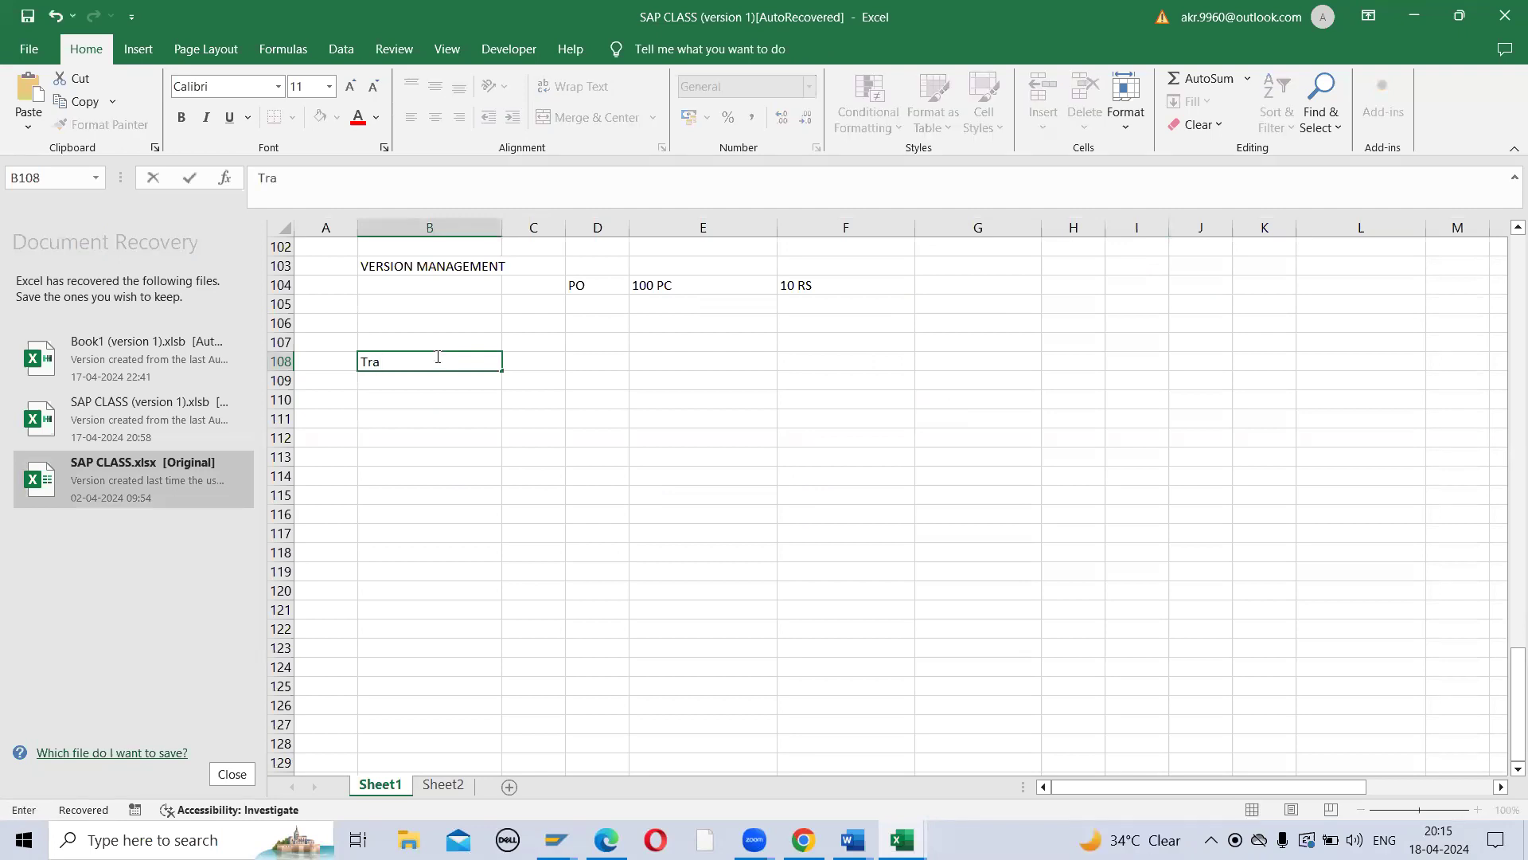
text(nsfer of materi)
text(al)
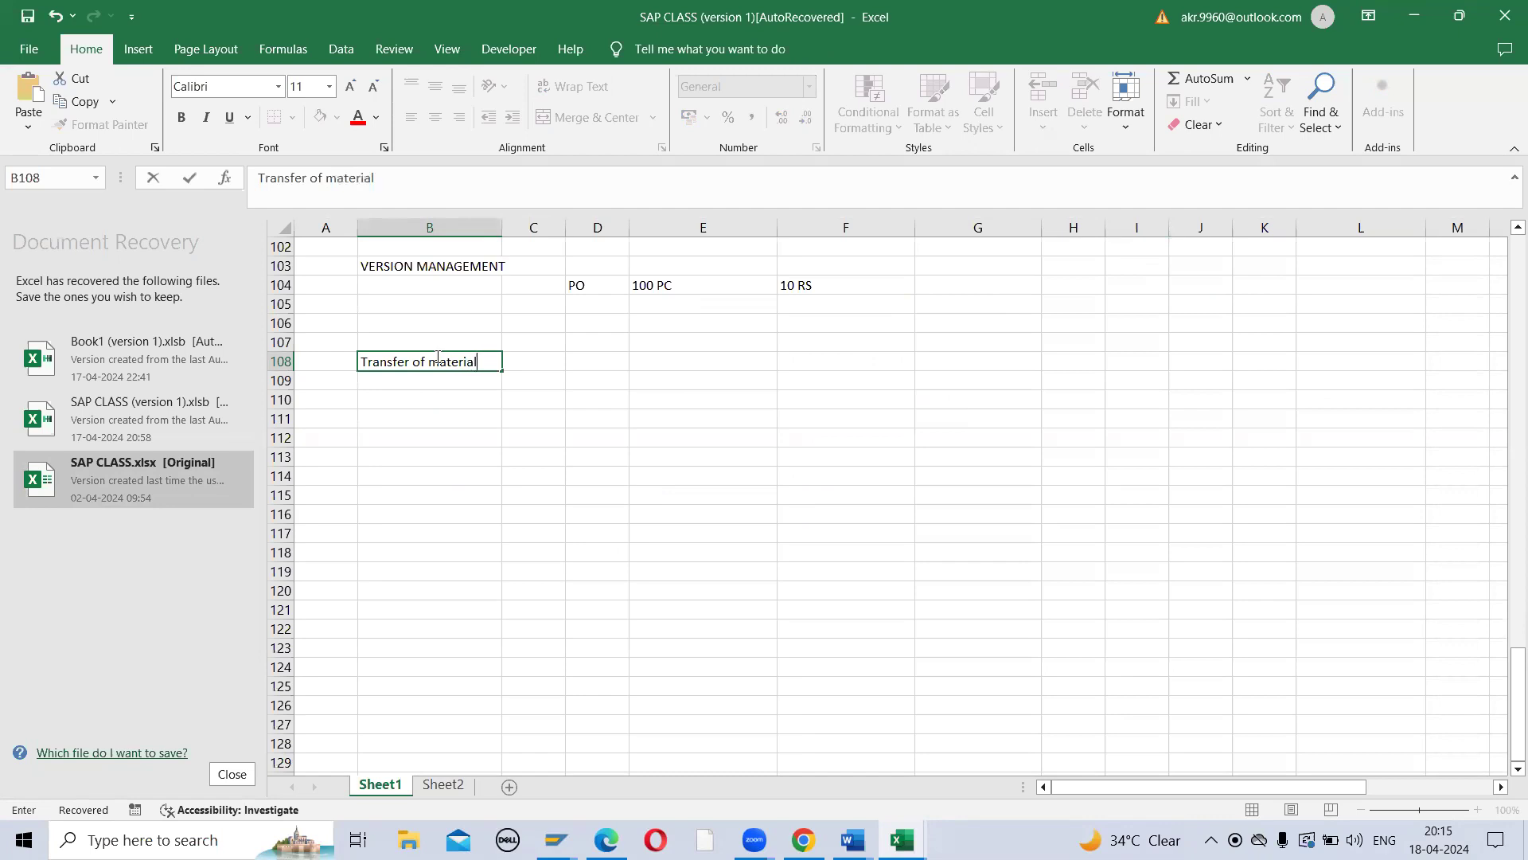
text( from one plant)
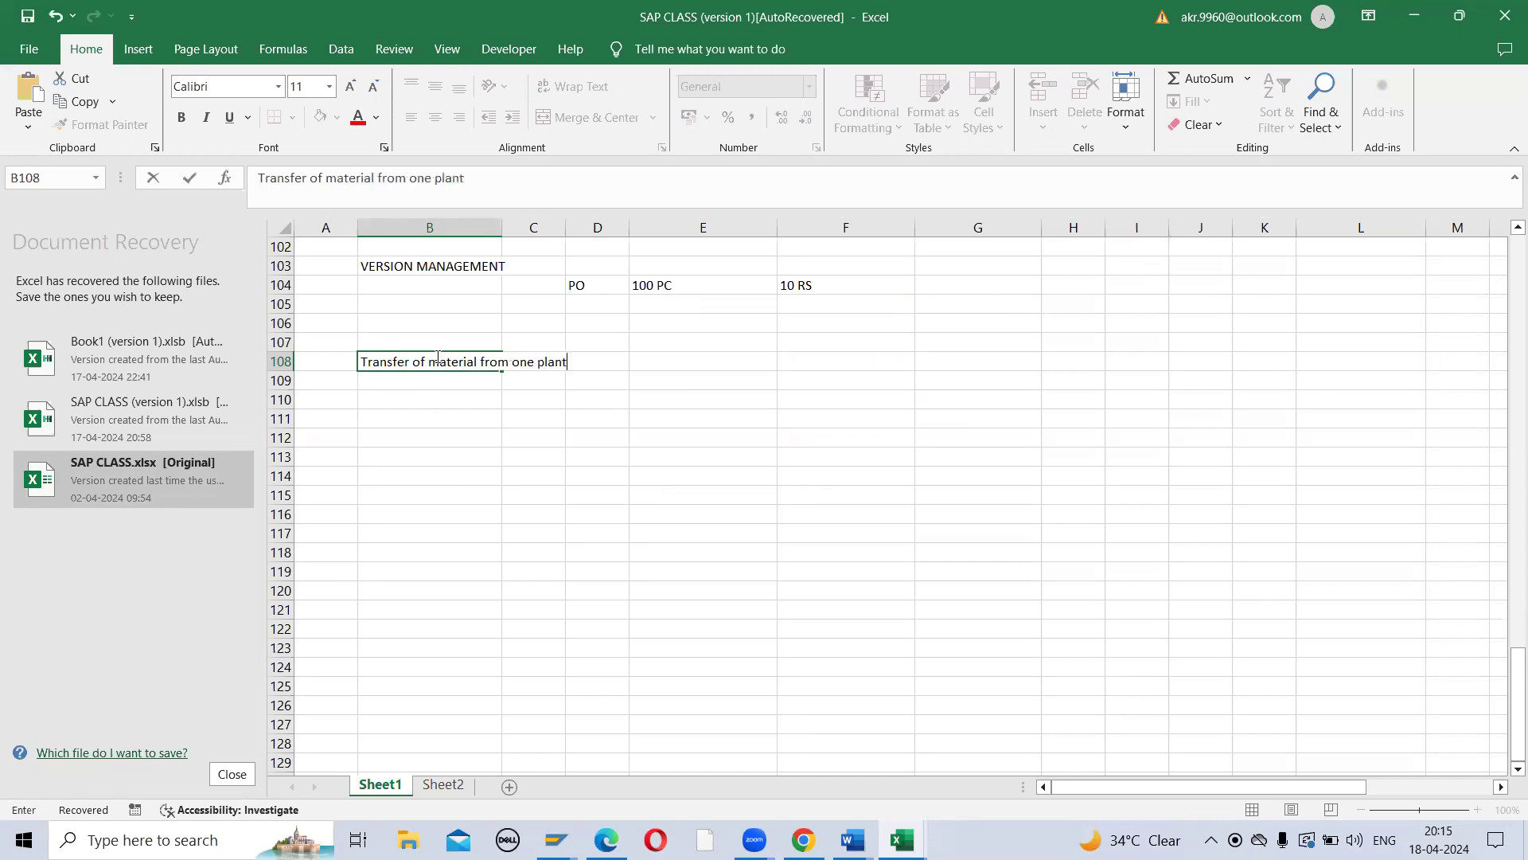
text( to another plant)
key(Return)
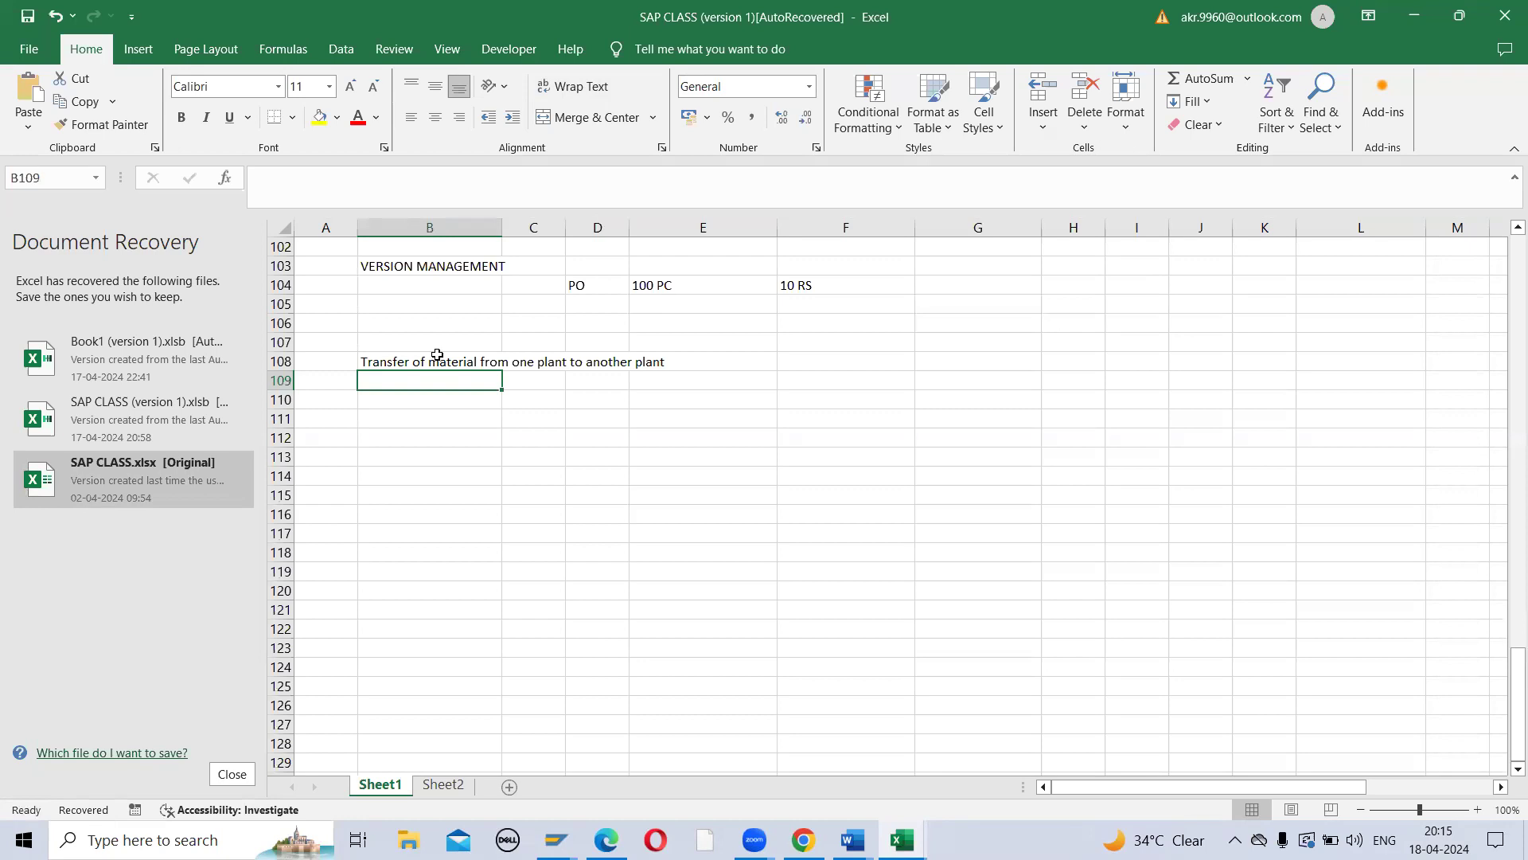
Step: List the transfer methods under the heading, with ONE STEP in B110 and TWO STEP in B111
key(Down)
key(Down)
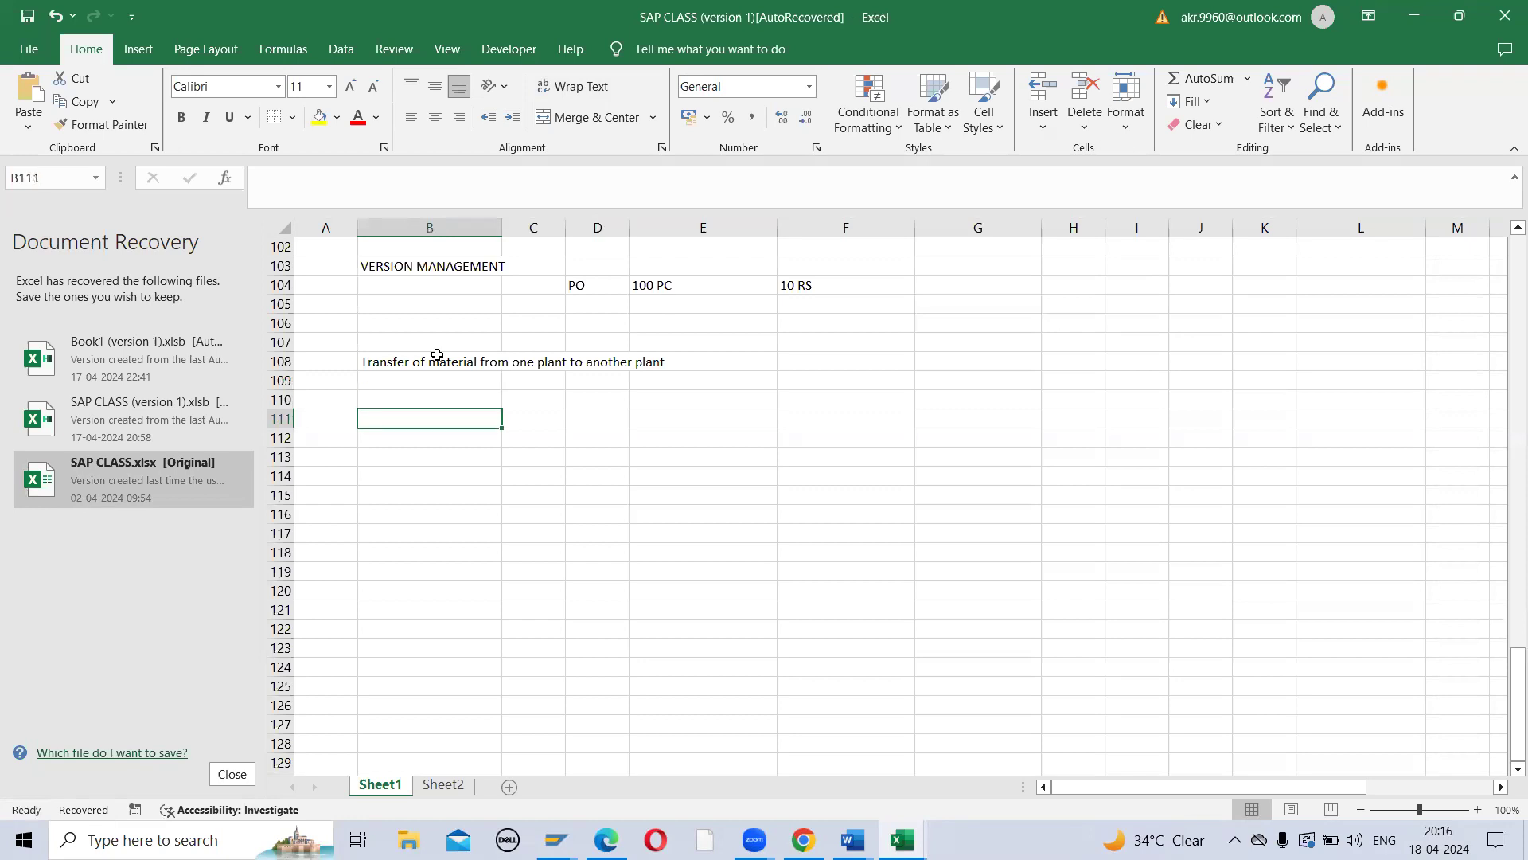
key(Up)
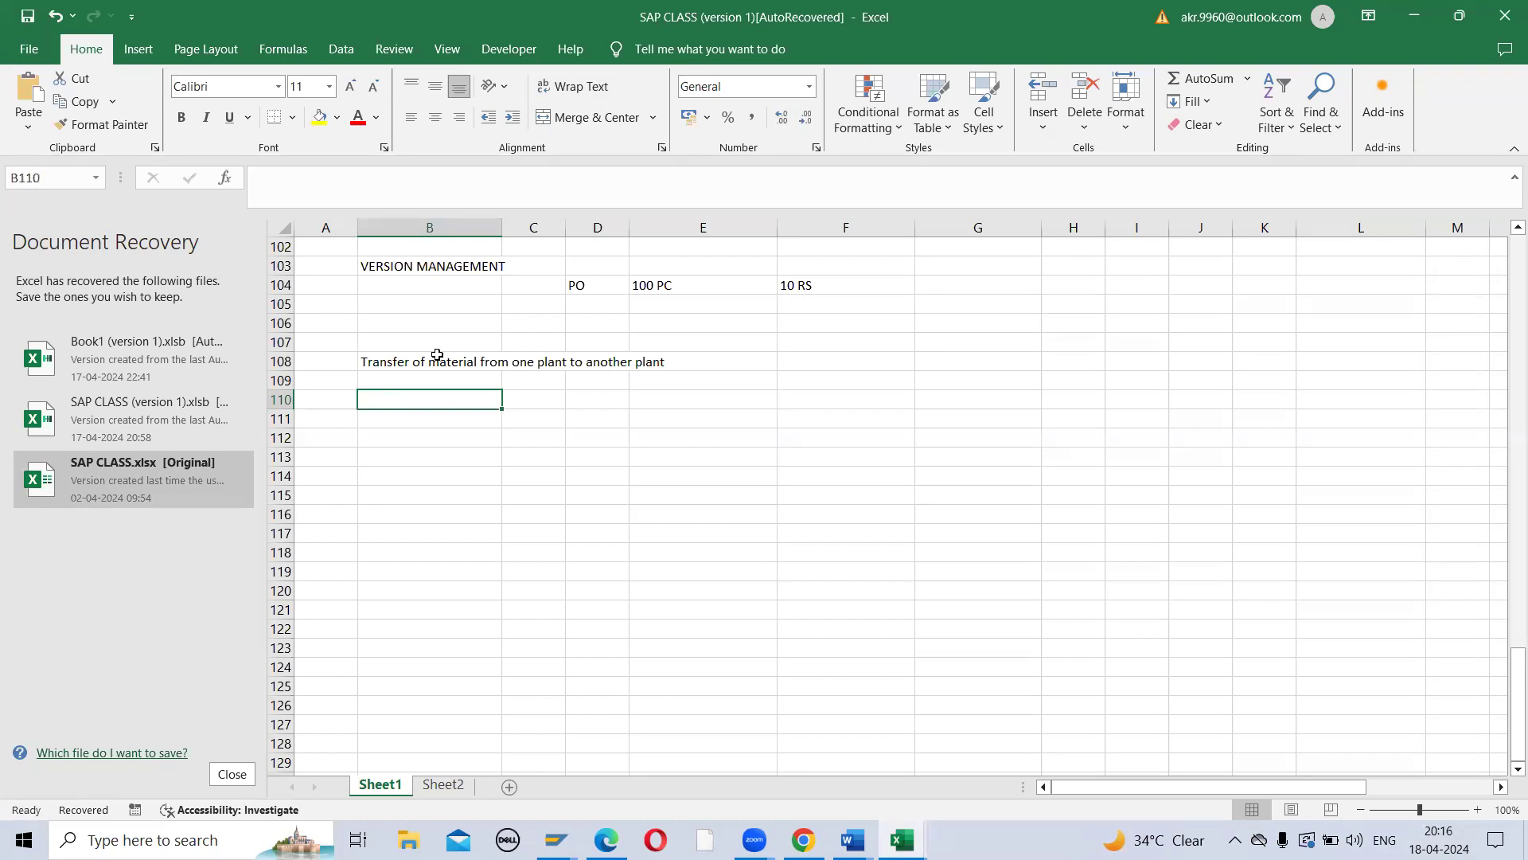
text(ONE STEP)
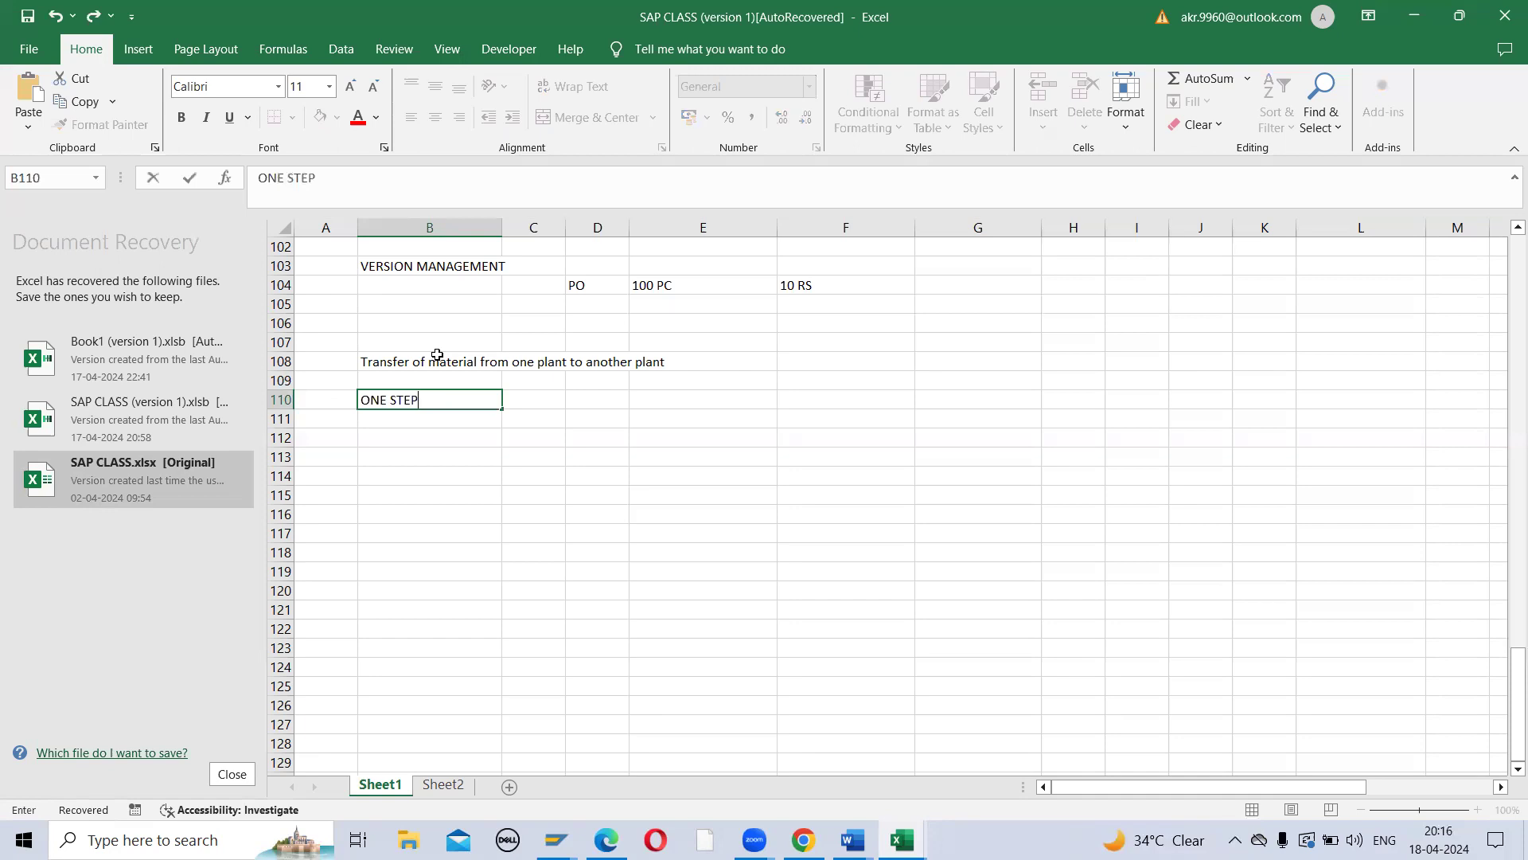
key(Return)
text(TWO)
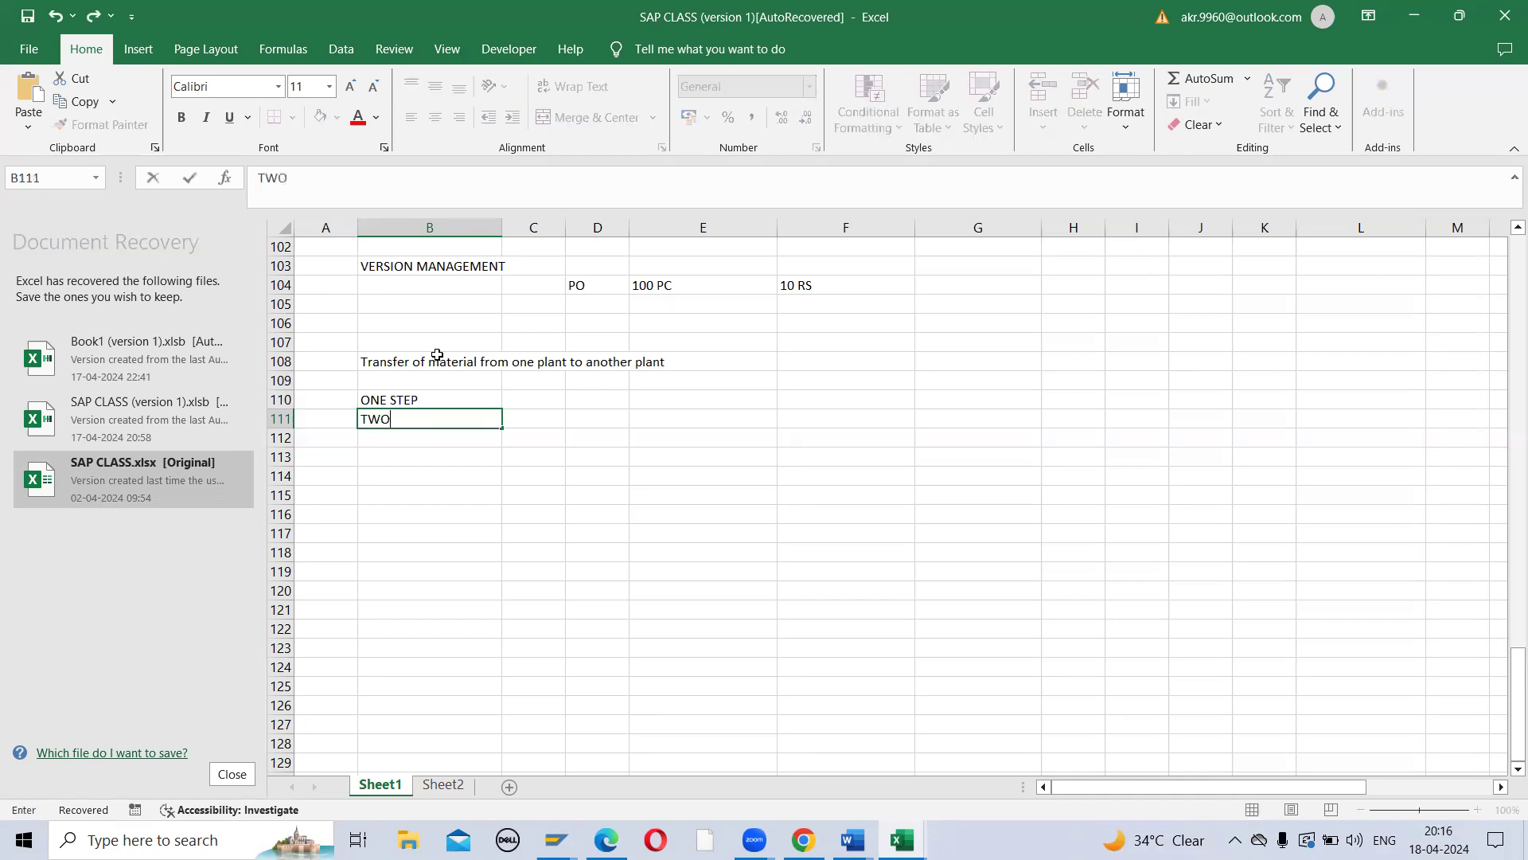
text( STEP)
key(Return)
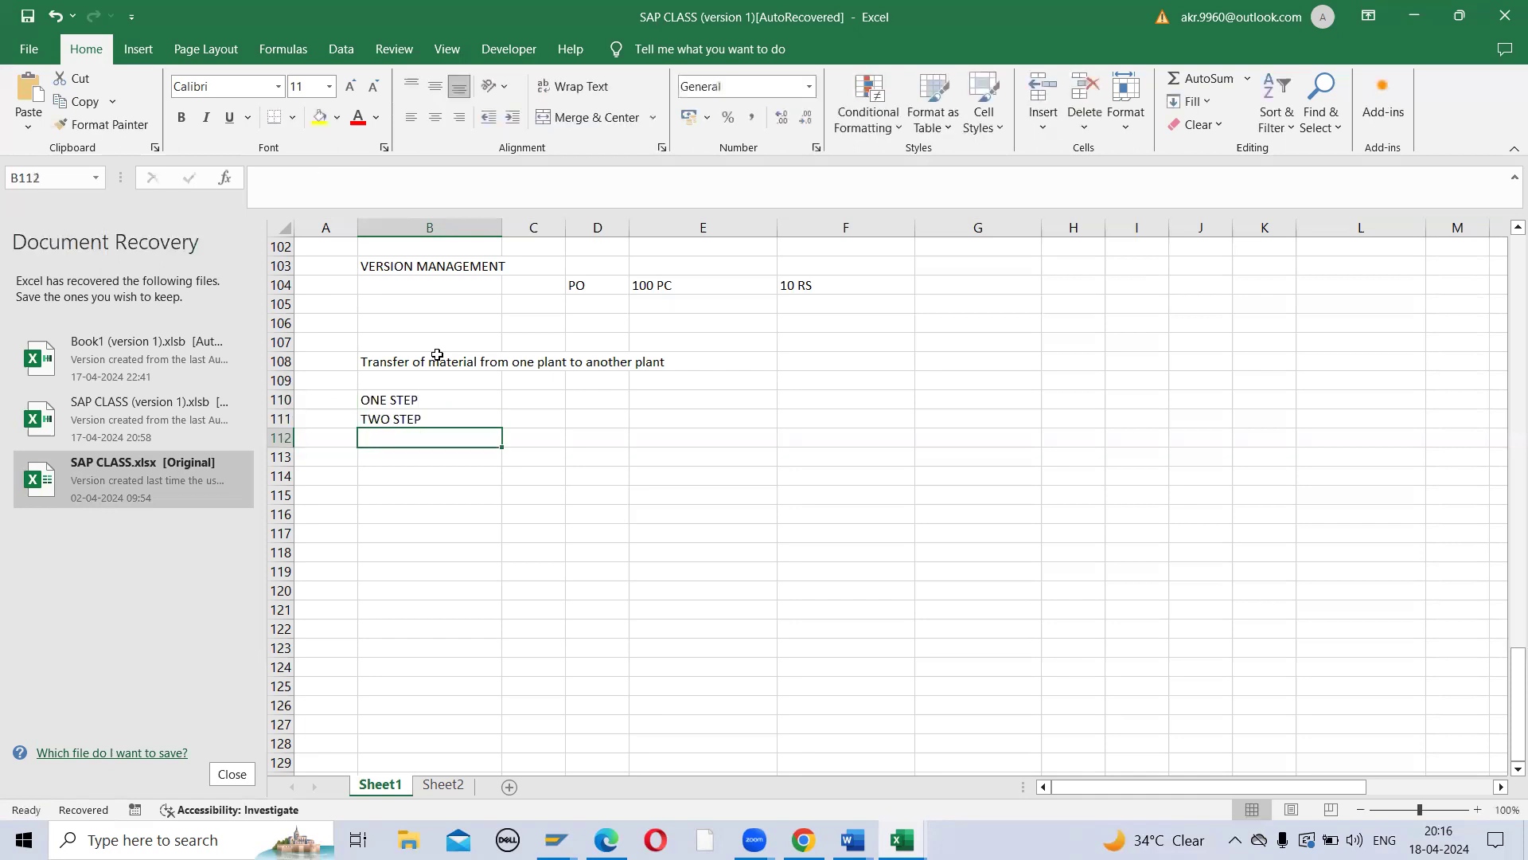
Step: Add the movement types beside the methods: 301 MVT in C110:D110 and 303, 305 MVT in C111:D111
key(Up)
key(Right)
key(Up)
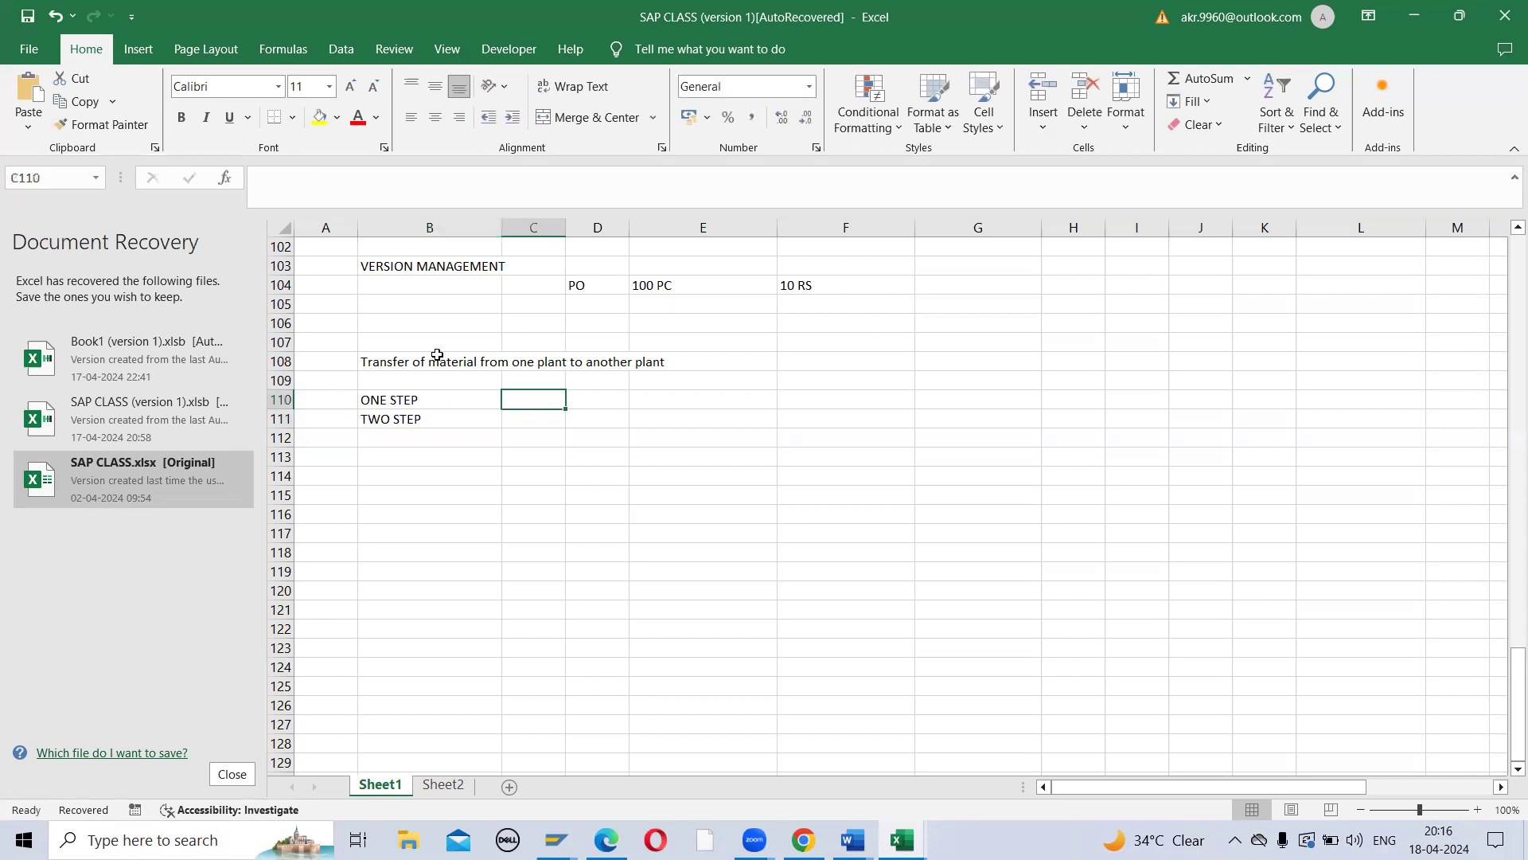
text(301)
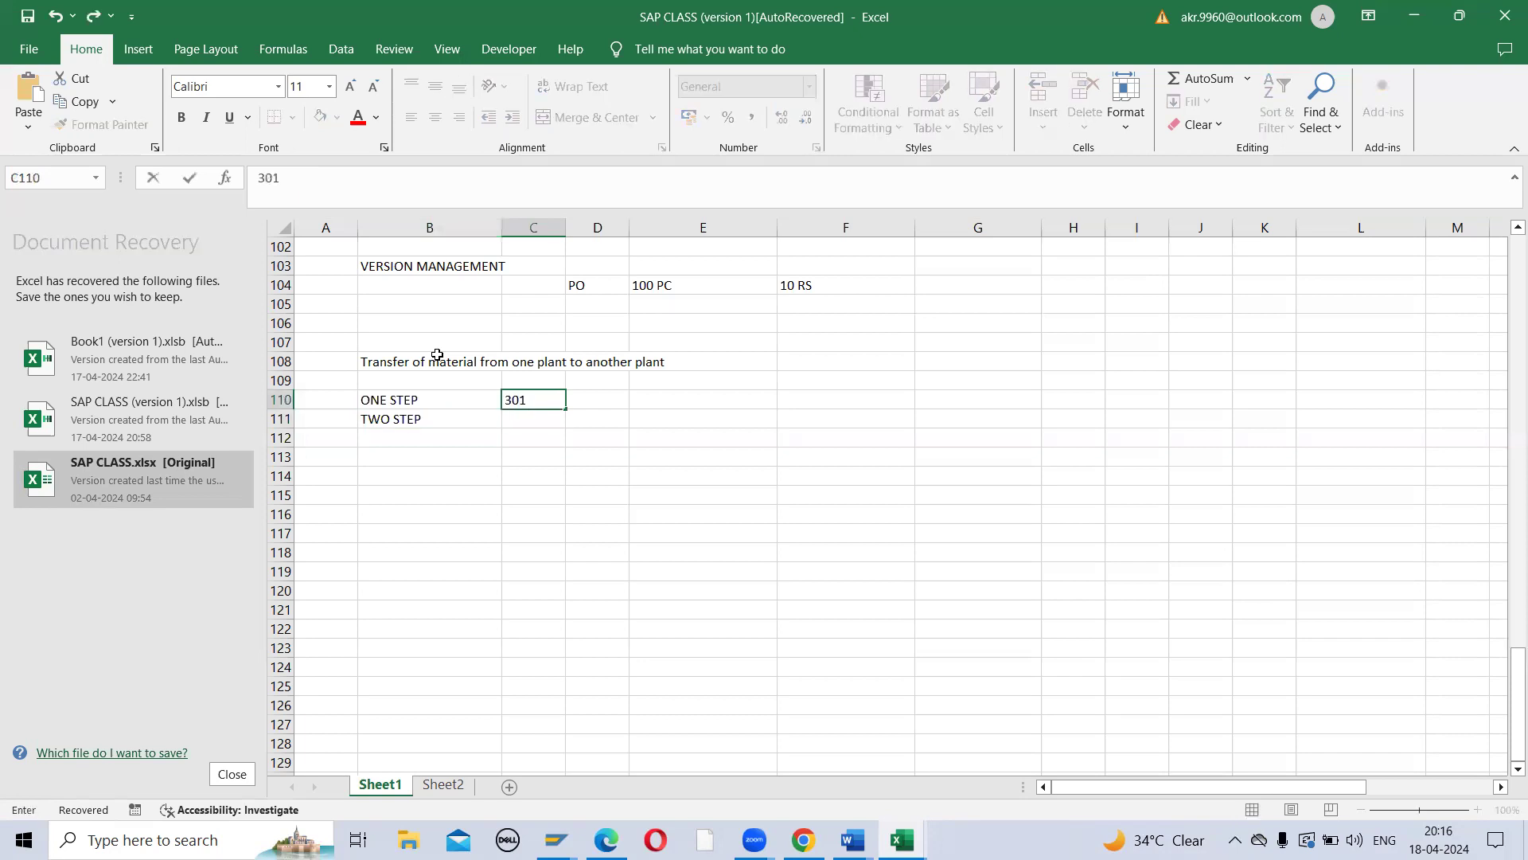
key(Tab)
text(MVT)
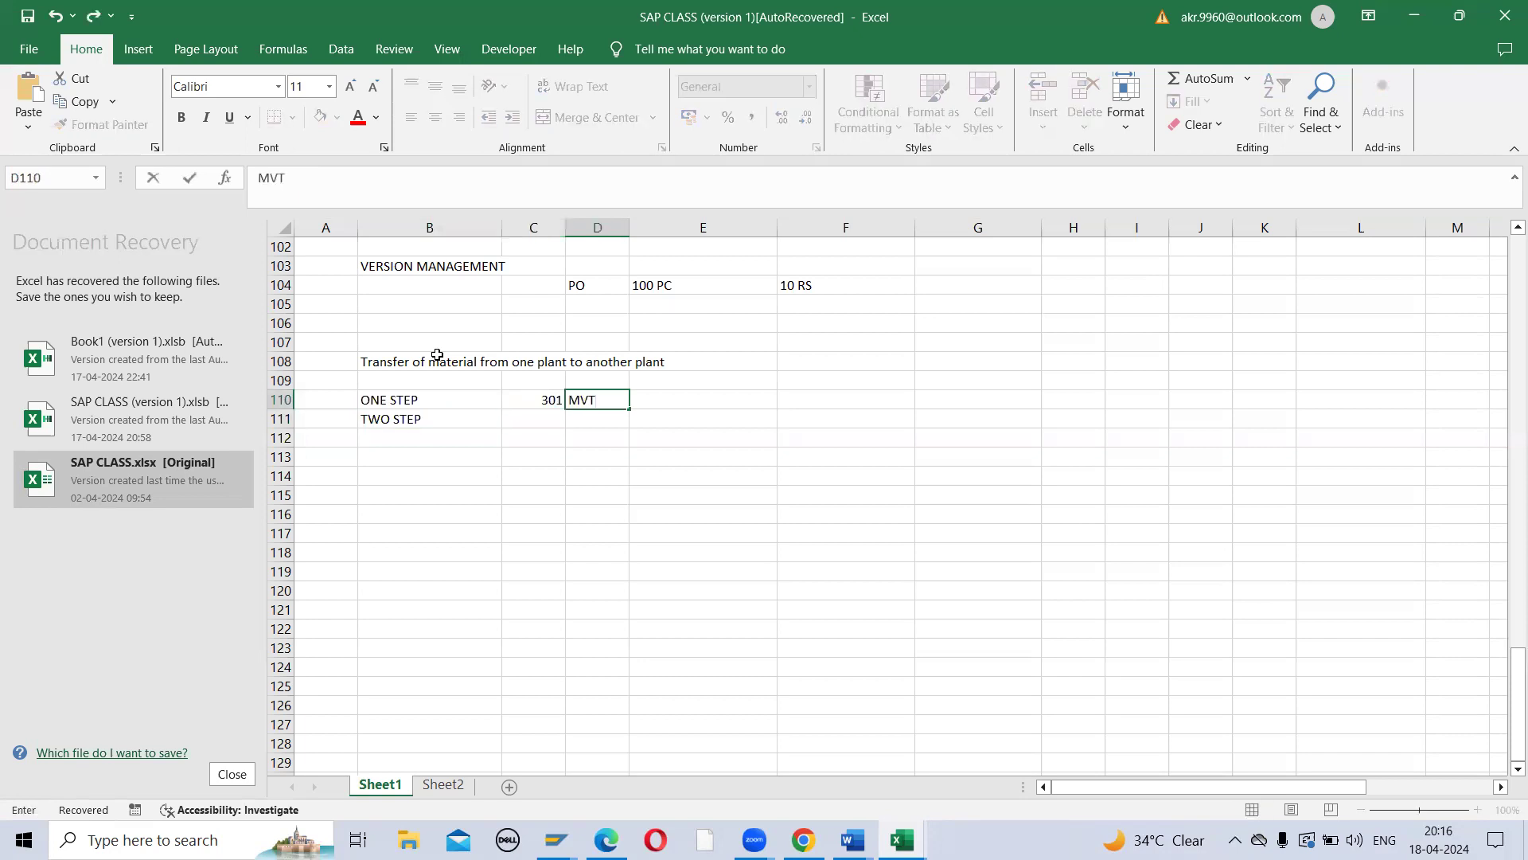
key(Return)
text(30)
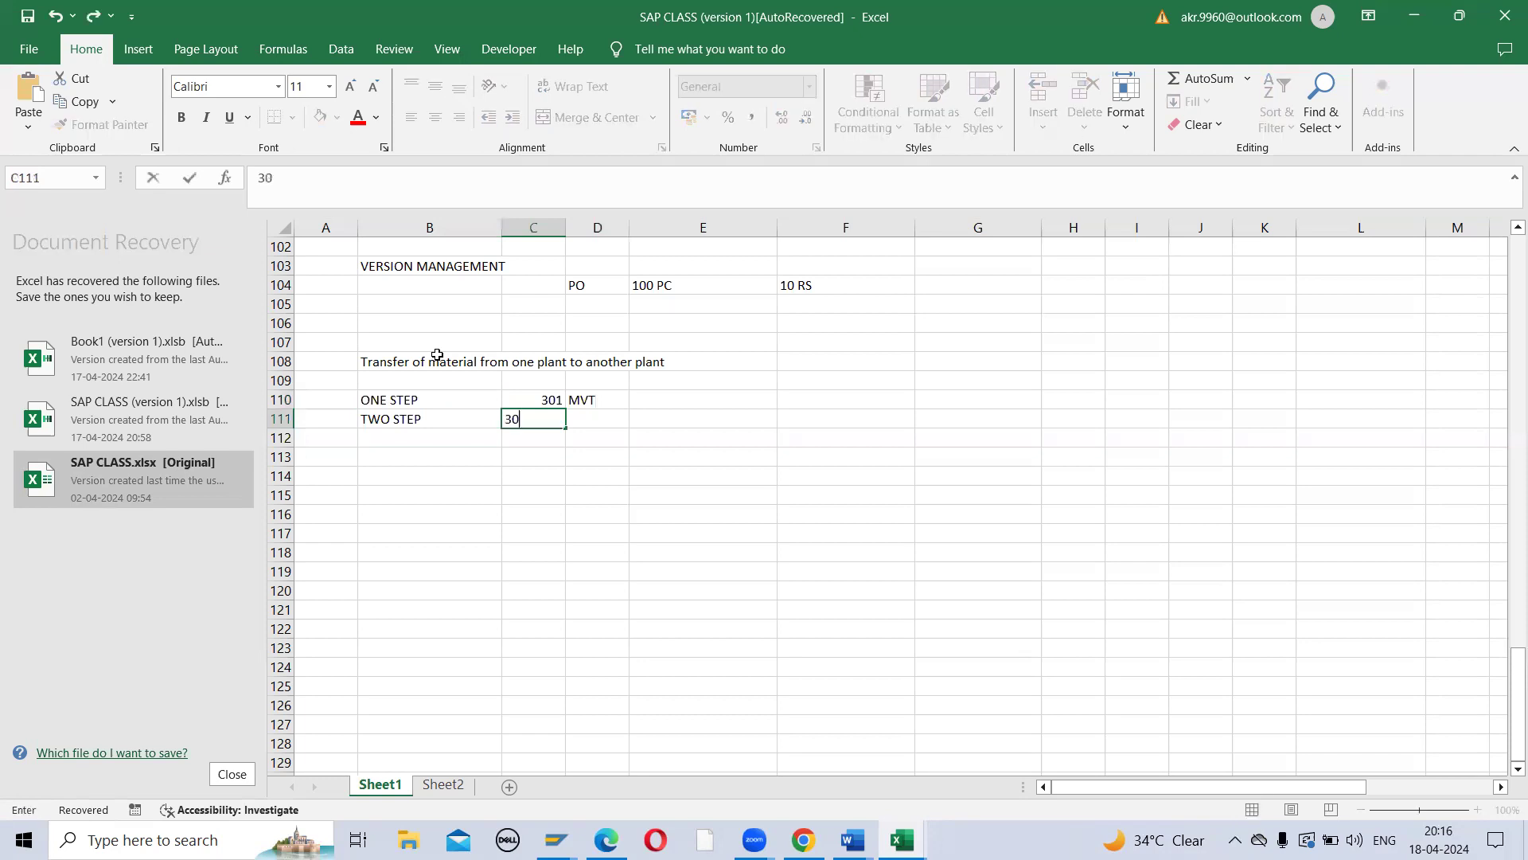
text(3, 305)
key(Tab)
text(MVT)
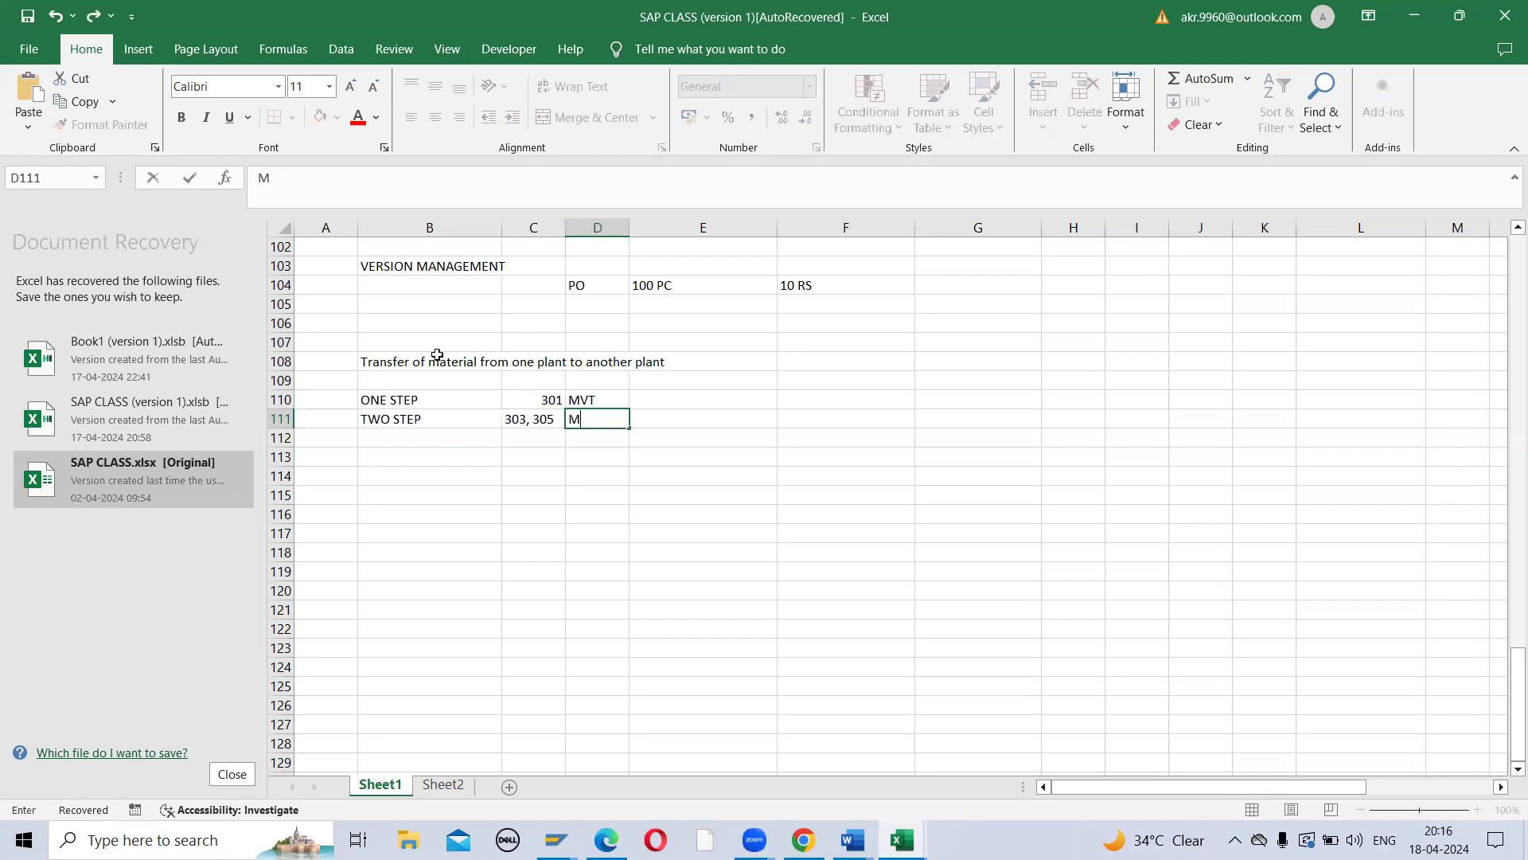
key(Return)
Step: Go over the plant-to-plant transfer heading, the one-step entry and its movement type
key(Up)
key(Up)
key(Left)
key(Down)
key(Up)
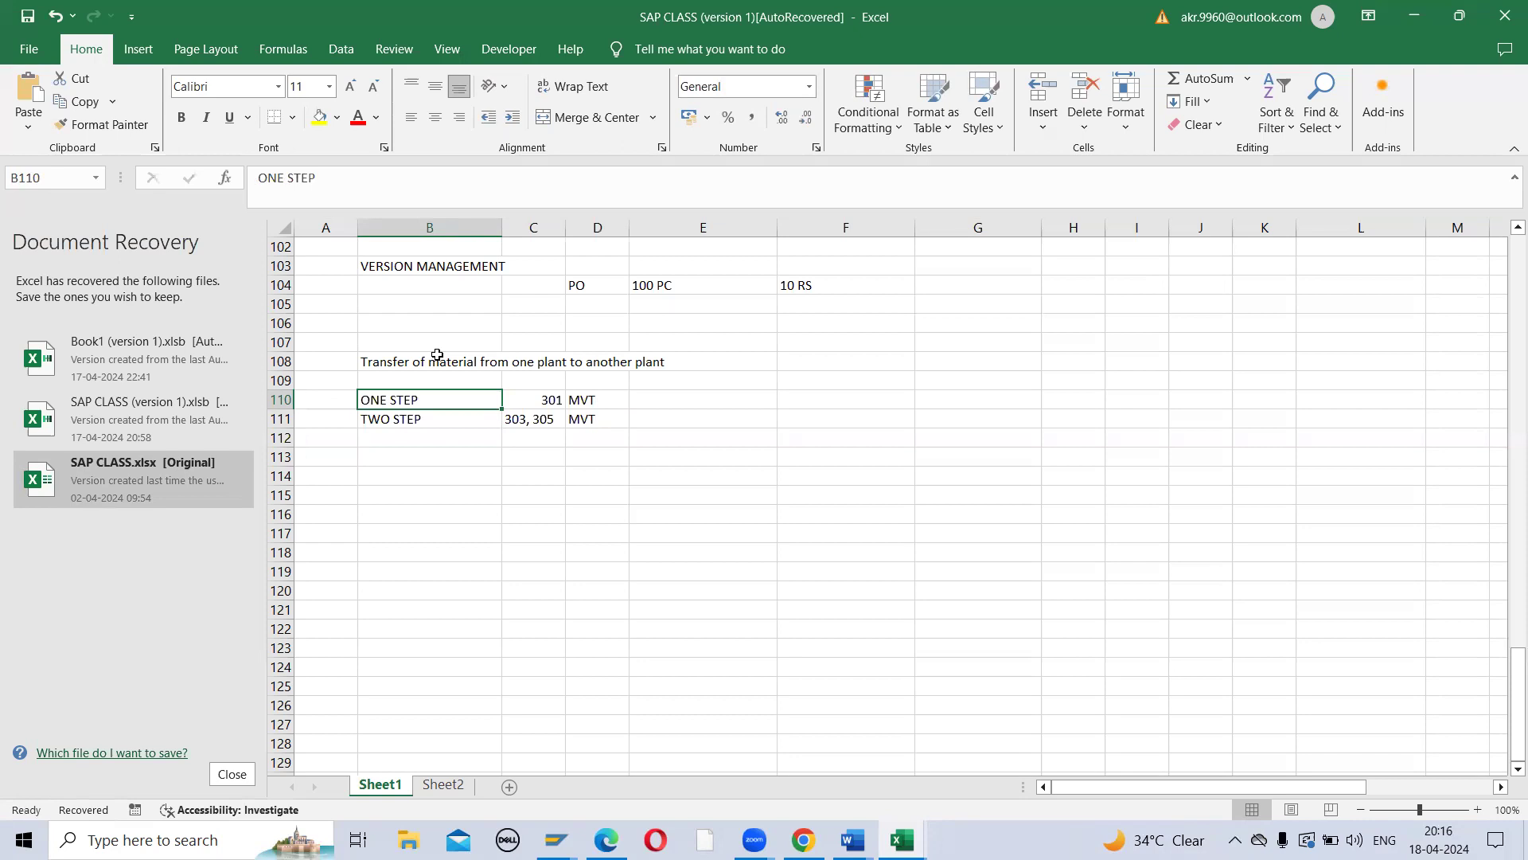
key(Up)
key(Up)
key(Down)
key(Down)
key(Right)
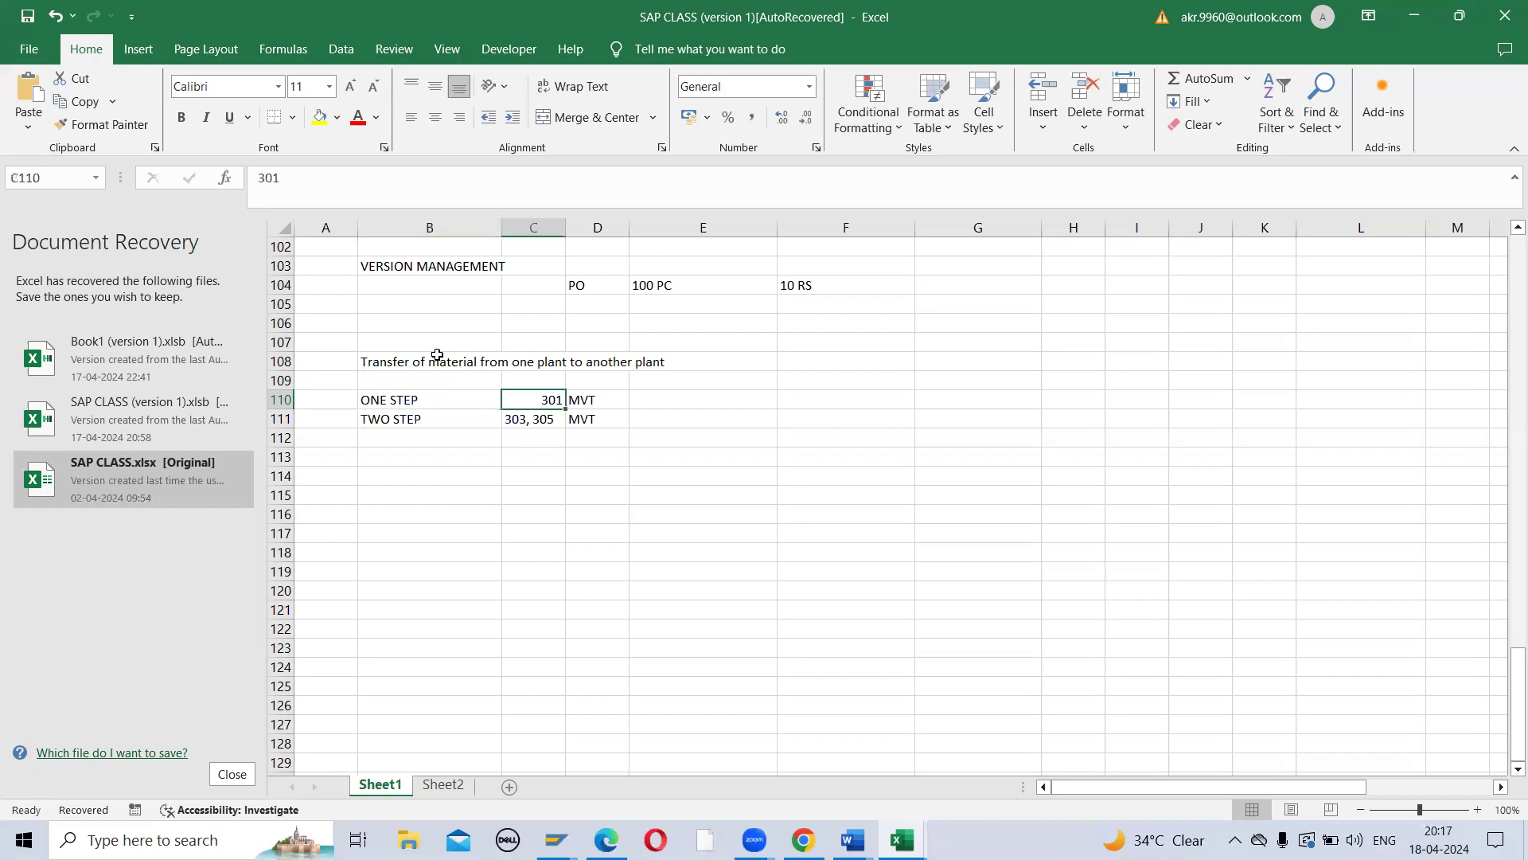
key(Left)
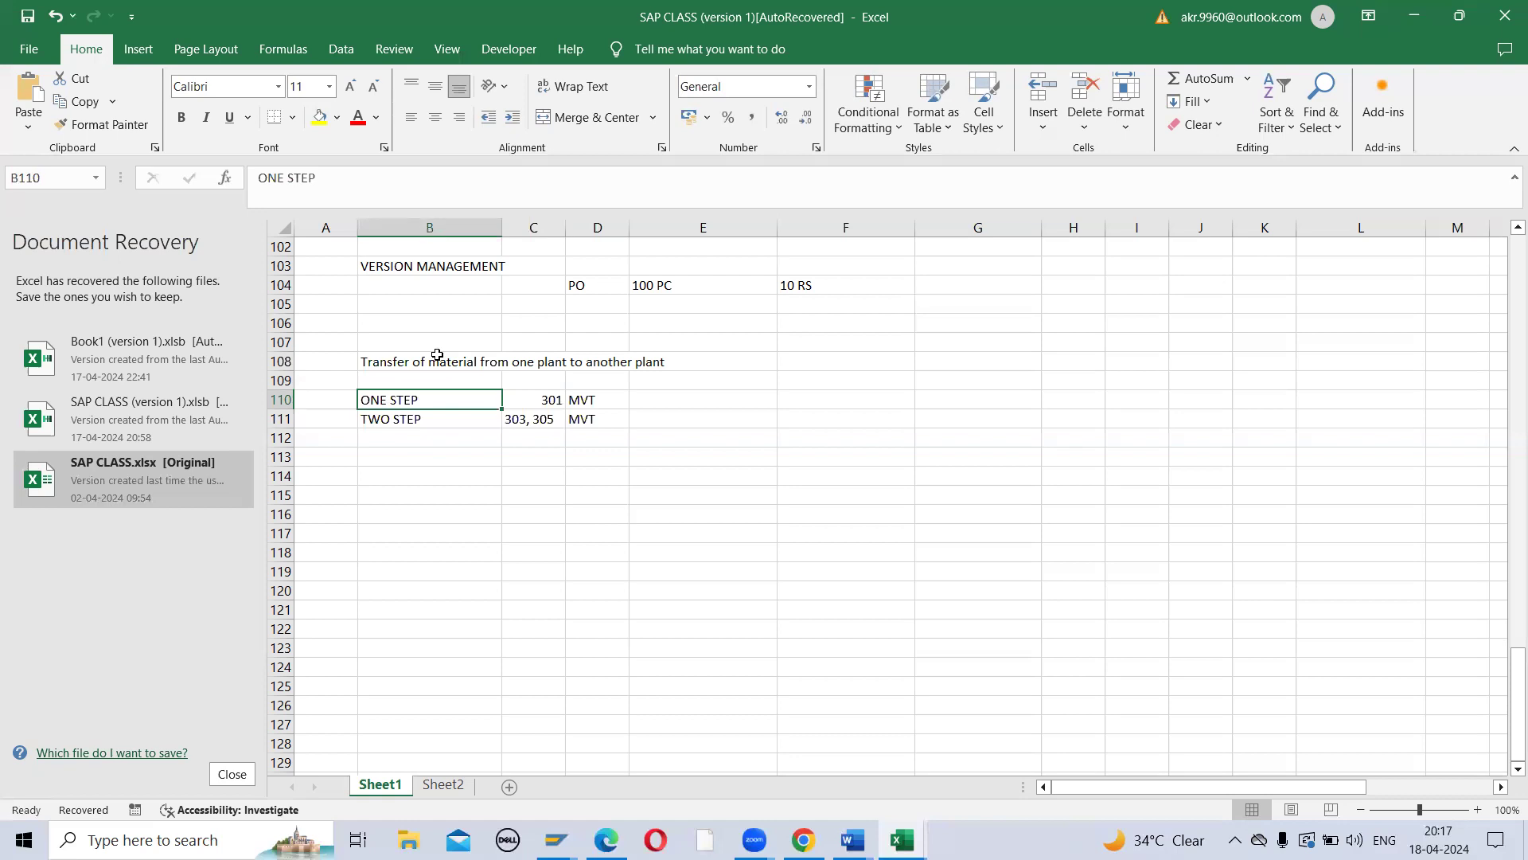
Step: Enter plants P1 and P2 in F110:F111, marking P1 as SUP and P2 as REC in column G
key(Right)
key(Right)
key(Right)
key(Right)
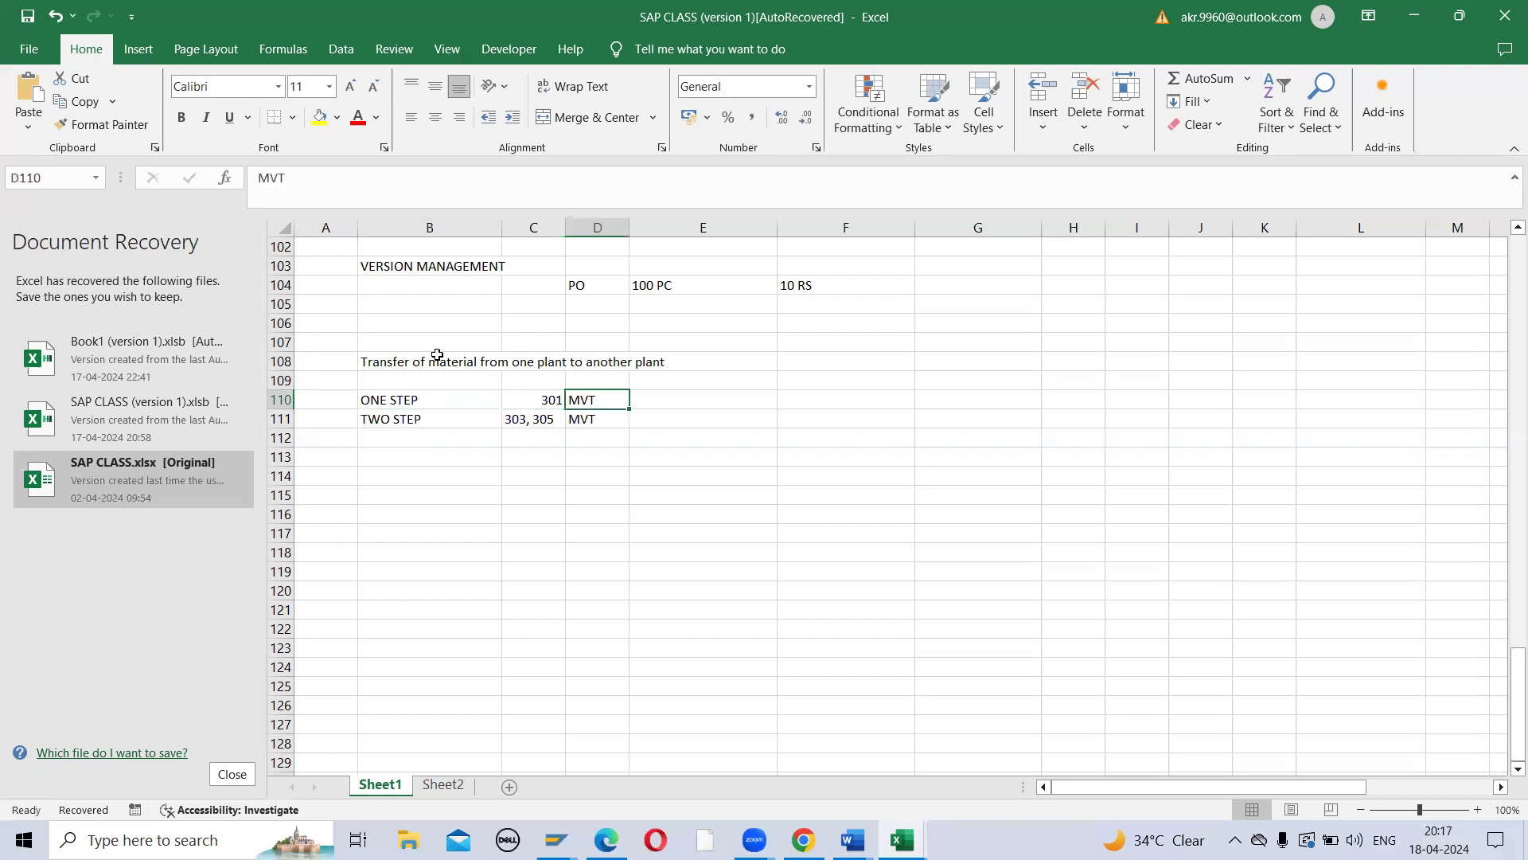
text(P1)
key(Return)
text(P2)
key(Right)
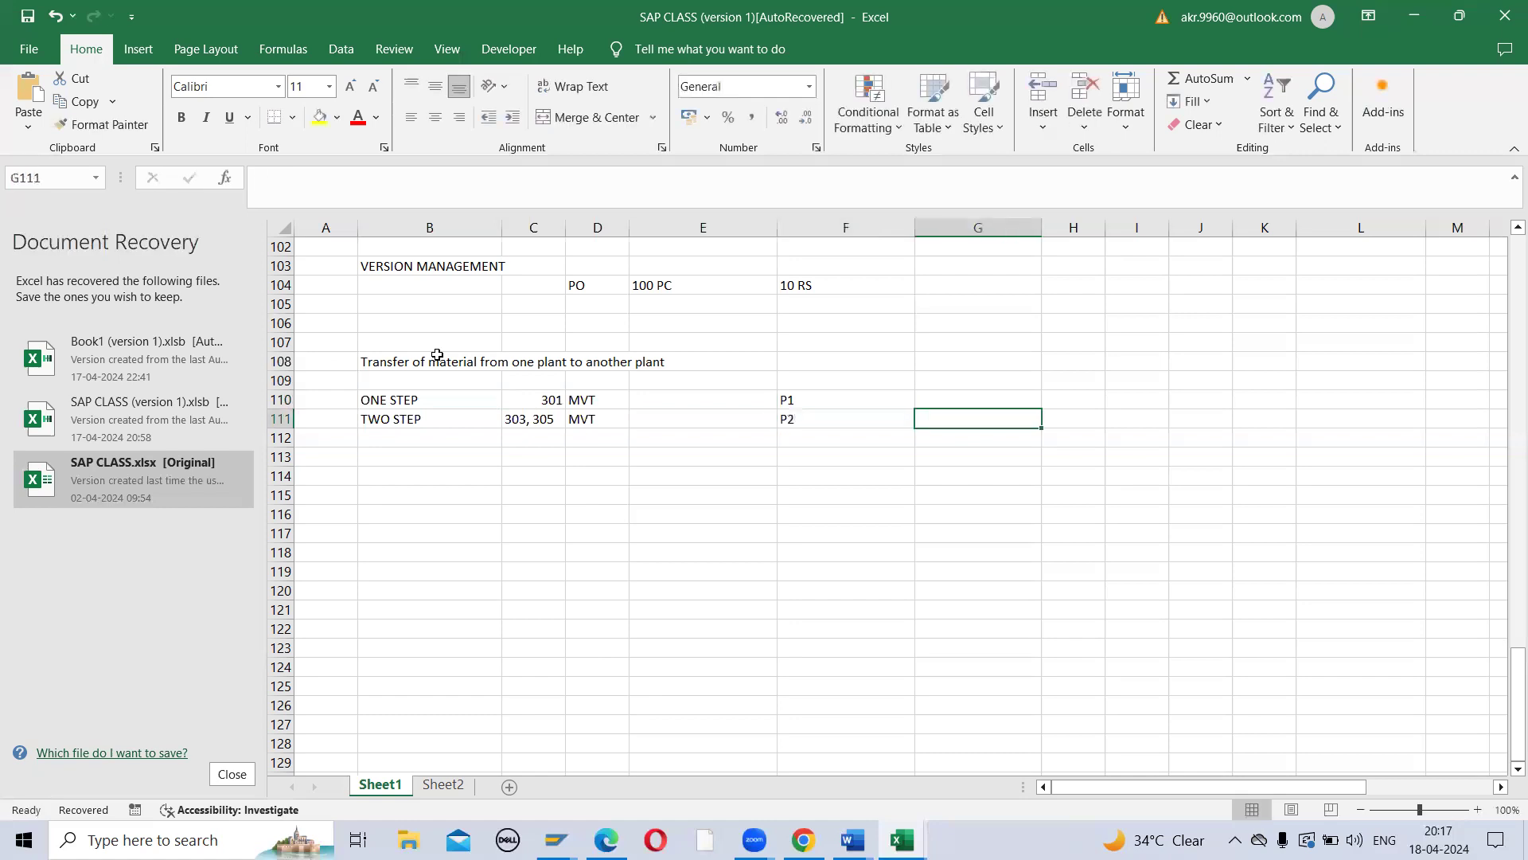
text(REC)
key(Up)
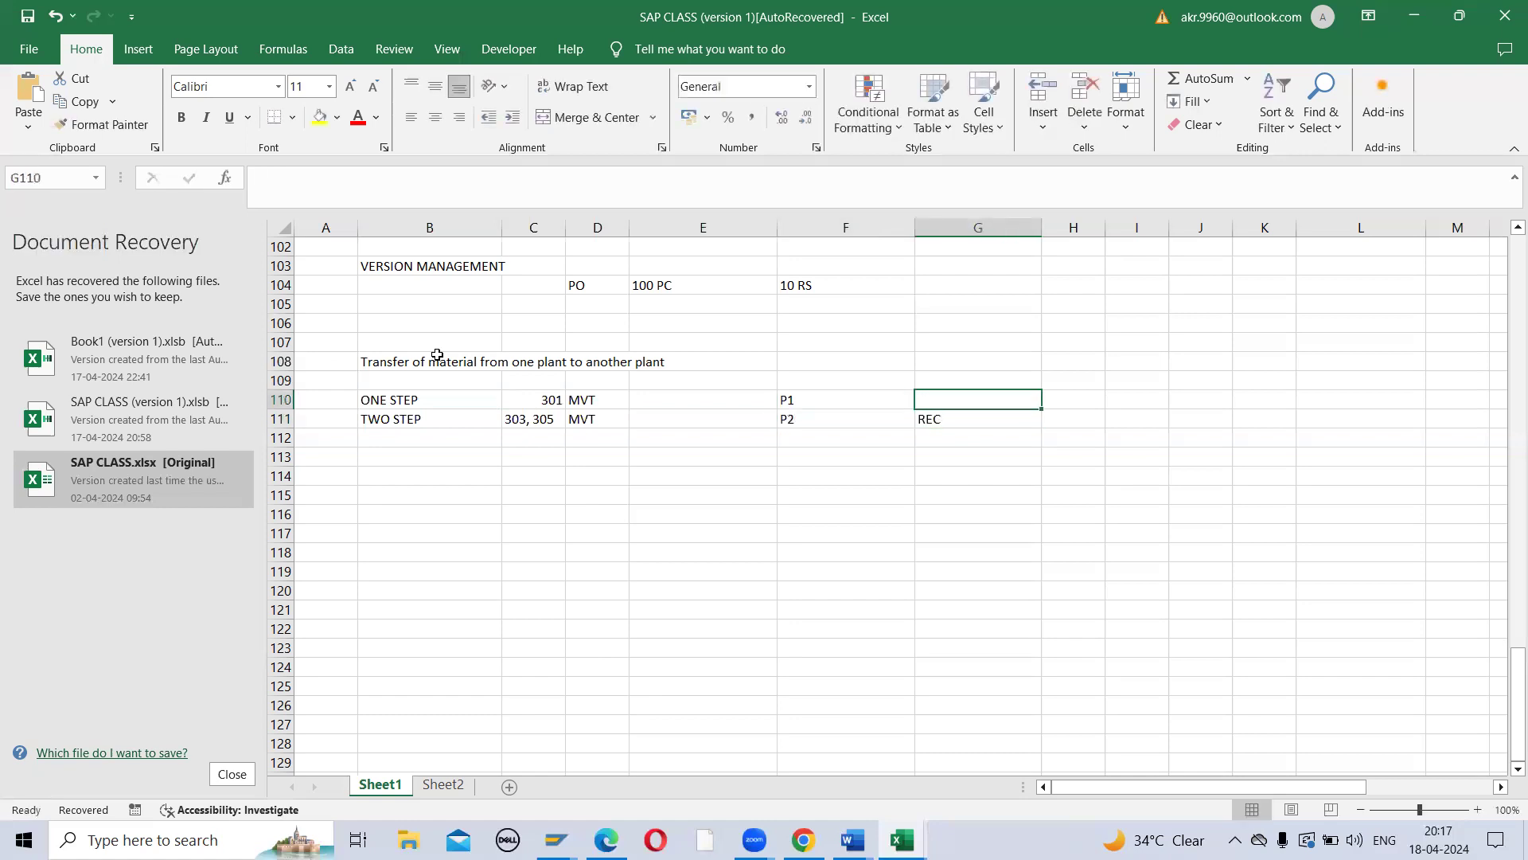
text(SUP)
key(Return)
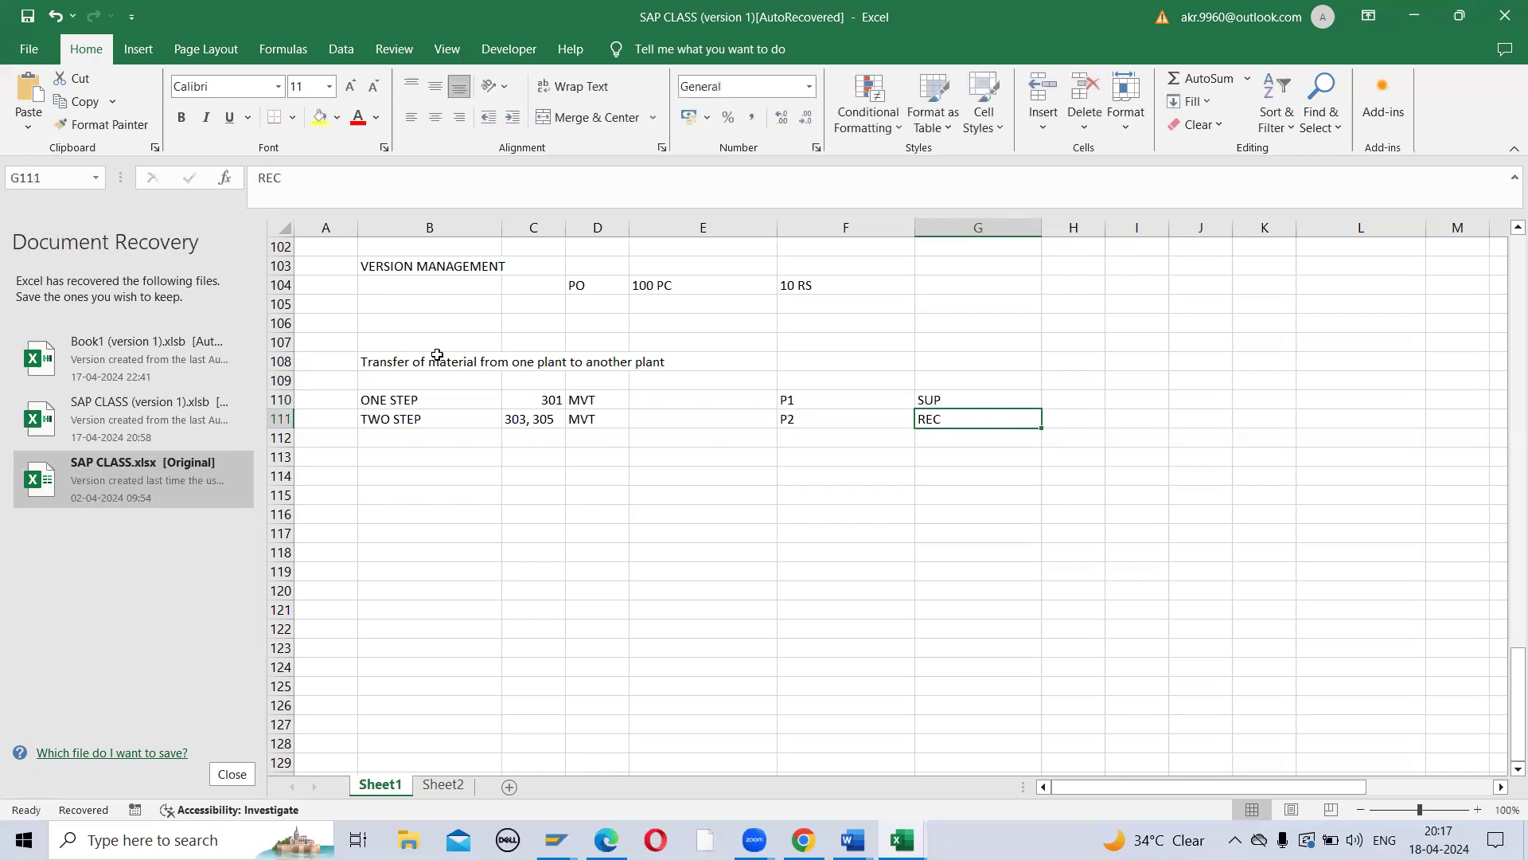
Step: Review the two-step row across its movement types and receiving plant, ending on the one-step row
key(Left)
key(Left)
key(Left)
key(Left)
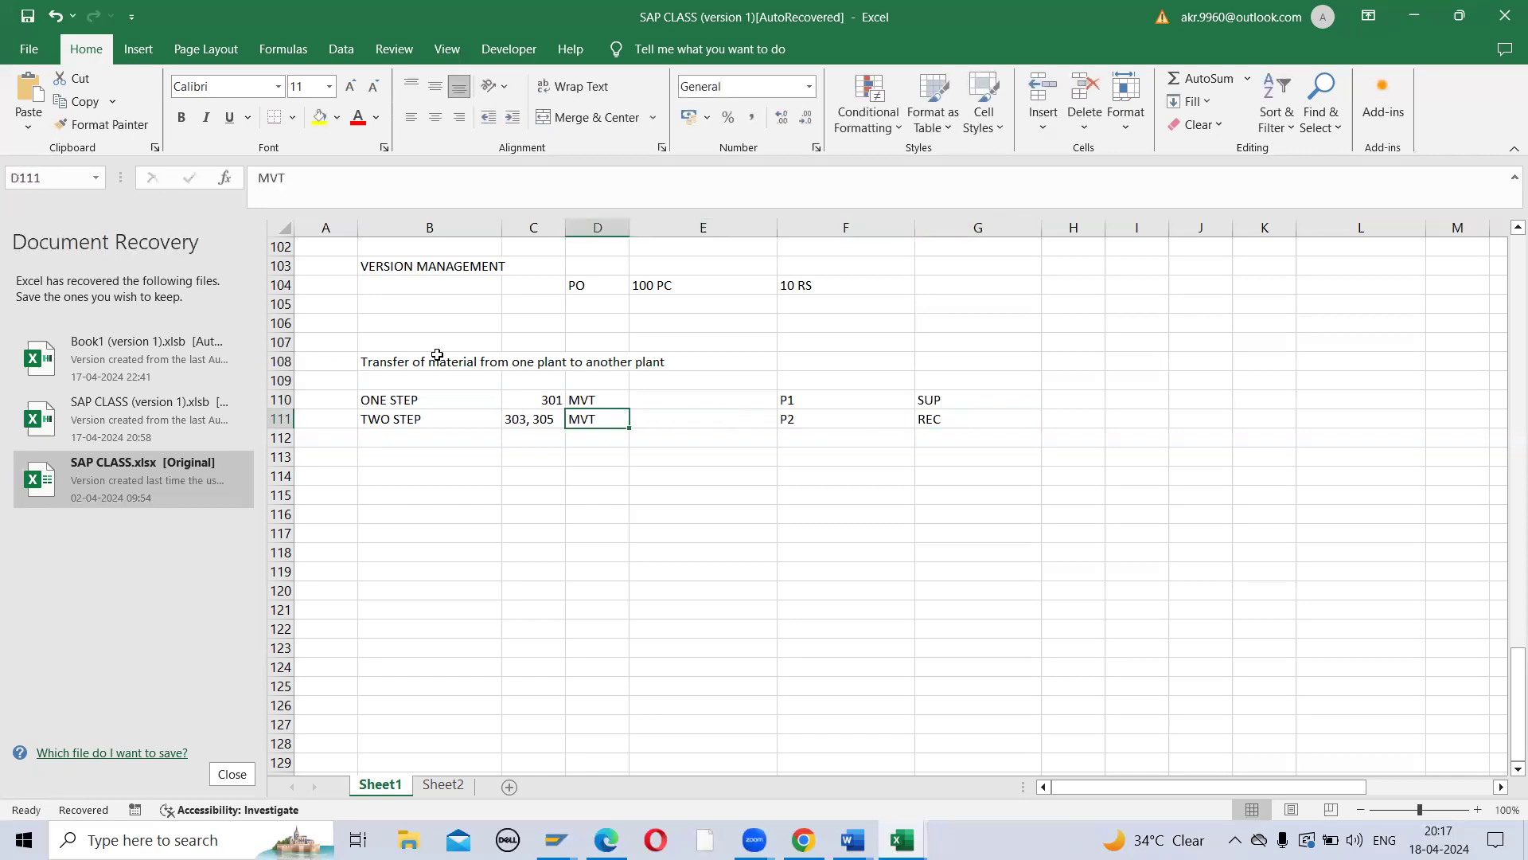
key(Right)
key(Right)
key(Right)
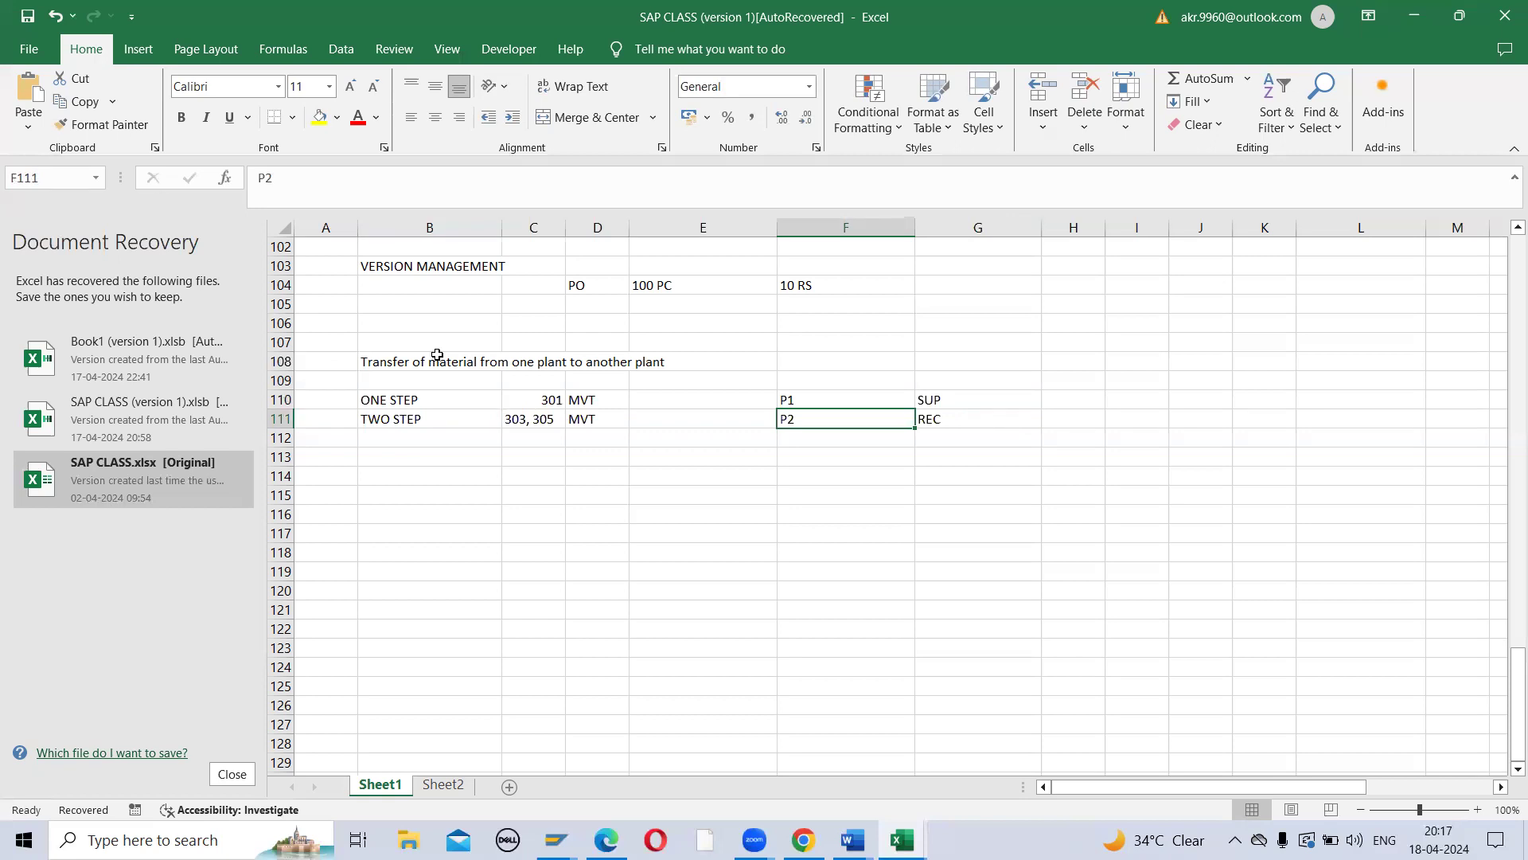
key(Left)
key(Left)
key(Left)
key(Right)
key(Right)
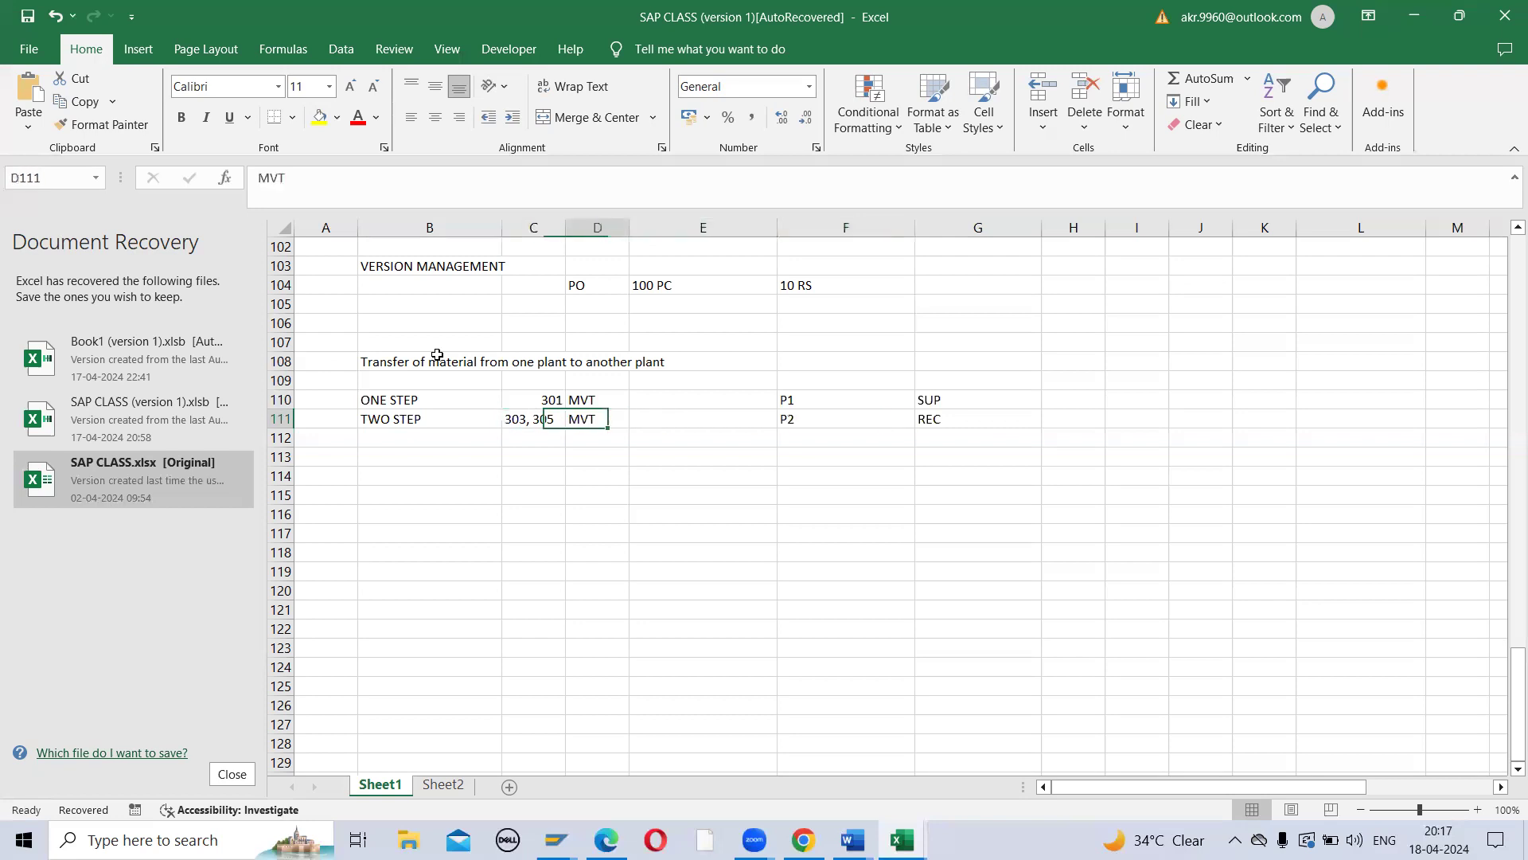
key(Right)
key(Left)
key(Up)
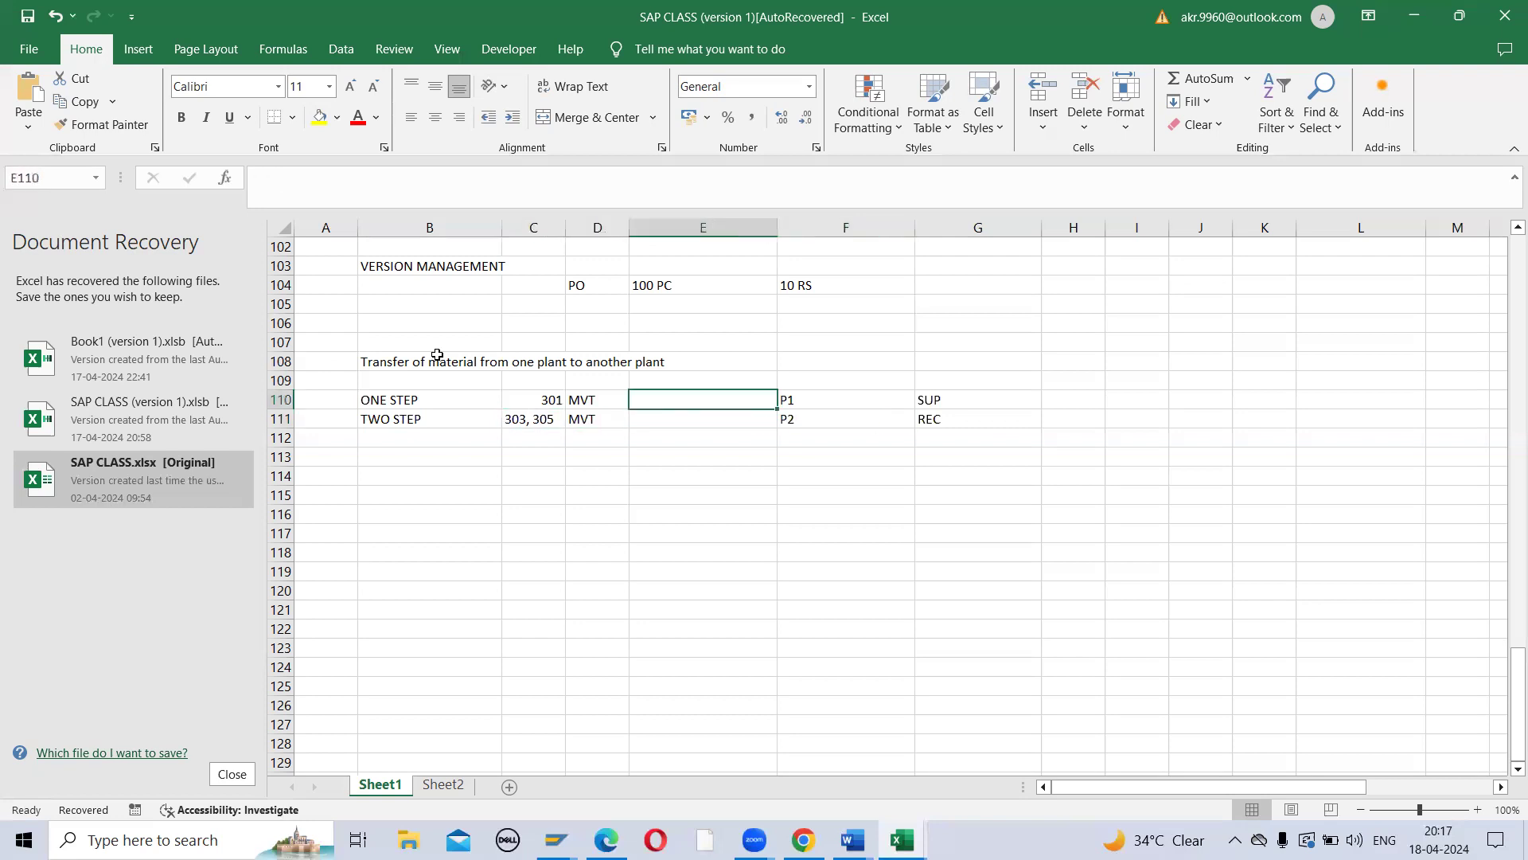
Step: Enter movement type 303 in E110 beside supplying plant P1 and 305 in E111 beside receiving plant P2
text(303)
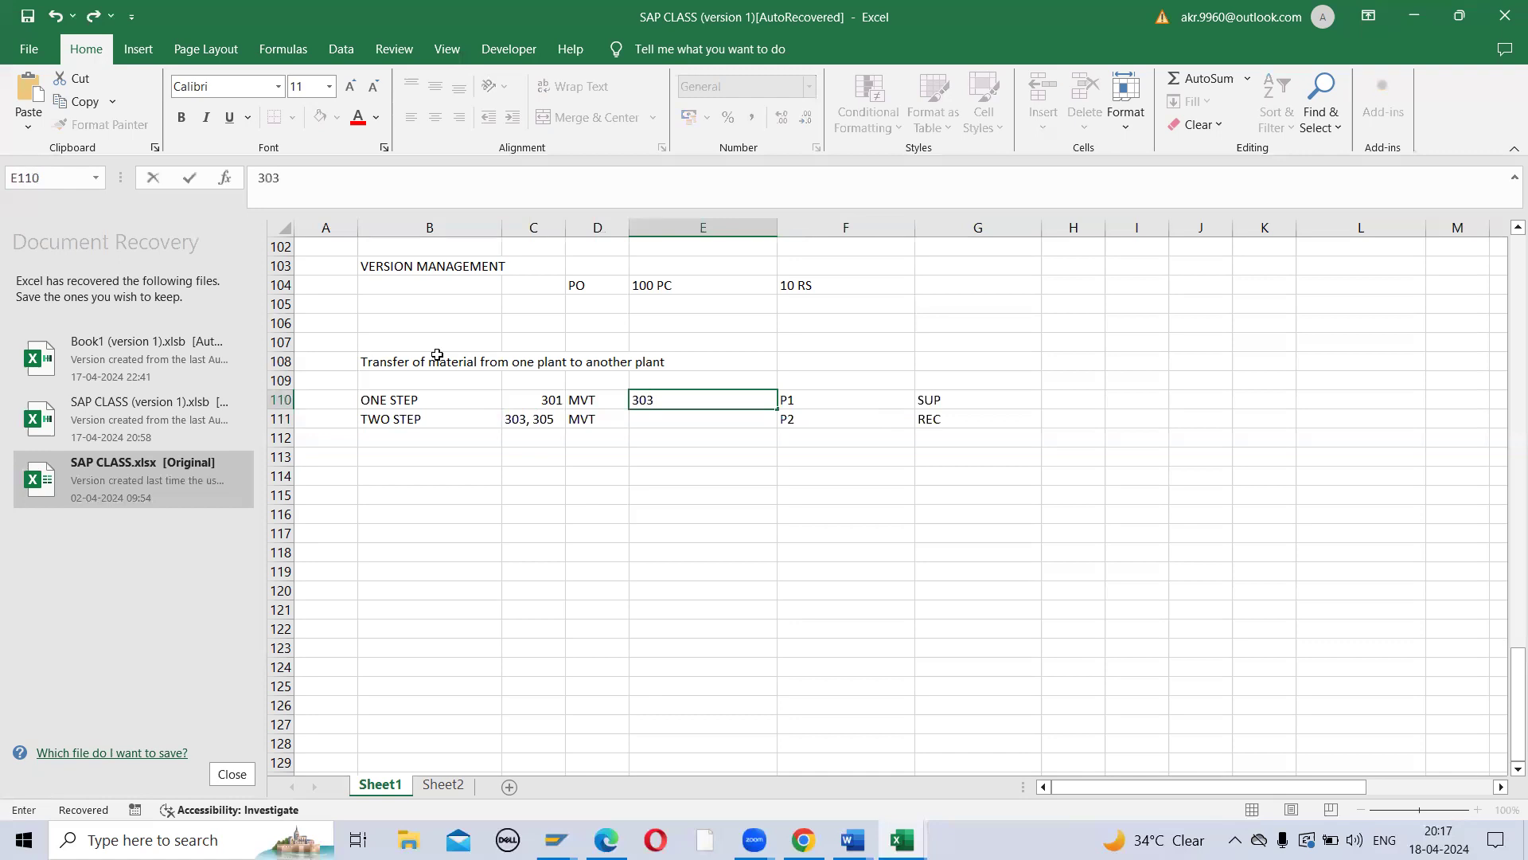
key(Return)
key(Up)
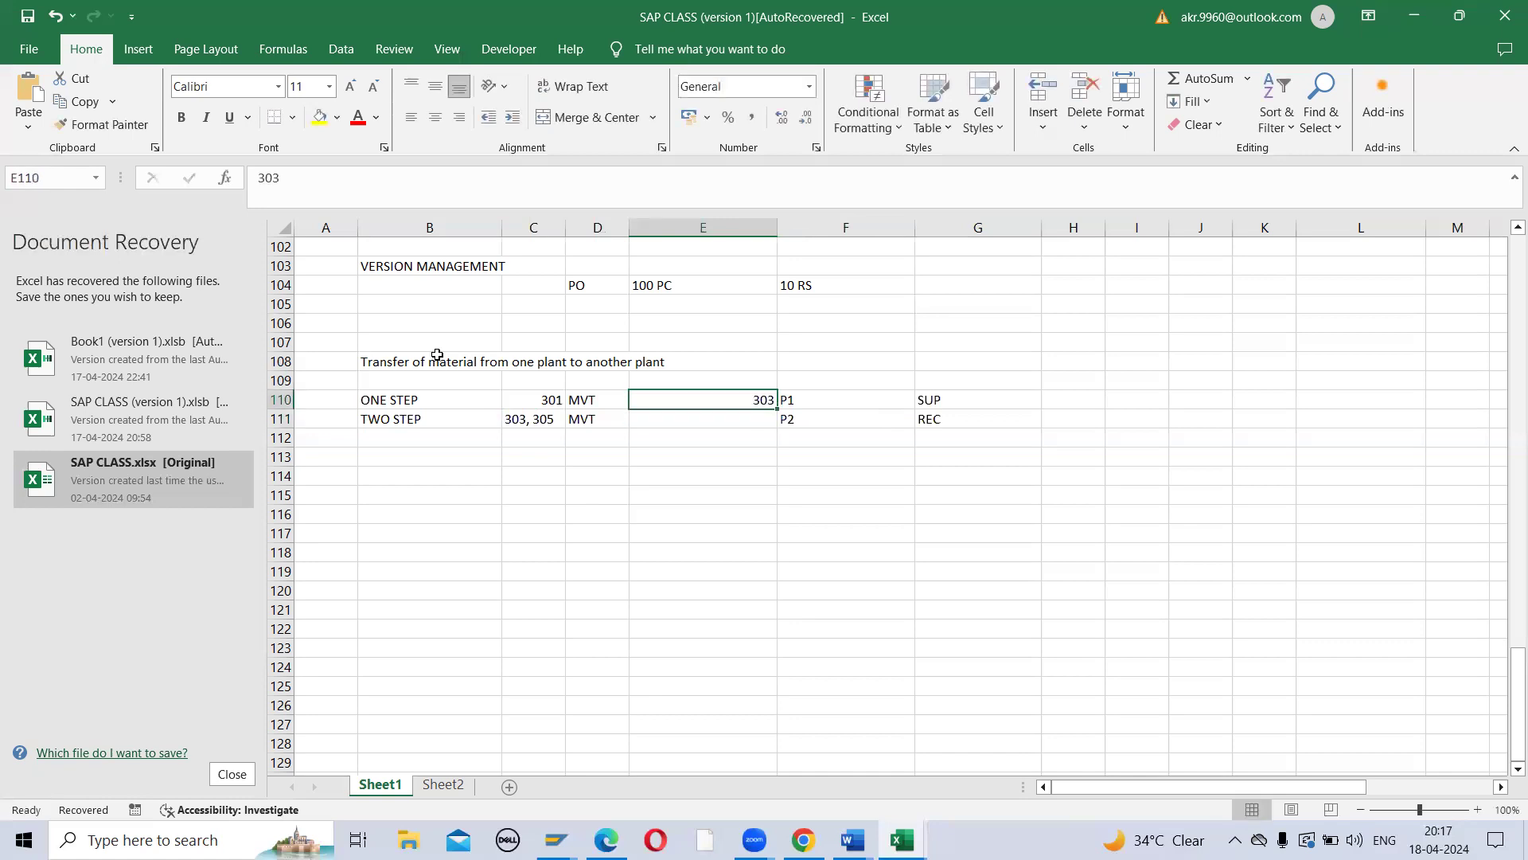
key(Down)
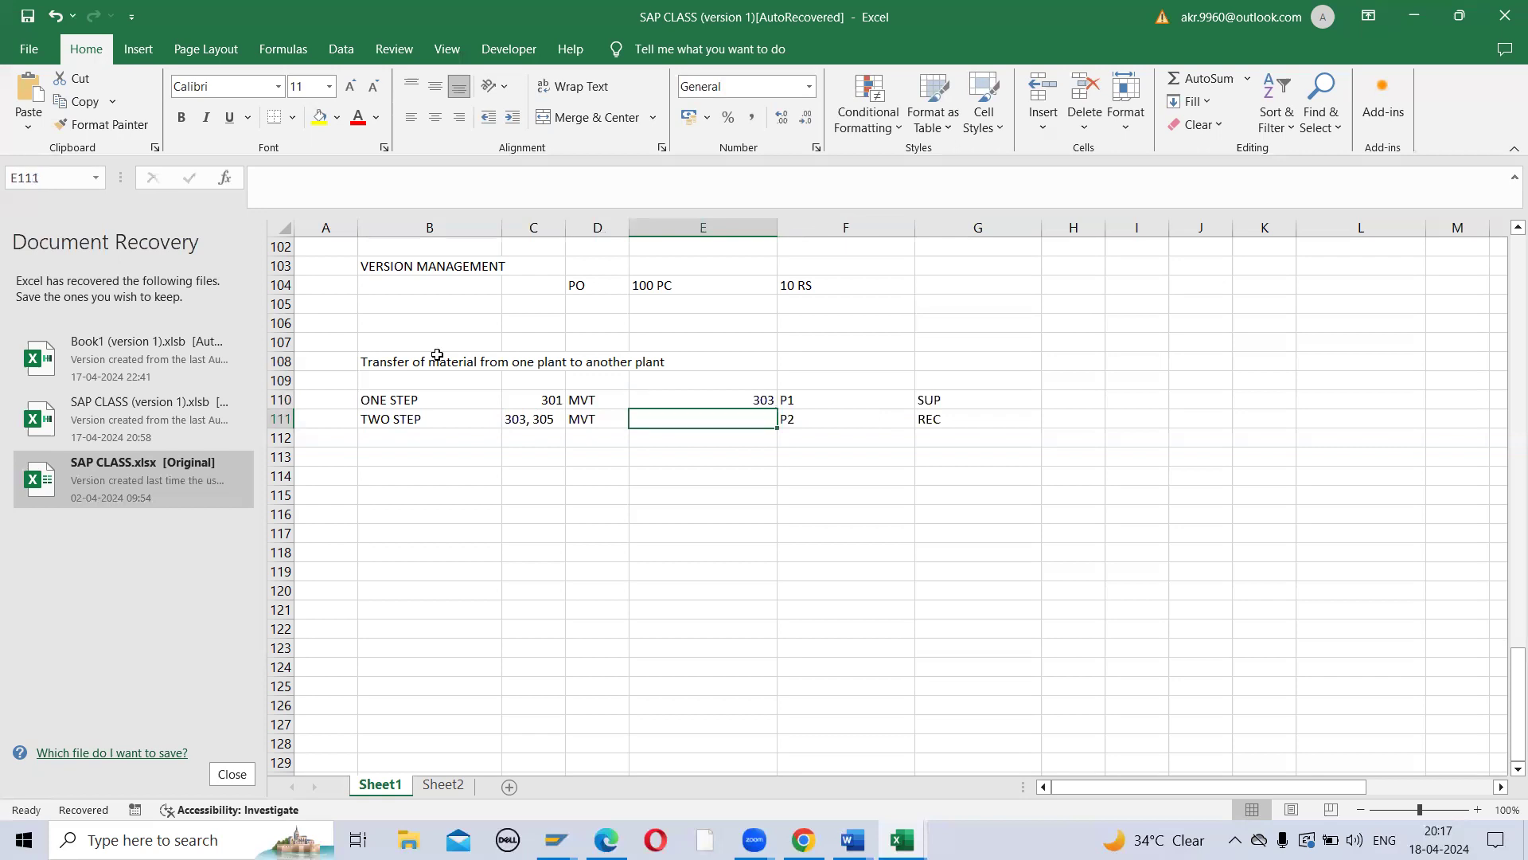
text(305)
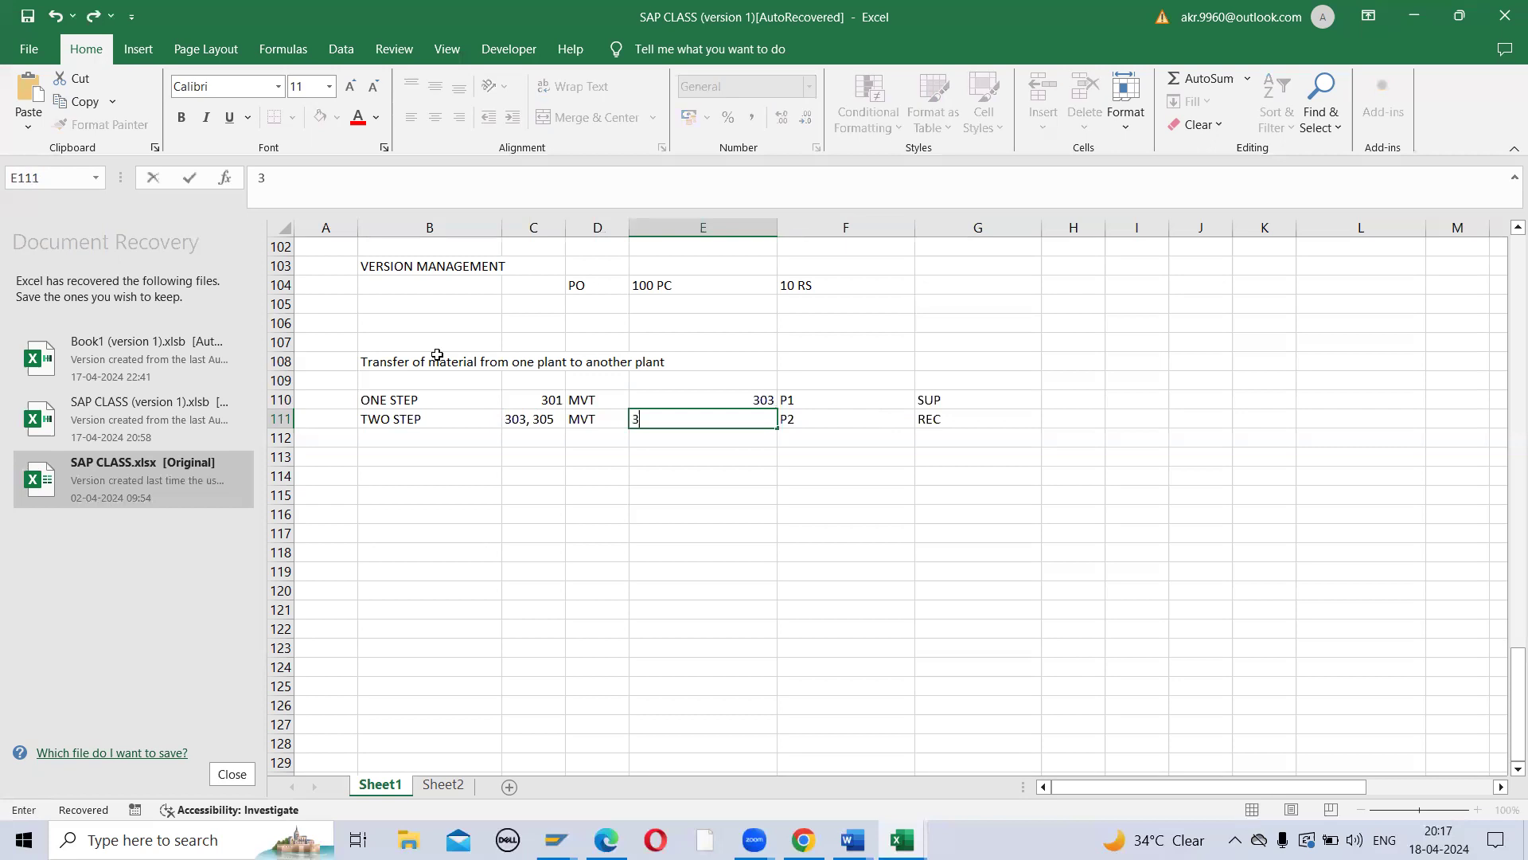
key(Return)
Step: Go over the one-step and two-step rows, comparing their movement types and the supplying and receiving plants
key(Up)
key(Up)
key(Down)
key(Up)
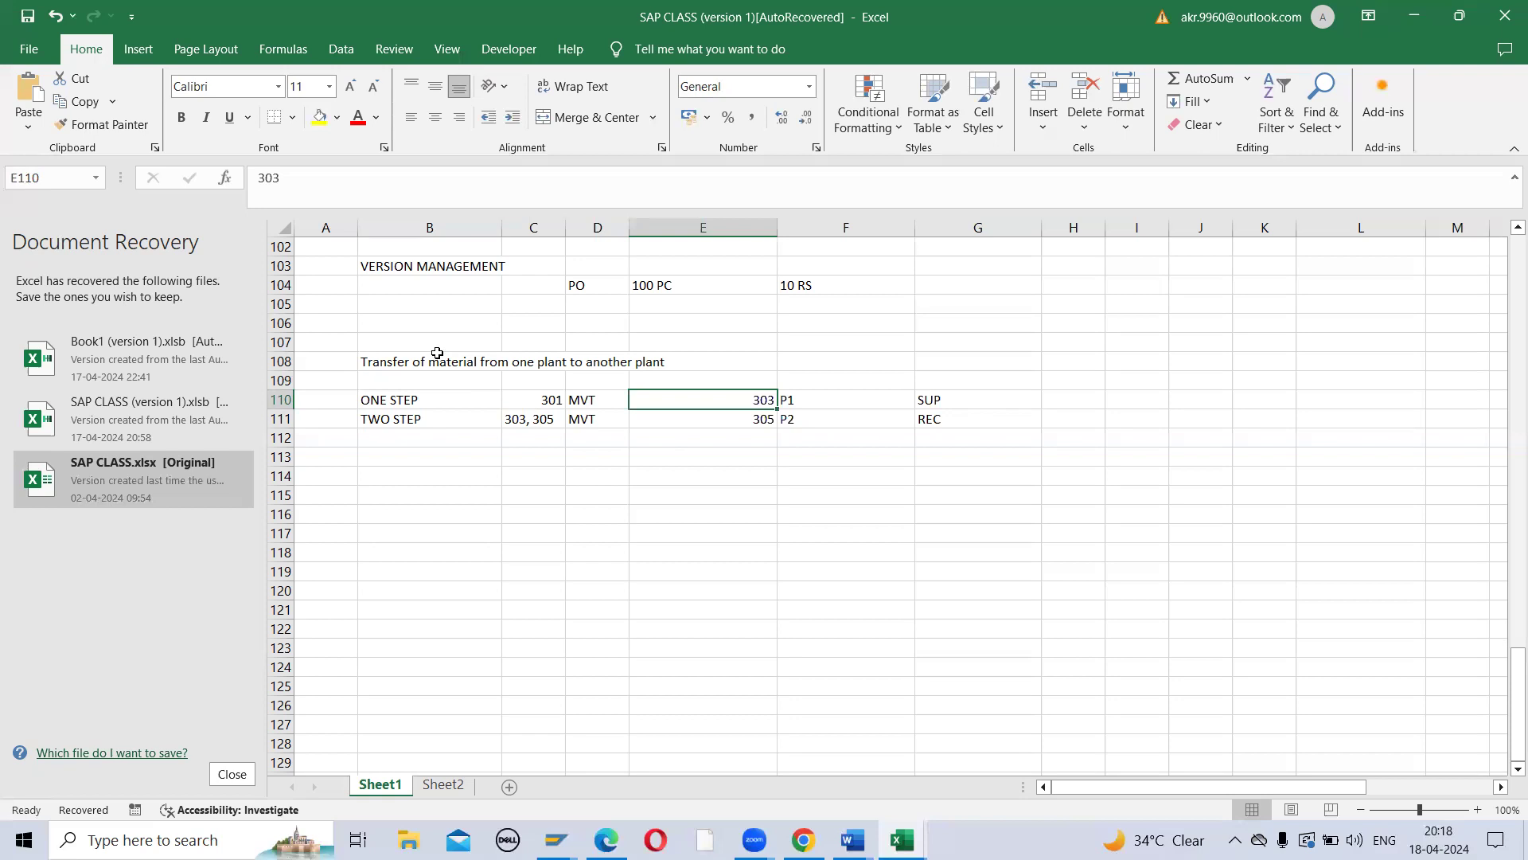
key(Right)
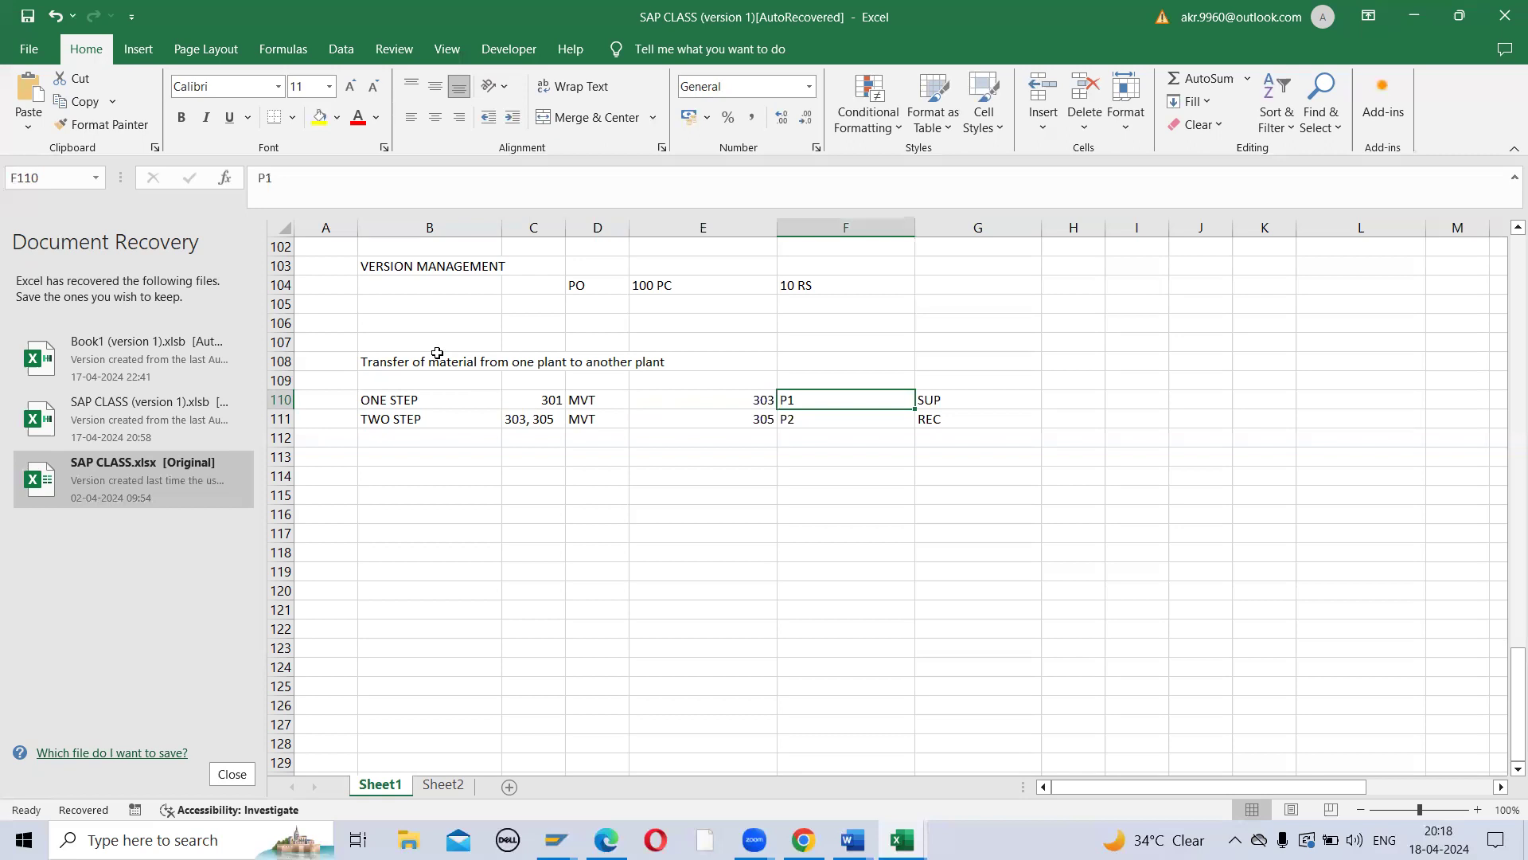
key(Left)
key(Left)
key(Left)
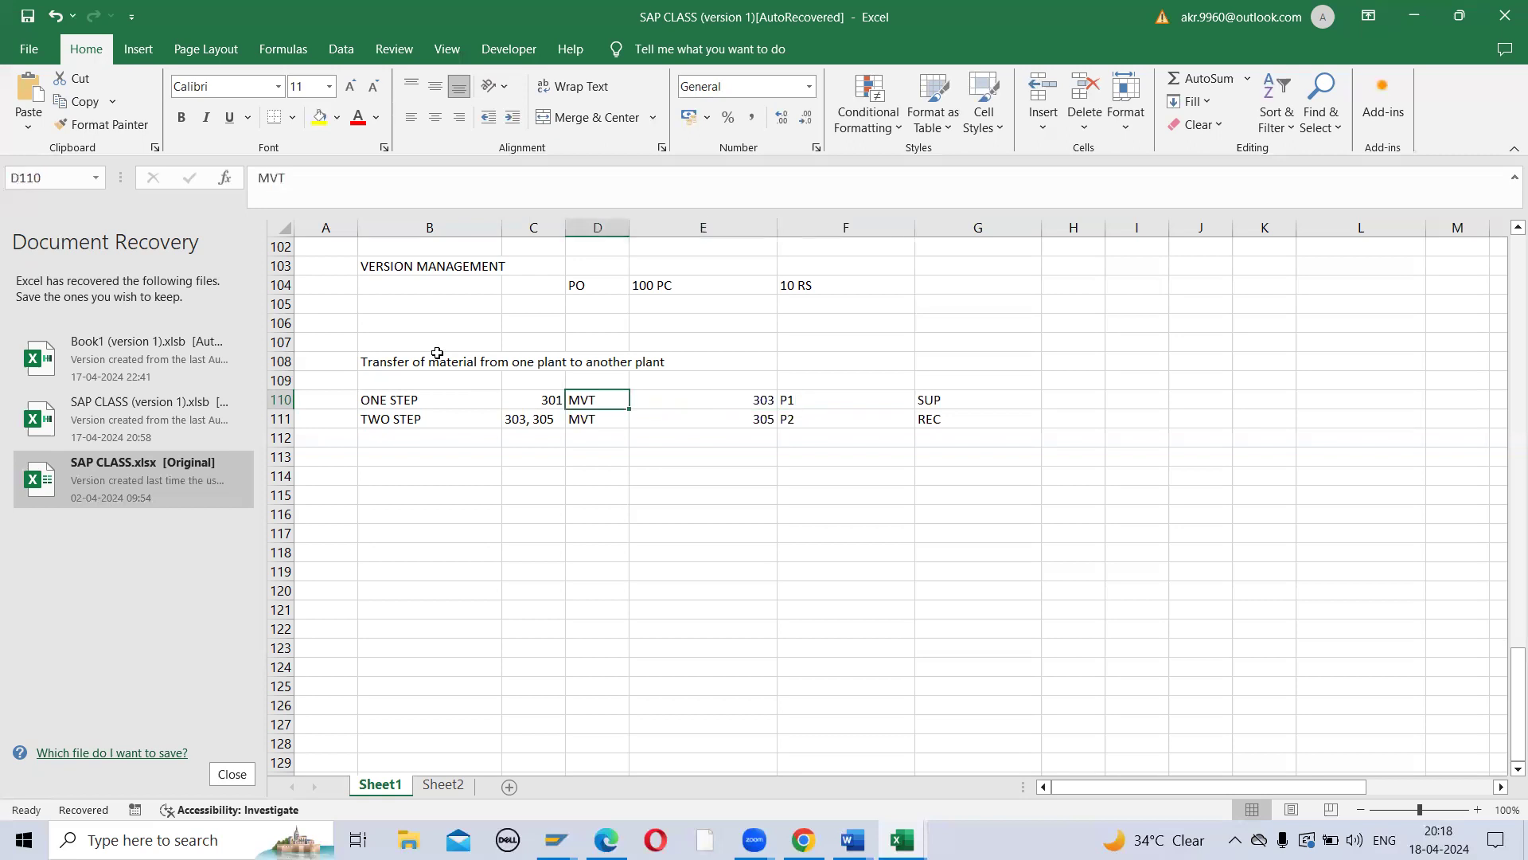
key(Down)
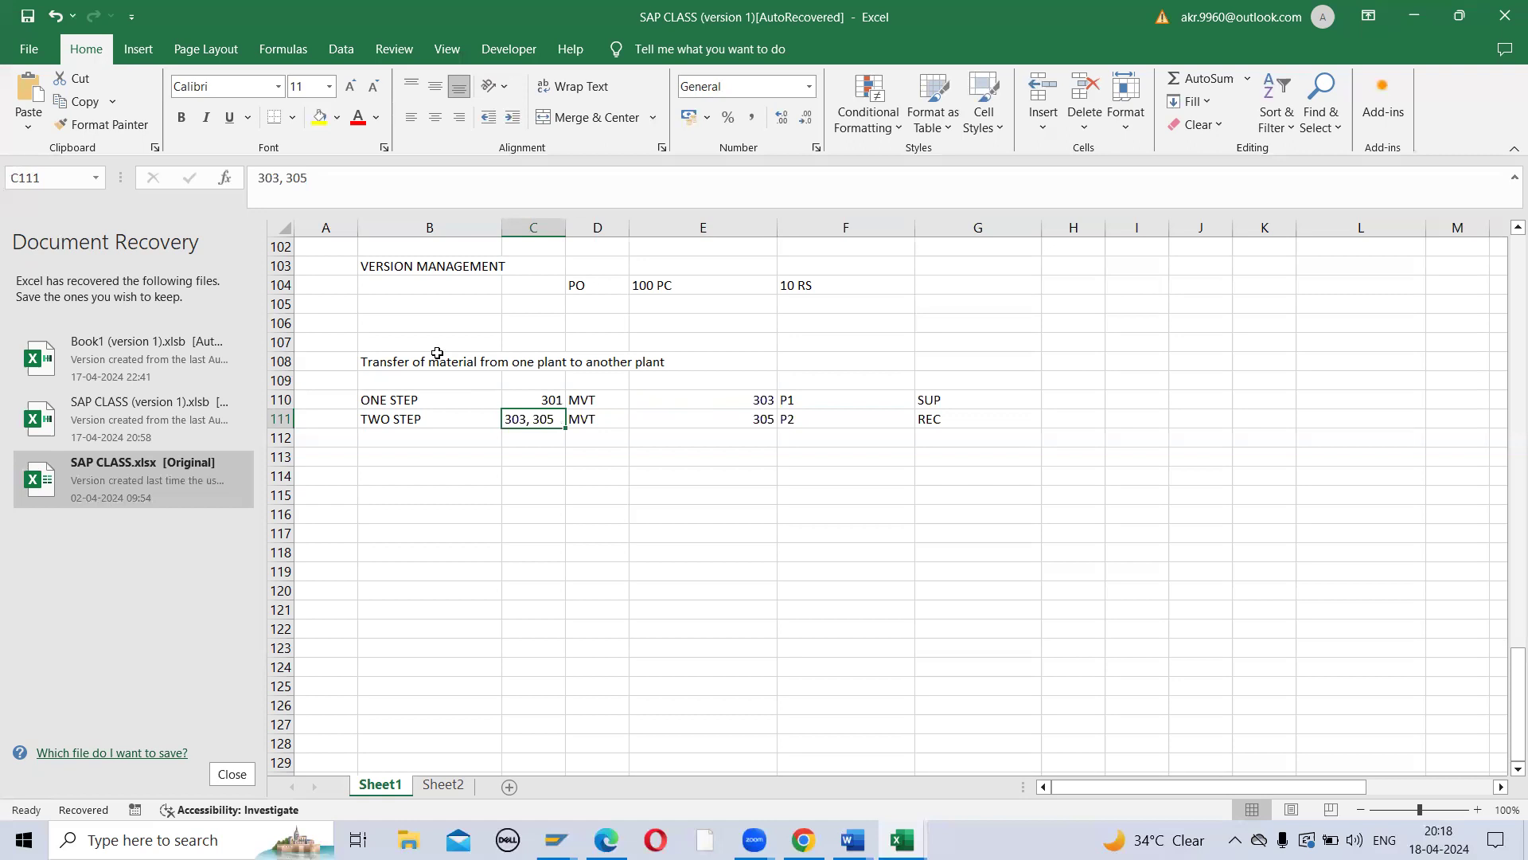
key(Down)
key(Up)
key(Up)
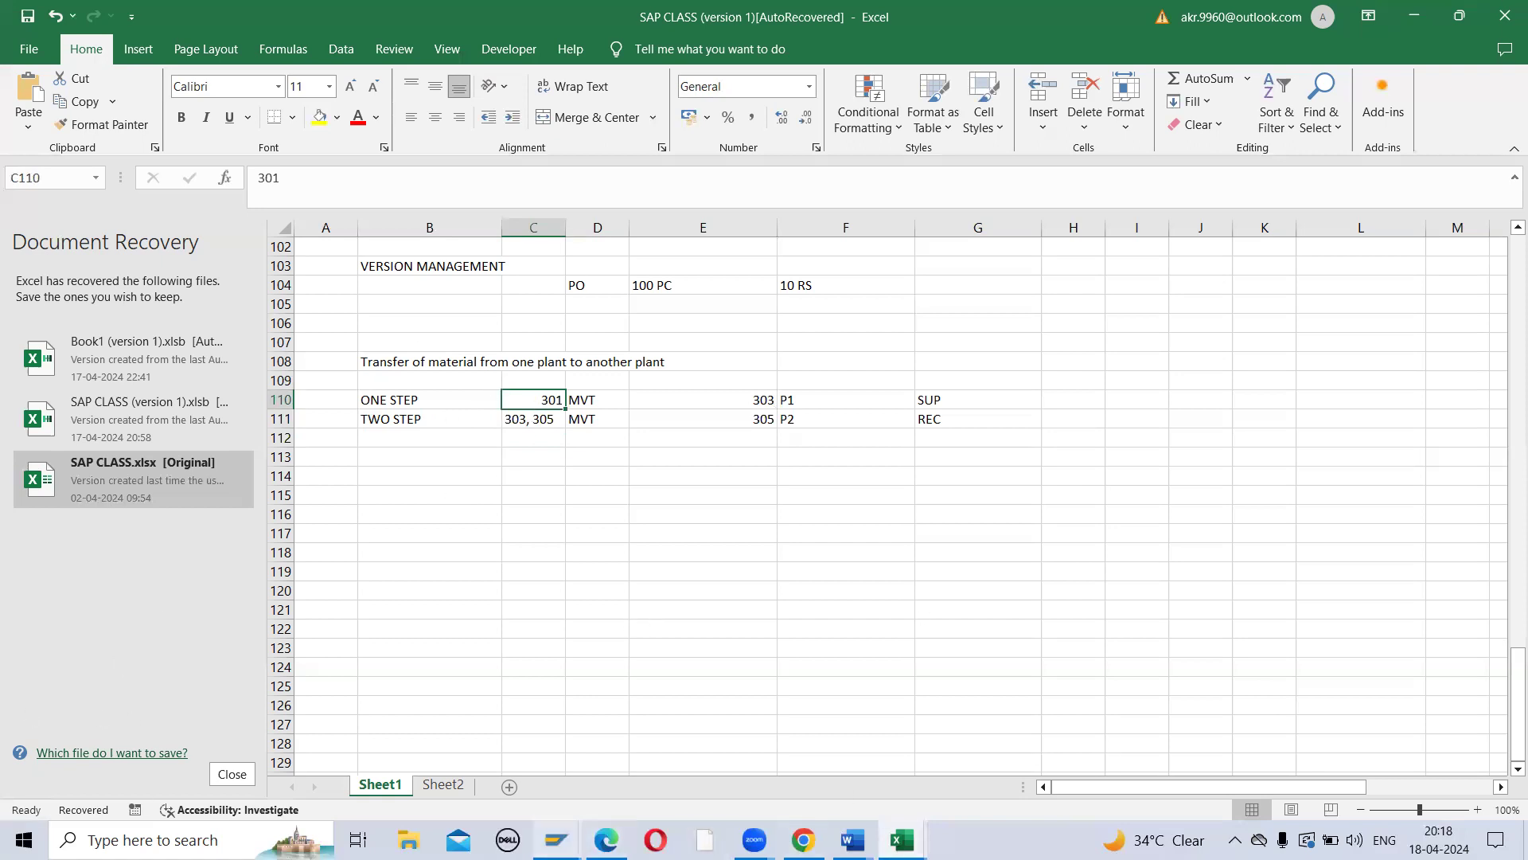
Step: Switch to SAP and display the MMBE stock overview for material 5000003
mouse_move(557, 840)
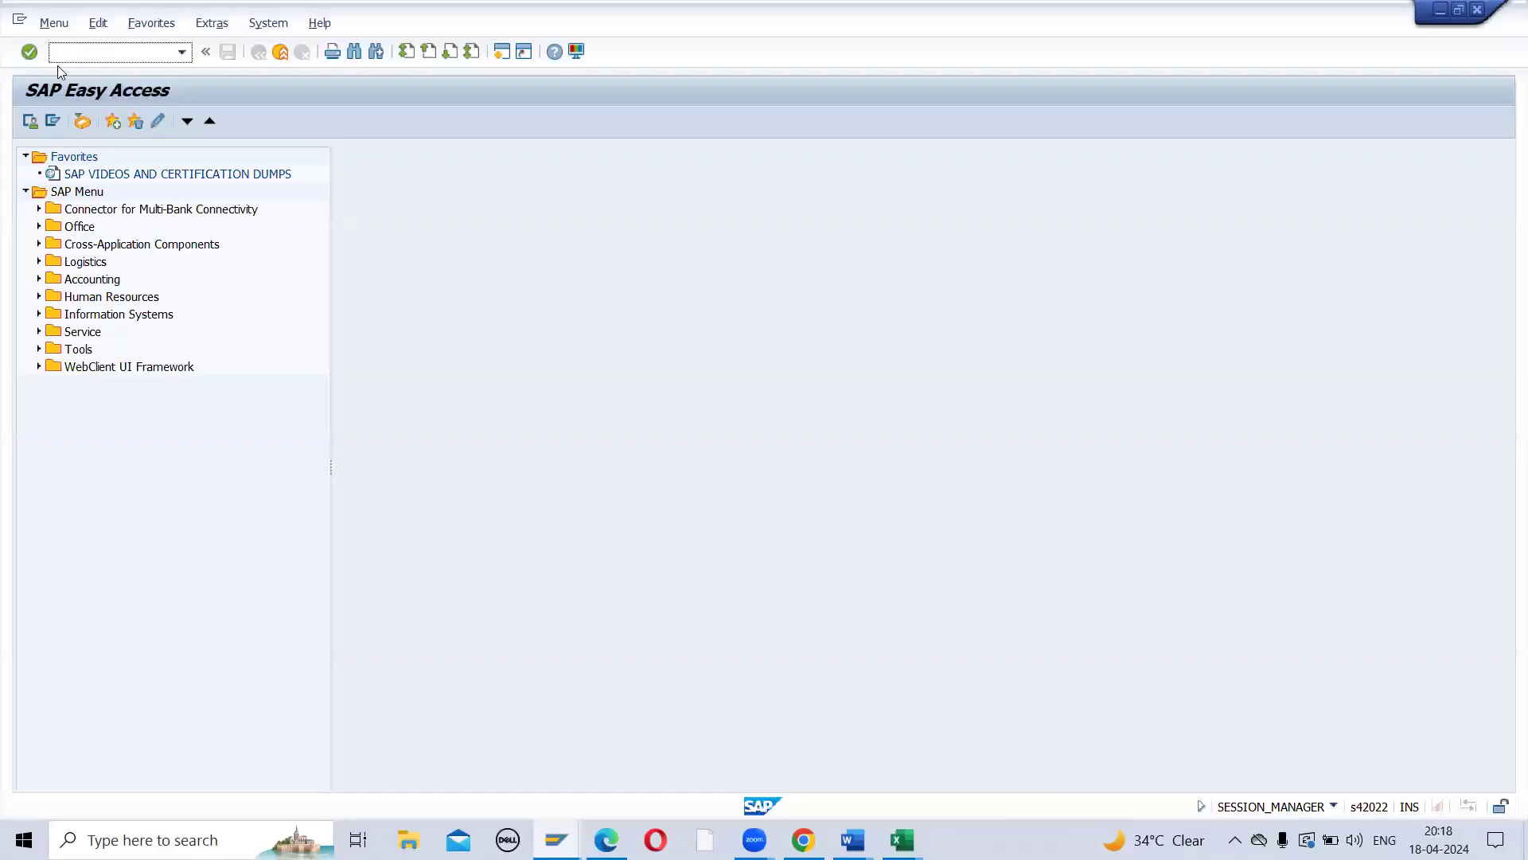
text(mmbe)
key(Return)
text(5)
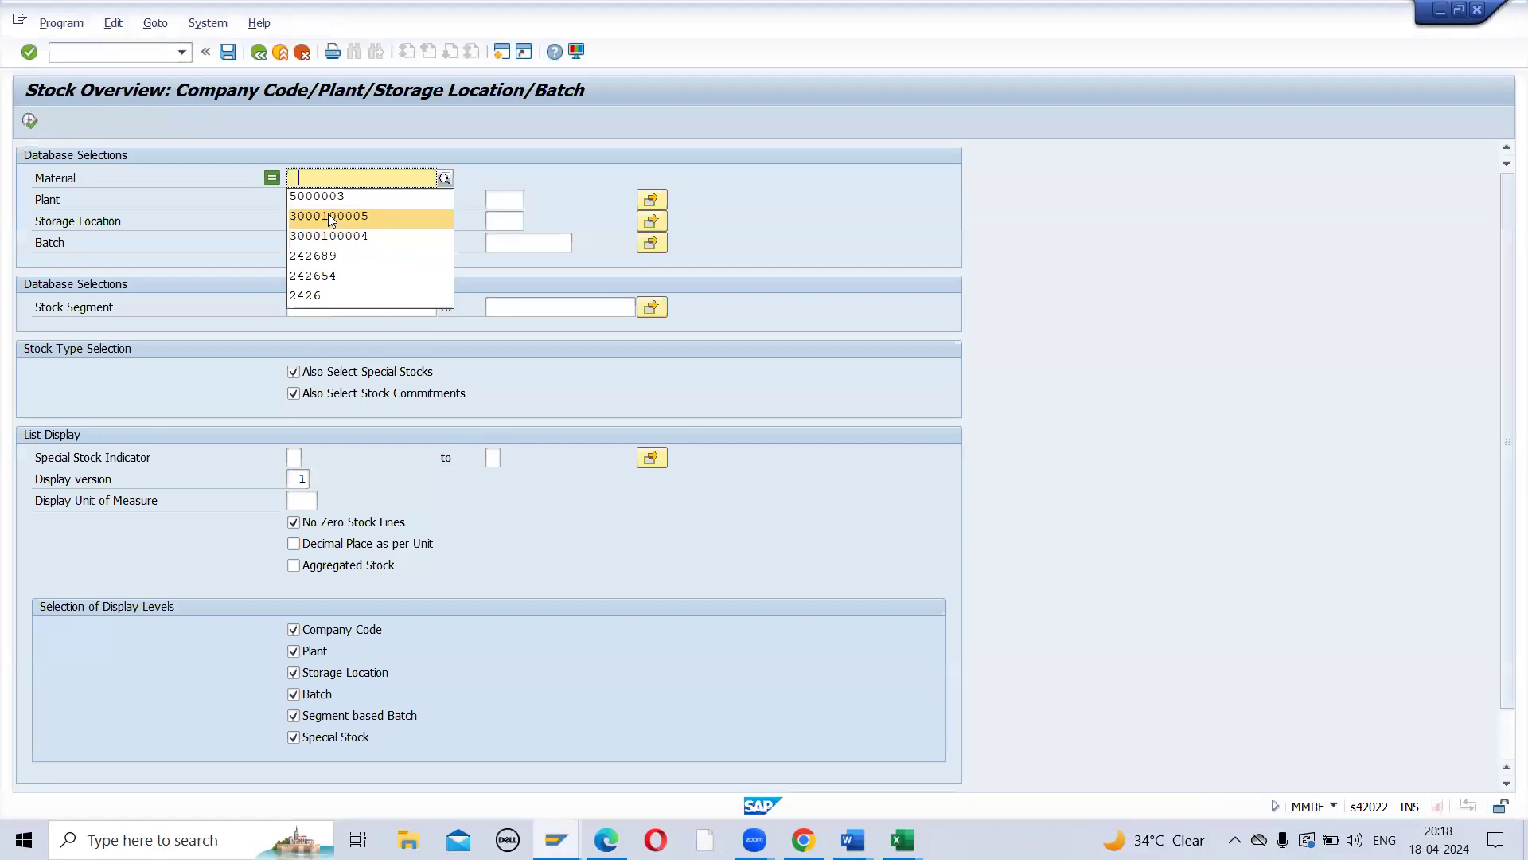
click(318, 199)
click(27, 122)
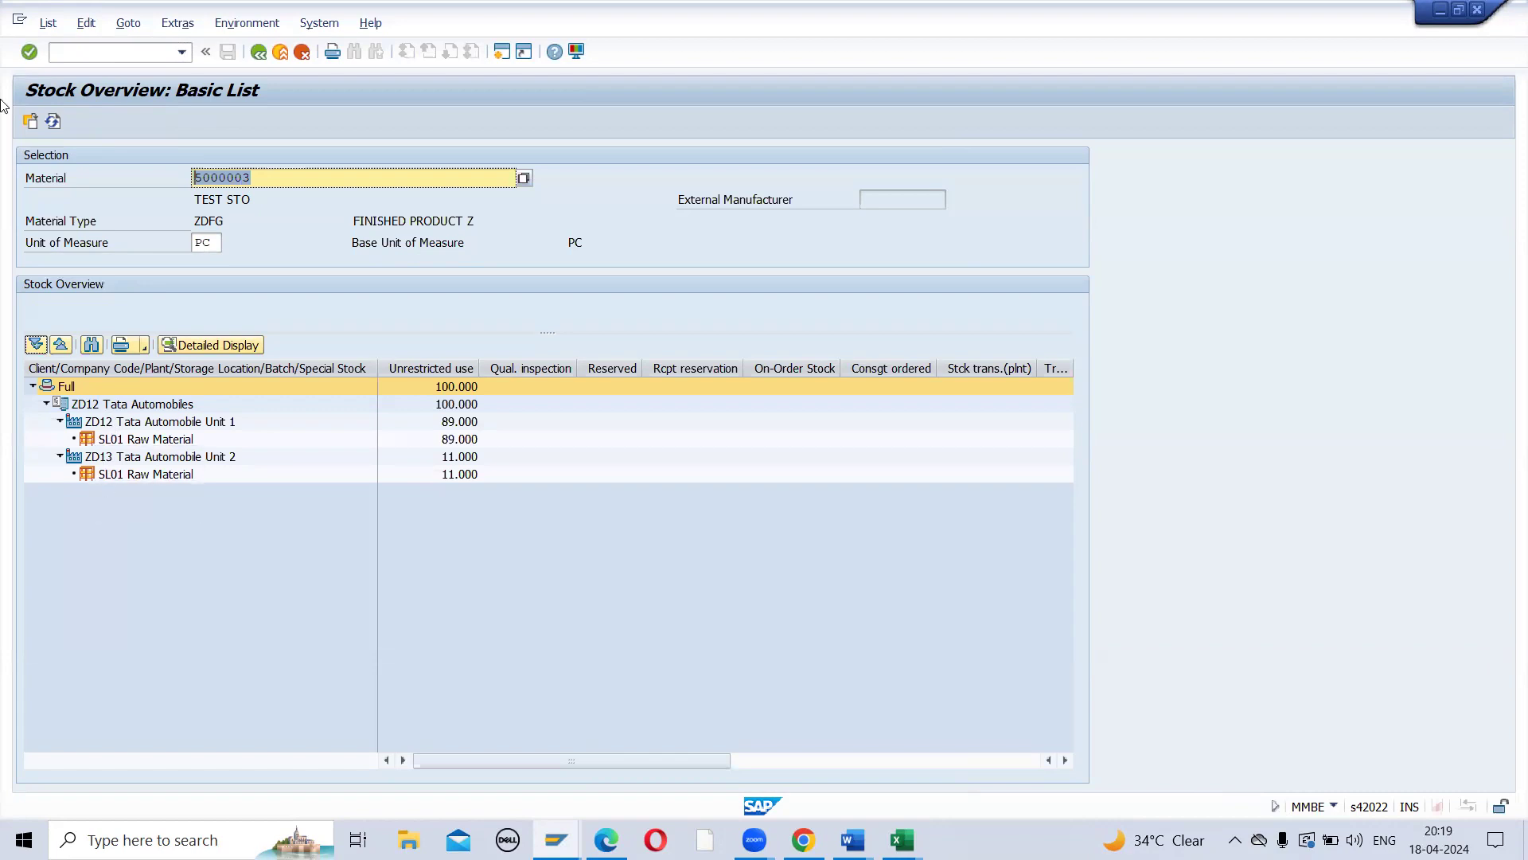
Step: Start MIGO in a new session and set its action to A08 Transfer Posting
click(83, 49)
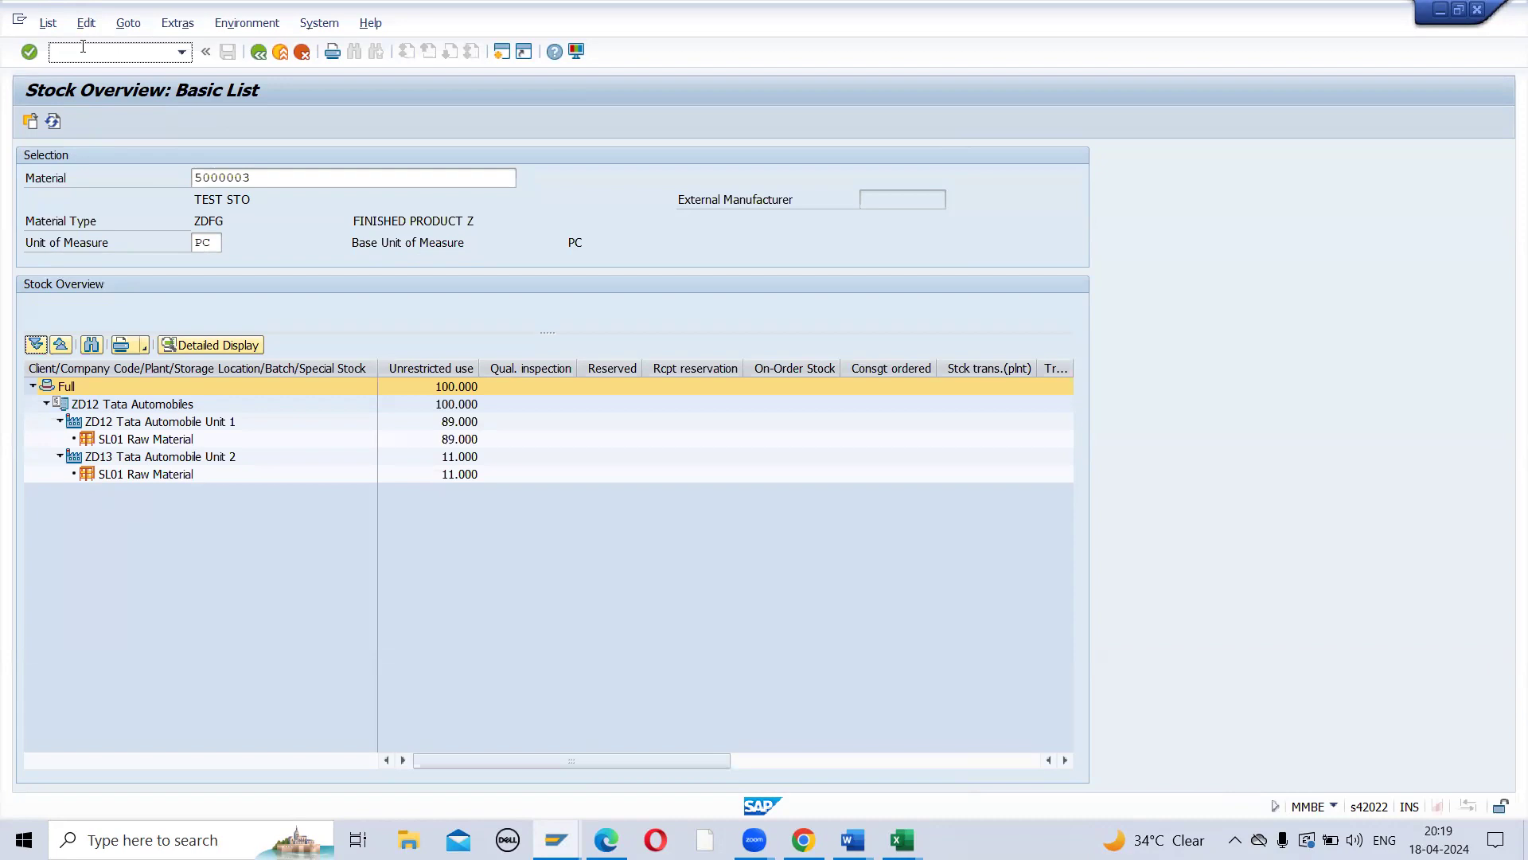
text(/OMIGO)
key(Return)
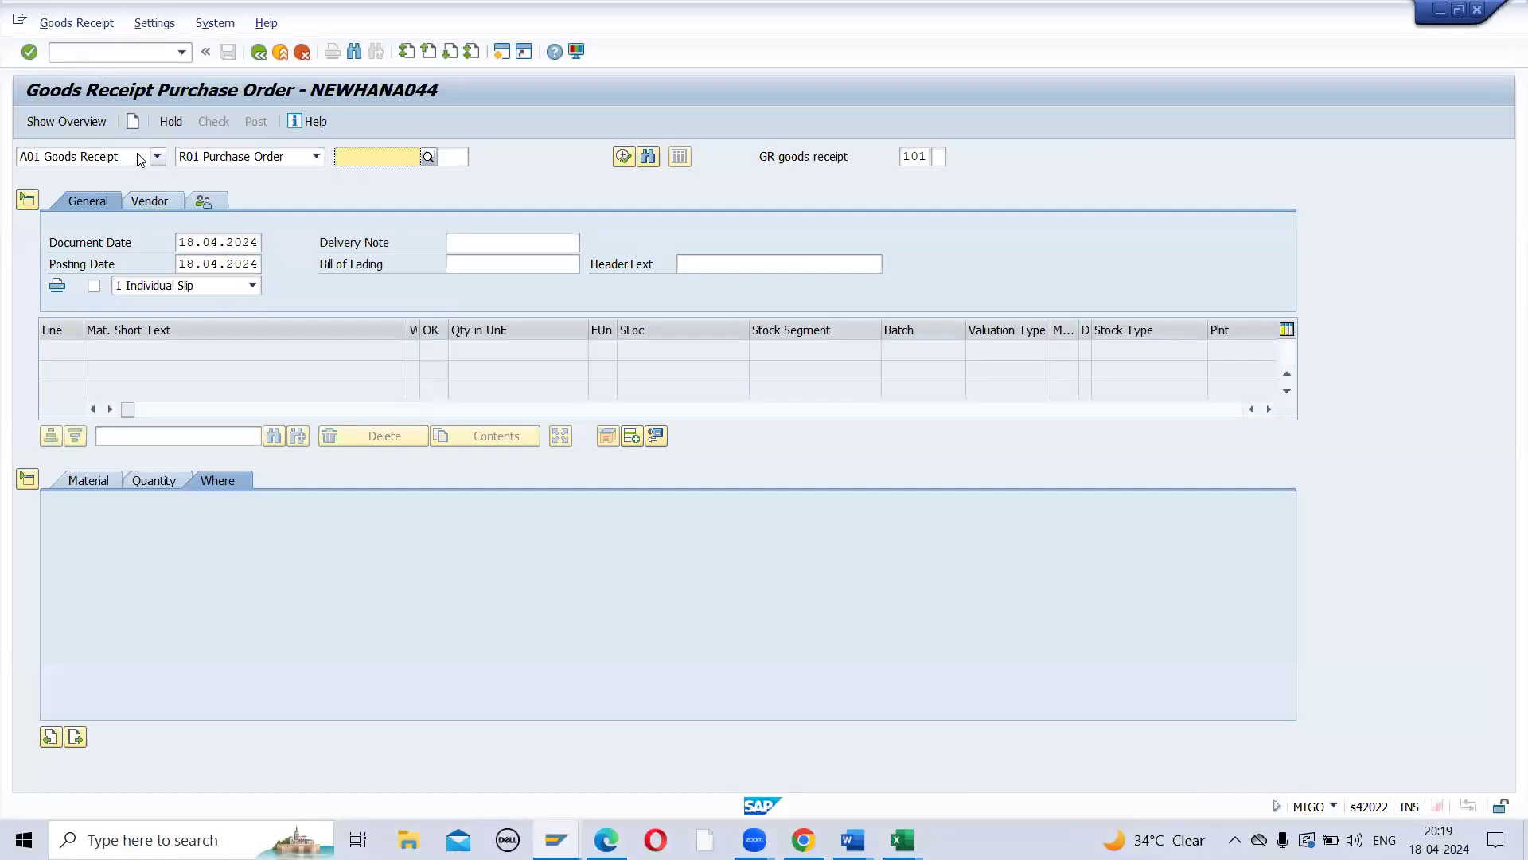
click(157, 157)
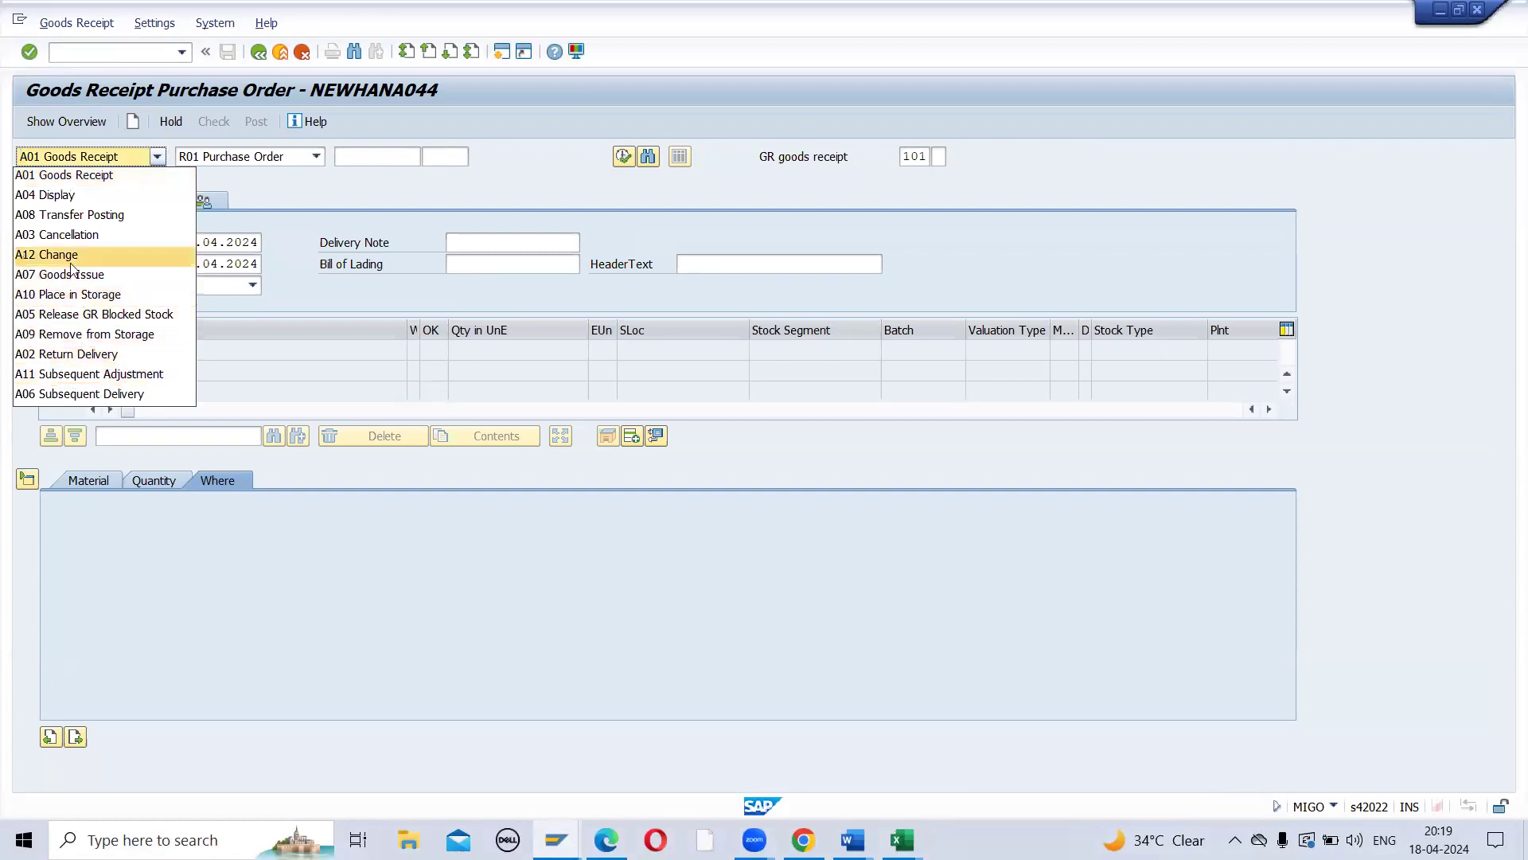
click(70, 215)
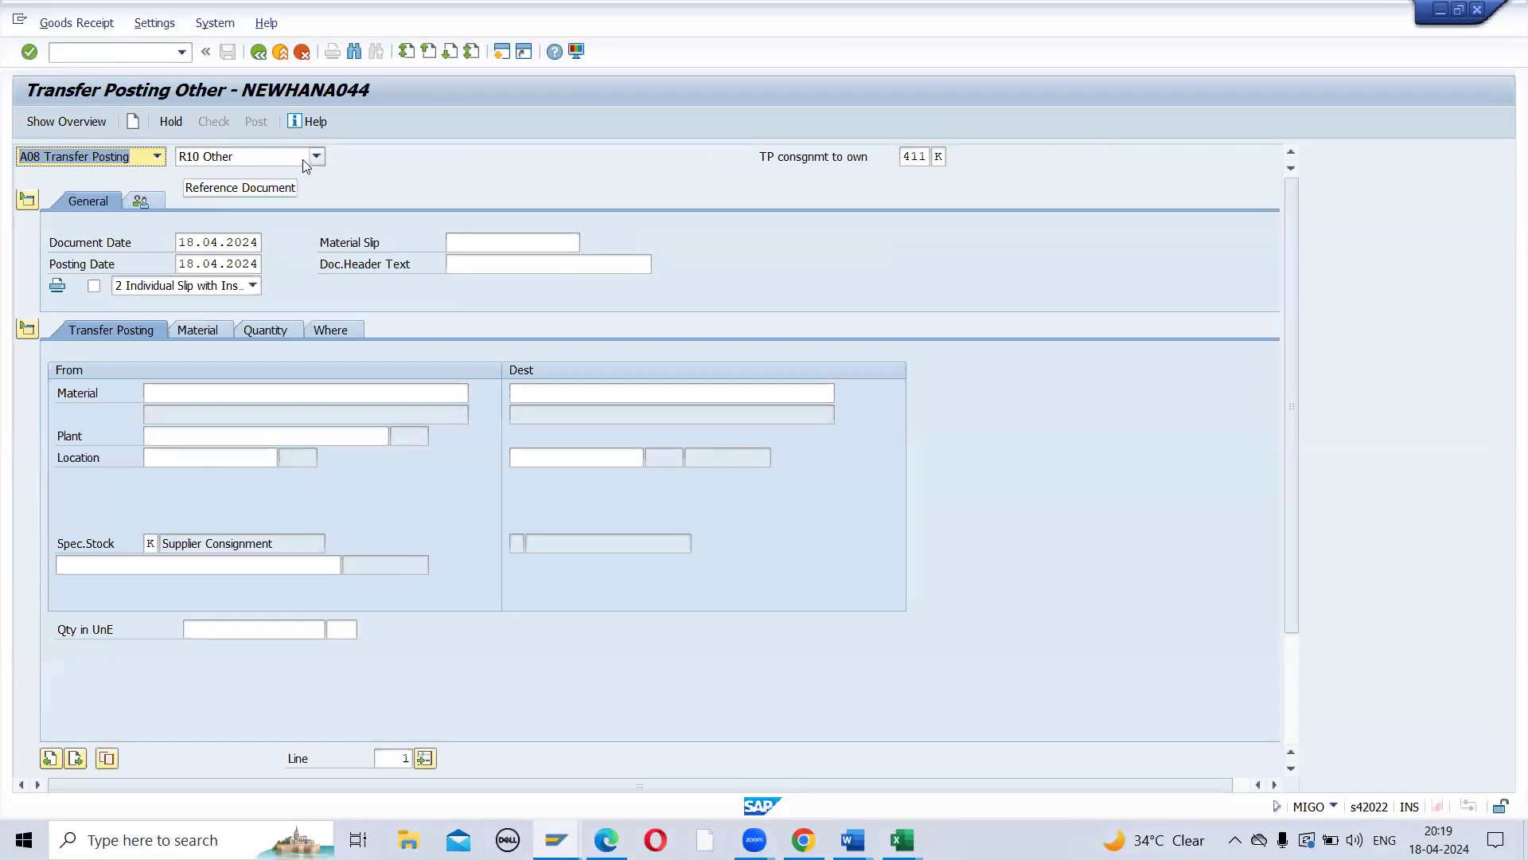
Step: Replace the movement type with 301, Transfer posting plant to plant (one-step), chosen from the possible entries, and apply it
double_click(913, 159)
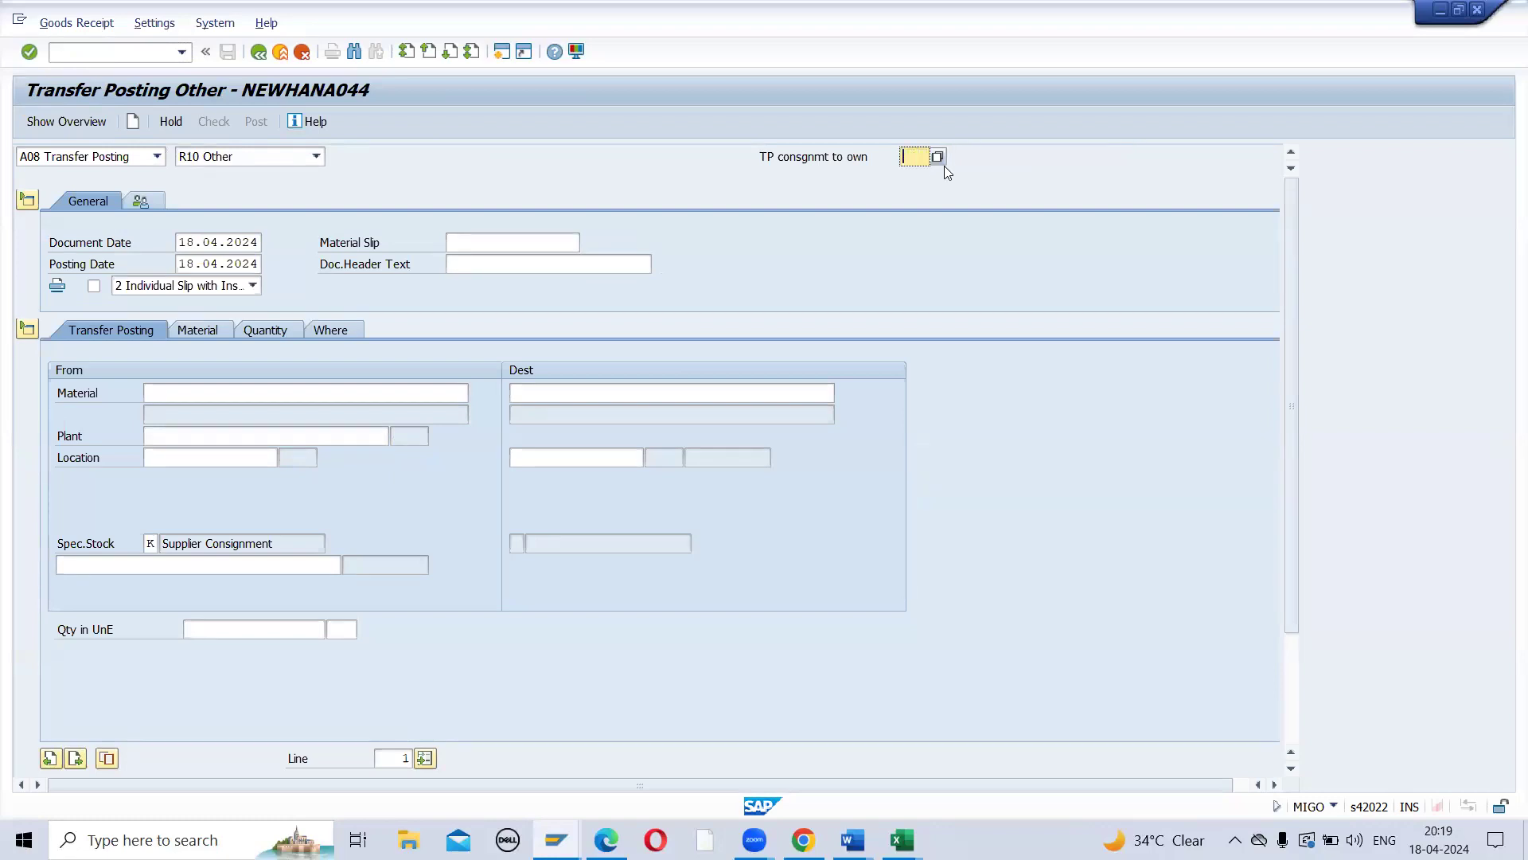
click(938, 159)
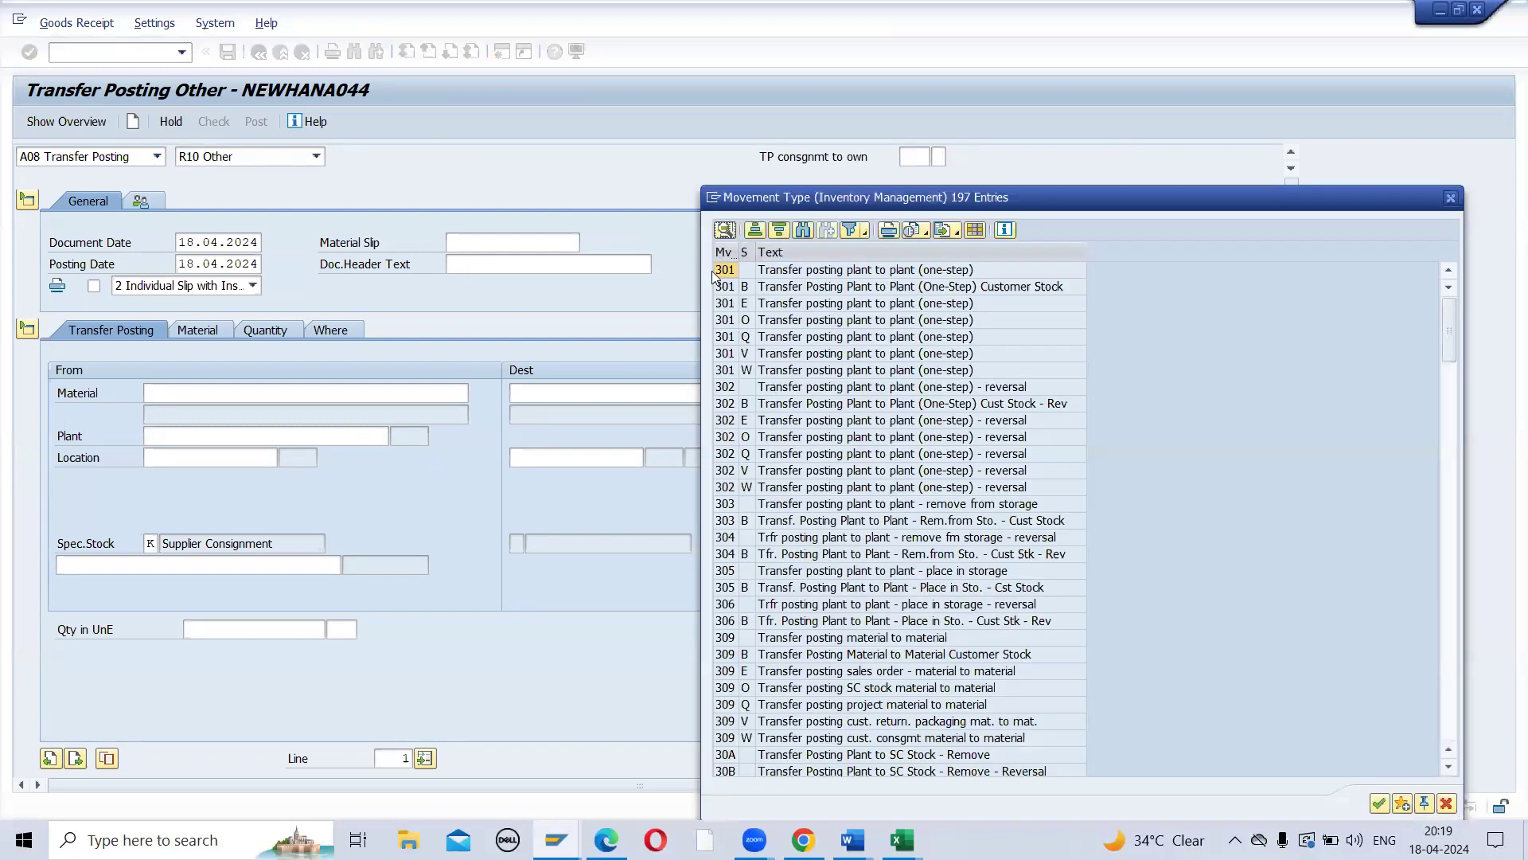
click(784, 275)
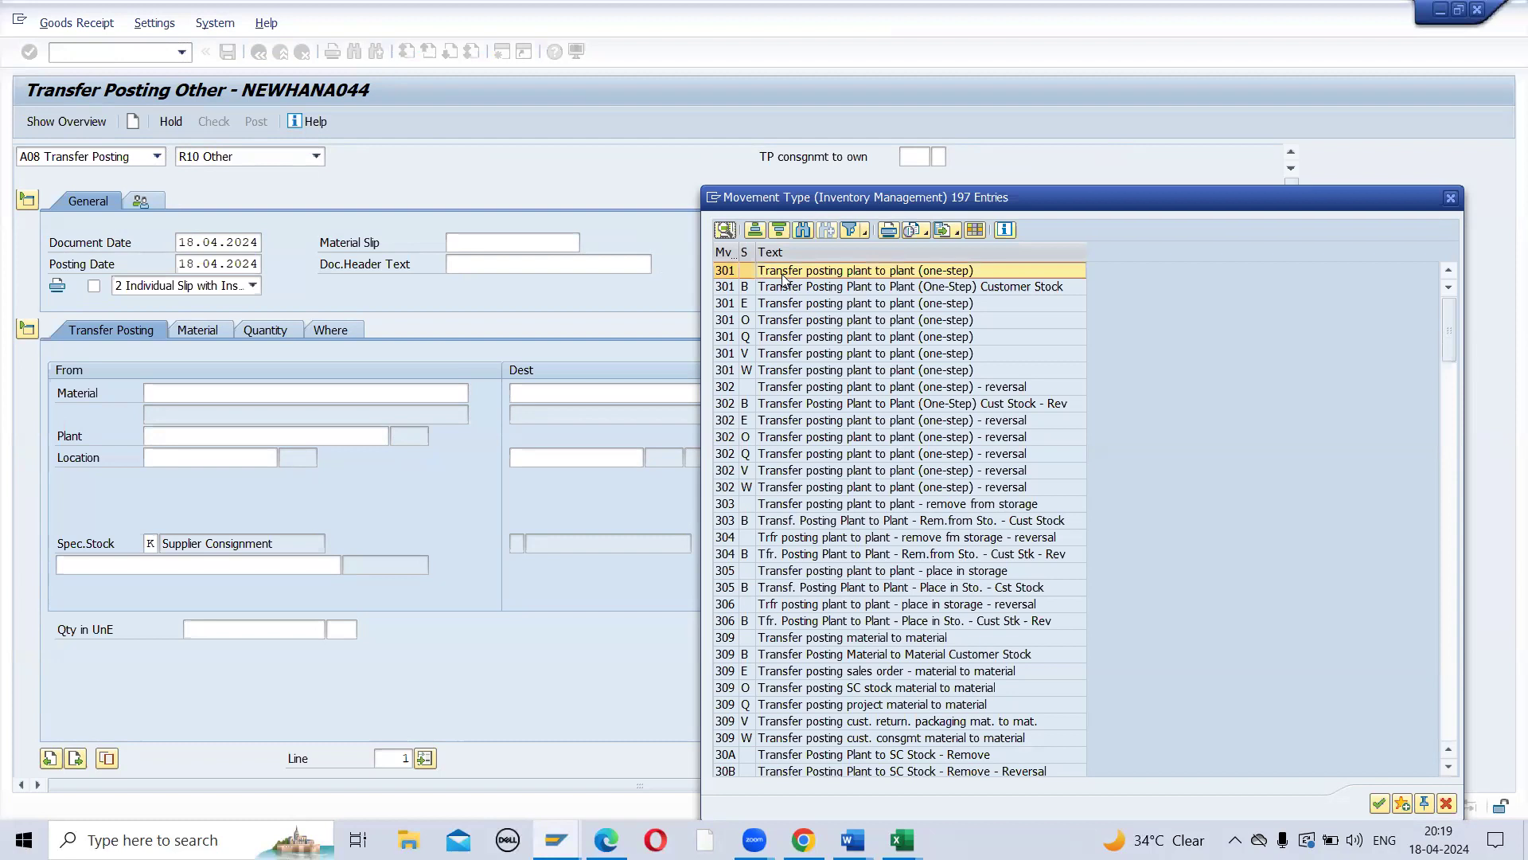
double_click(780, 273)
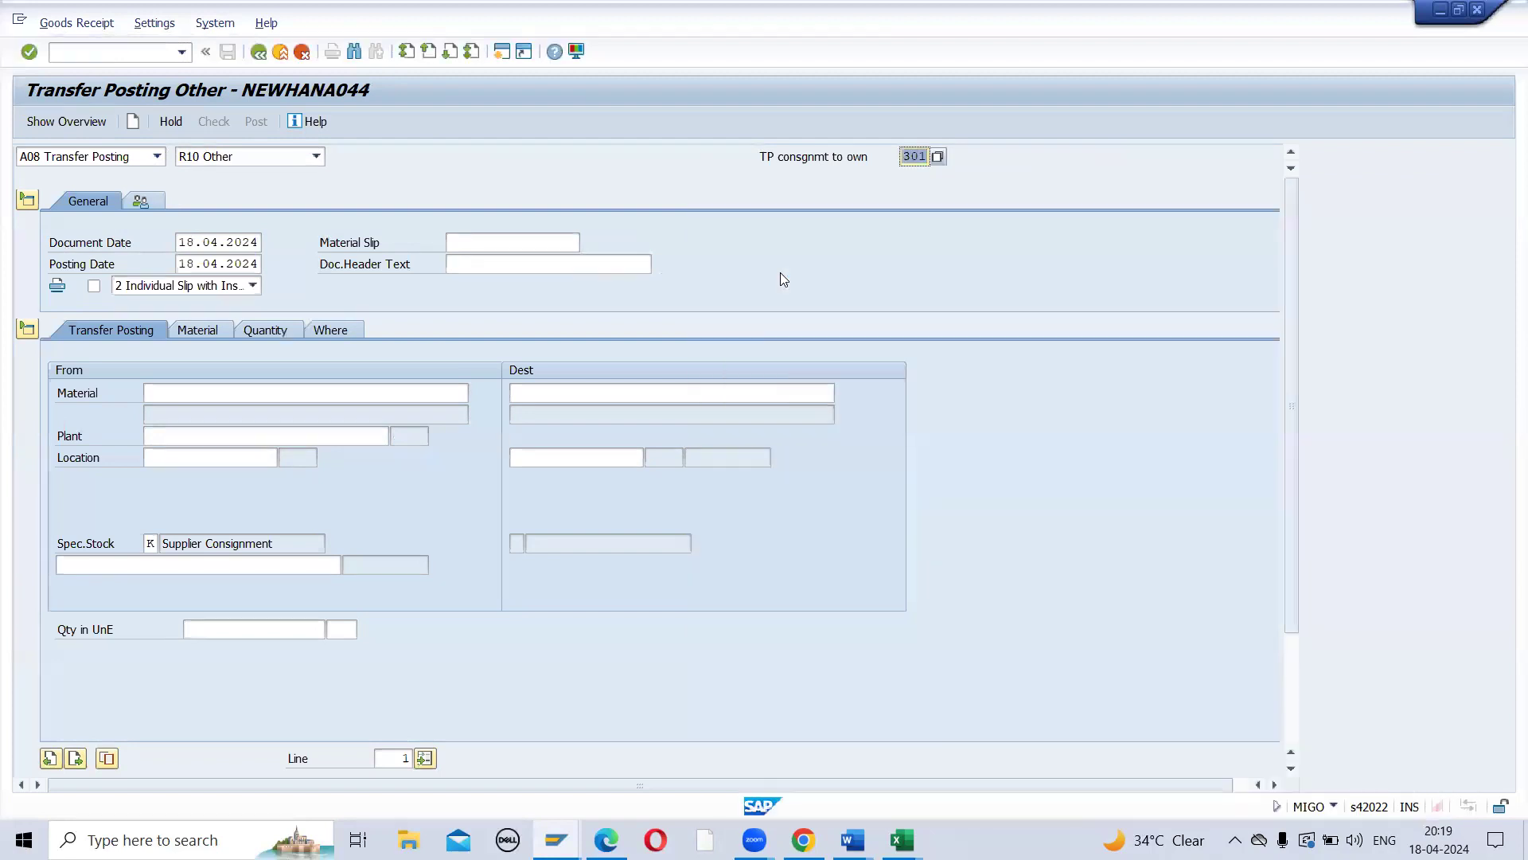
key(Return)
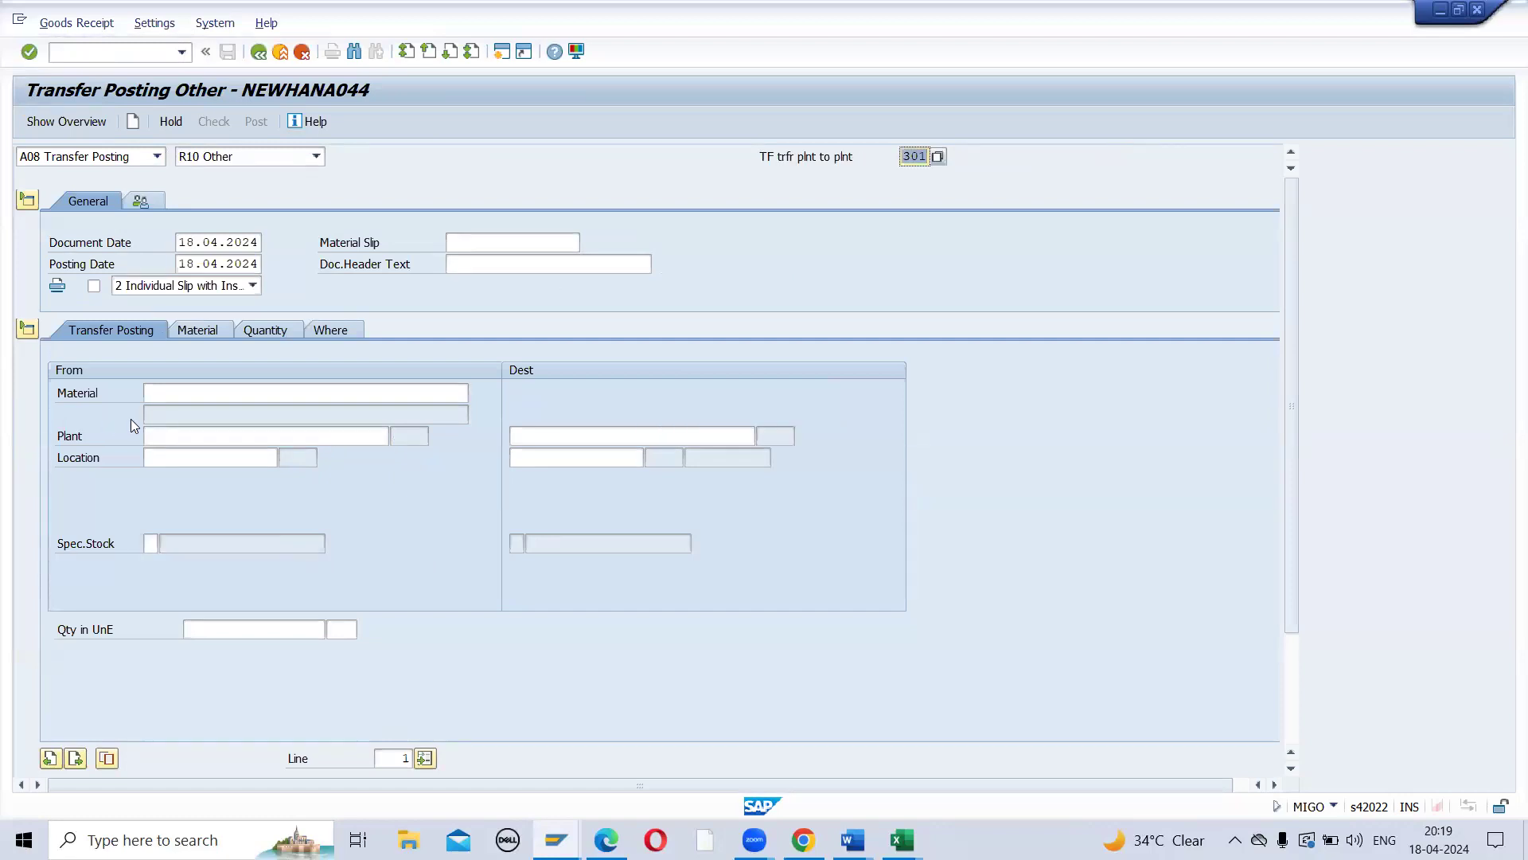
Step: Fill in the issuing side with material 5000003, plant ZD12 and storage location SL01
click(150, 394)
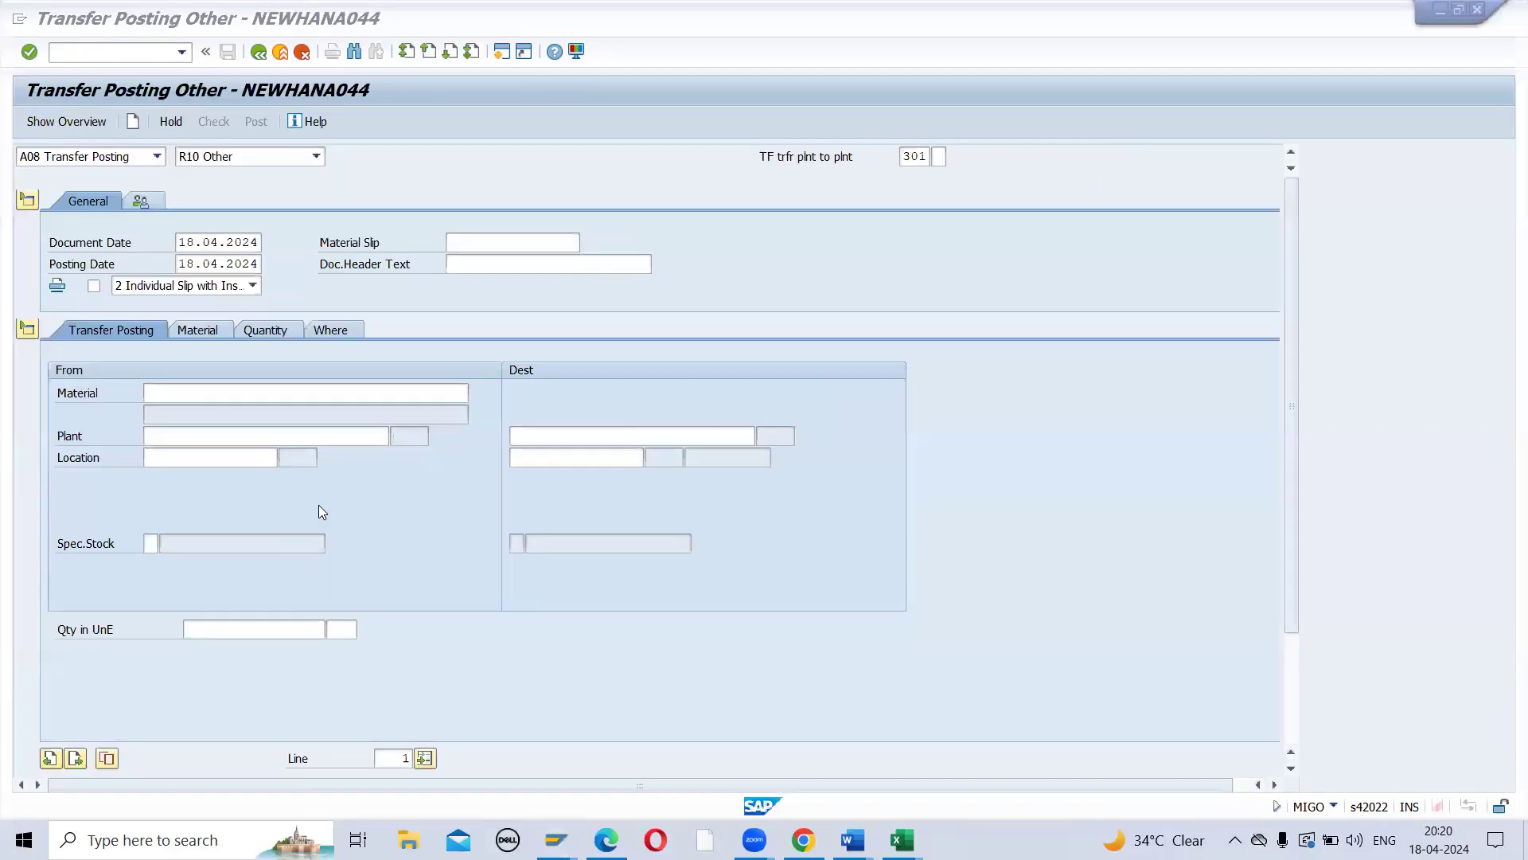
text(5000003)
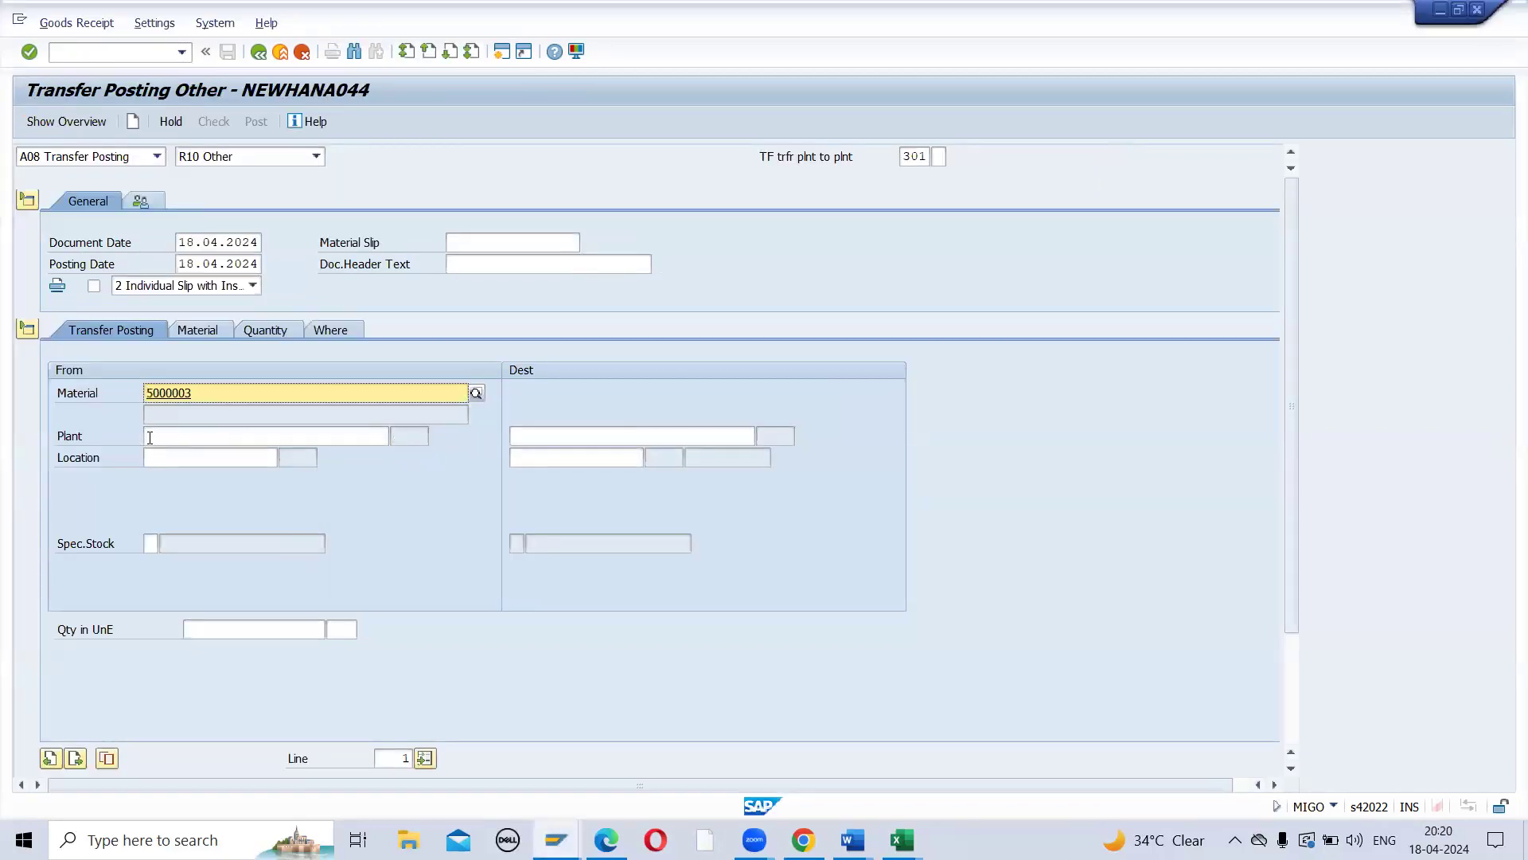
click(149, 437)
text(ZD12)
click(162, 460)
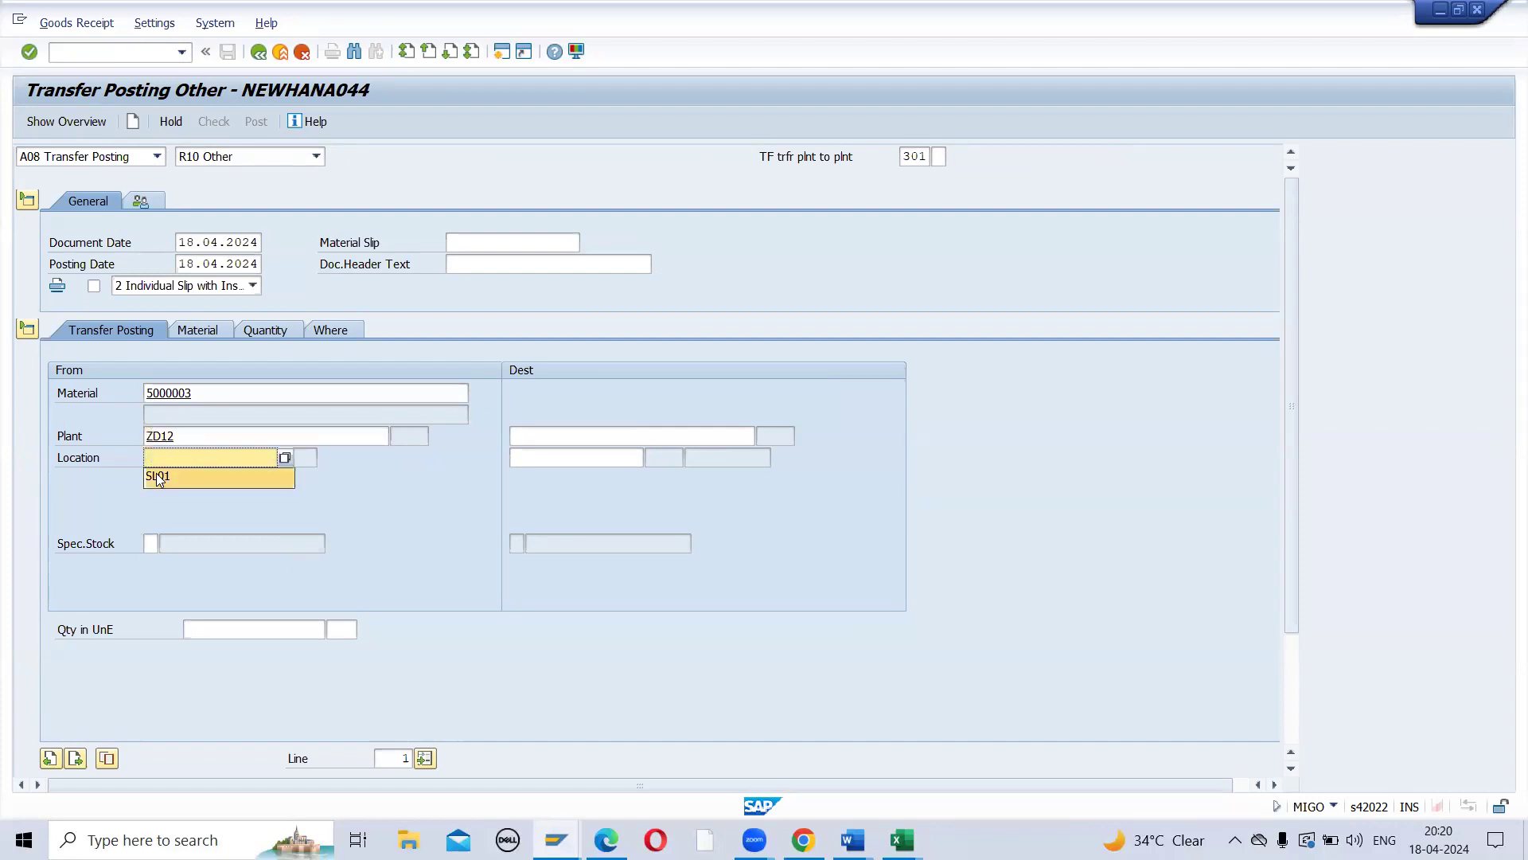
click(157, 476)
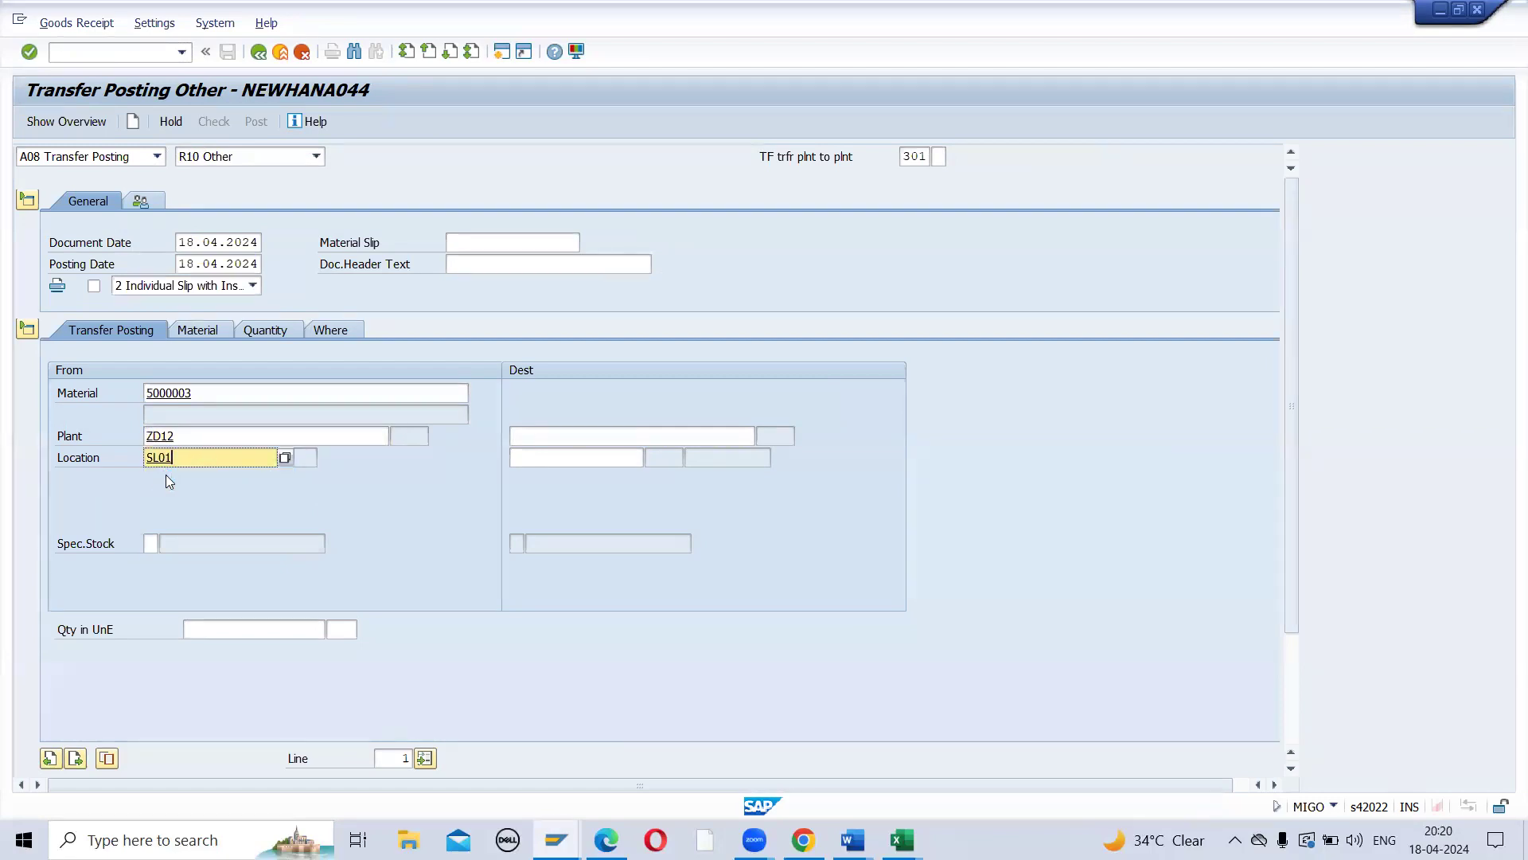
Step: Fill in the destination side with plant ZD13 and storage location SL01, and validate the entries
click(516, 443)
text(ZD13)
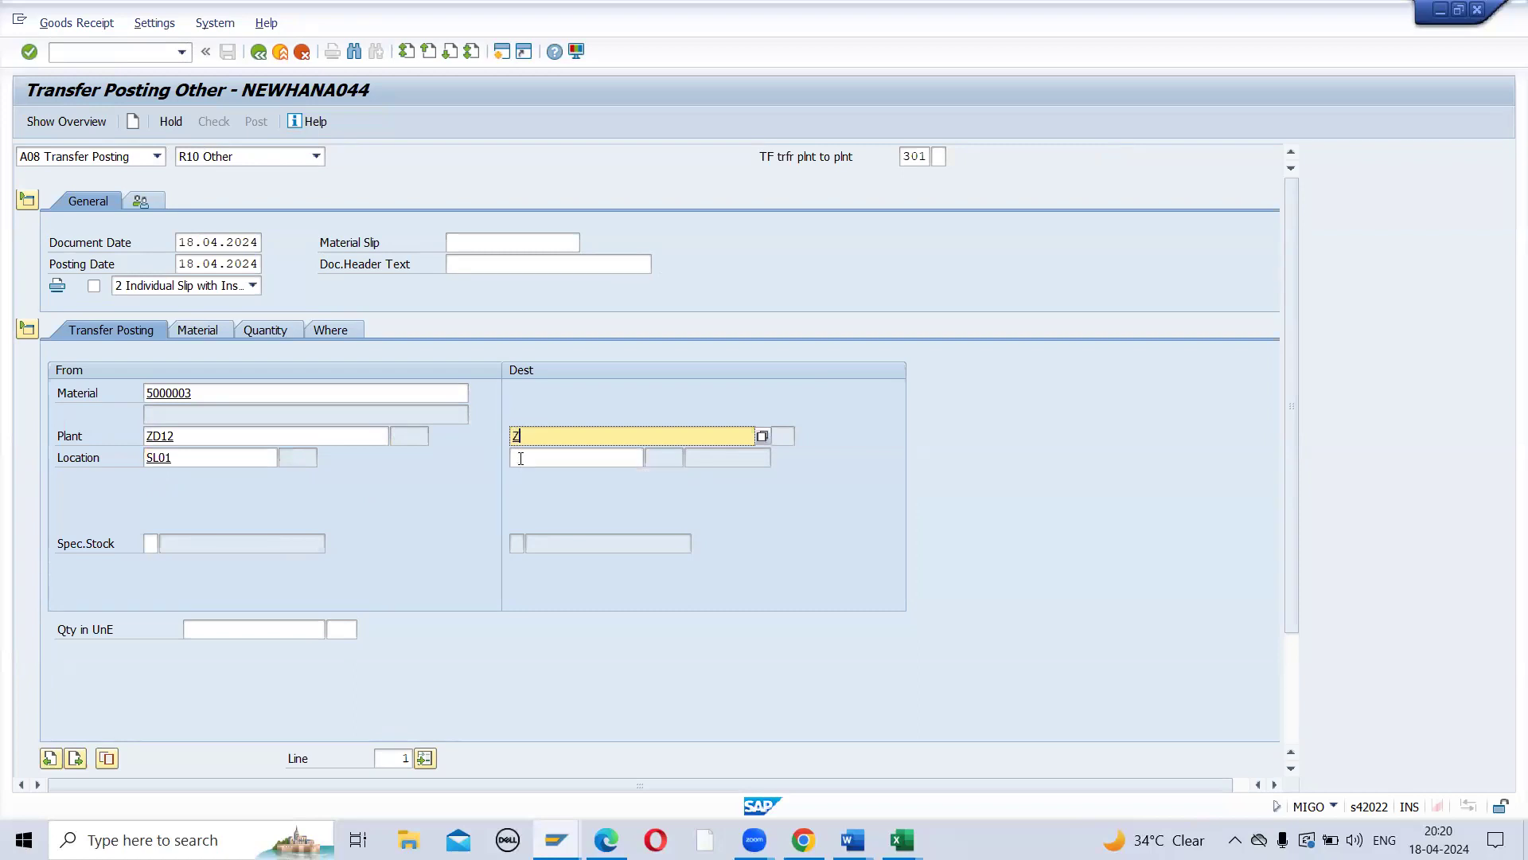
click(520, 458)
key(Tab)
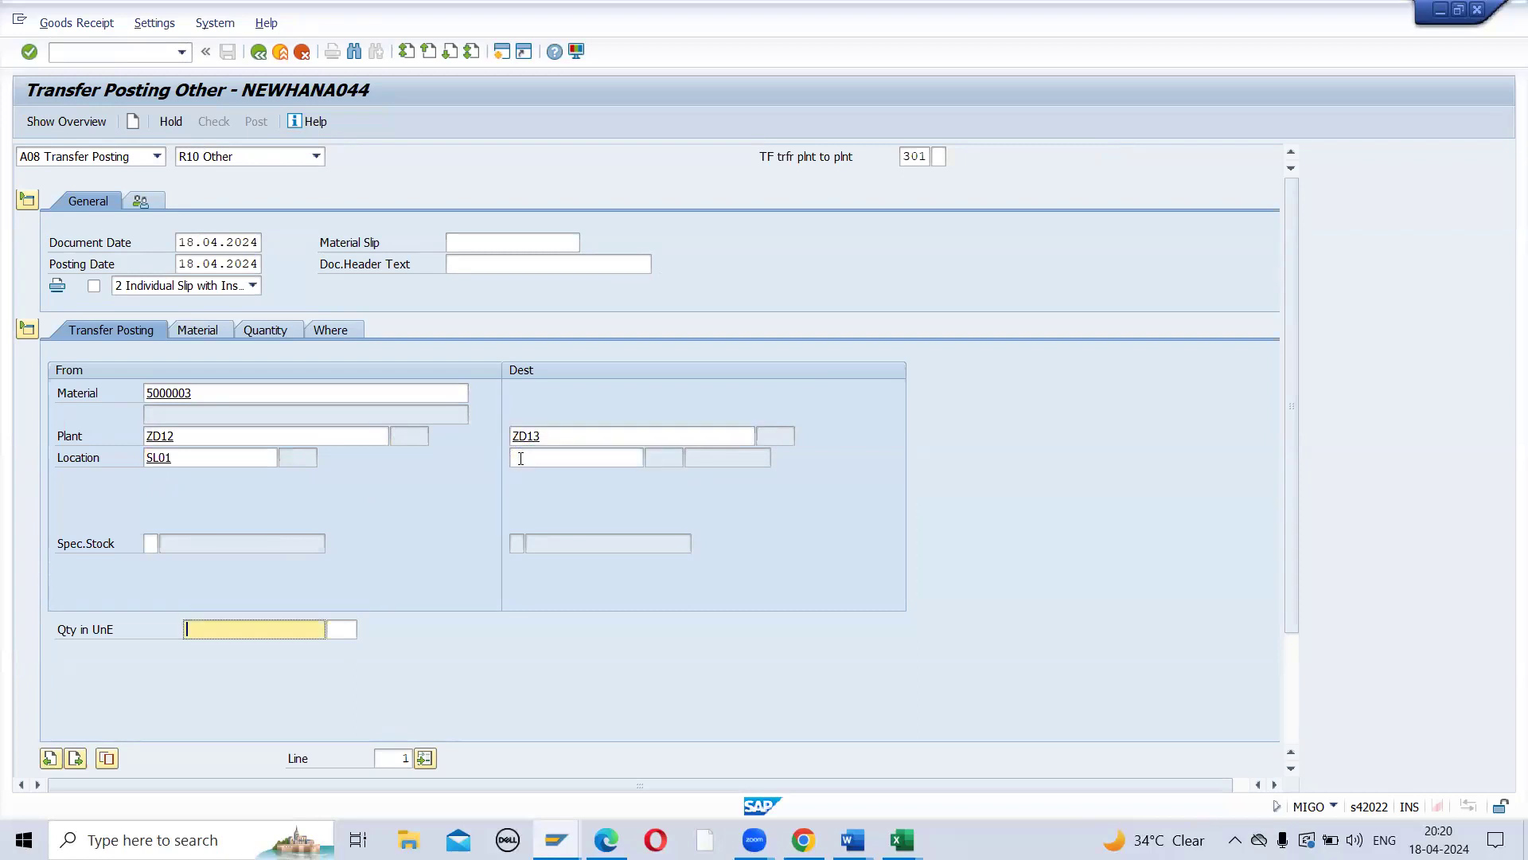
click(521, 459)
text(SL01)
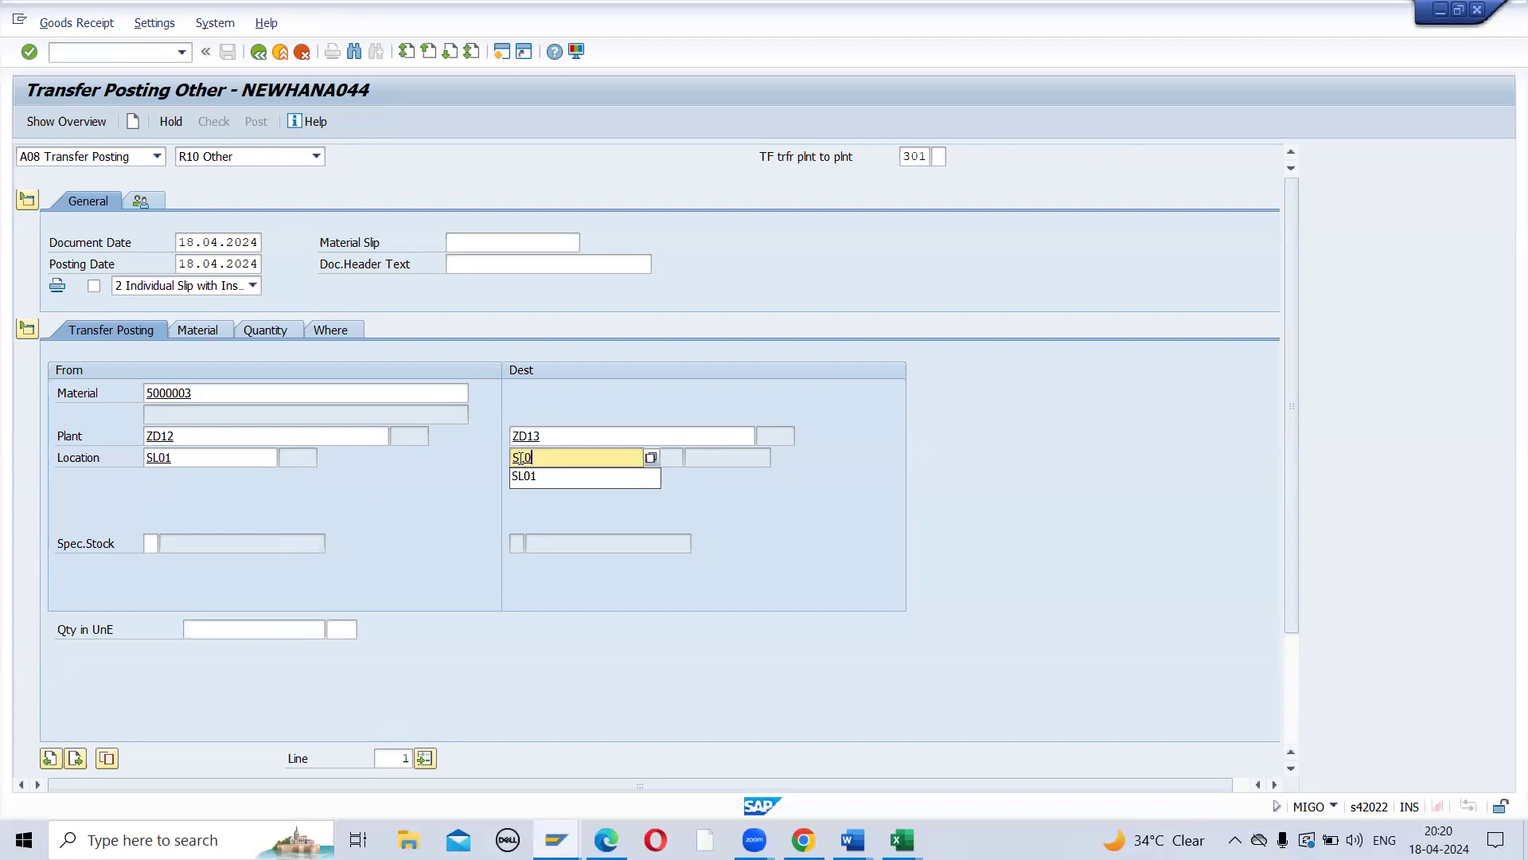
key(Return)
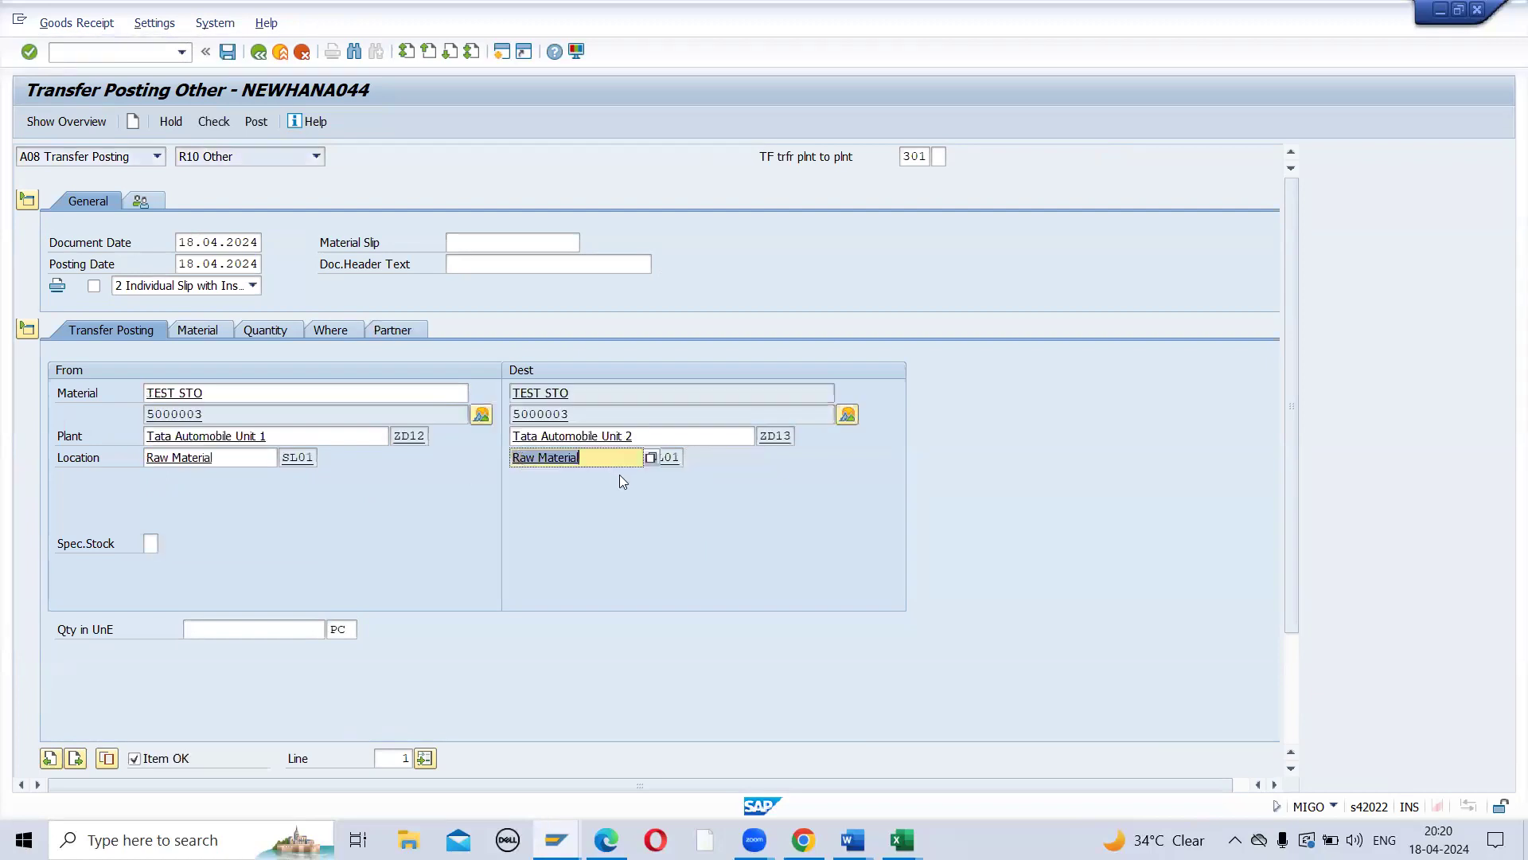
Step: Set the transfer quantity to 10 PC, then check and post the one-step transfer
click(232, 631)
text(10)
key(Return)
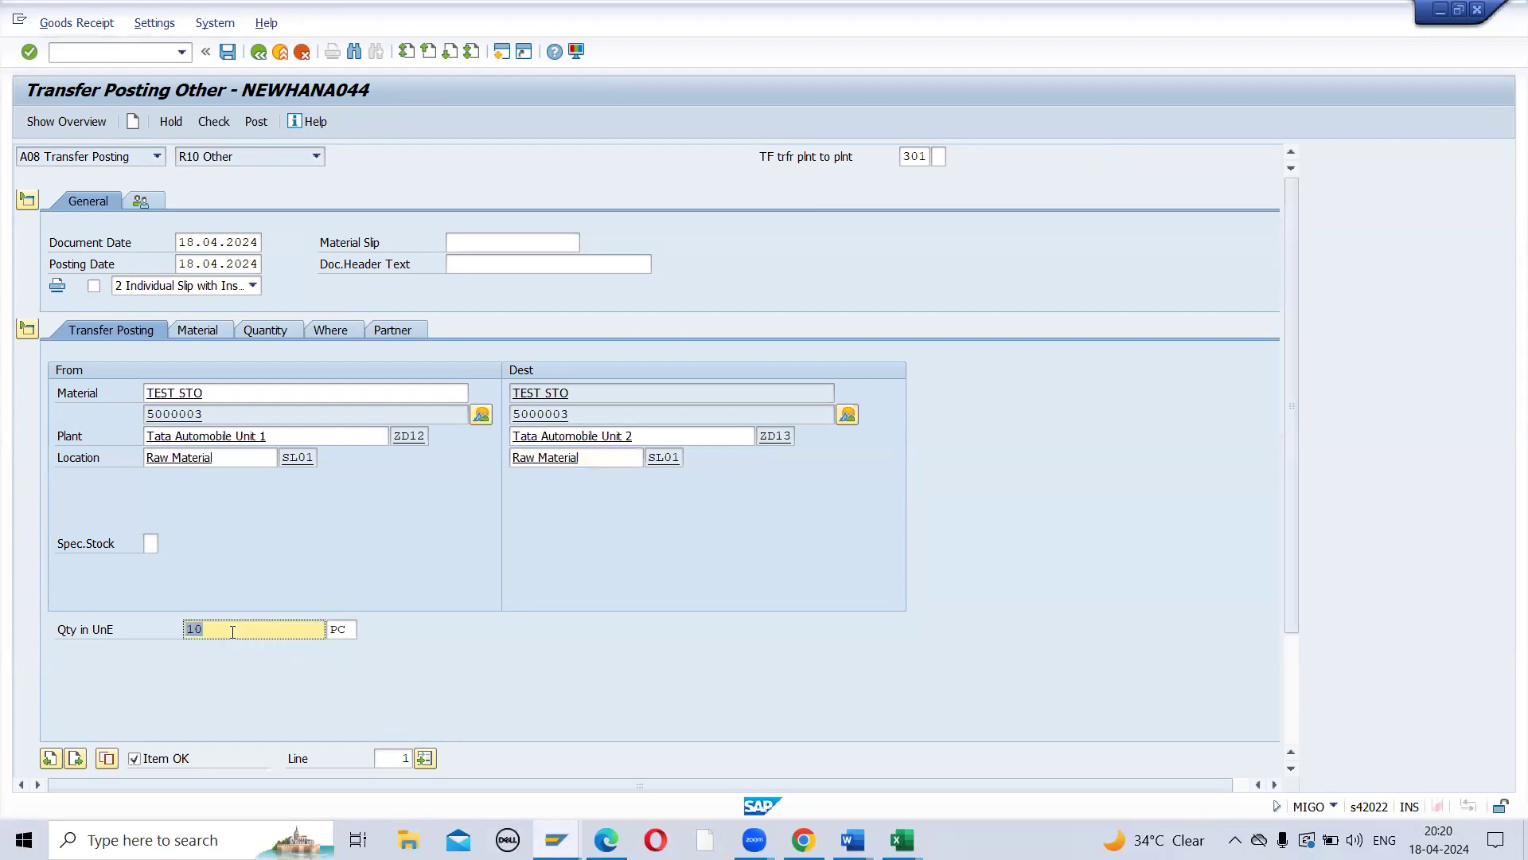
click(228, 125)
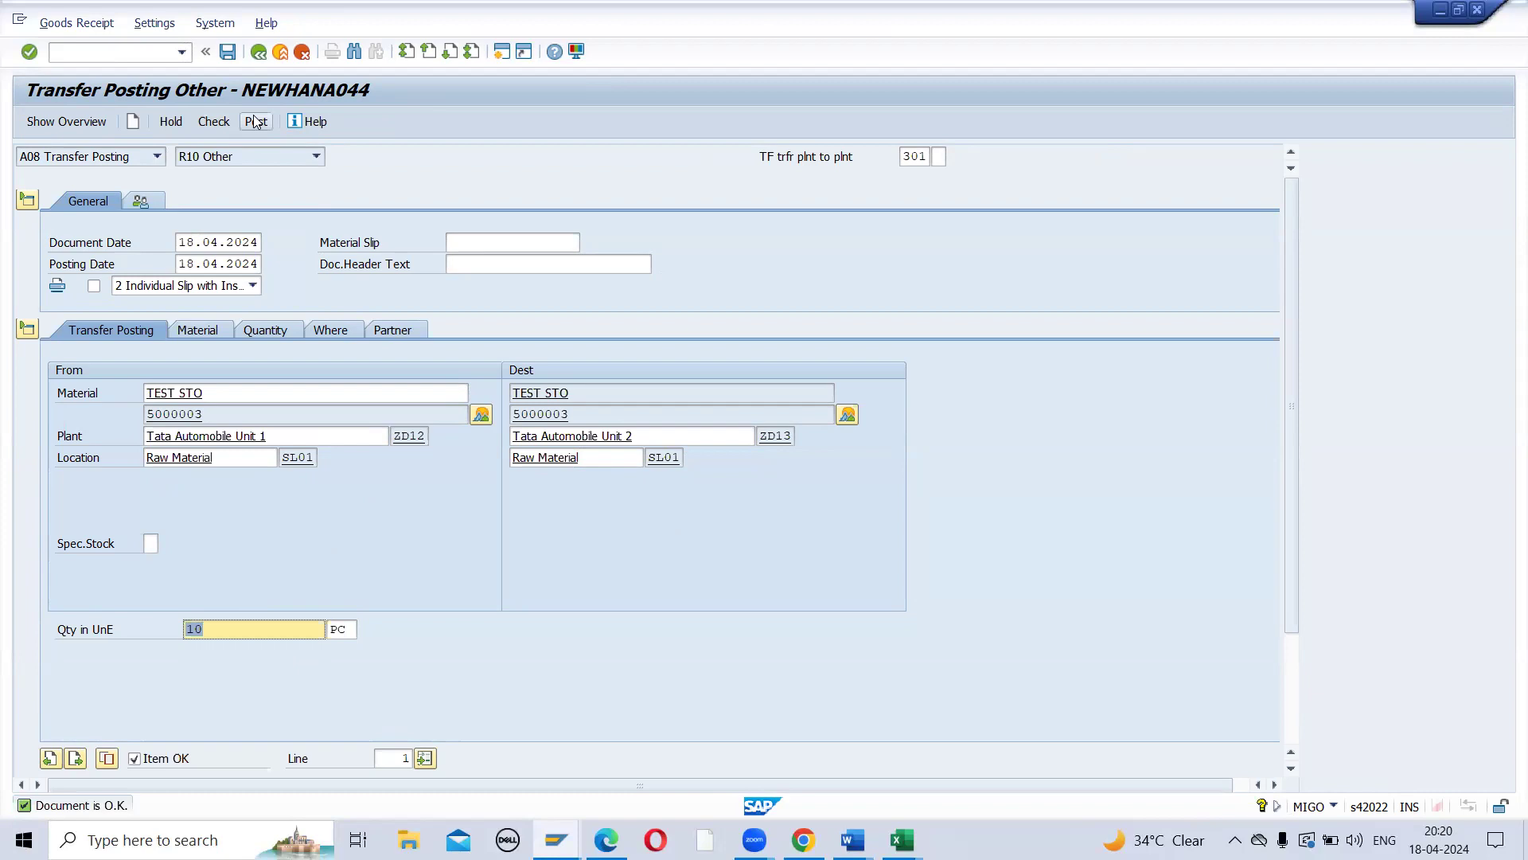
click(254, 121)
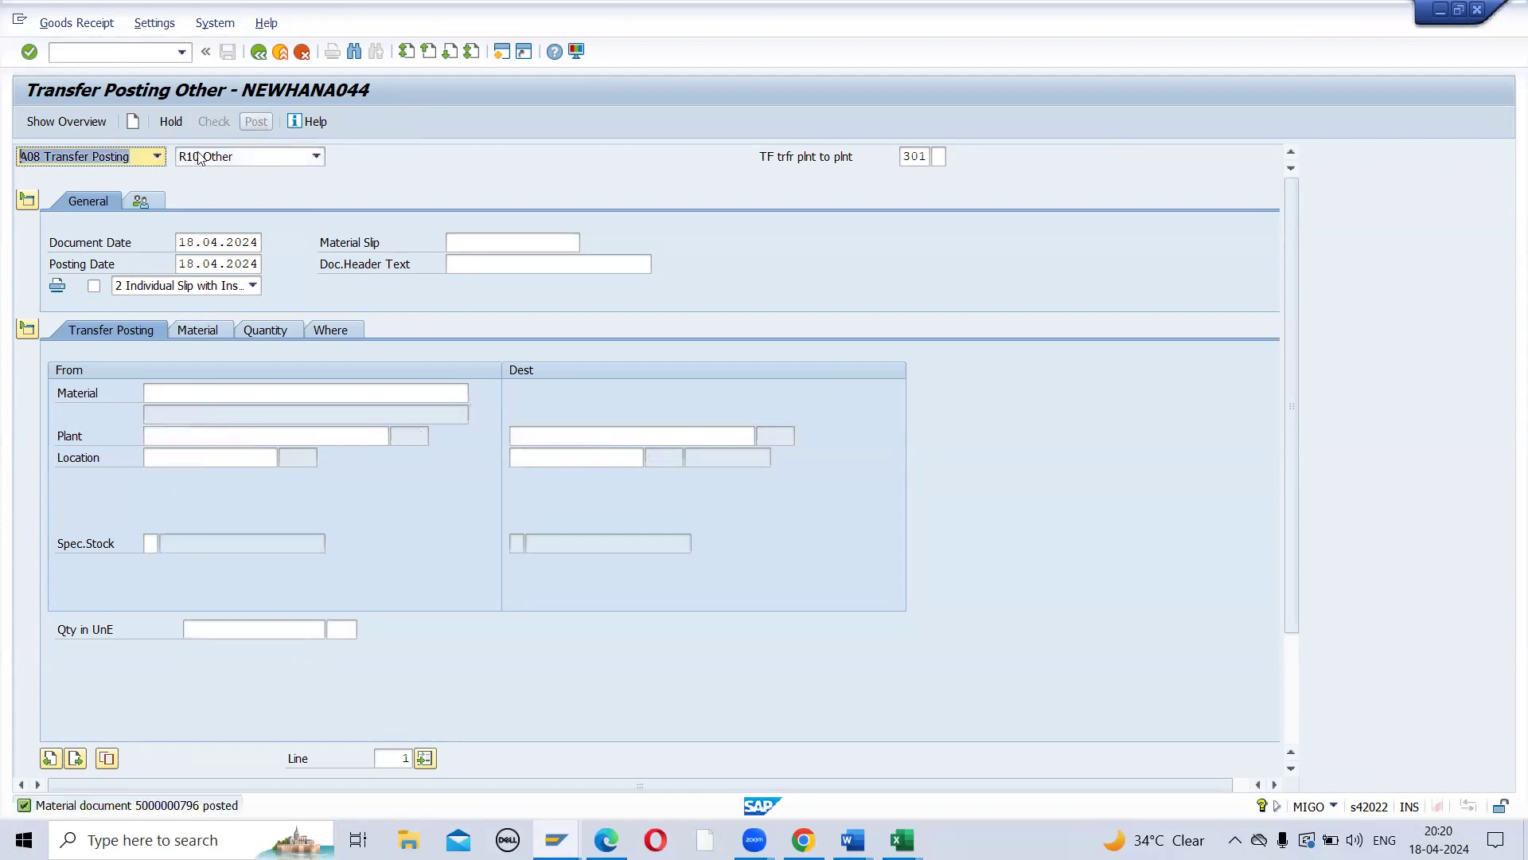
Step: Return to the stock overview of material 5000003 and refresh it to compare the stock of both plants
key(alt+Tab)
click(54, 121)
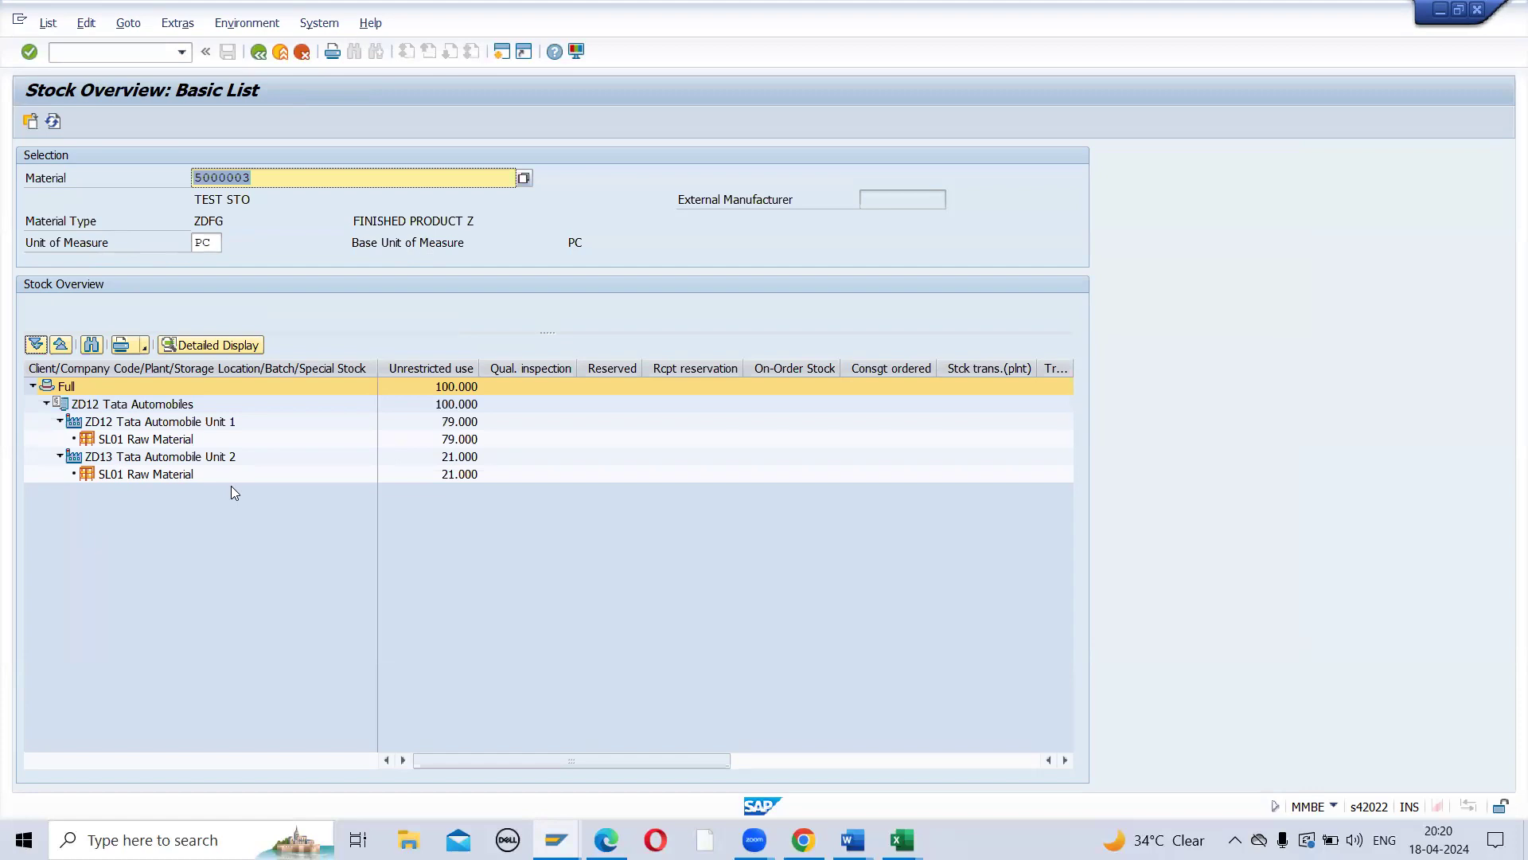
Step: Return to the goods movement transaction and display the document information of the material document just posted
key(alt+Tab)
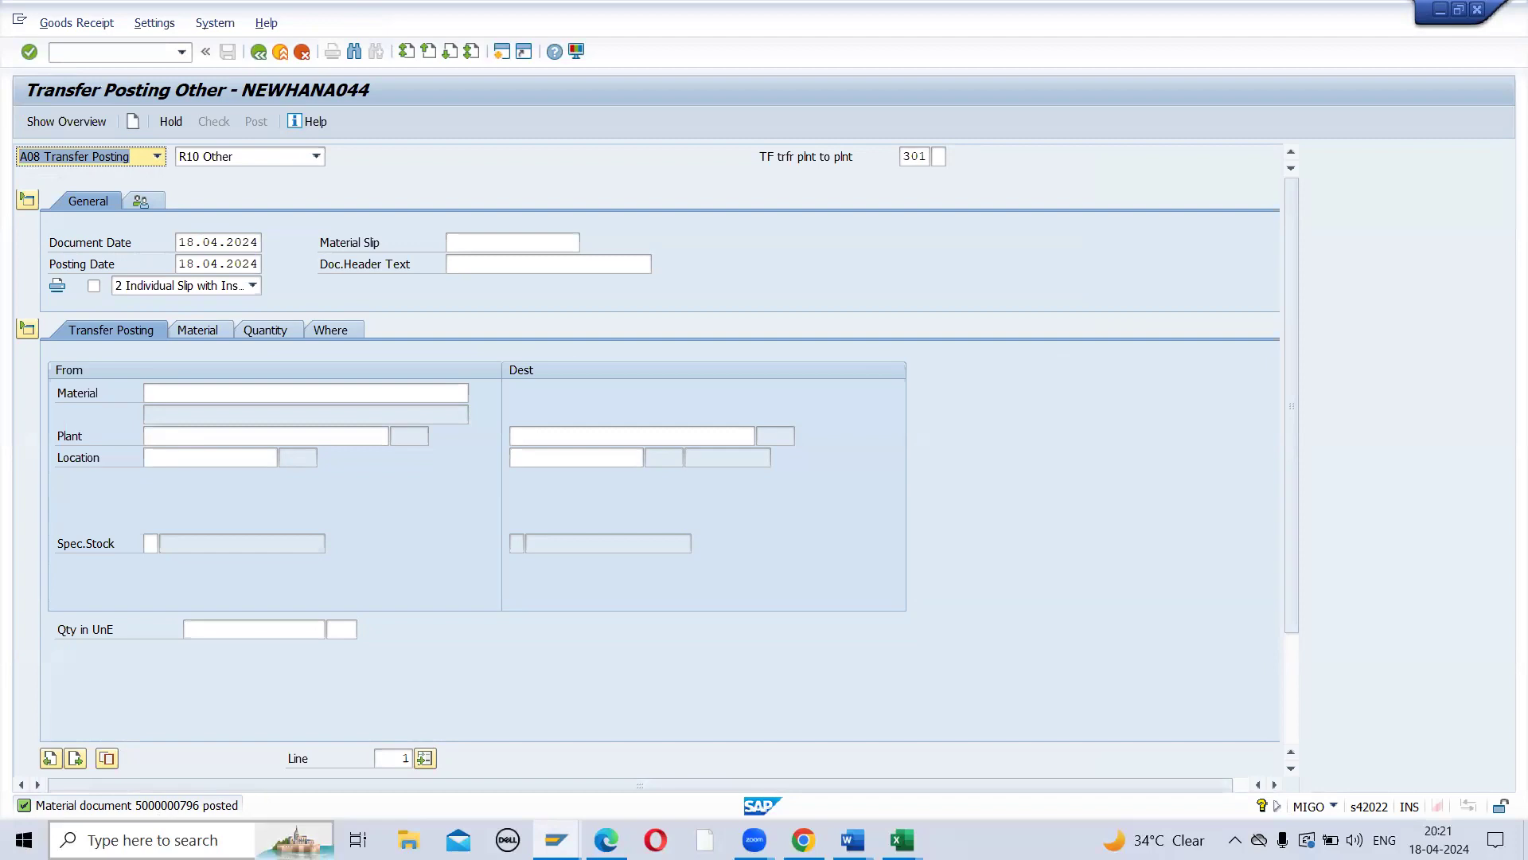
click(158, 156)
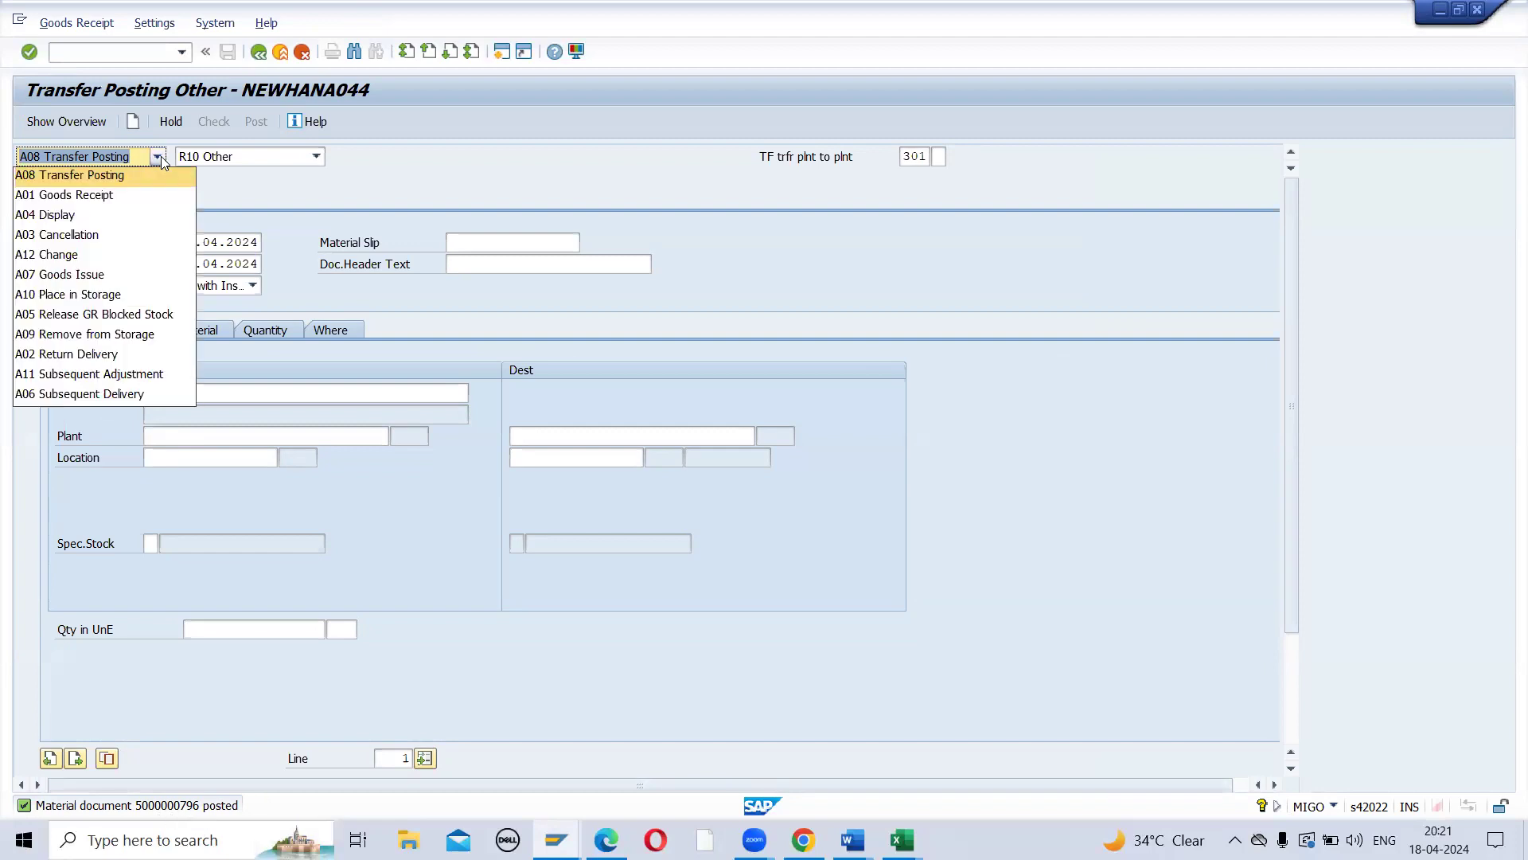
click(71, 220)
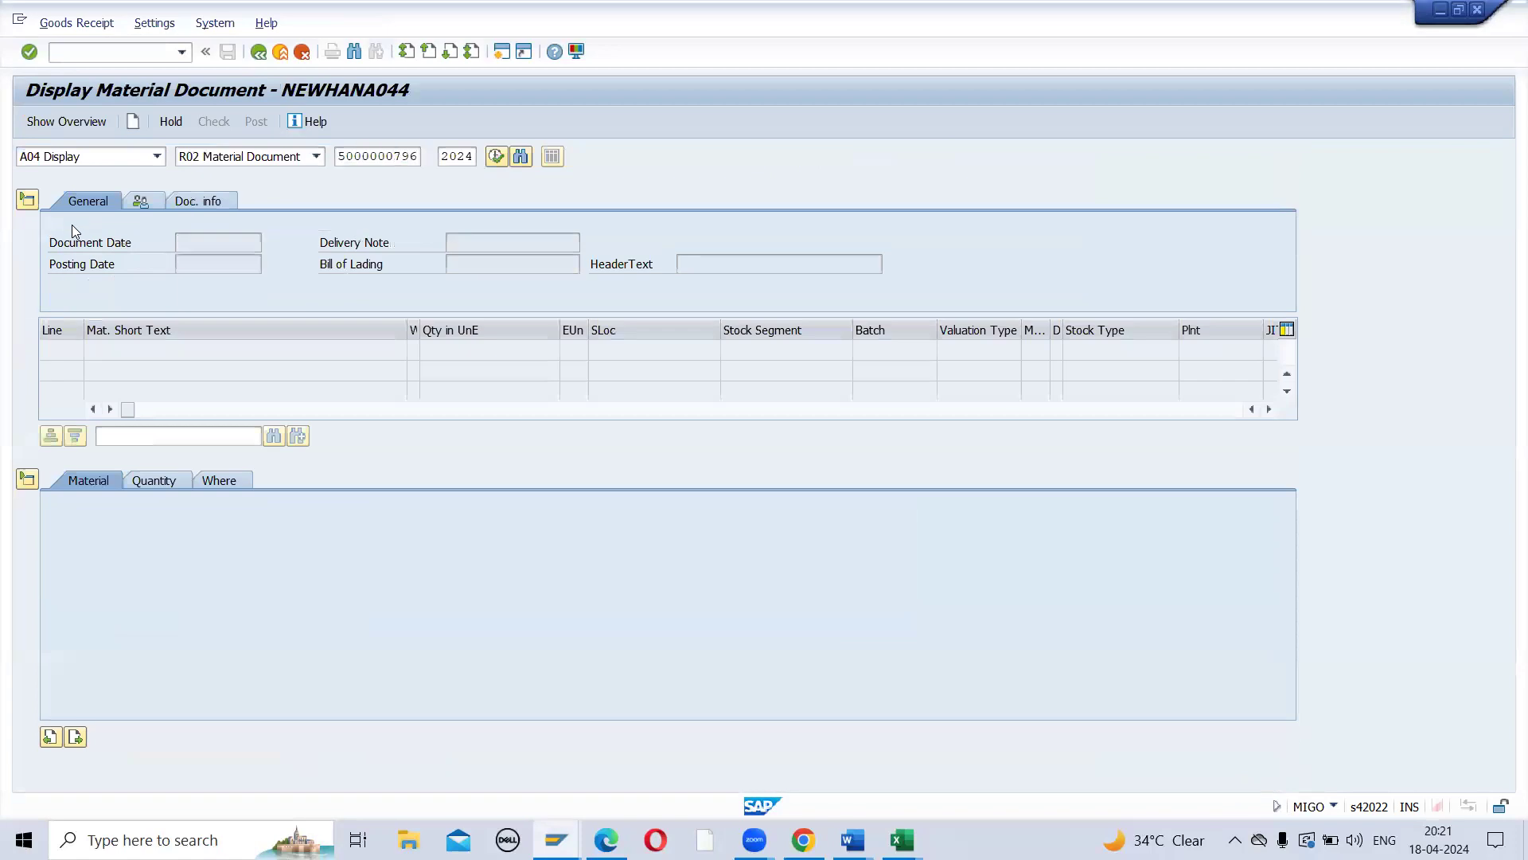
click(215, 202)
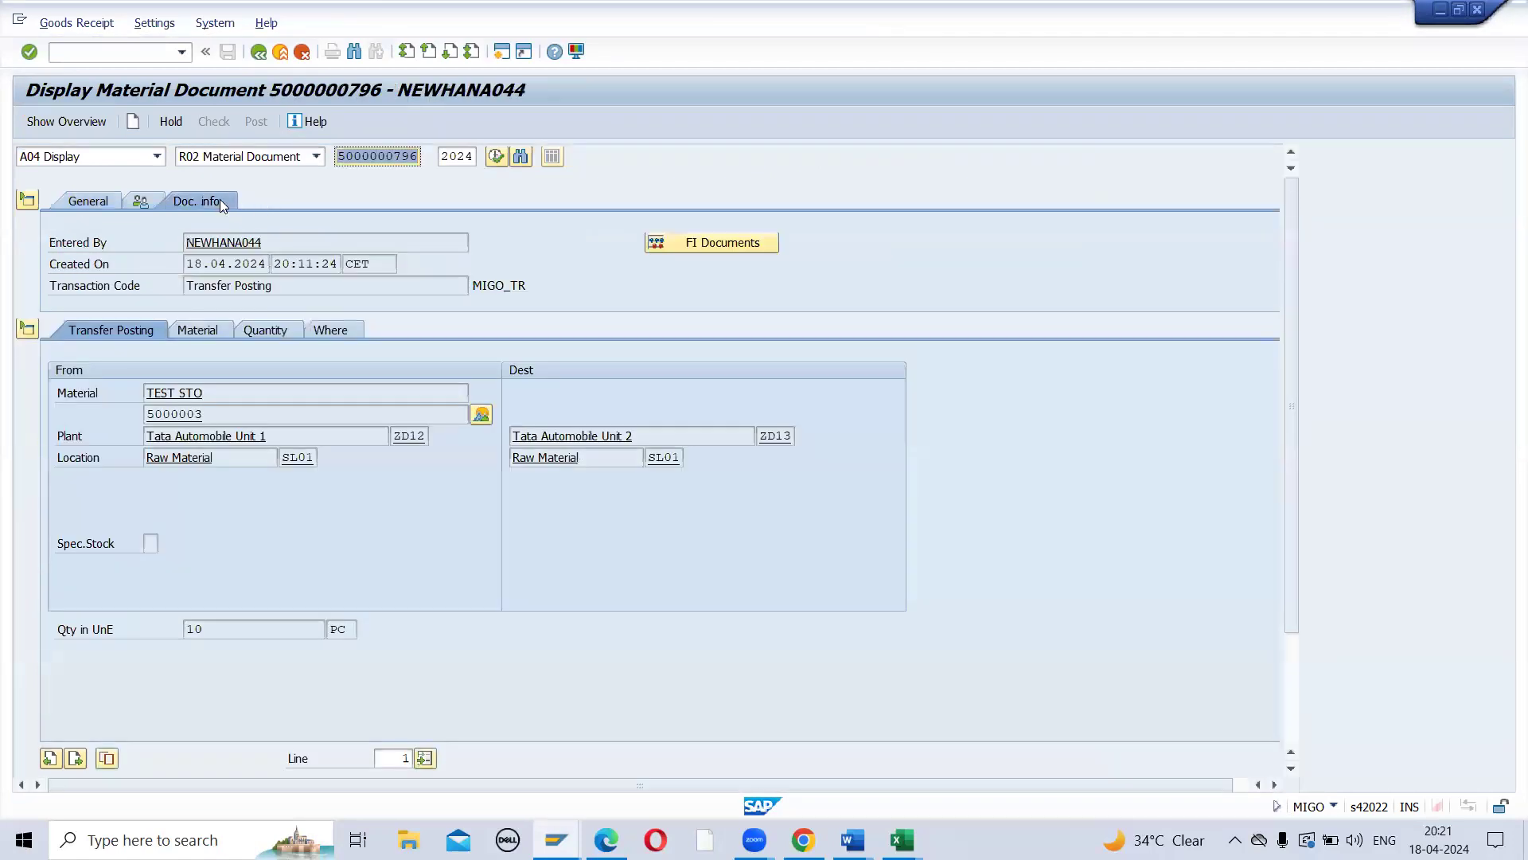
Step: Open the accounting document among the transfer's FI documents, examine its line items and return to the material document
click(724, 255)
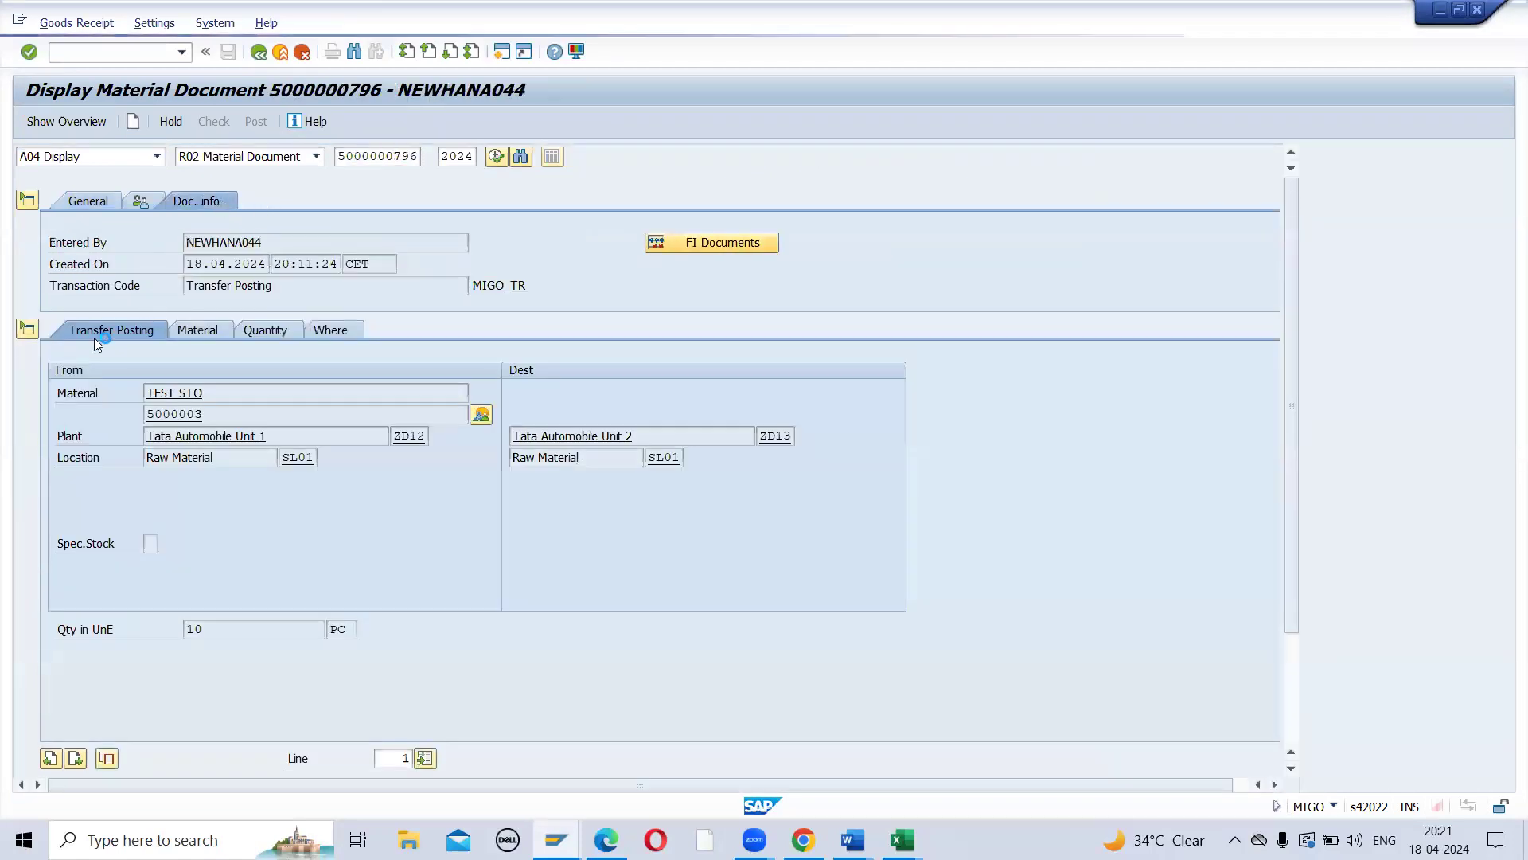
double_click(125, 240)
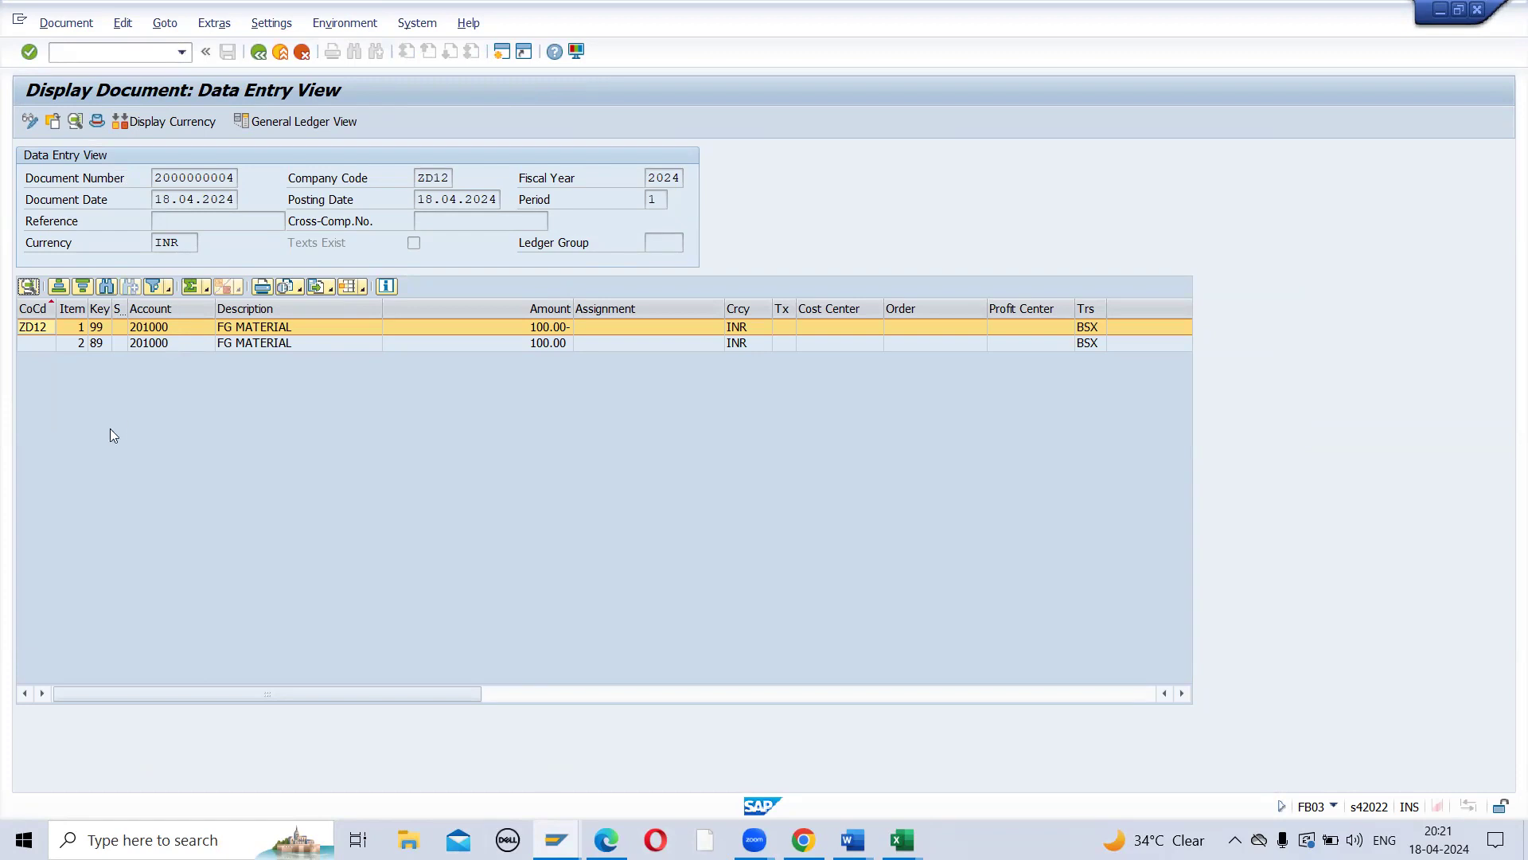
click(259, 53)
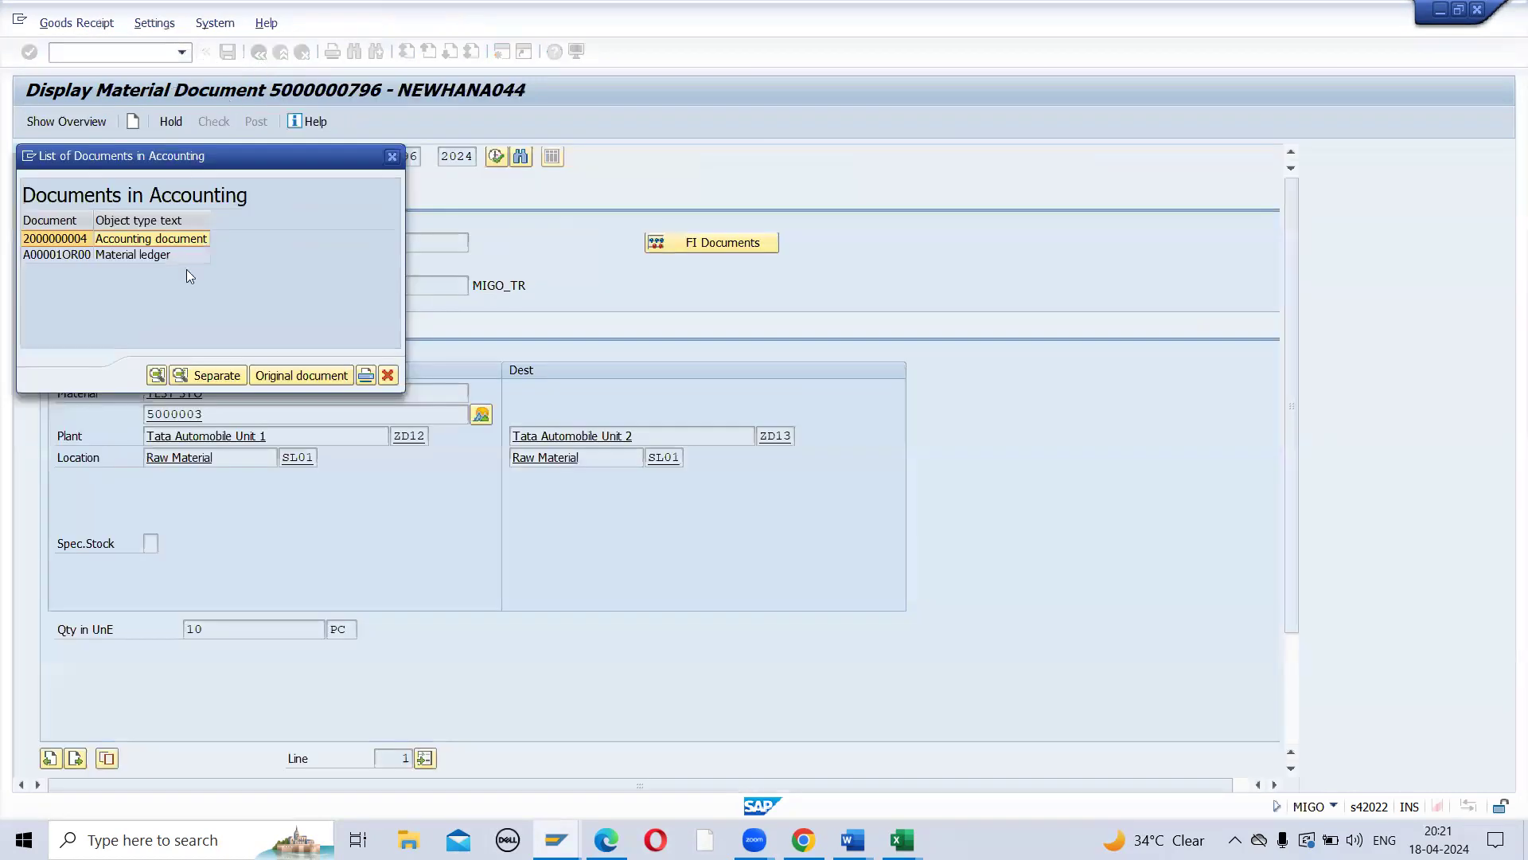
click(394, 157)
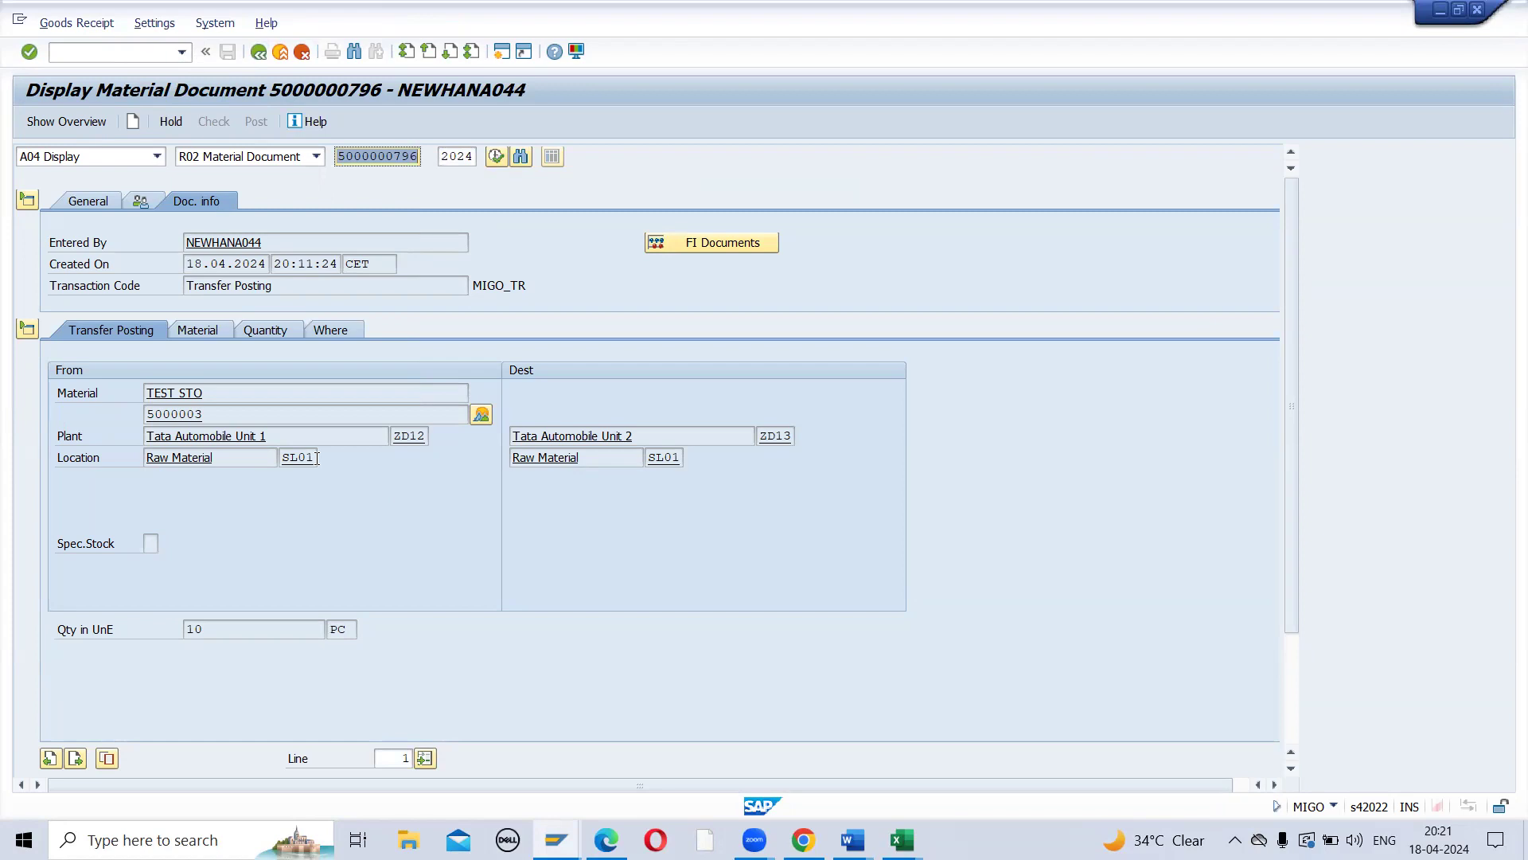
click(215, 390)
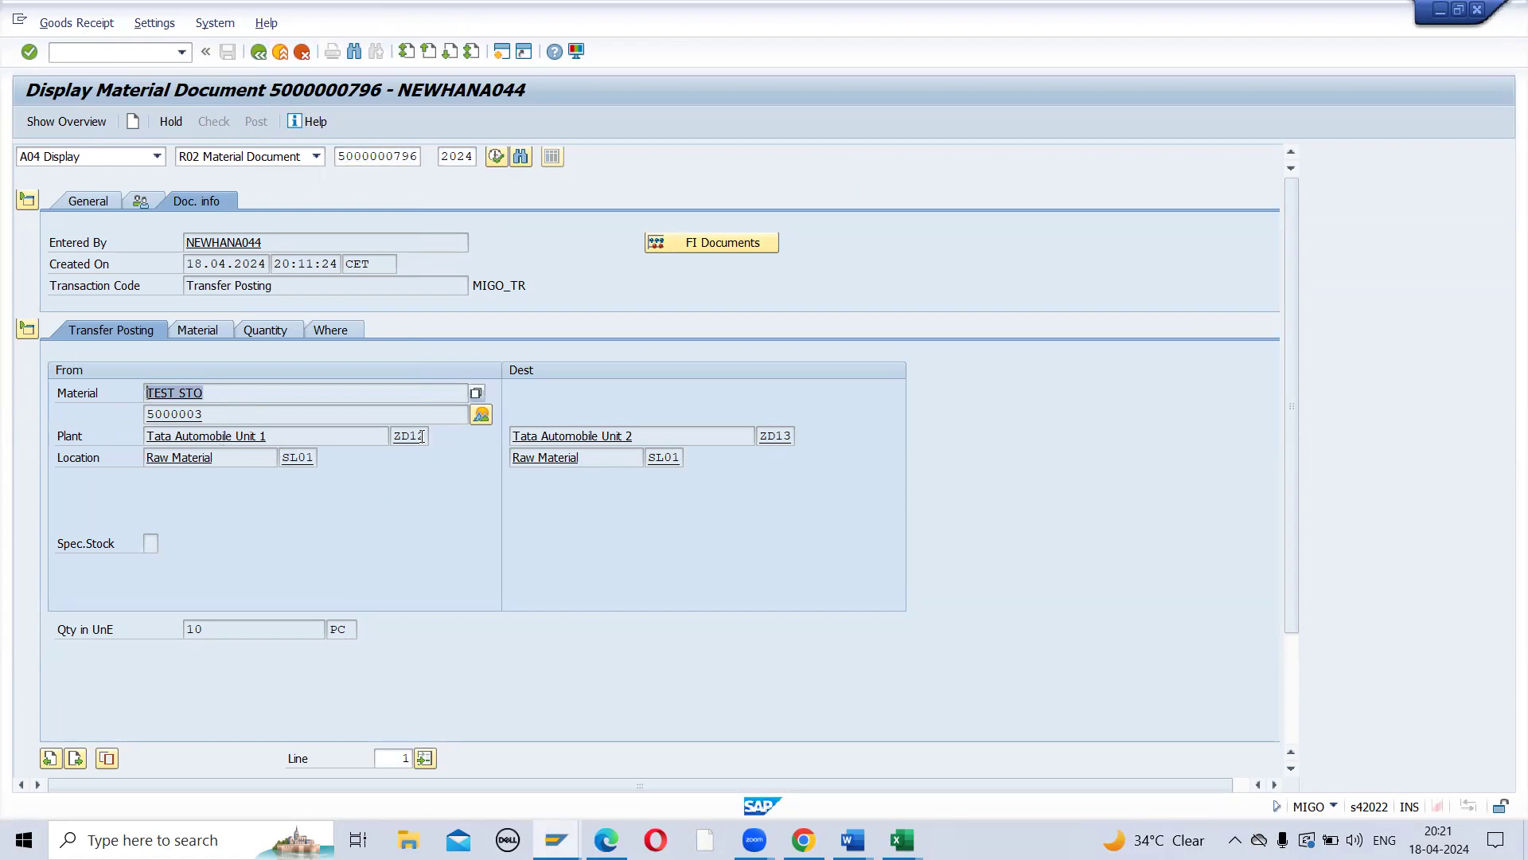
drag(426, 436, 276, 457)
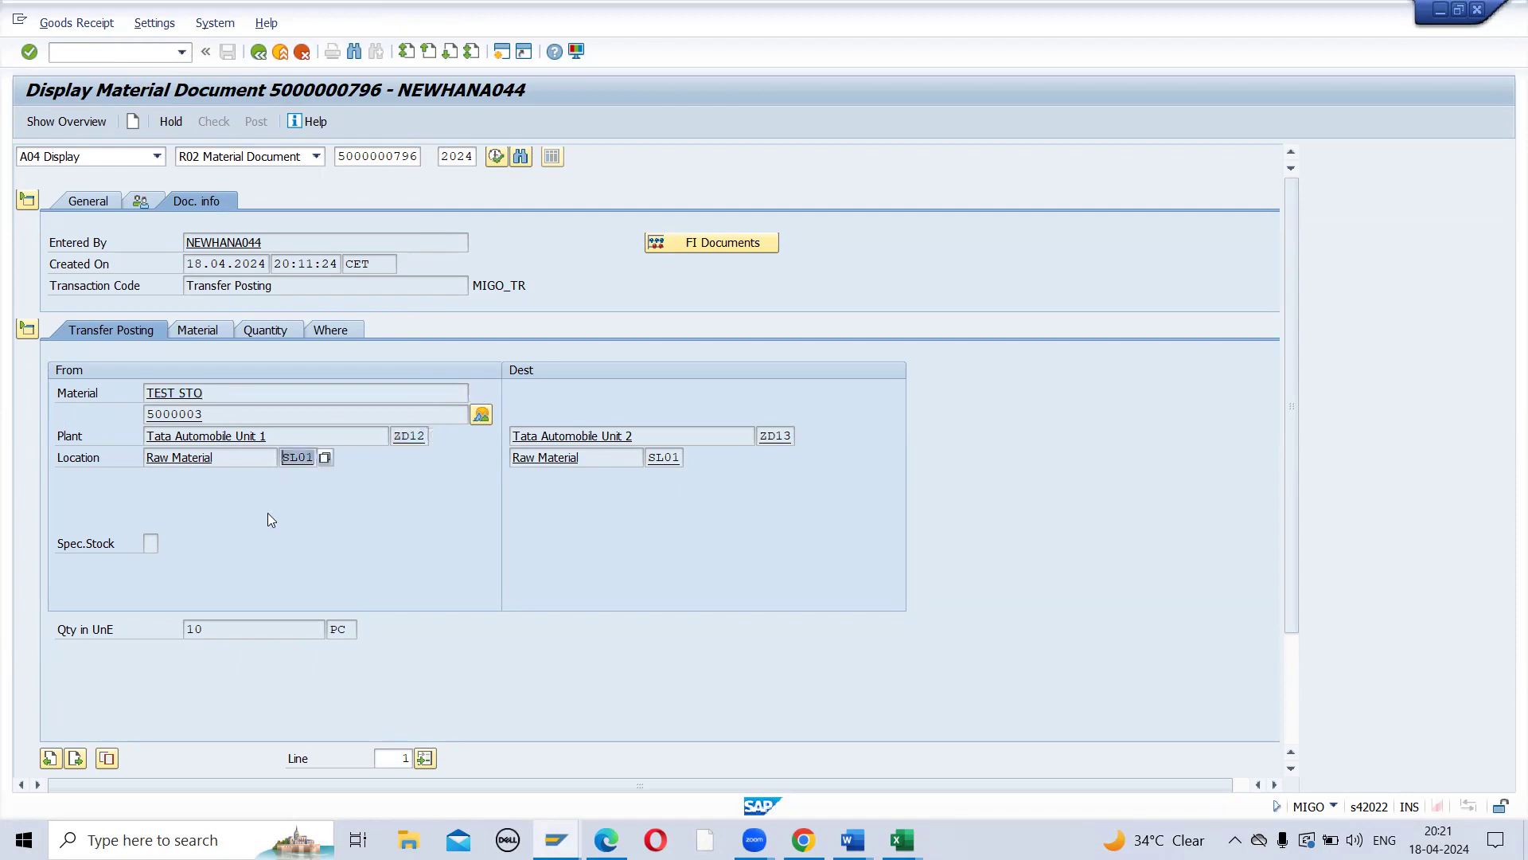
drag(205, 415, 140, 428)
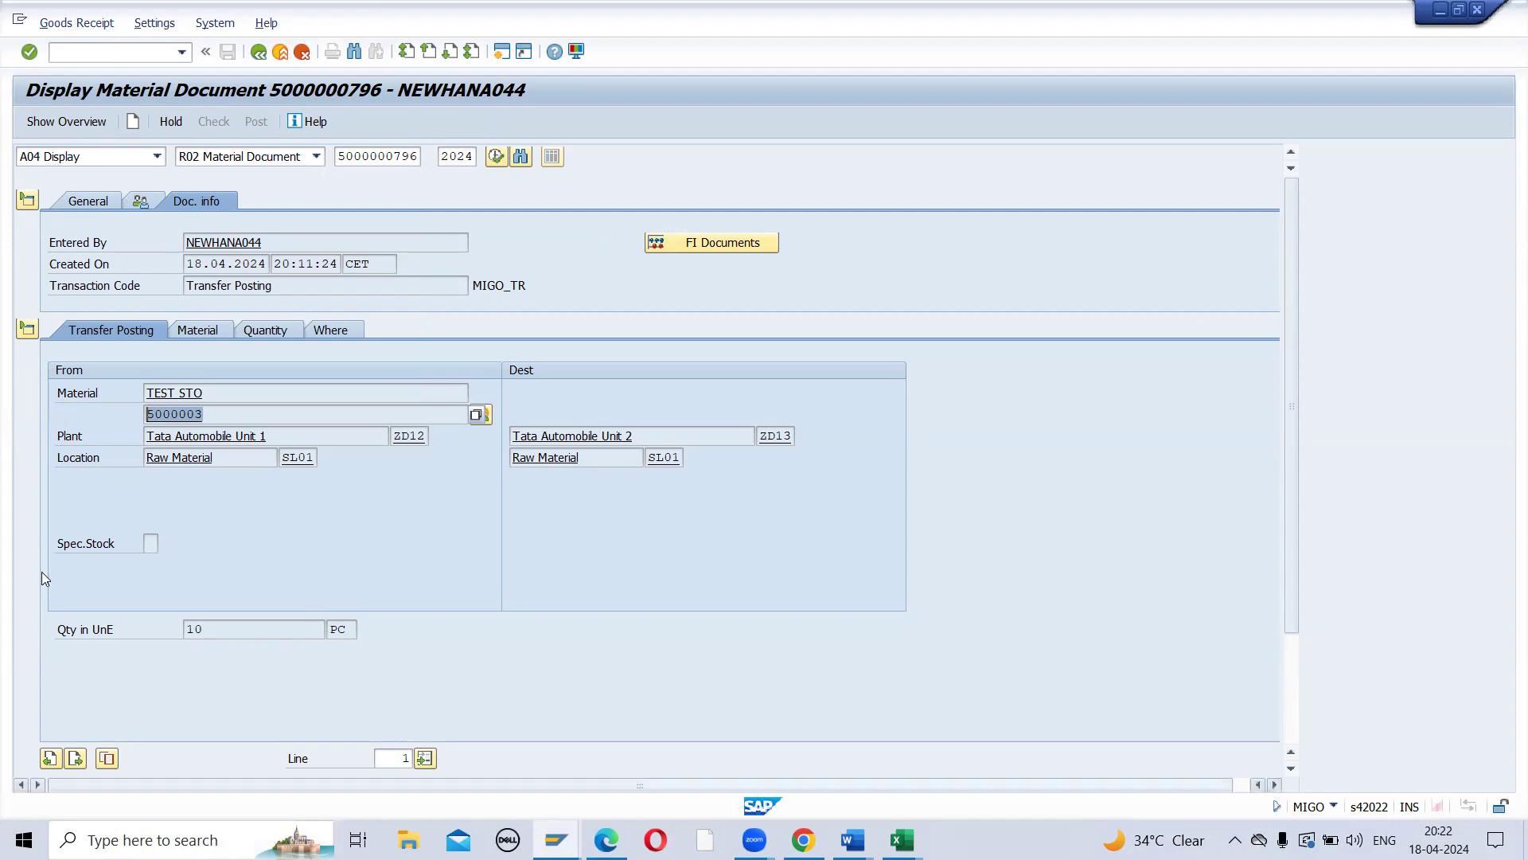
Step: Start a new transfer posting with movement type 303, plant to plant - remove from storage
click(157, 157)
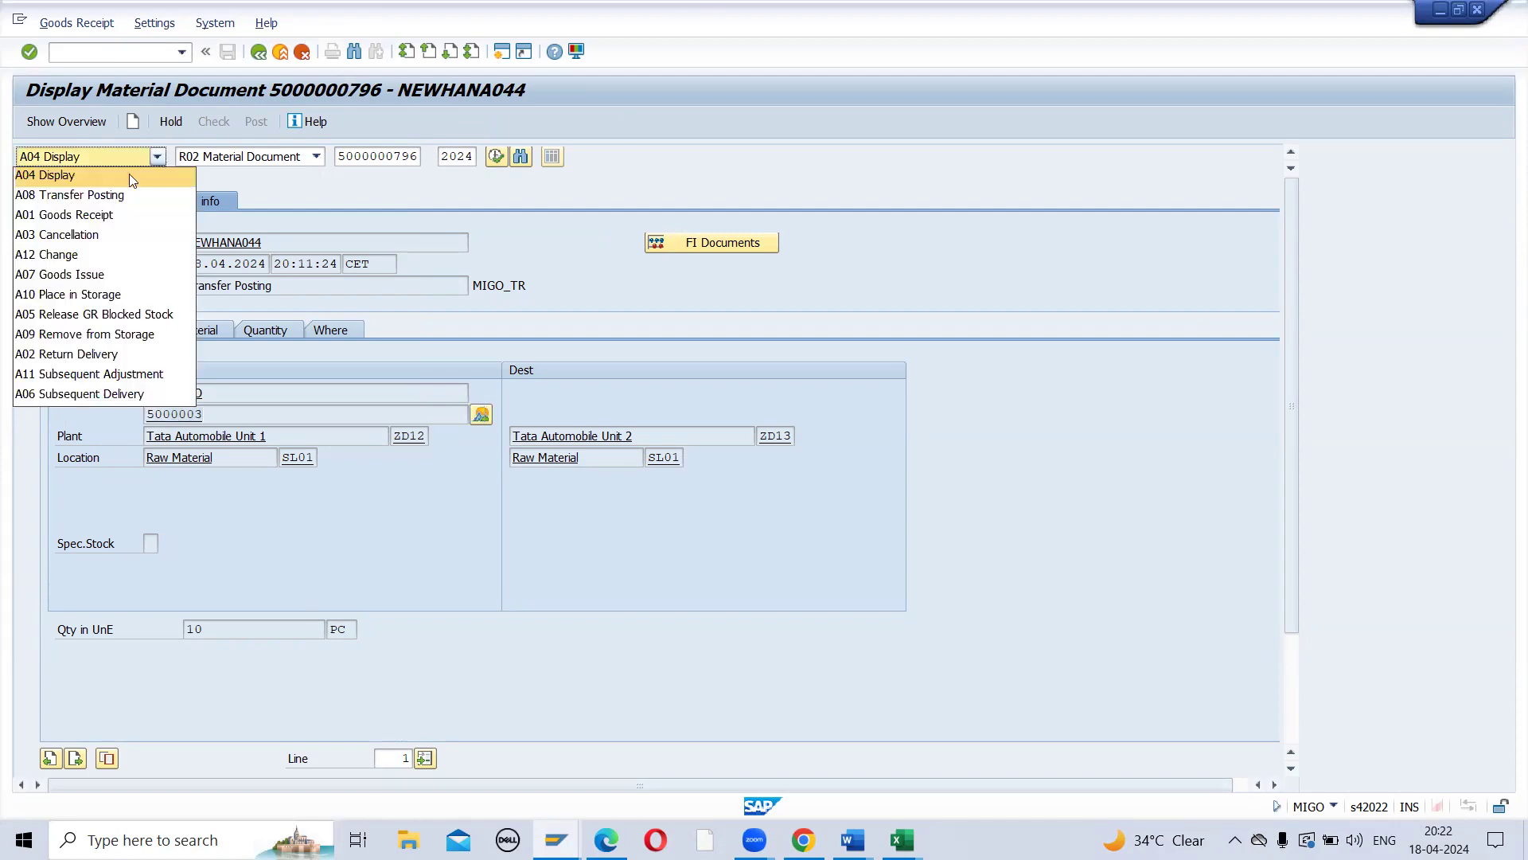
click(64, 194)
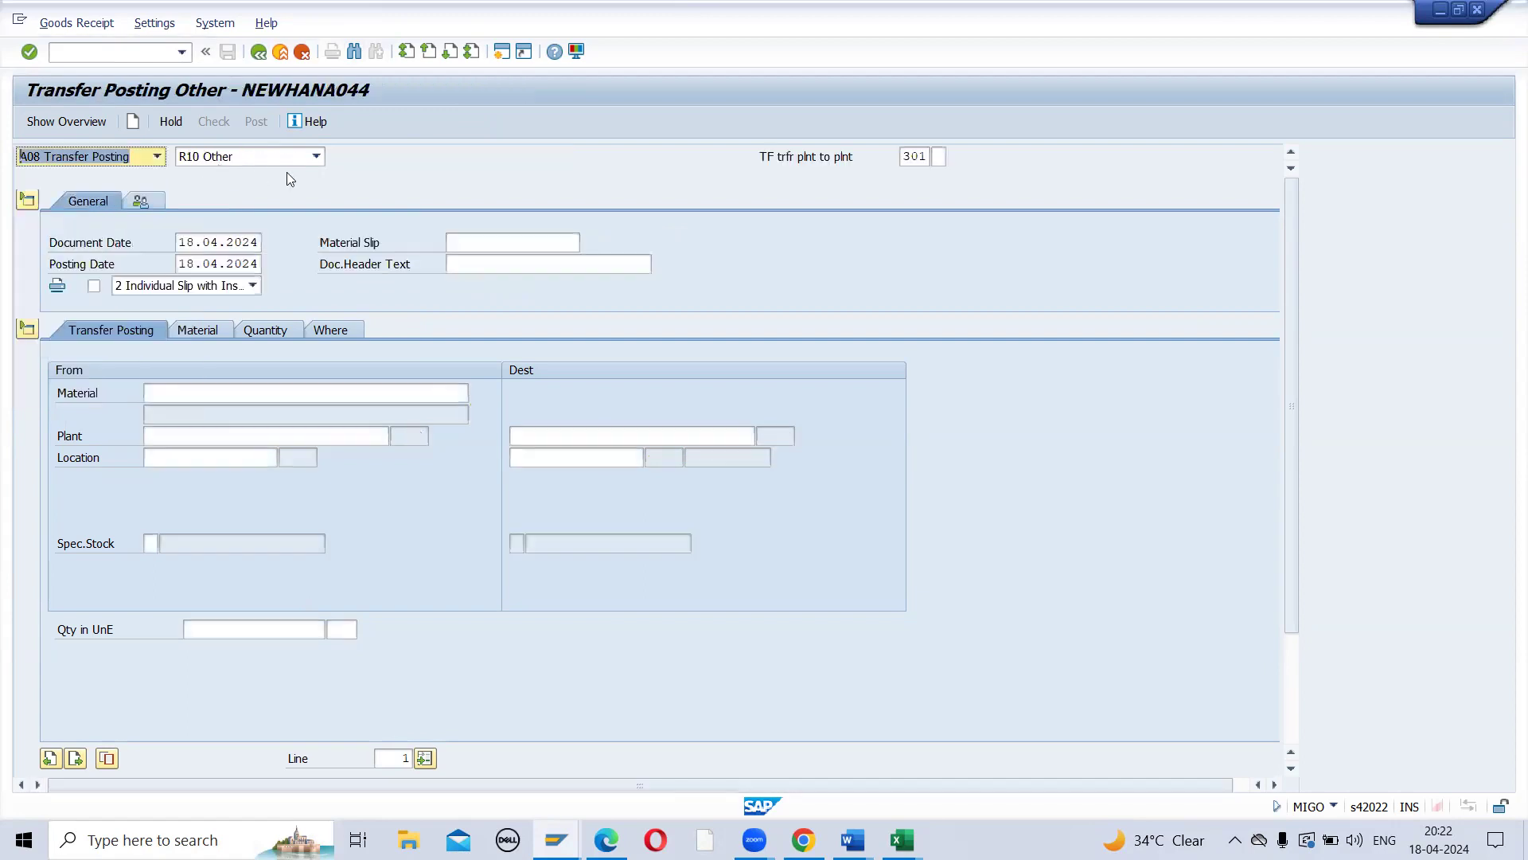
click(940, 156)
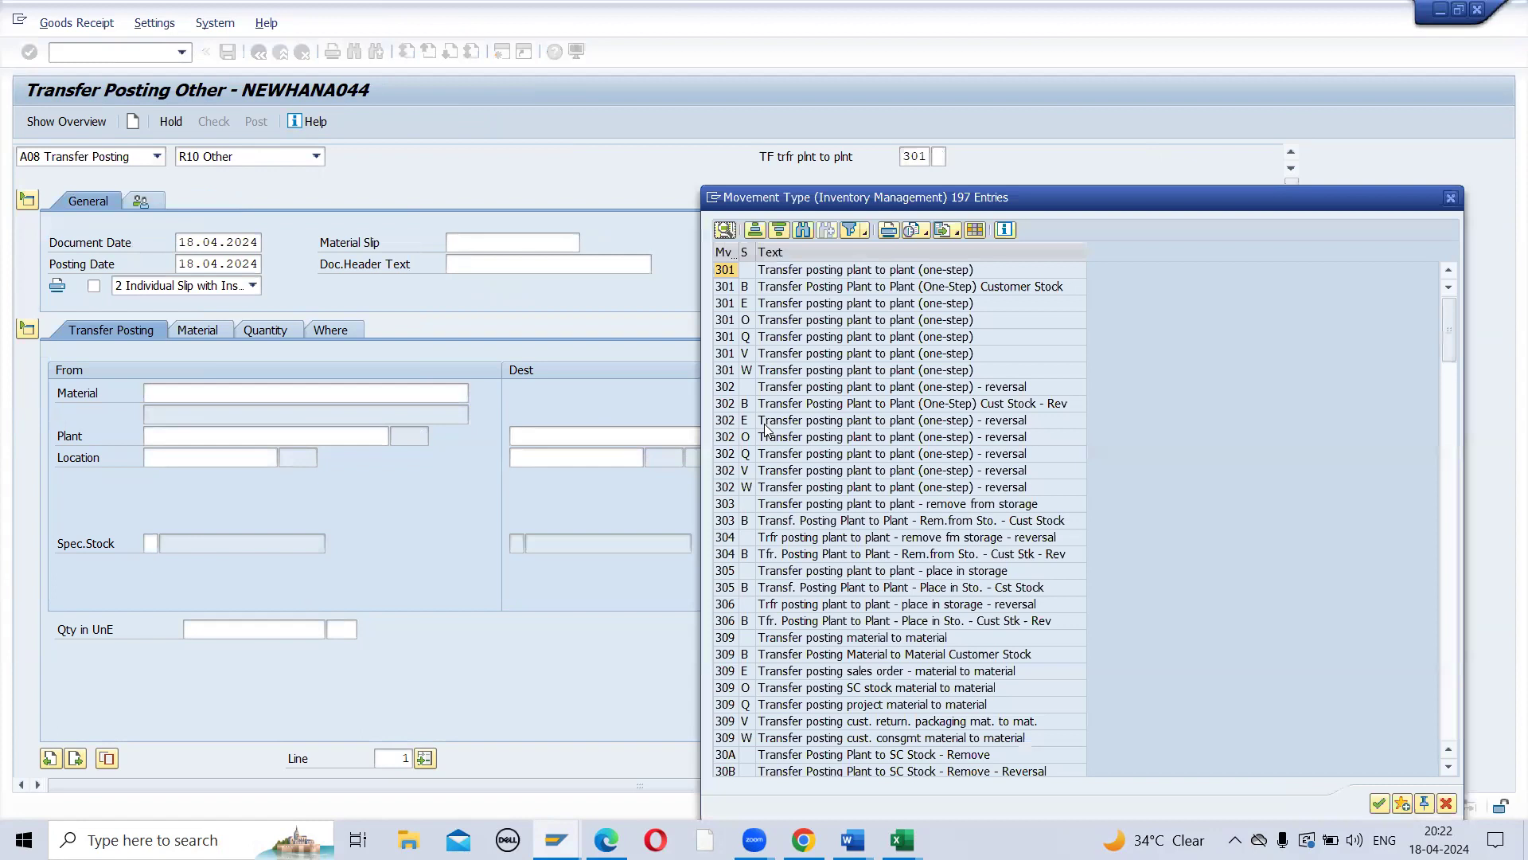
click(725, 507)
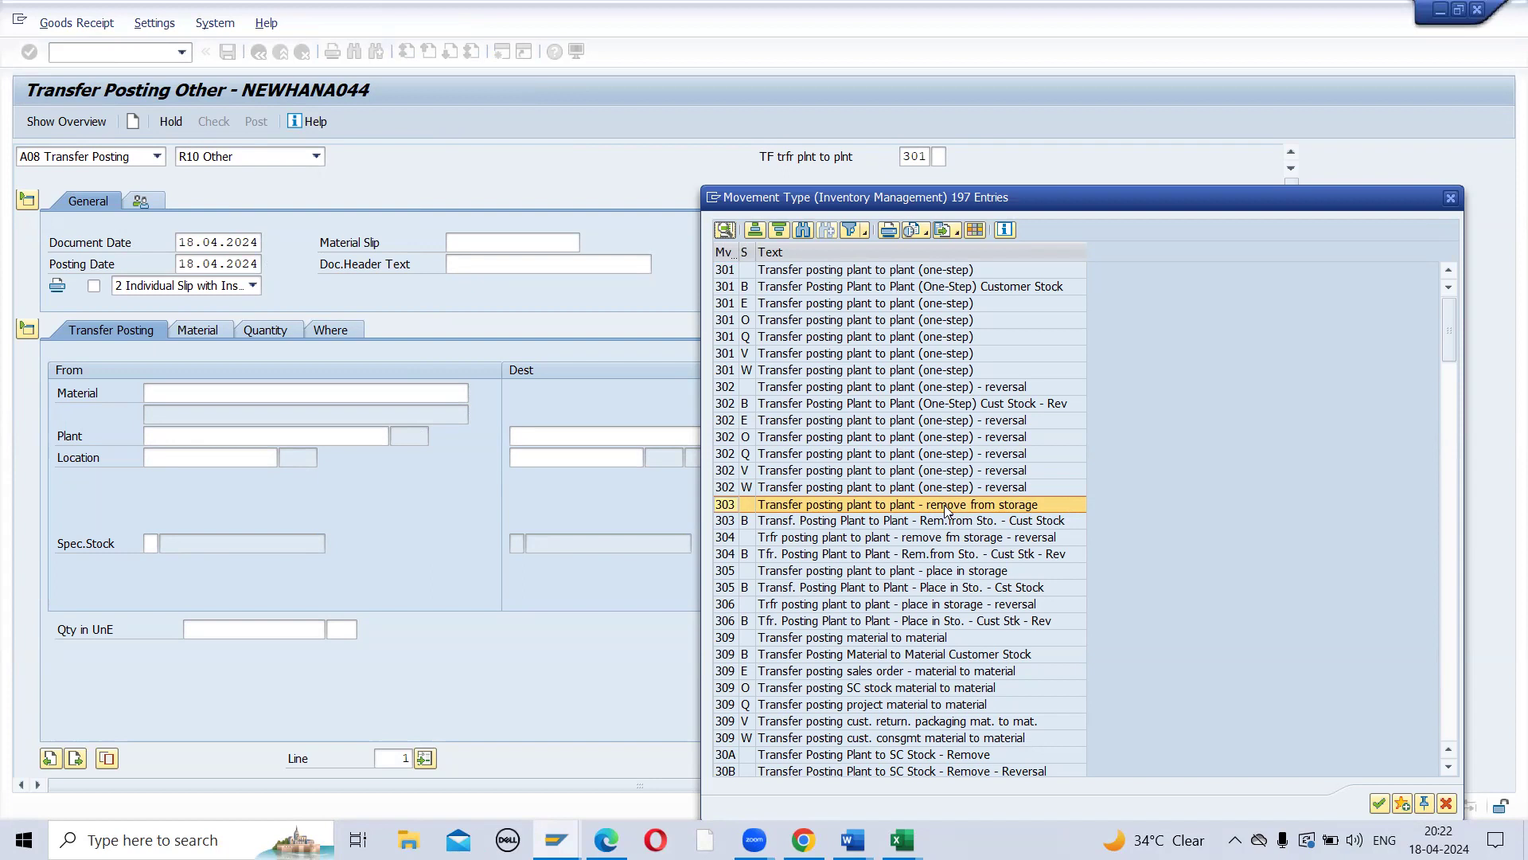
double_click(721, 506)
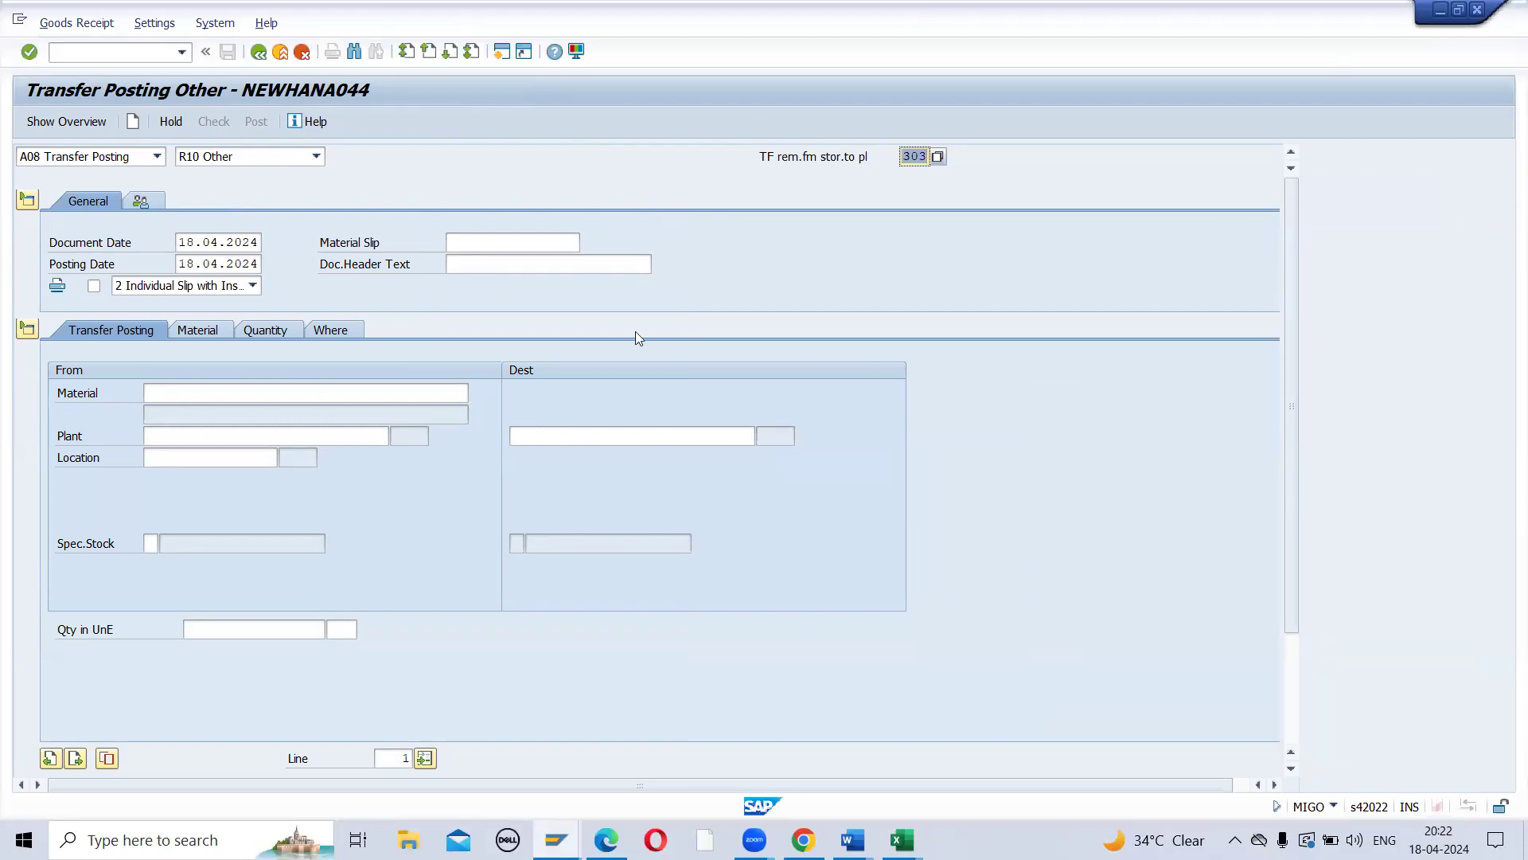
click(529, 434)
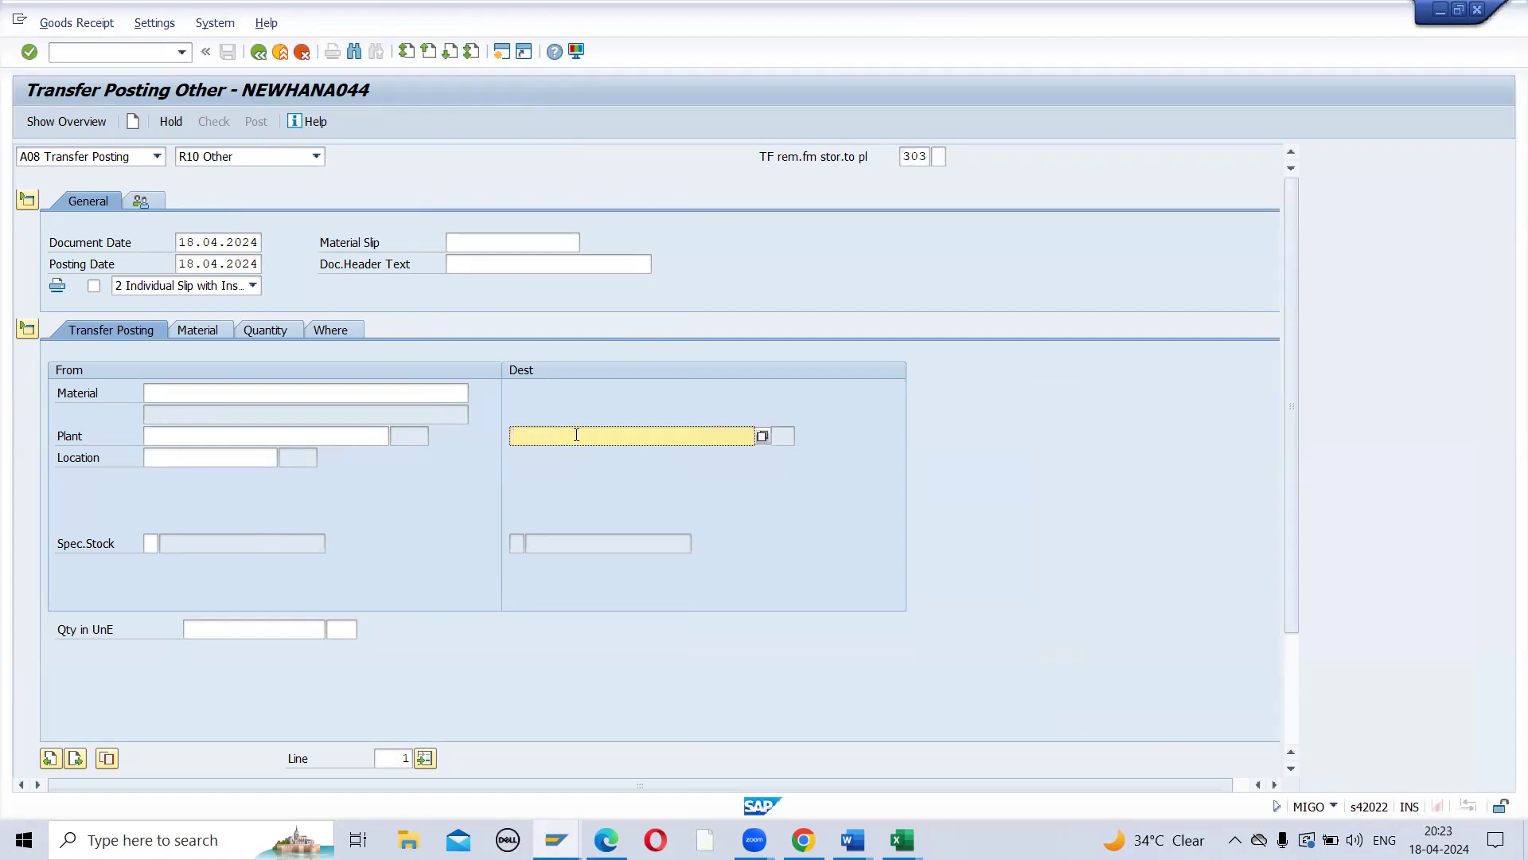
click(218, 434)
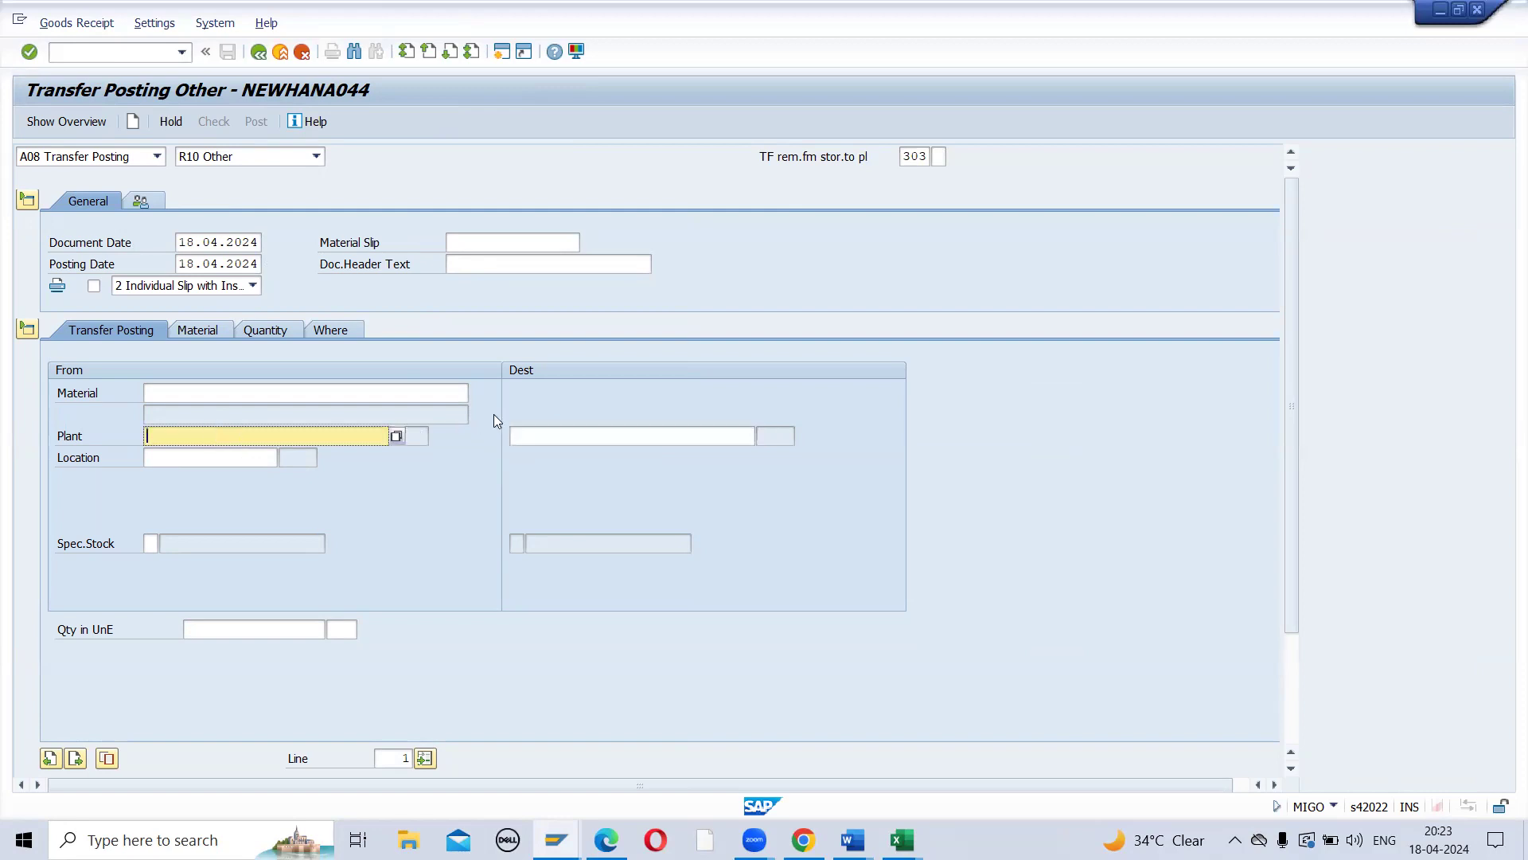
click(545, 434)
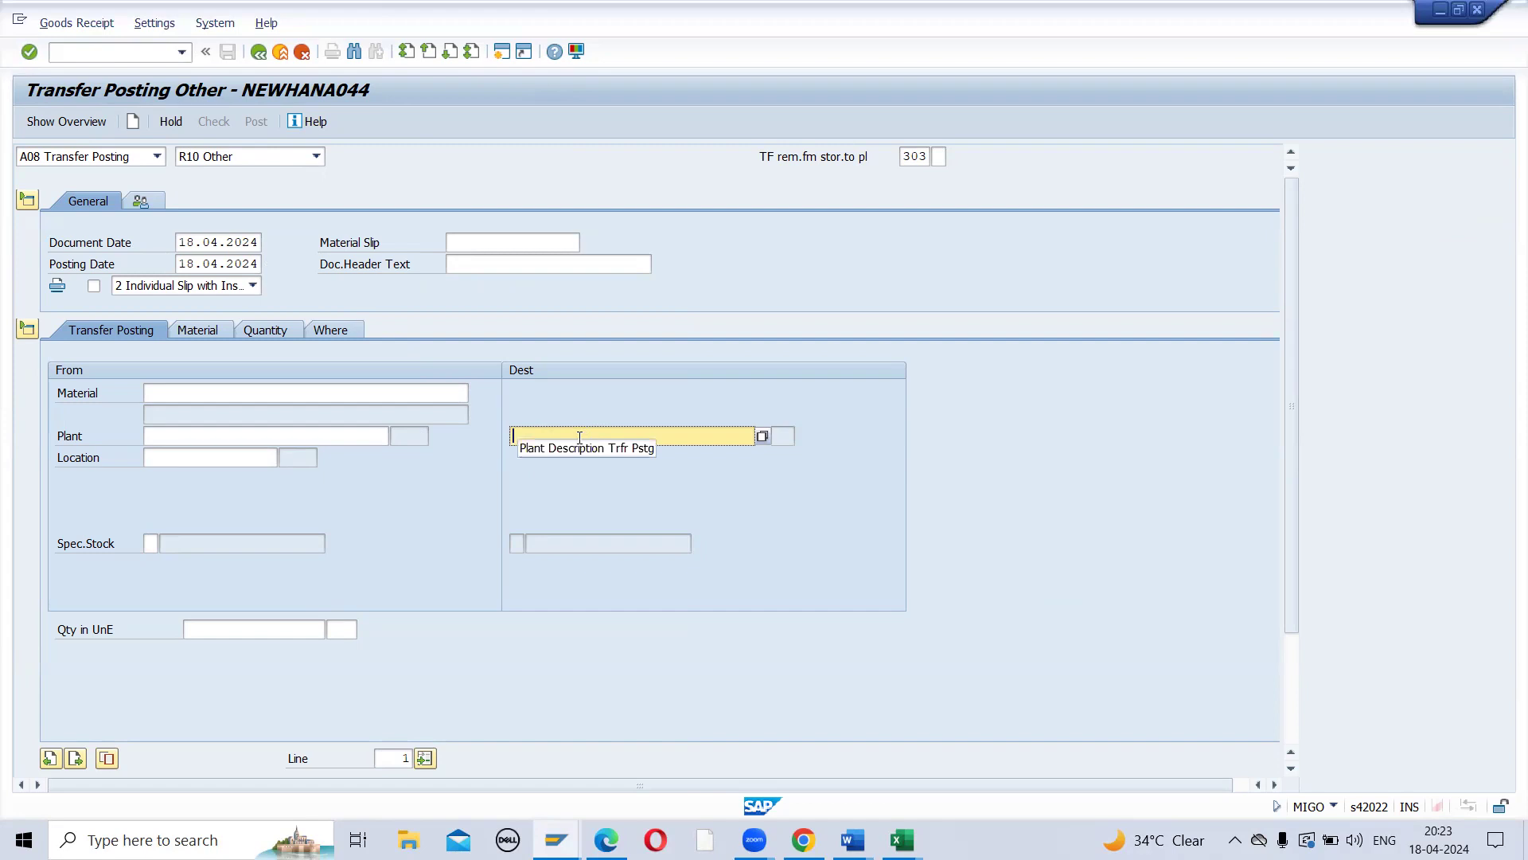
Step: Enter material 5000003, issuing plant ZD12 with storage location SL01, destination plant ZD13 and quantity 10 PC, and validate the entries
click(201, 396)
click(179, 412)
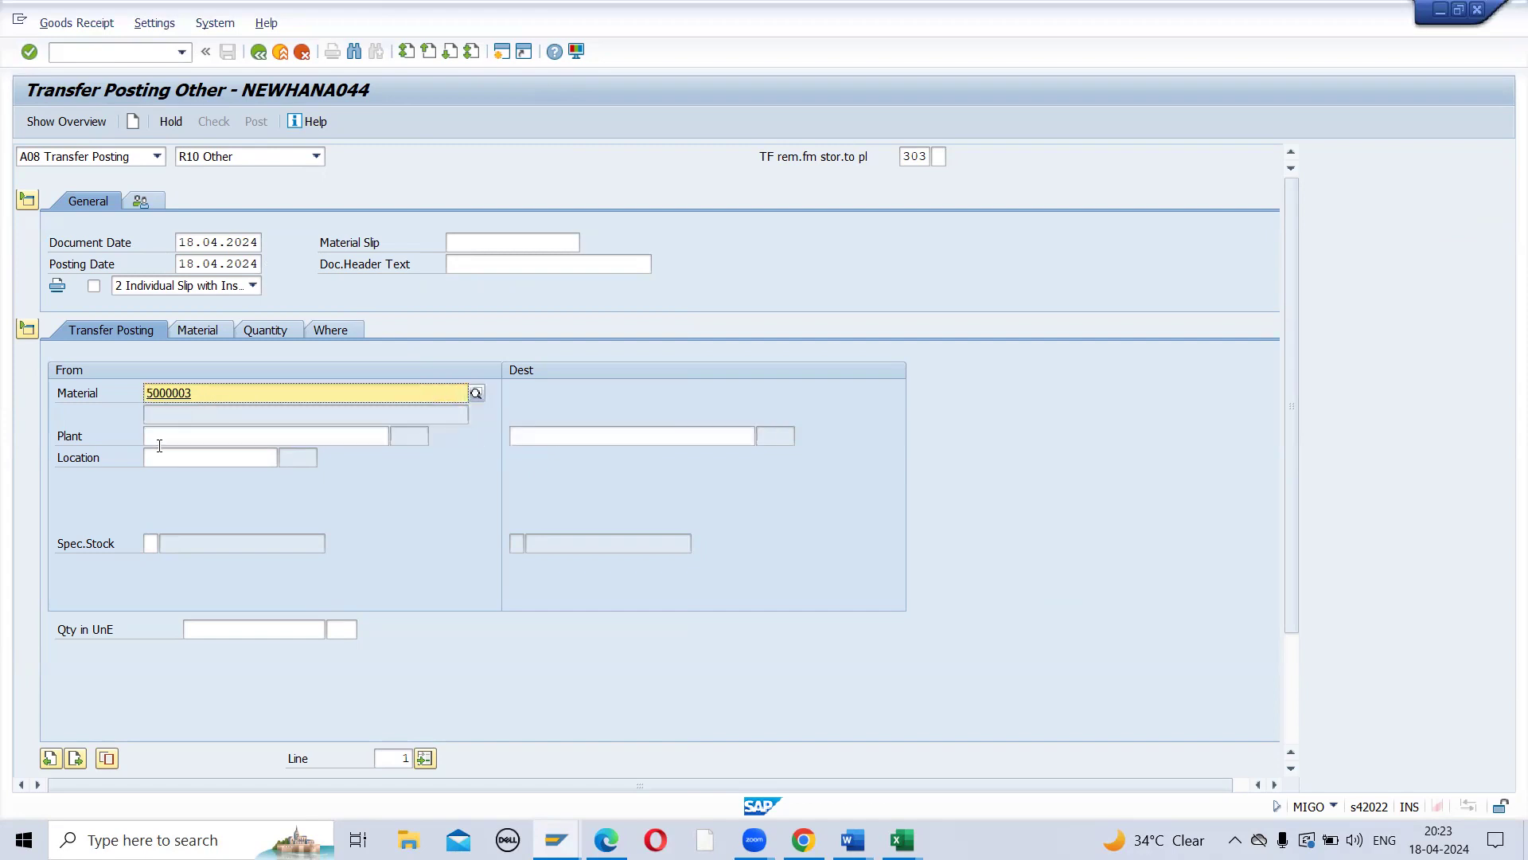
click(160, 446)
click(149, 460)
click(150, 460)
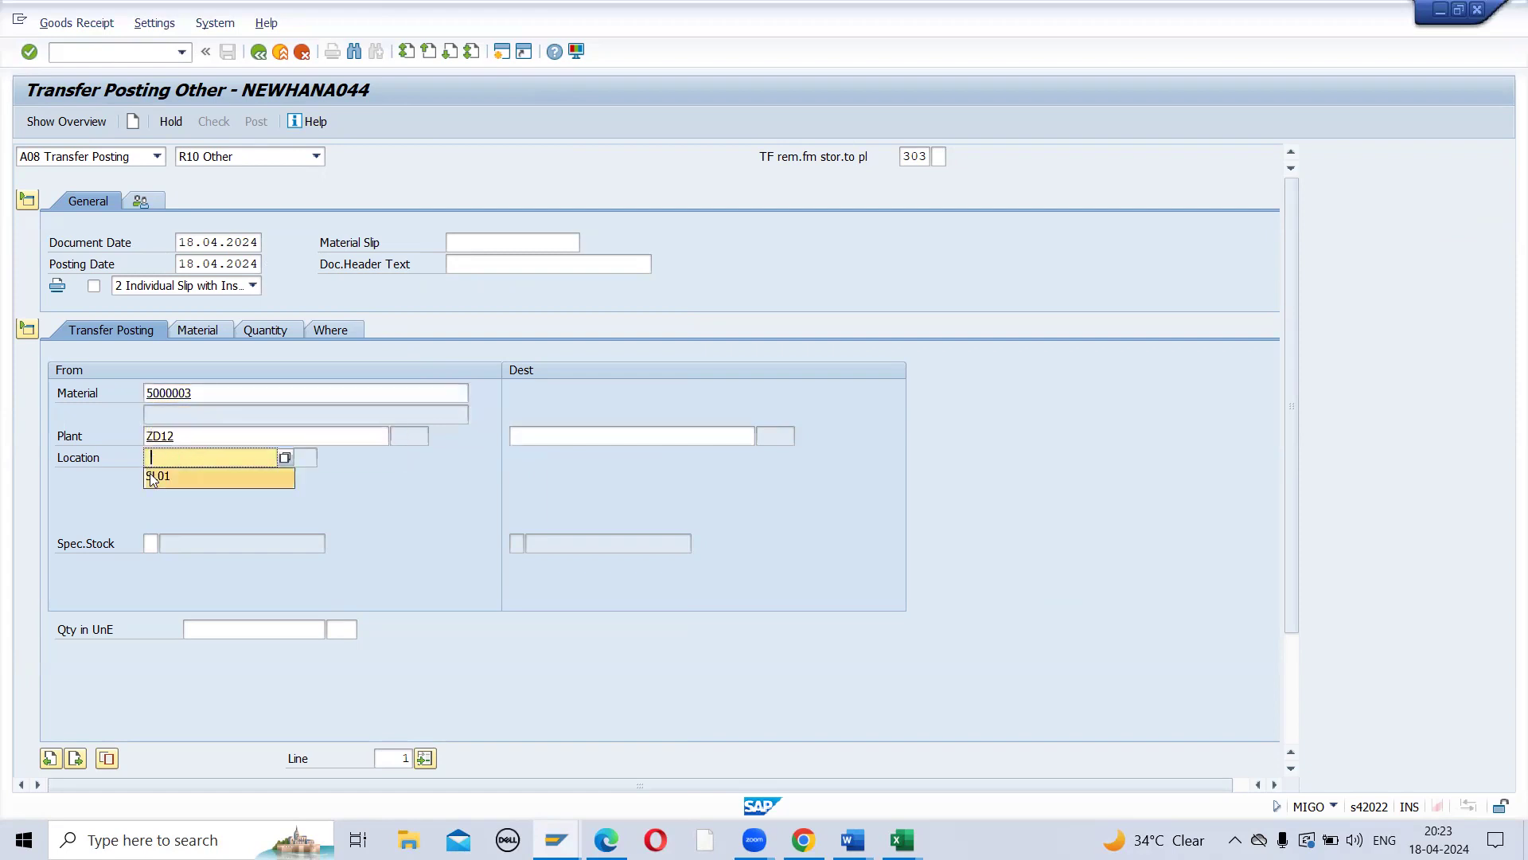
click(151, 477)
click(583, 436)
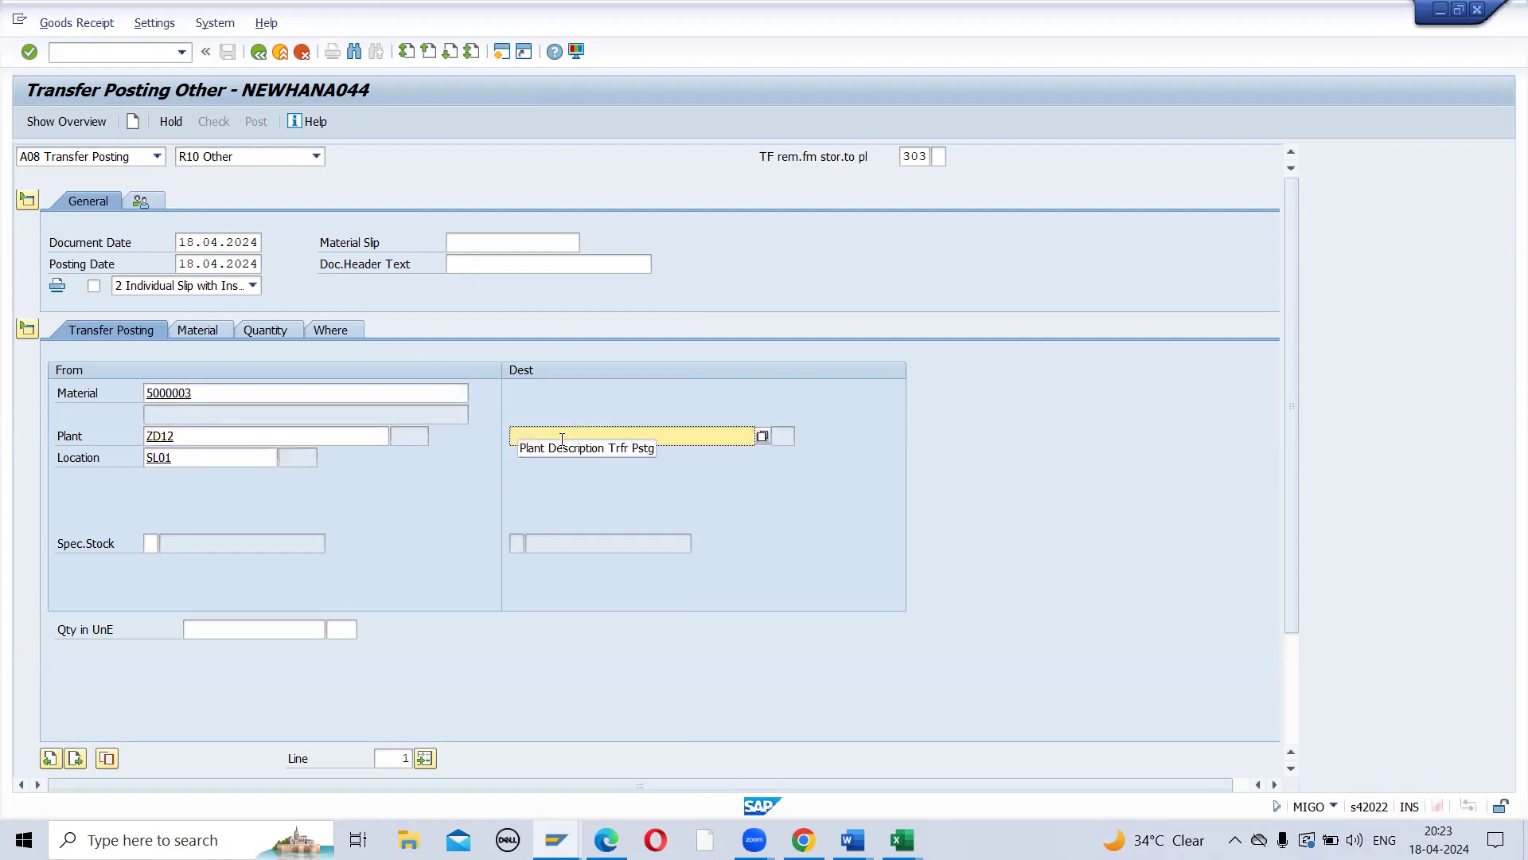
click(533, 453)
click(195, 629)
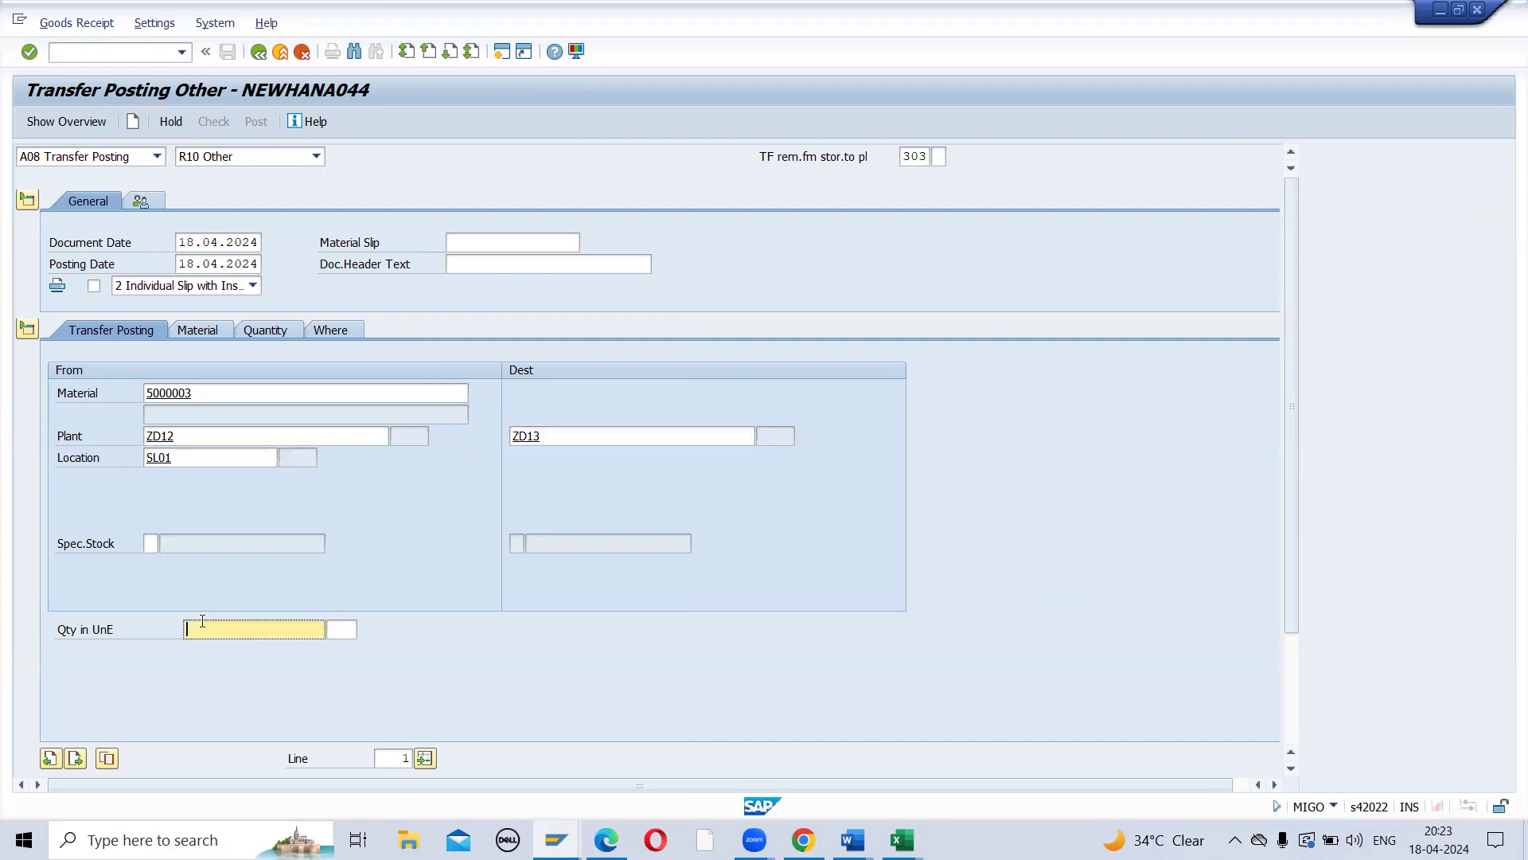
click(195, 655)
key(Return)
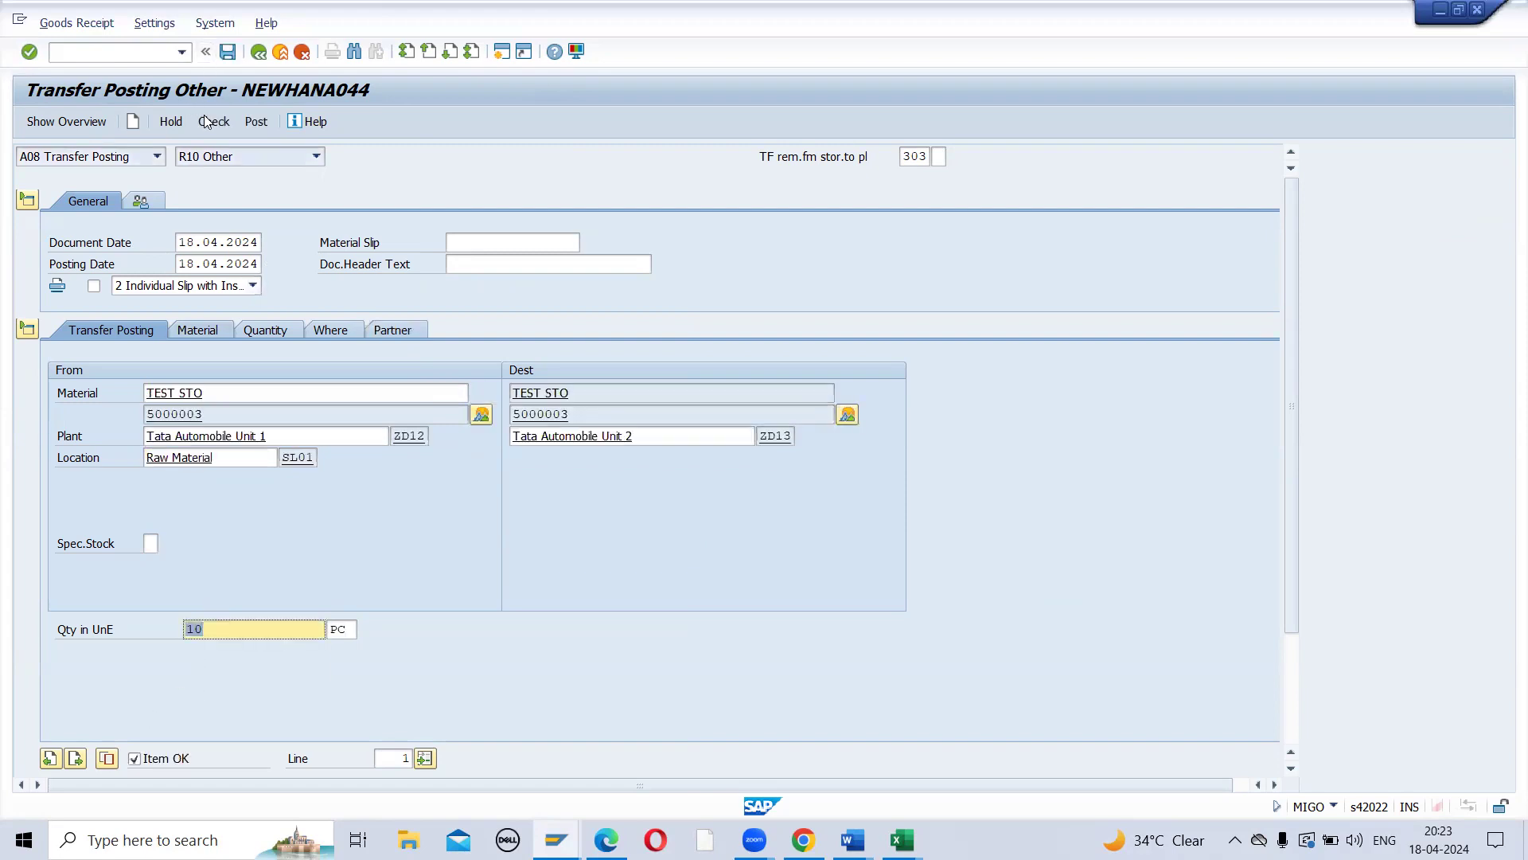
Step: Check and post the removal from storage, and refresh the stock overview of material 5000003
click(217, 123)
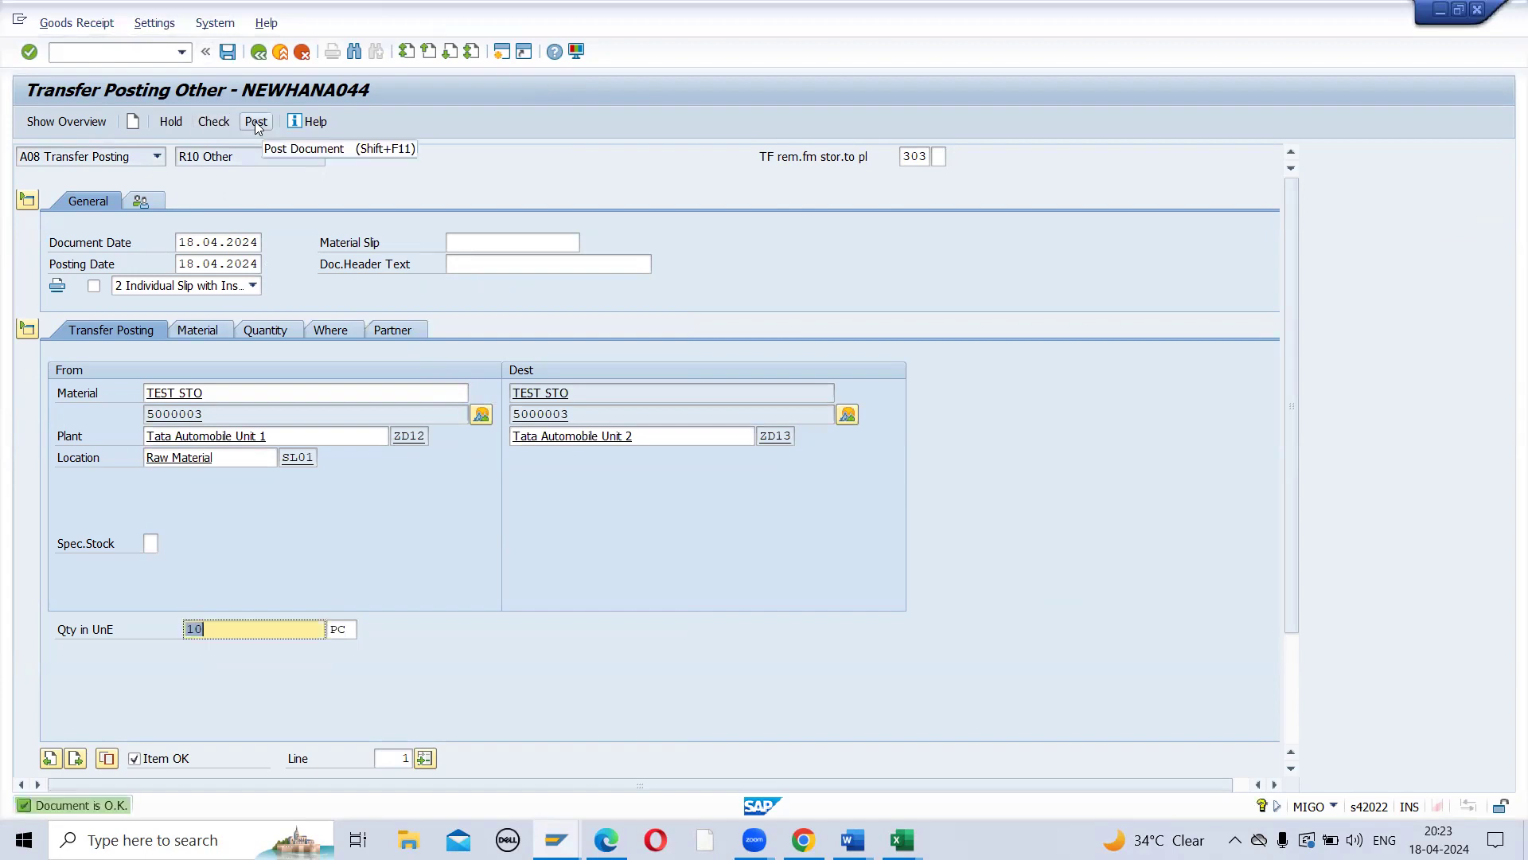
click(254, 121)
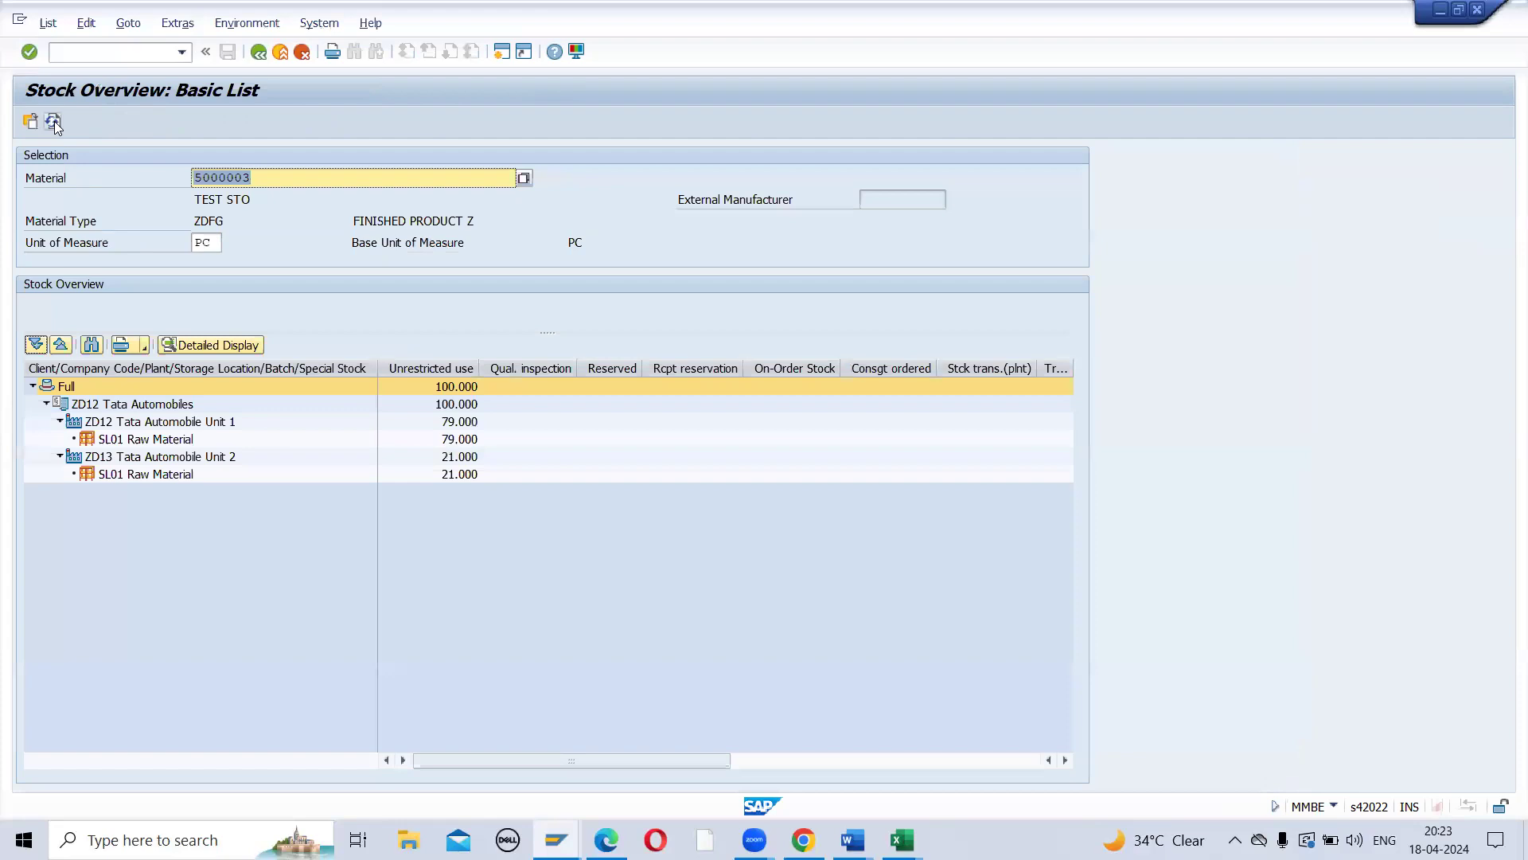
click(54, 122)
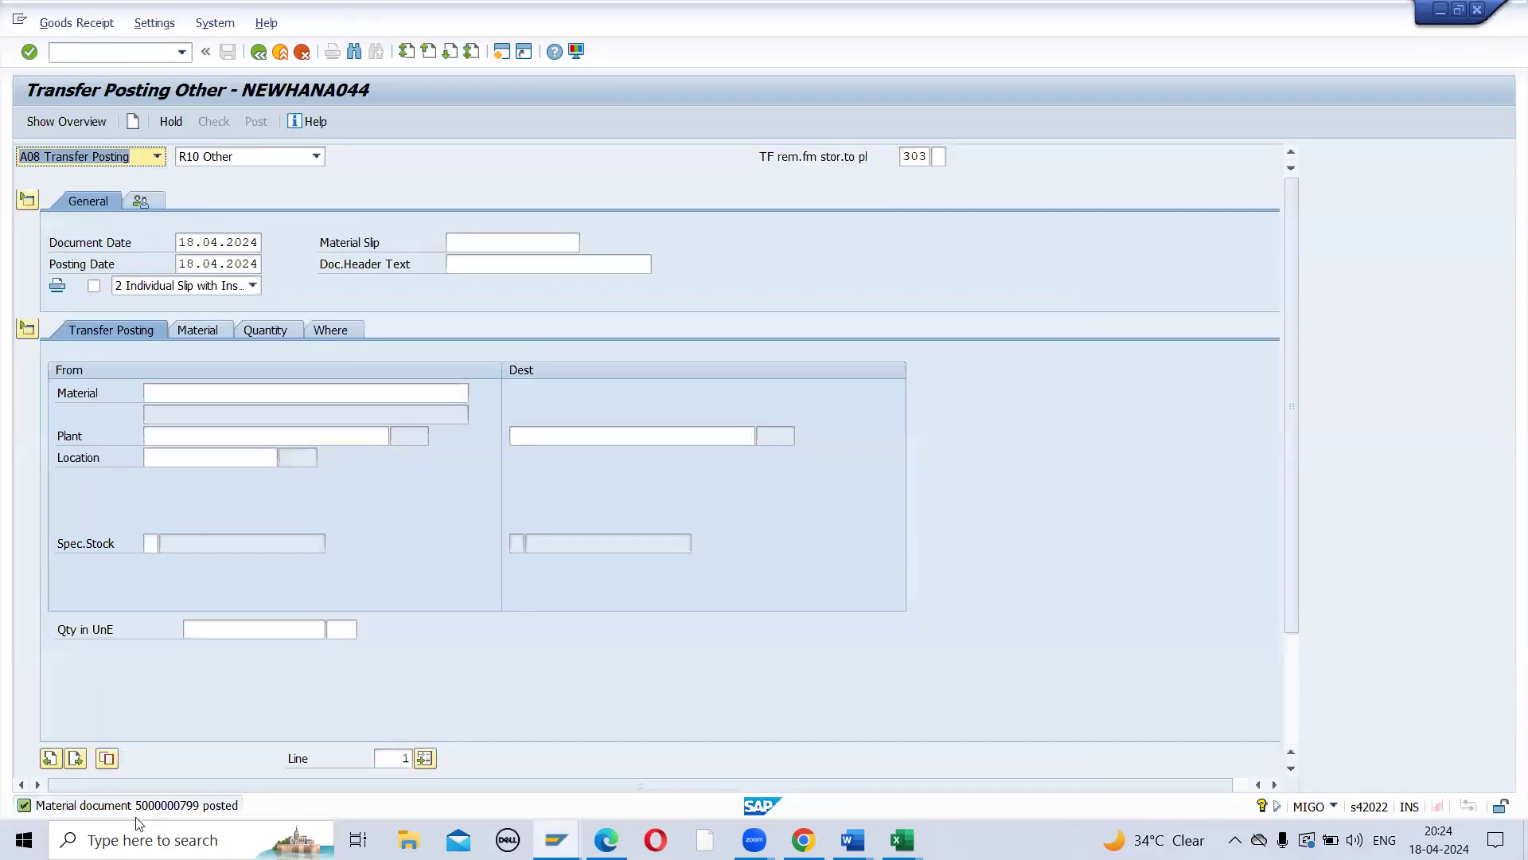
Step: Open the details of the posting message, select the material document number in it and close the details
click(156, 806)
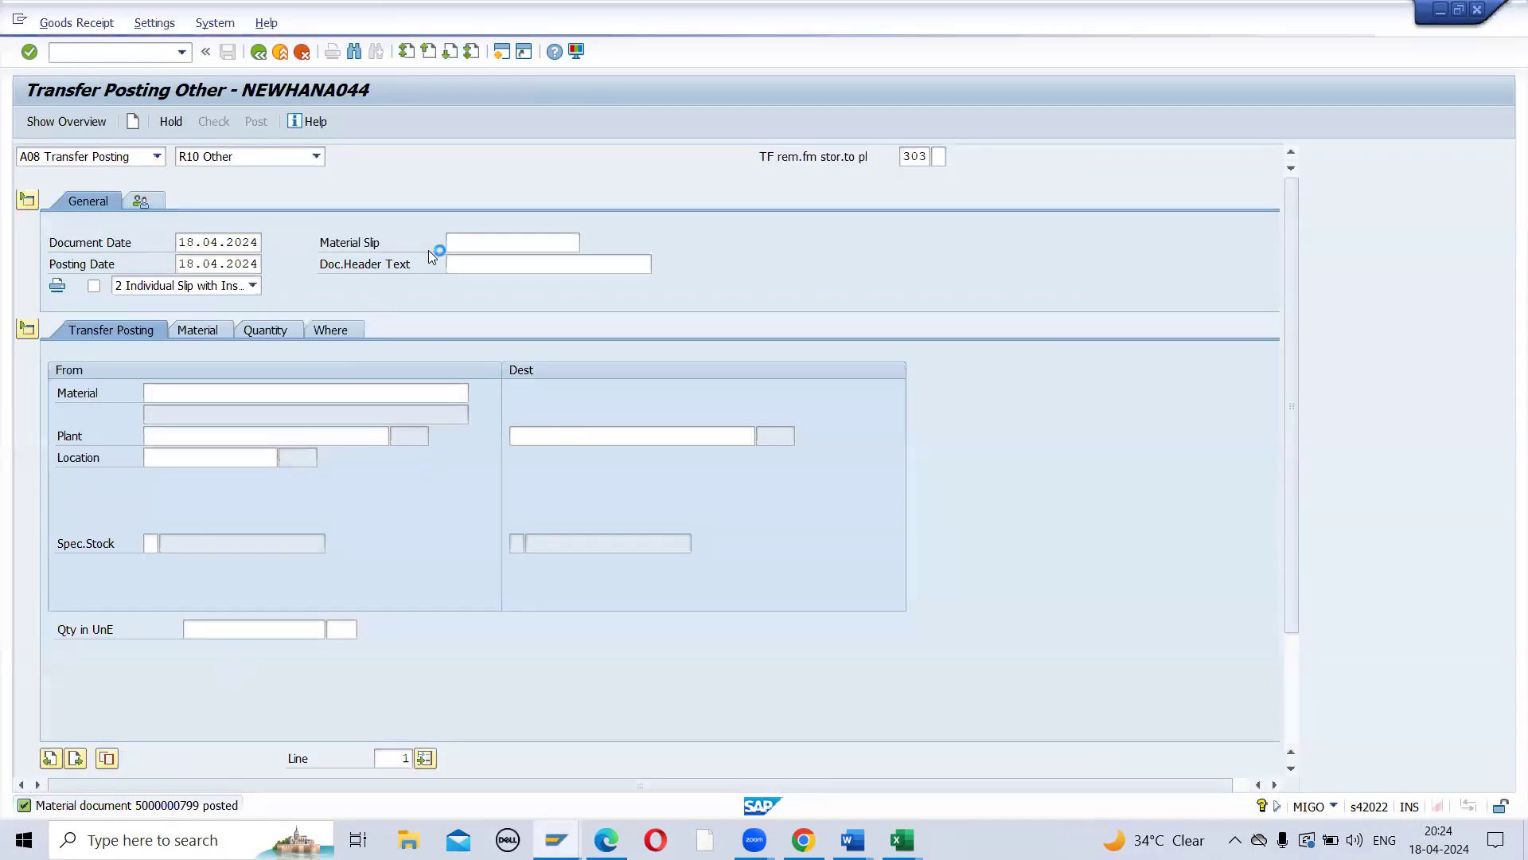
double_click(232, 121)
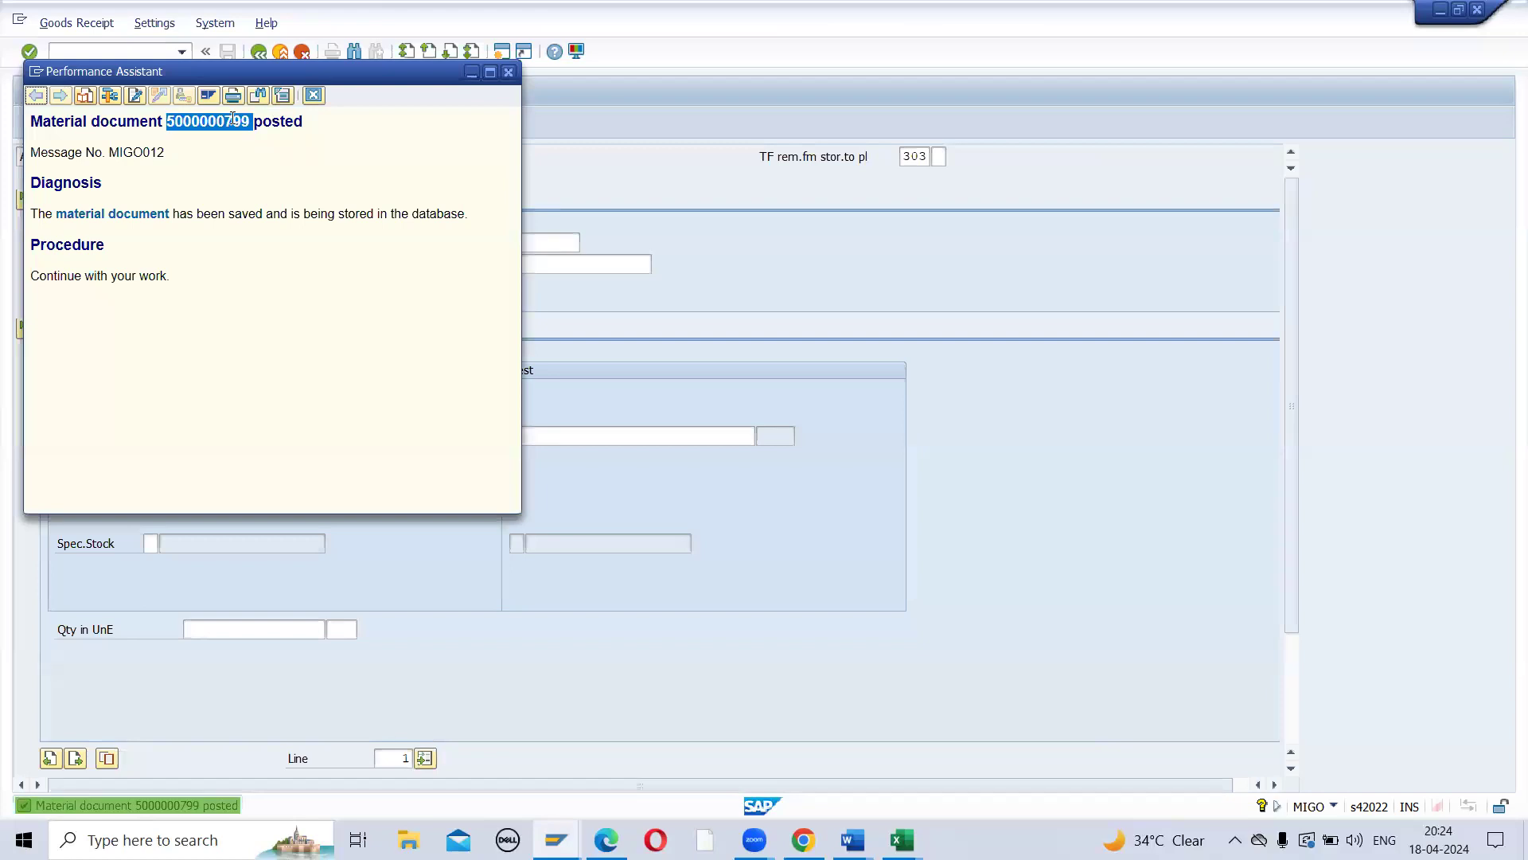
click(313, 95)
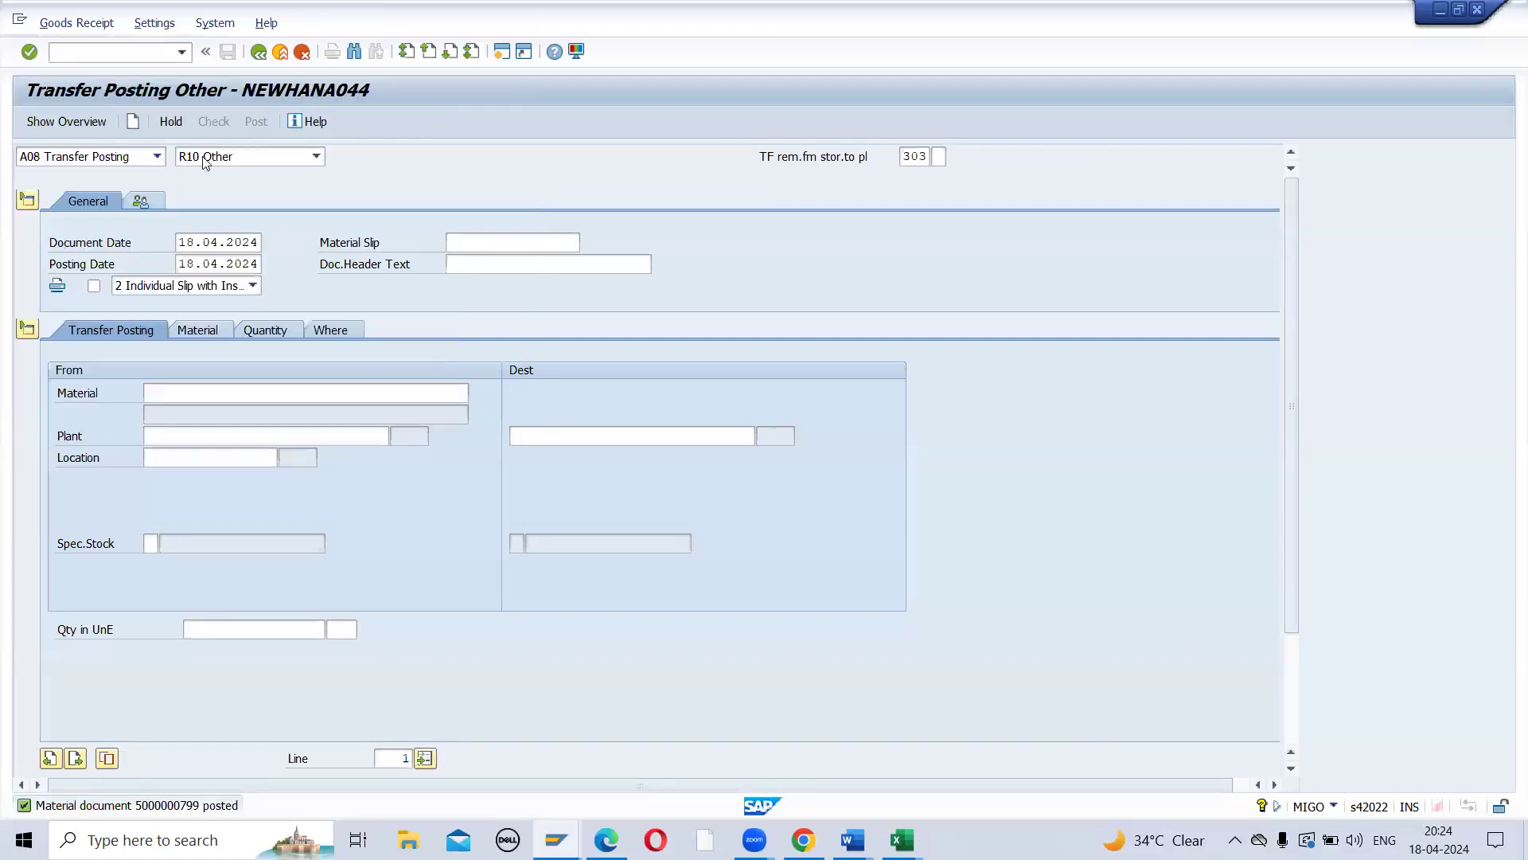
Step: Switch to Place in Storage with reference to Material Document and load the document of the posted removal
click(161, 158)
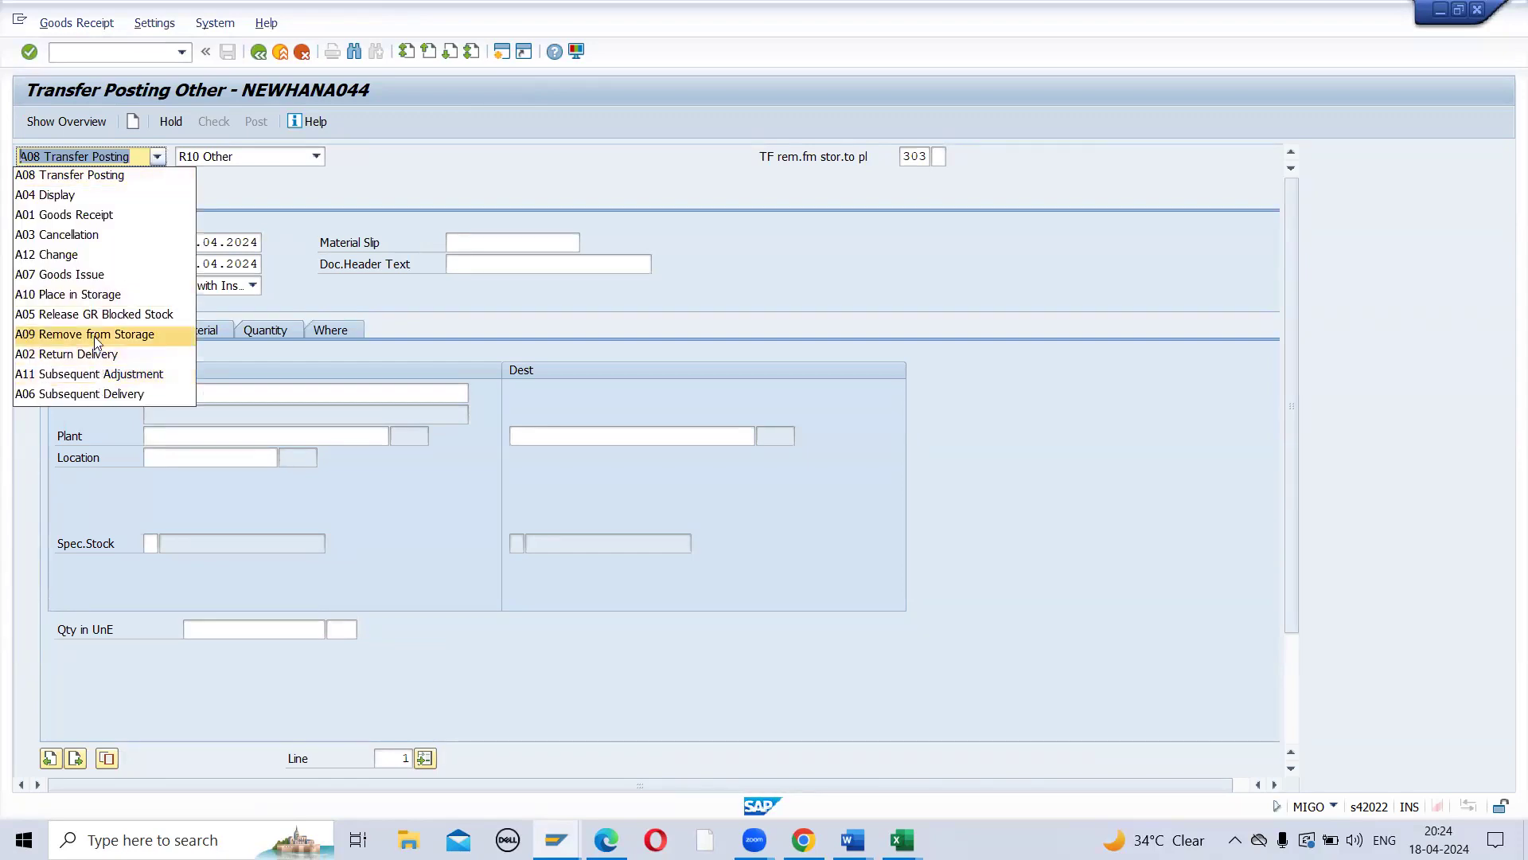
click(70, 295)
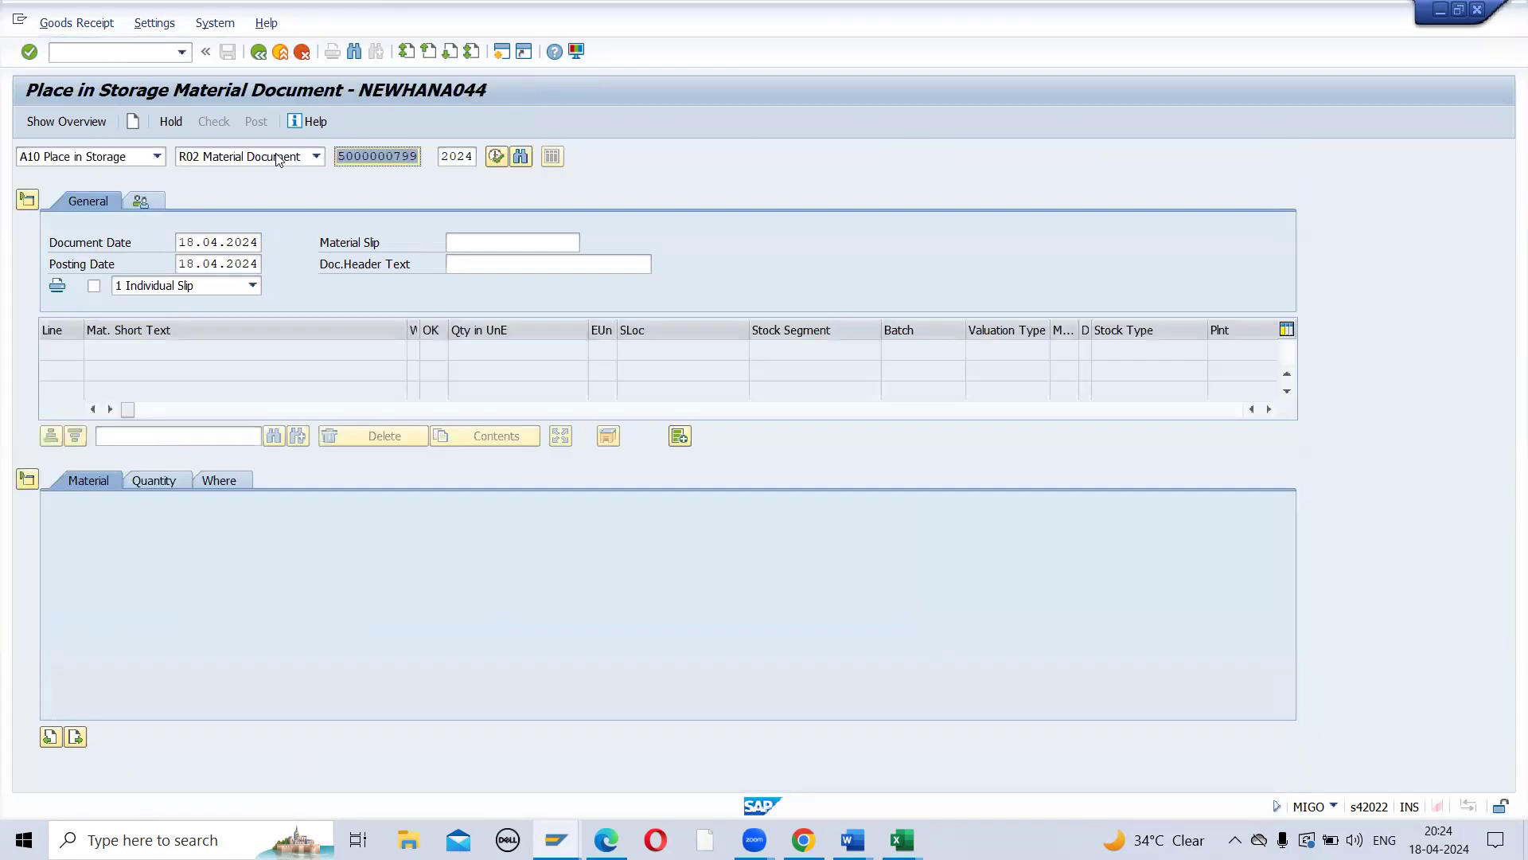
click(310, 156)
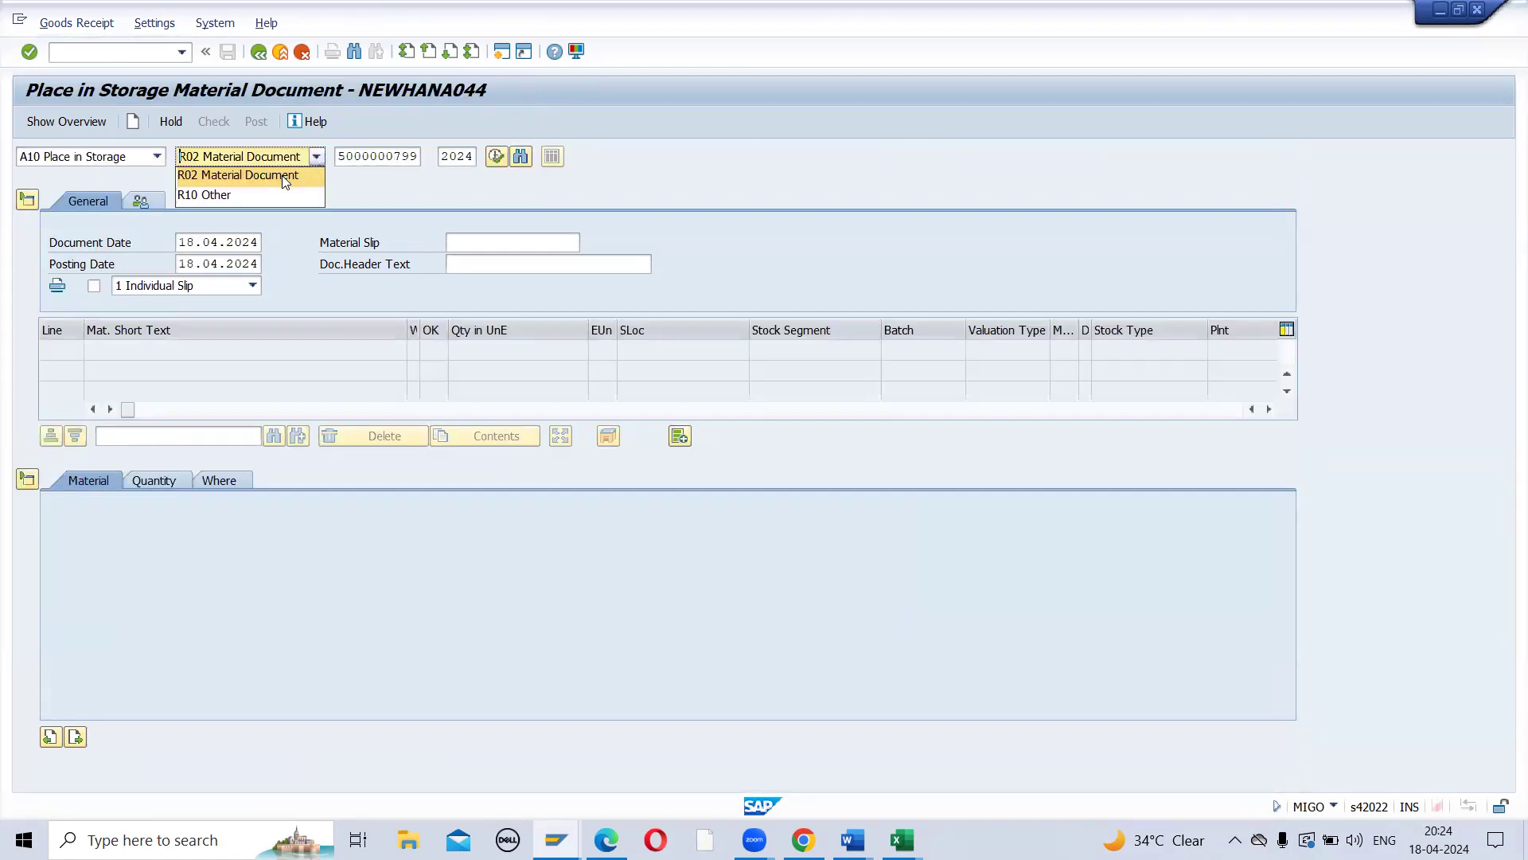
click(288, 172)
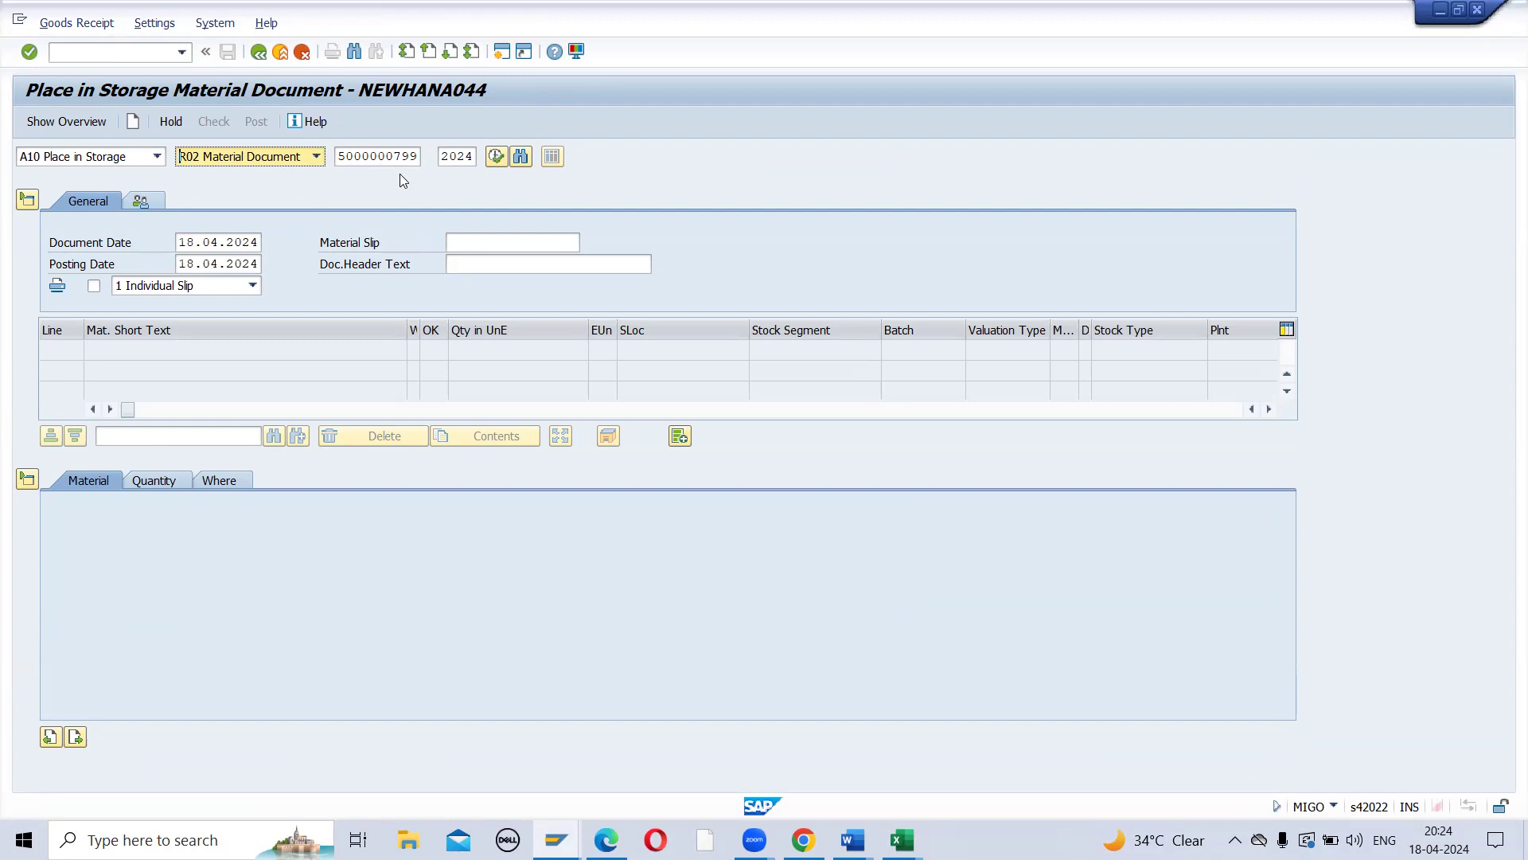
key(Return)
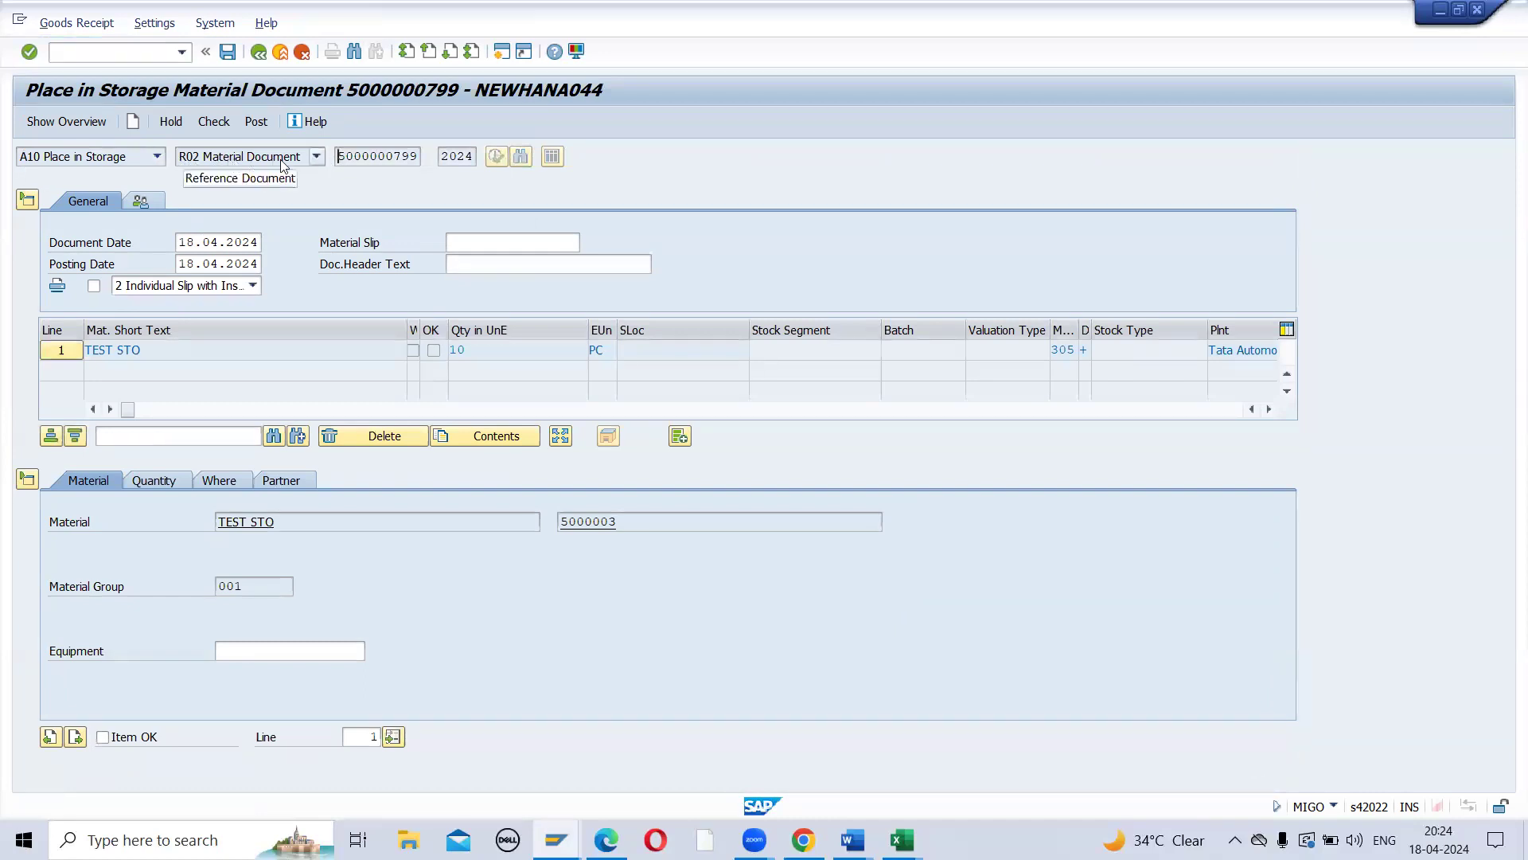
Step: Open the Material Document List transaction MB51 in a new session
click(94, 53)
text(/OMB5)
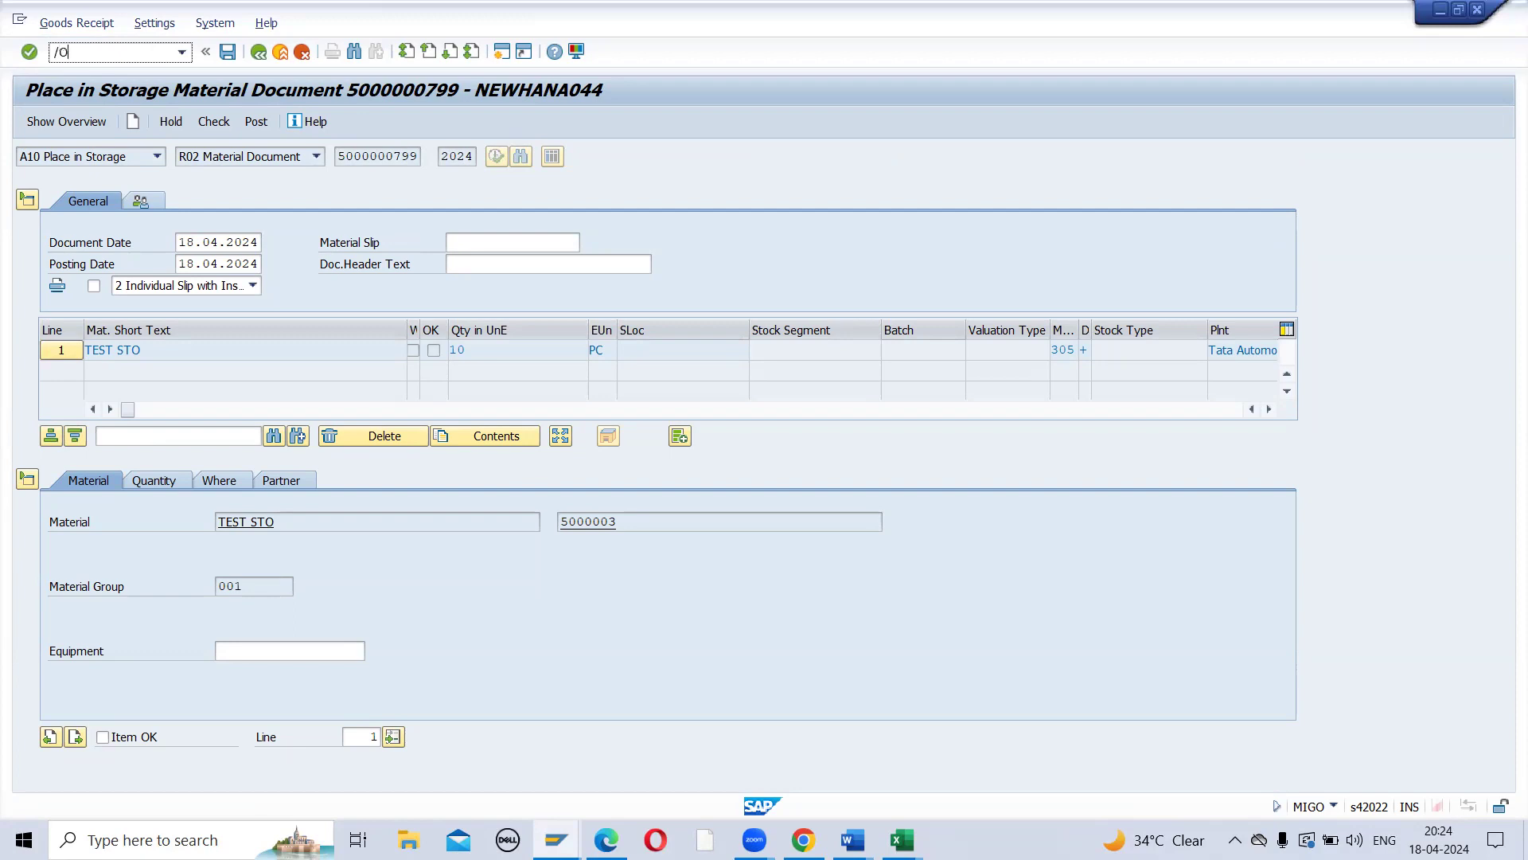
text(1)
key(Return)
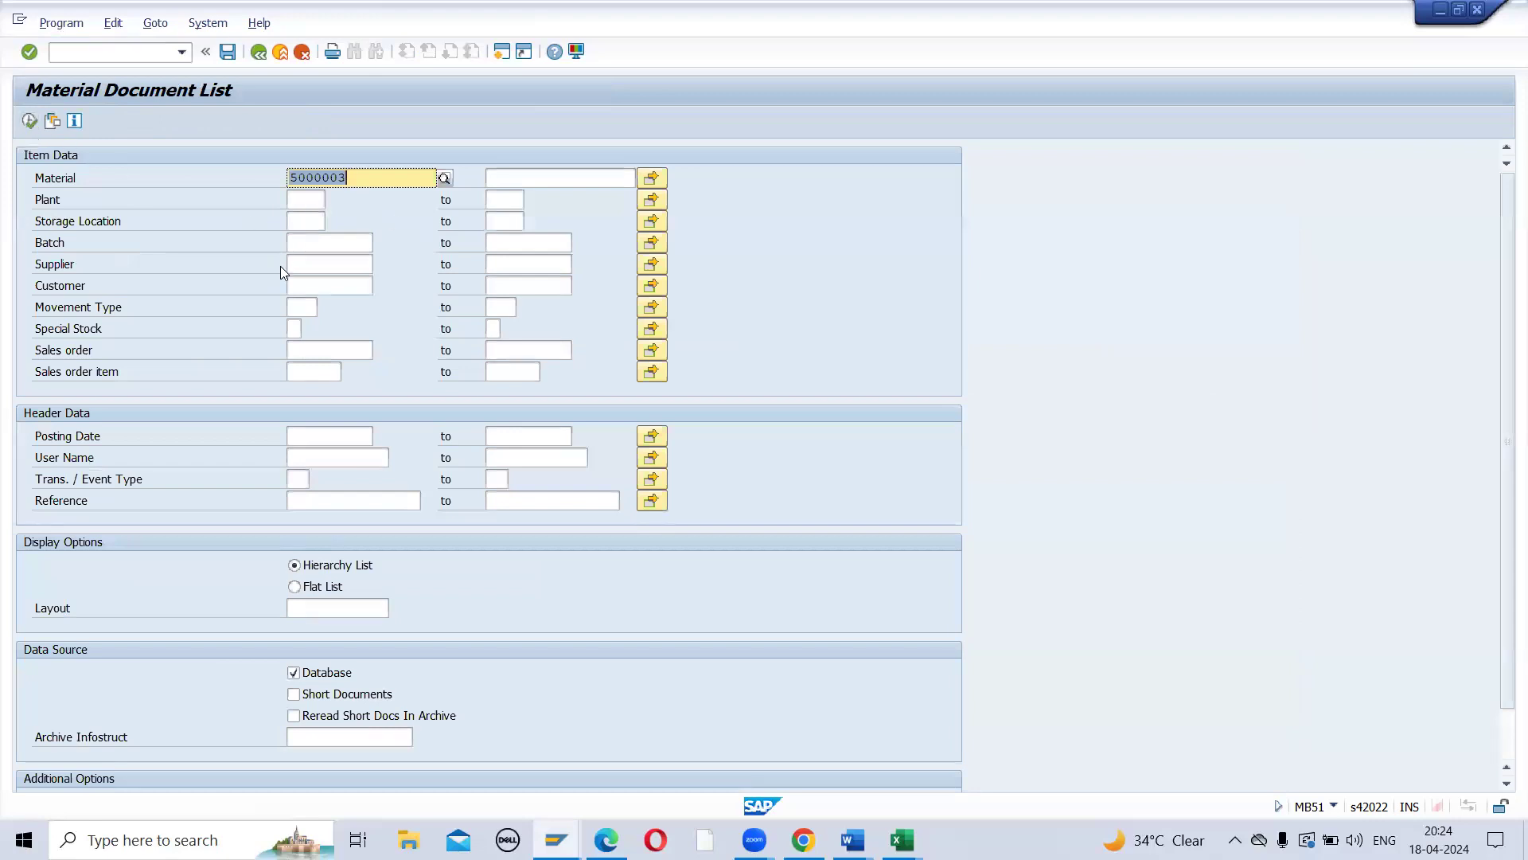
Step: List the documents of material 5000003 with movement type 303 and posting date 18.04.2024
click(303, 309)
text(303)
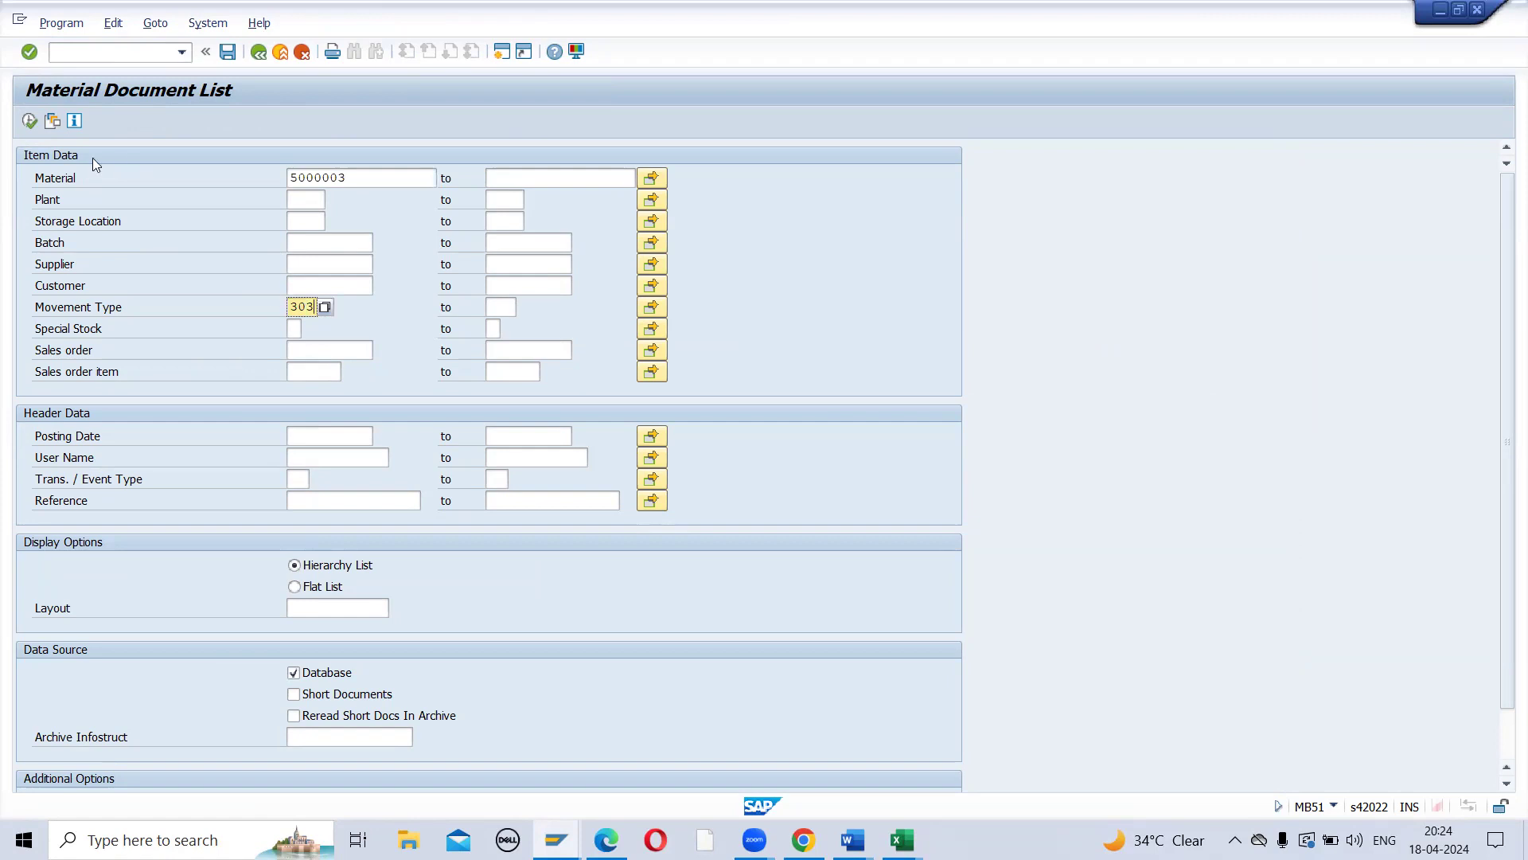
click(333, 437)
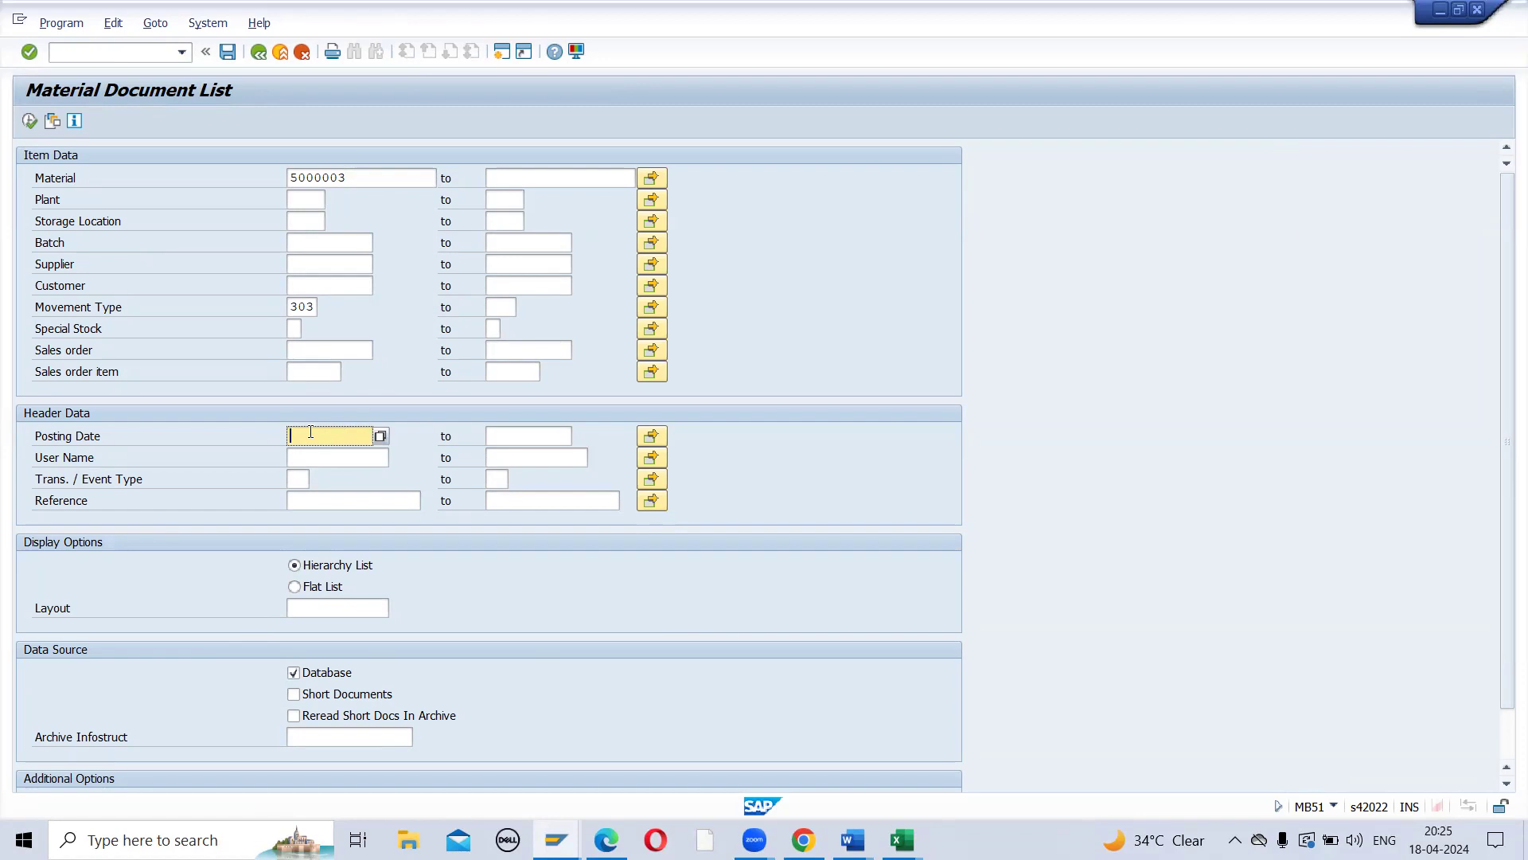
key(F4)
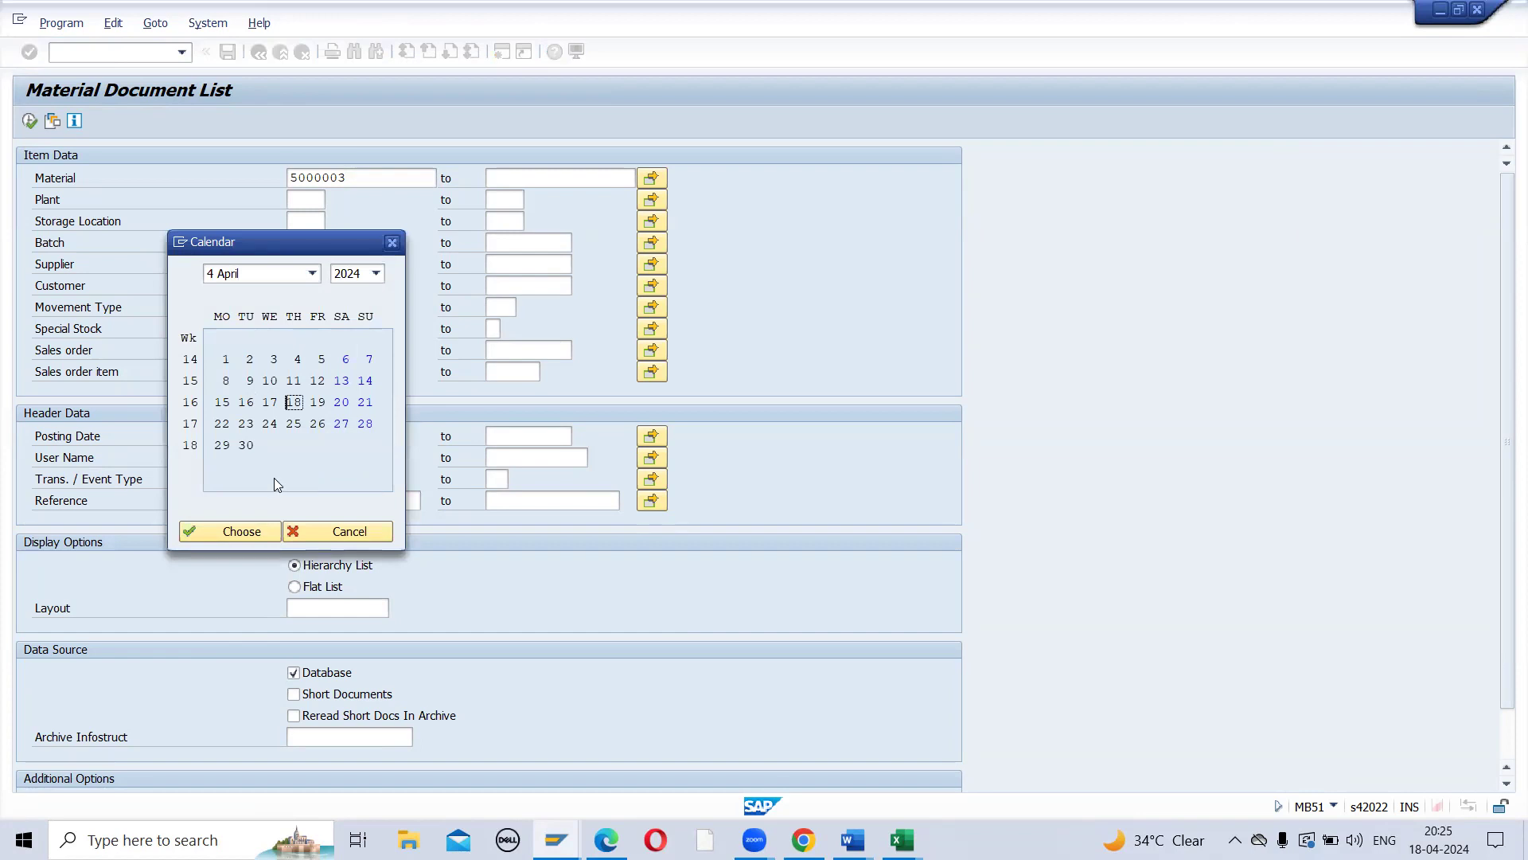
key(Return)
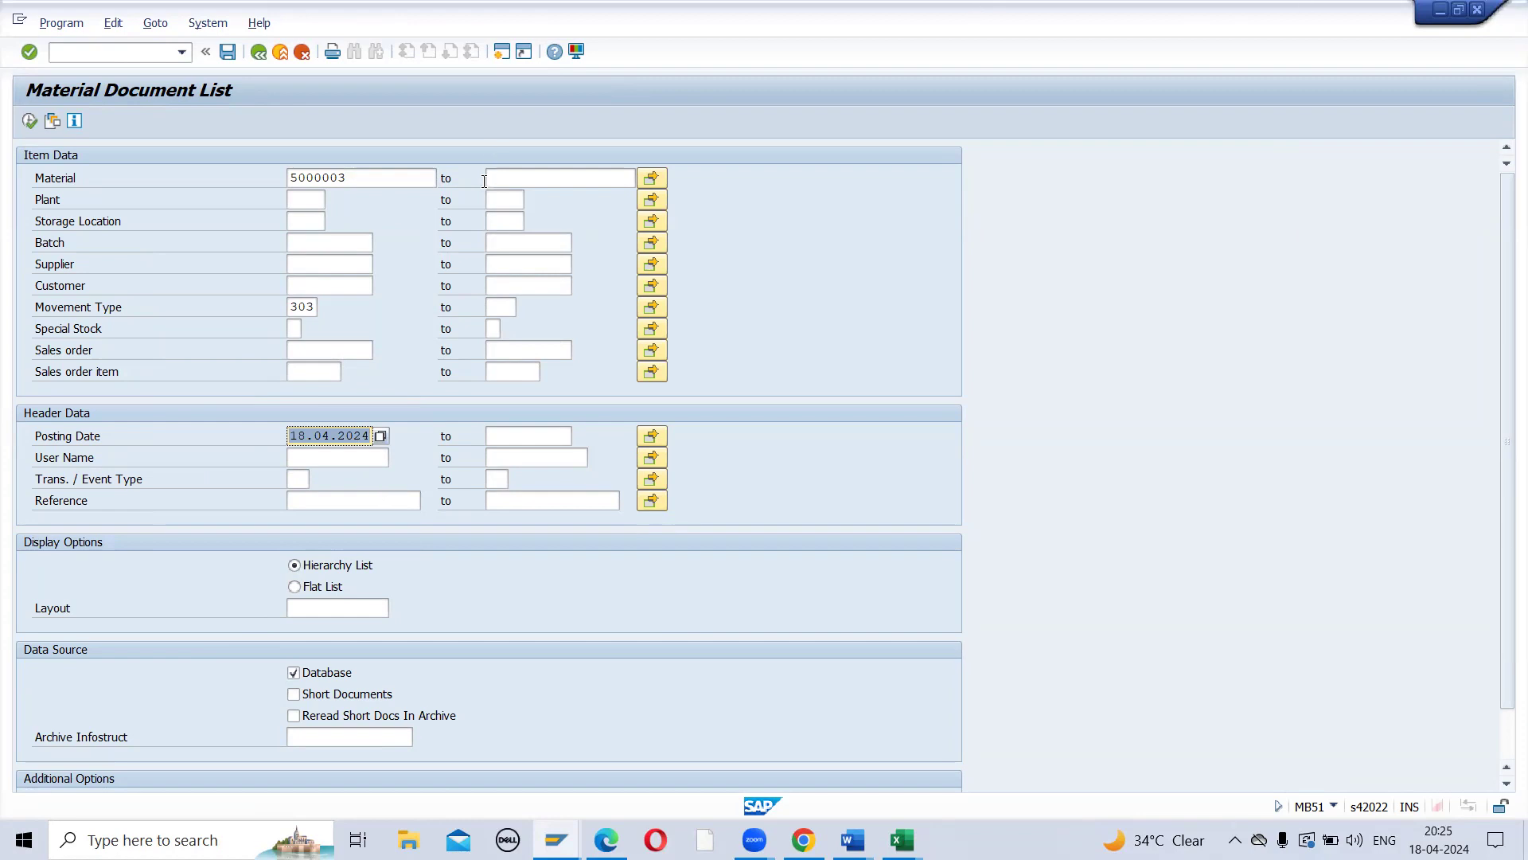
key(Delete)
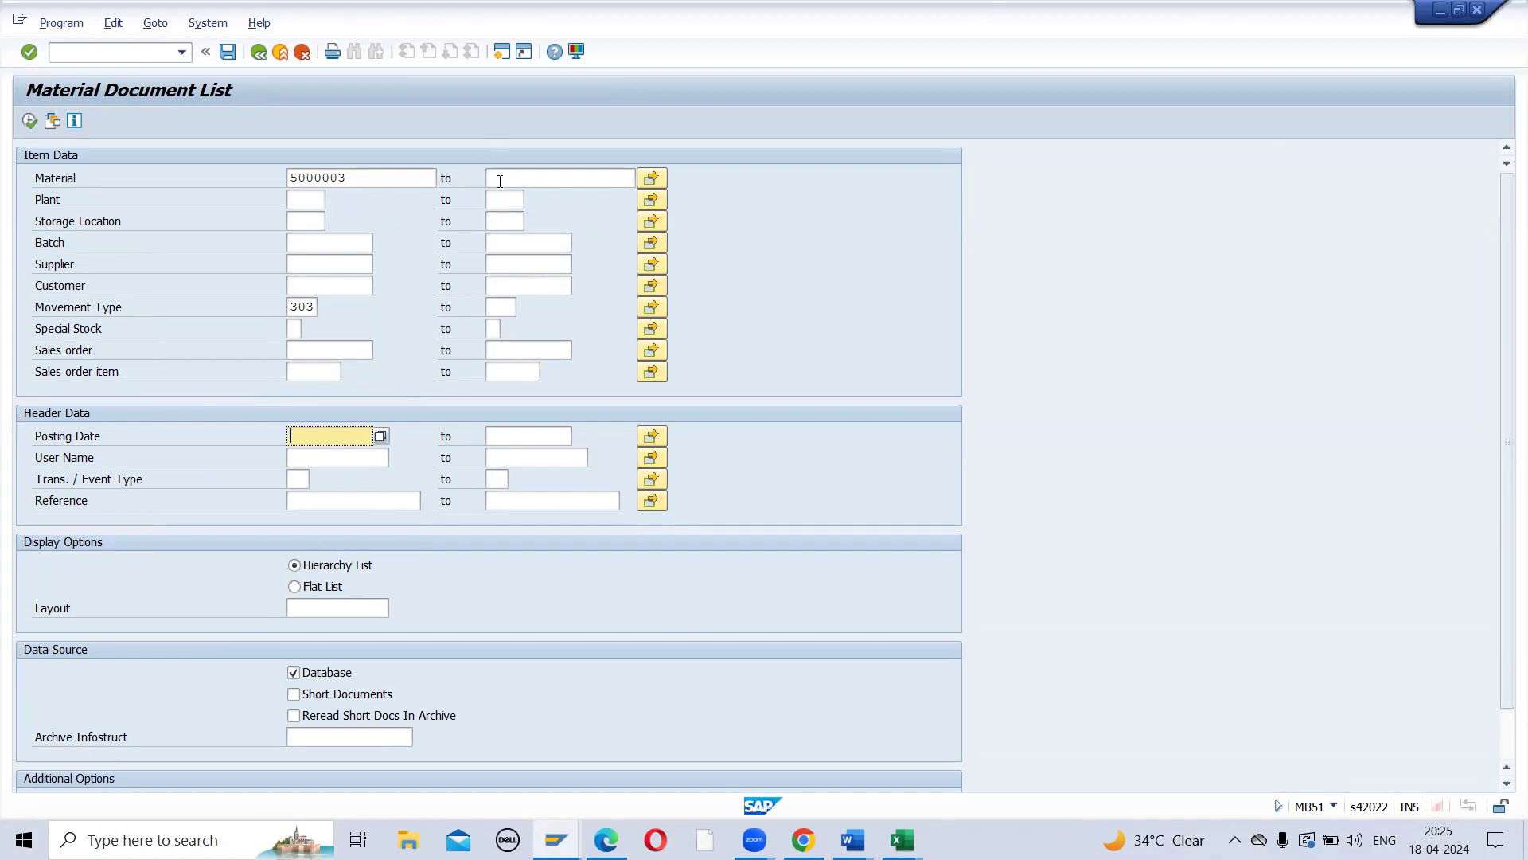
key(F4)
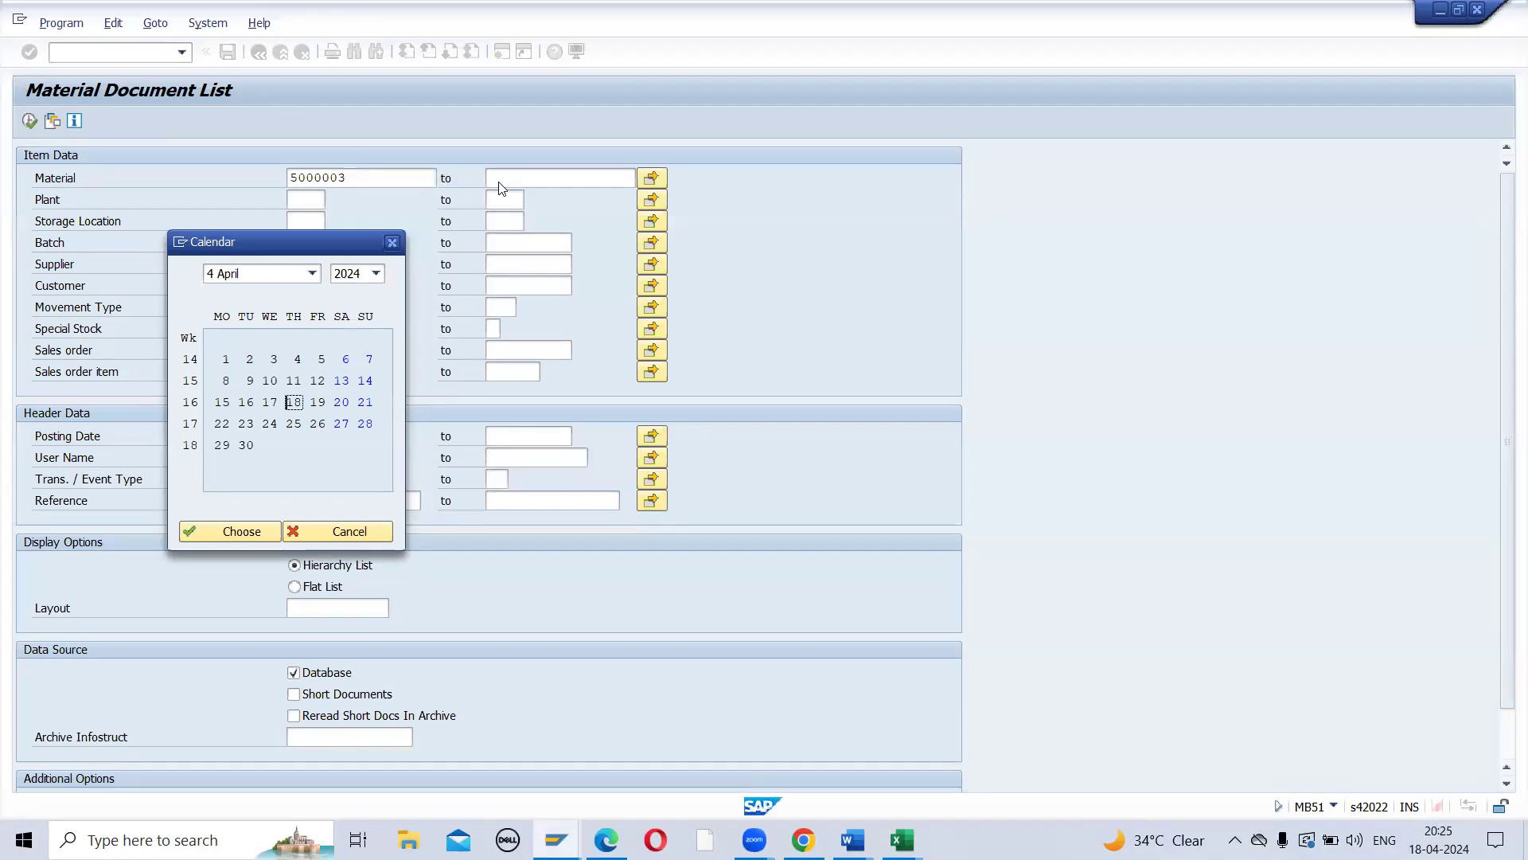
key(Return)
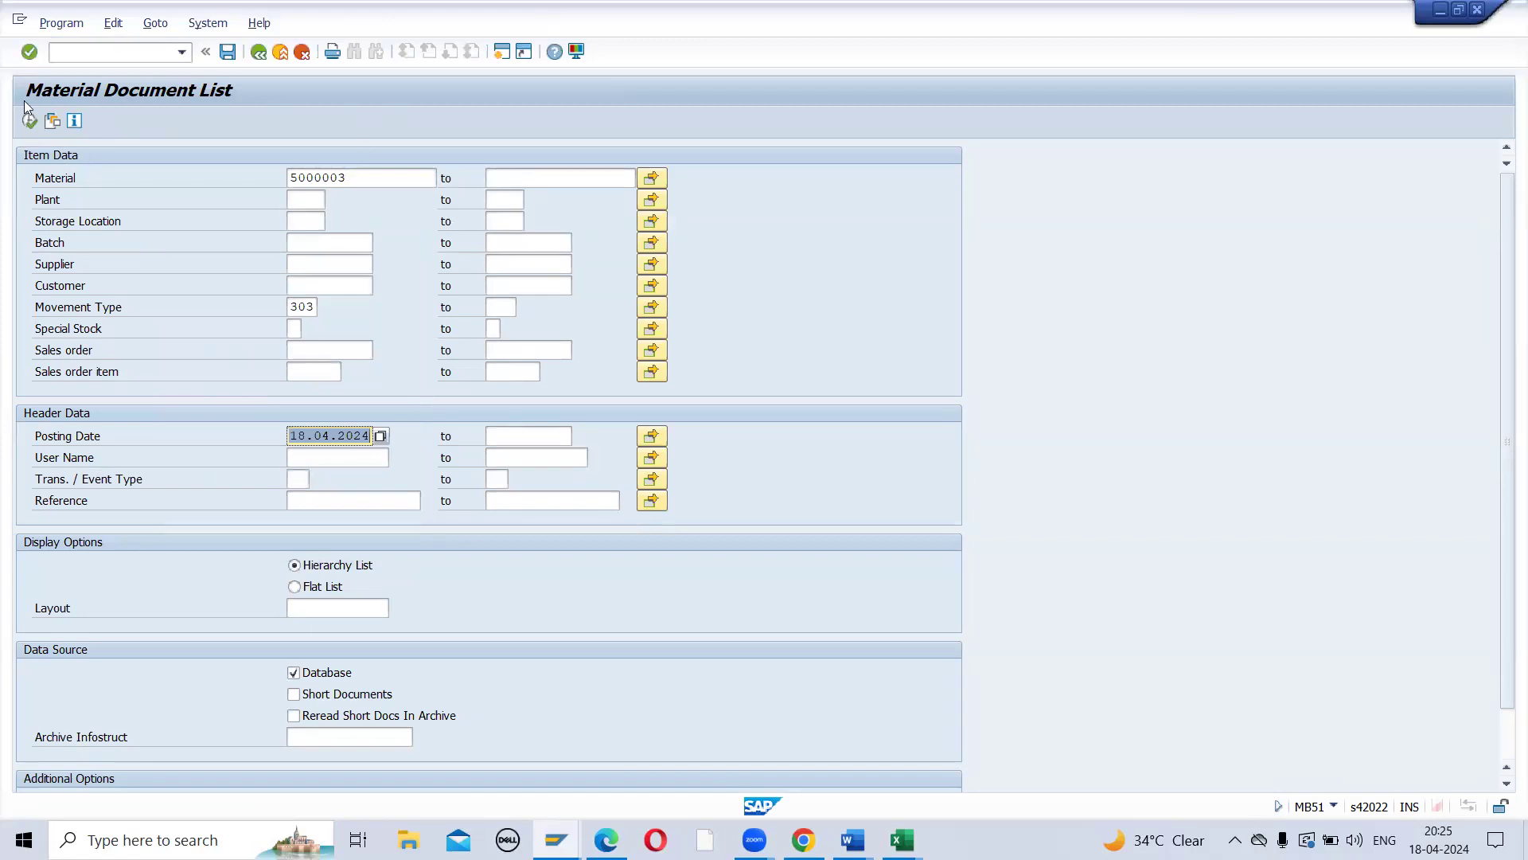
click(30, 121)
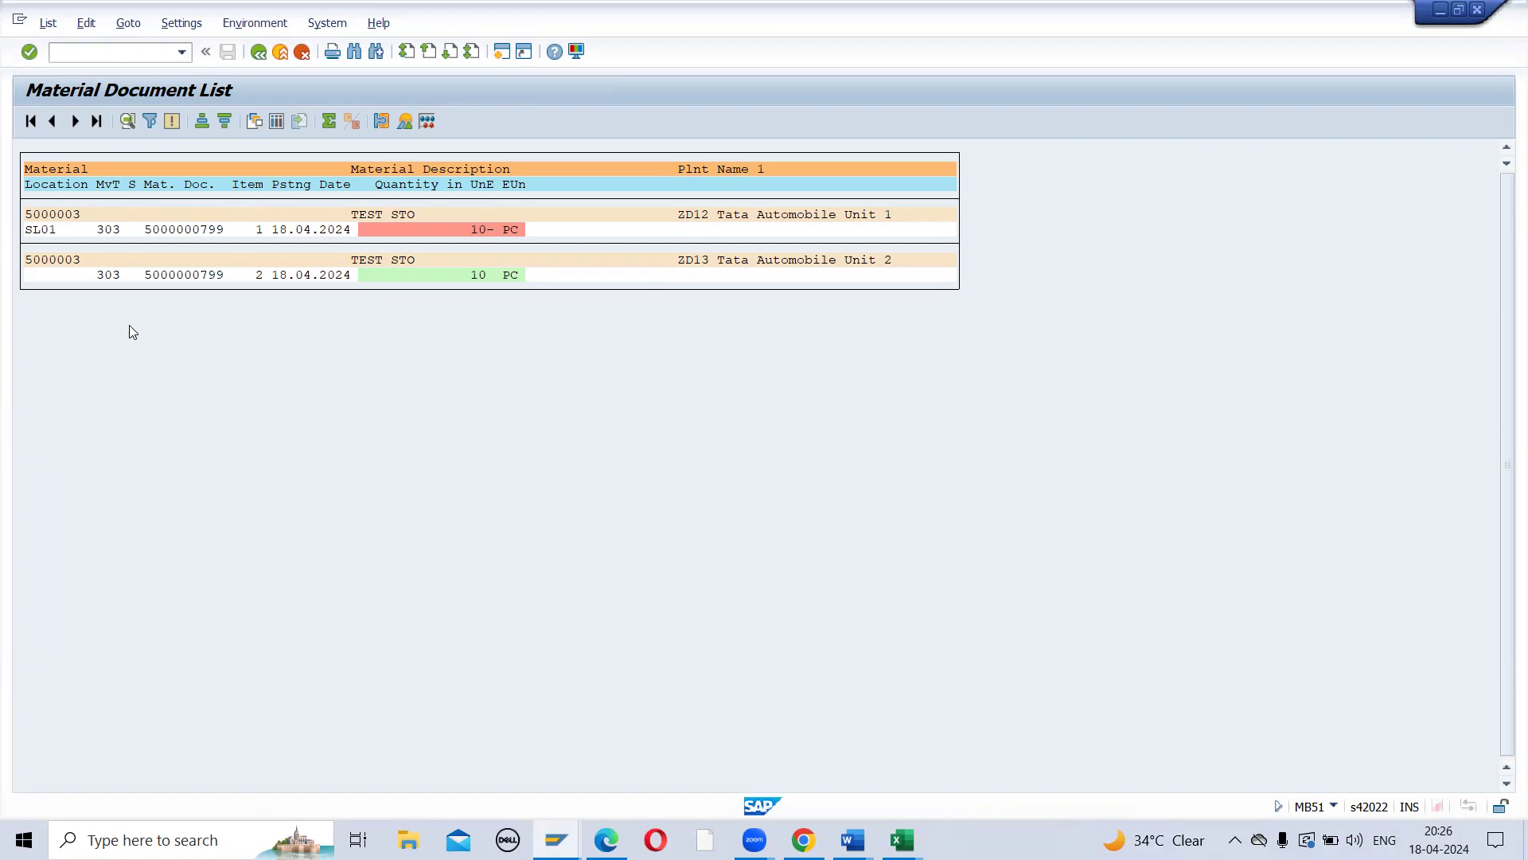
Step: Select the material document number of the ZD12 item in the Material Document List
click(155, 229)
click(188, 230)
double_click(190, 231)
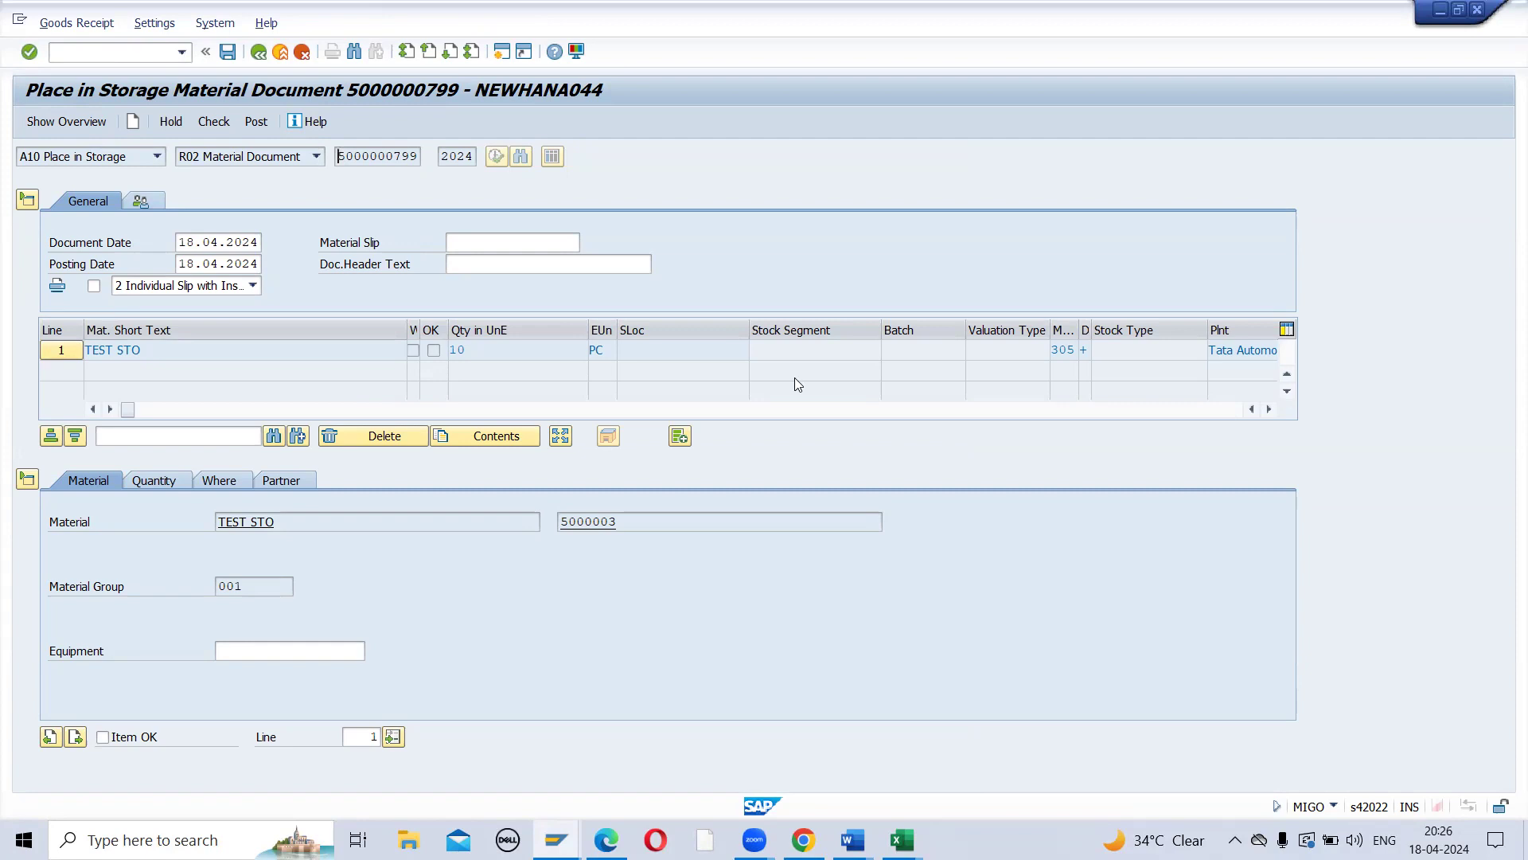
Step: Return to the Place in Storage document and view the item's possible movement types and its quantity details
click(1063, 350)
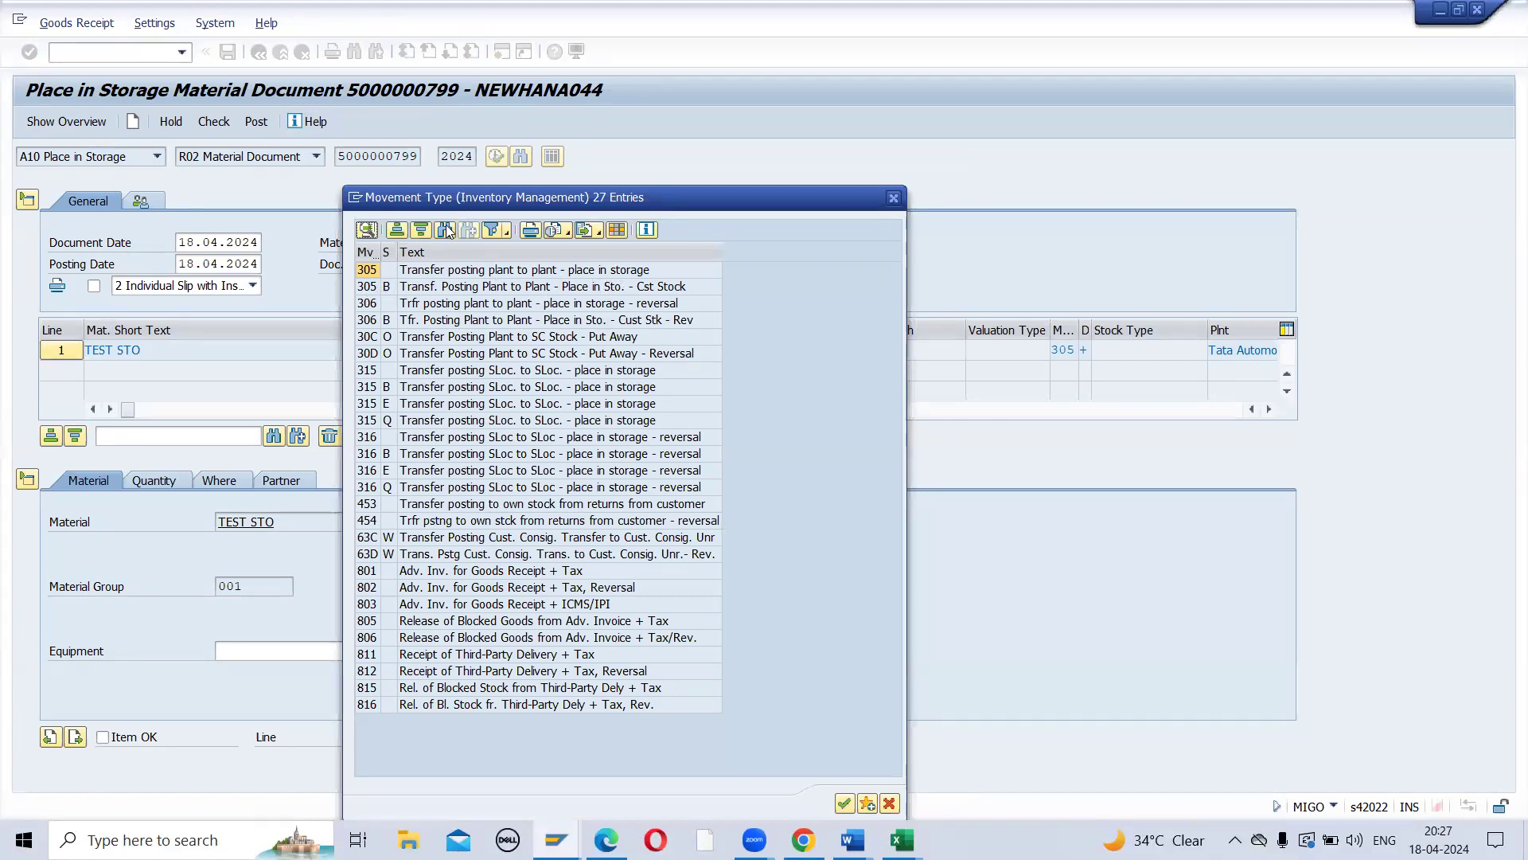
click(896, 206)
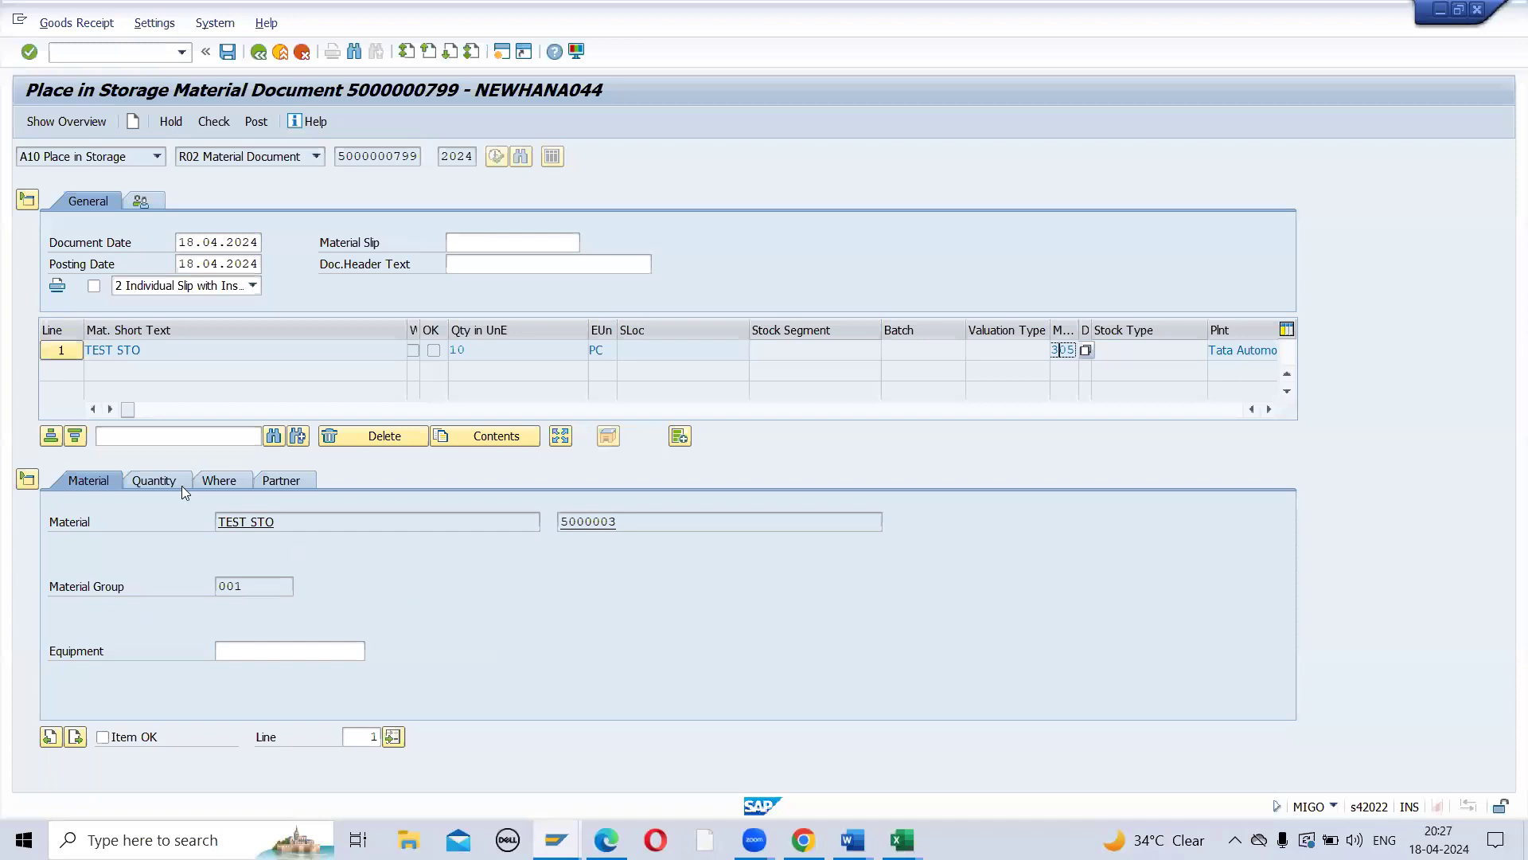
click(150, 481)
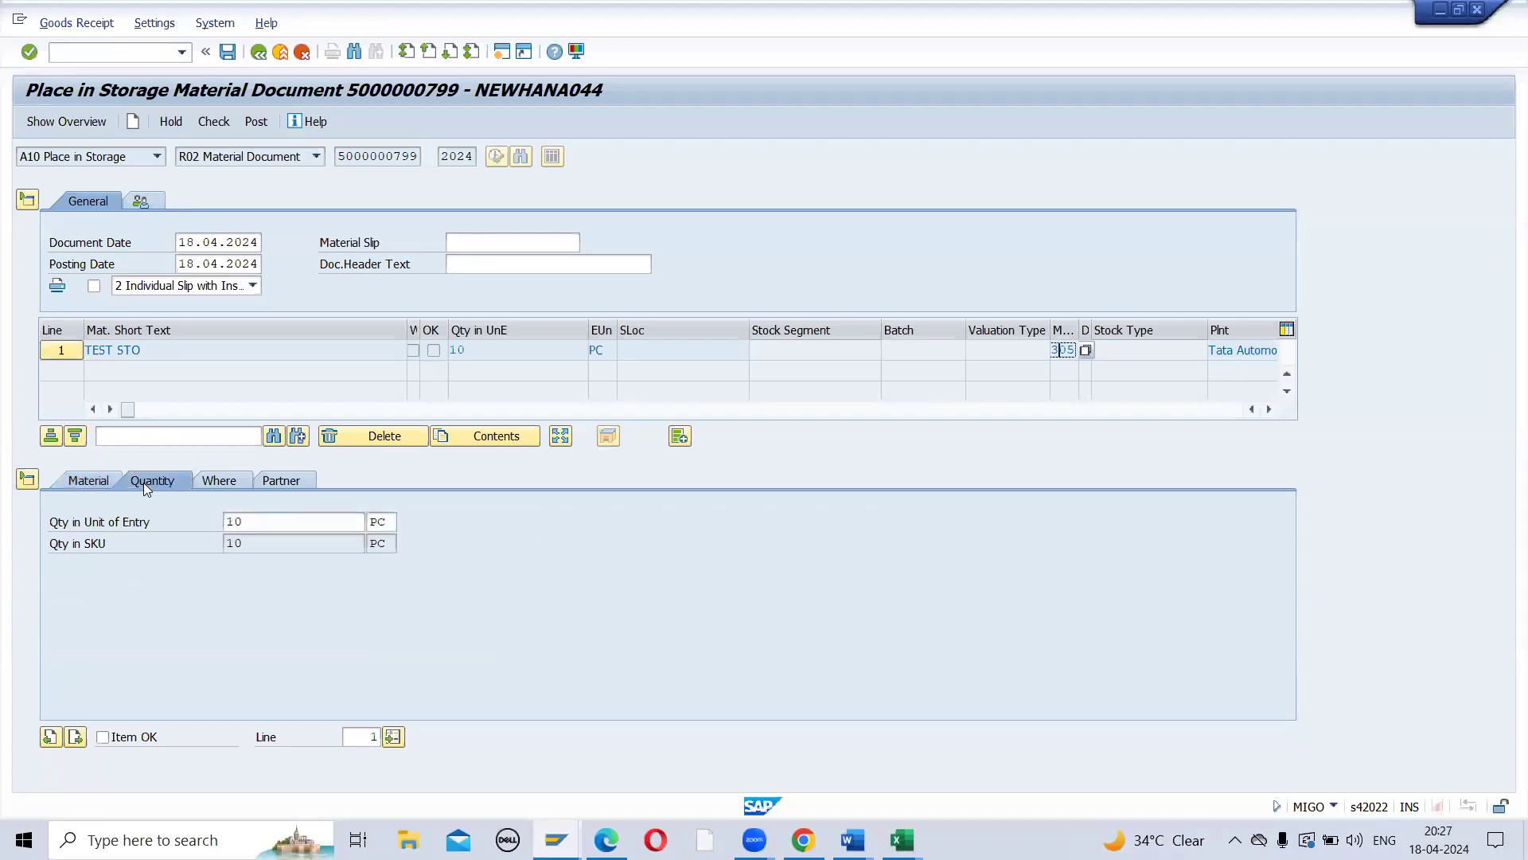
Step: Set the receiving storage location in plant ZD13 to SL01 and mark the item as OK
click(224, 485)
click(272, 592)
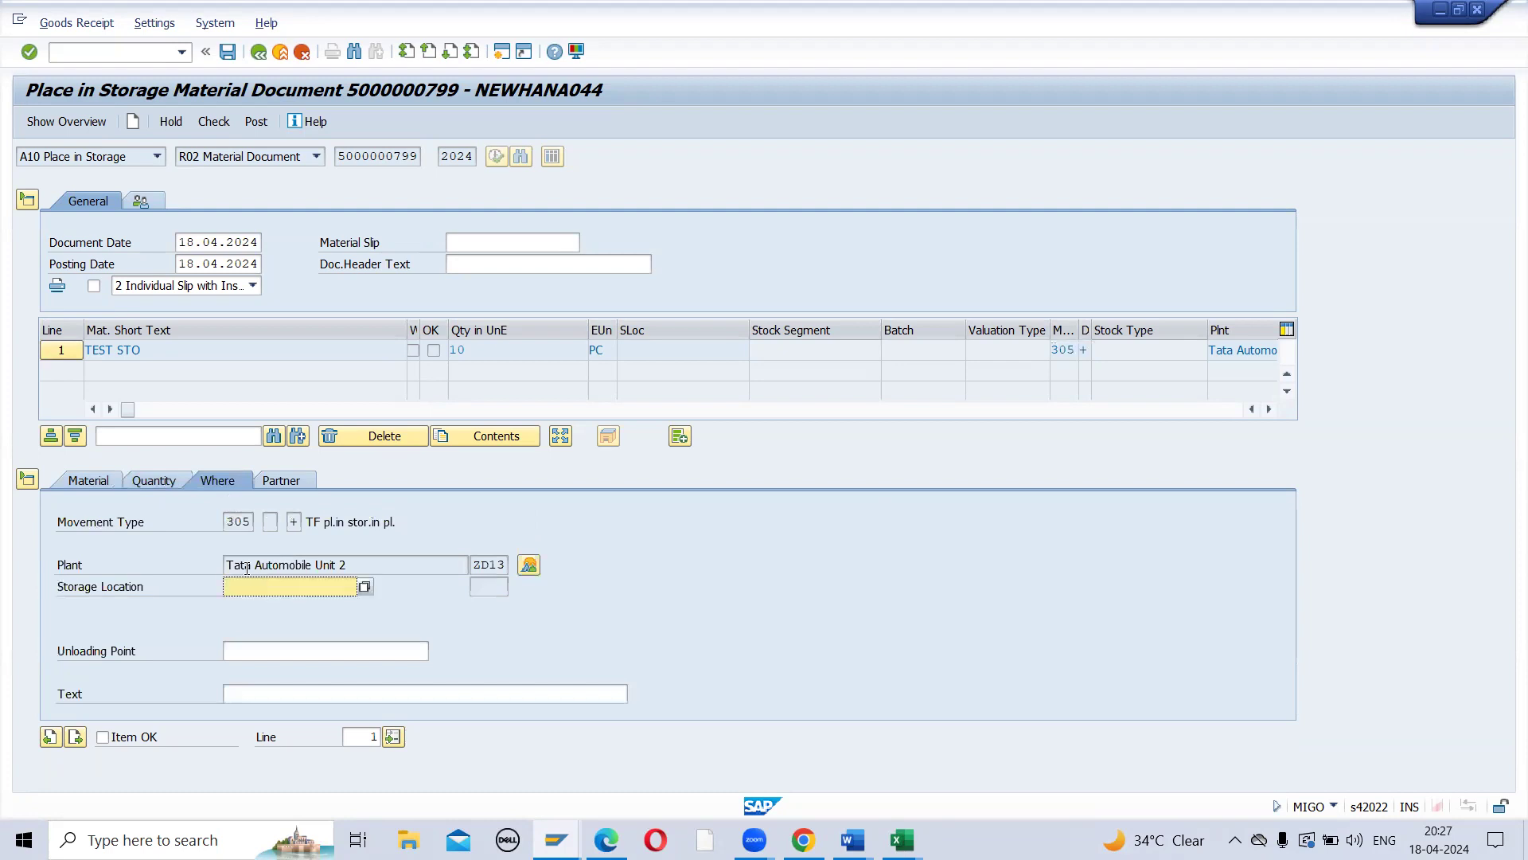
text(SL01)
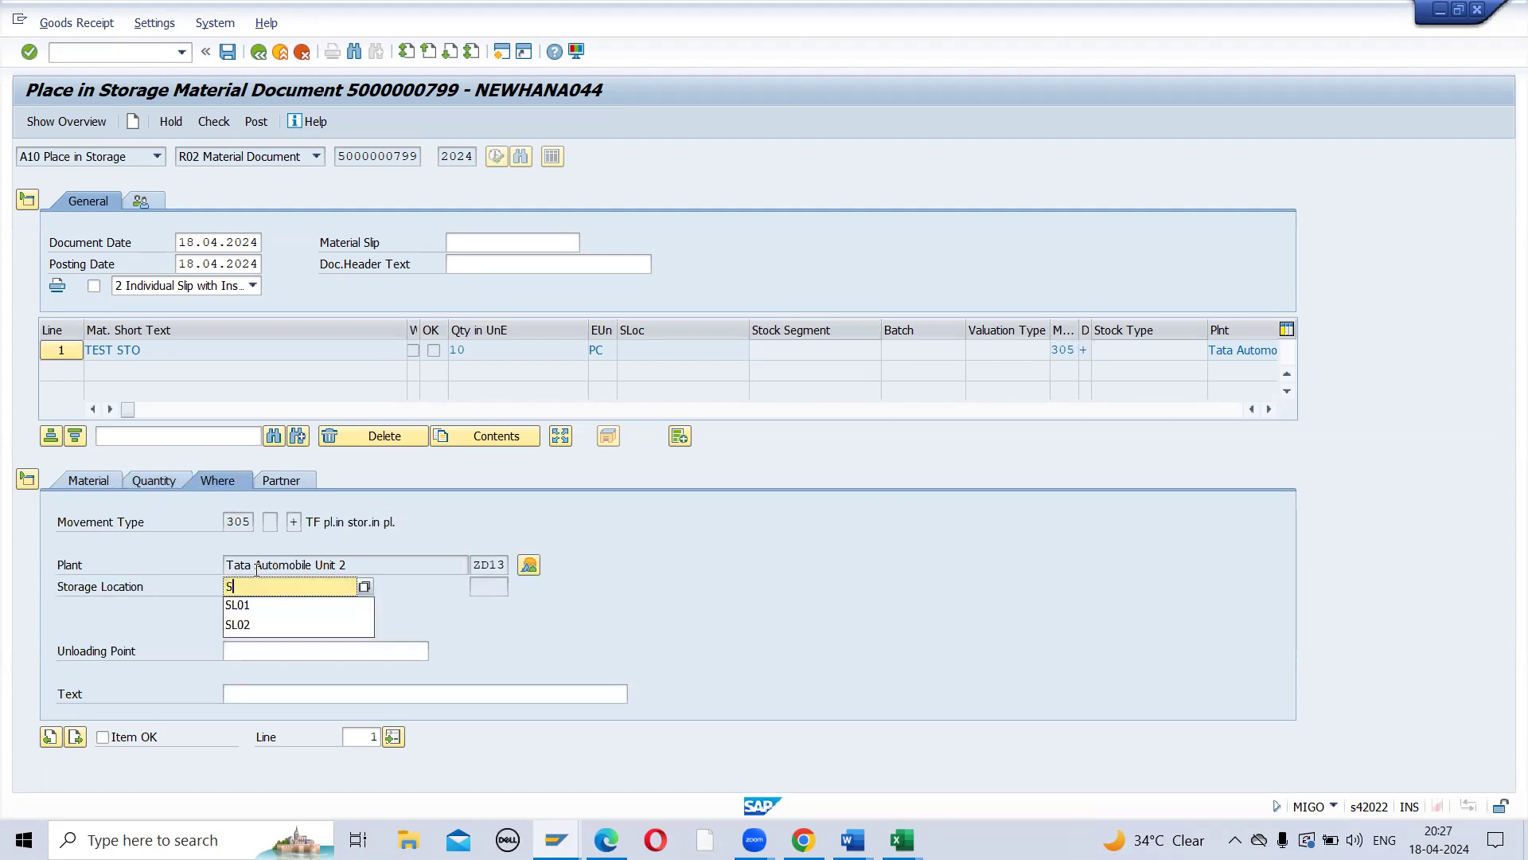
key(Return)
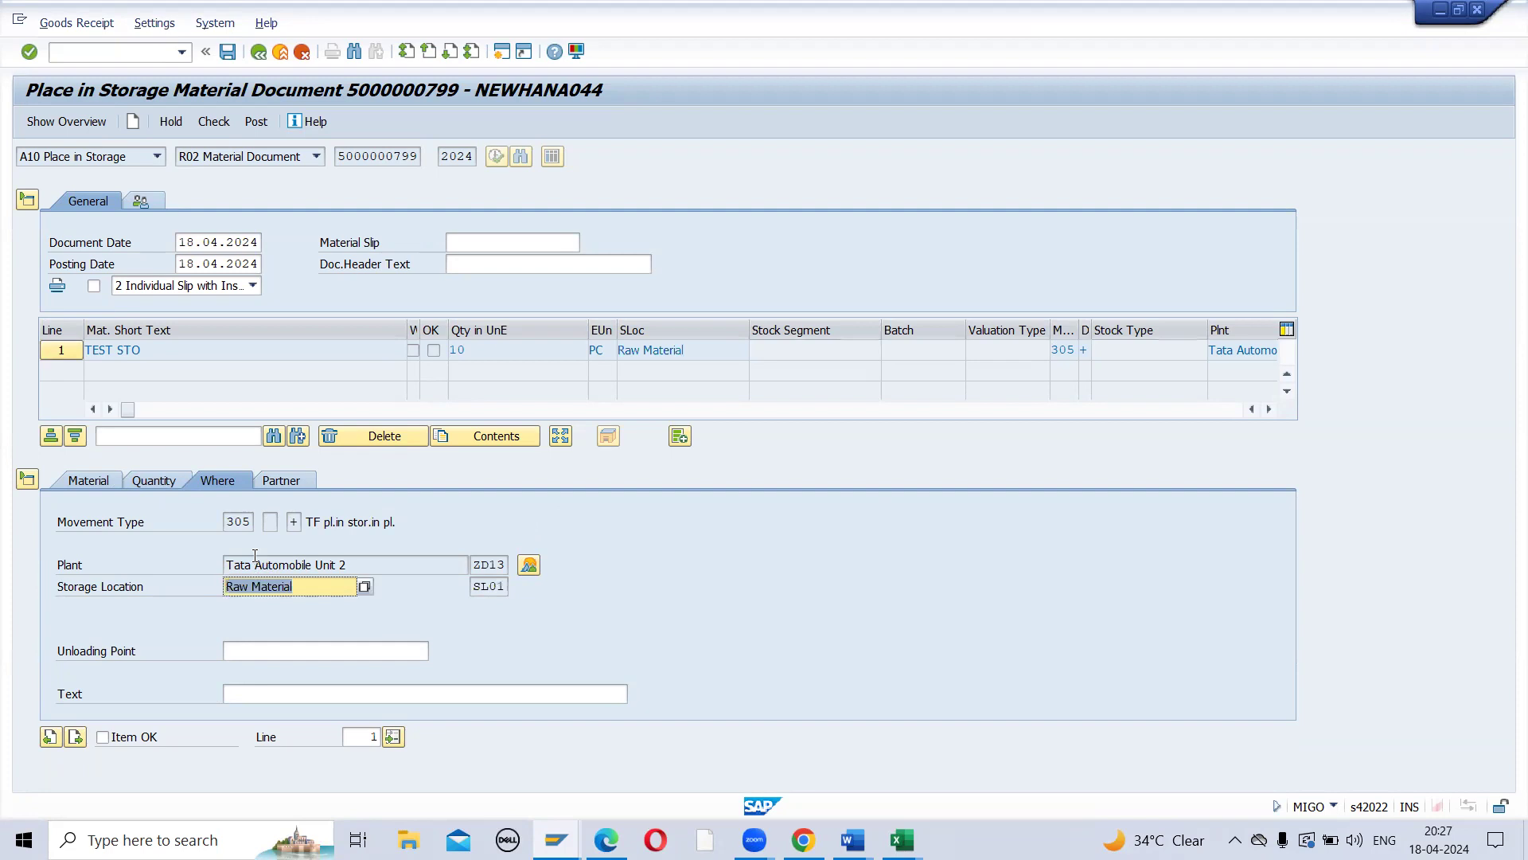
click(102, 738)
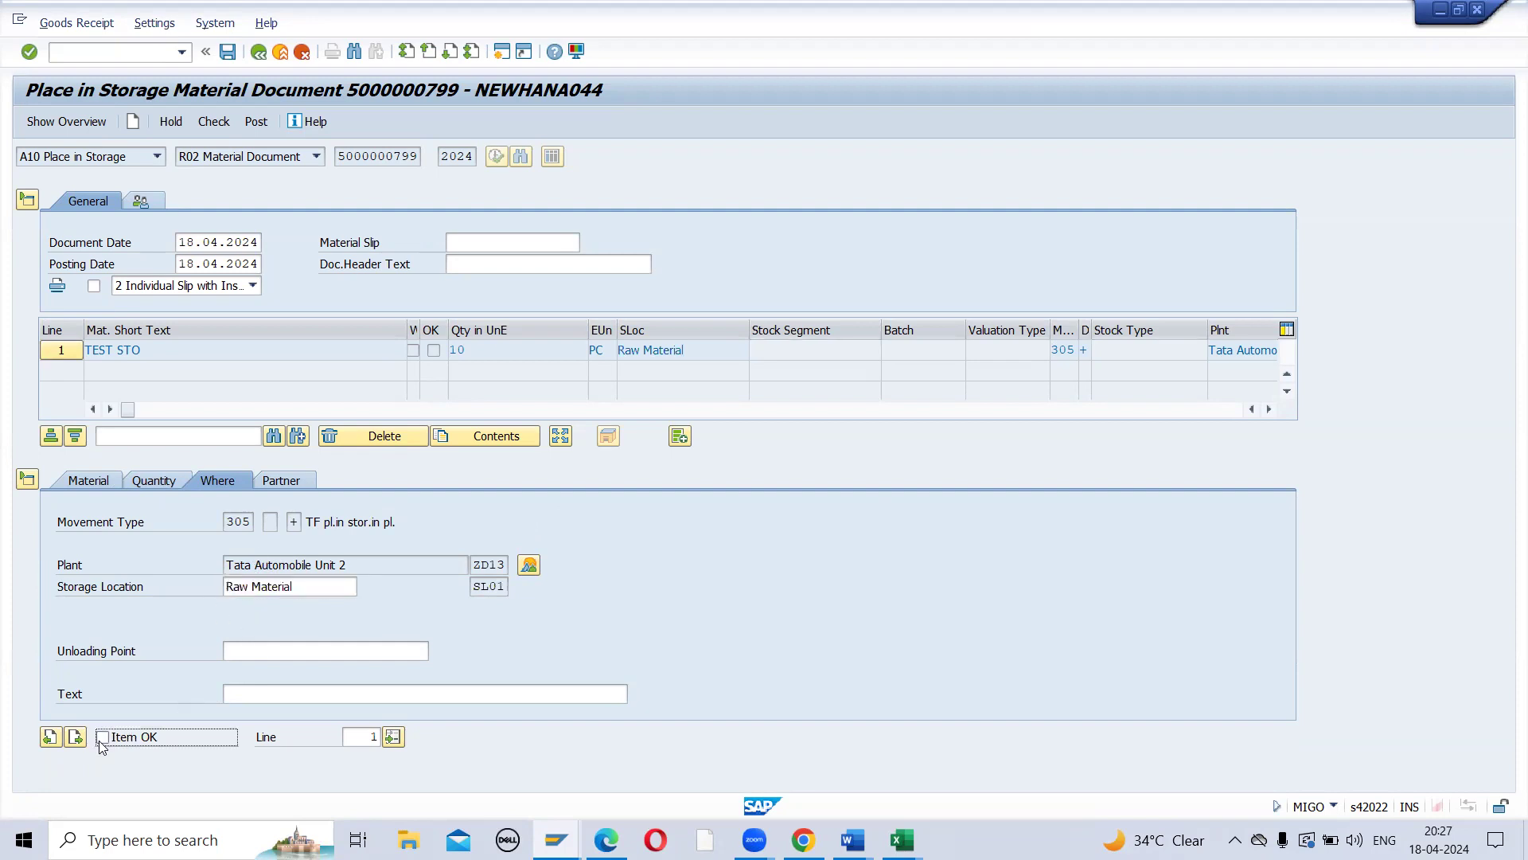
Step: Check and post the placement in storage, and refresh the stock overview of material 5000003
click(211, 123)
click(252, 123)
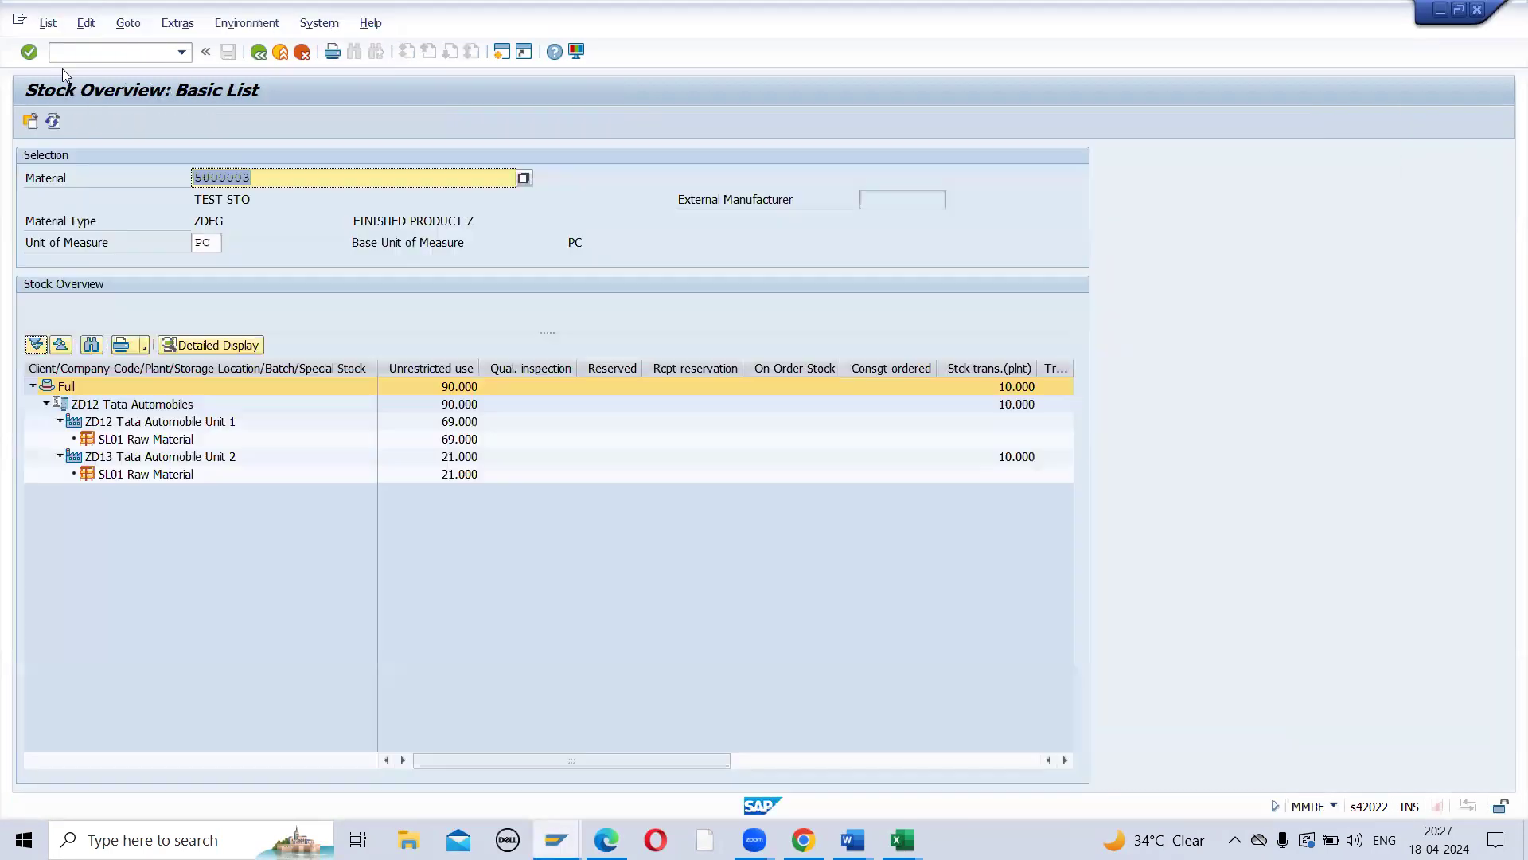
click(52, 121)
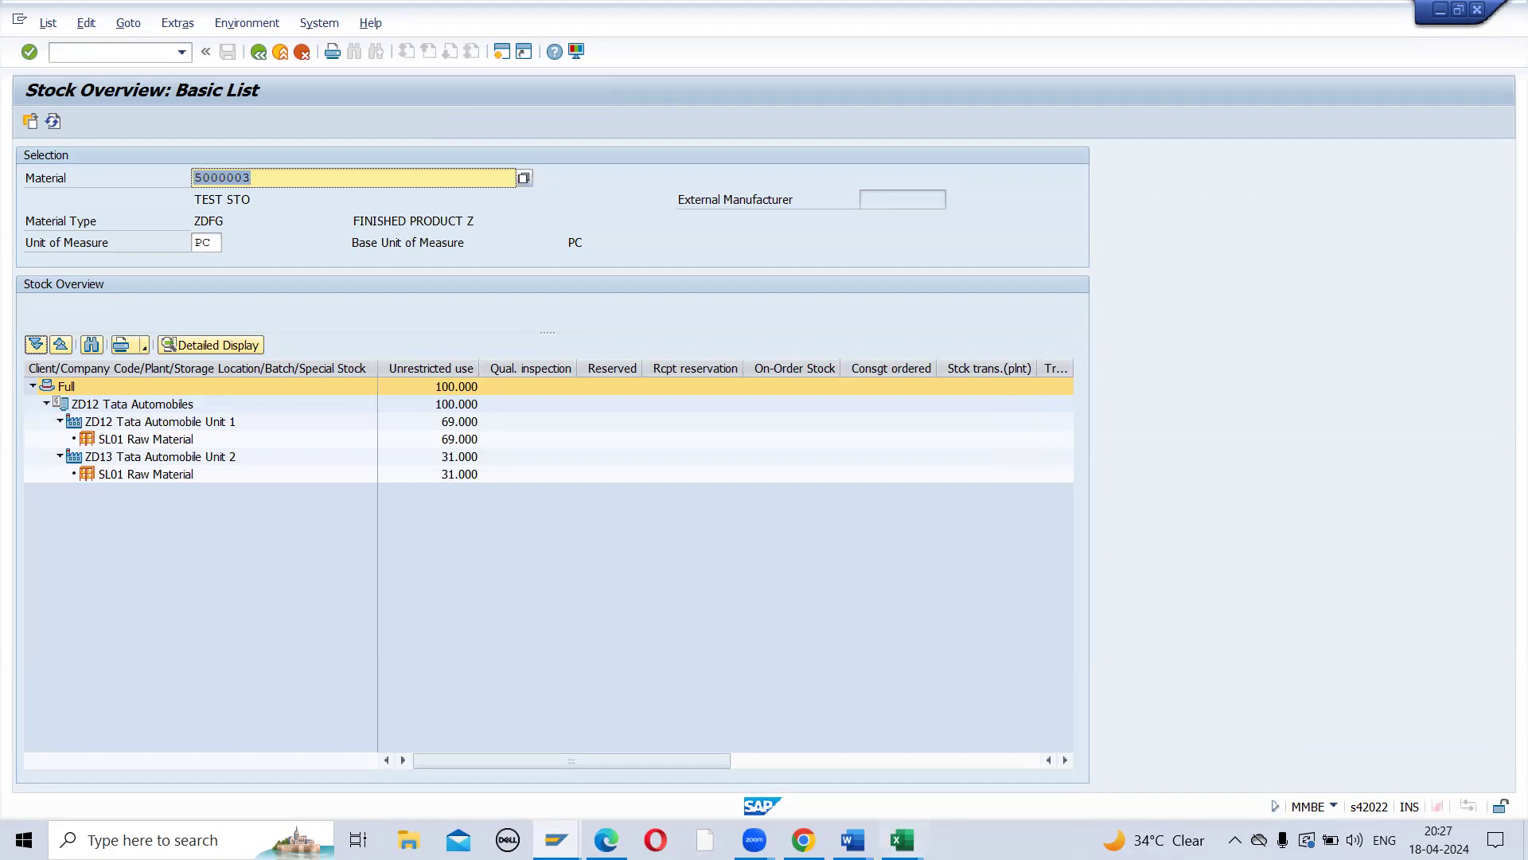
Step: Switch to the SAP CLASS (version 1) workbook in Excel and review the one-step and two-step plant transfer notes
mouse_move(902, 840)
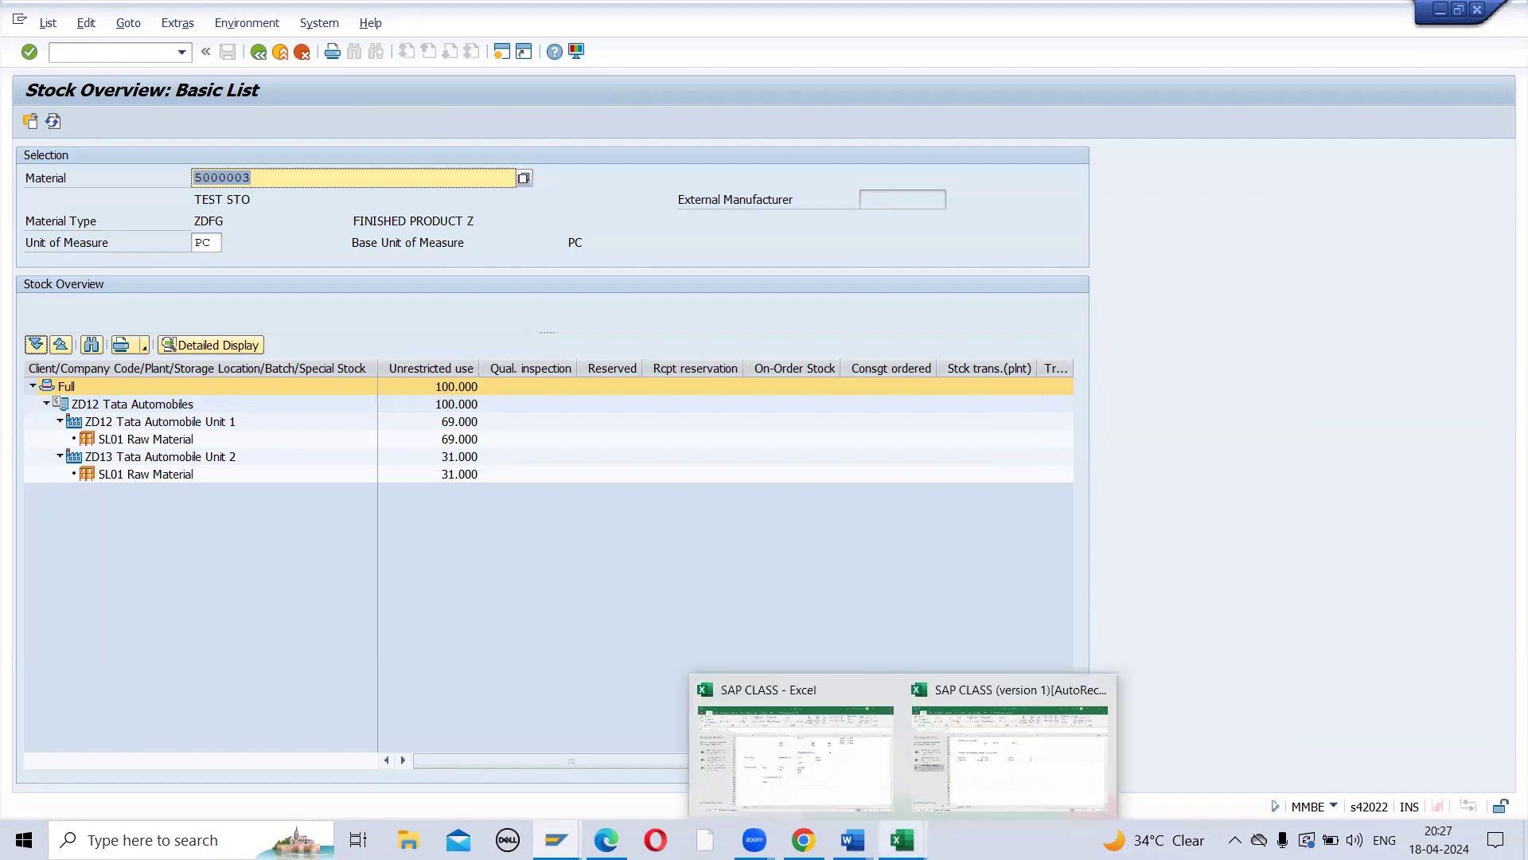
click(966, 786)
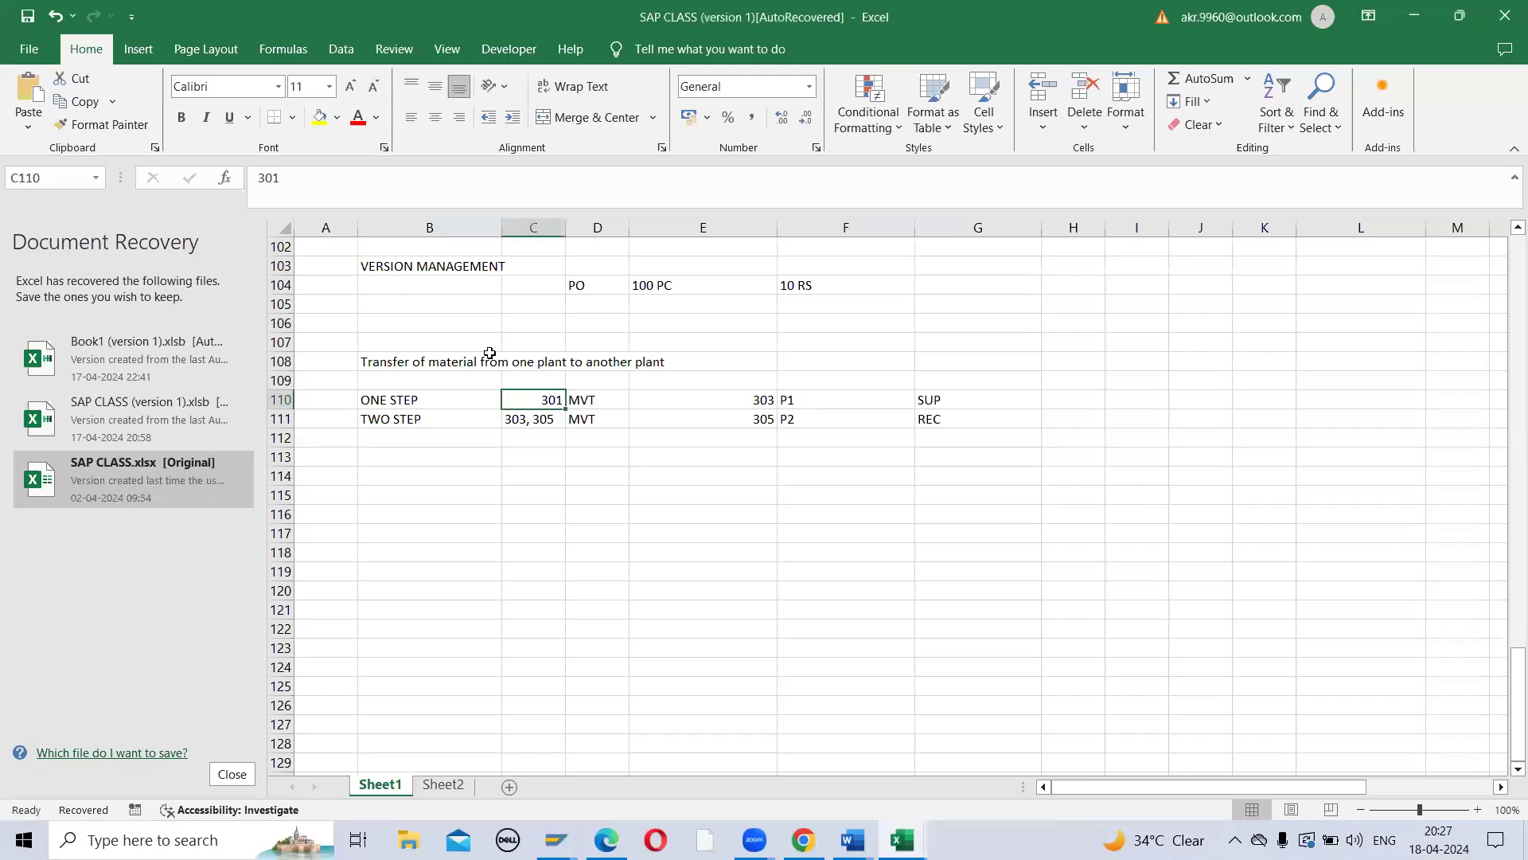
click(419, 359)
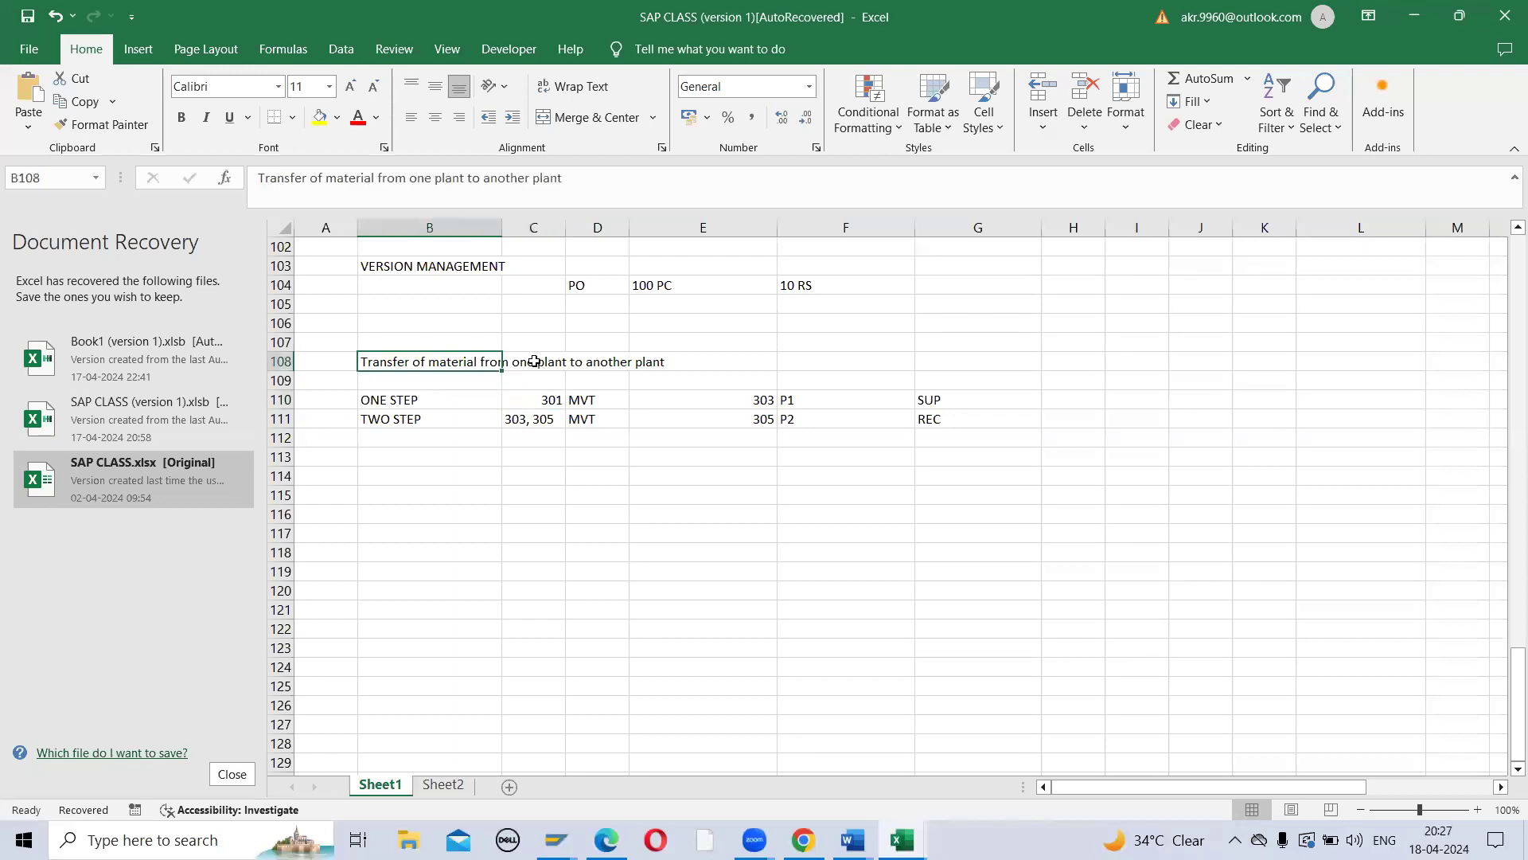
click(416, 398)
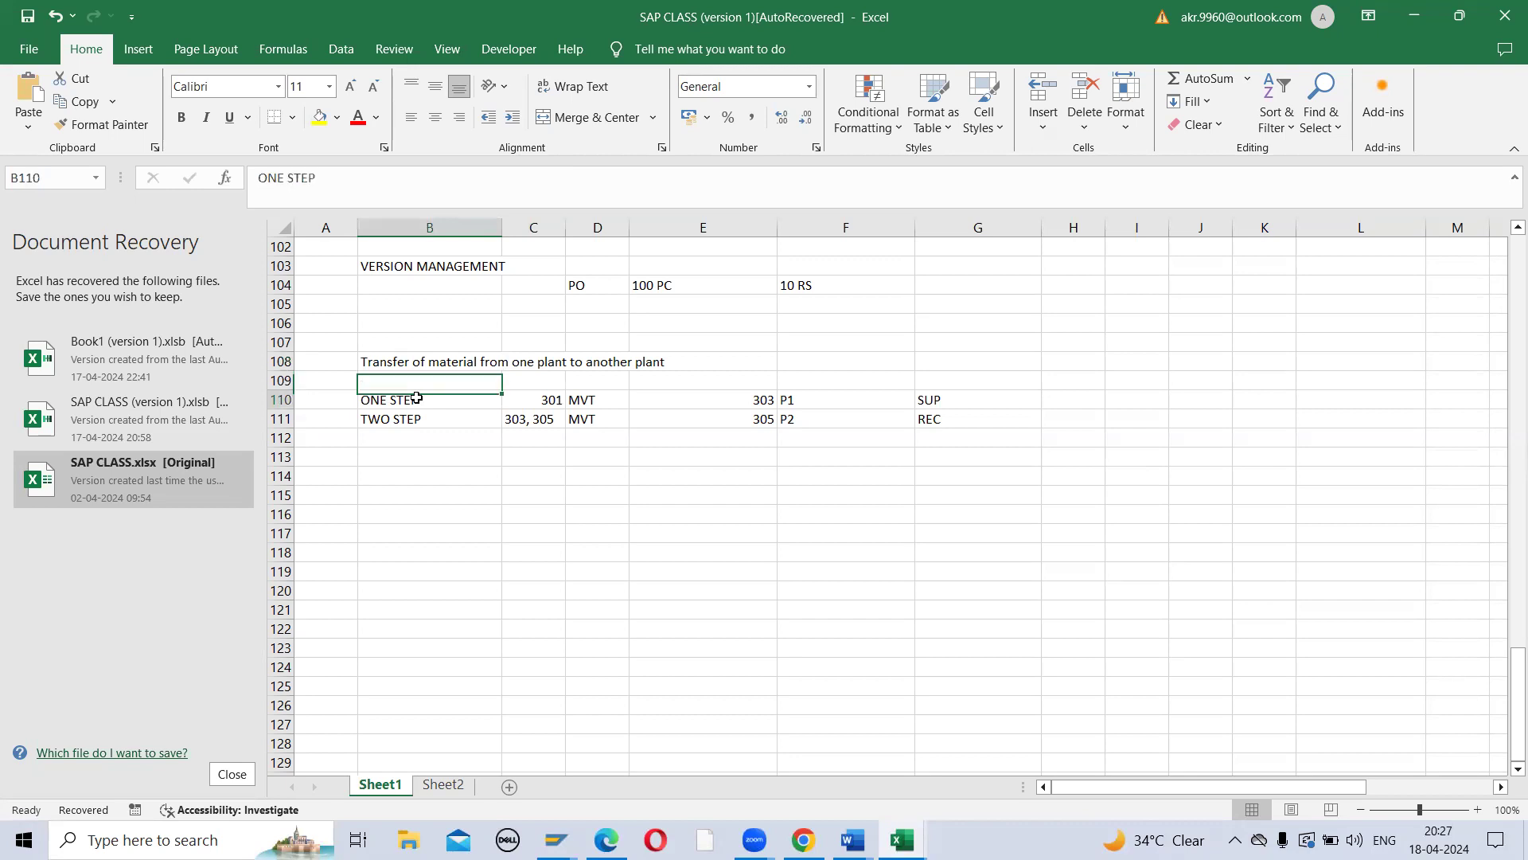
click(412, 418)
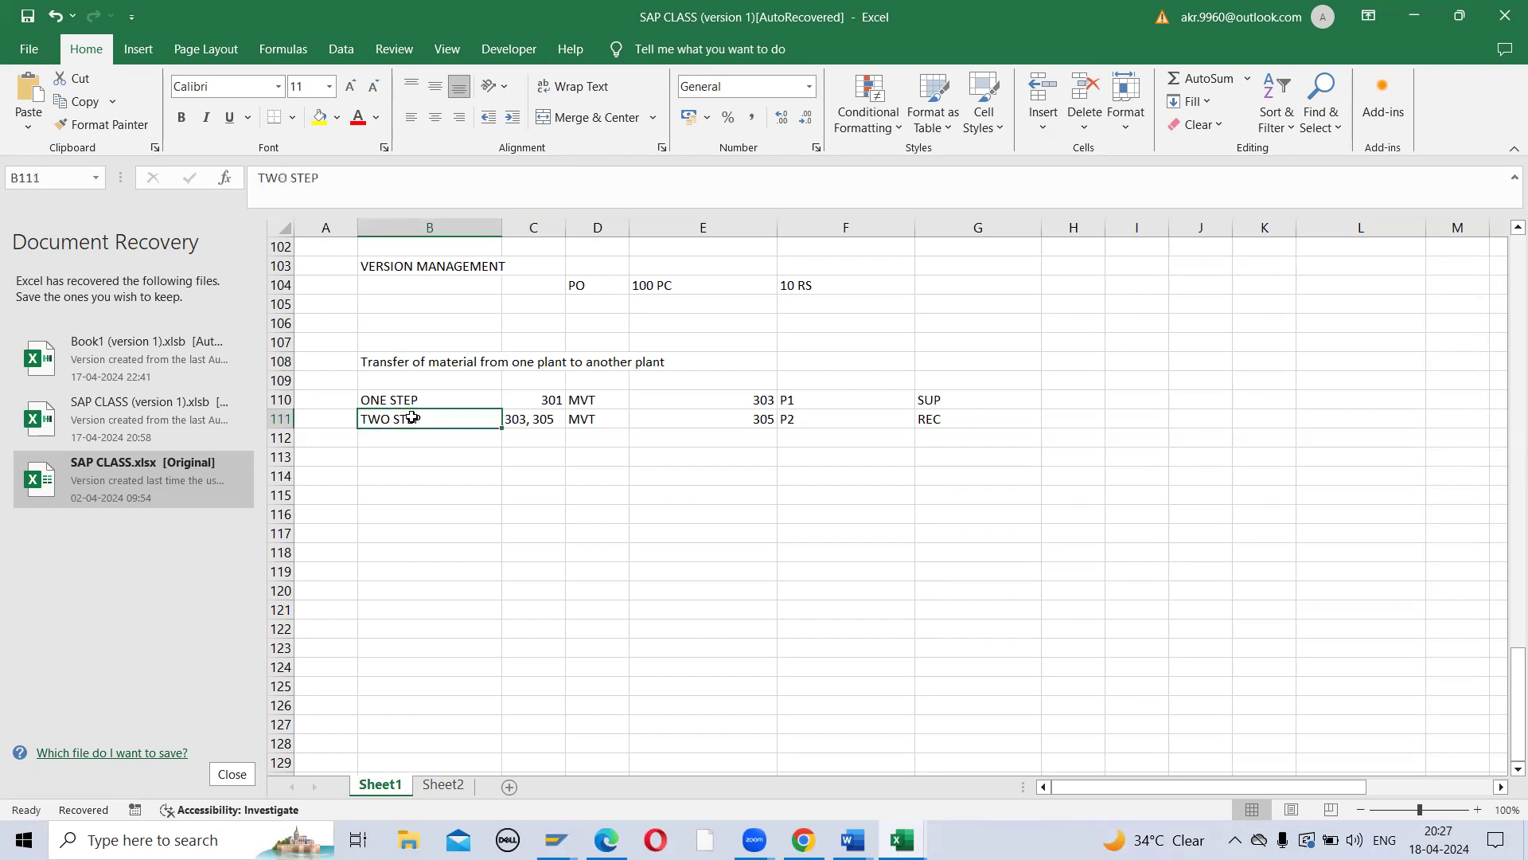
click(409, 398)
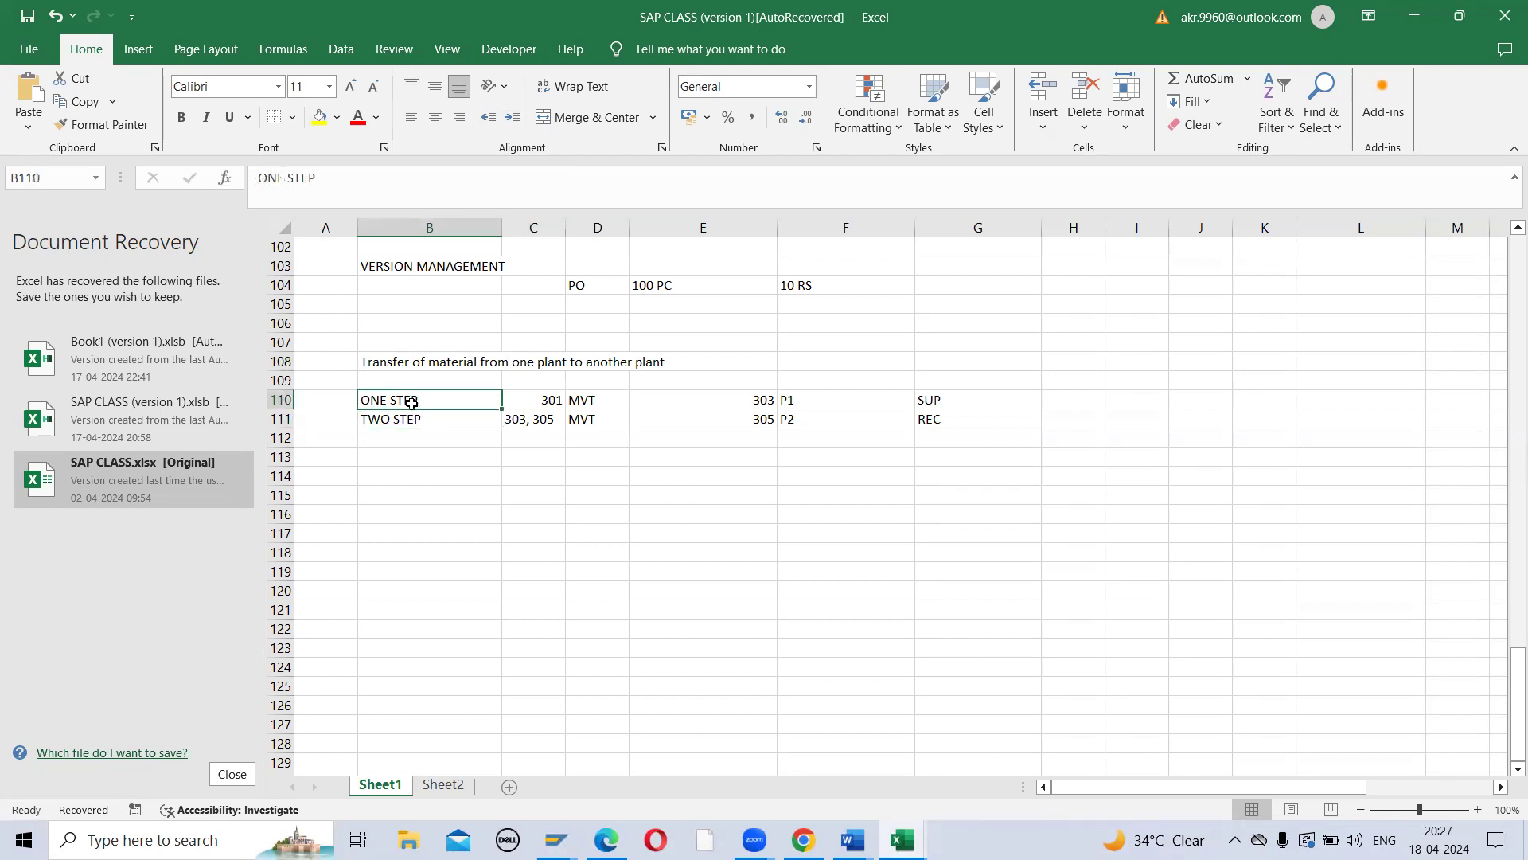
click(416, 419)
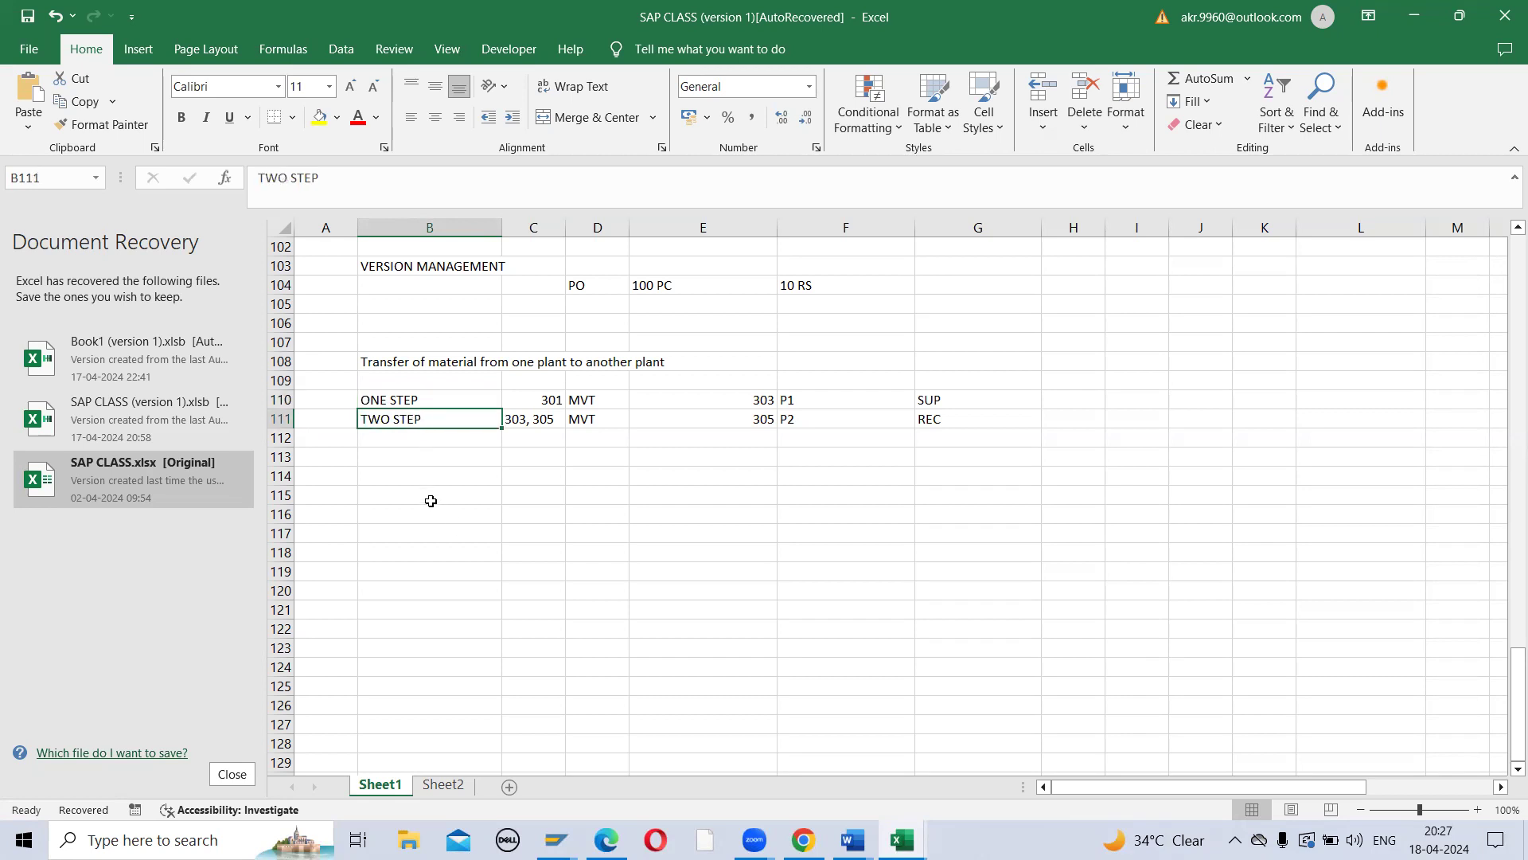
Step: Copy the heading "Transfer of material from one plant to another plant" from B108 to B114
click(409, 473)
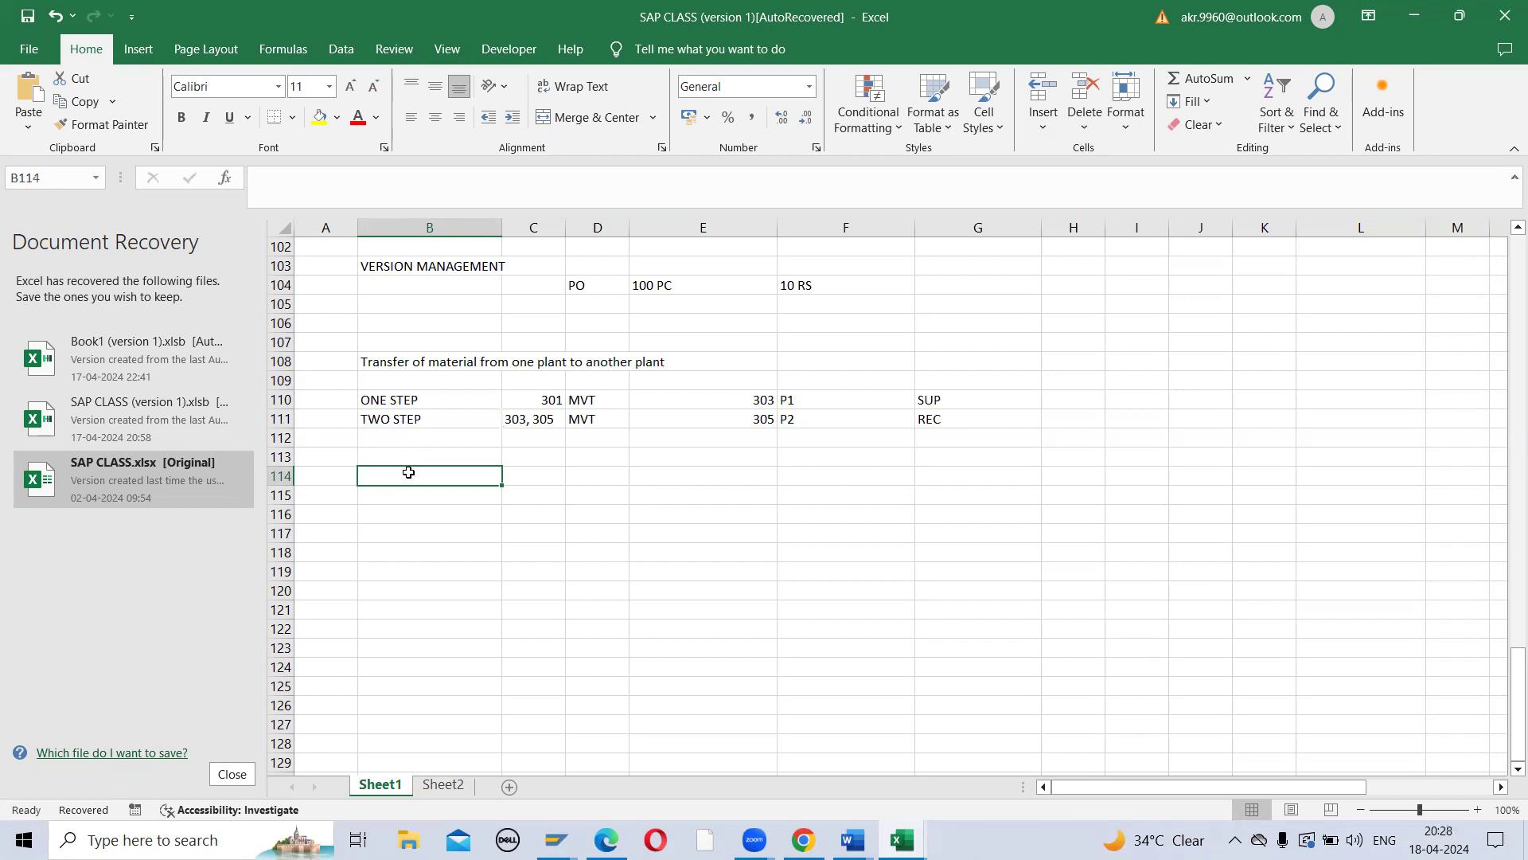
click(371, 363)
key(ctrl+c)
click(407, 473)
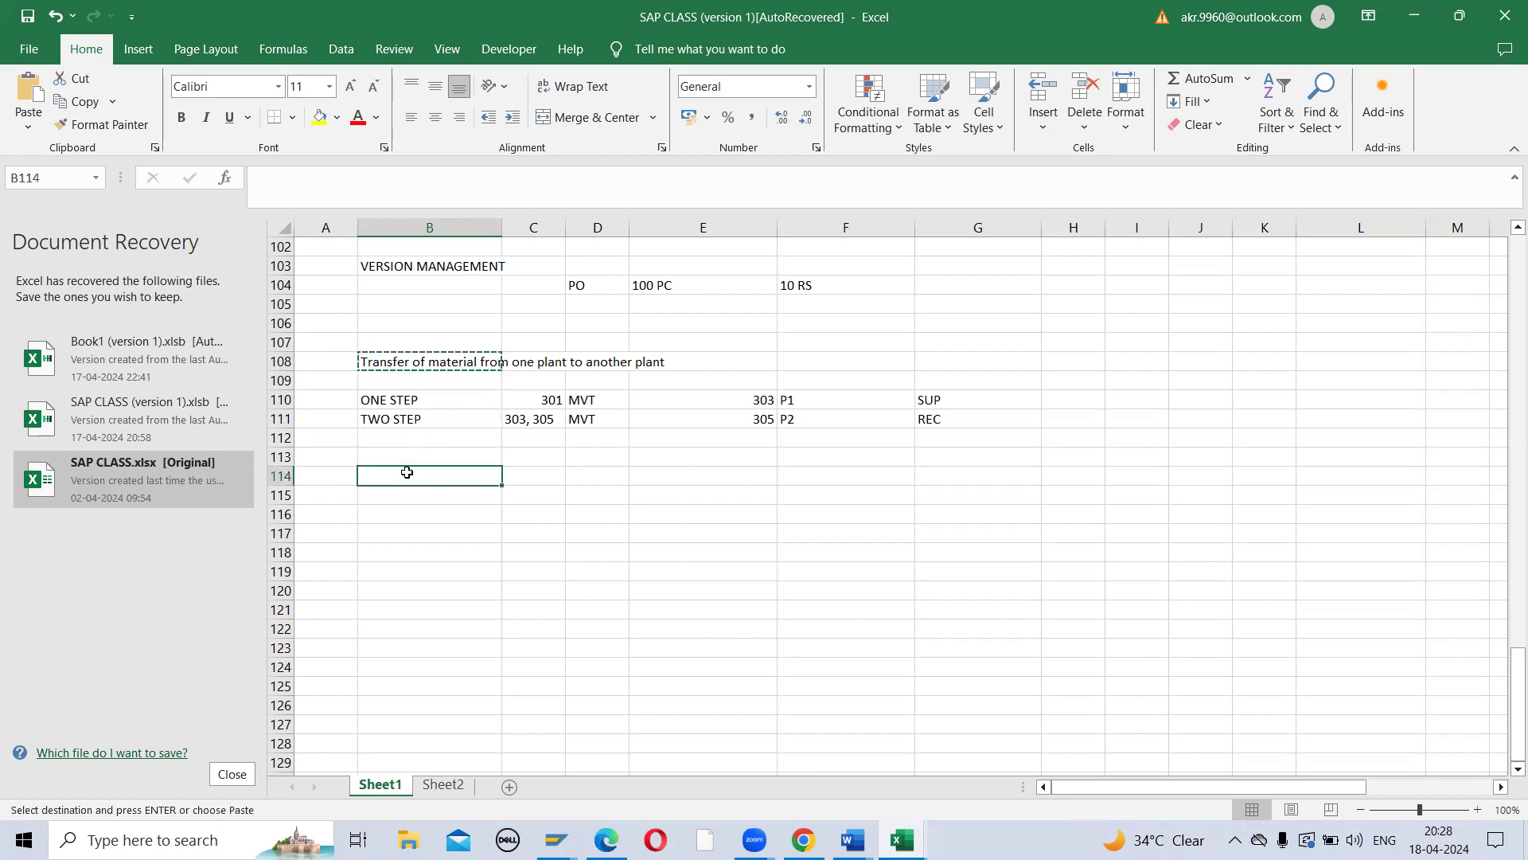
key(ctrl+v)
key(Escape)
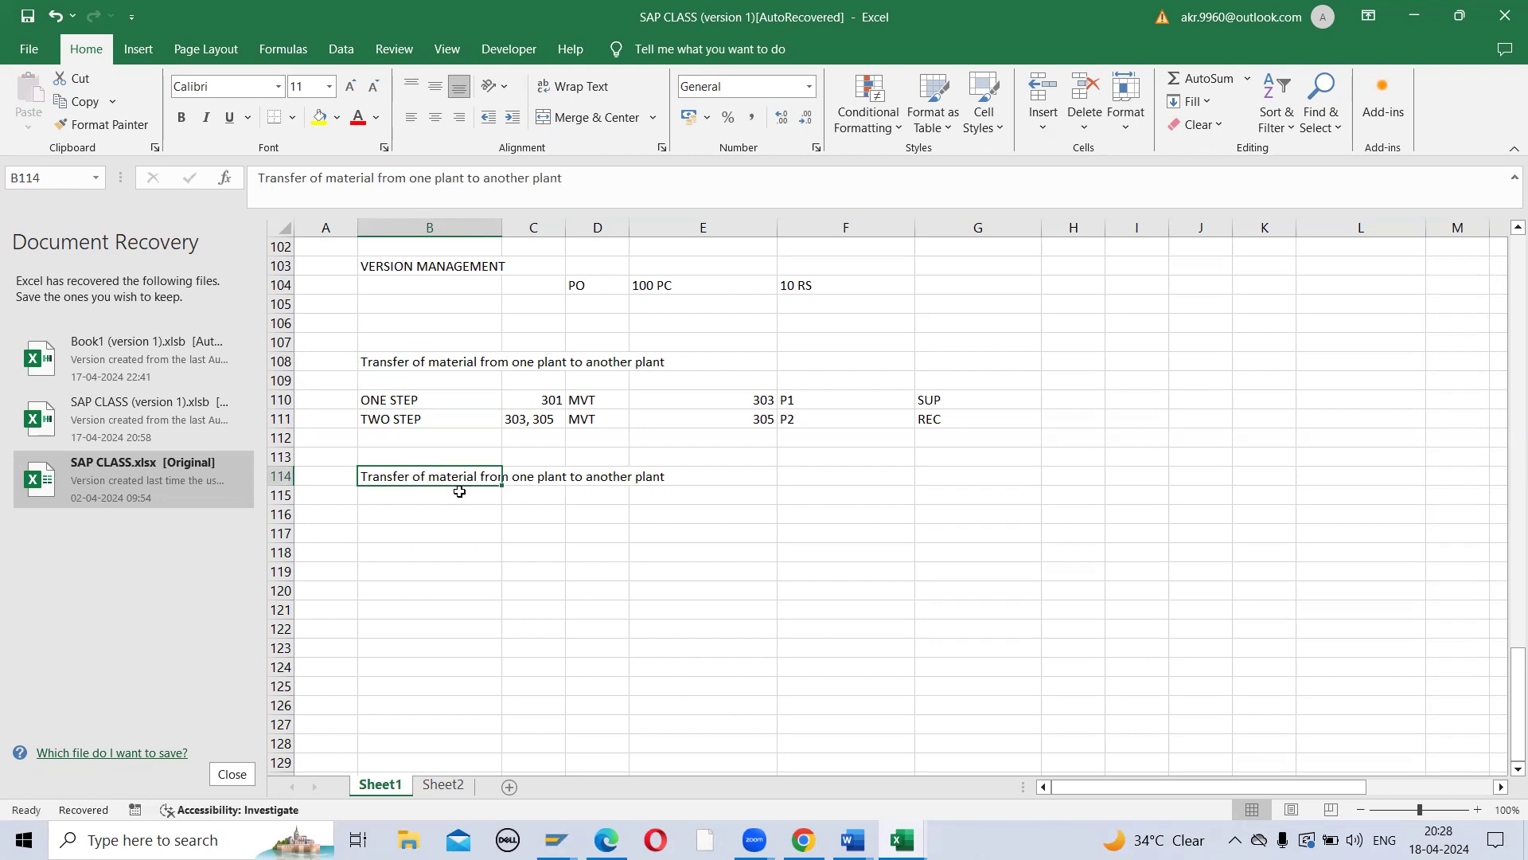
Step: Change the heading in B114 to "Transfer of material from one Storage location to another storage location within plant"
click(430, 181)
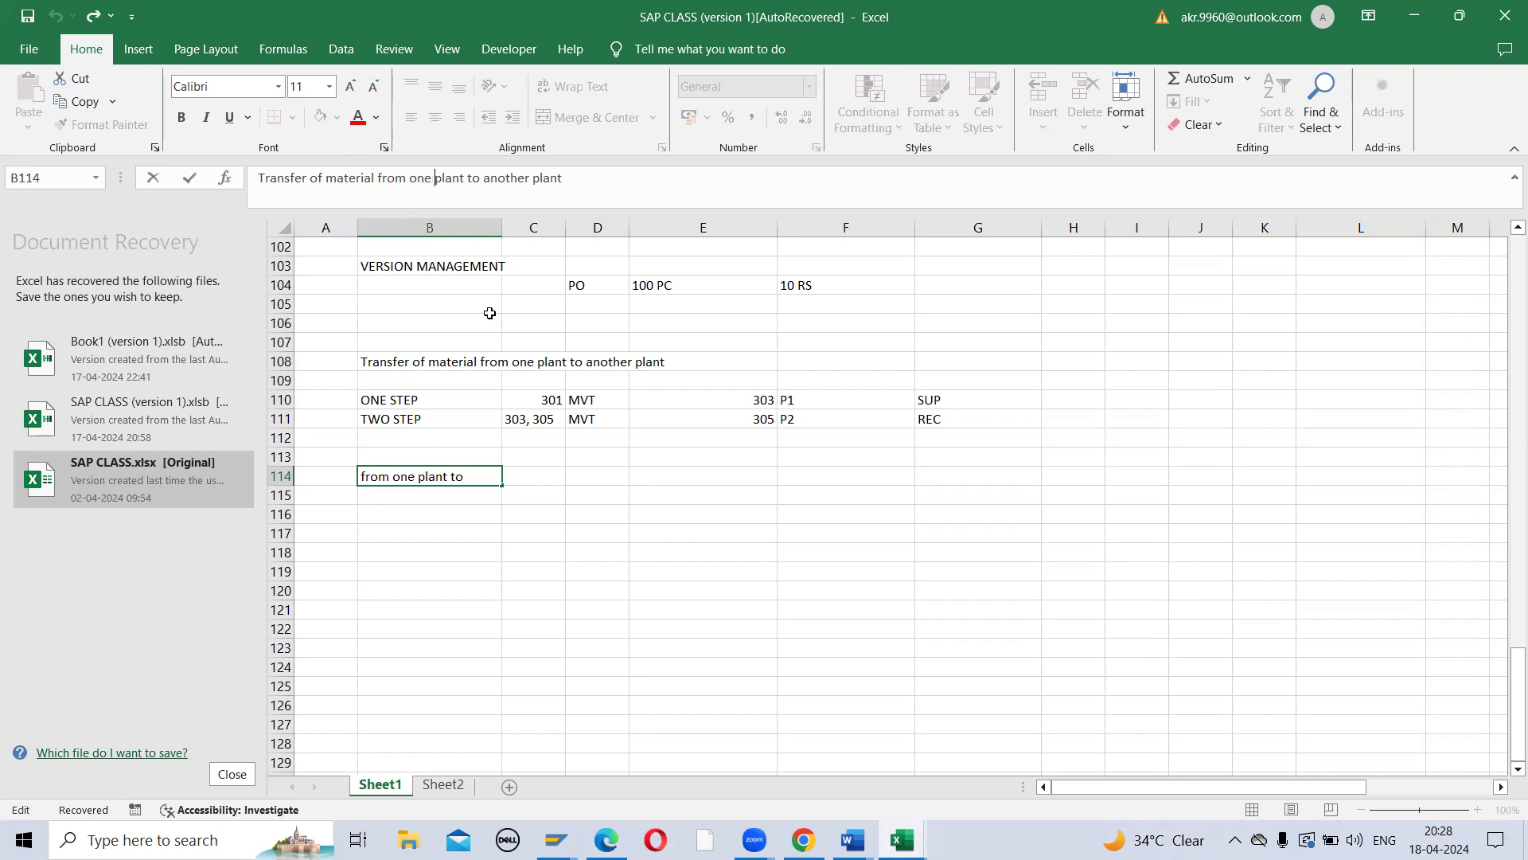
text(Storage)
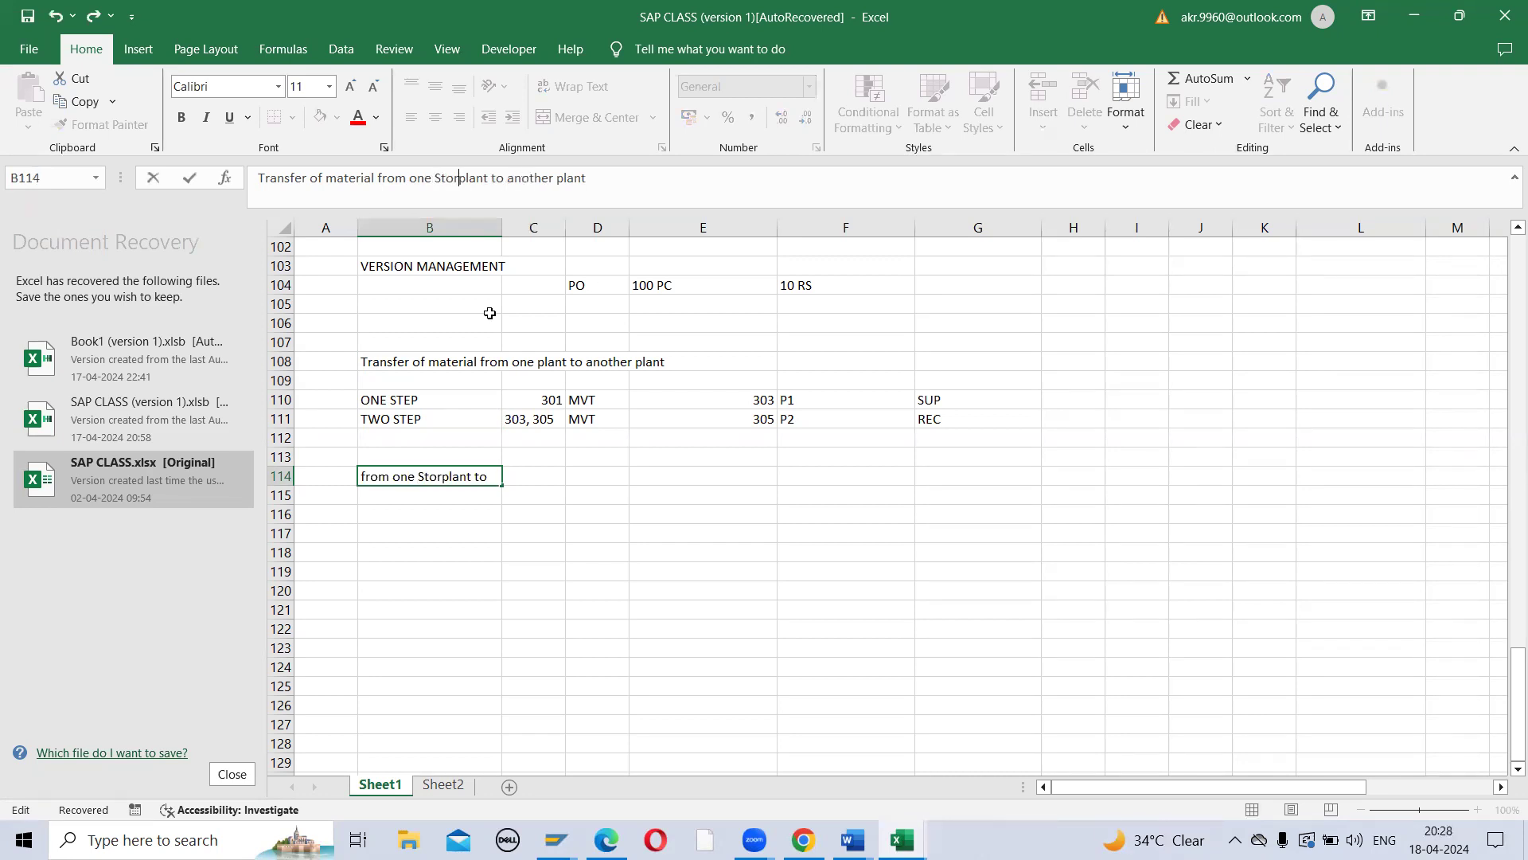
text( locatio)
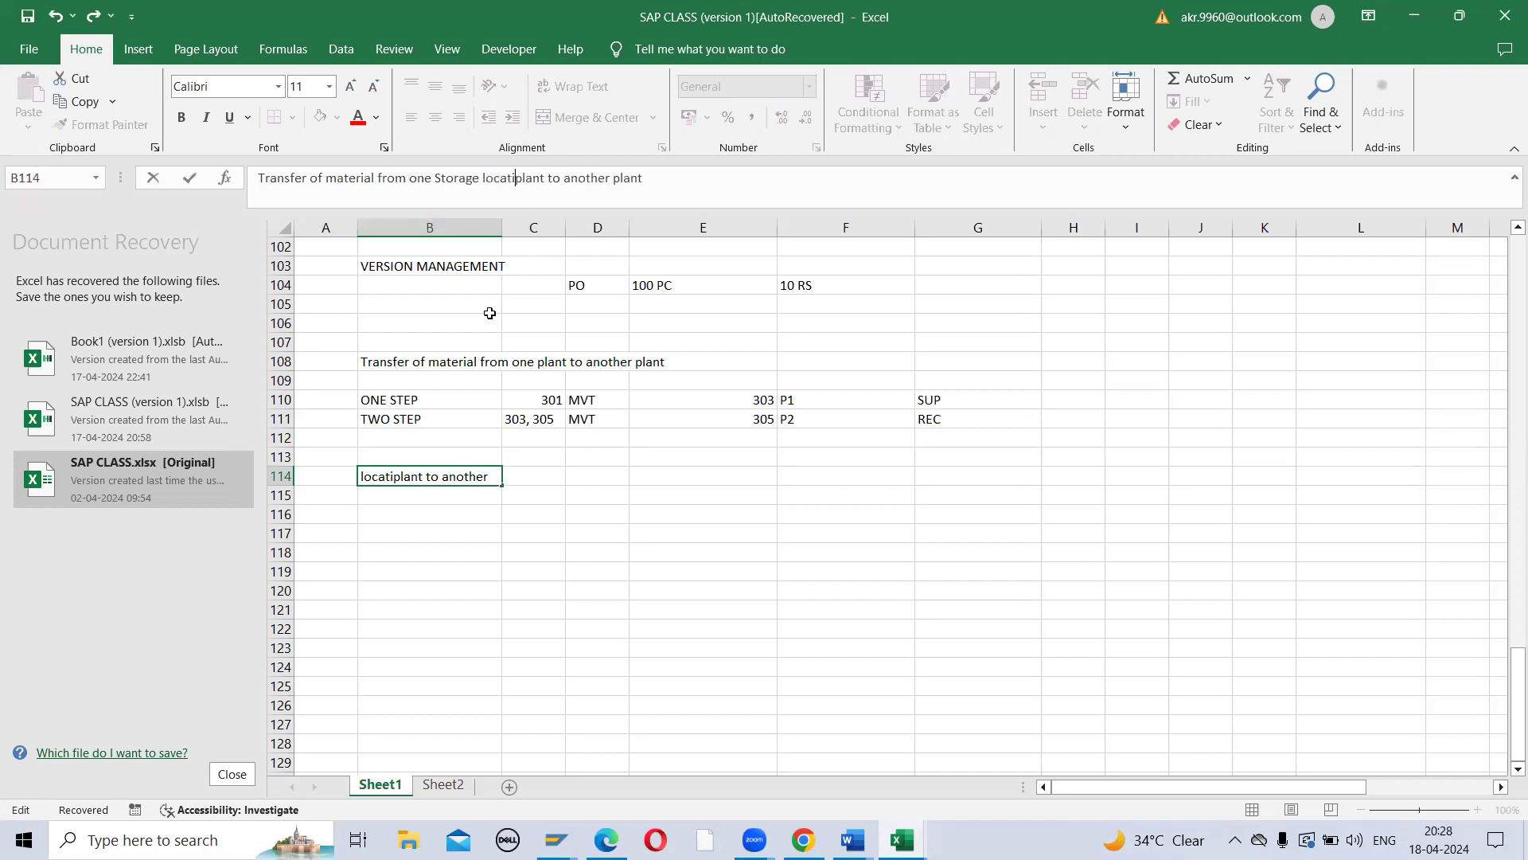
text(n to ano)
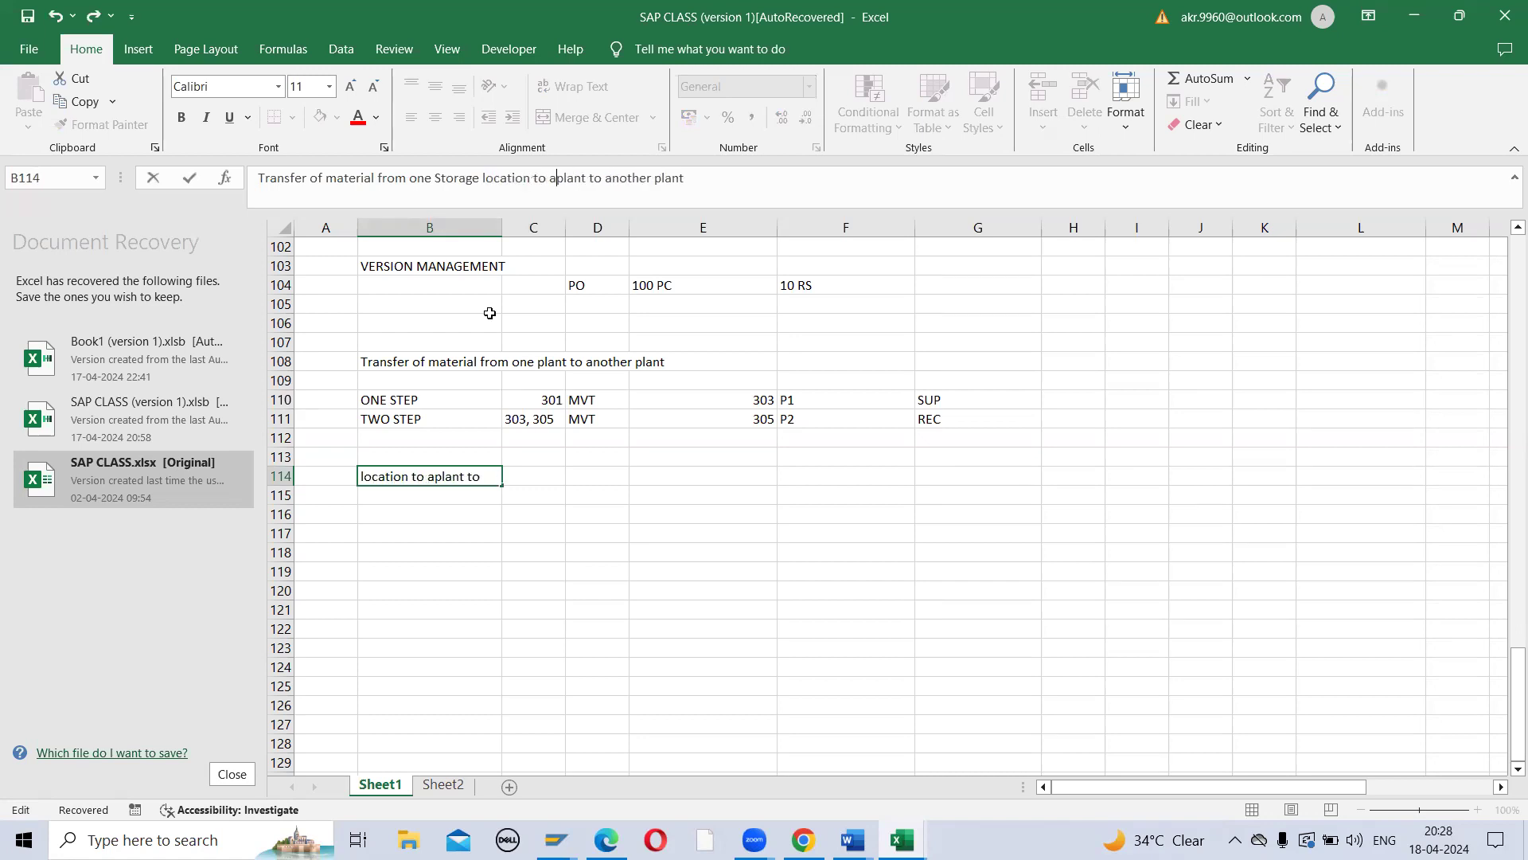
text(t)
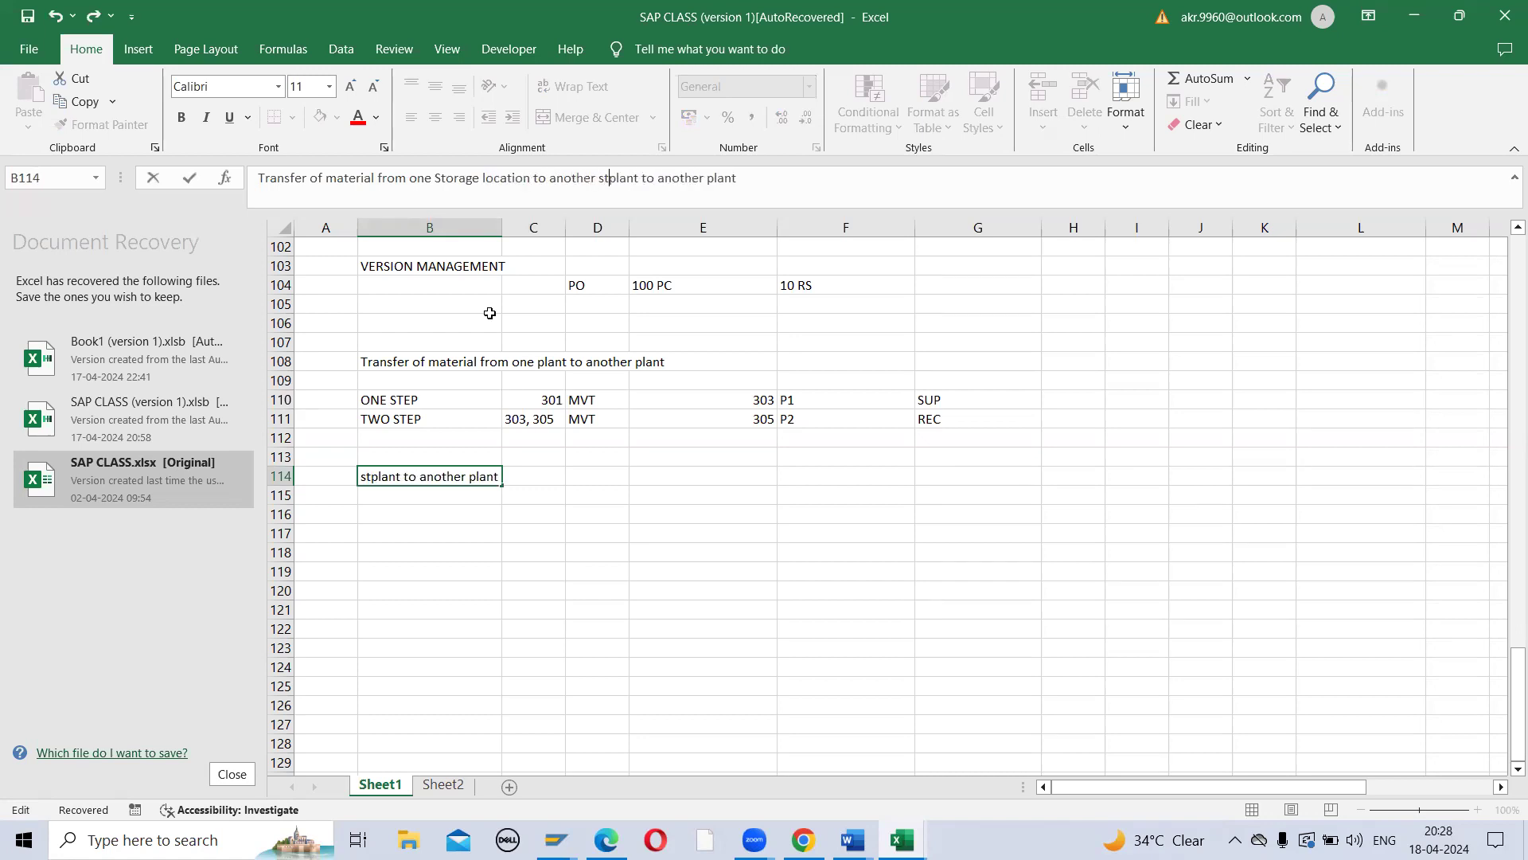
text(her storage locat)
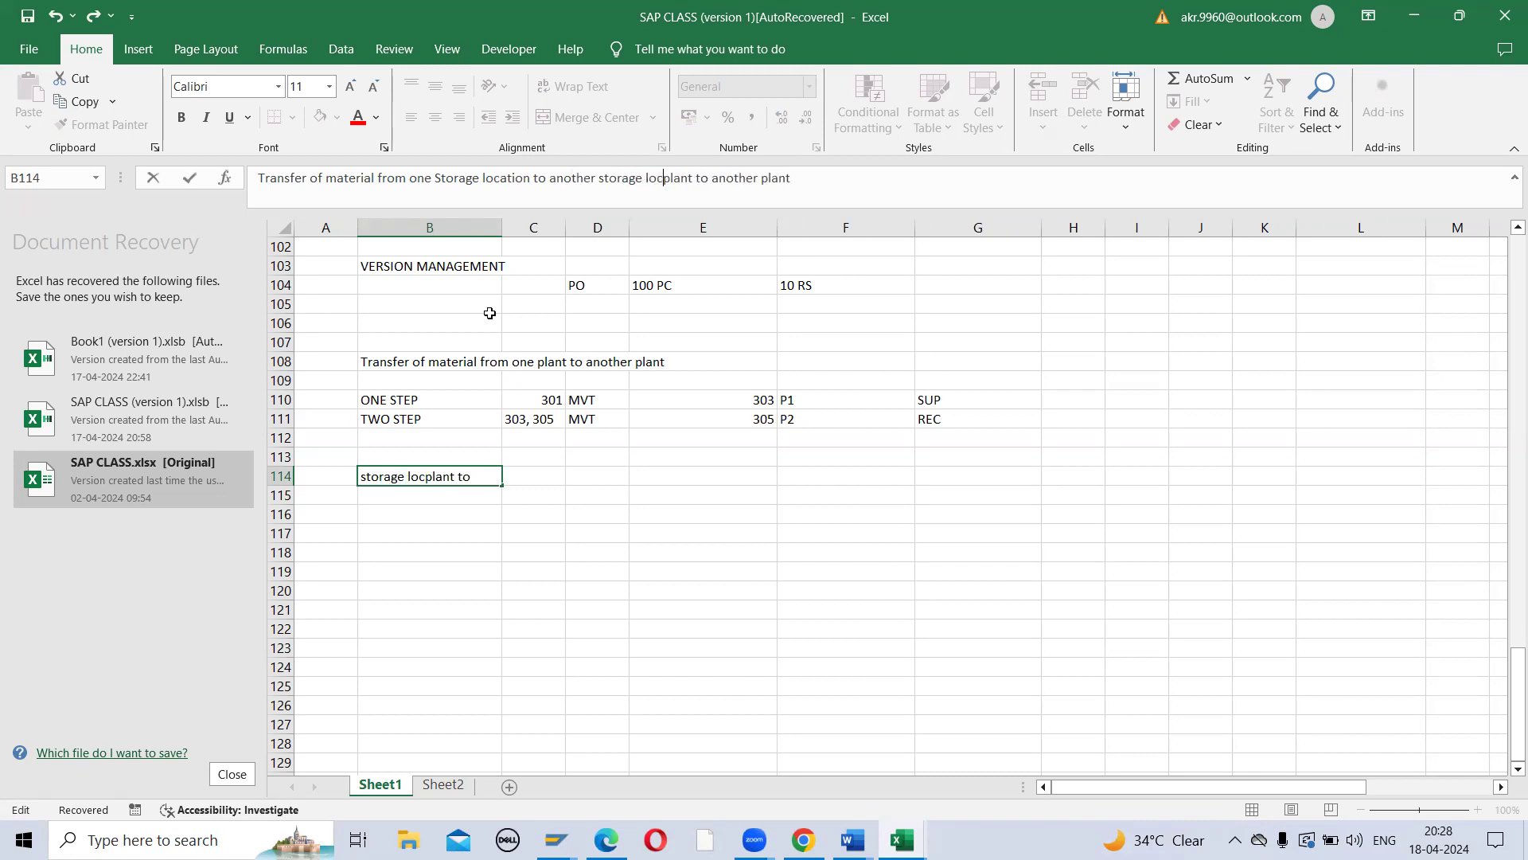
text(ion within)
key(Right)
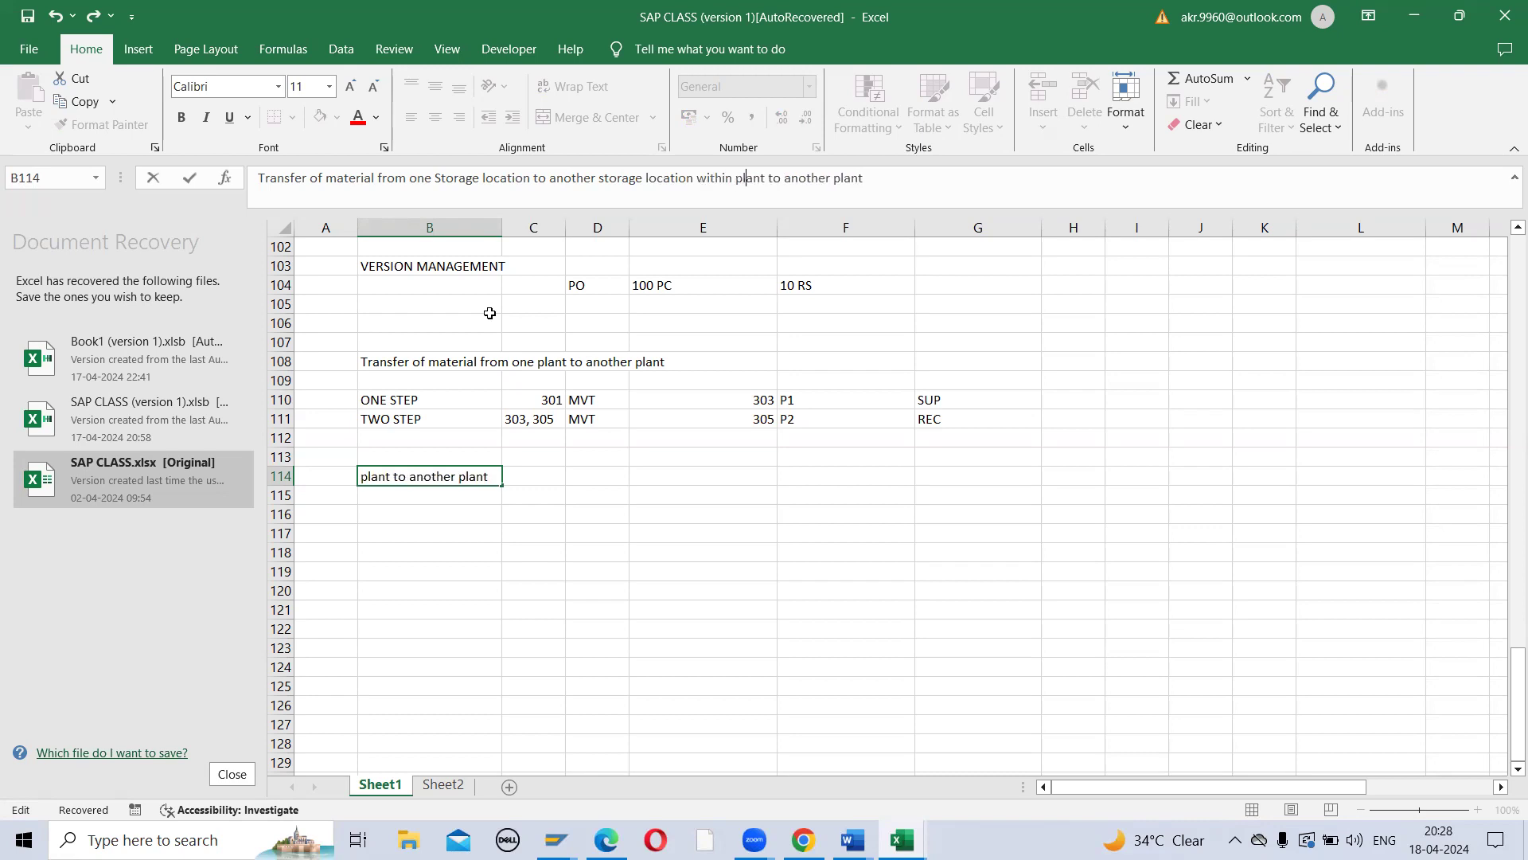
key(Delete)
key(Delete)
key(Delete)
key(Delete)
key(Delete)
key(Delete)
key(Delete)
key(Delete)
key(Delete)
key(Delete)
key(Delete)
key(Delete)
key(Delete)
key(Delete)
key(Delete)
key(Delete)
key(Delete)
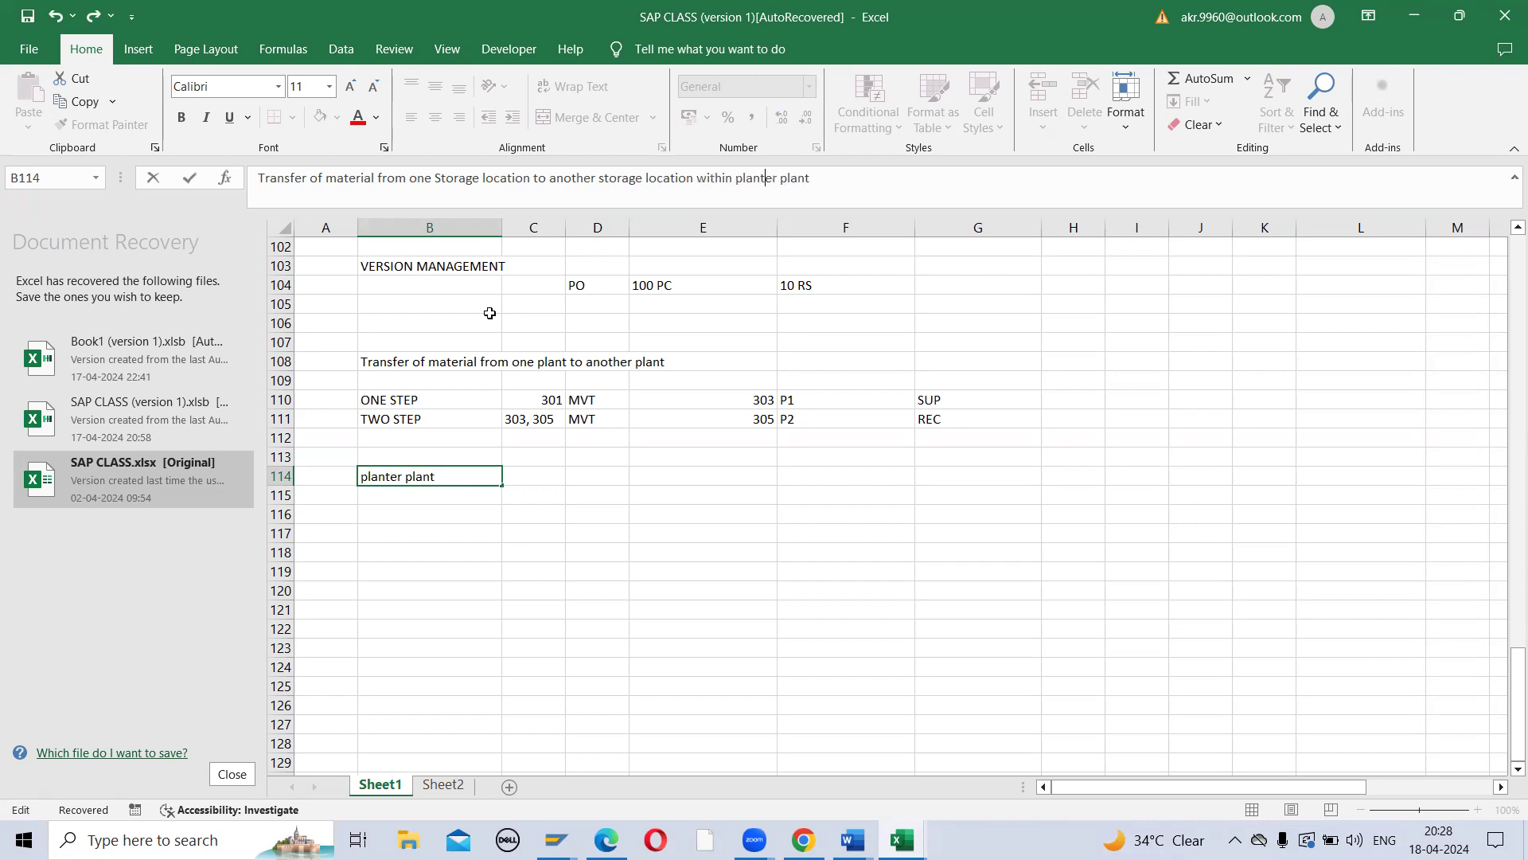
key(Return)
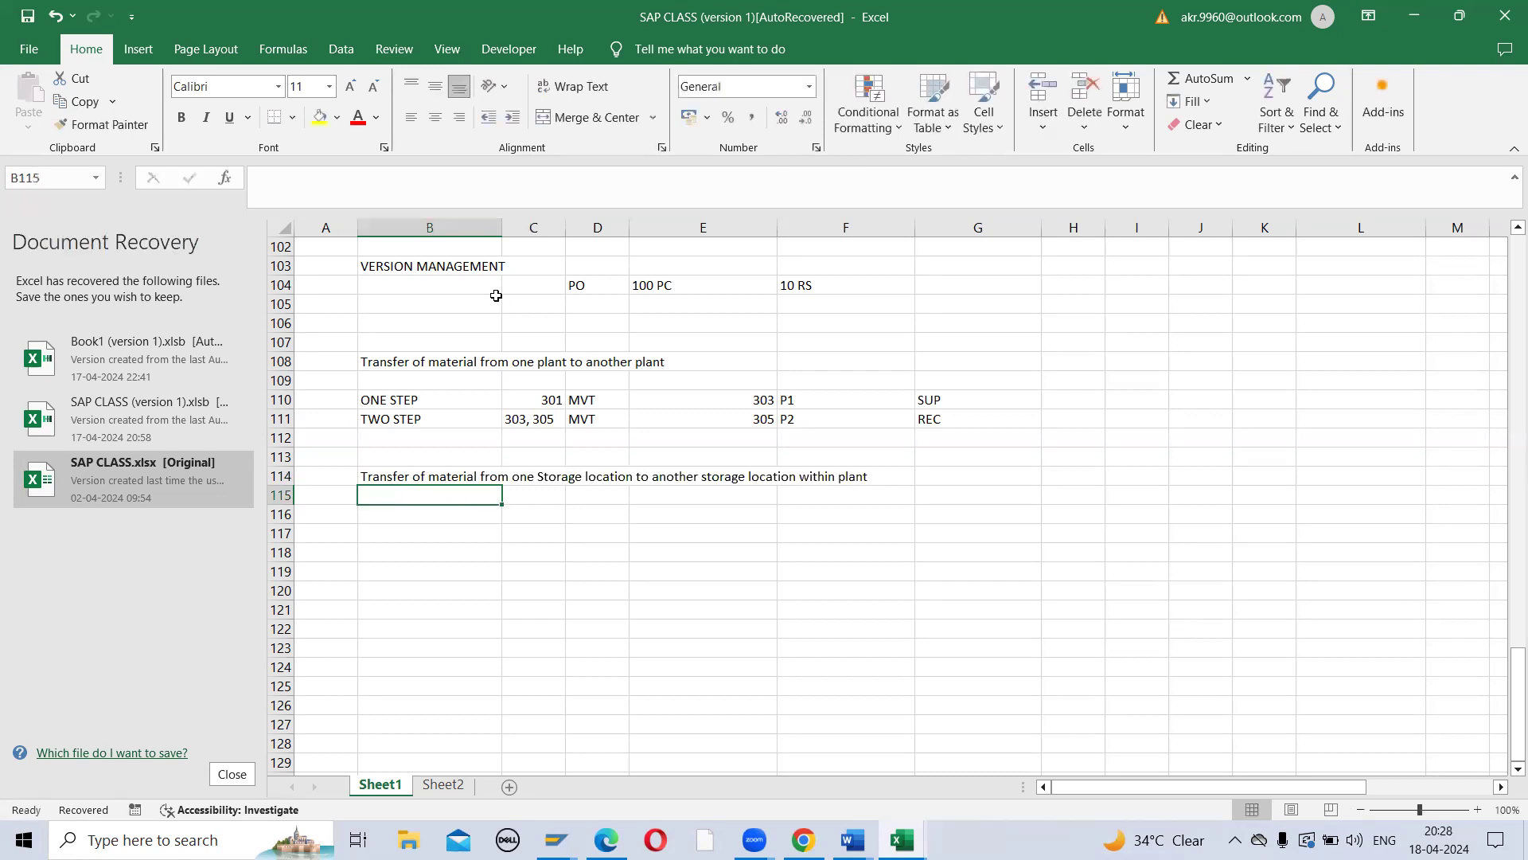
Step: Enter plant ZD12 in B116, with storage locations SL01 in C117 and SL02 in C118
click(378, 400)
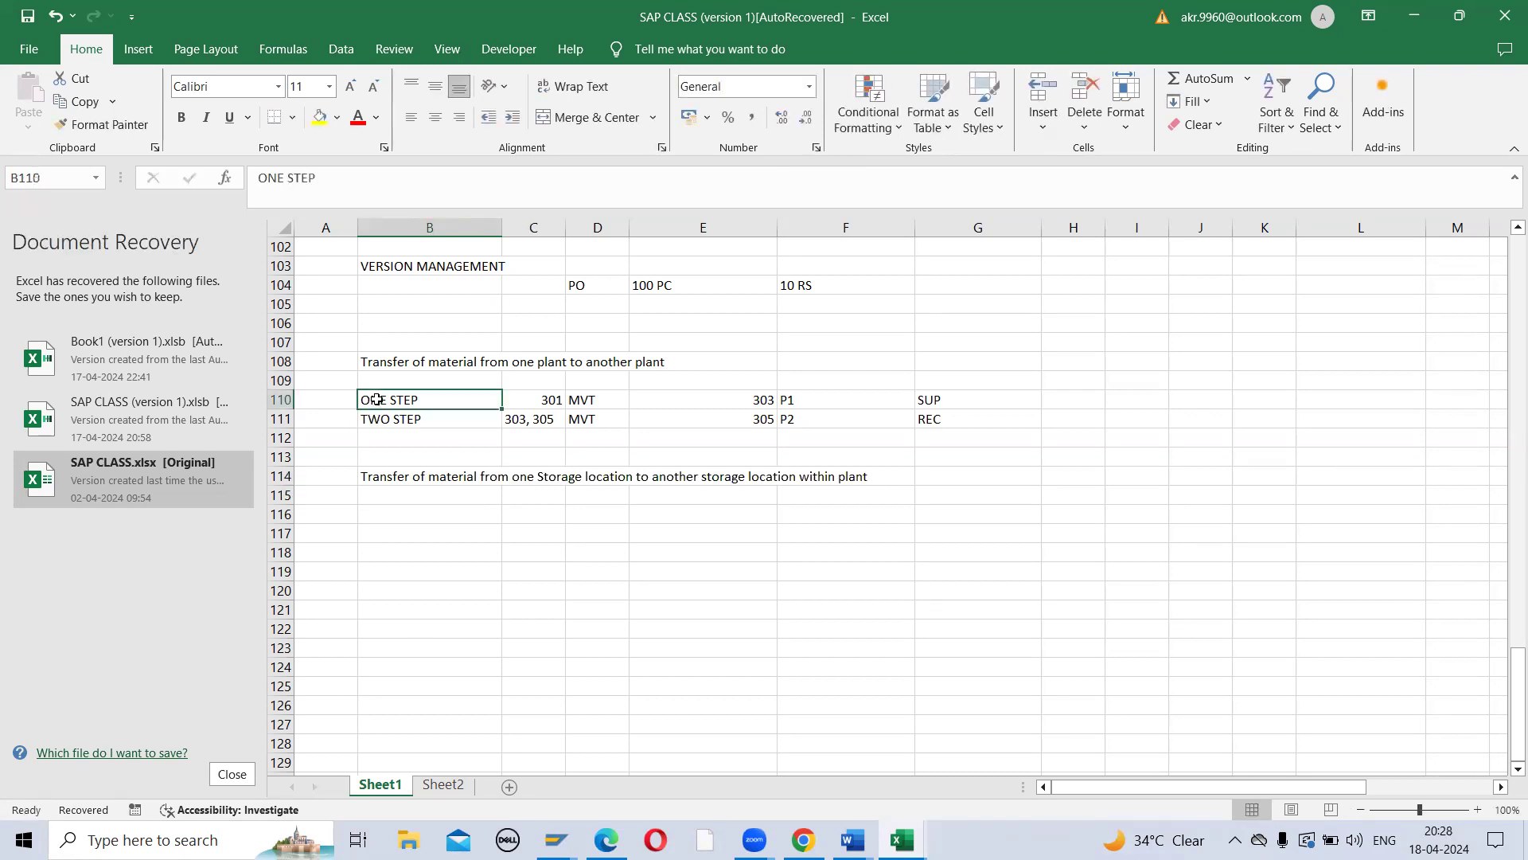
click(442, 516)
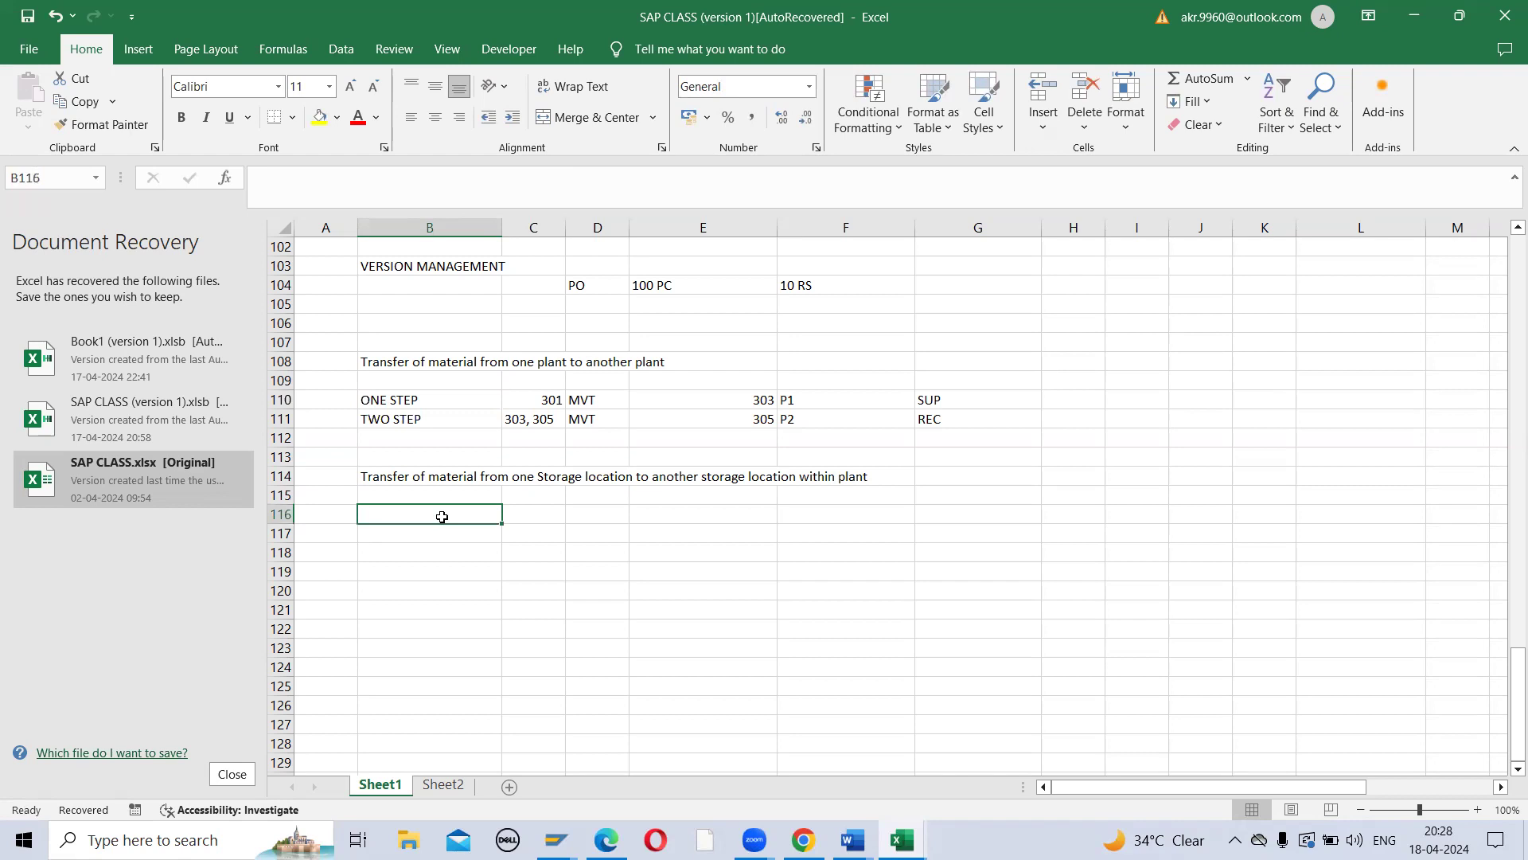
text(P1)
key(BackSpace)
key(BackSpace)
text(ZD12)
key(Tab)
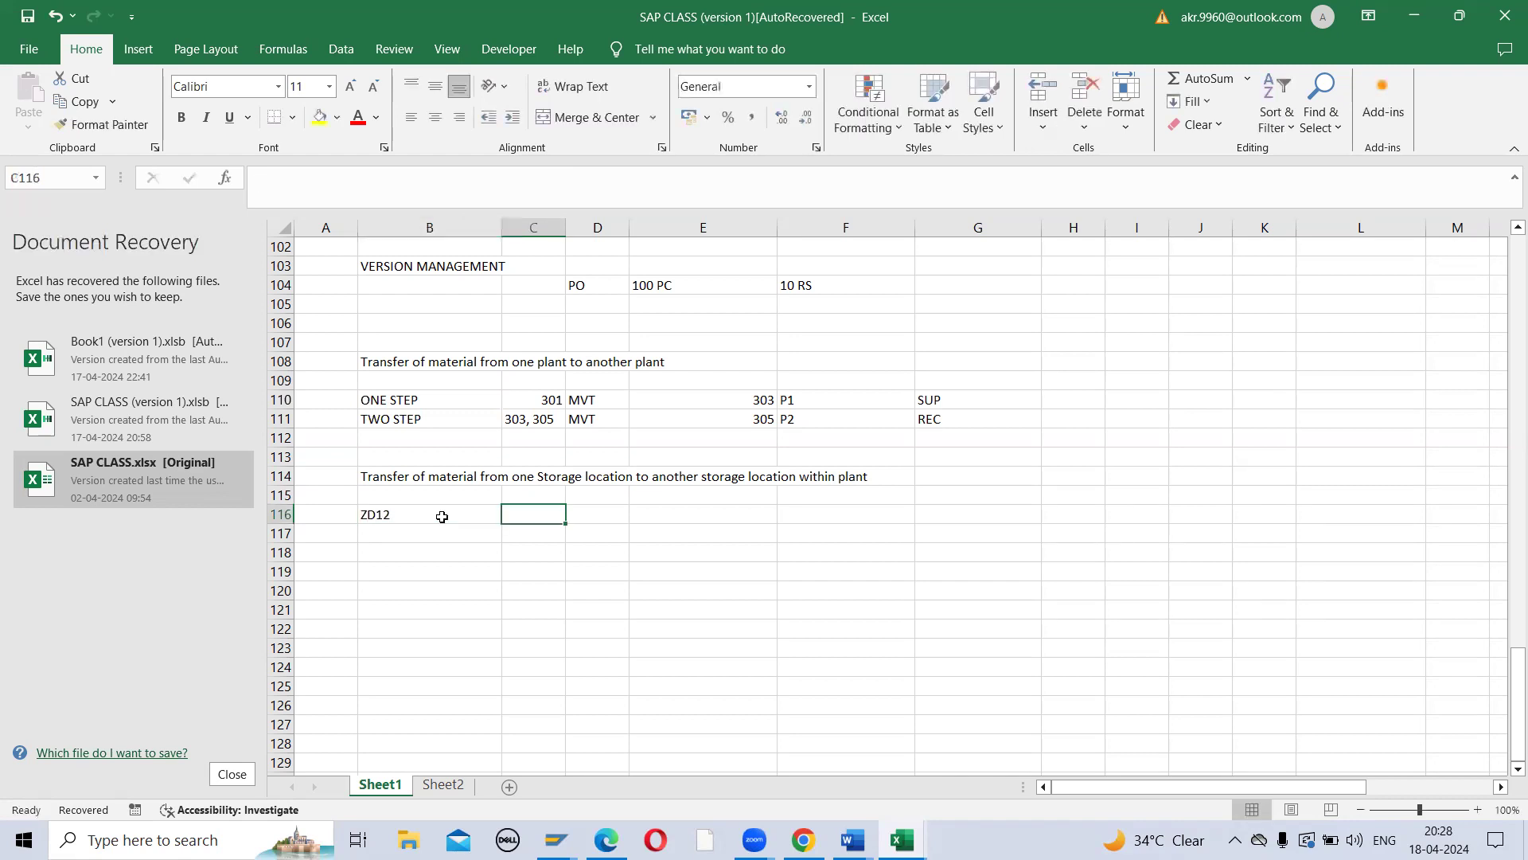
key(Down)
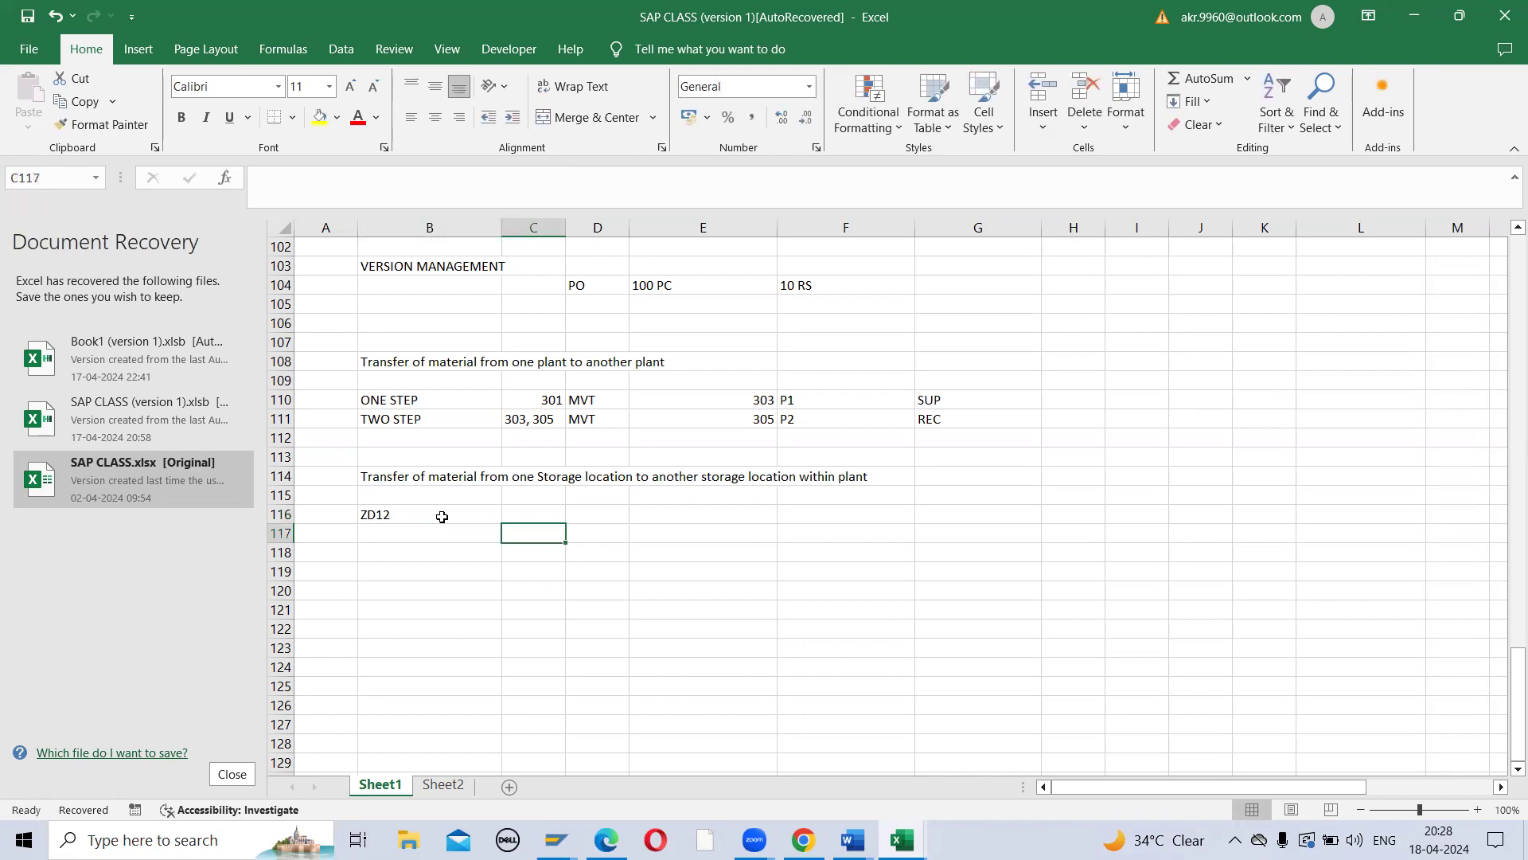
text(SL01)
key(Return)
text(SL02)
key(Return)
Step: Enter a quantity of 100 in D117 beside storage location SL01
key(Up)
key(Up)
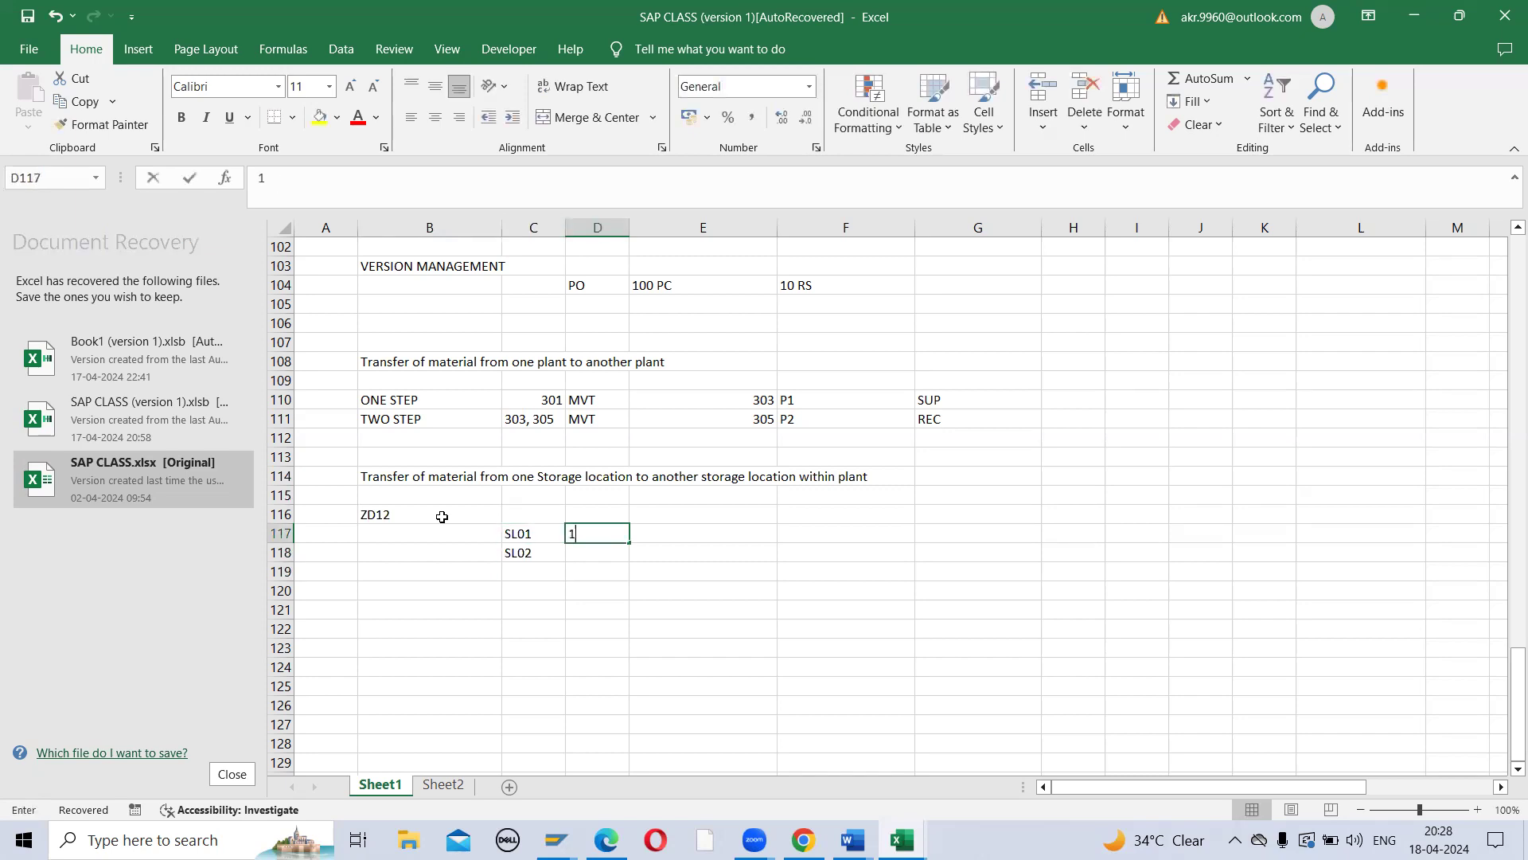
text(100)
key(Return)
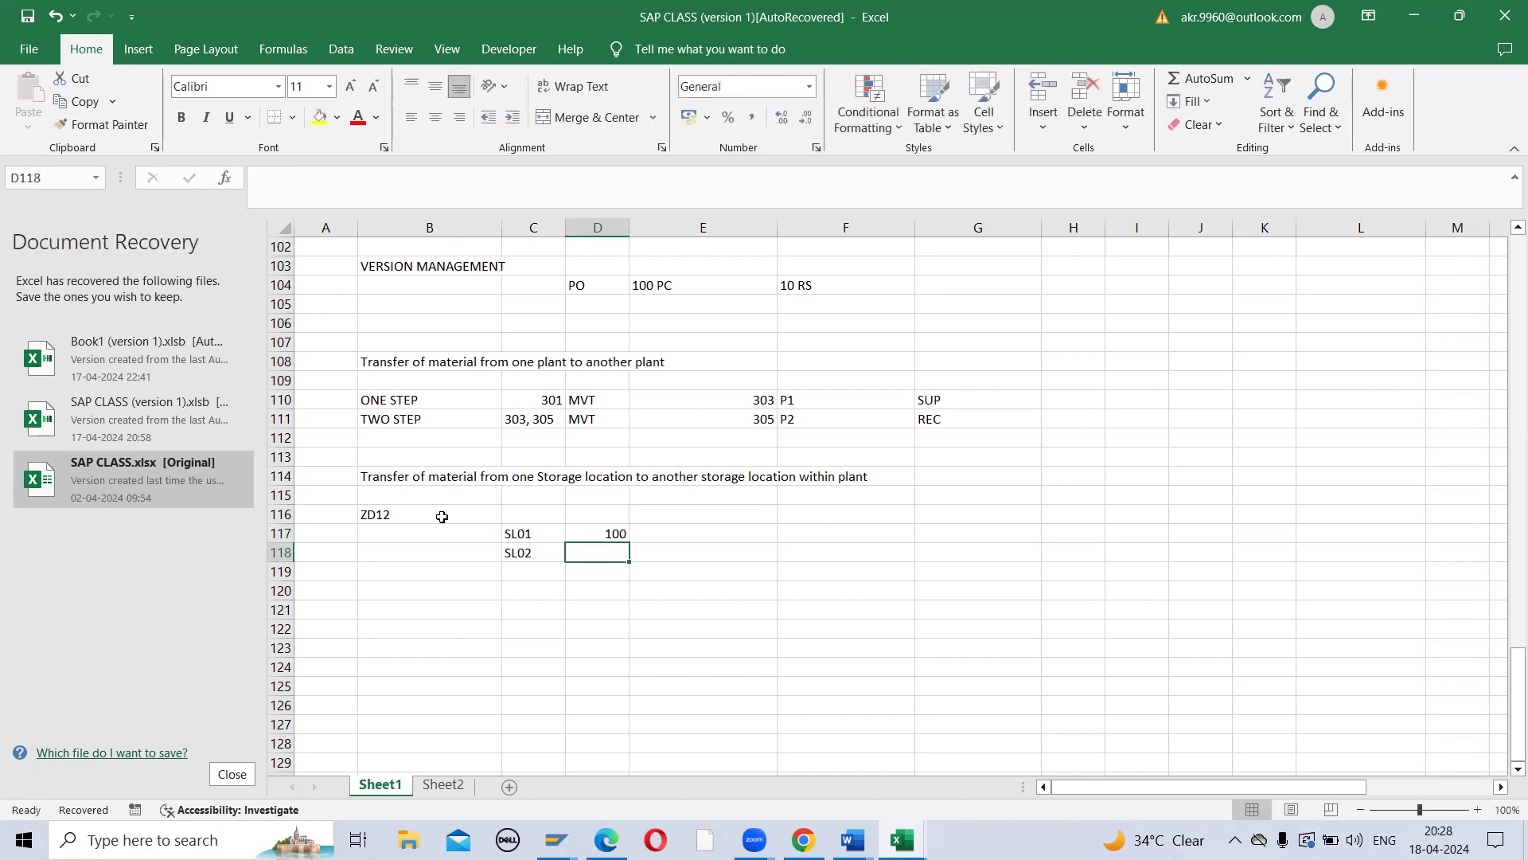
key(Left)
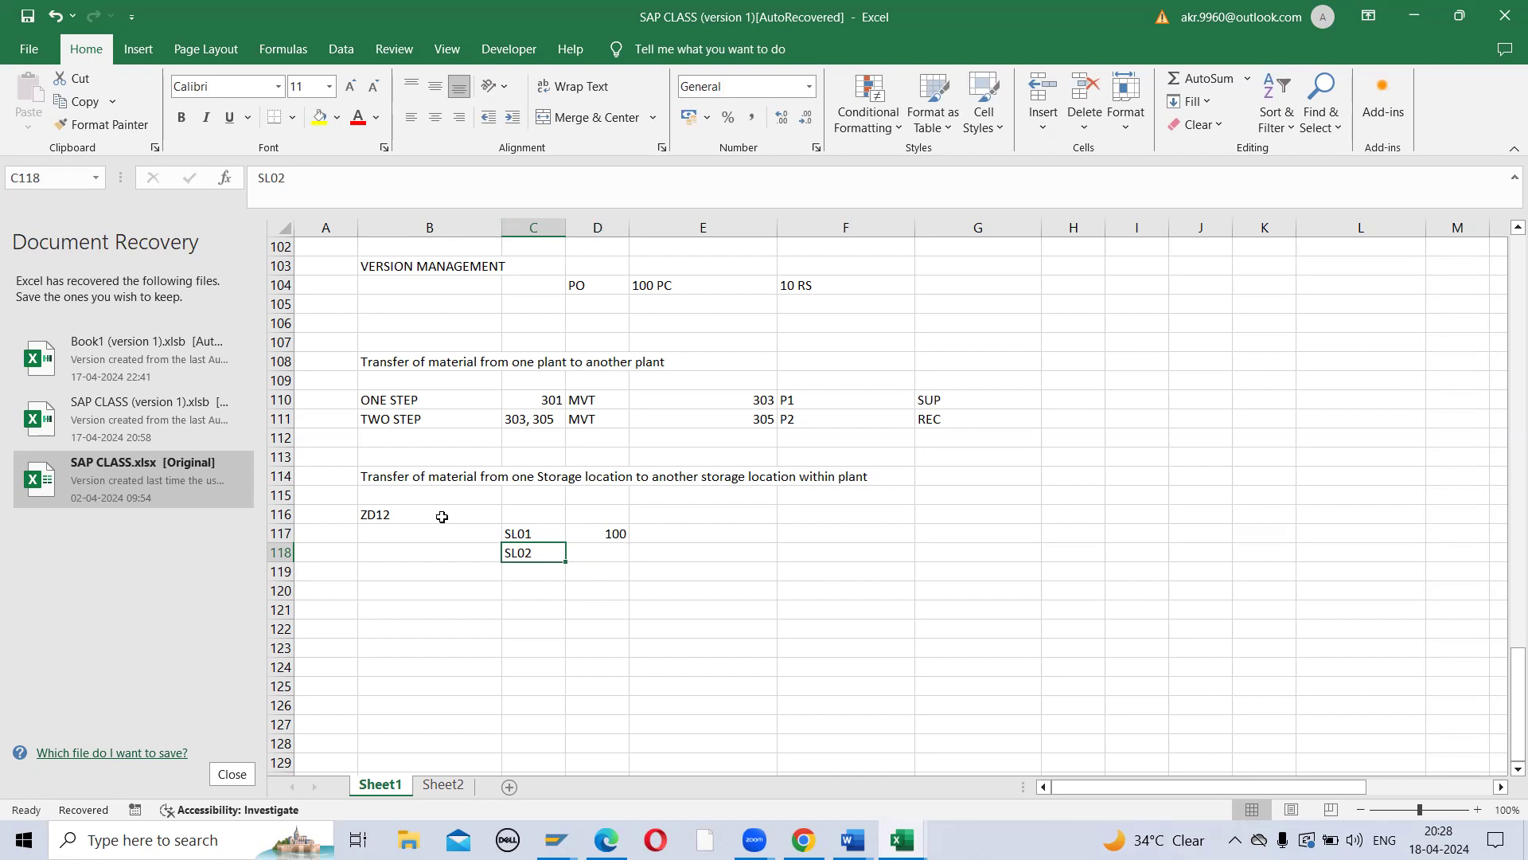
key(Right)
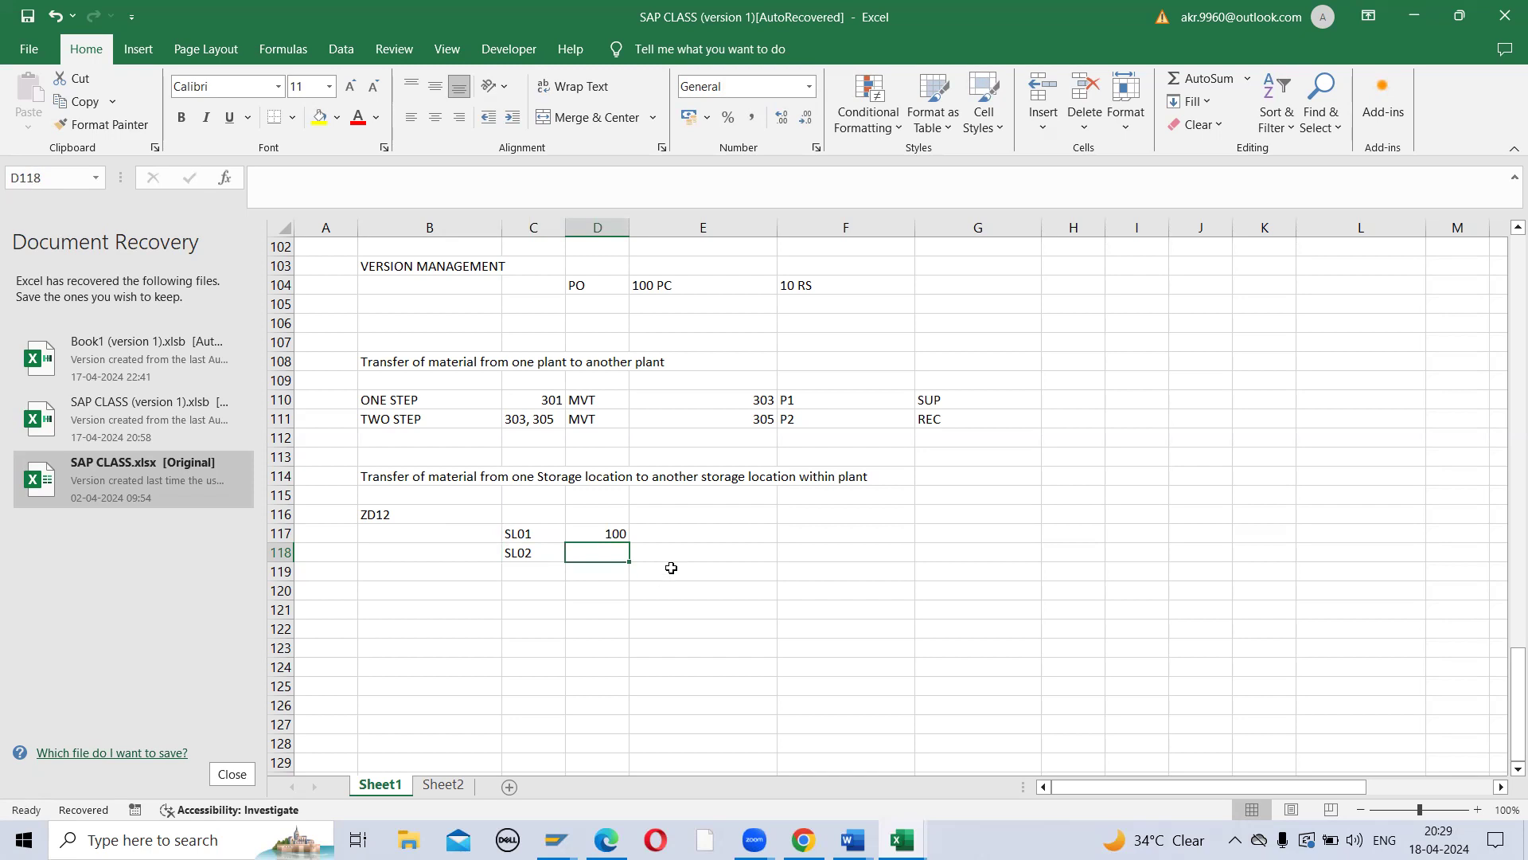
Step: Copy the ONE STEP and TWO STEP labels from B110:B111 to B120:B121
click(405, 399)
drag(405, 400, 406, 418)
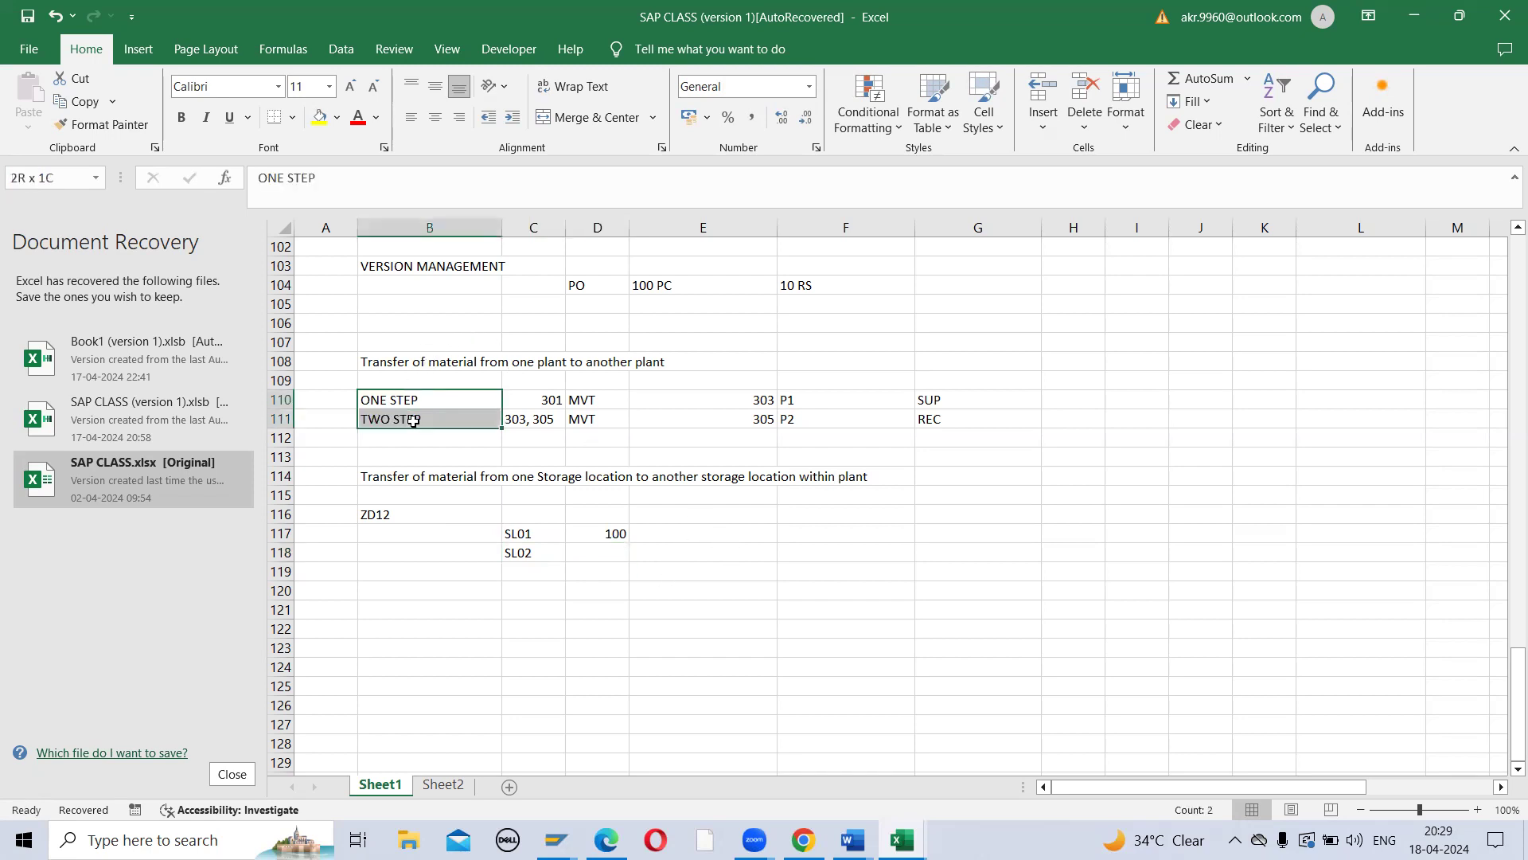
key(ctrl+c)
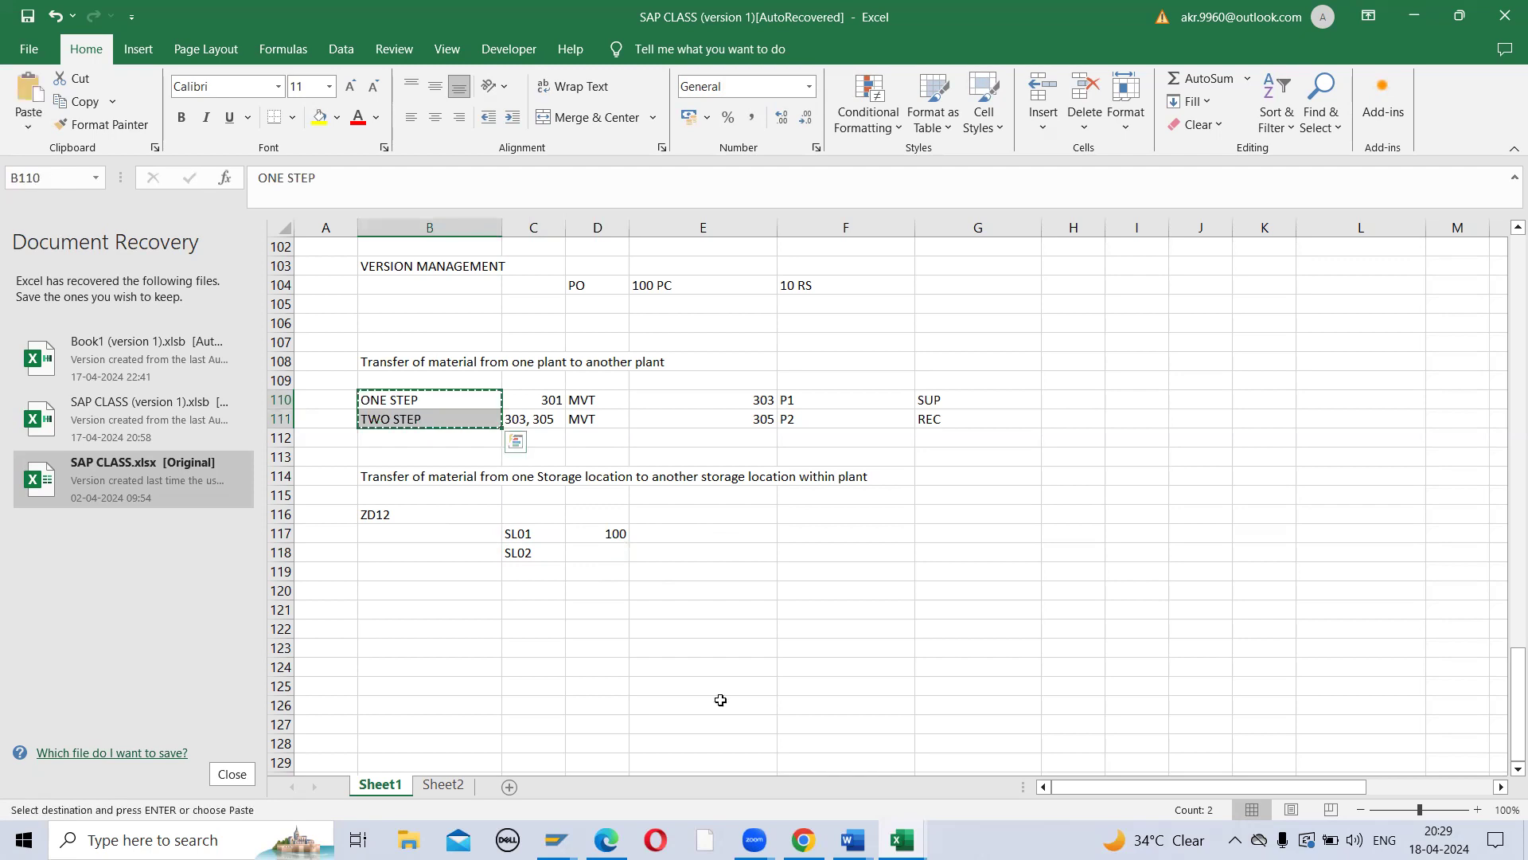
click(402, 589)
key(ctrl+v)
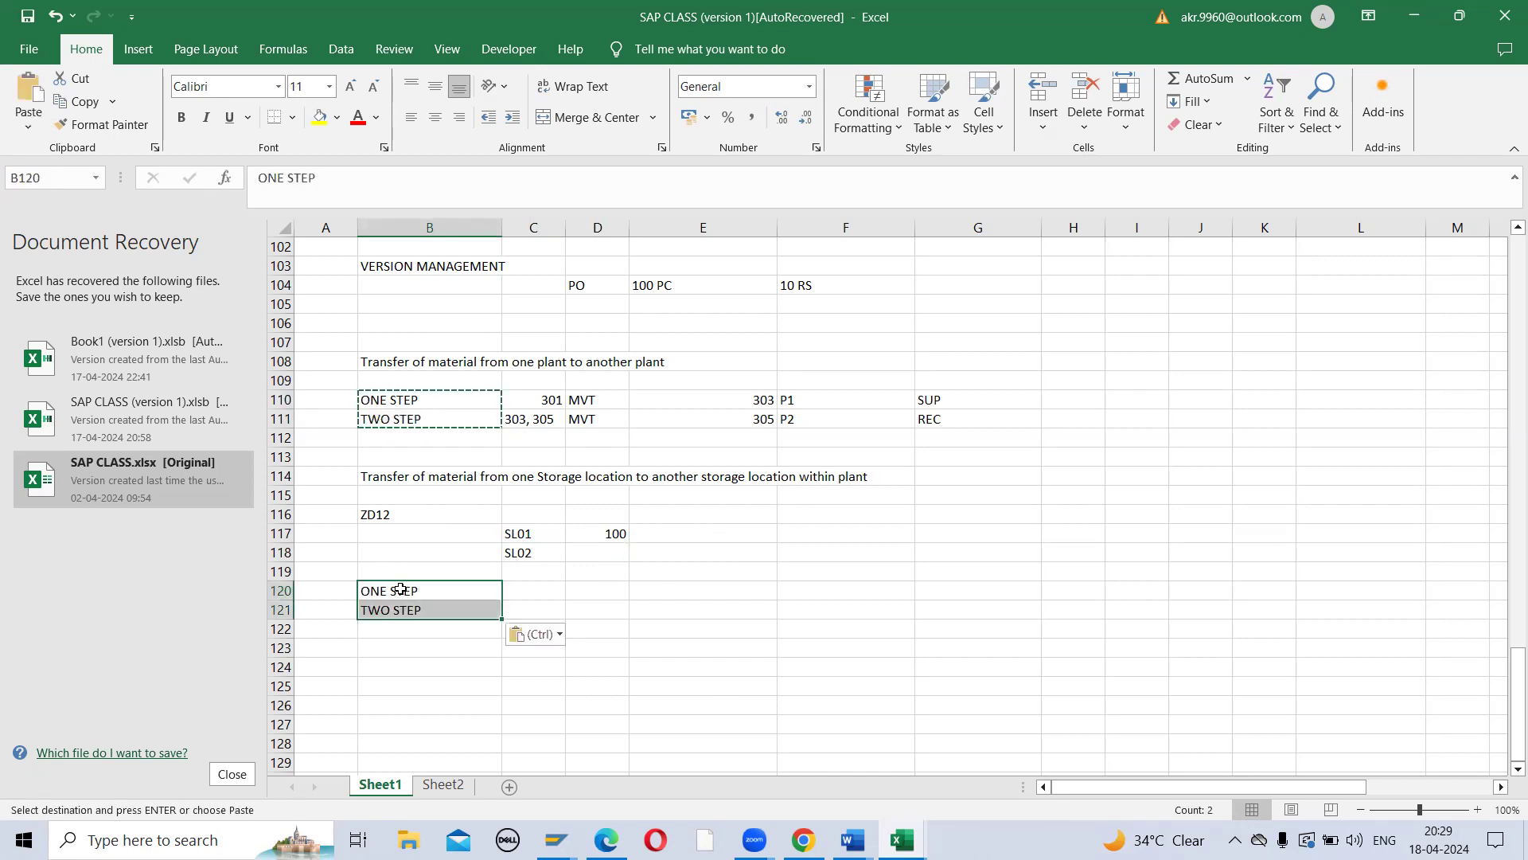
key(Escape)
Step: Enter movement type 311 for ONE STEP in C120, and 313 and 315 for TWO STEP in C121 and D121
click(517, 593)
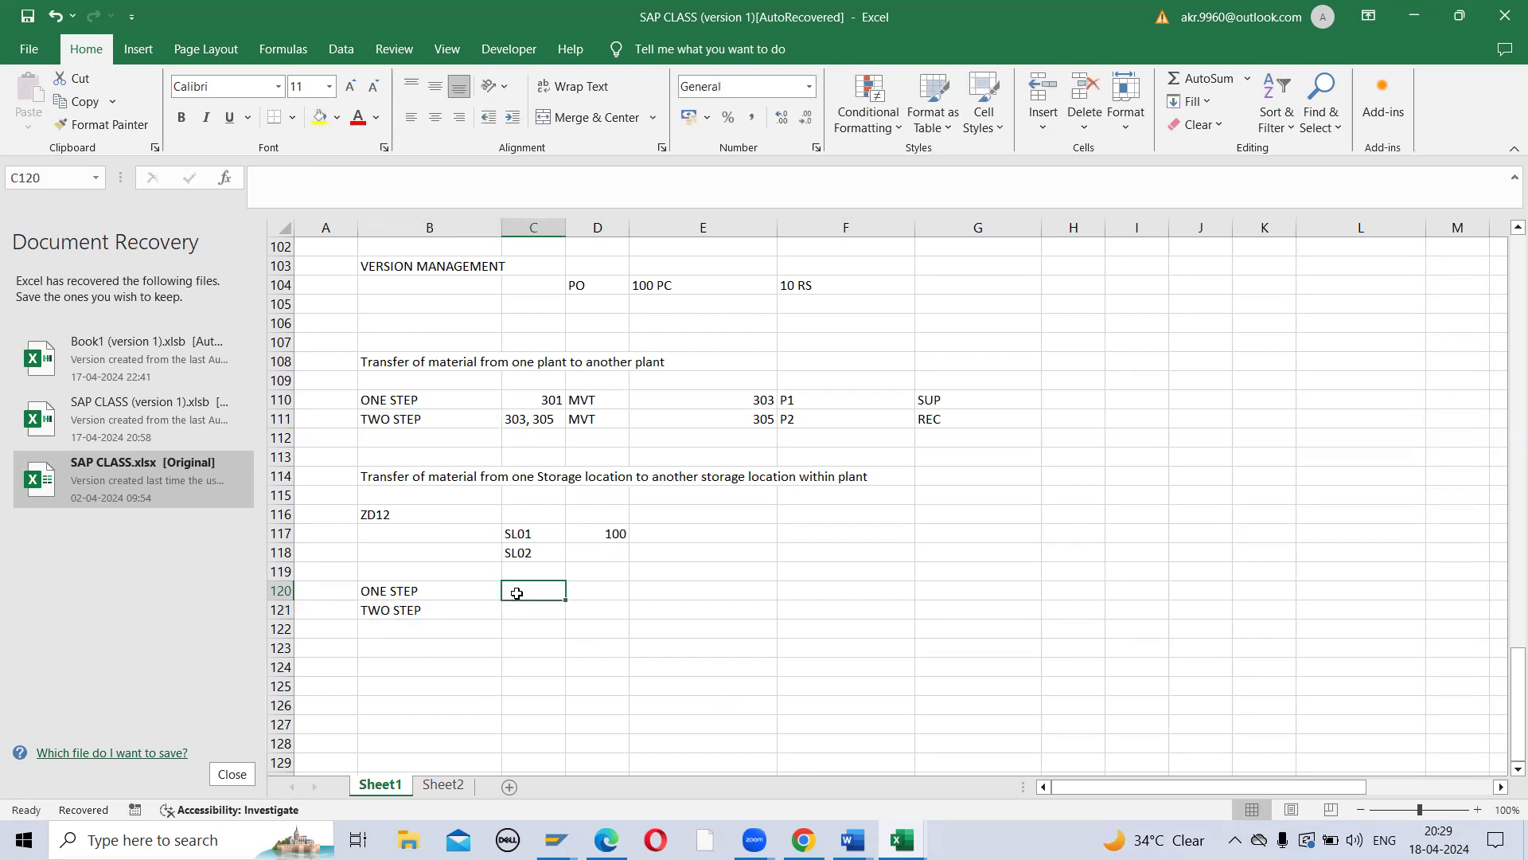
text(311)
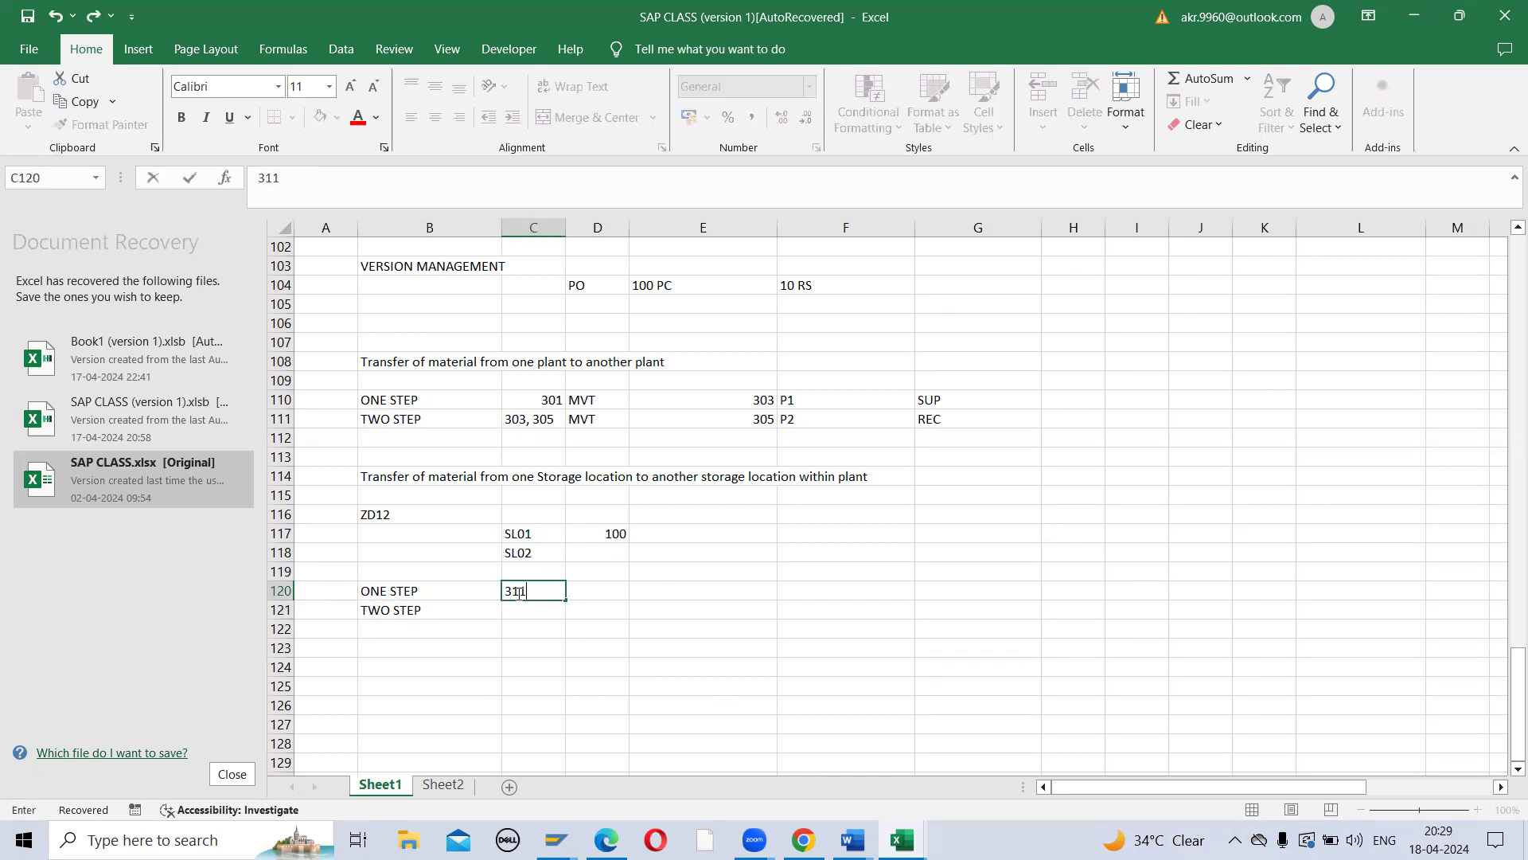
key(Return)
text(313)
key(Tab)
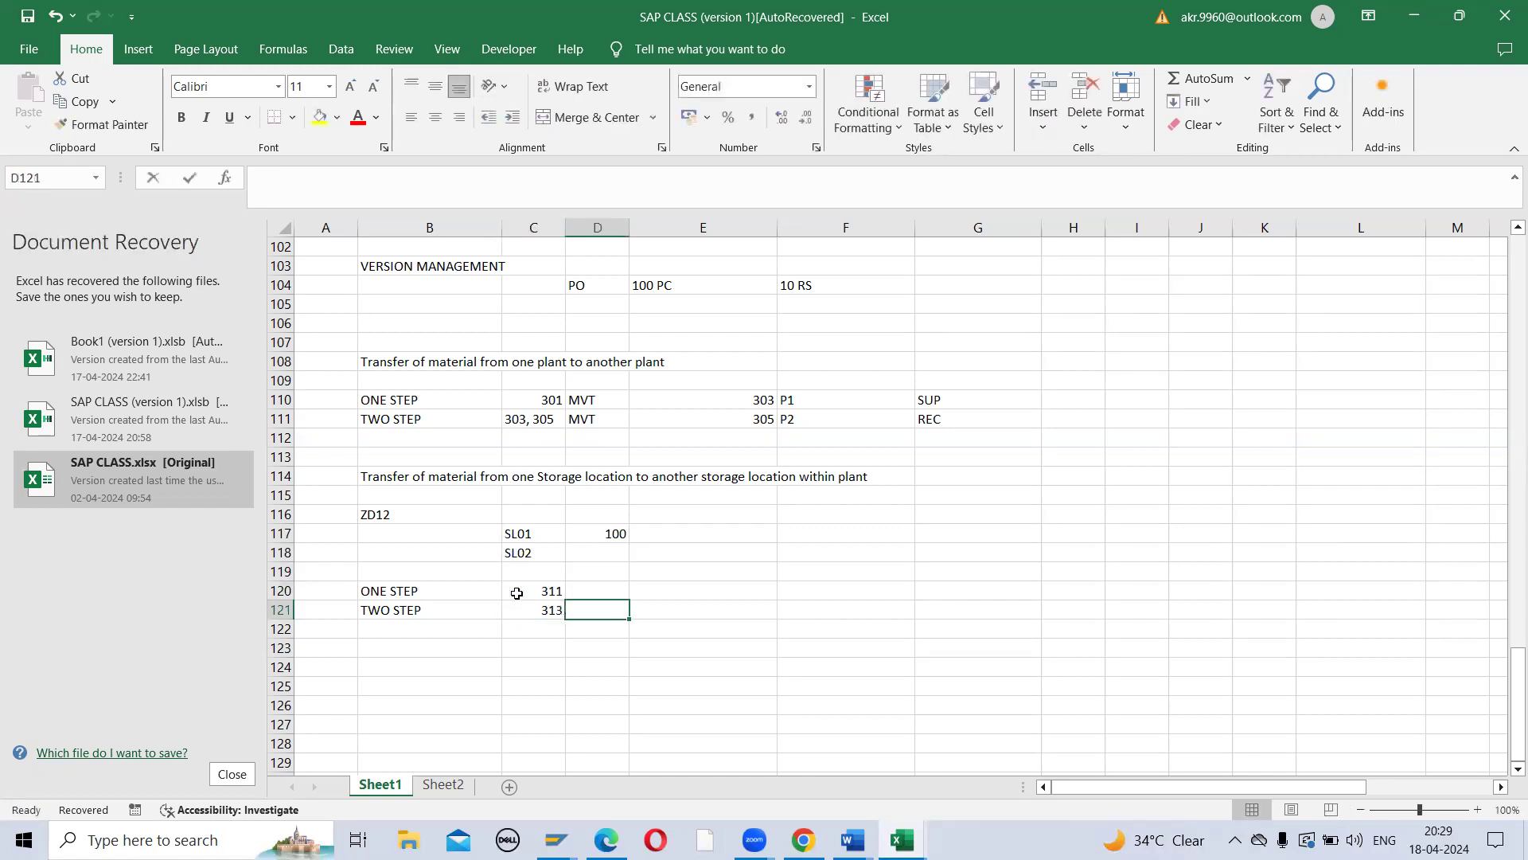
text(315)
key(Return)
key(Up)
key(Up)
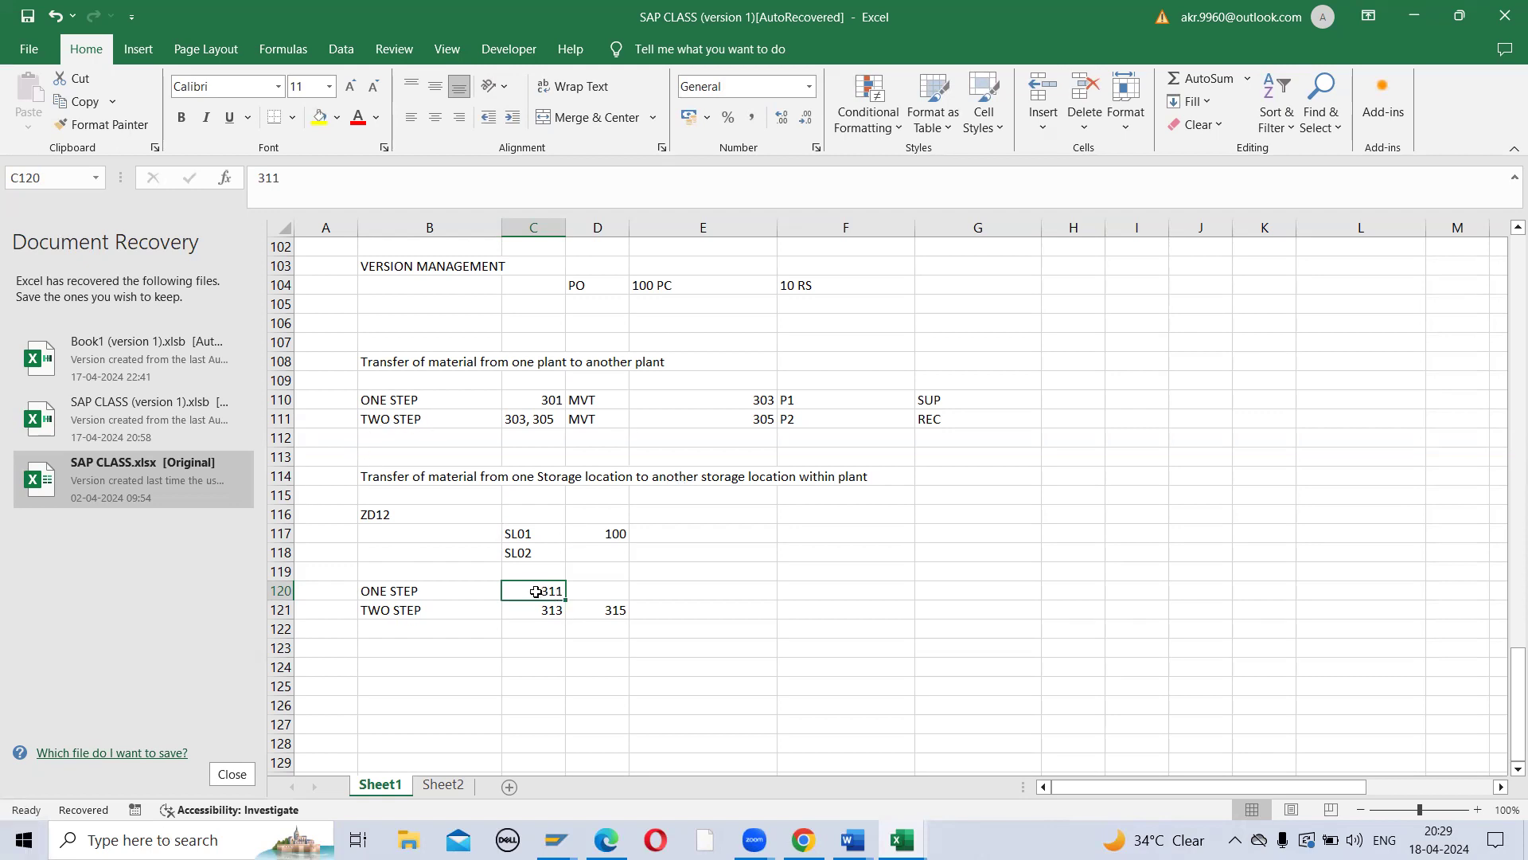
Step: Review the storage location transfer notes, comparing locations SL01 and SL02 with the one-step and two-step movement types
click(389, 398)
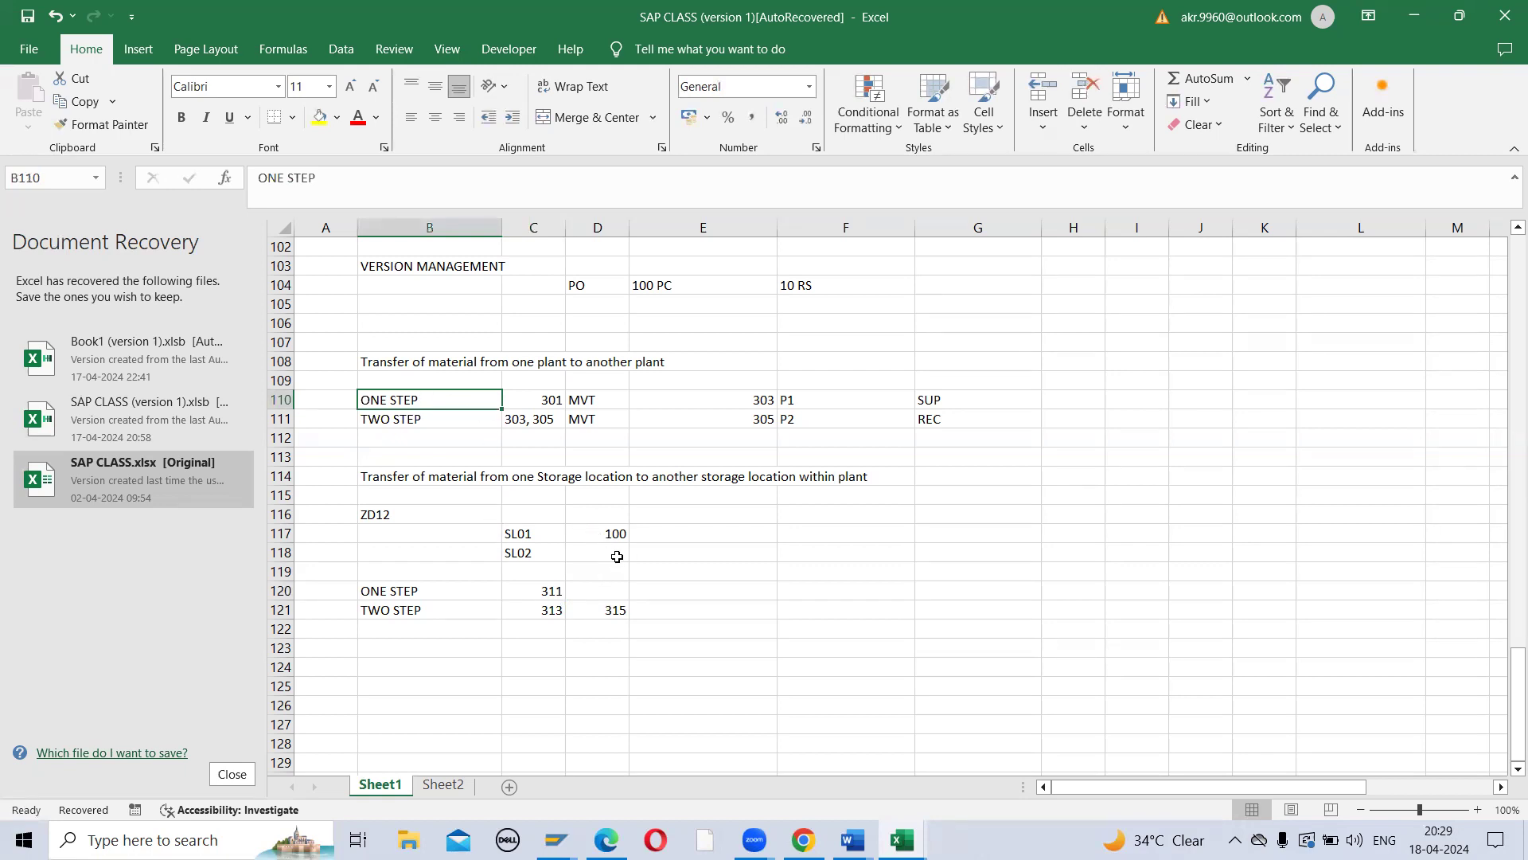
click(535, 532)
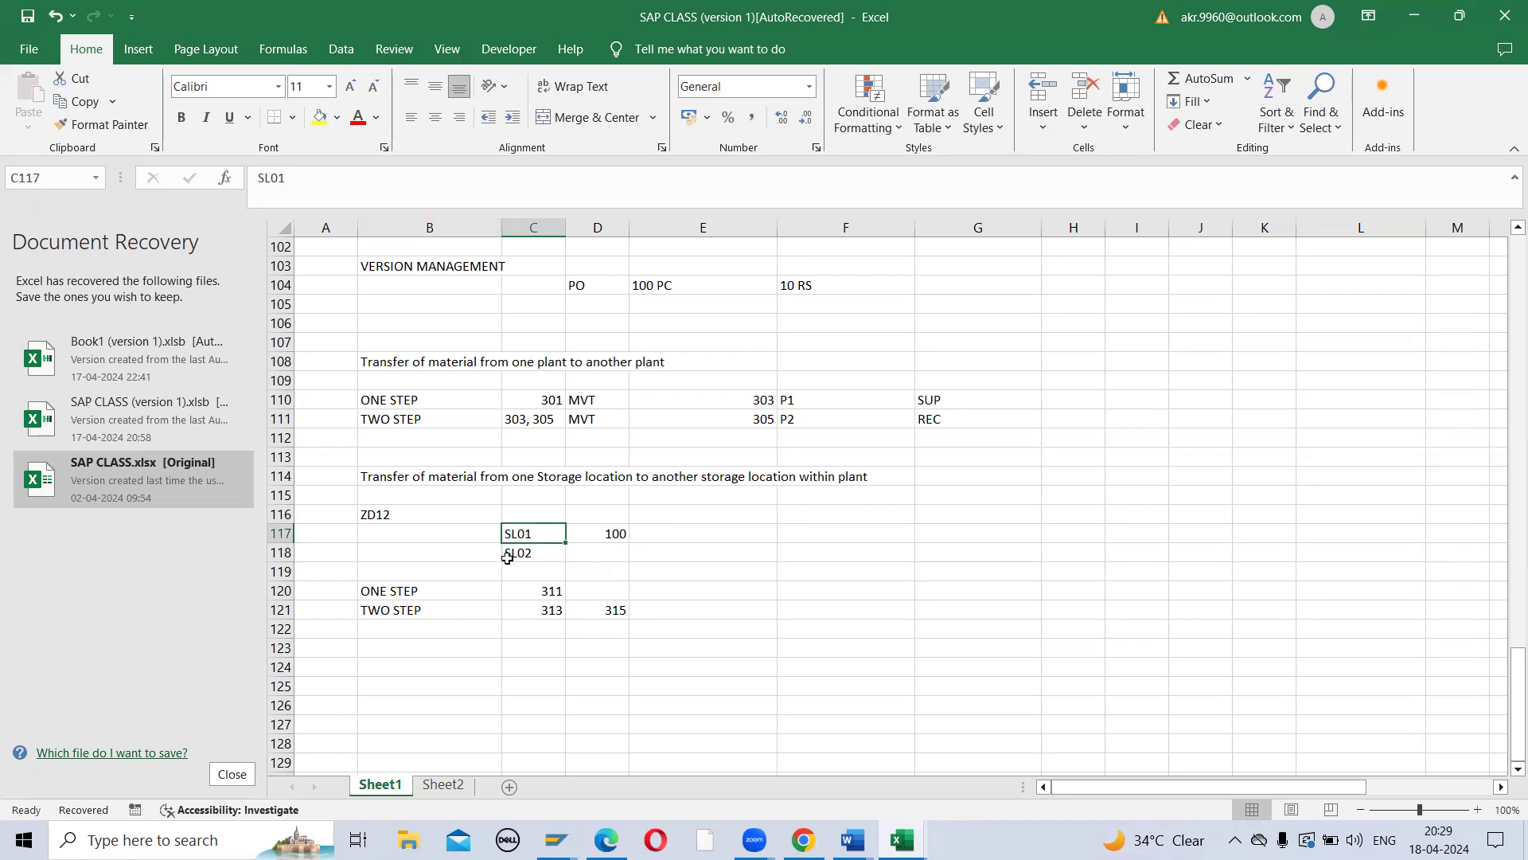
click(528, 555)
click(548, 594)
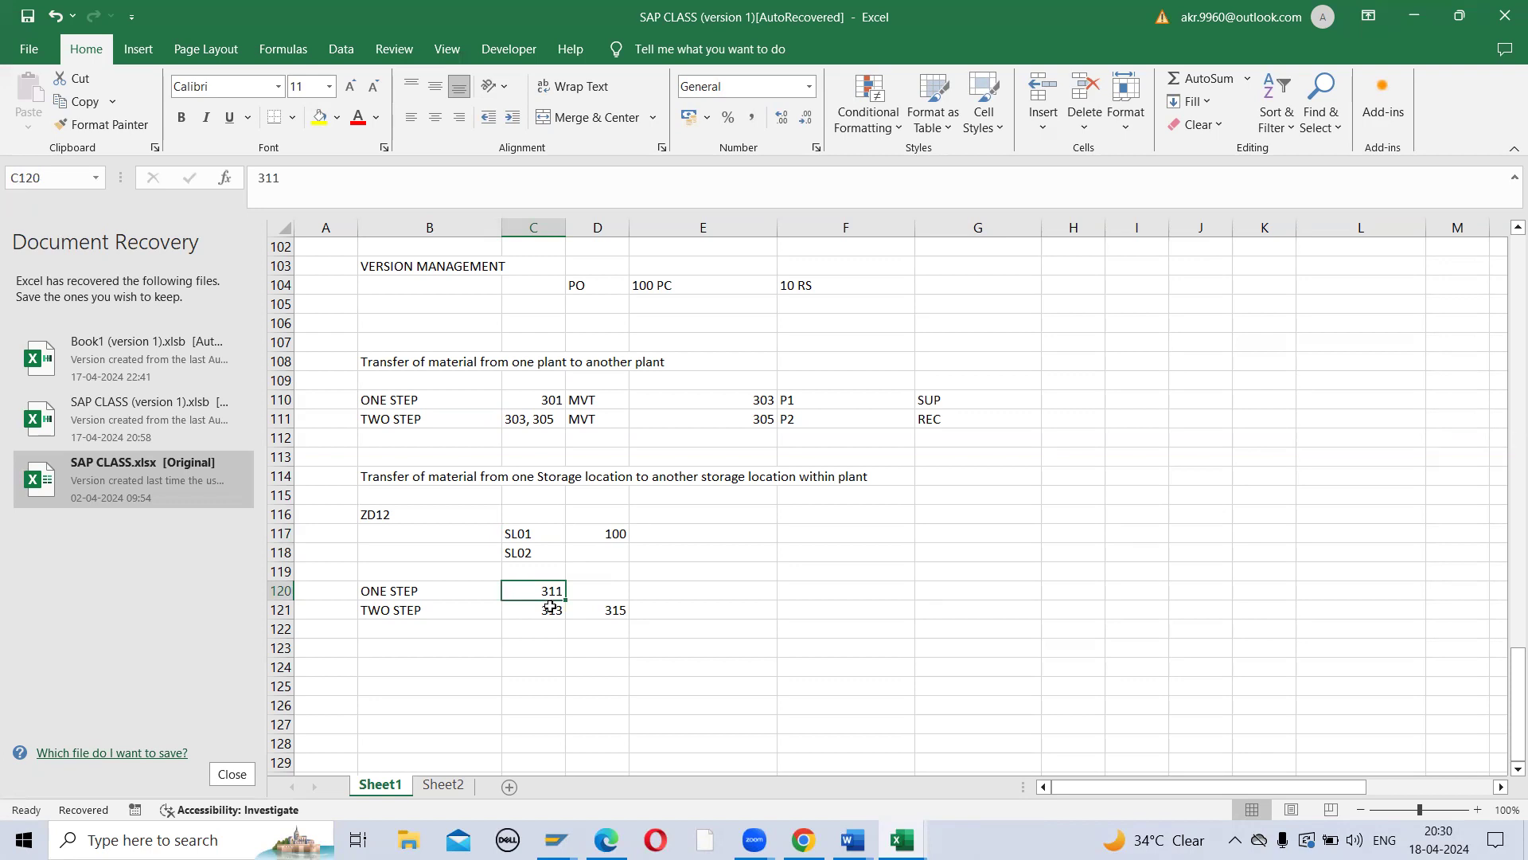
click(551, 610)
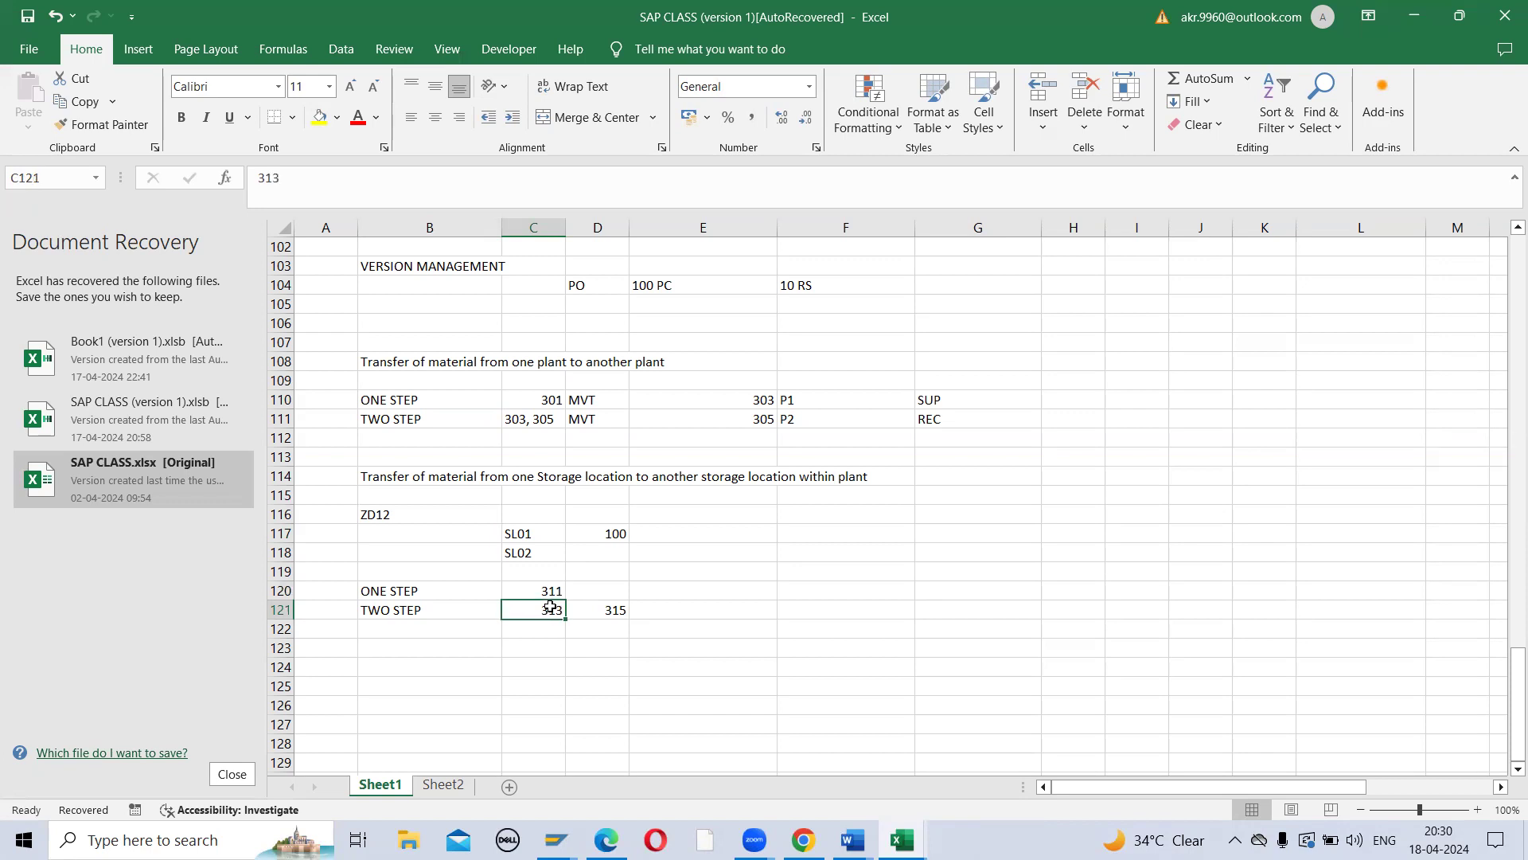
key(Right)
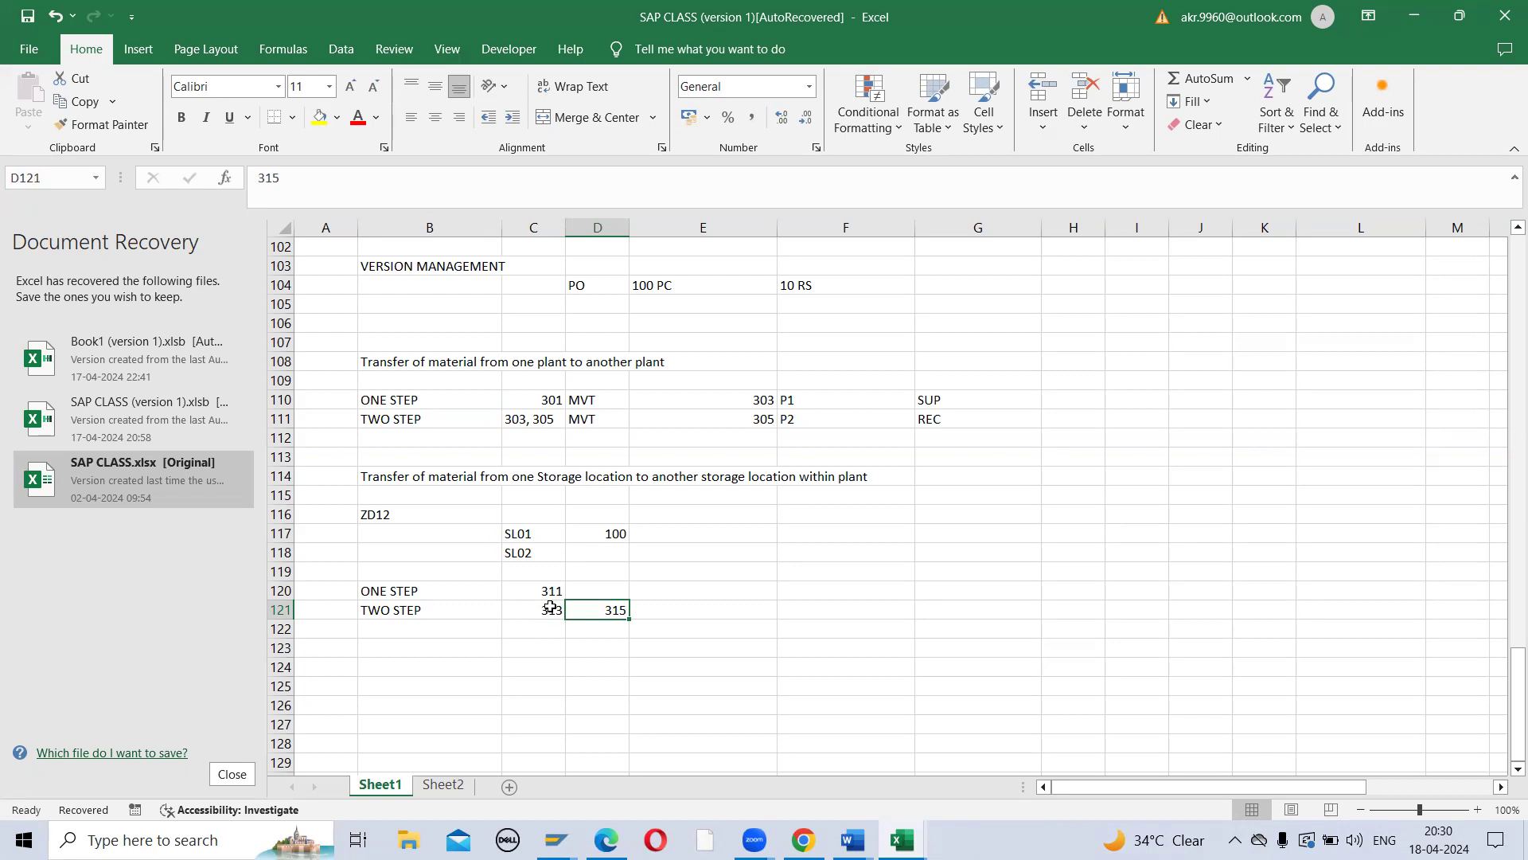
key(Down)
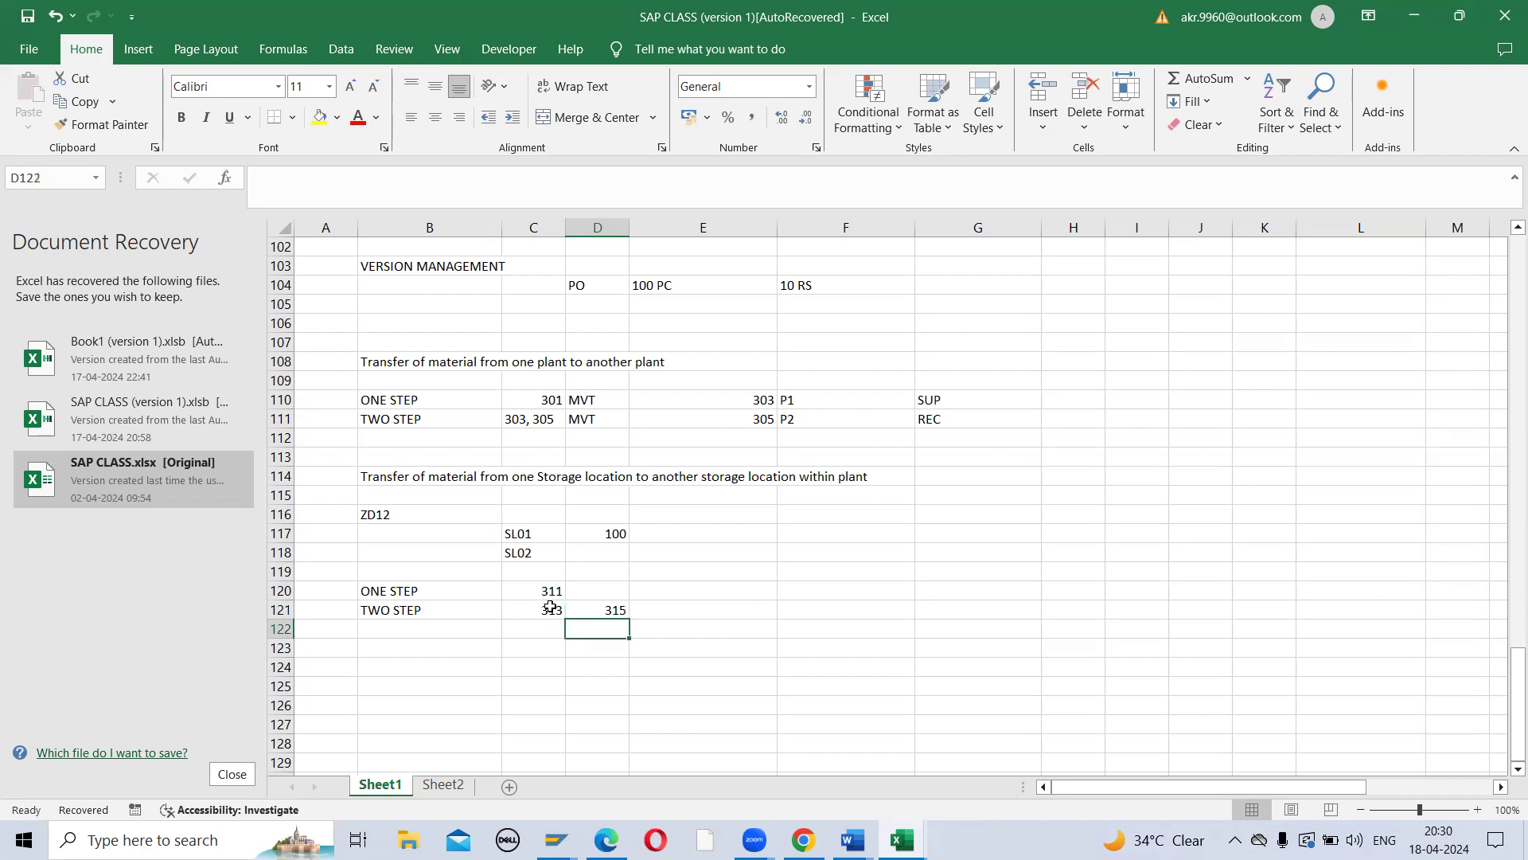
key(Left)
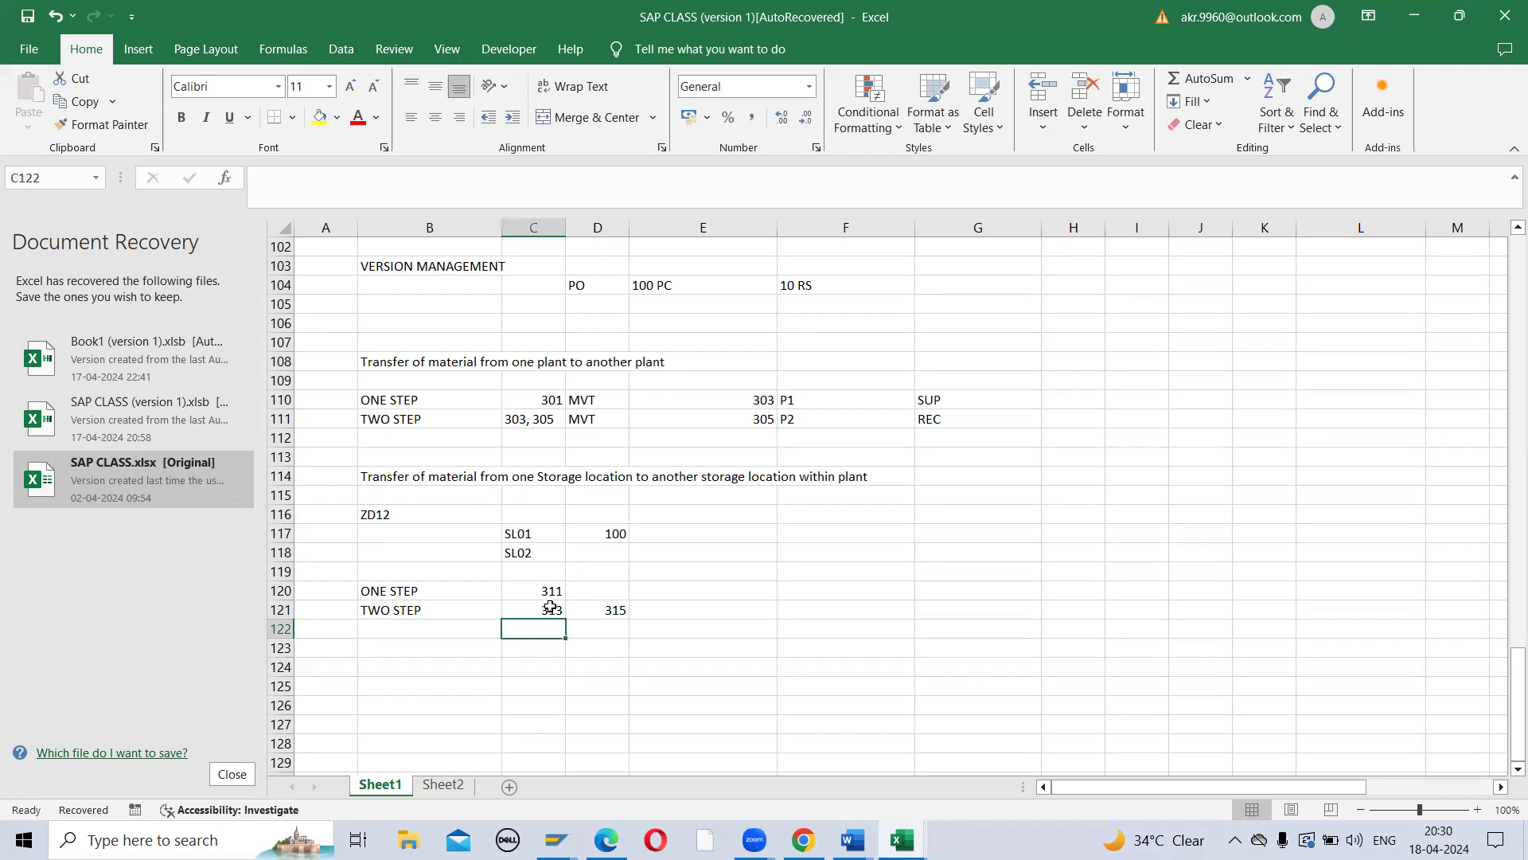
key(Right)
key(Up)
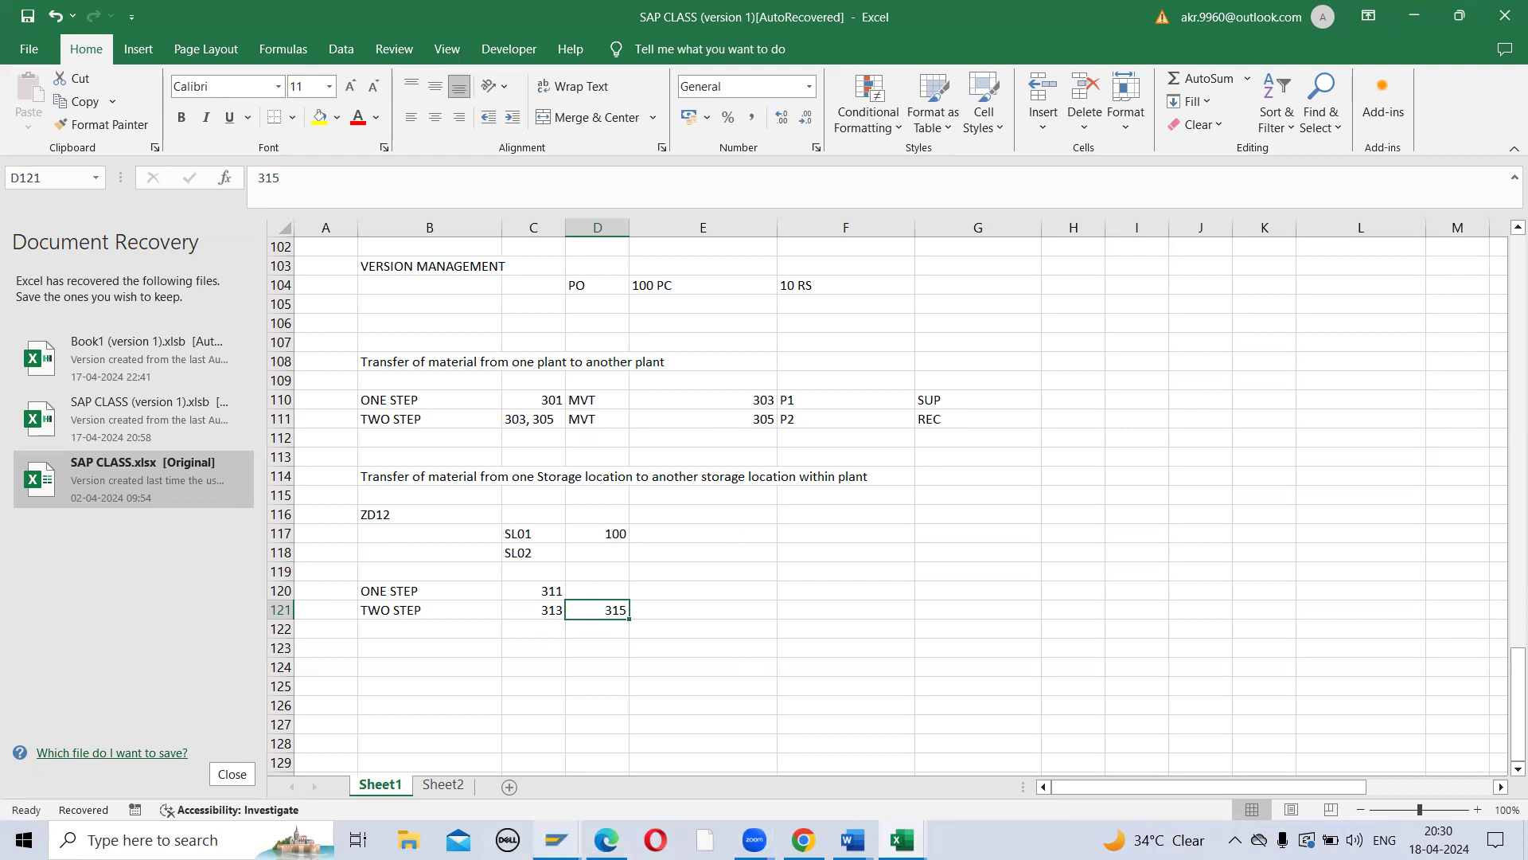
Step: Switch to the SAP goods movement session and set the action to A08 Transfer Posting
mouse_move(557, 840)
click(457, 745)
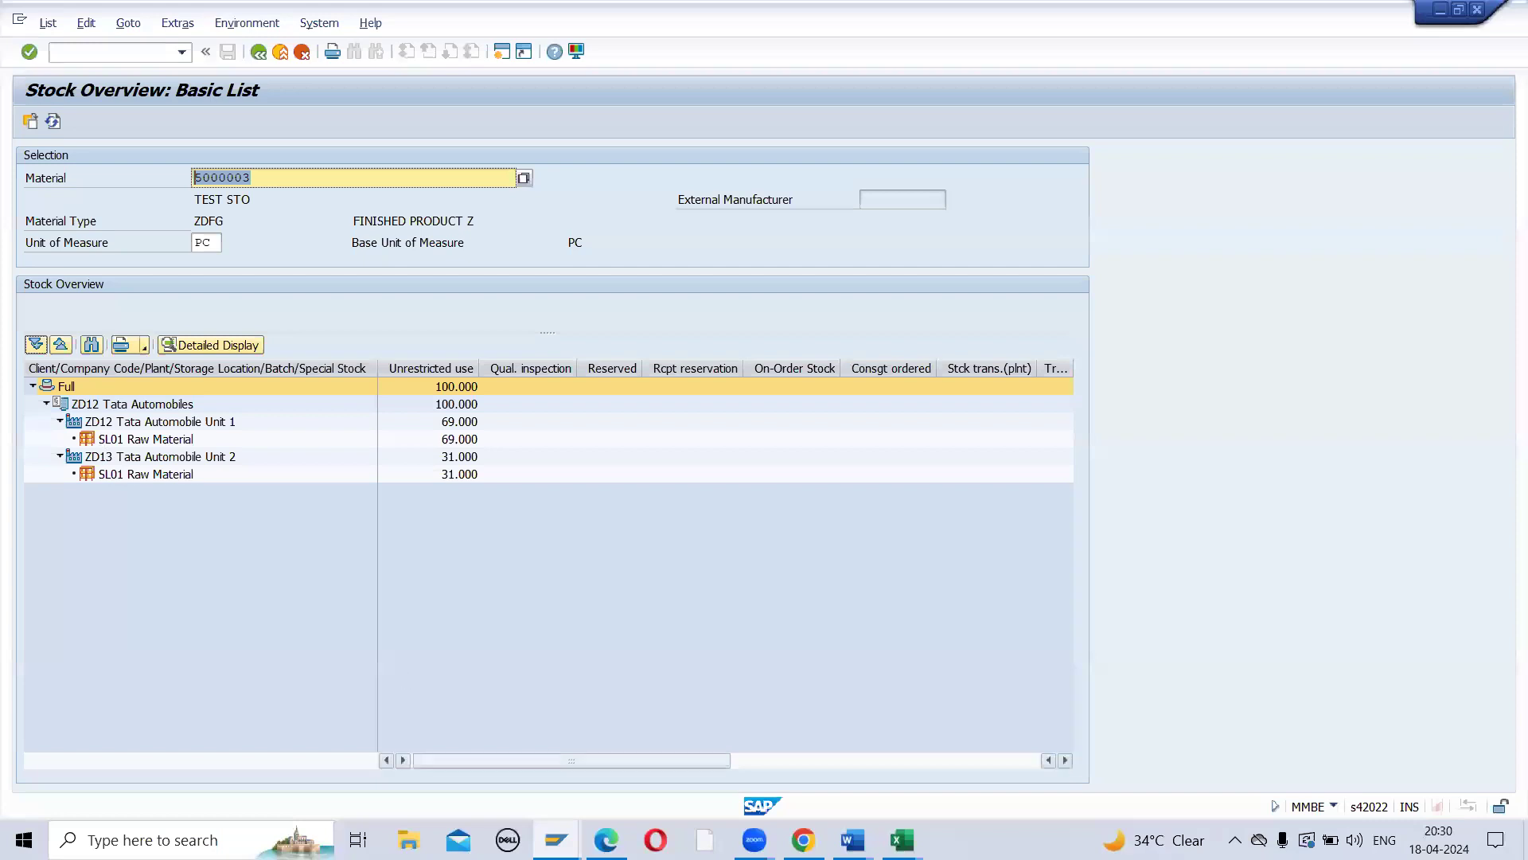
mouse_move(556, 840)
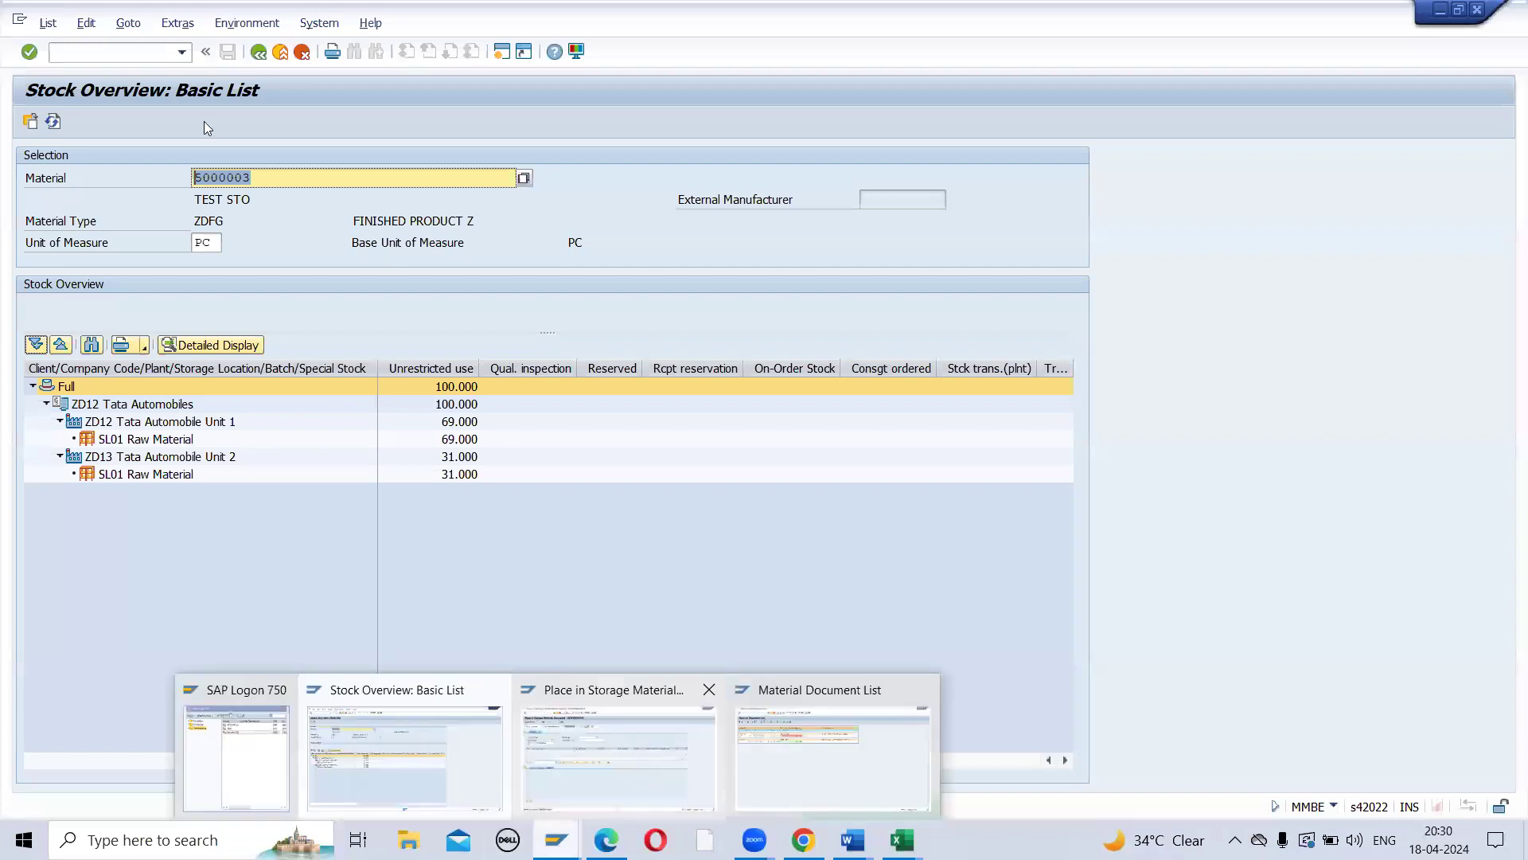
click(640, 767)
click(157, 156)
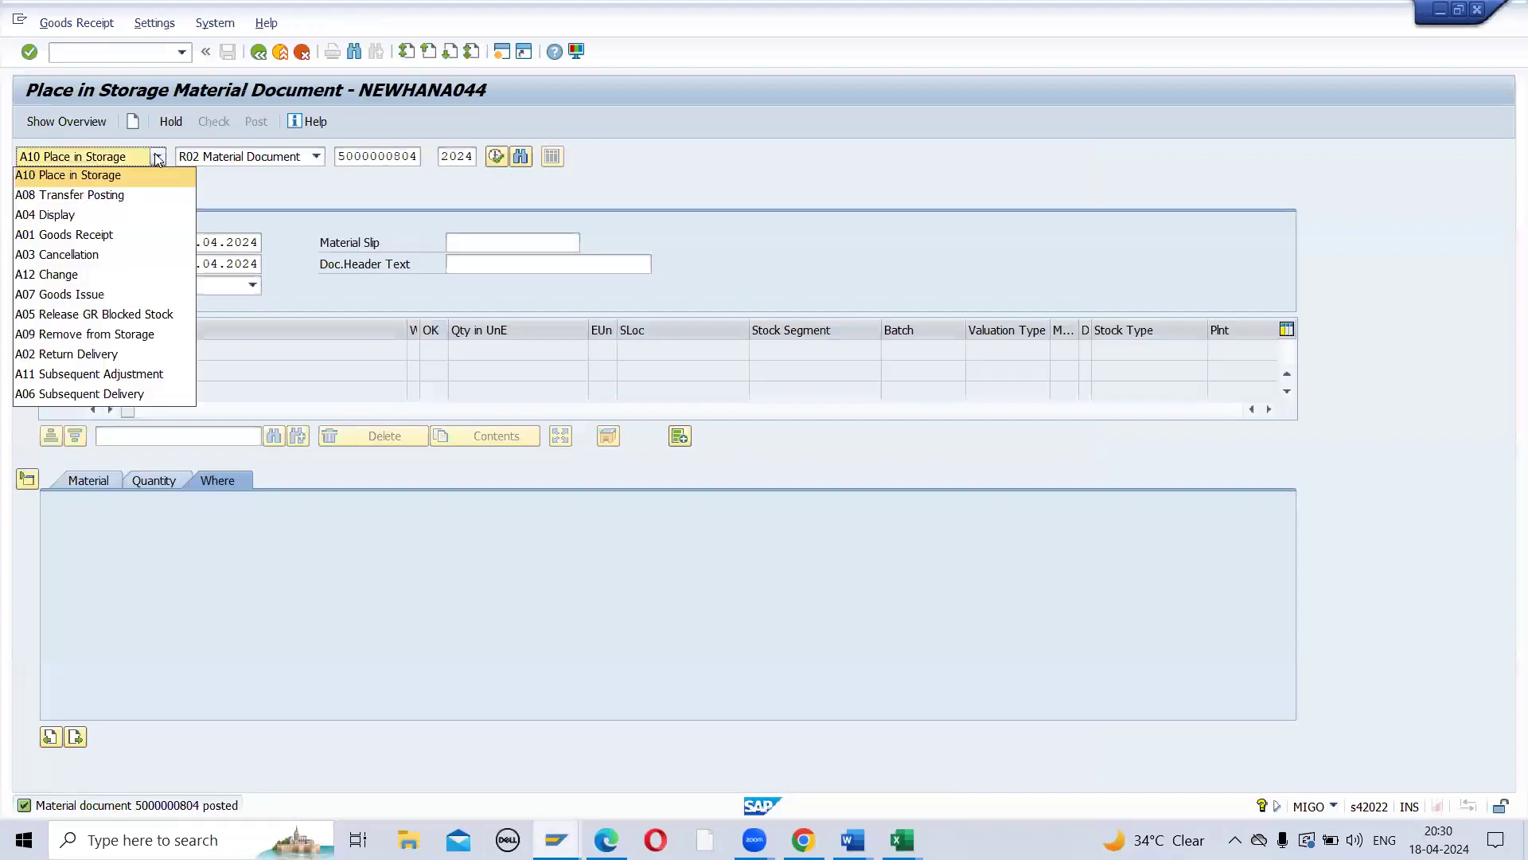
click(91, 199)
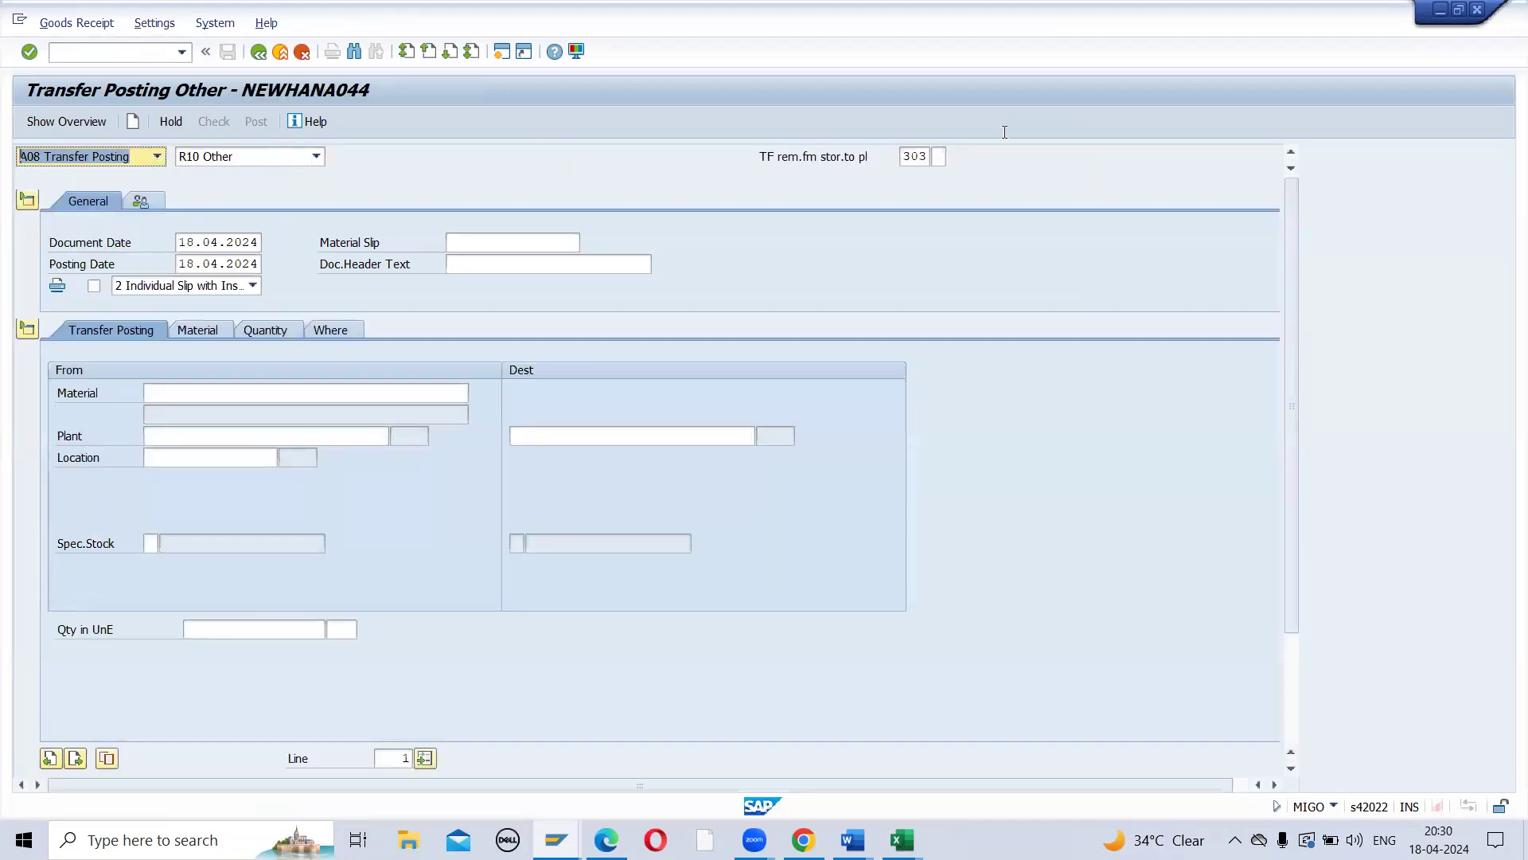
Step: Set the movement type to 311, transfer posting storage location (one-step), using the list of possible entries
click(911, 157)
click(939, 158)
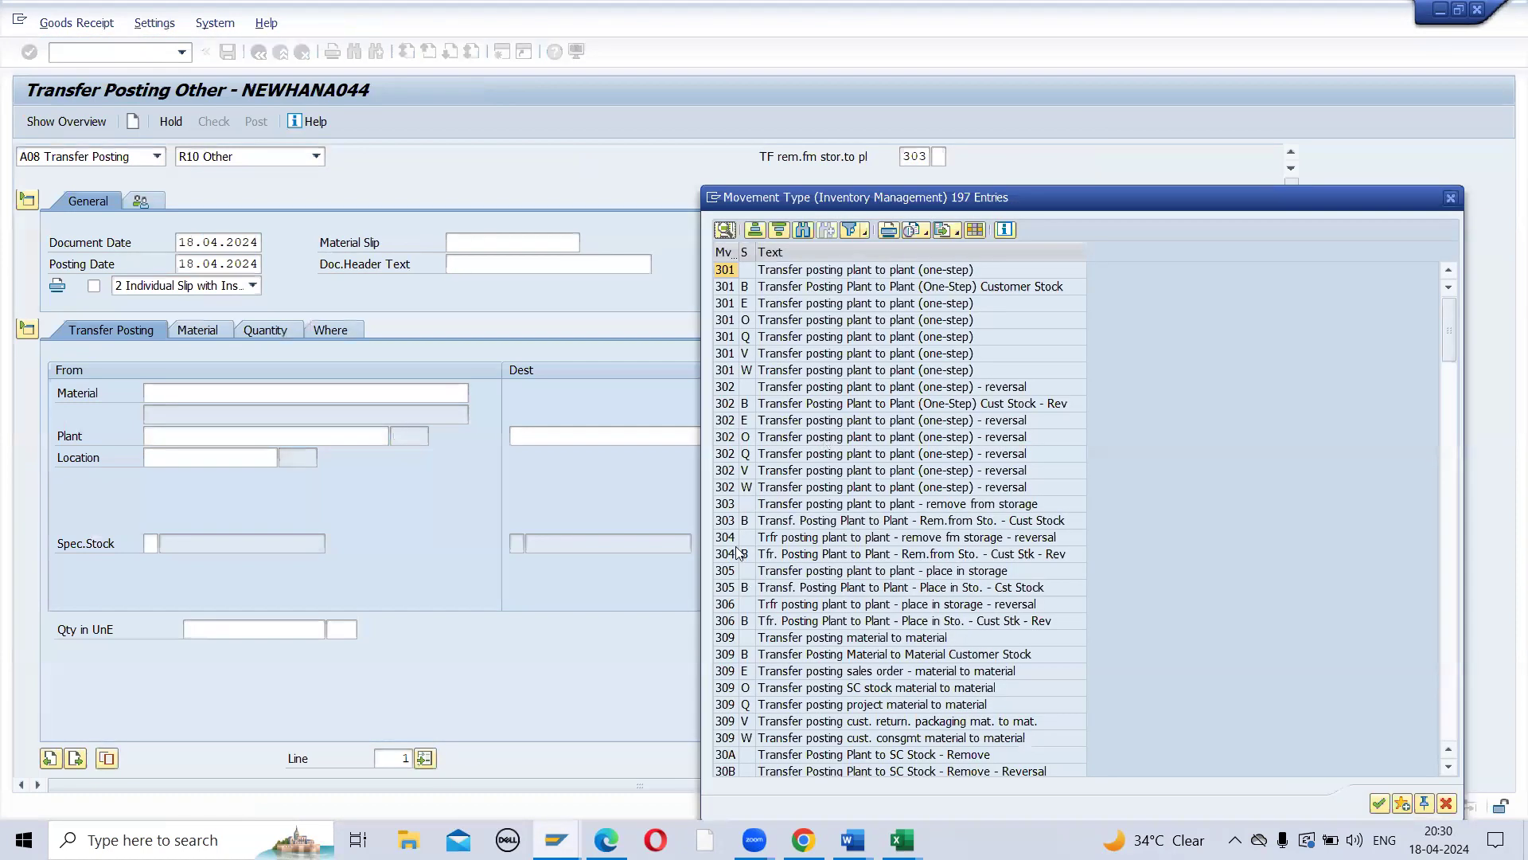
scroll(739, 555, down, 3)
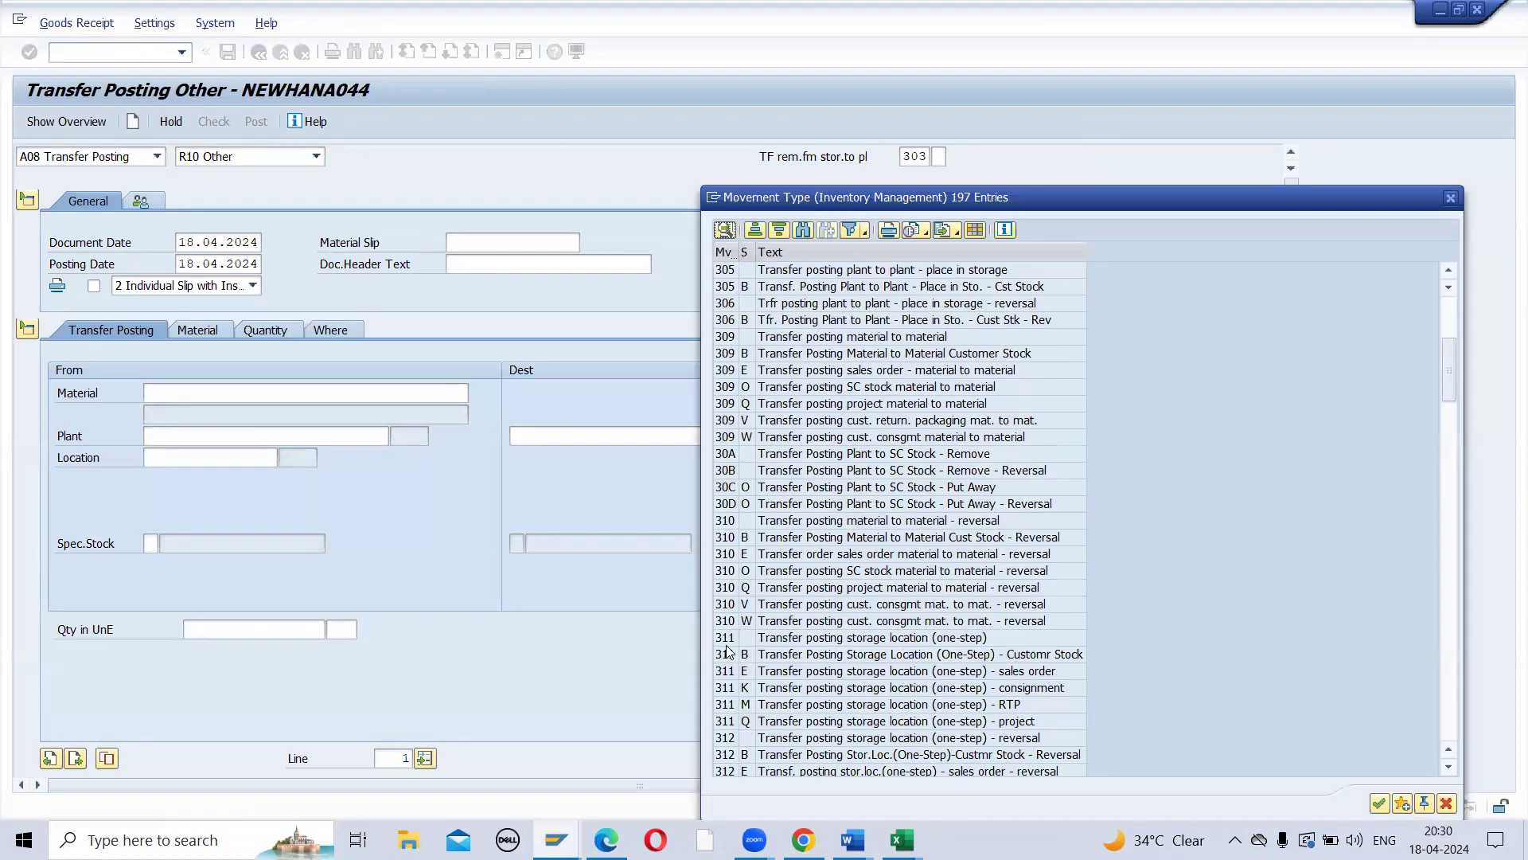
click(720, 643)
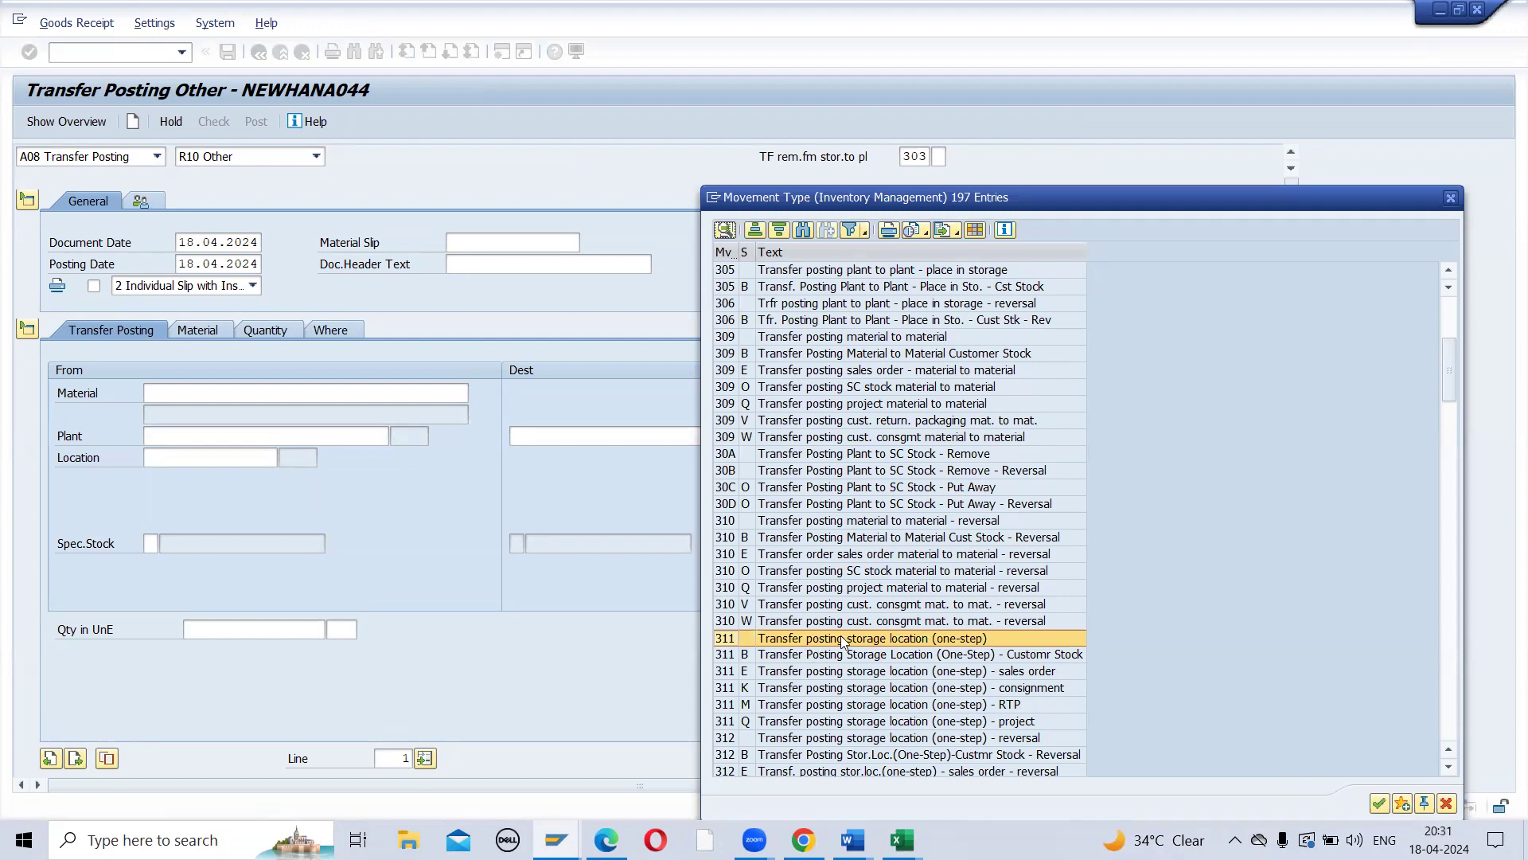
double_click(788, 636)
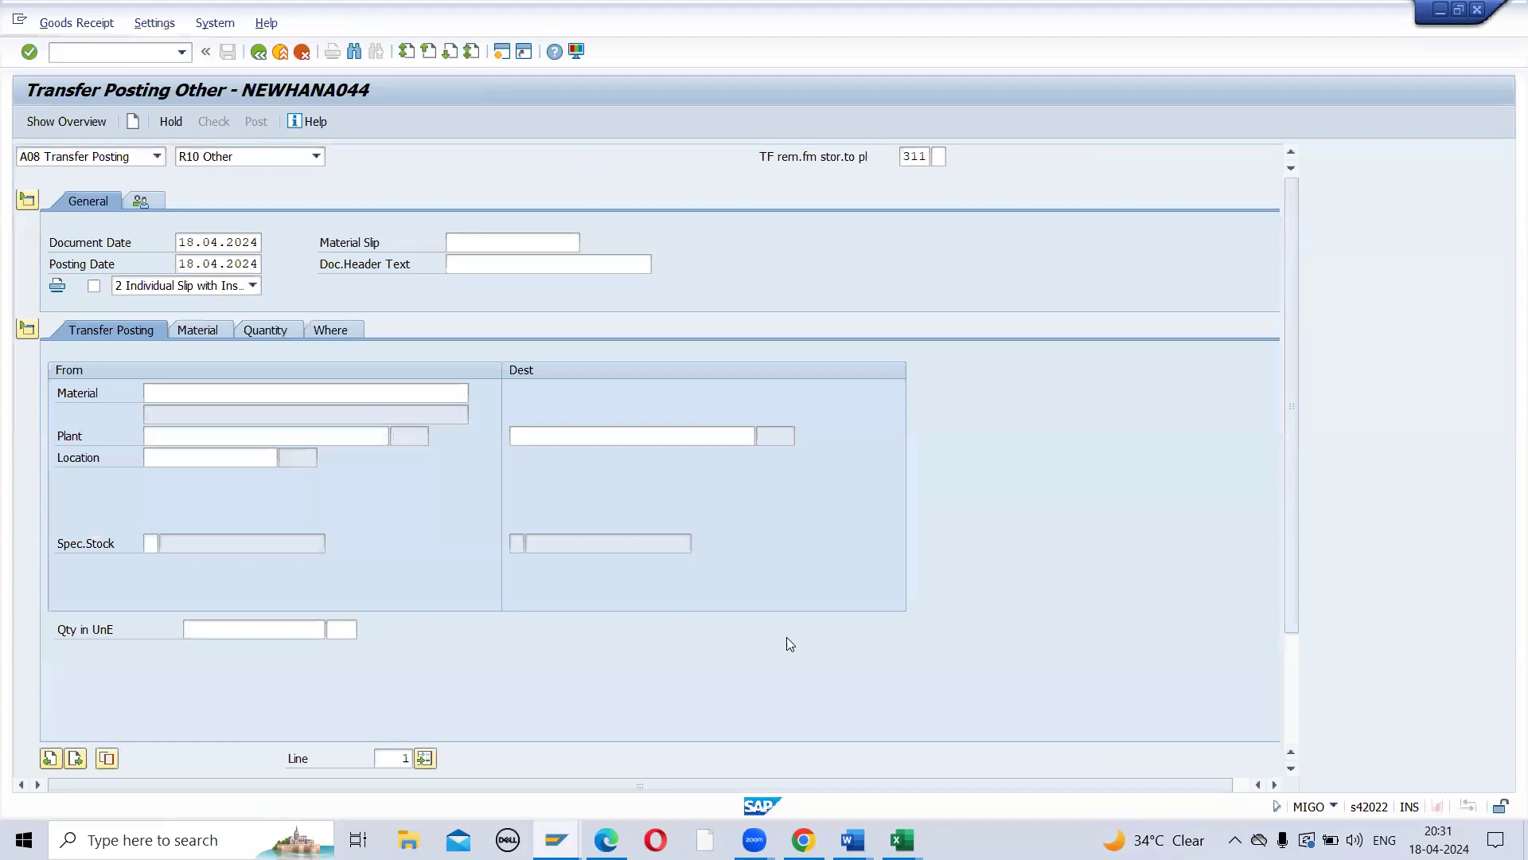
Step: Enter material 5000003, plant ZD12 and location SL01 as the source, with SL02 as the destination location
click(203, 390)
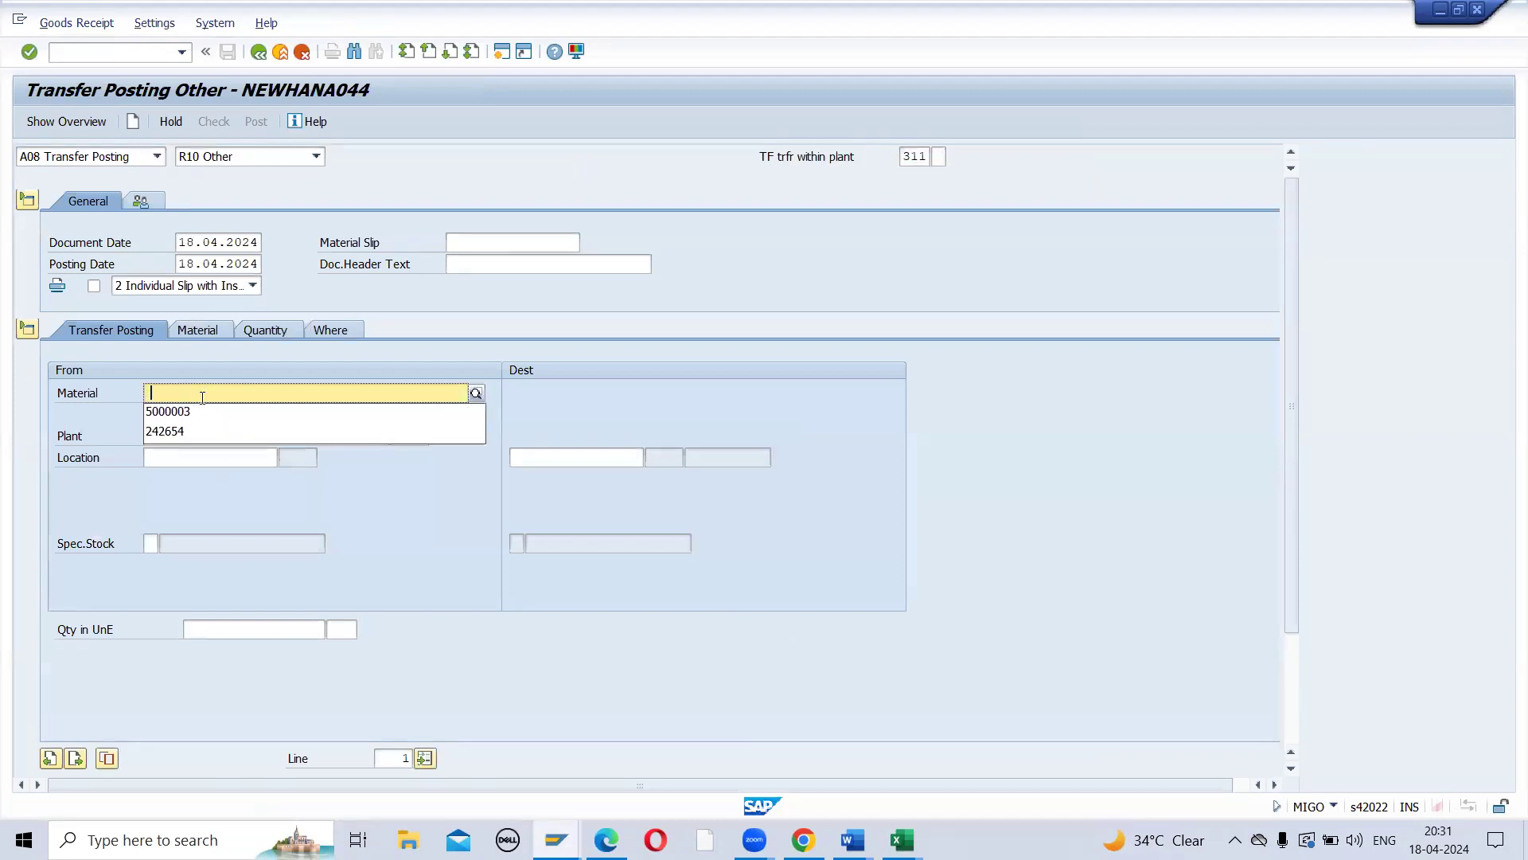
click(193, 408)
click(186, 439)
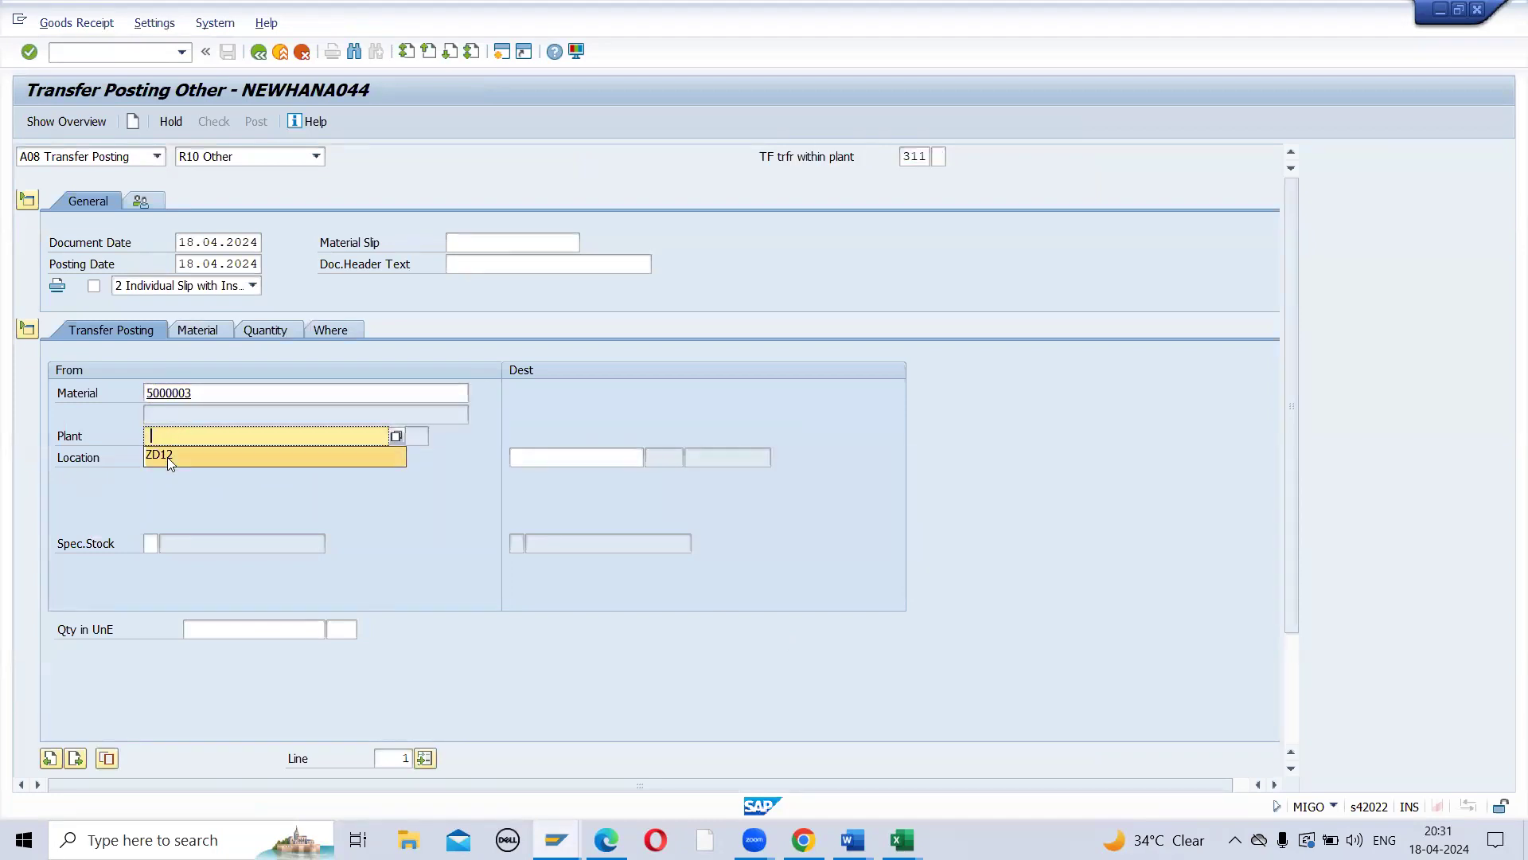
click(167, 456)
click(167, 457)
click(159, 476)
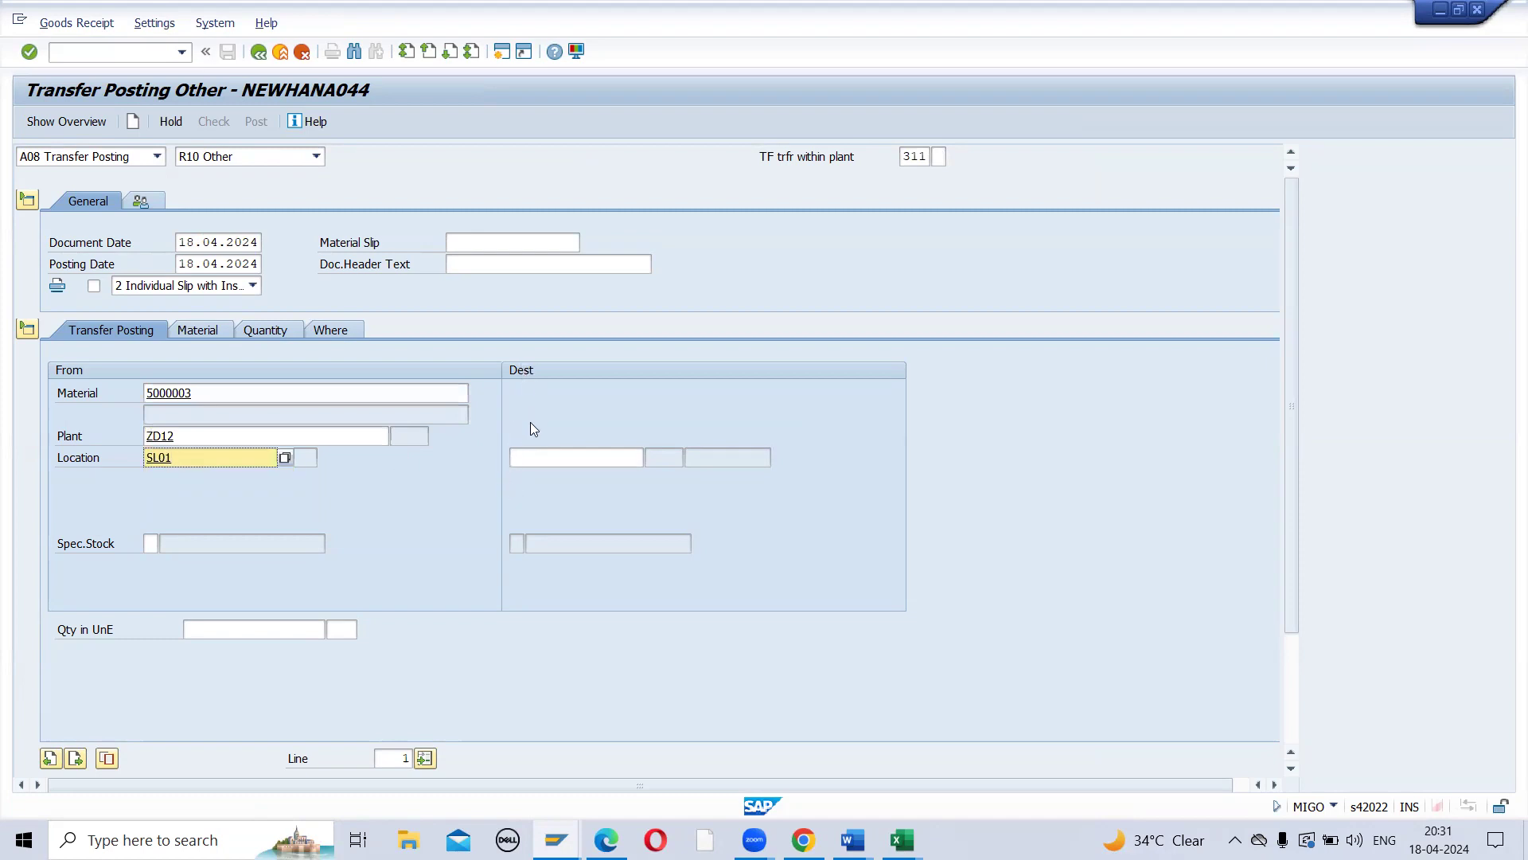
click(532, 457)
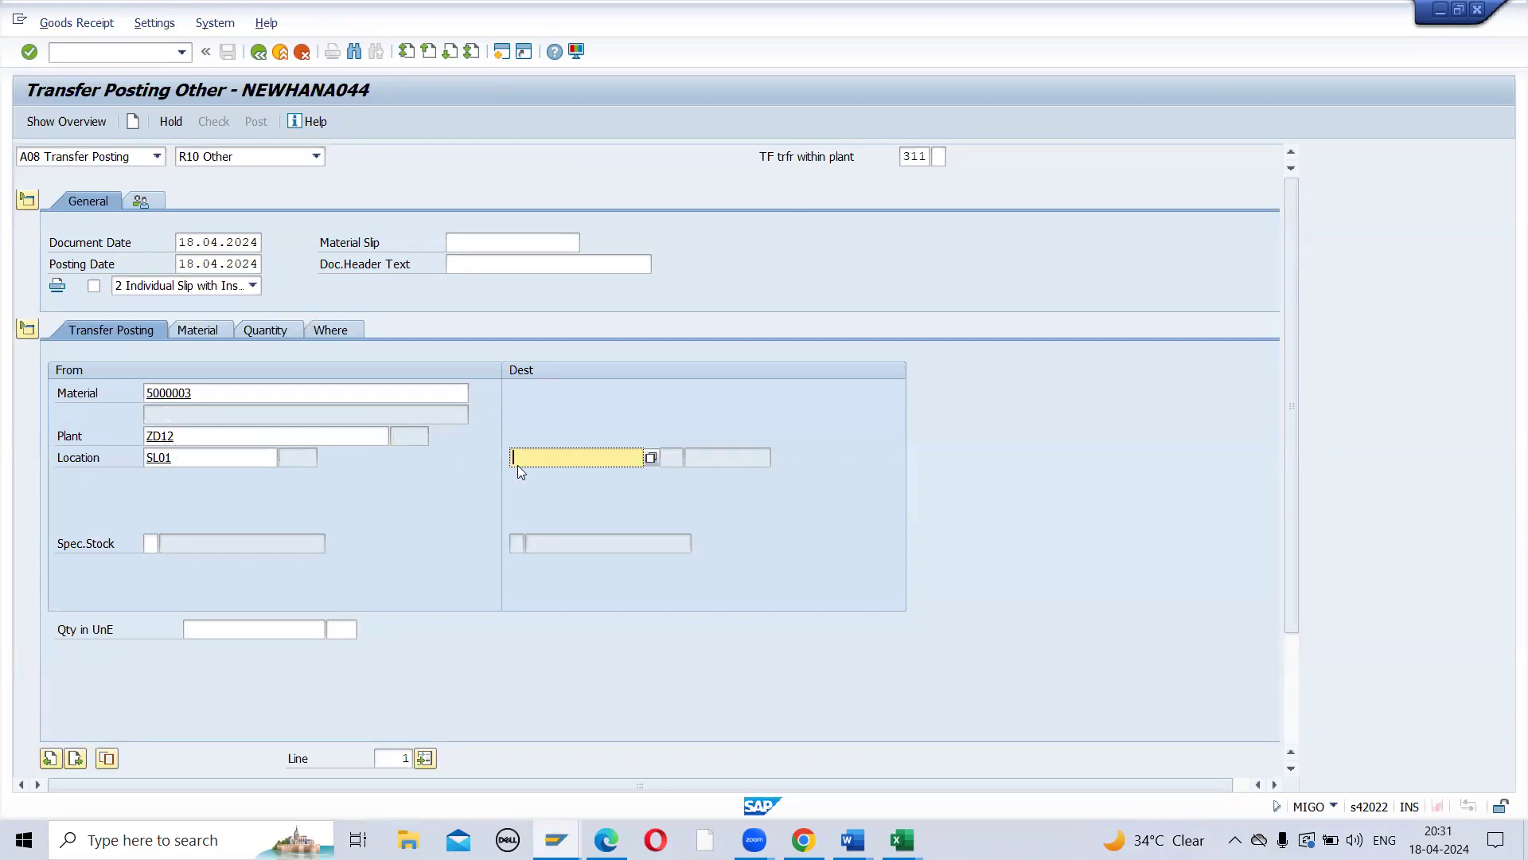
text(SL02)
key(Return)
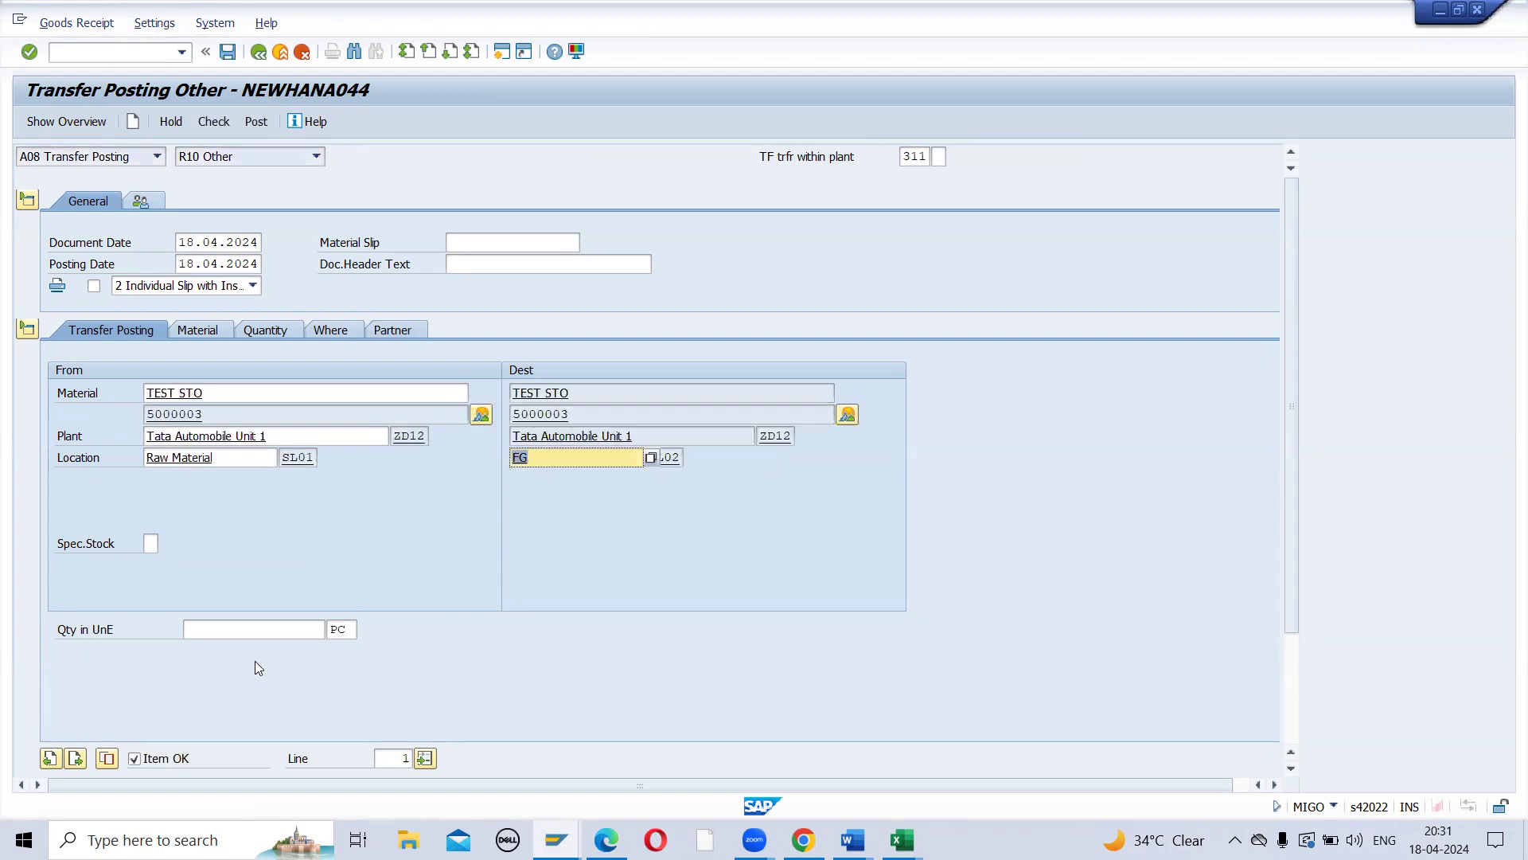
Step: Set the transfer quantity to 10 PC, then check and post the document
click(229, 635)
text(10)
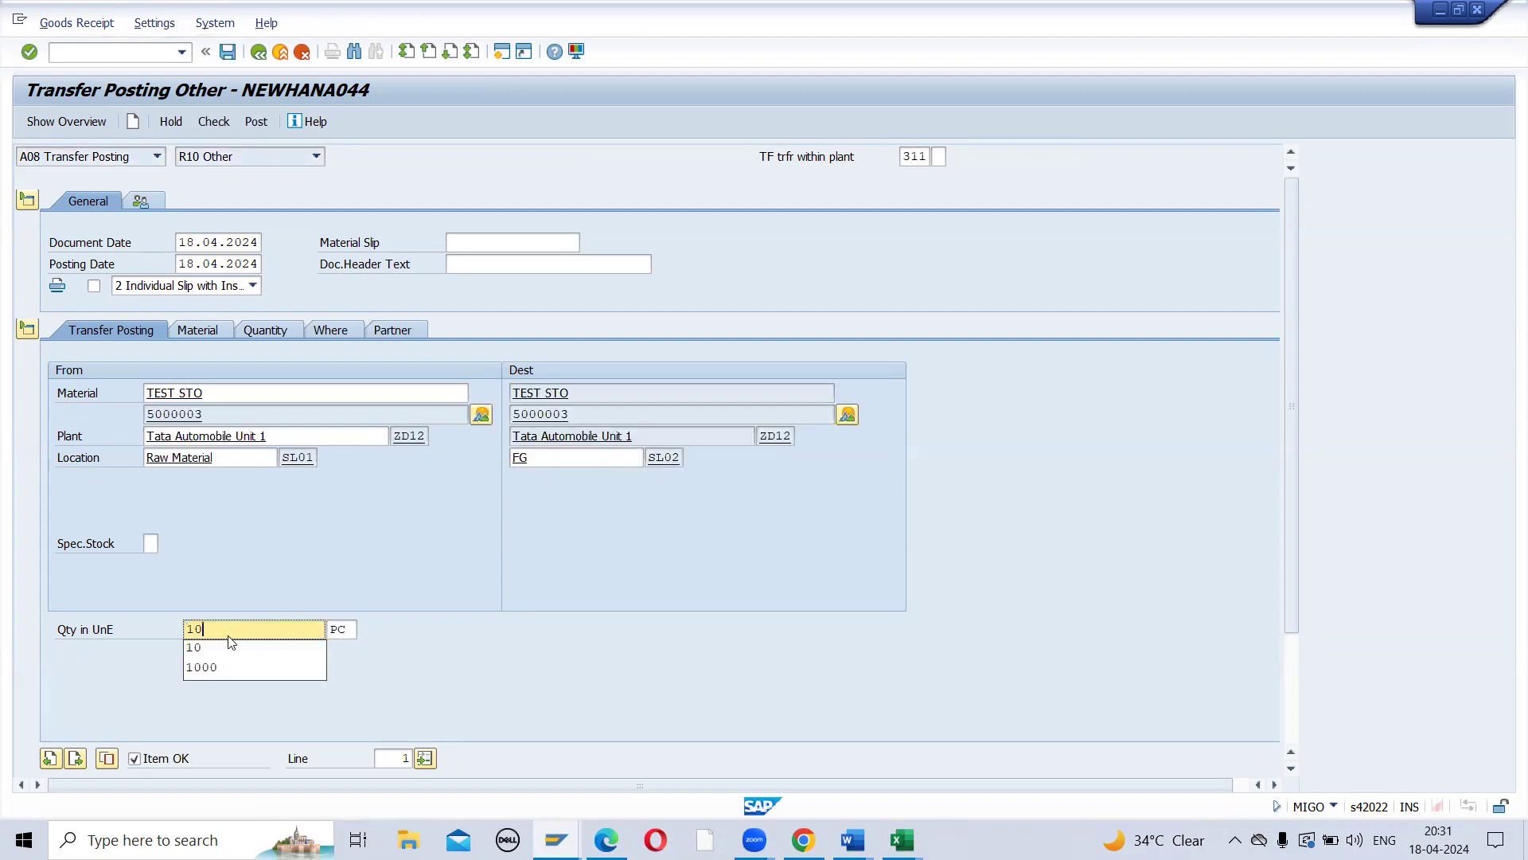
key(Return)
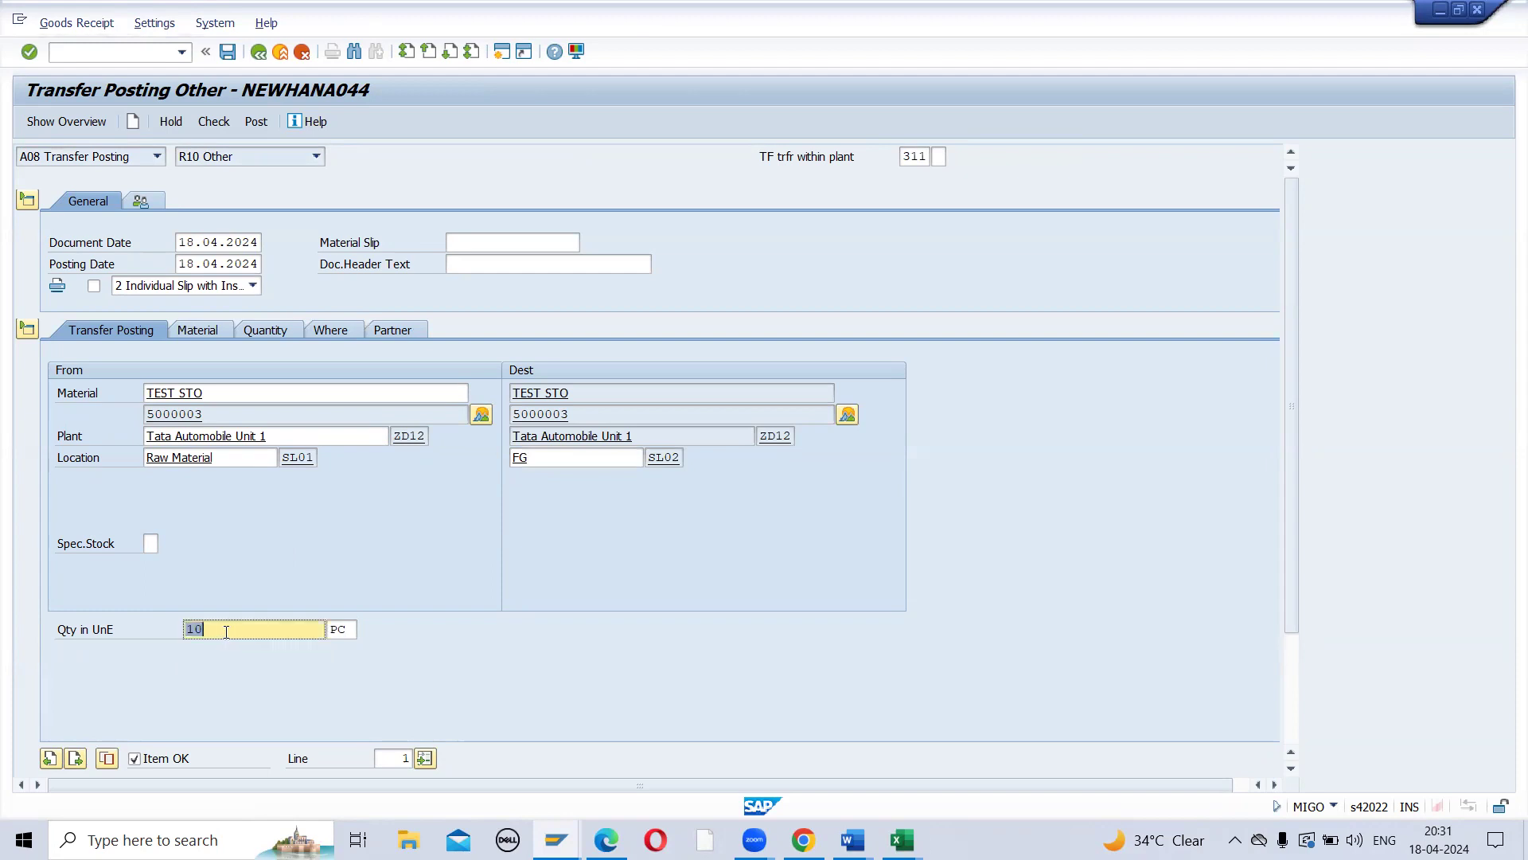
click(216, 124)
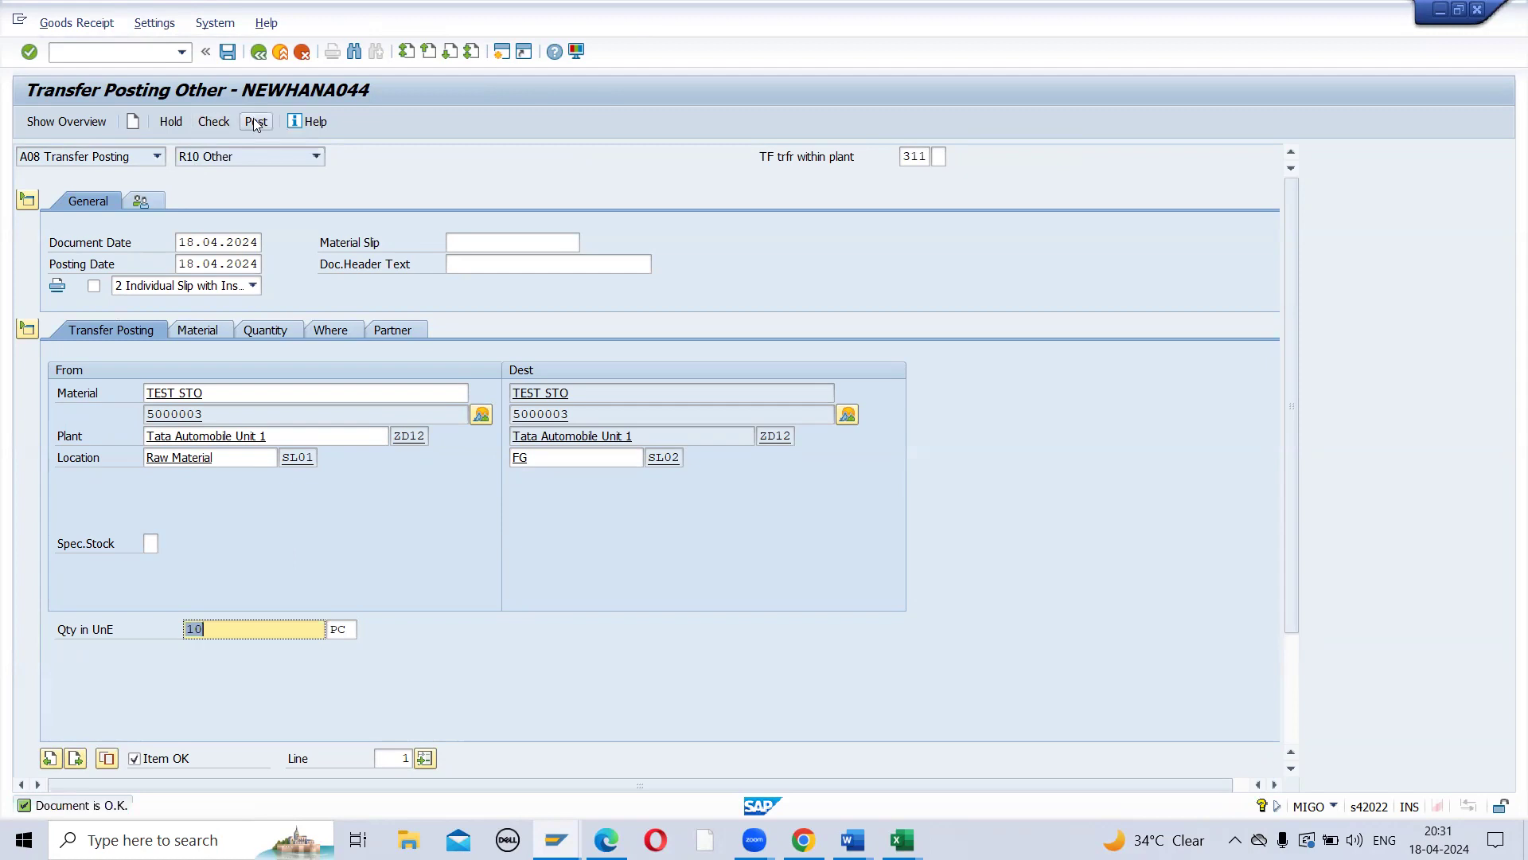
click(255, 123)
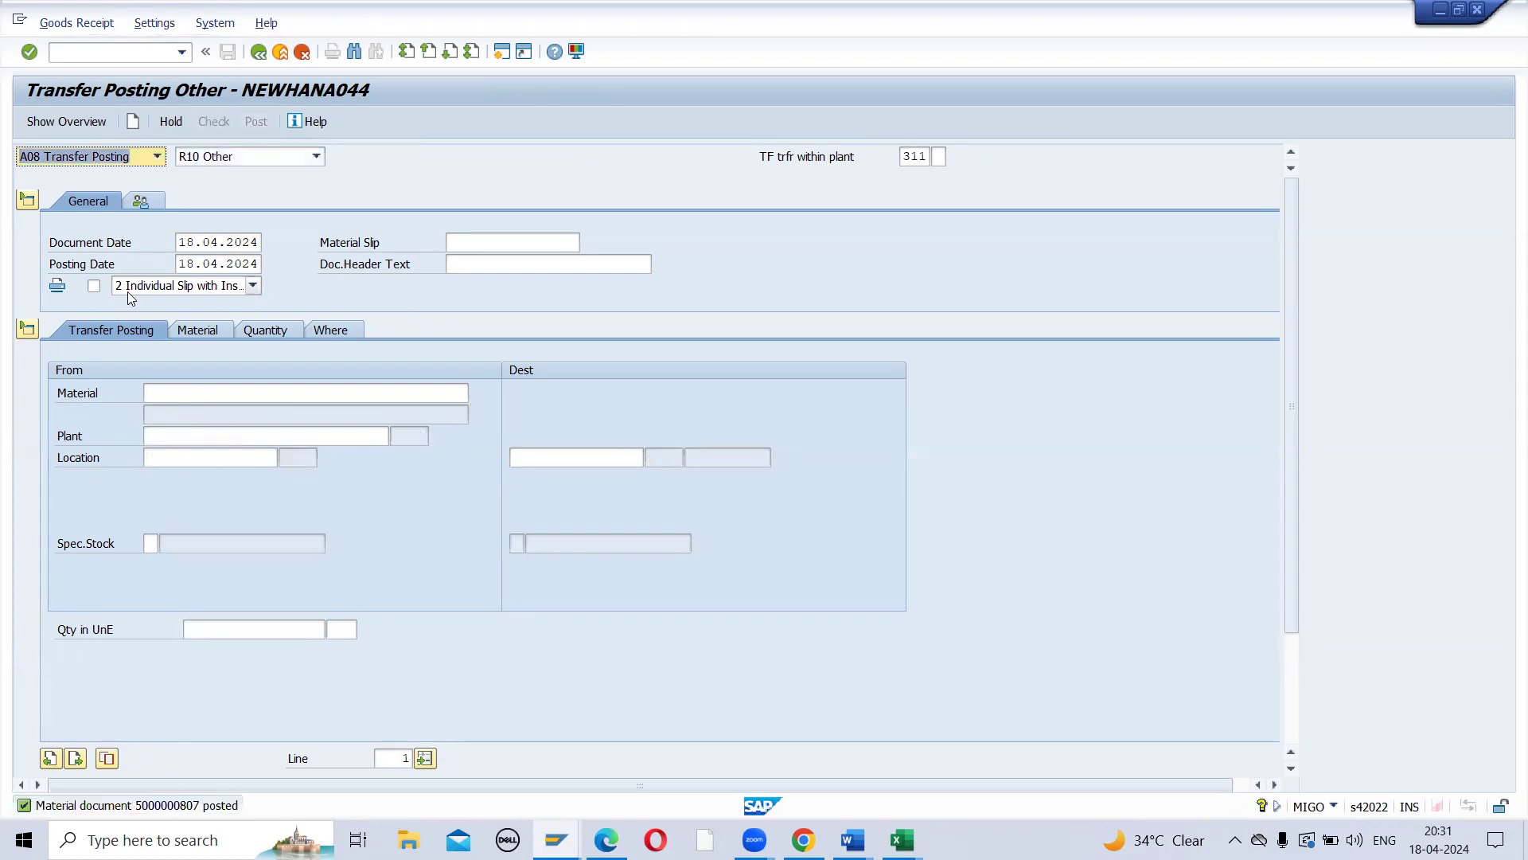
Step: Refresh the stock overview of material 5000003 and examine the unrestricted stock in SL01 and SL02 of plant ZD12
key(alt+Tab)
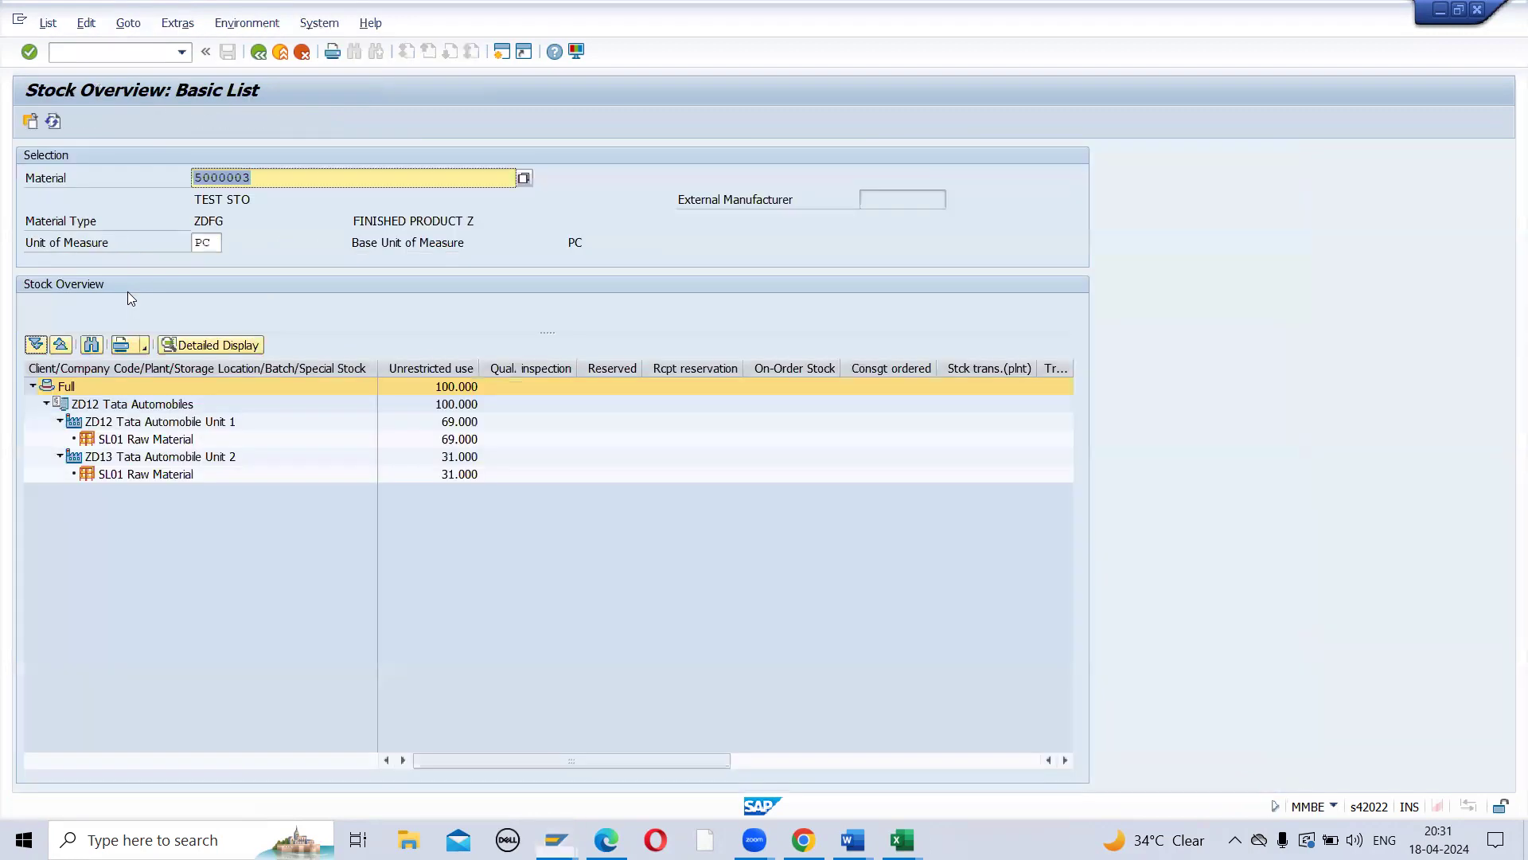
click(52, 121)
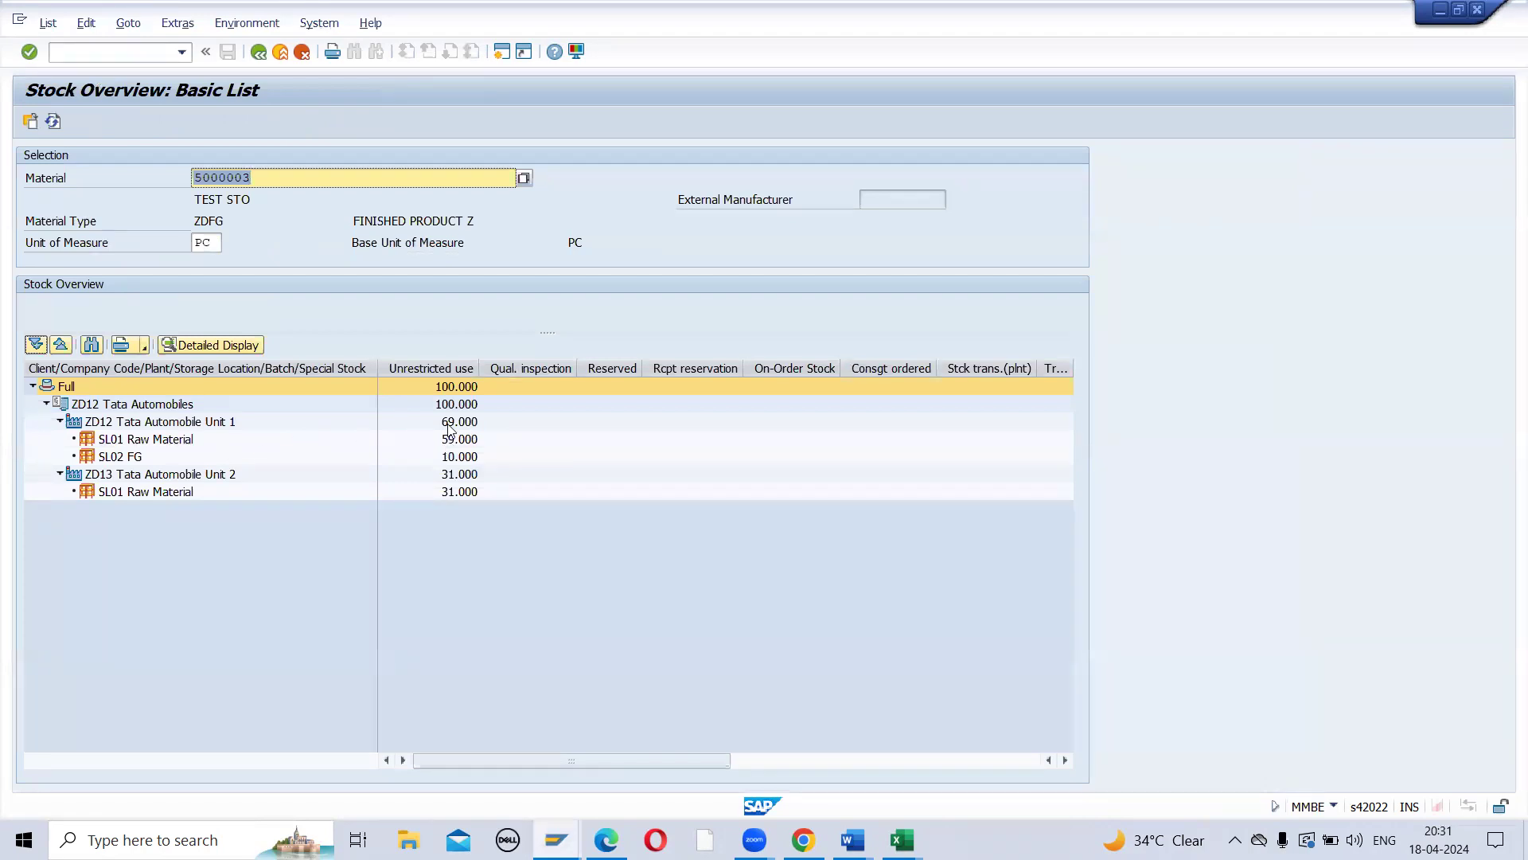
click(443, 443)
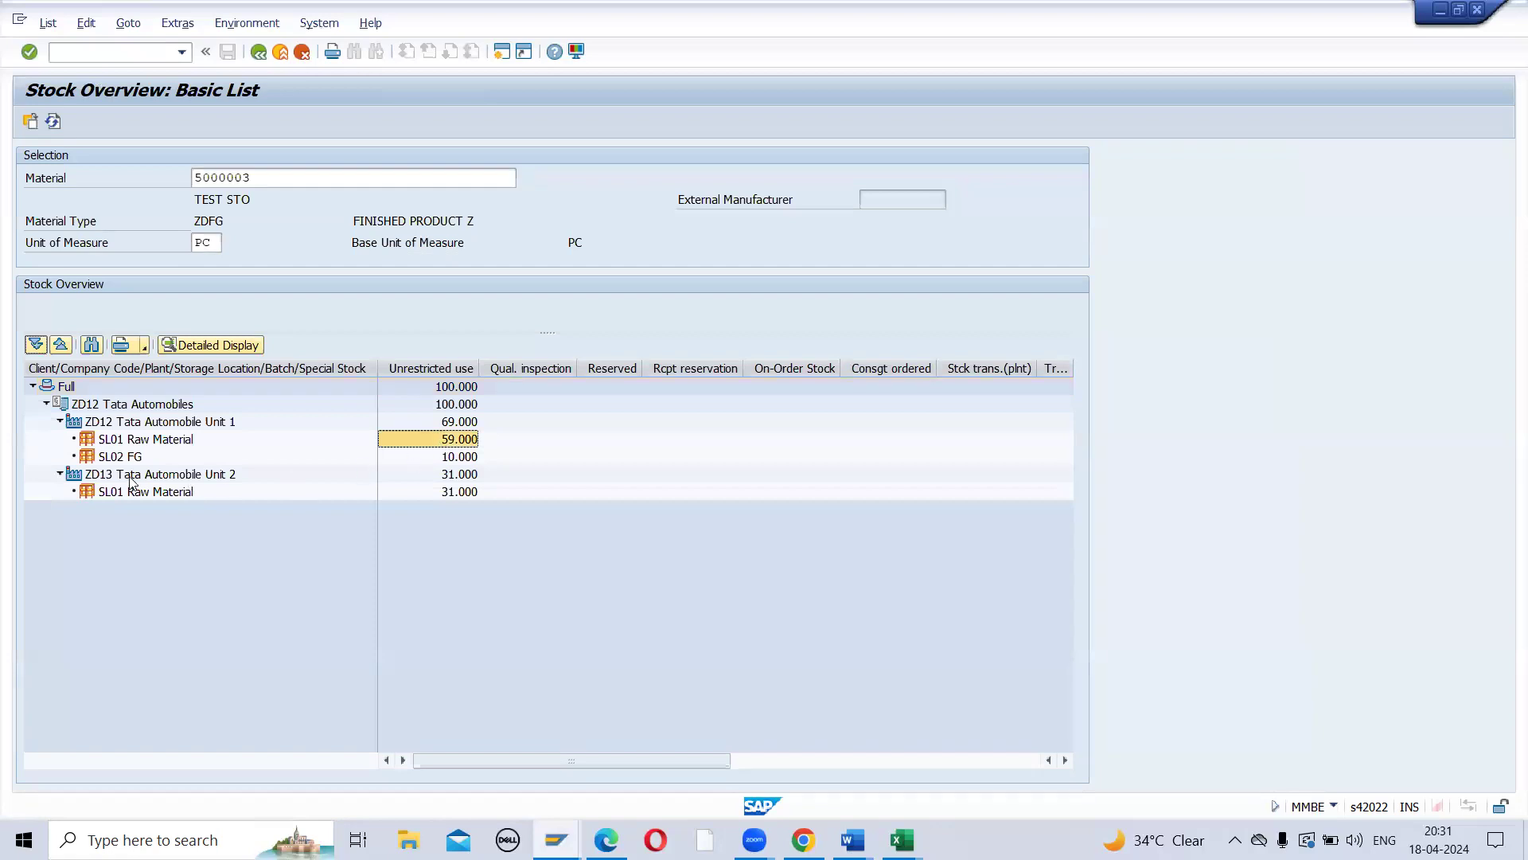
click(444, 457)
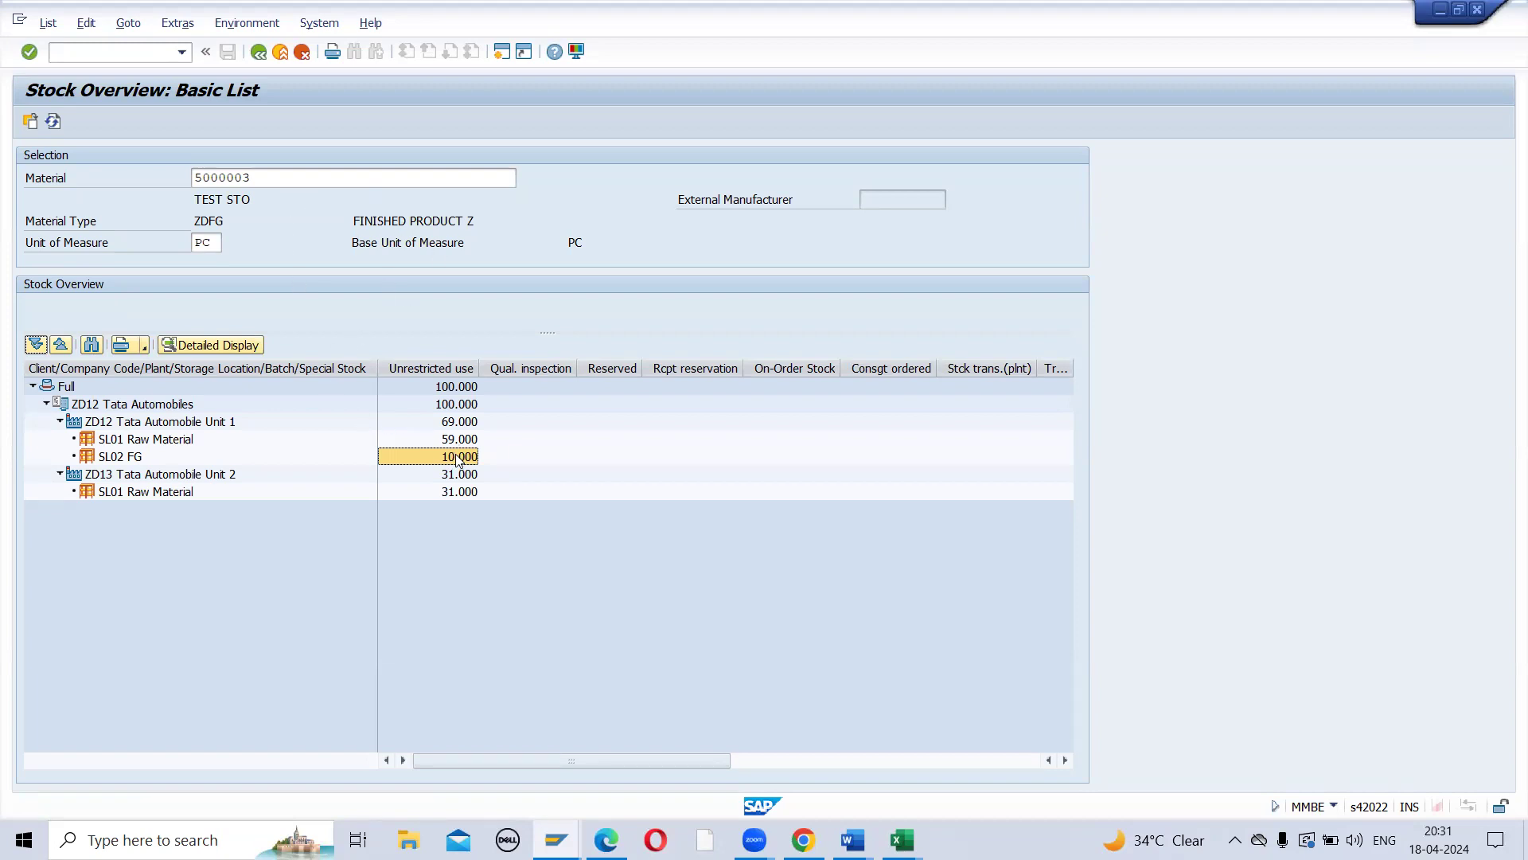
Step: Display the material document just posted and look for its FI documents in the document info
key(alt+Tab)
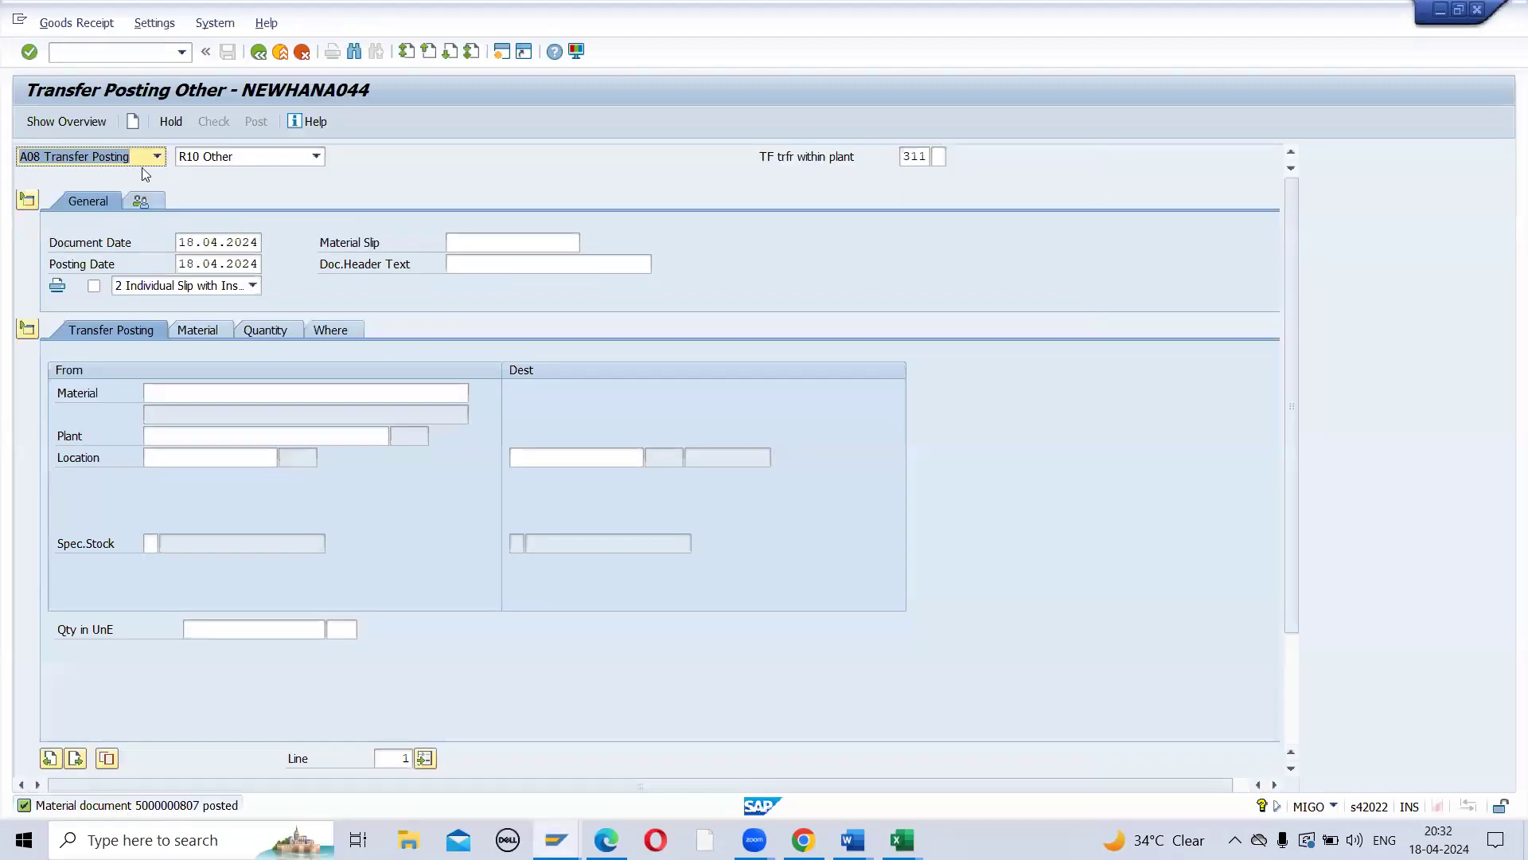
click(157, 158)
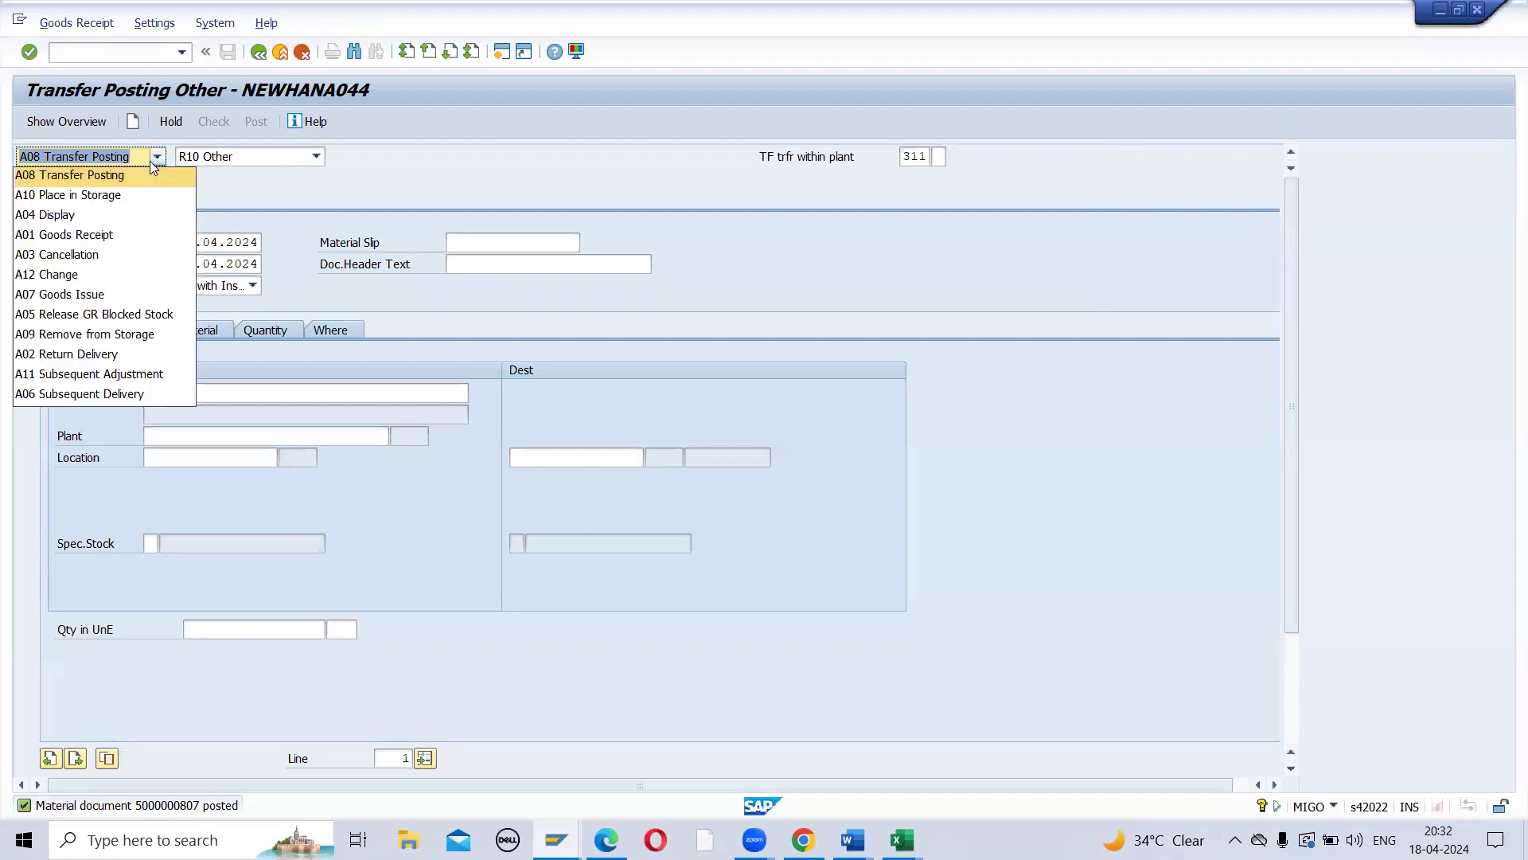
click(84, 216)
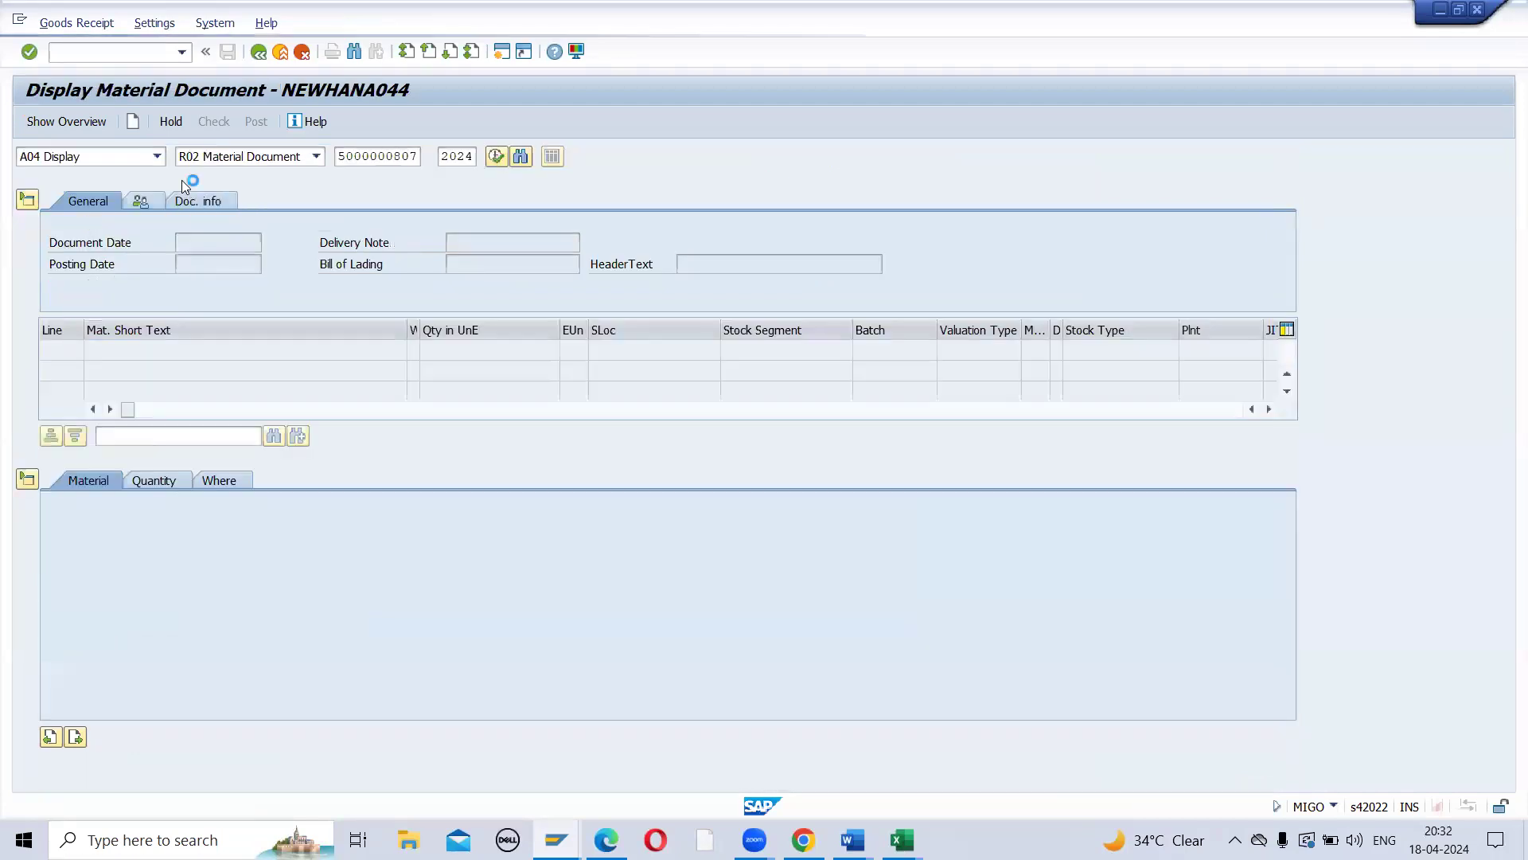
click(203, 208)
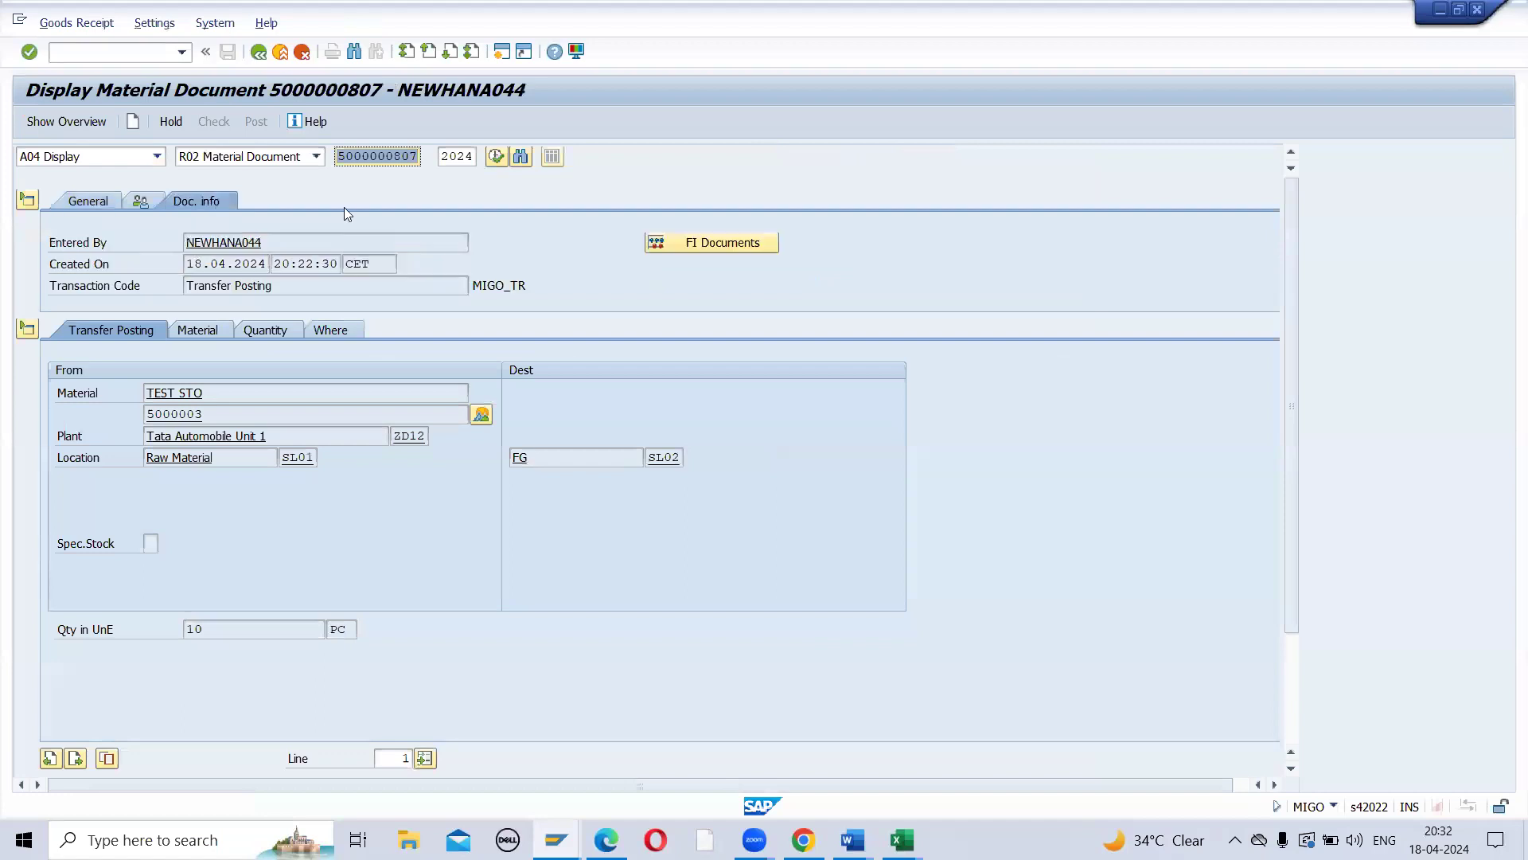
click(703, 245)
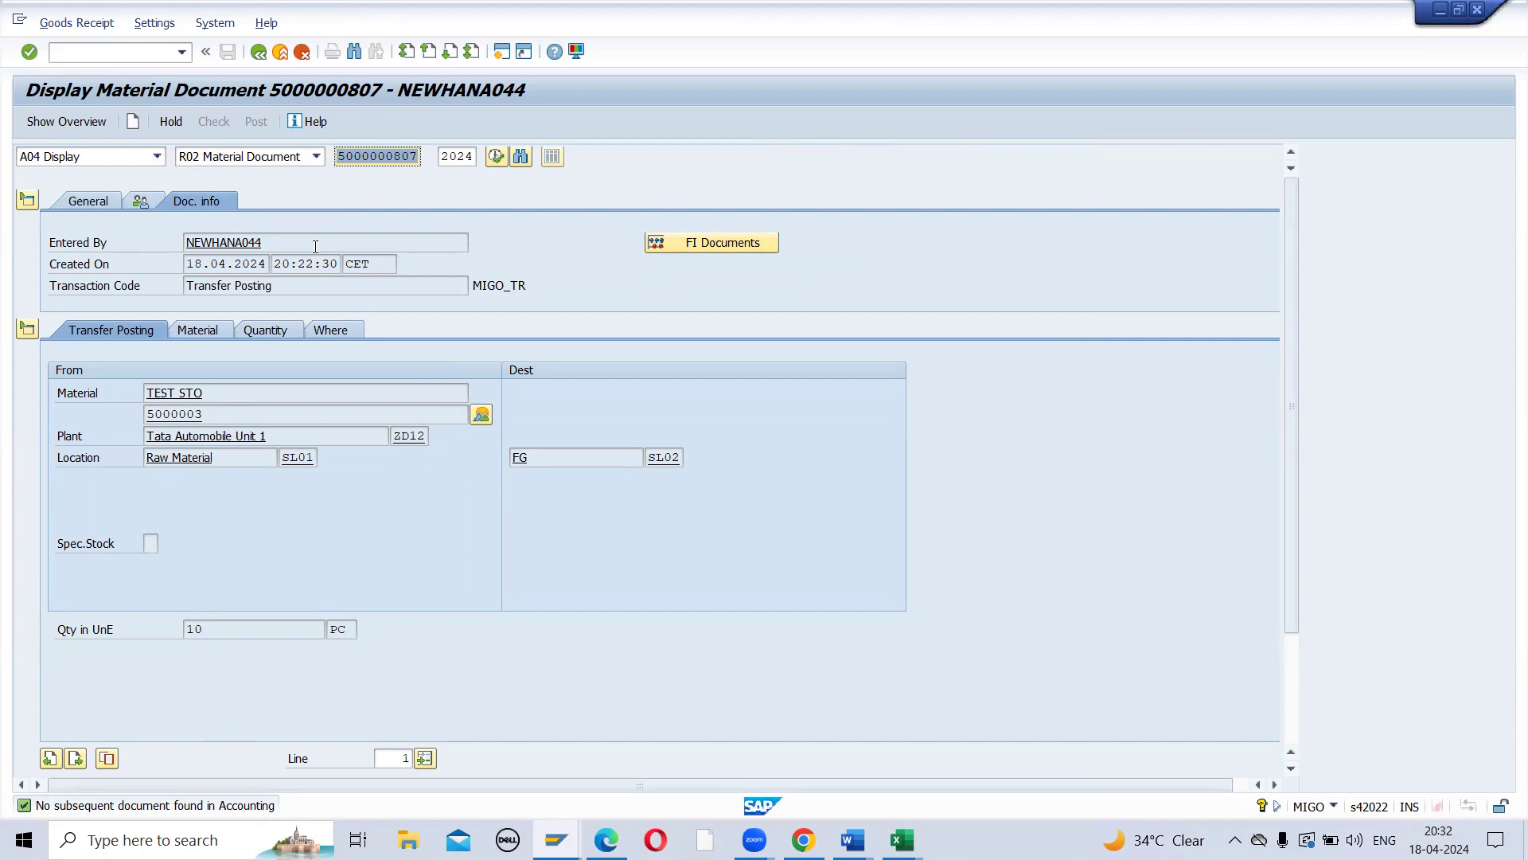
Step: Start a new A08 Transfer Posting with movement type 313, SLoc to SLoc remove from storage
click(157, 157)
click(121, 195)
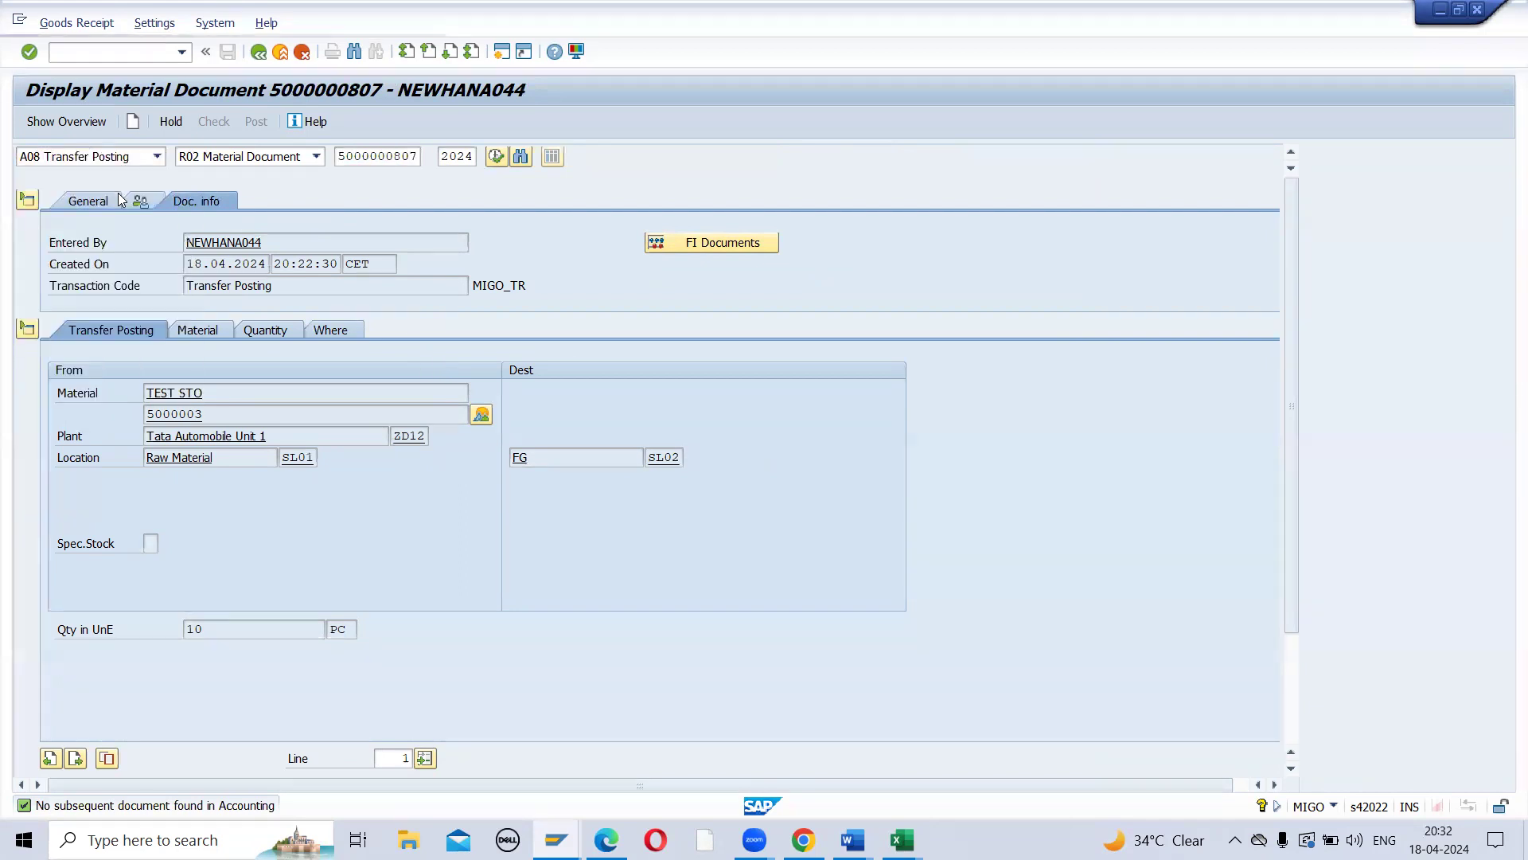
click(922, 156)
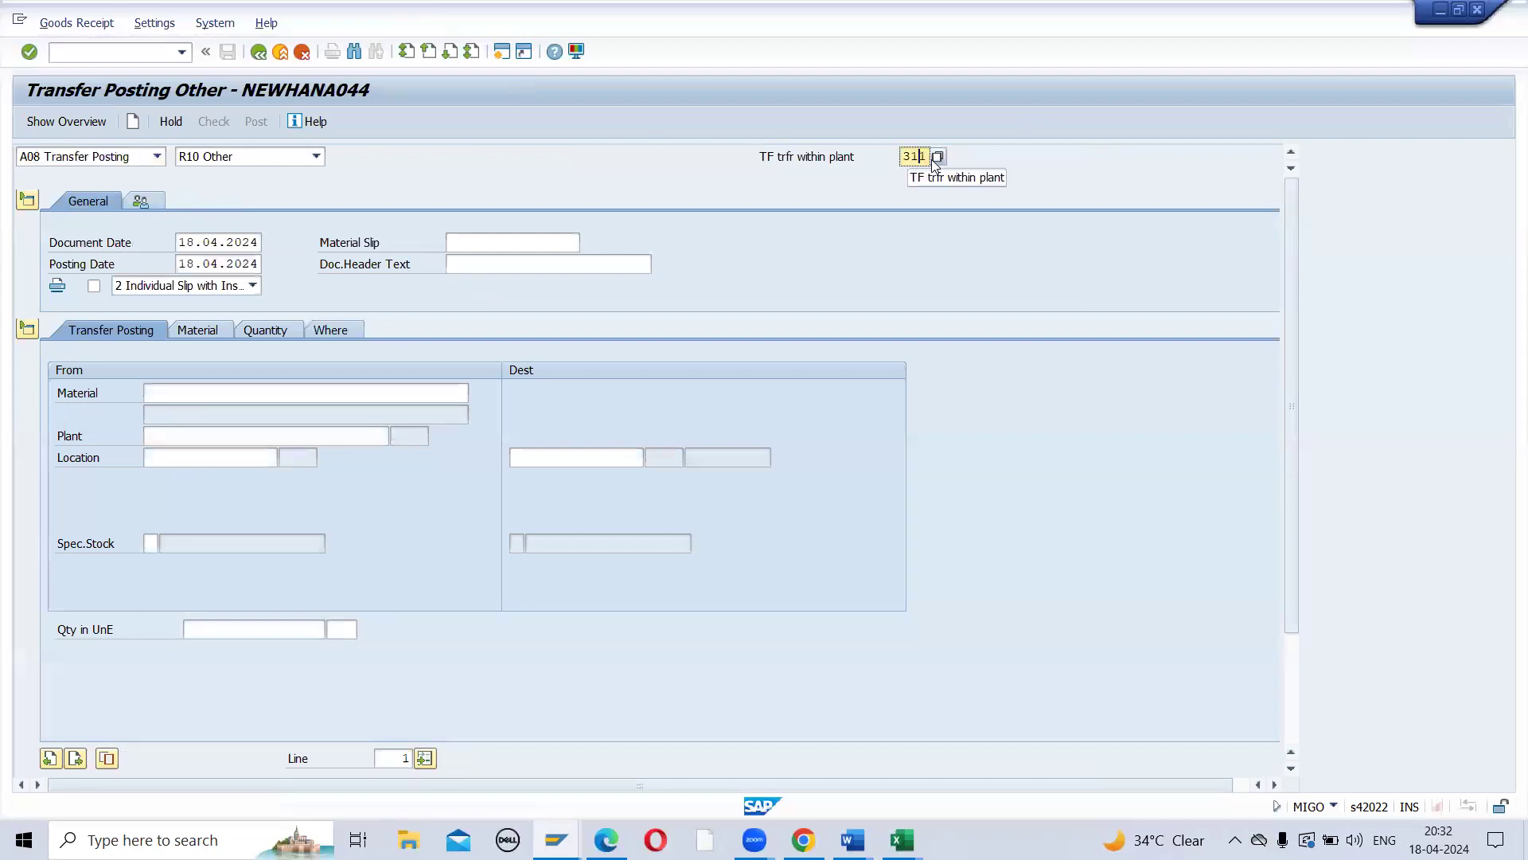
click(937, 158)
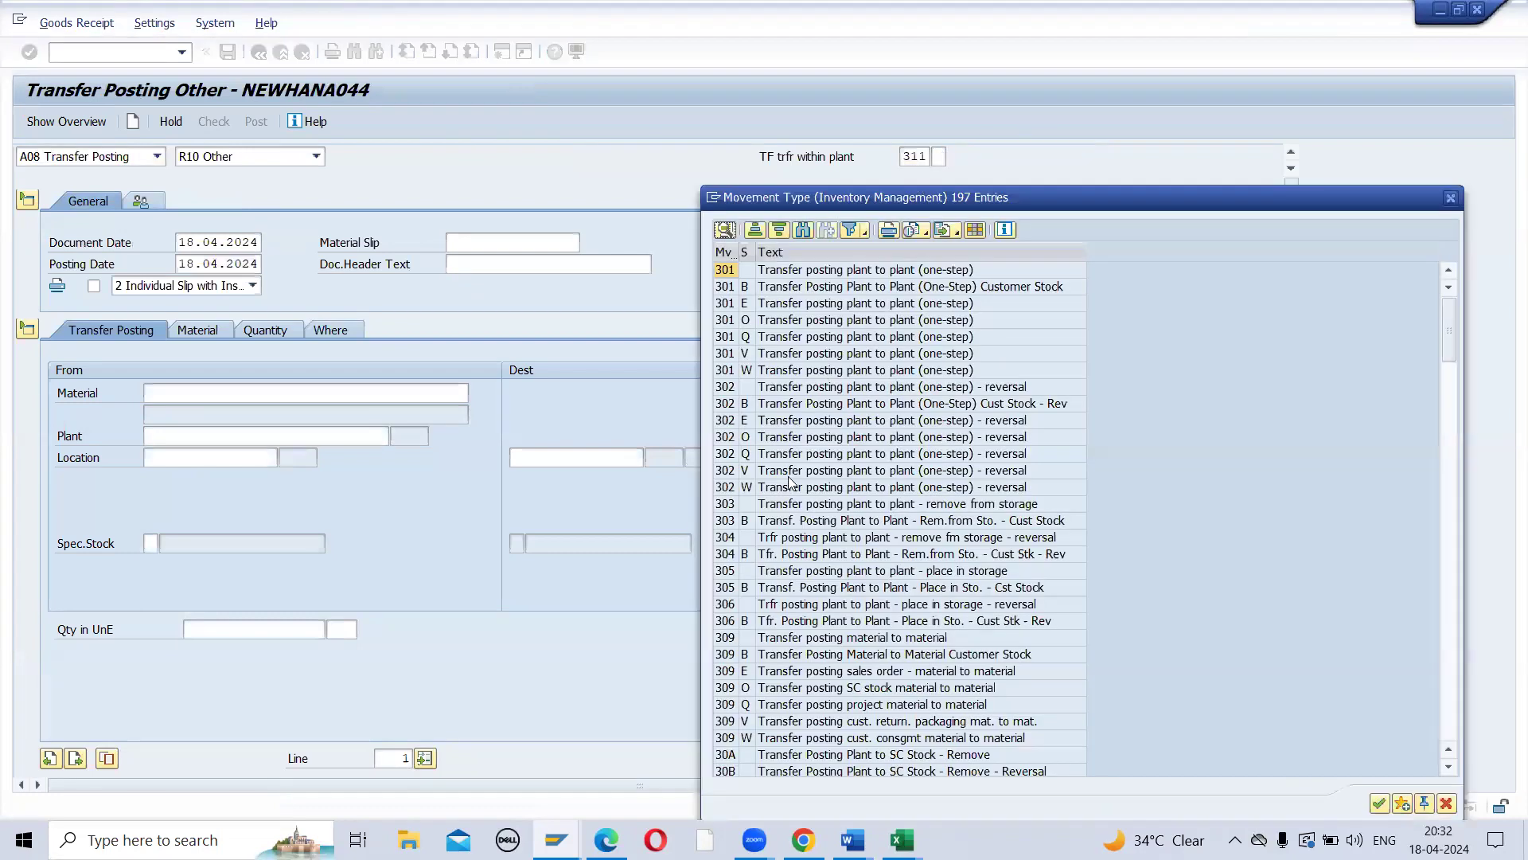
scroll(742, 504, down, 1)
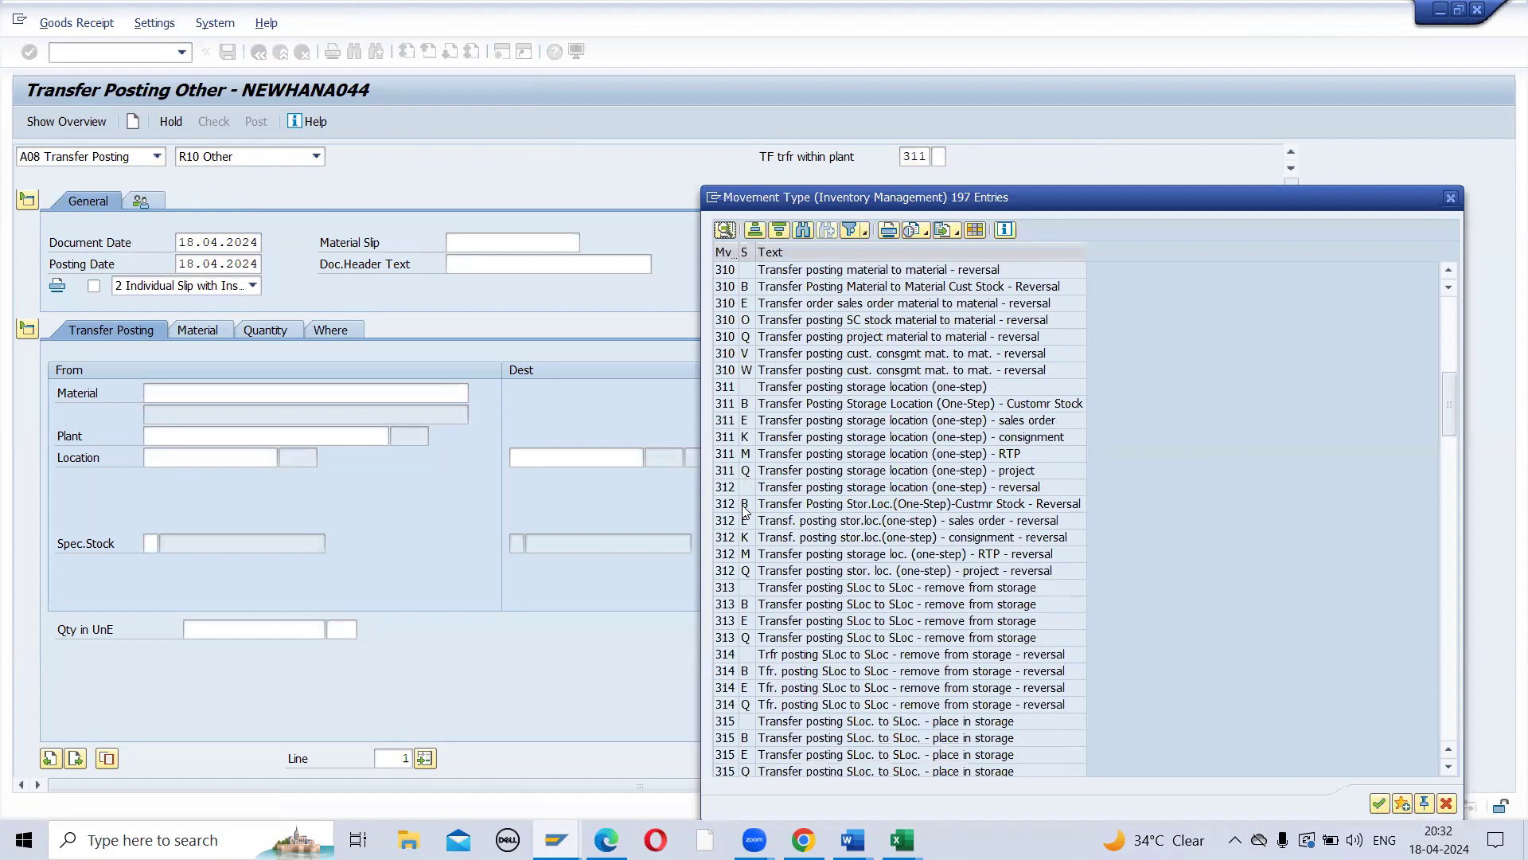
click(728, 589)
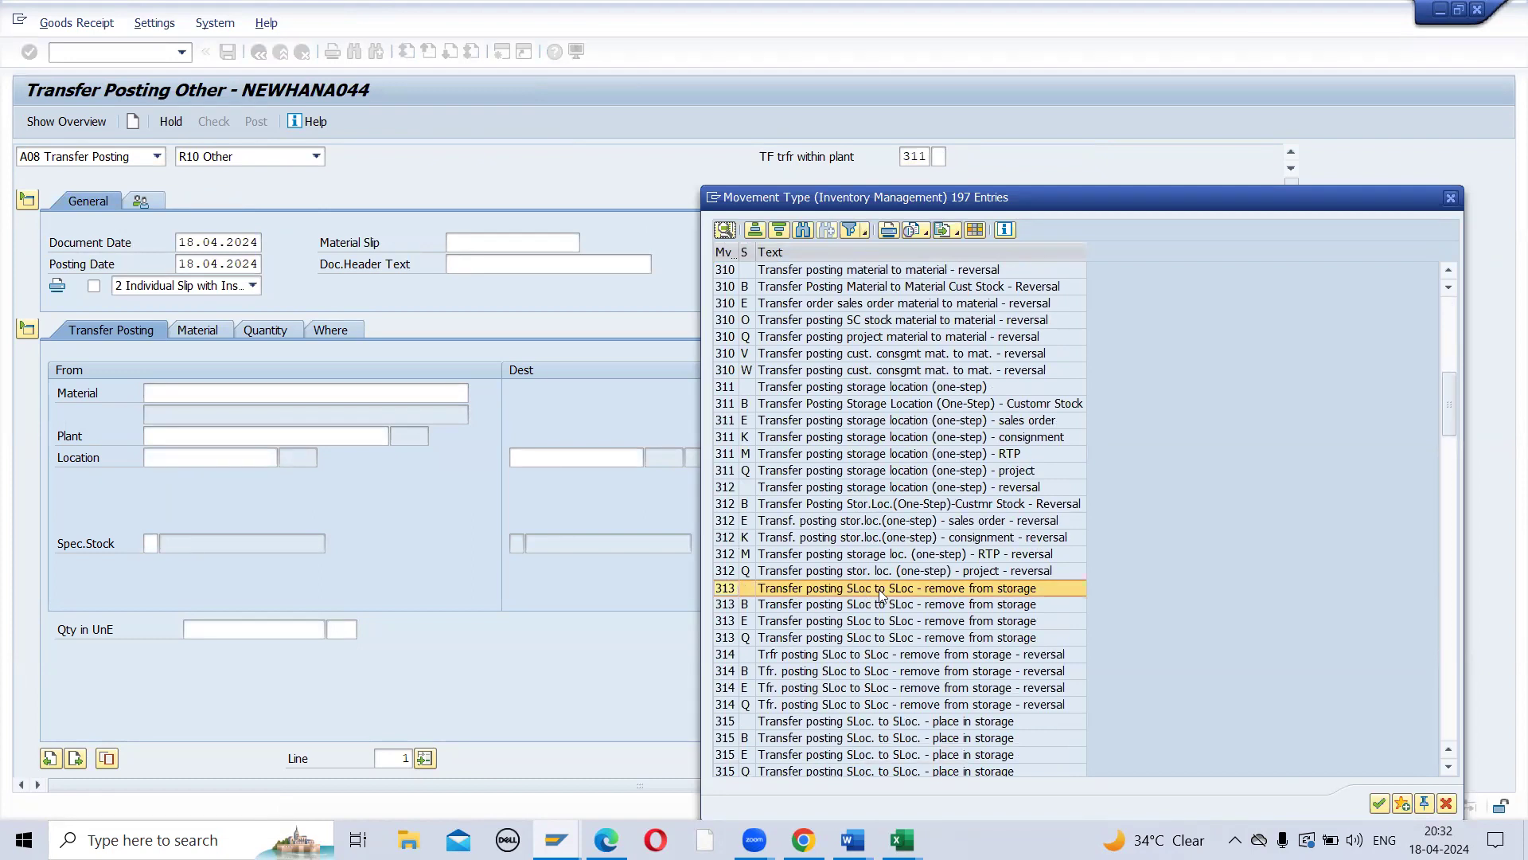
double_click(723, 590)
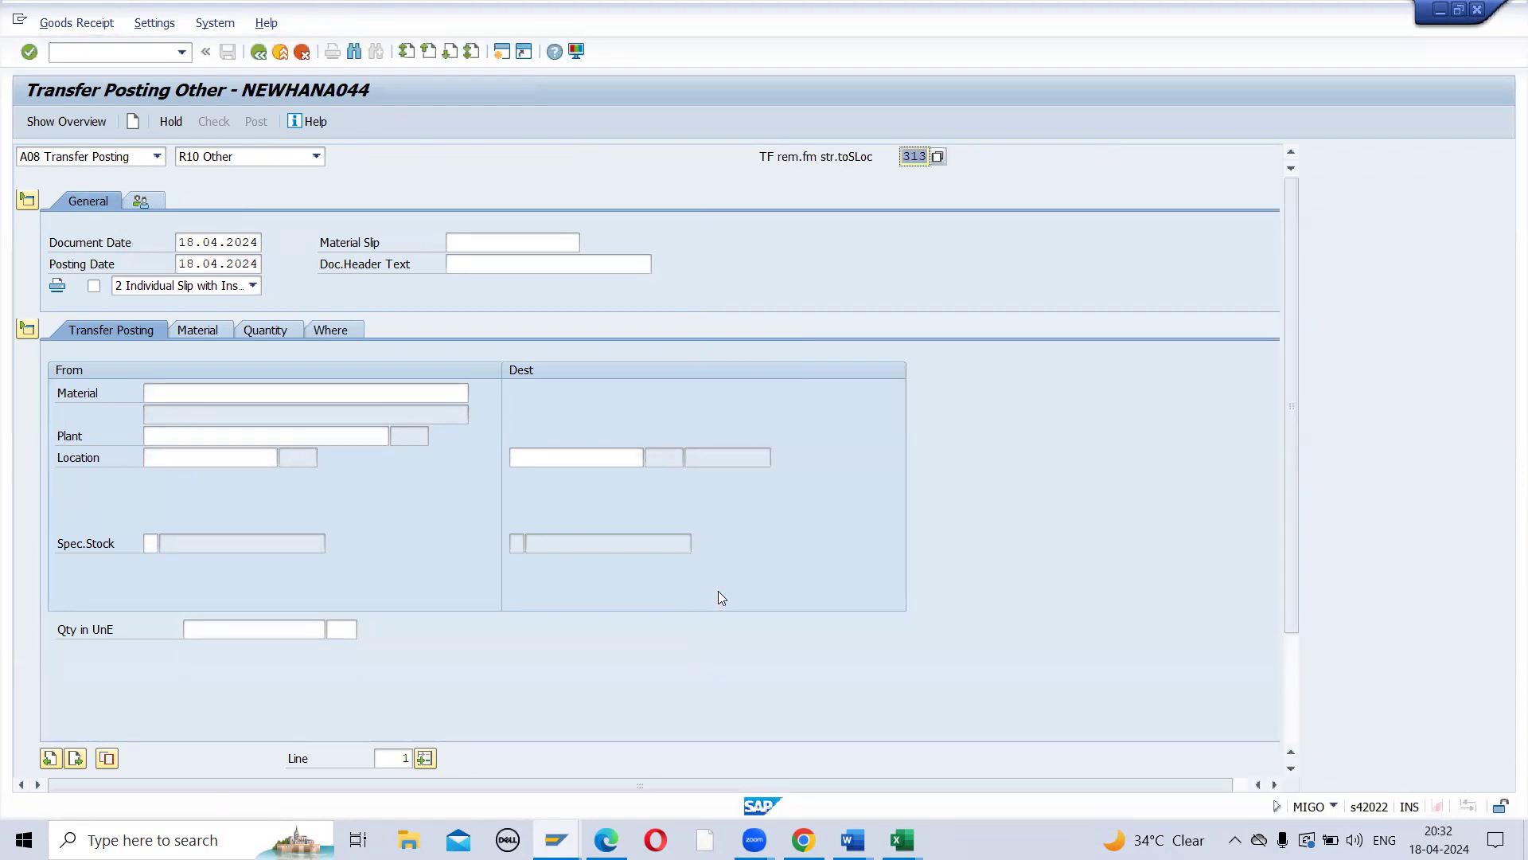
Step: Enter material 5000003, plant ZD12, source storage location SL01 and destination storage location SL02 for the 313 transfer
click(250, 391)
text(5000003)
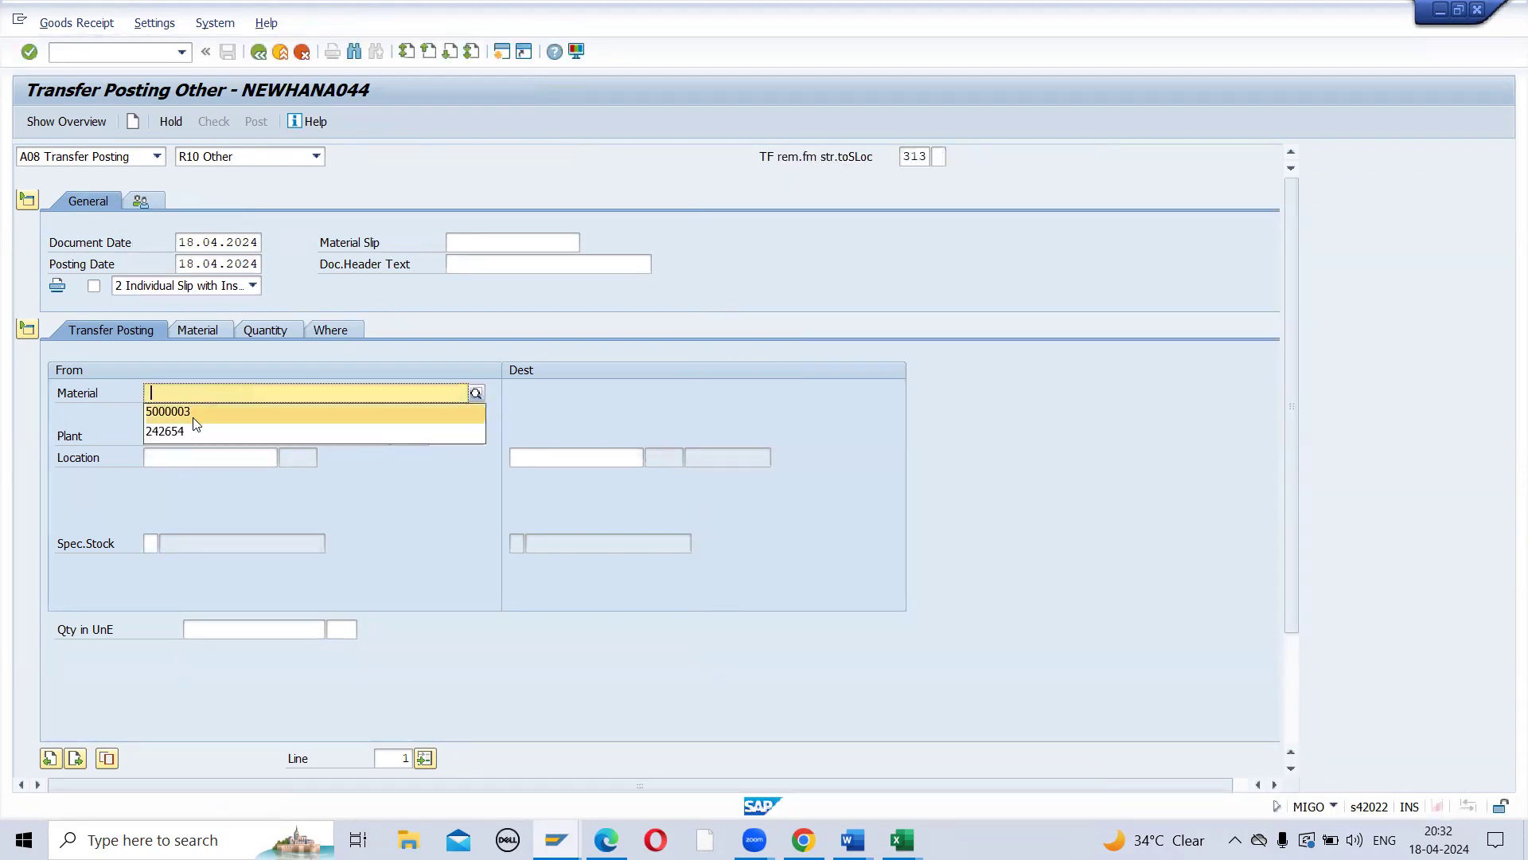
click(180, 437)
click(171, 455)
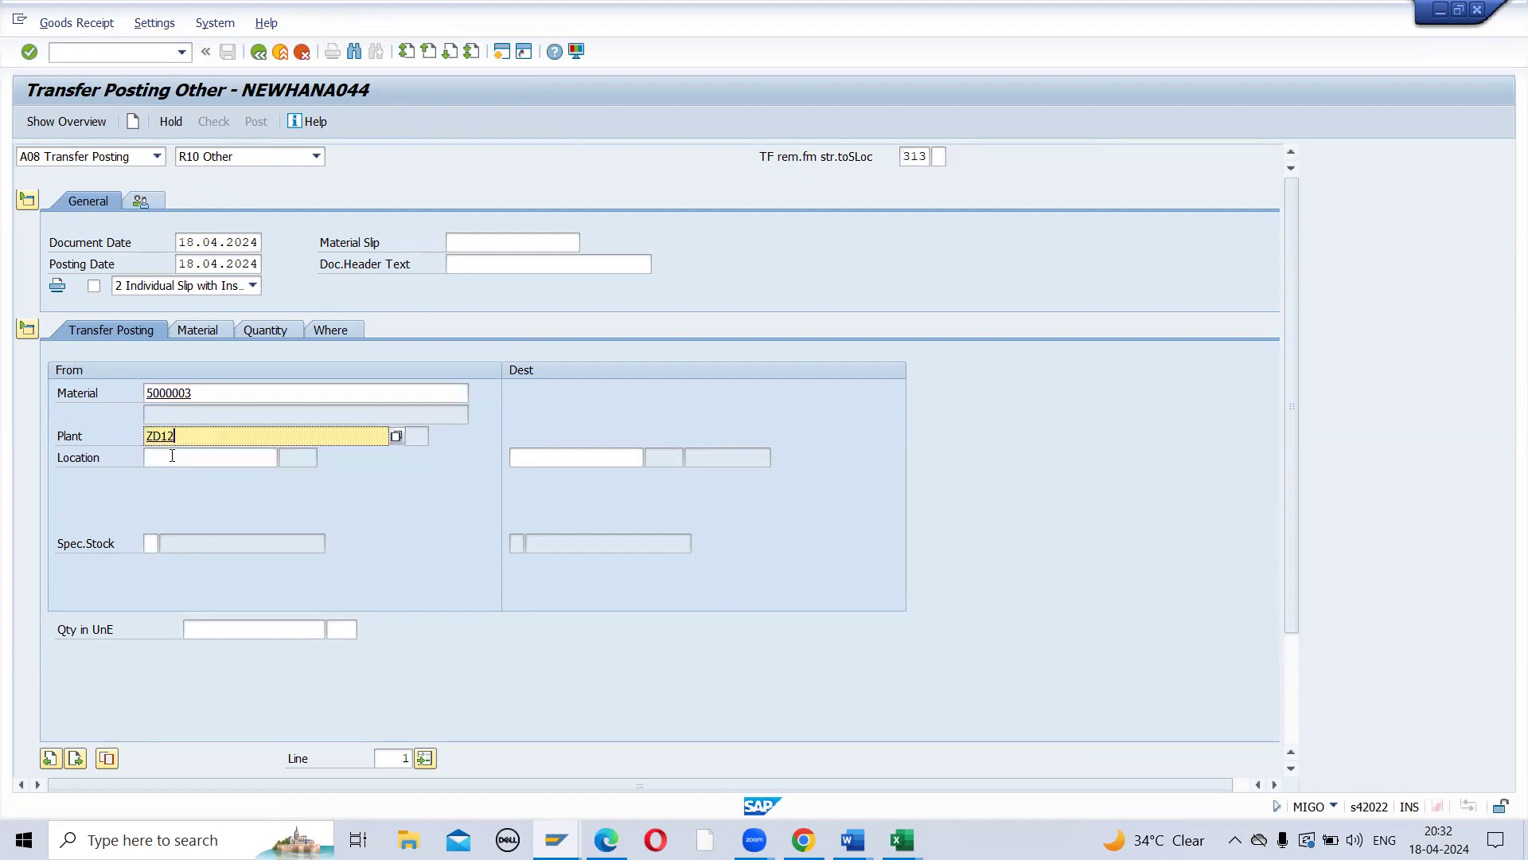
click(170, 458)
click(171, 479)
click(562, 458)
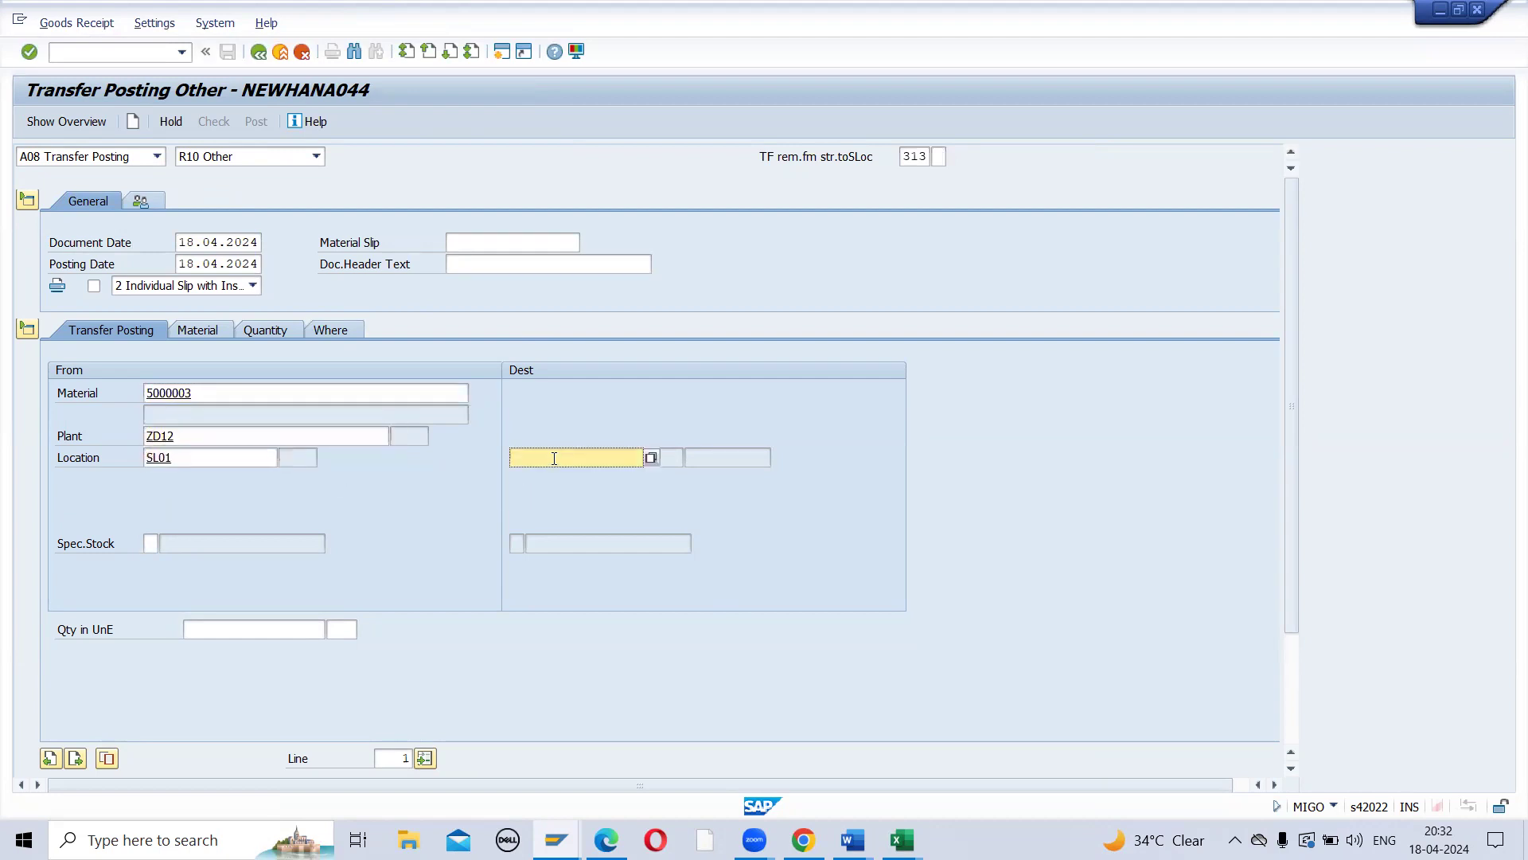
click(535, 486)
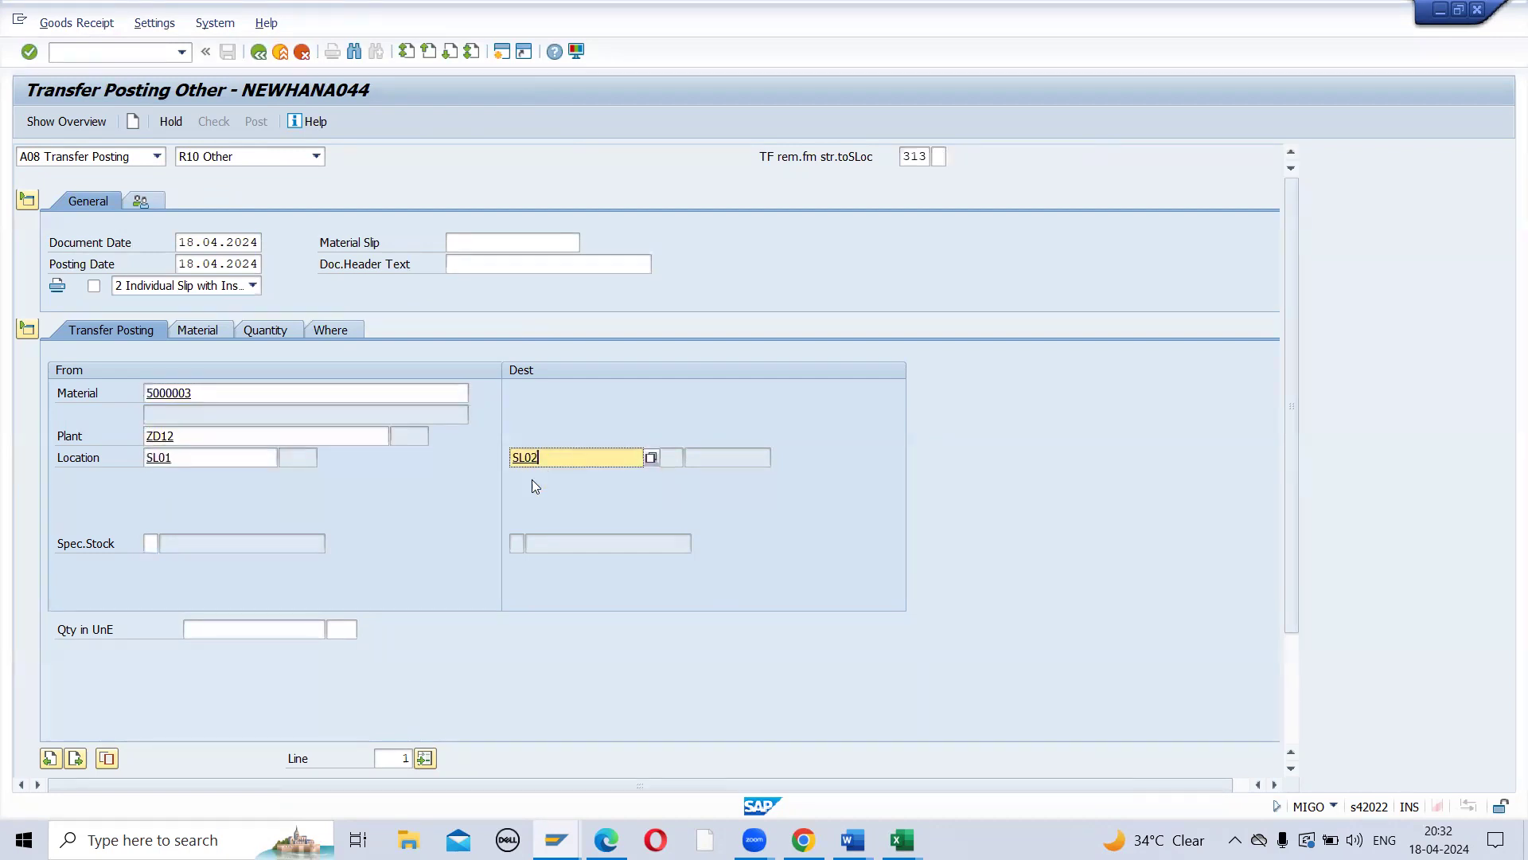
Step: Set the transfer quantity to 10, then check and post the 313 removal document
click(212, 632)
text(10)
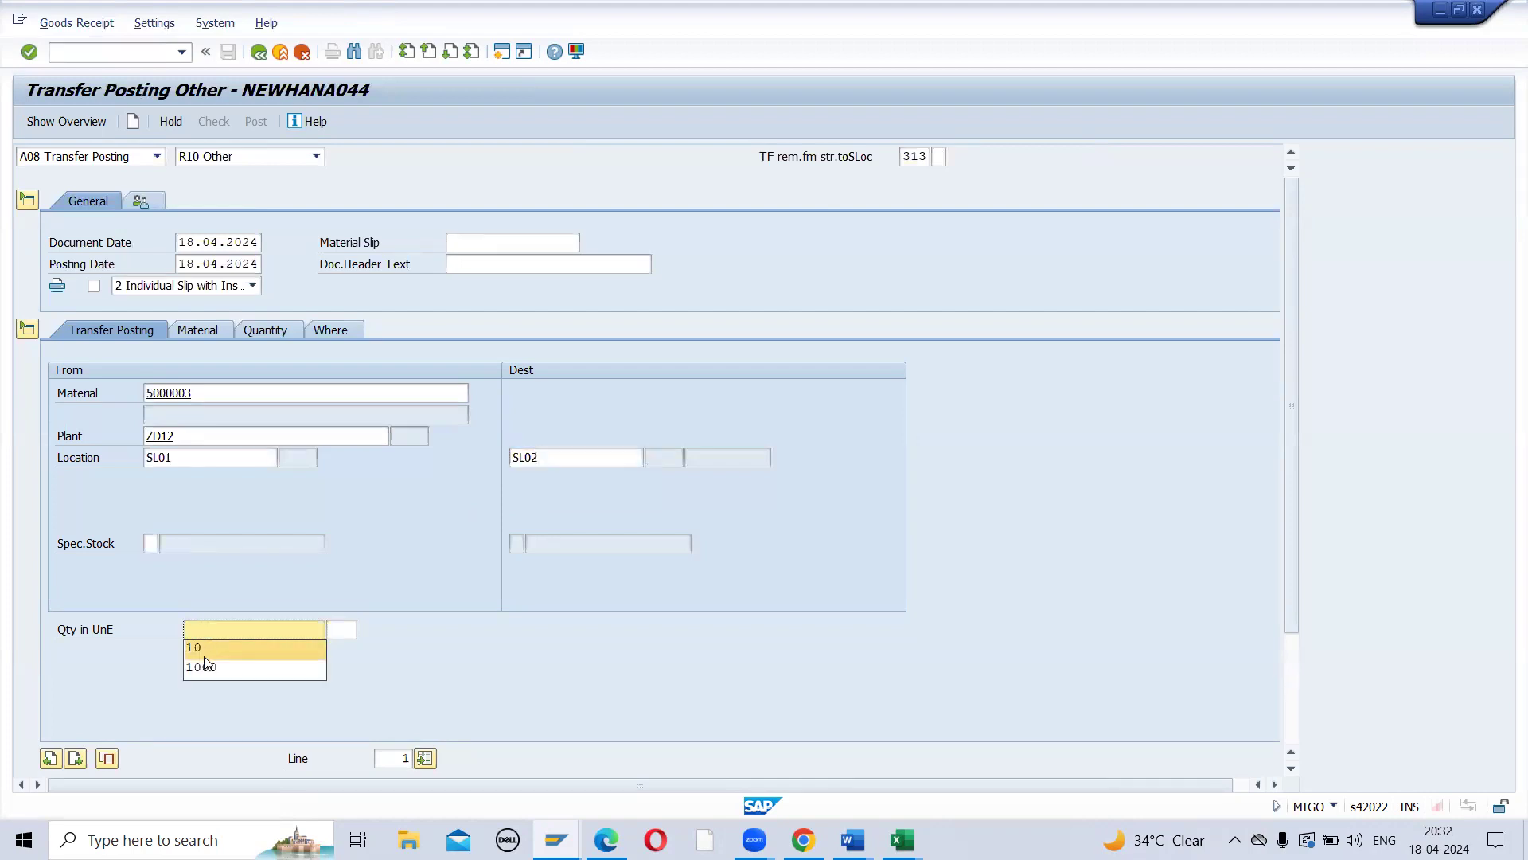
click(204, 654)
key(Return)
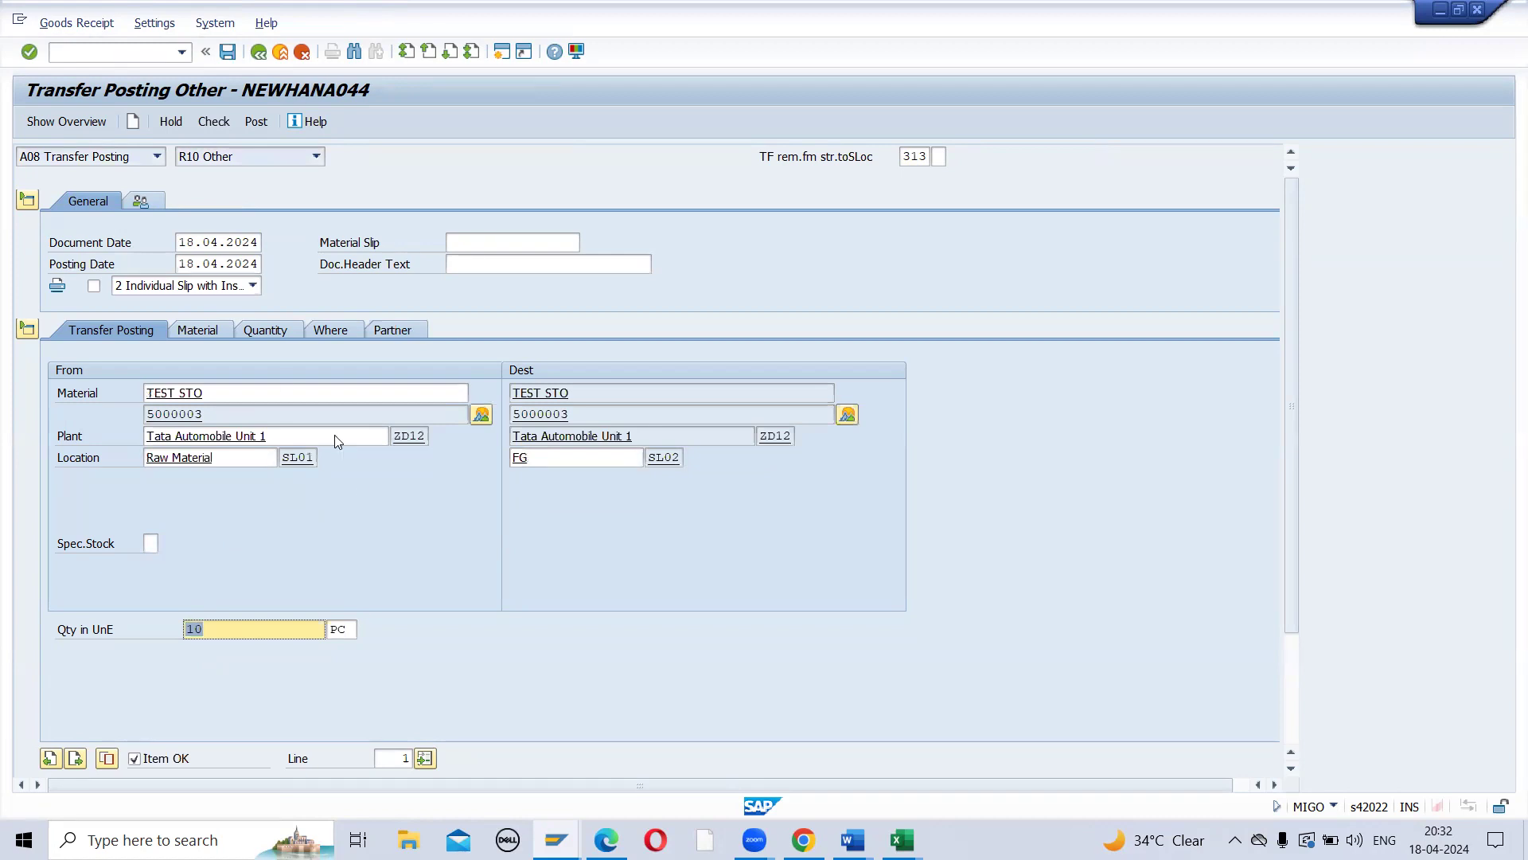
click(215, 122)
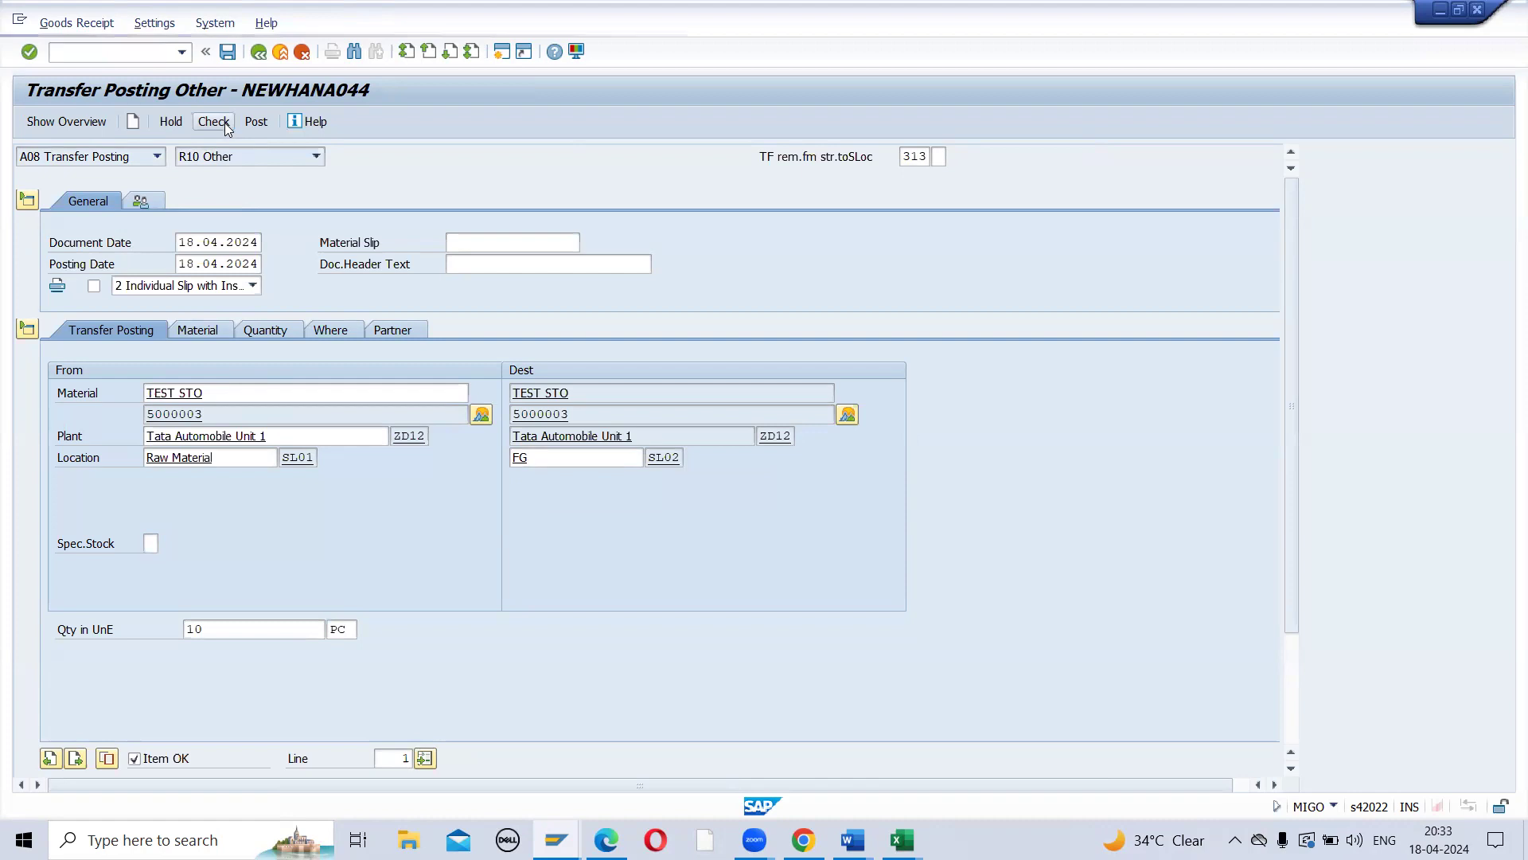
click(257, 122)
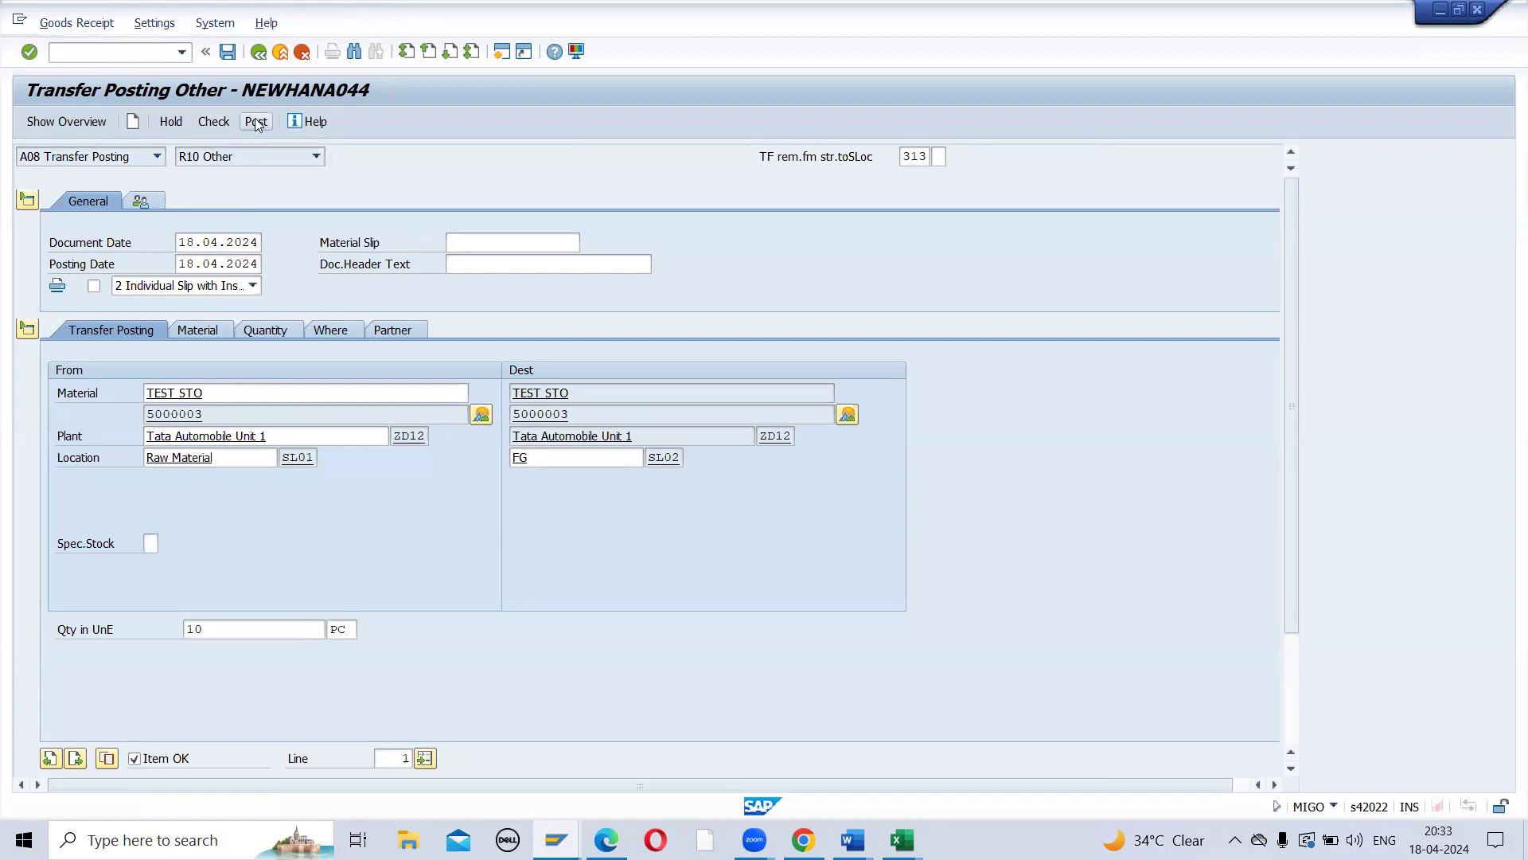
Step: Refresh the stock overview of material 5000003 and examine the unrestricted and Transfer (SLoc) stock of SL02
key(alt+Tab)
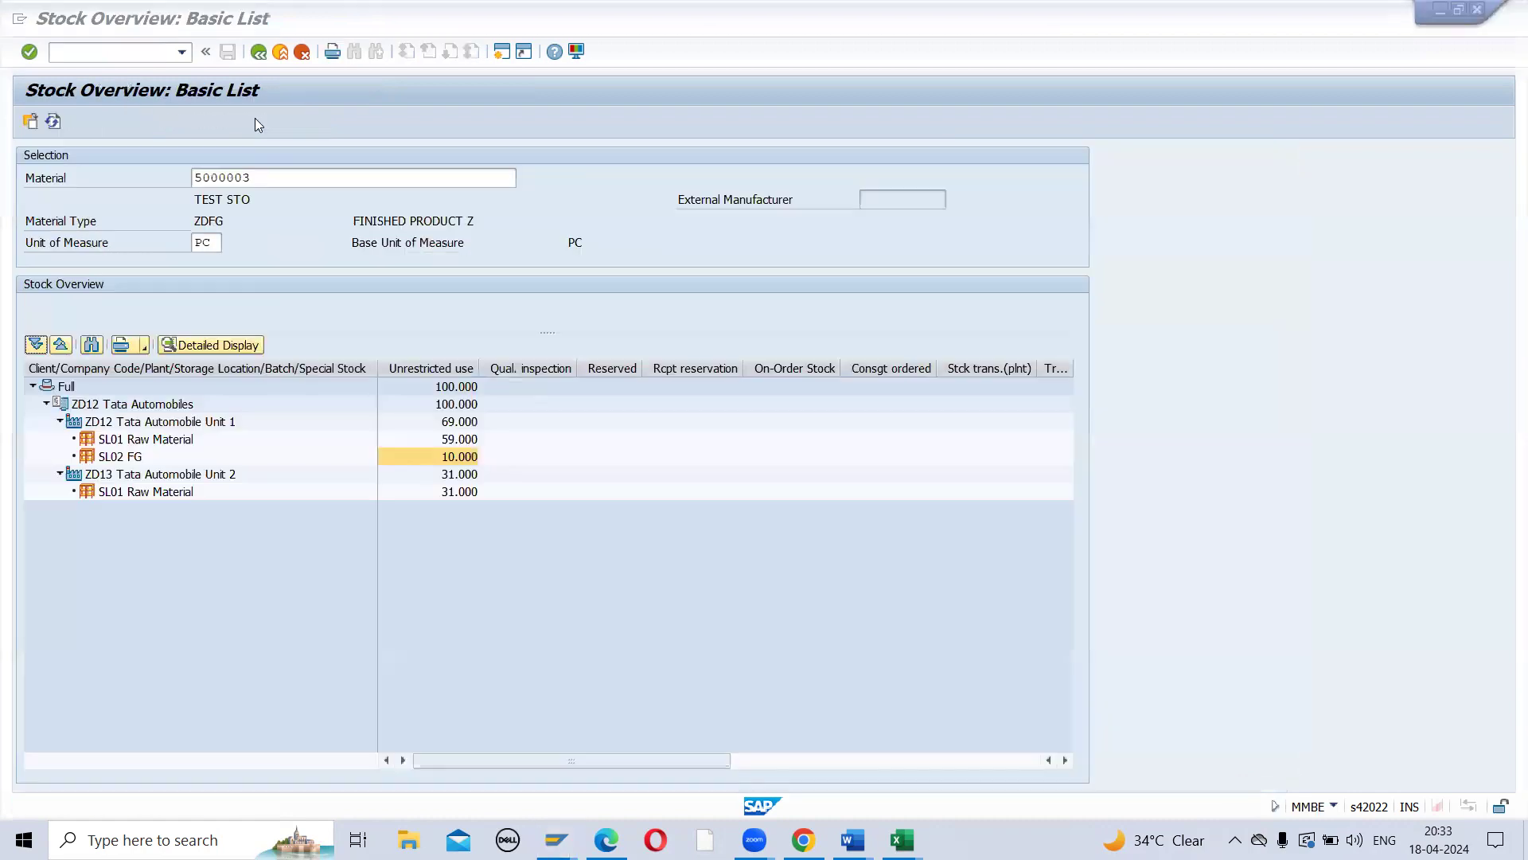
click(53, 121)
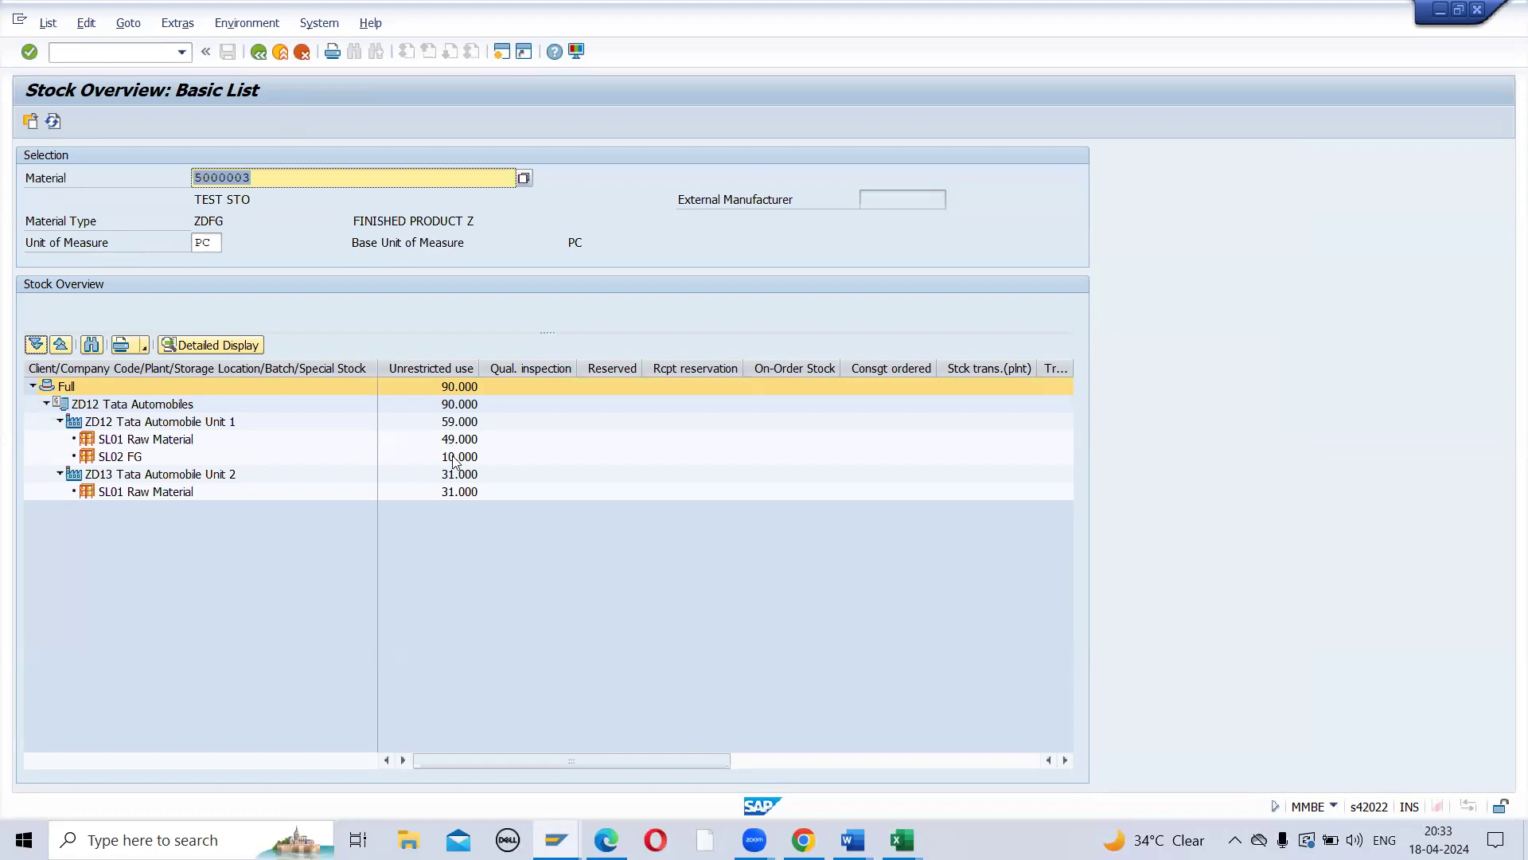
click(455, 460)
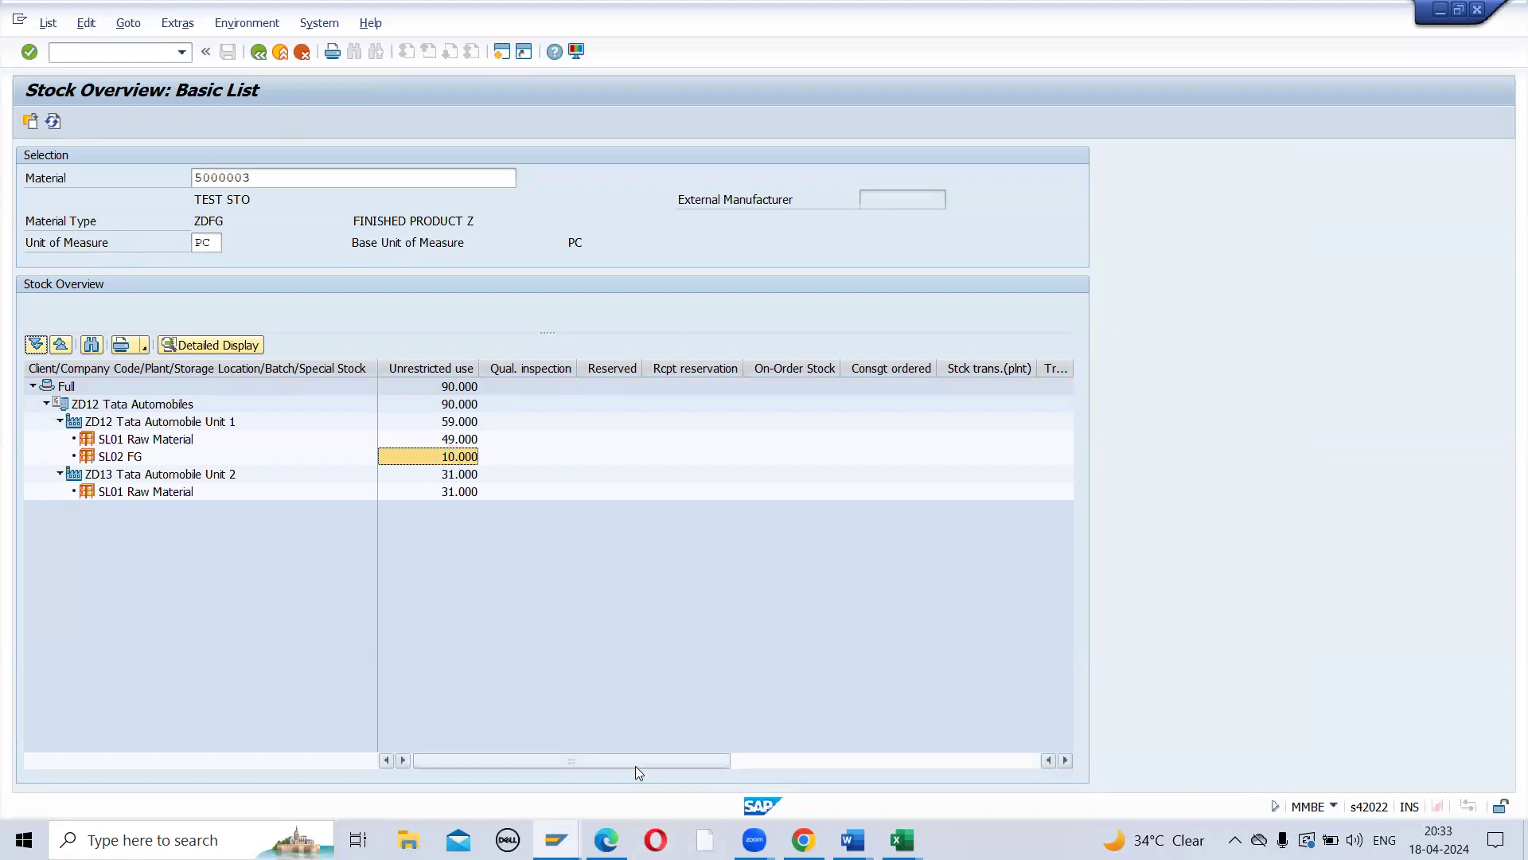
drag(737, 789, 725, 786)
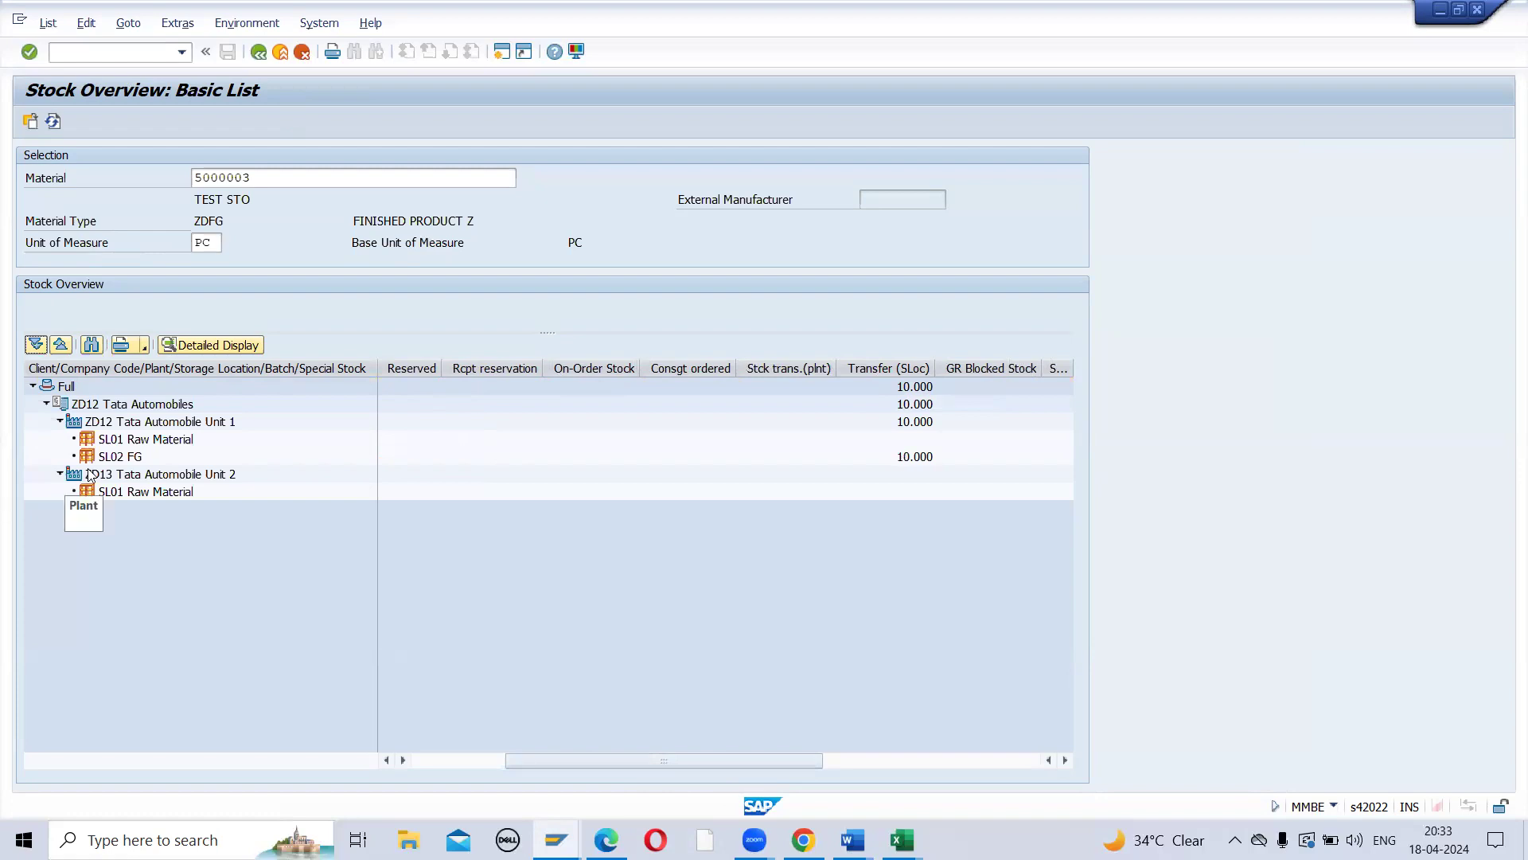
Step: Start an A10 Place in Storage with reference to the R02 material document just posted in MIGO
key(alt+Tab)
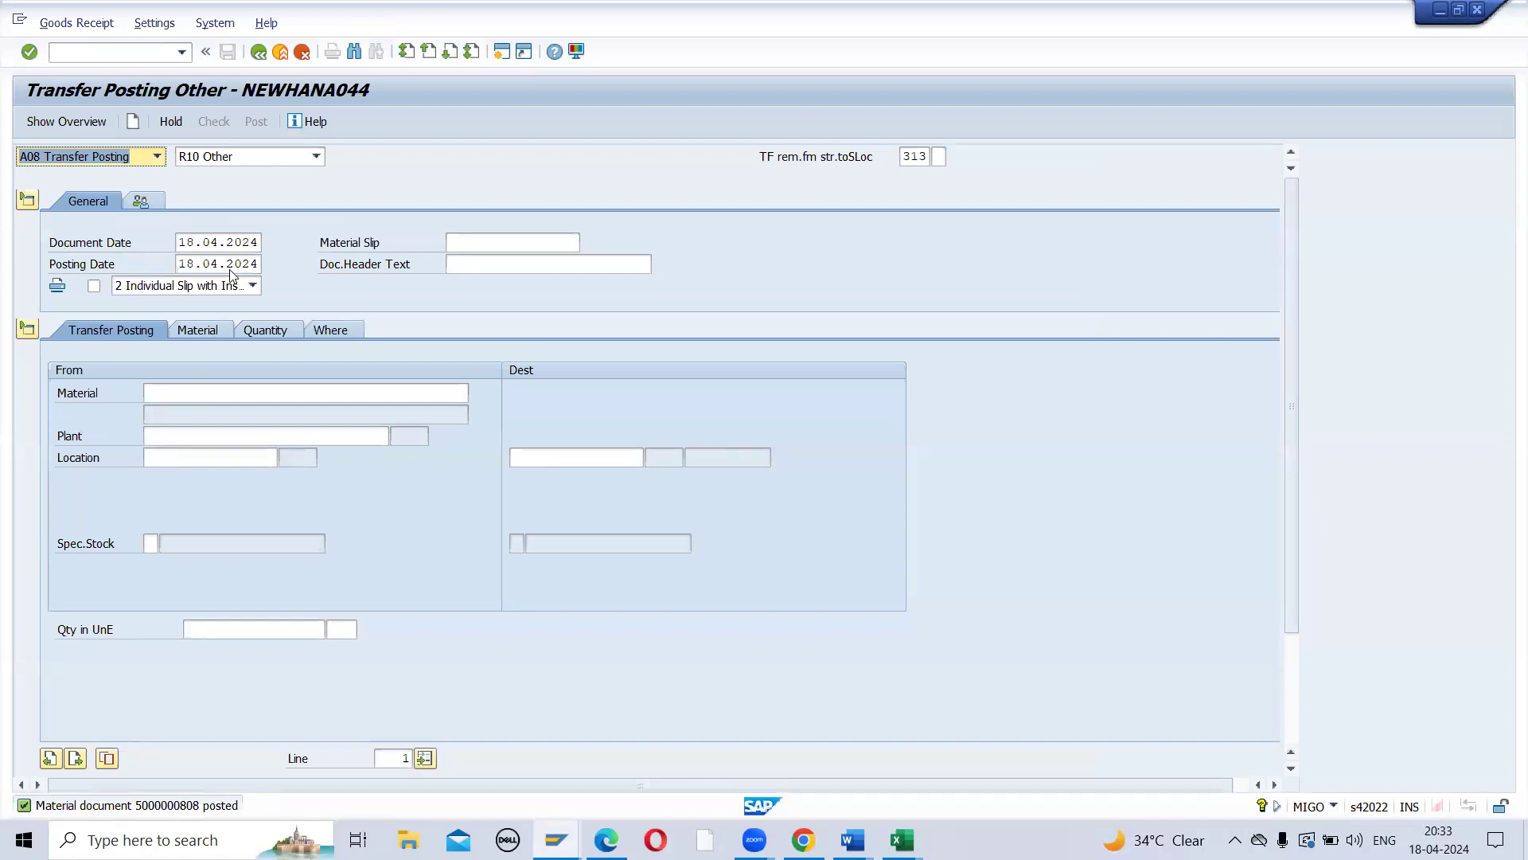
click(156, 156)
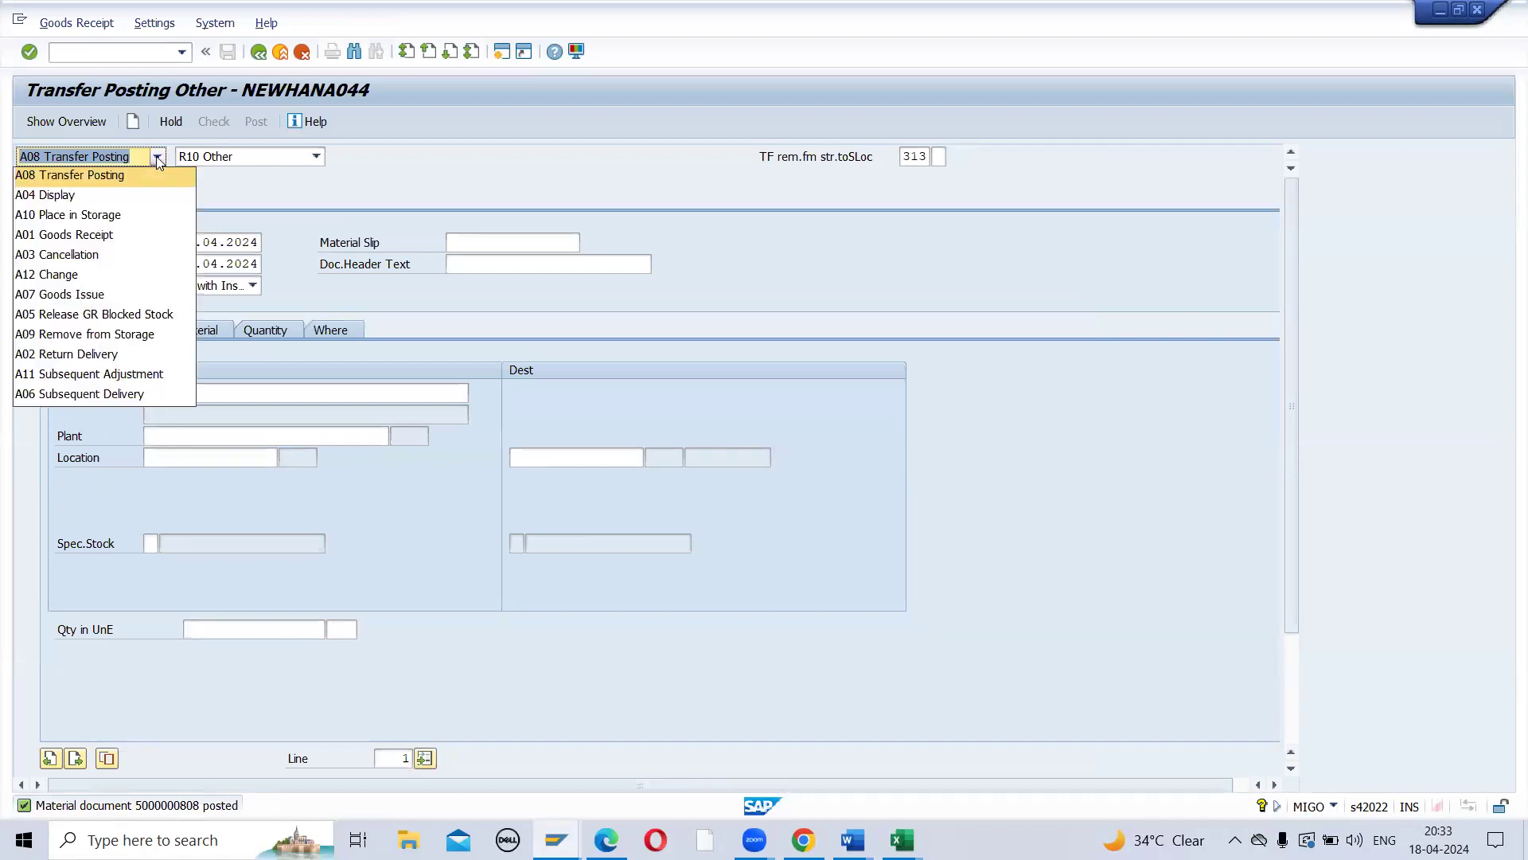
click(145, 216)
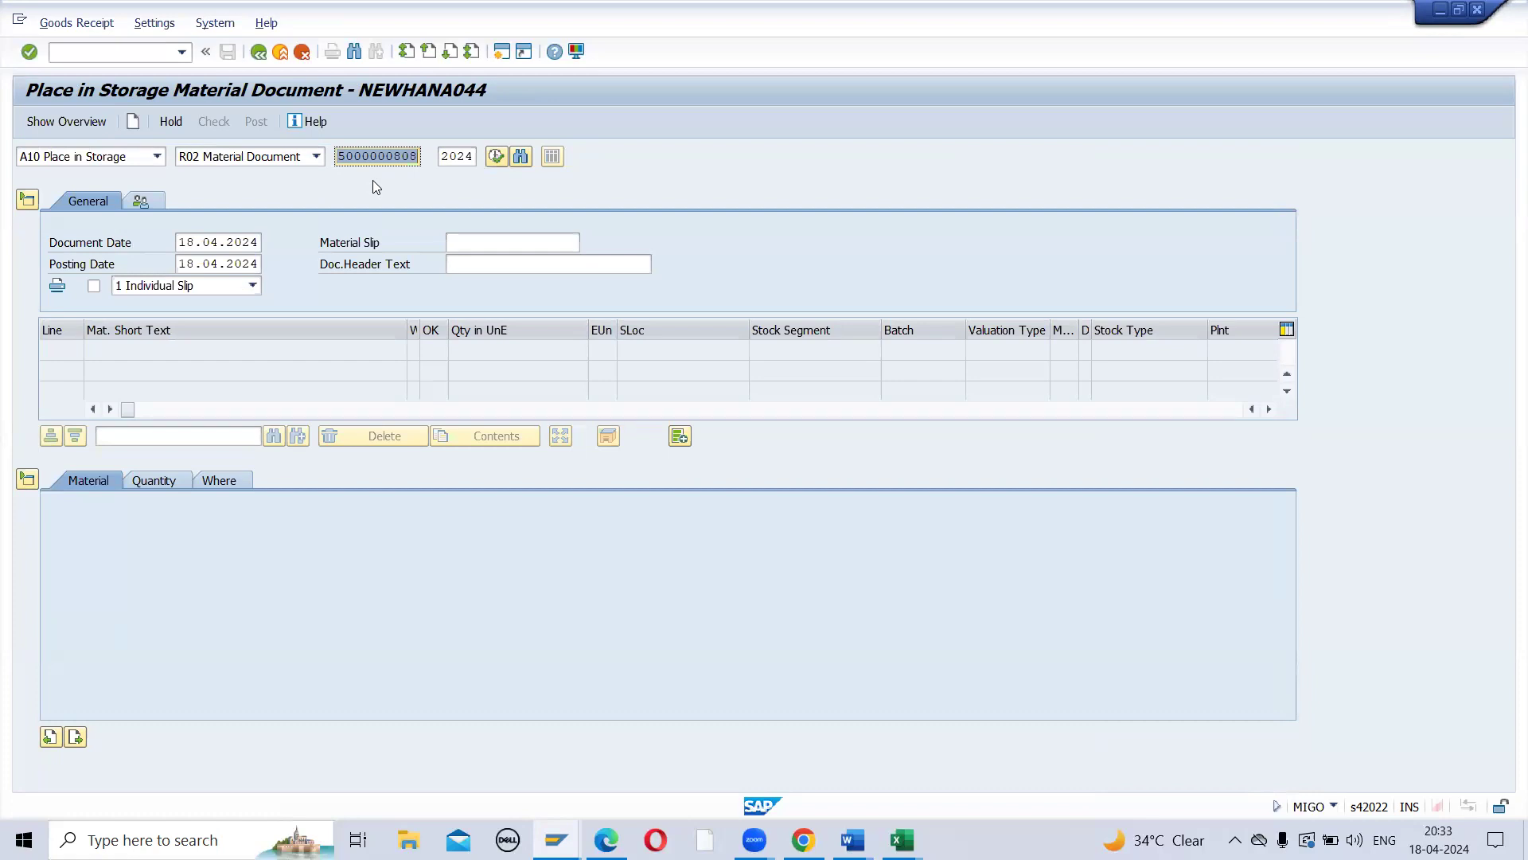
key(Return)
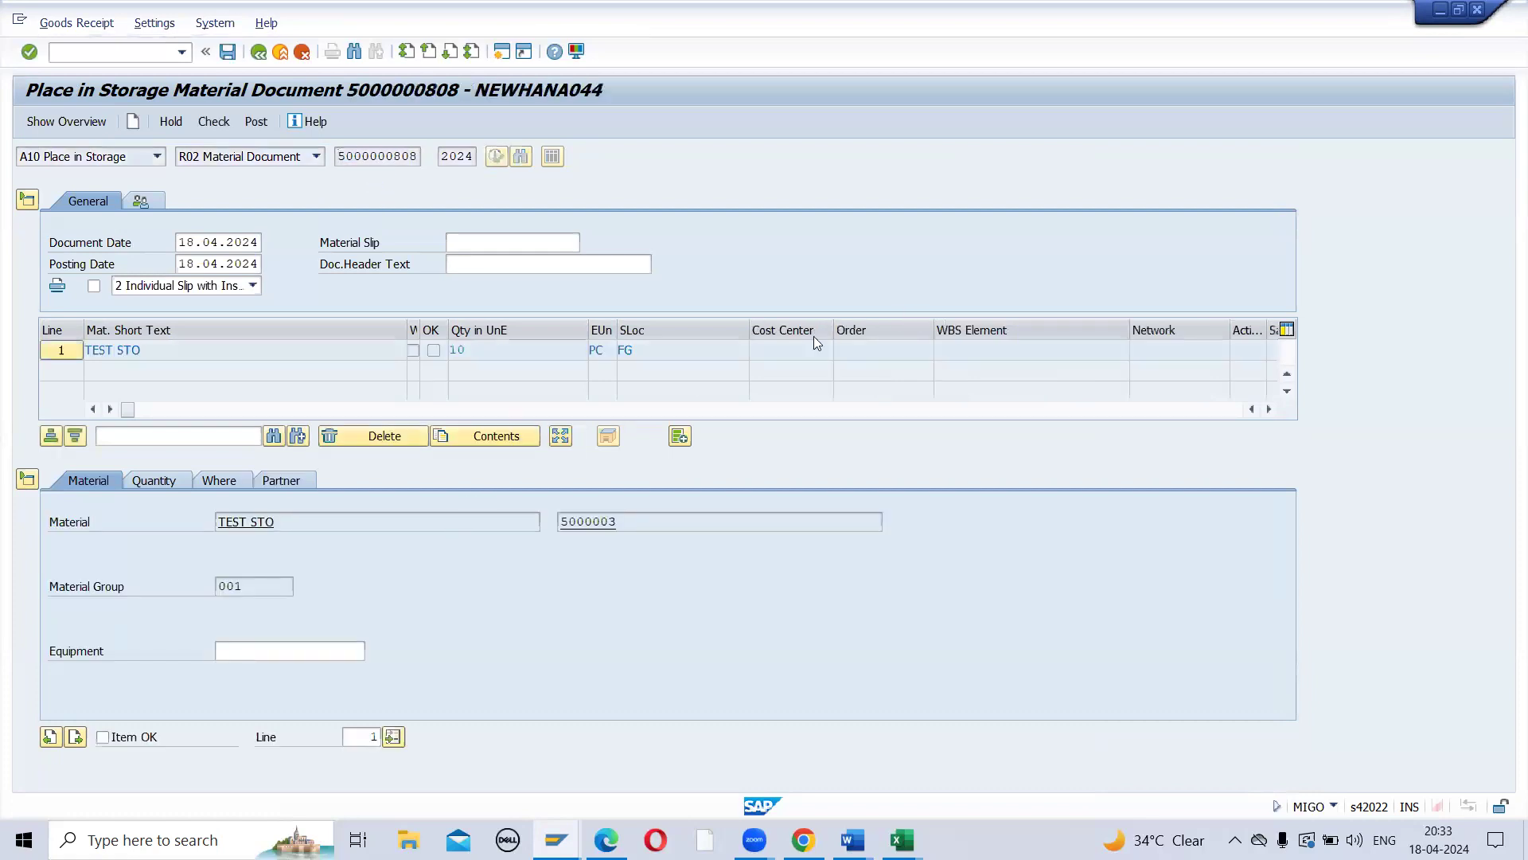
Step: Examine the item's quantity and destination details, and look up movement type 315 in the list of possible movement types
click(159, 486)
click(231, 483)
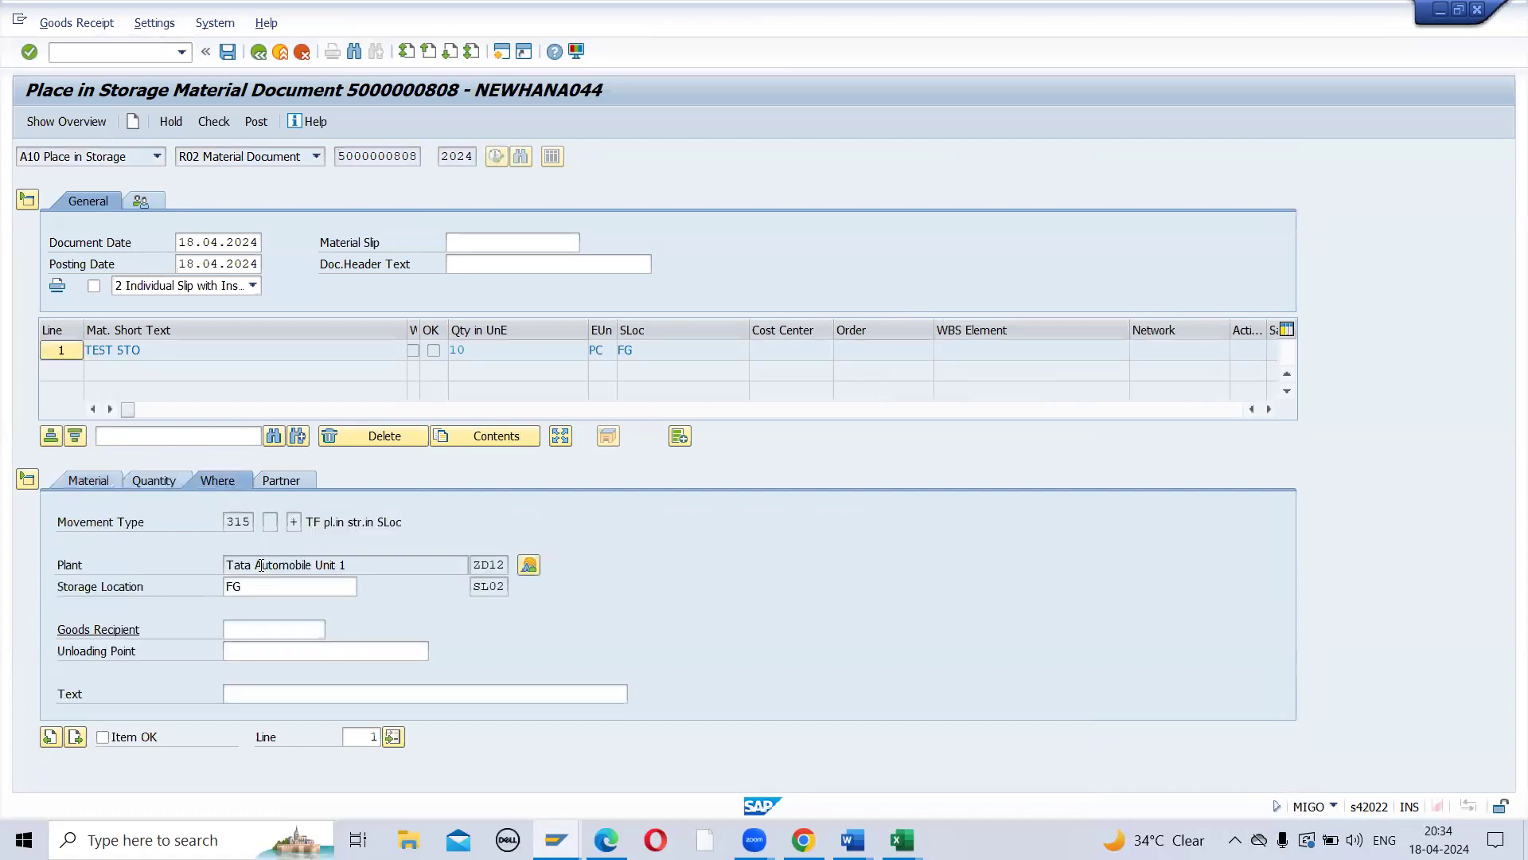
click(250, 524)
click(260, 523)
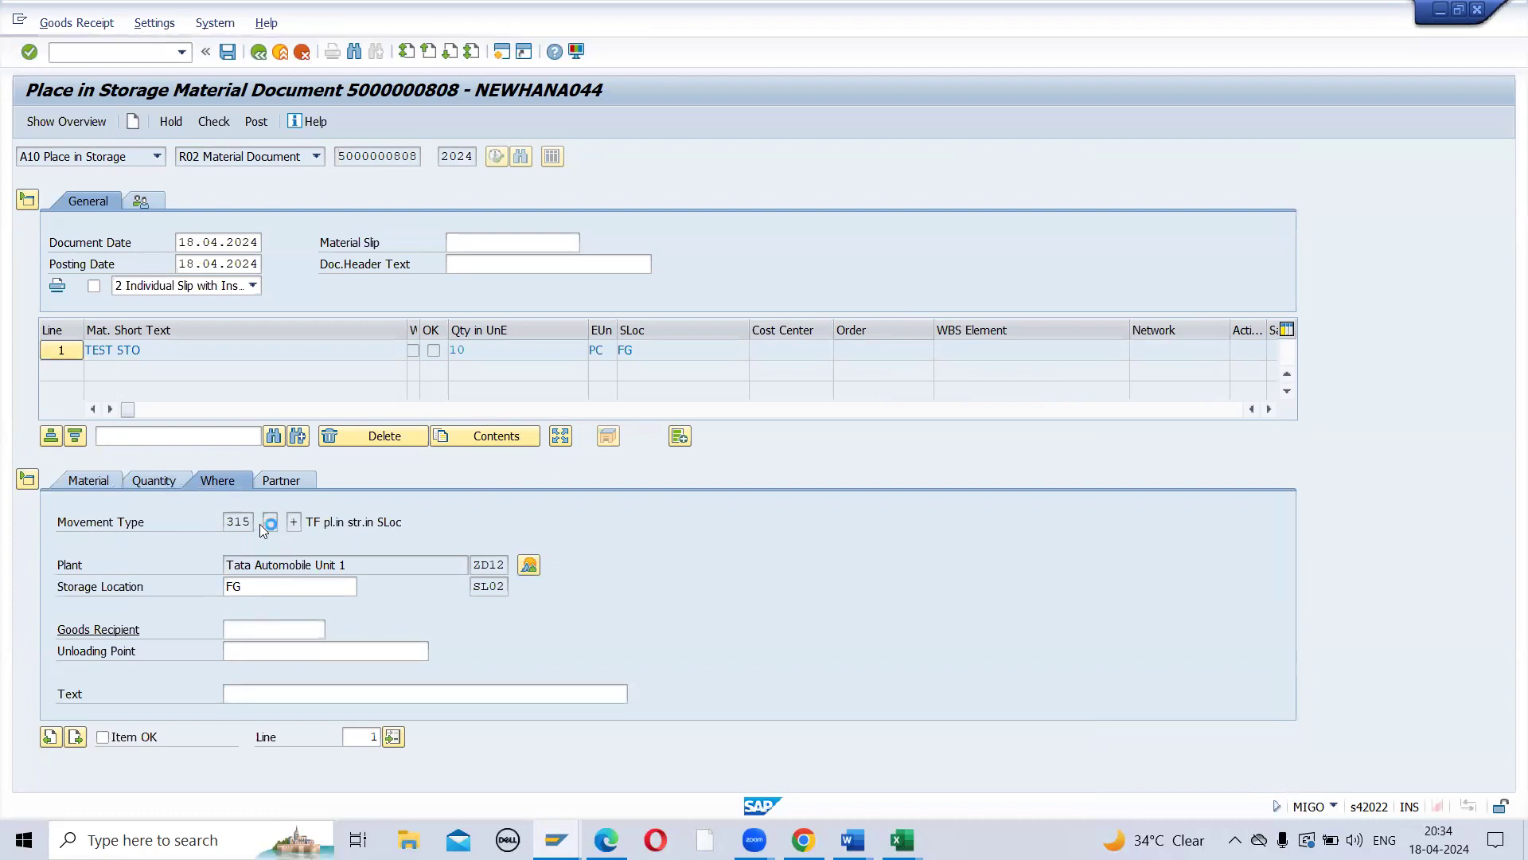
click(266, 377)
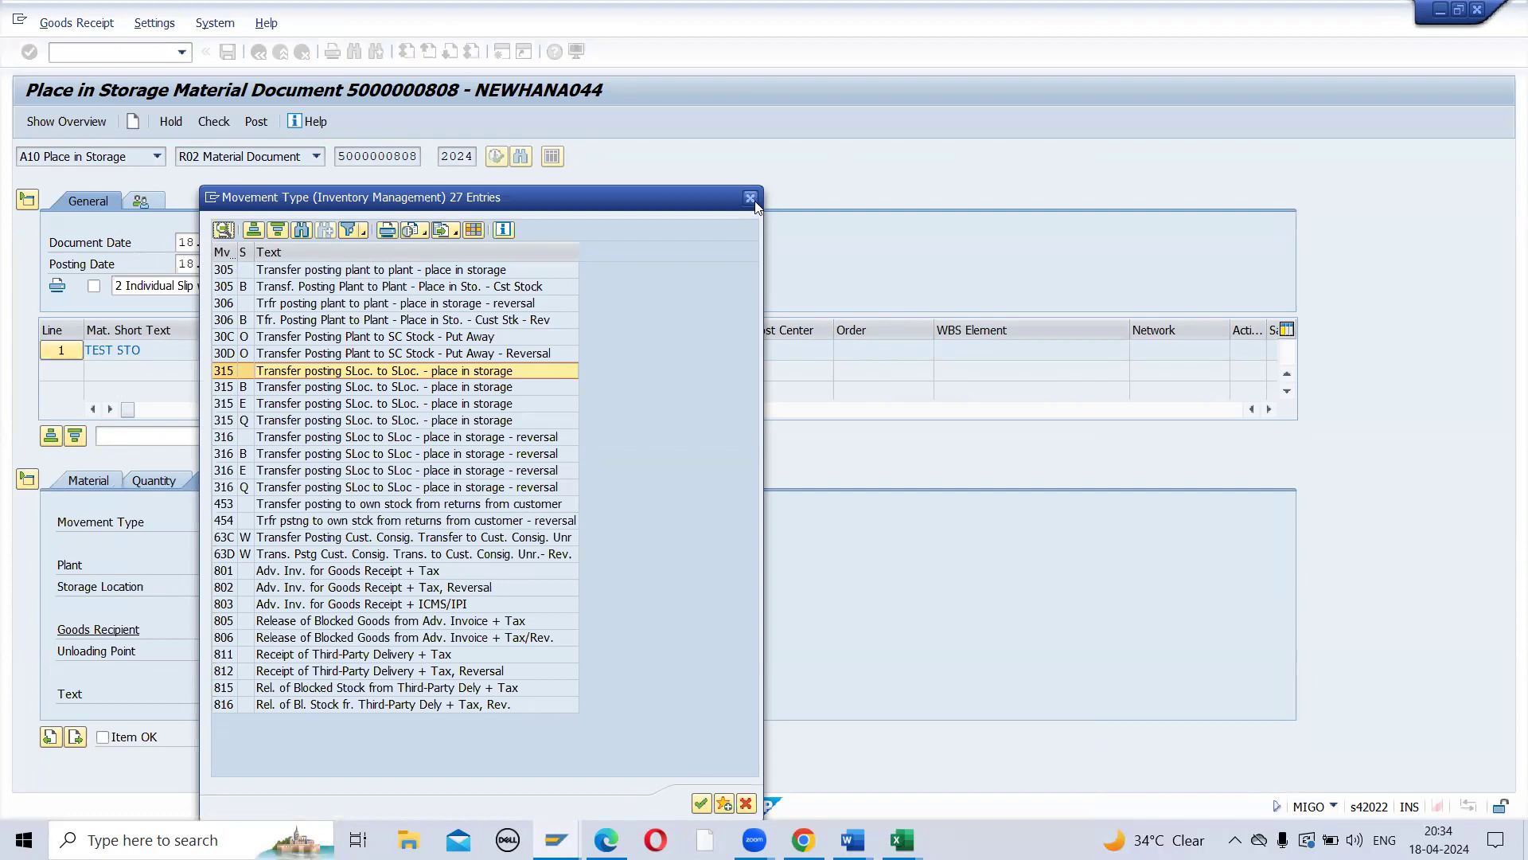
click(751, 199)
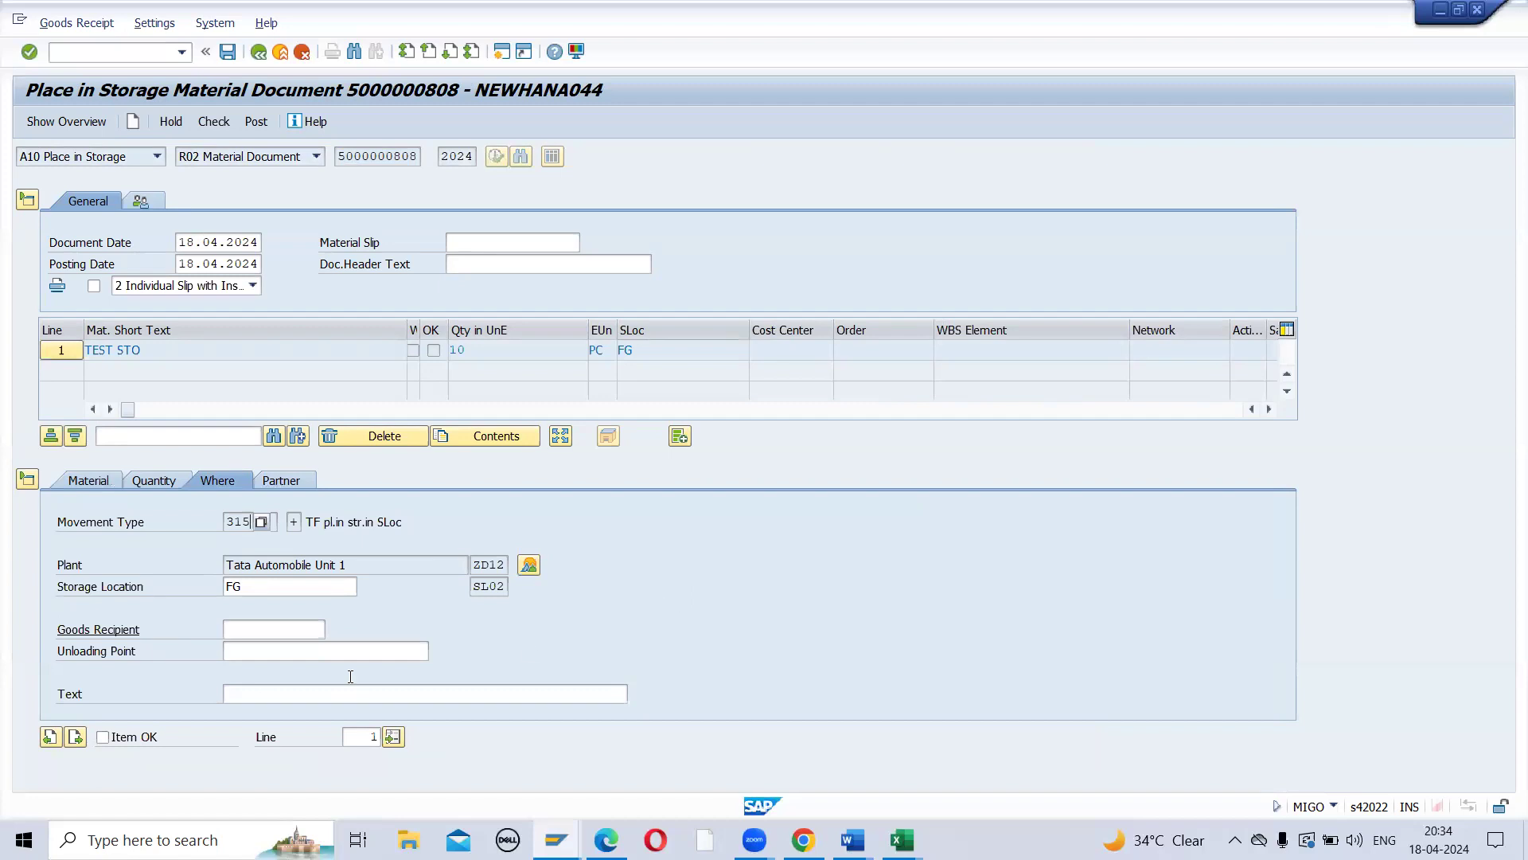
Step: Mark the place-in-storage item as OK, then check and post the document
click(102, 737)
click(199, 127)
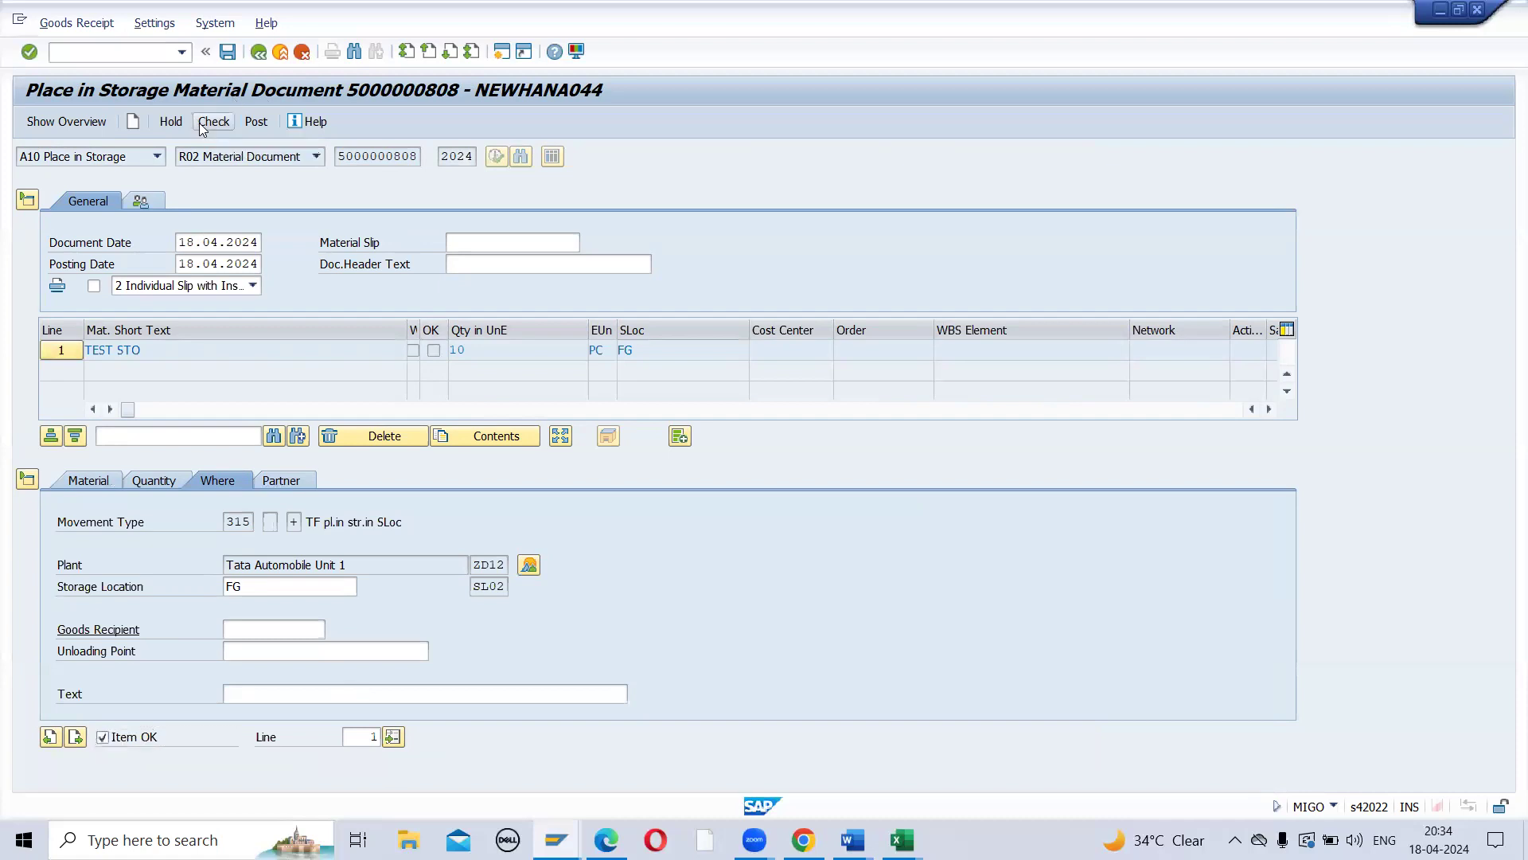
click(265, 126)
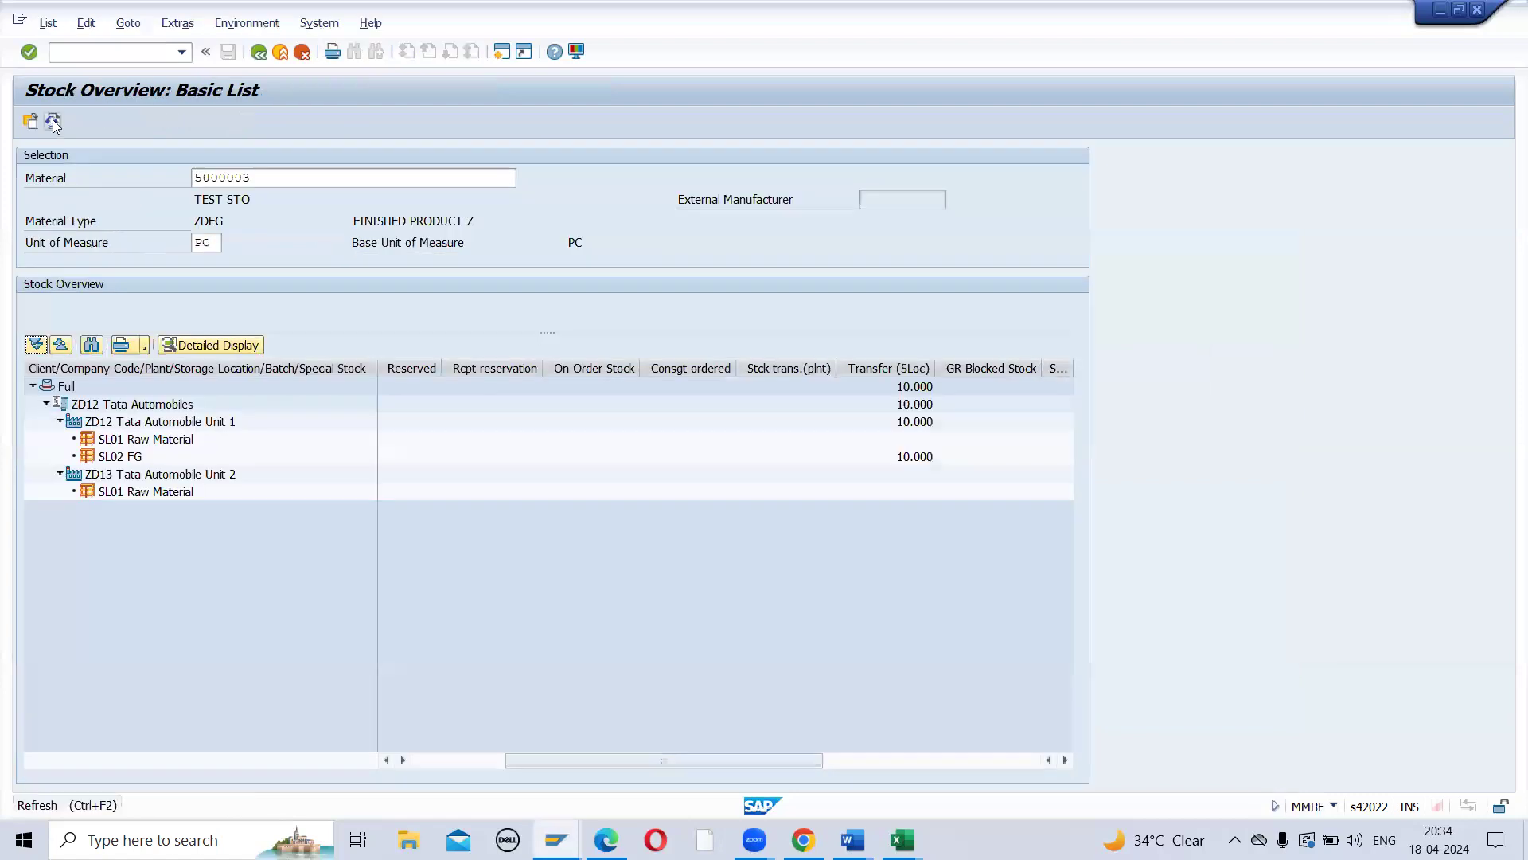
Step: Refresh the stock overview of material 5000003 to examine the stock in SL01 and SL02 after placement in storage
click(53, 119)
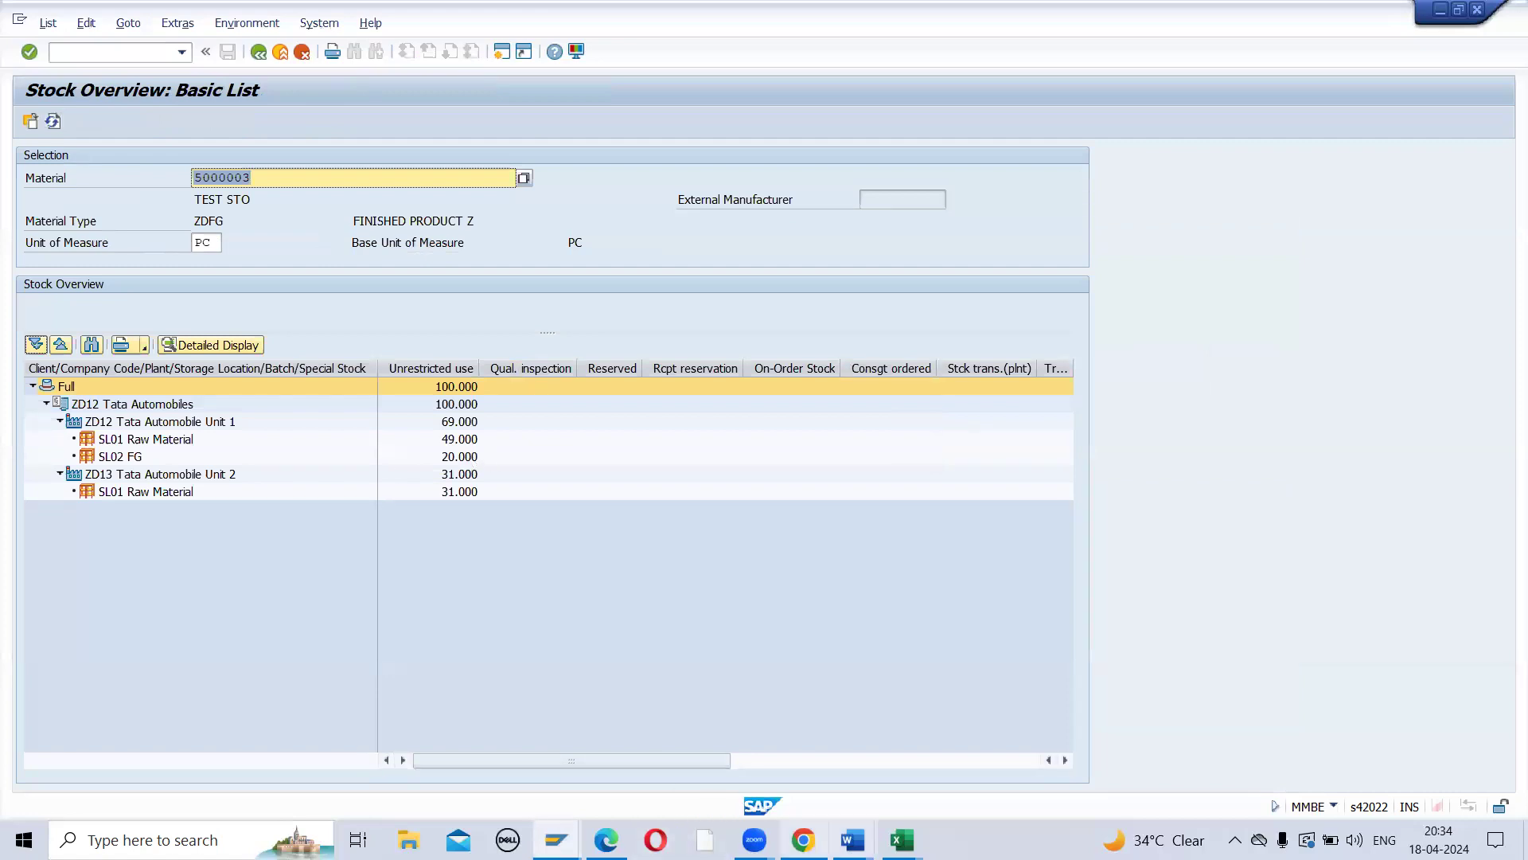
Step: Switch to the SAP CLASS (version 1) workbook in Excel and review the one-step and two-step notes for plant and storage-location transfers
mouse_move(902, 839)
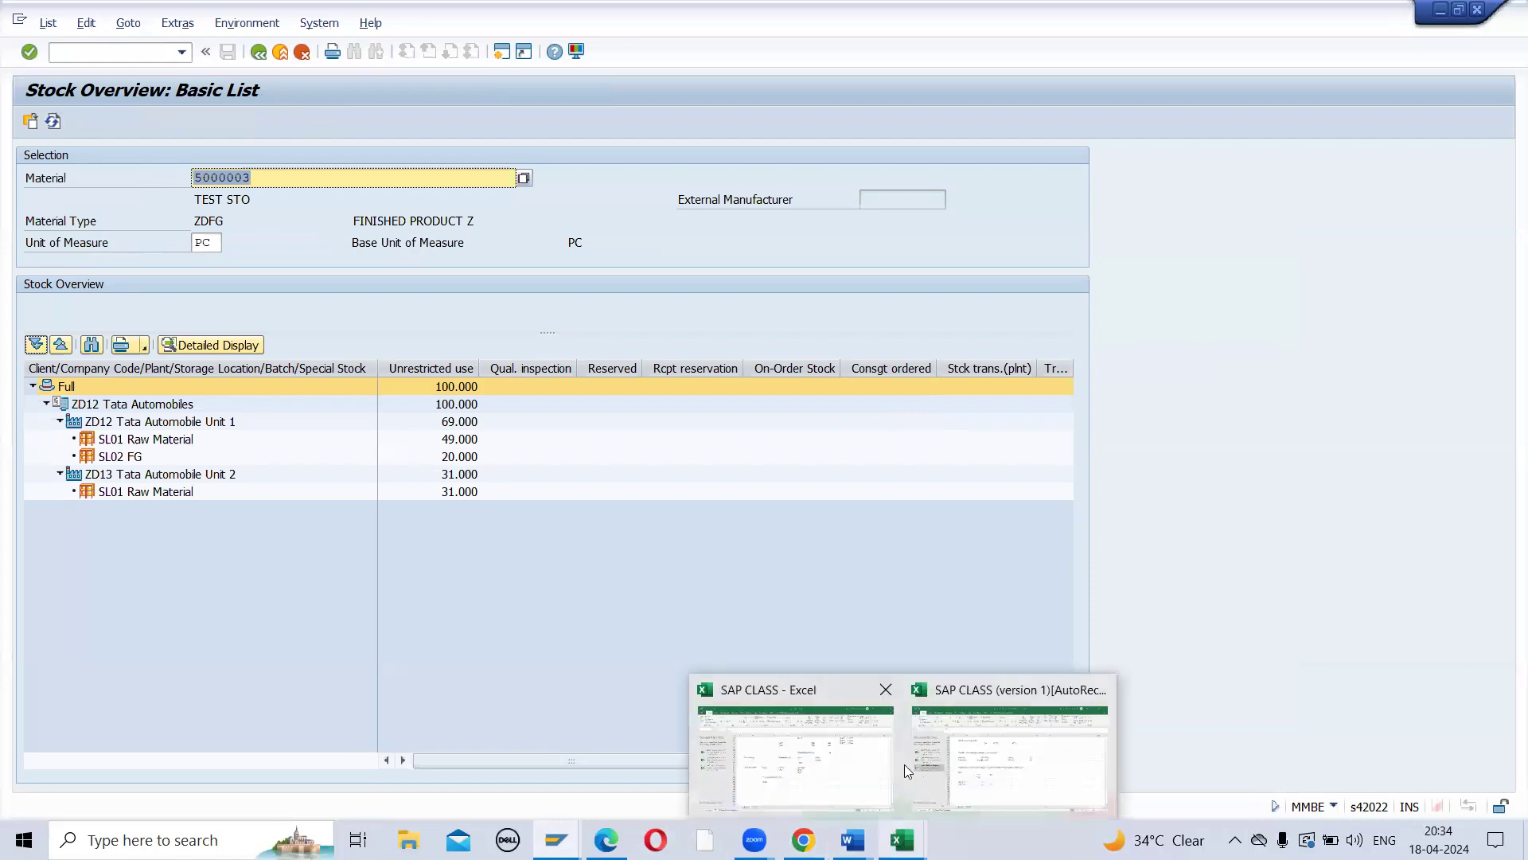
click(955, 779)
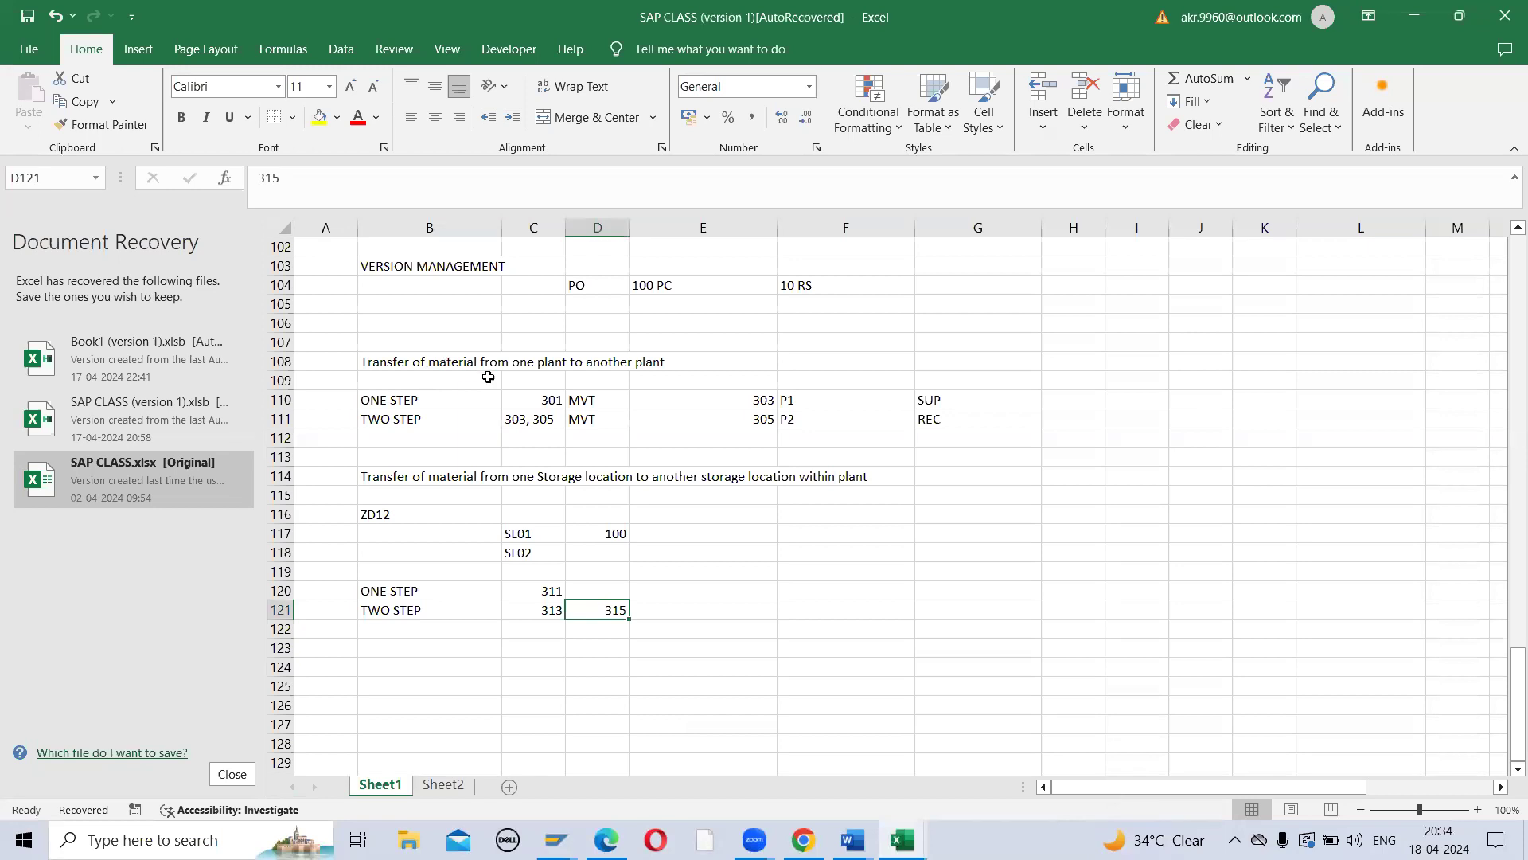
drag(418, 398, 415, 421)
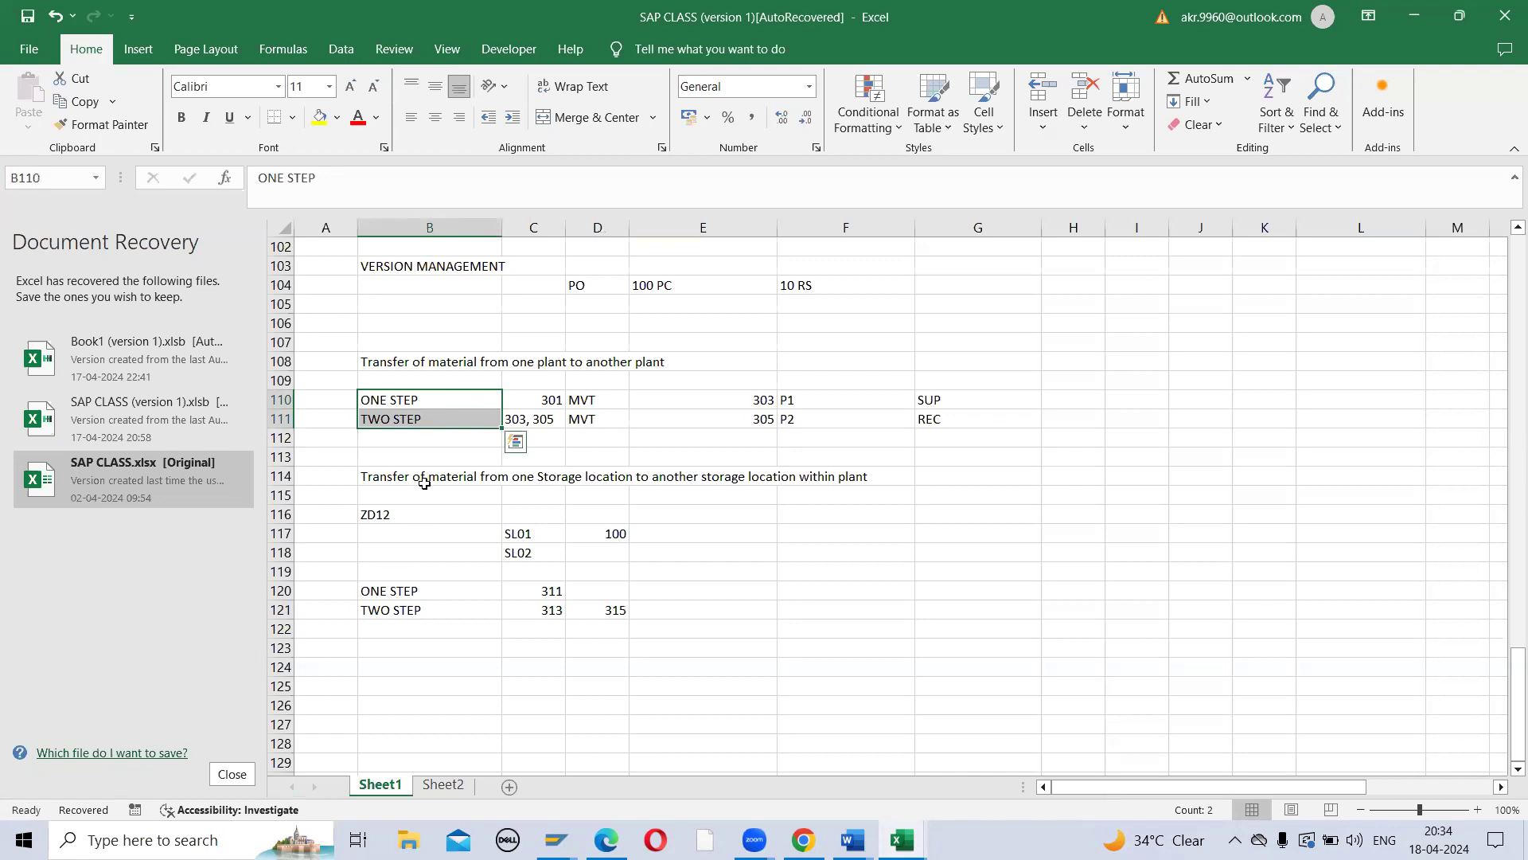
click(422, 481)
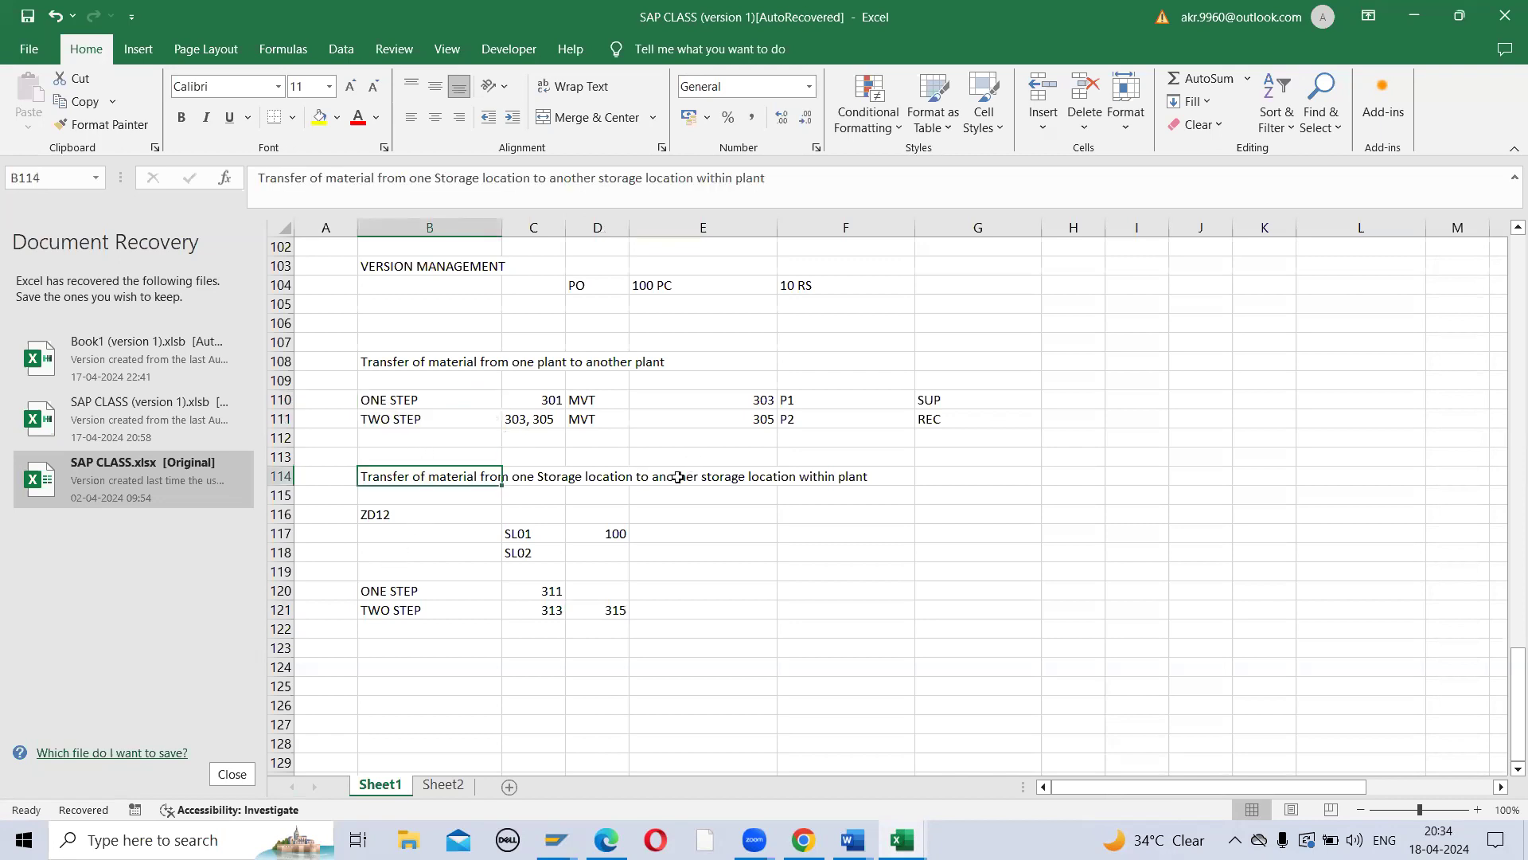
click(408, 594)
click(401, 612)
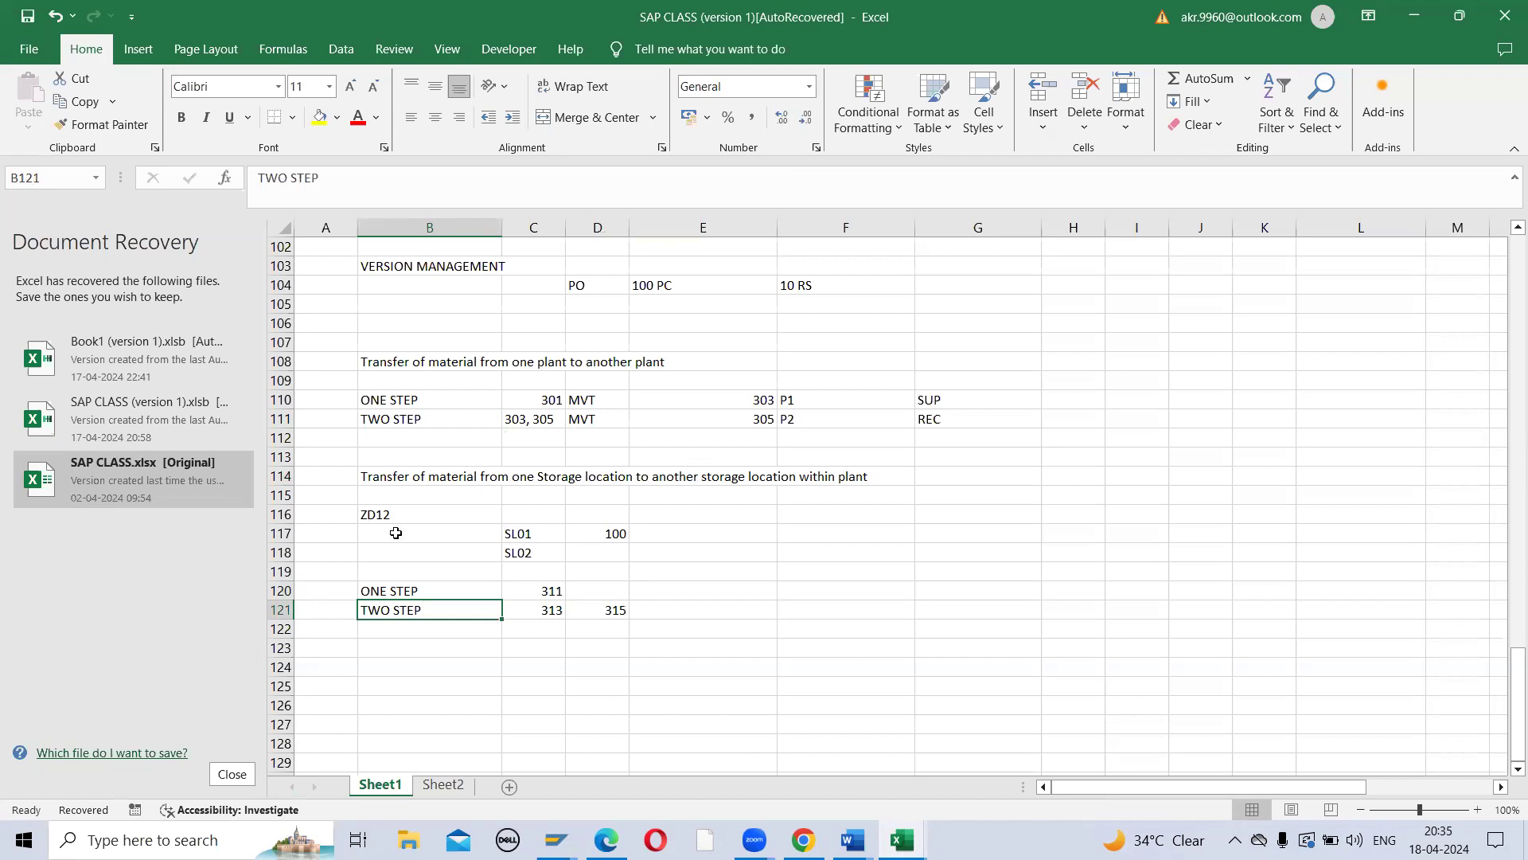
drag(365, 361, 876, 602)
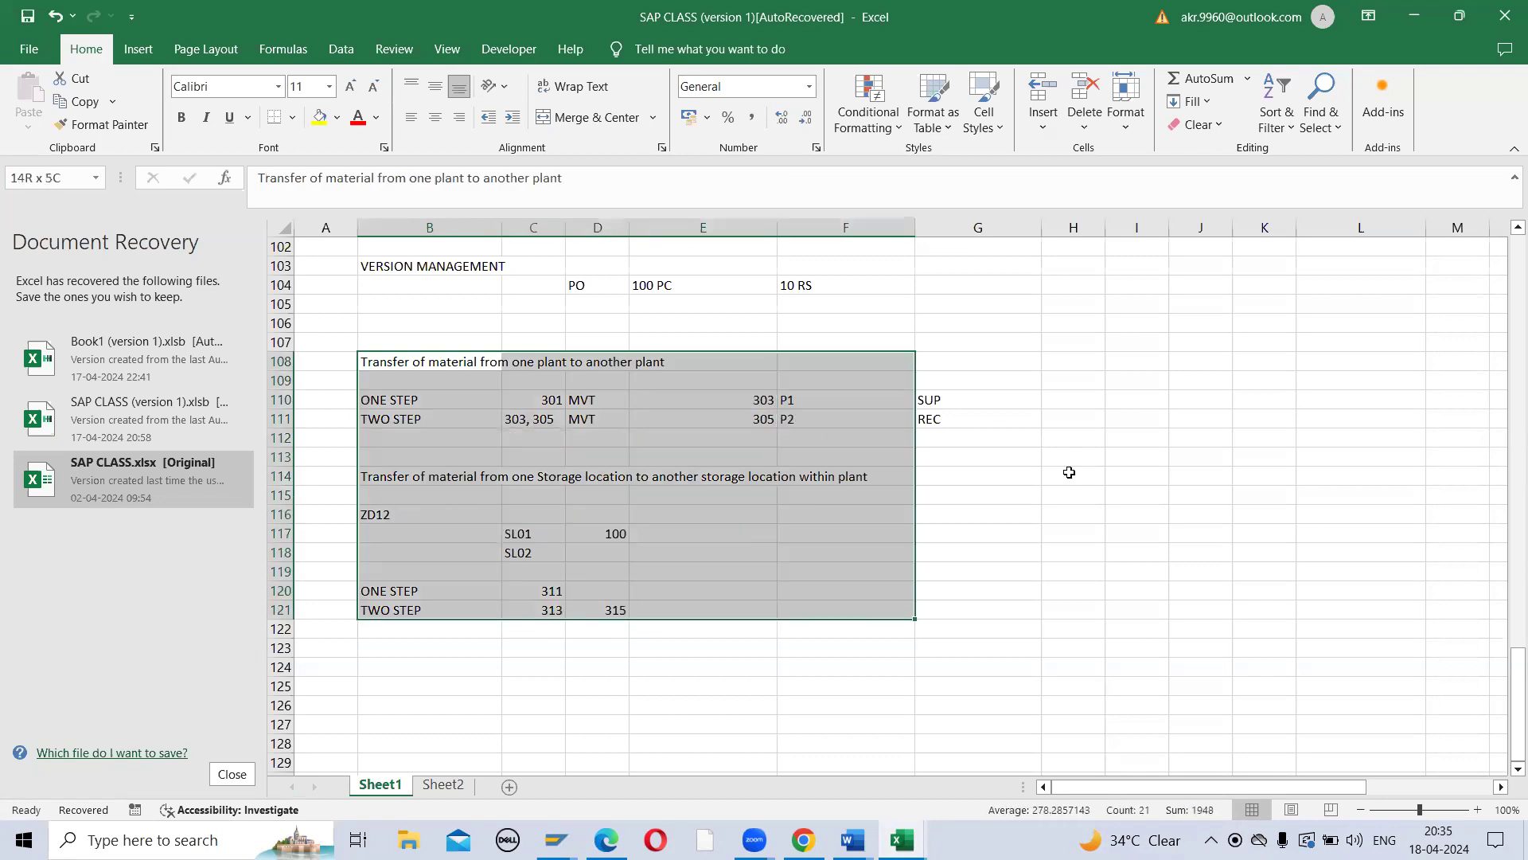
Step: Note GRN in cell H105 above the transfer notes, with movement type 101 in the cell beside it
click(1045, 305)
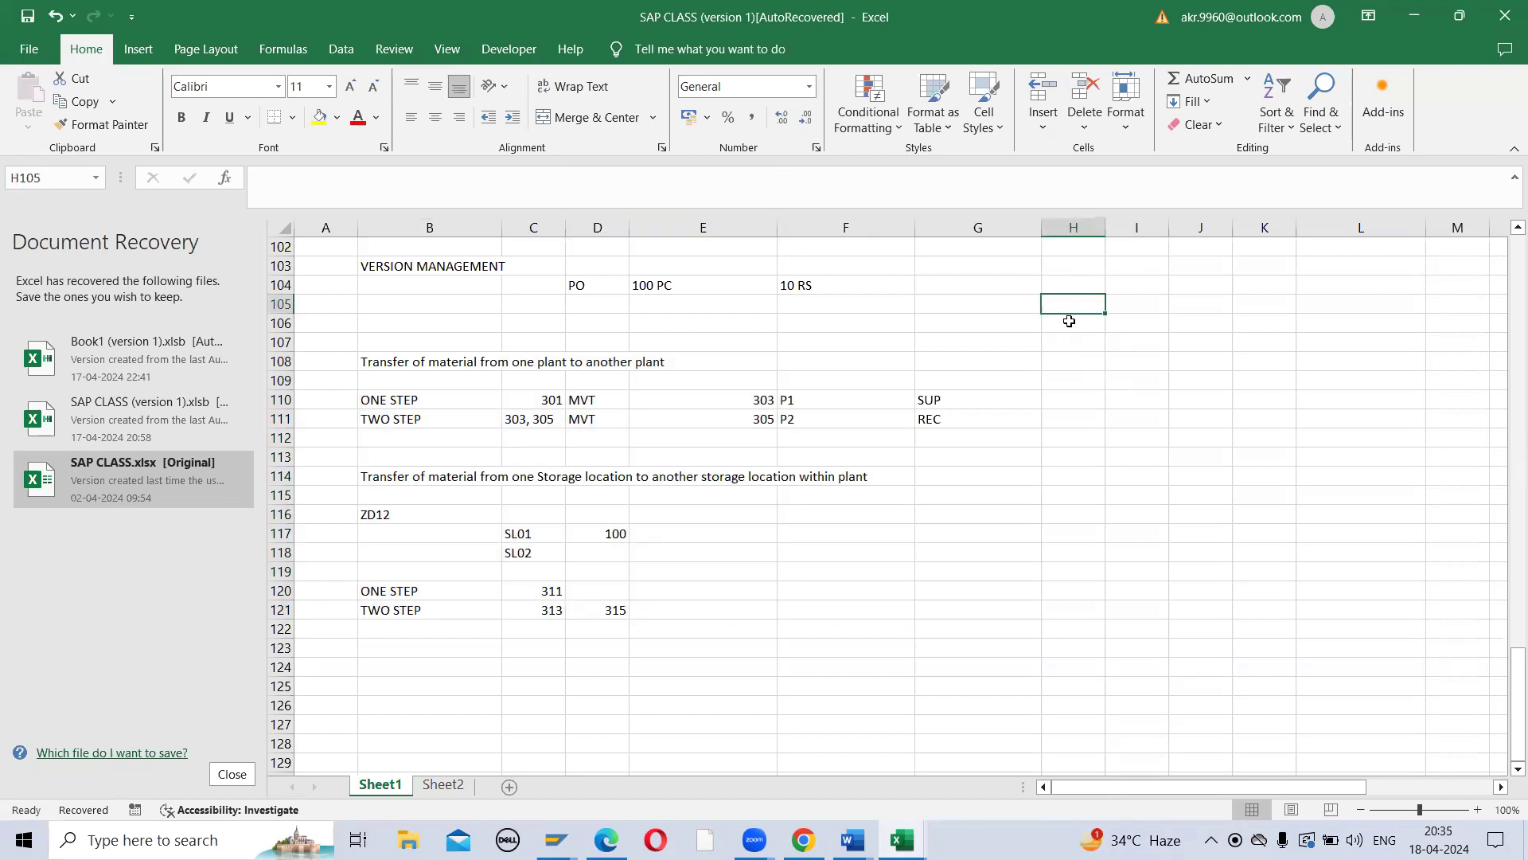
text(GR)
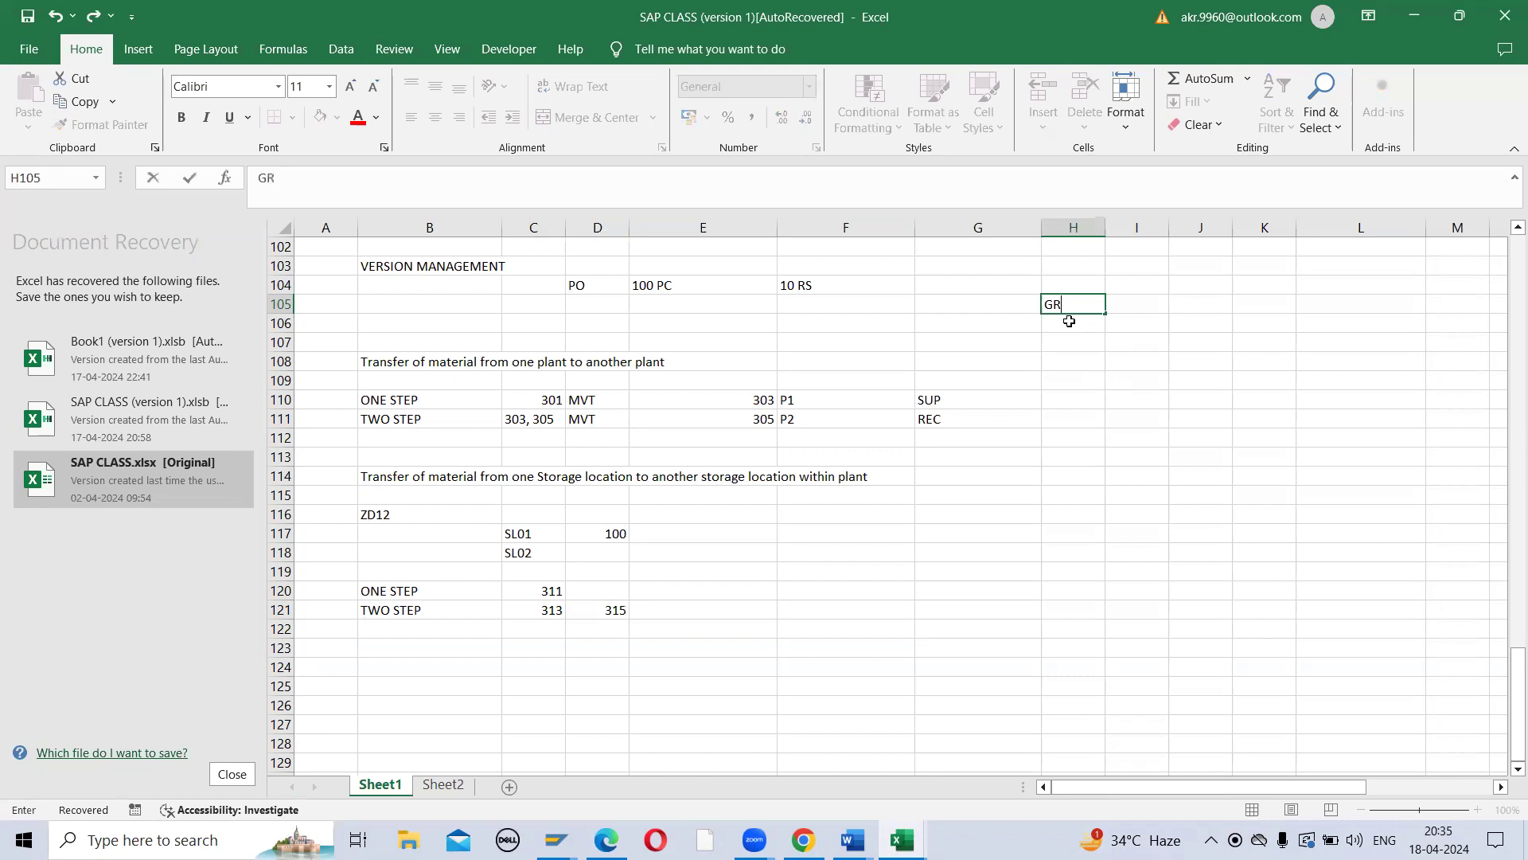
click(420, 361)
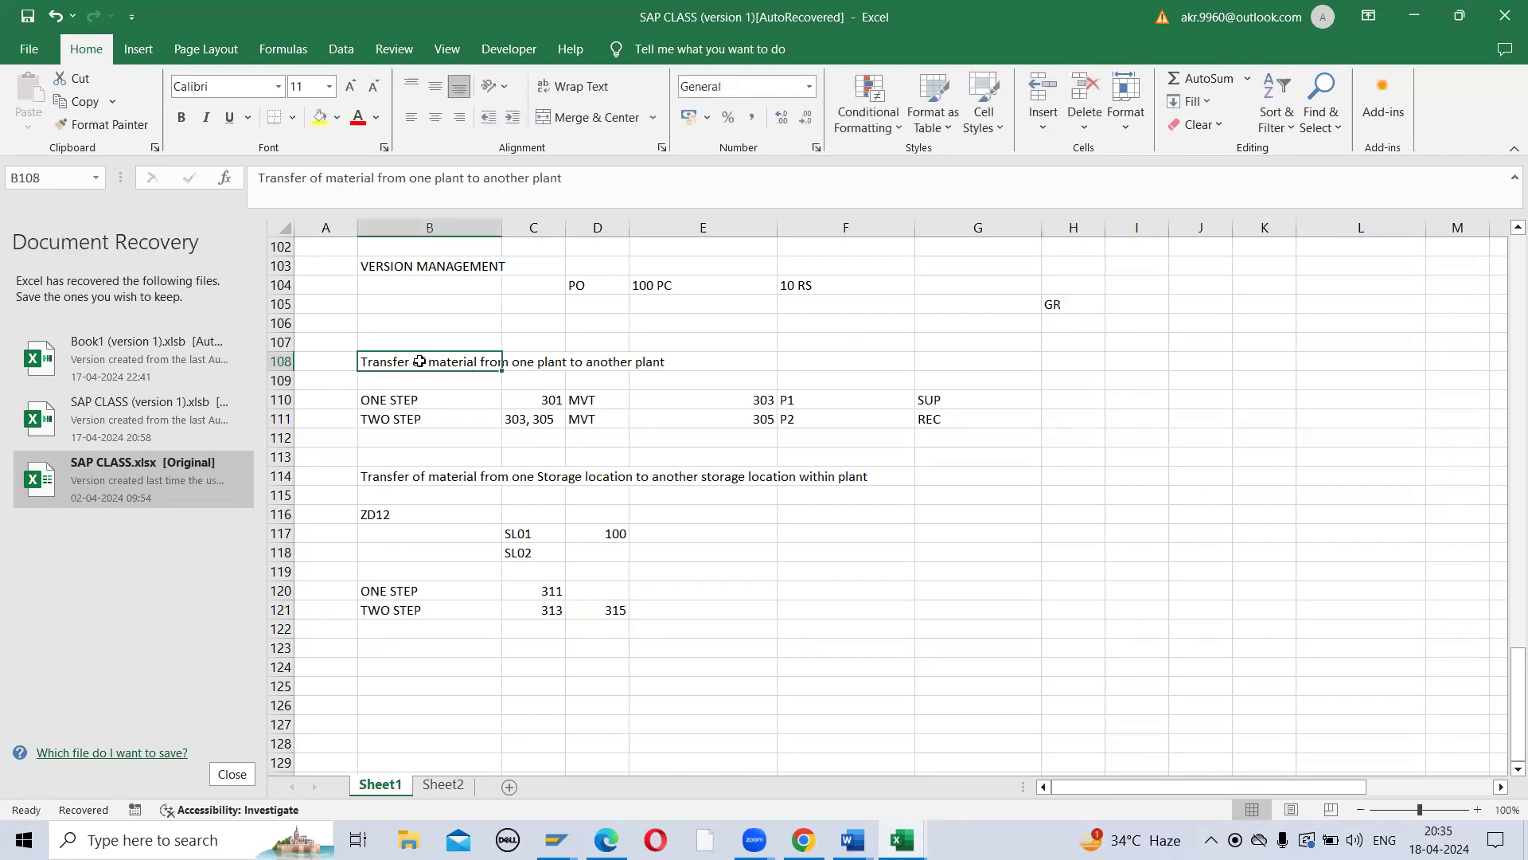
drag(420, 360, 779, 633)
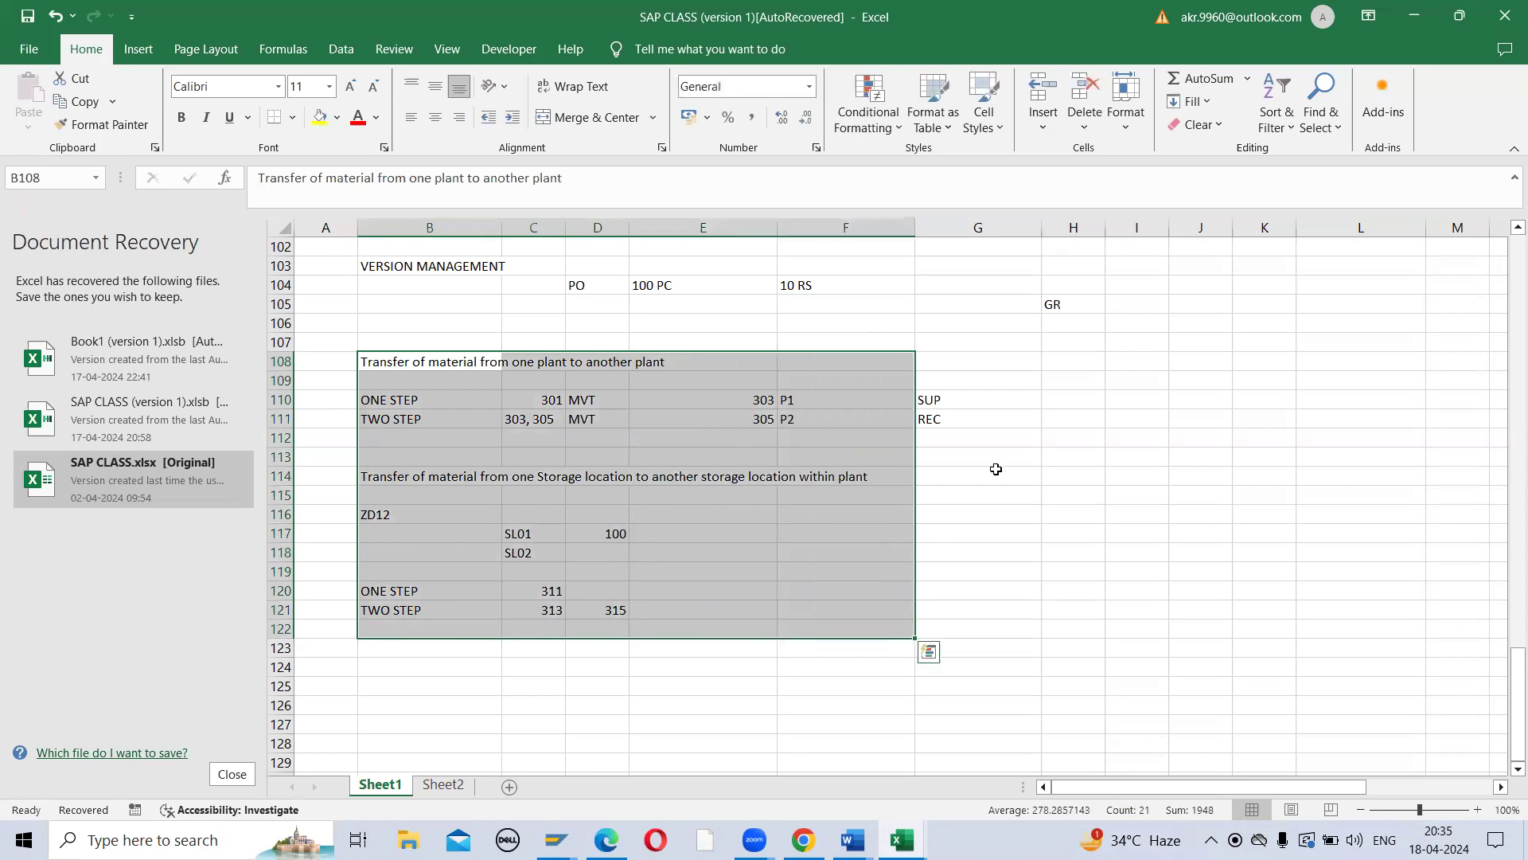
click(1077, 307)
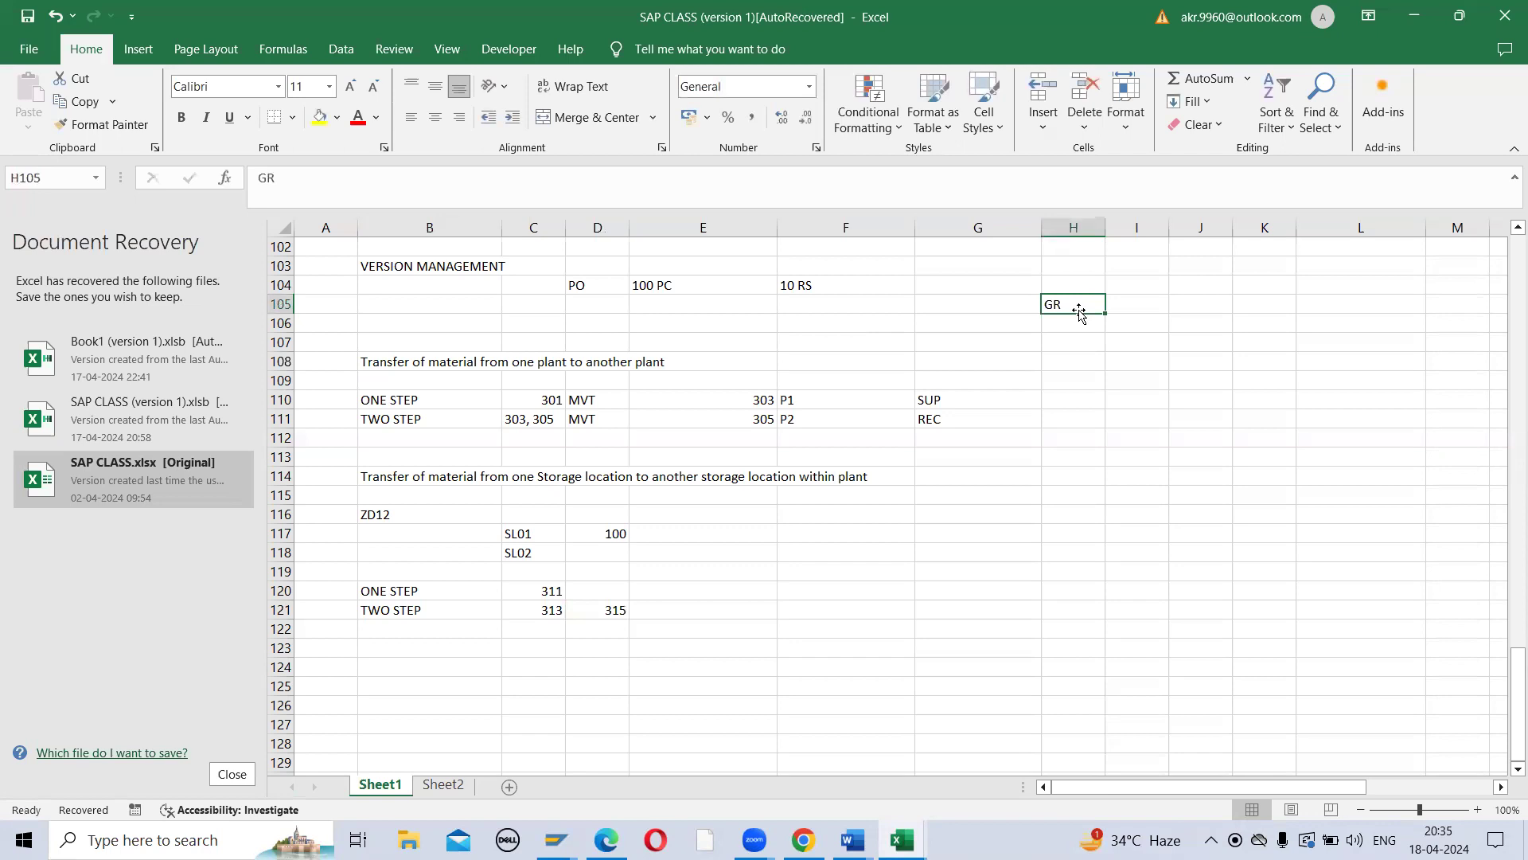
text(GR)
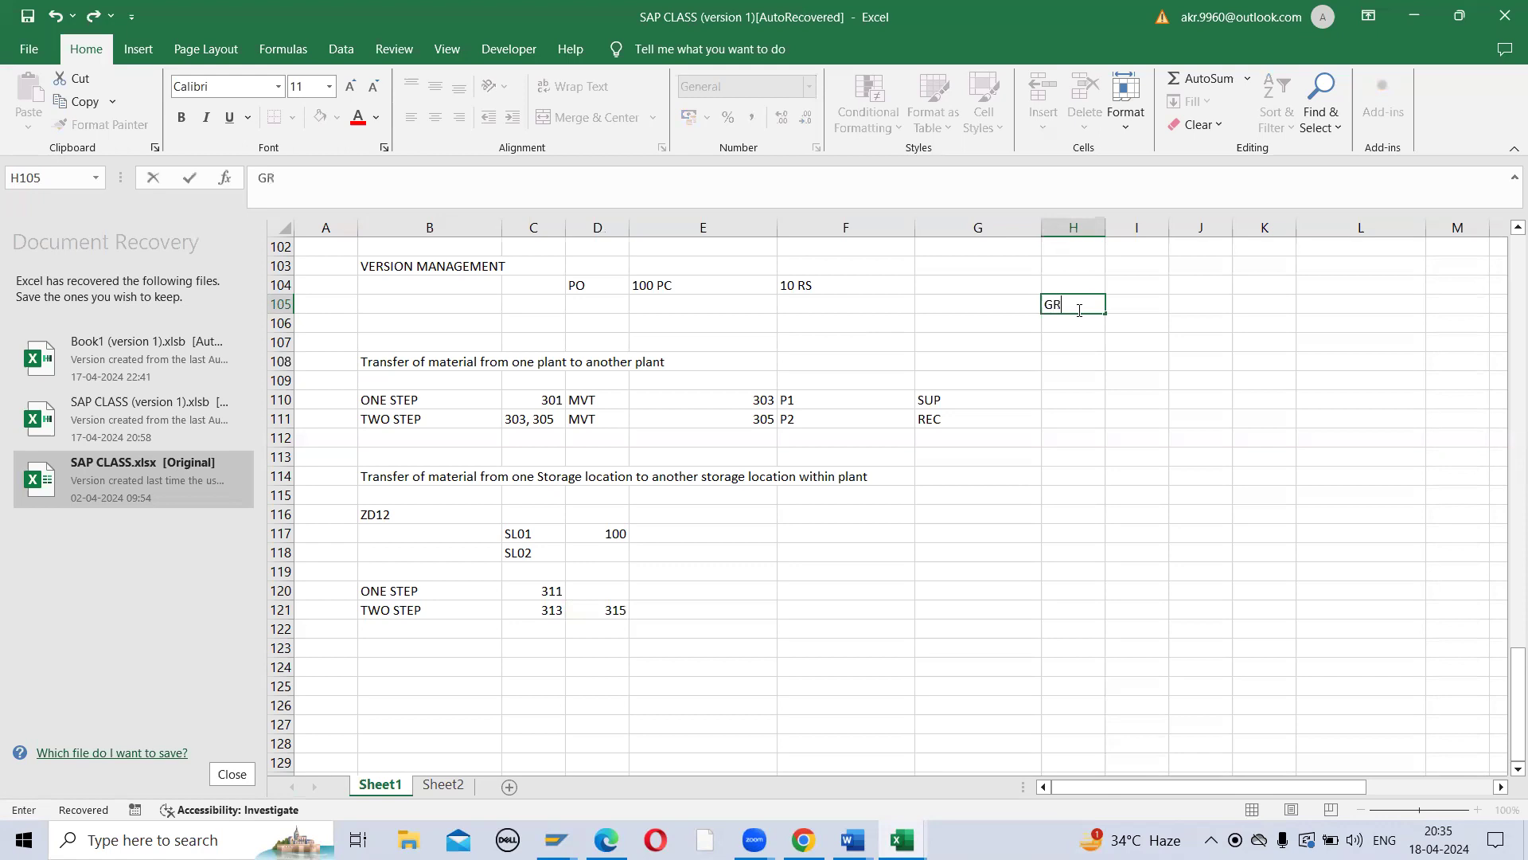
text(N)
key(Return)
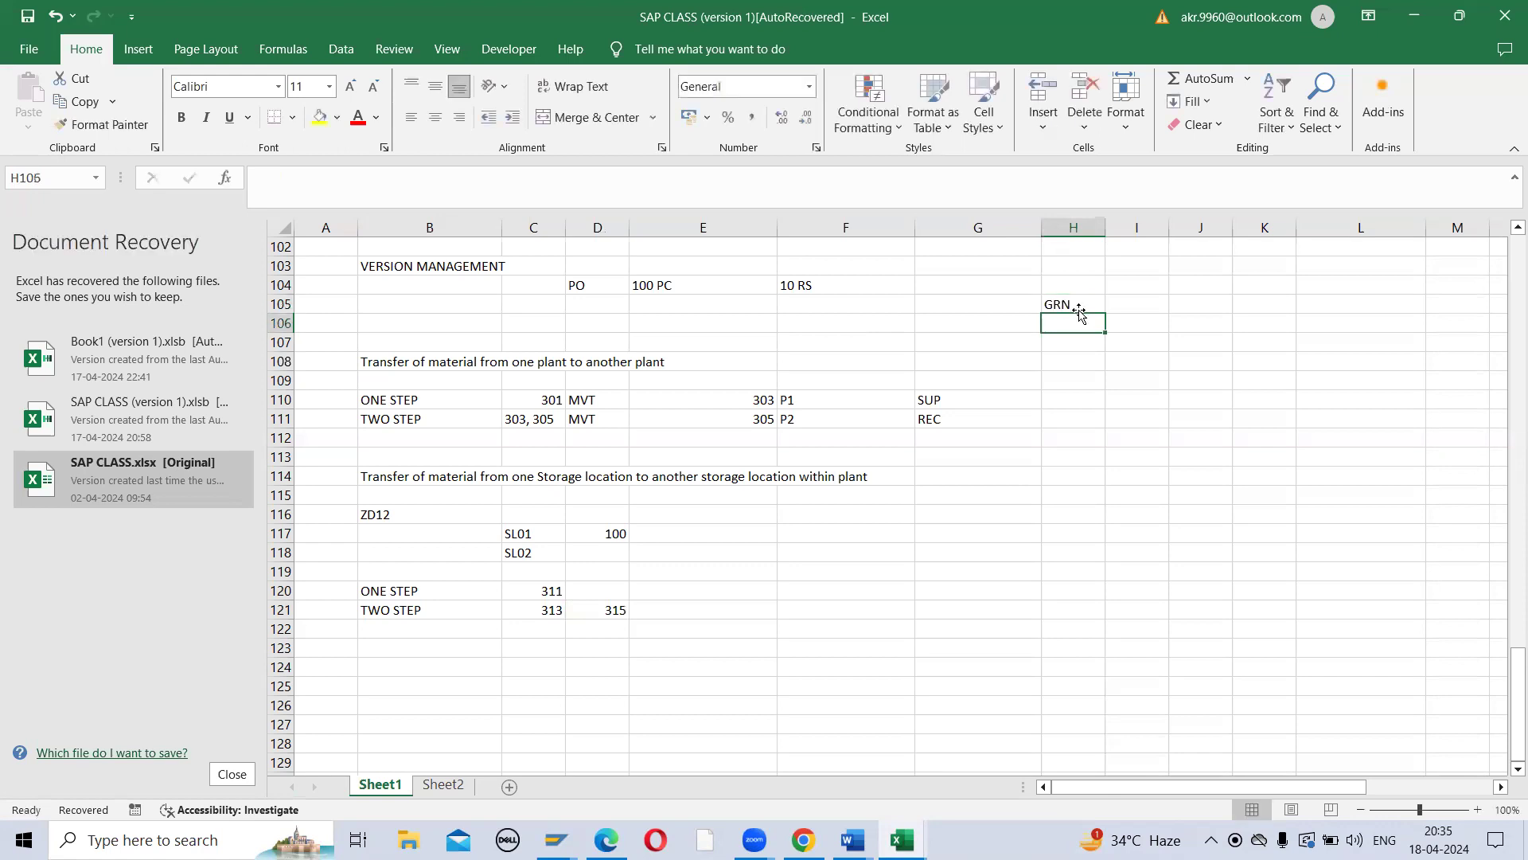
key(Up)
key(Right)
text(101)
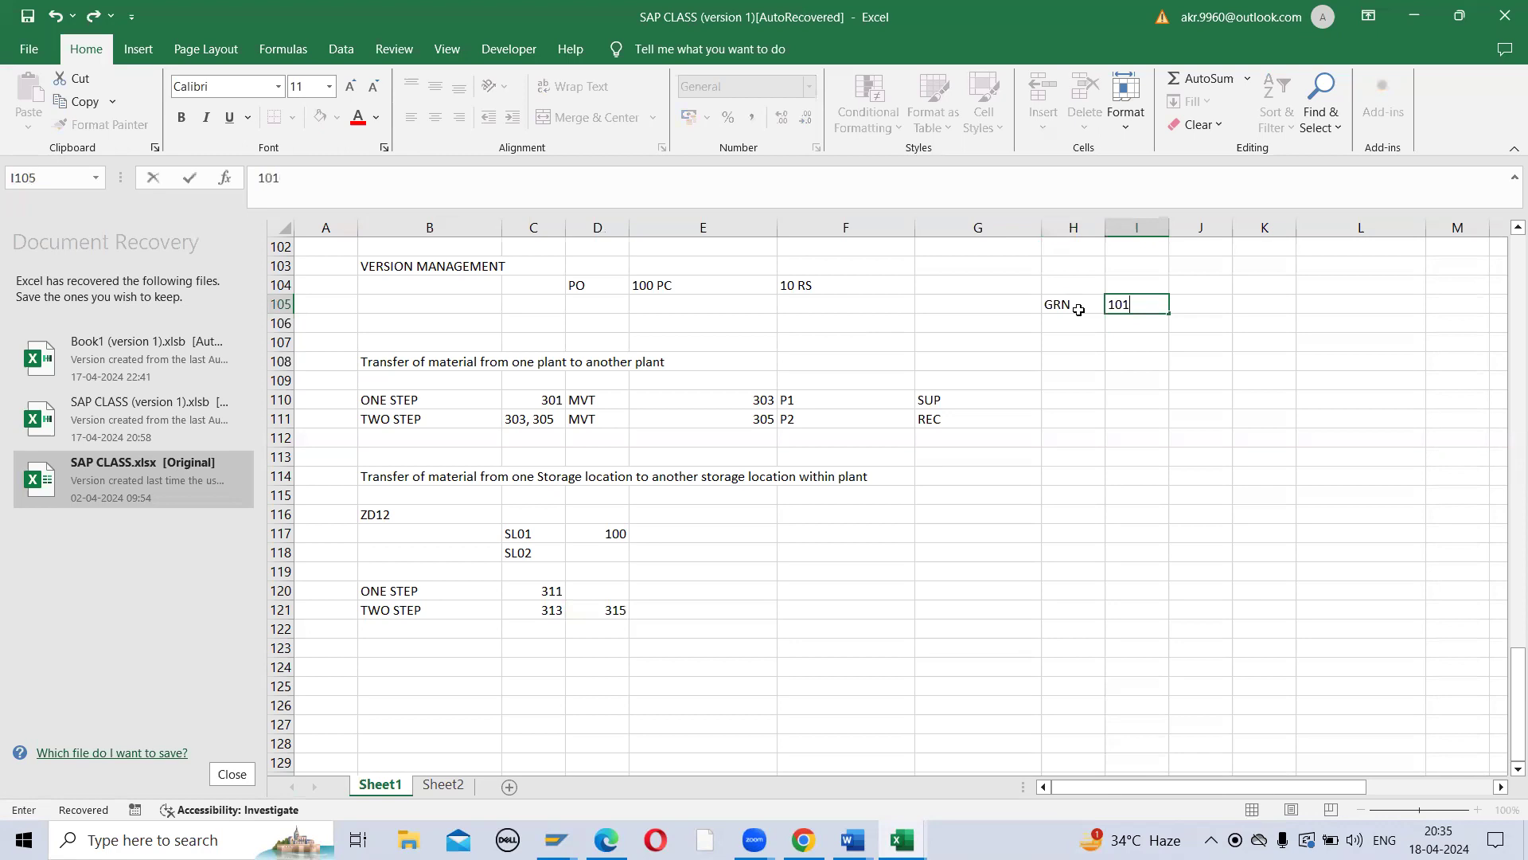
key(Return)
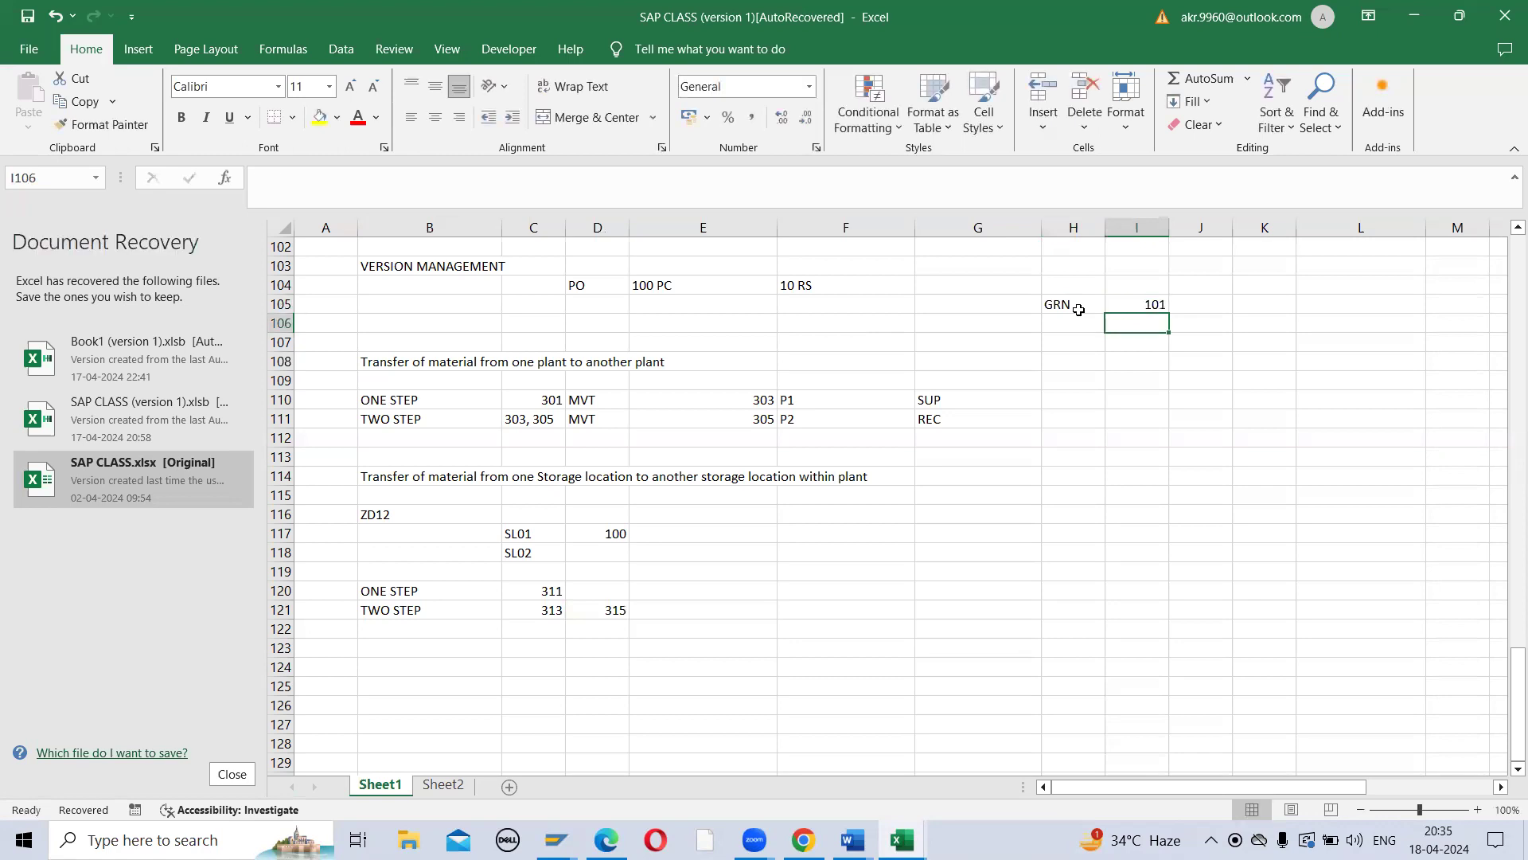
Step: Add movement type 102 in cell I106, directly beneath the GRN movement type
key(Down)
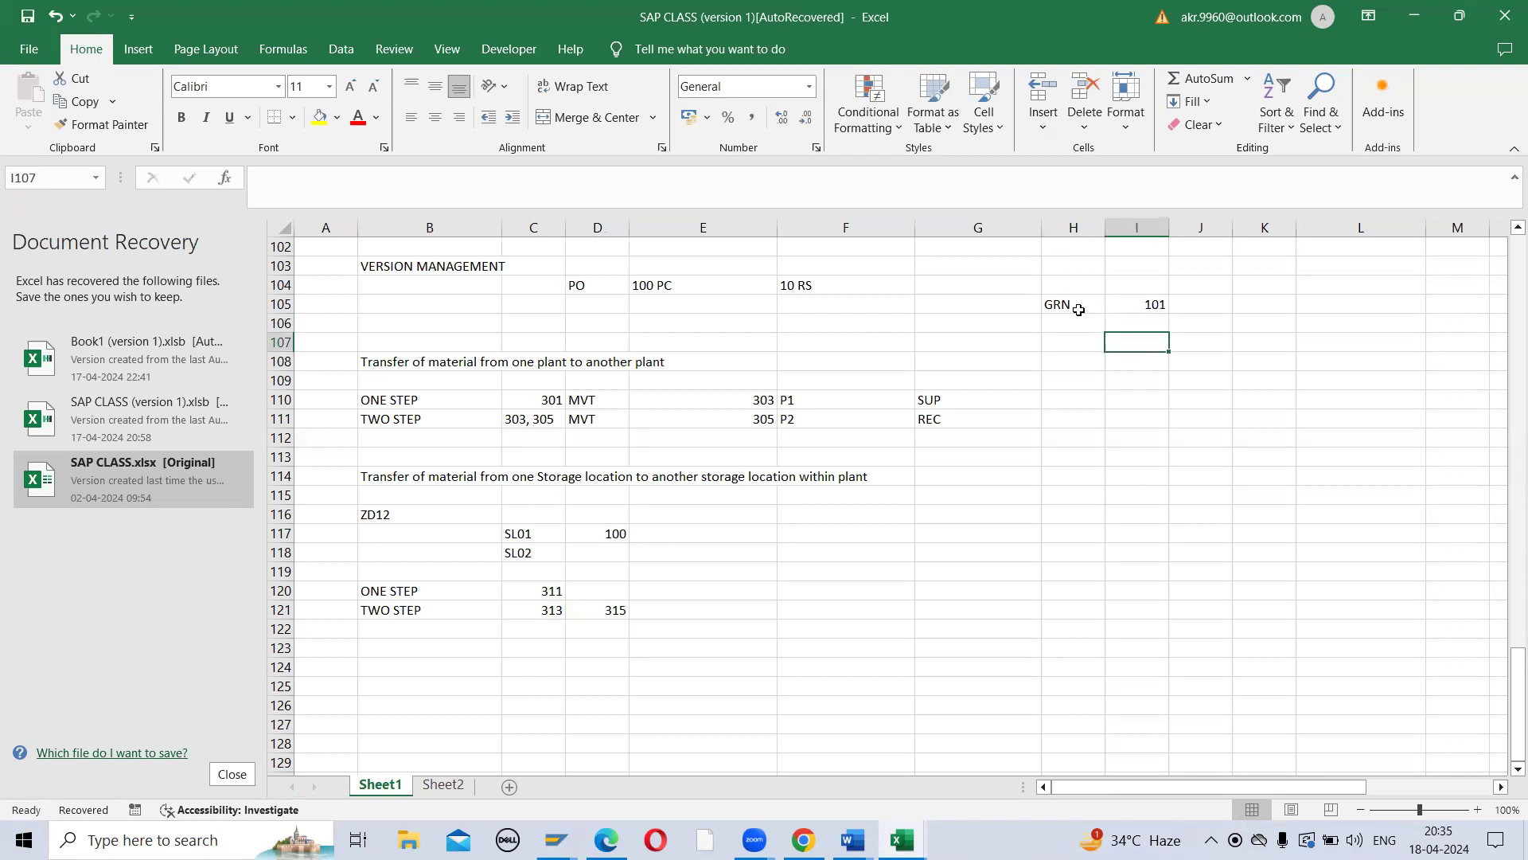
key(Up)
key(Up)
key(Left)
key(Down)
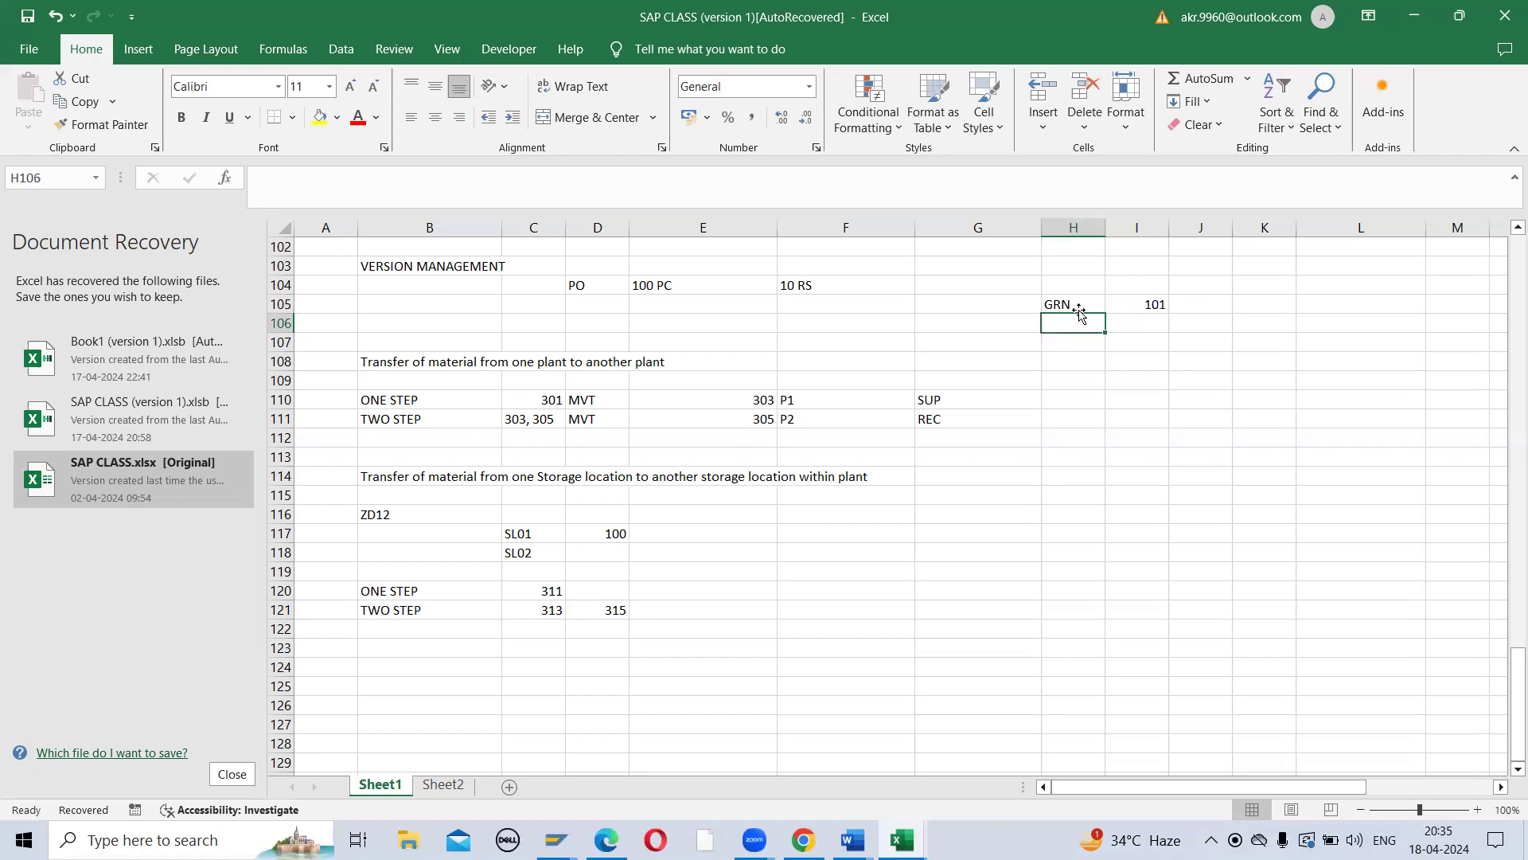
key(Right)
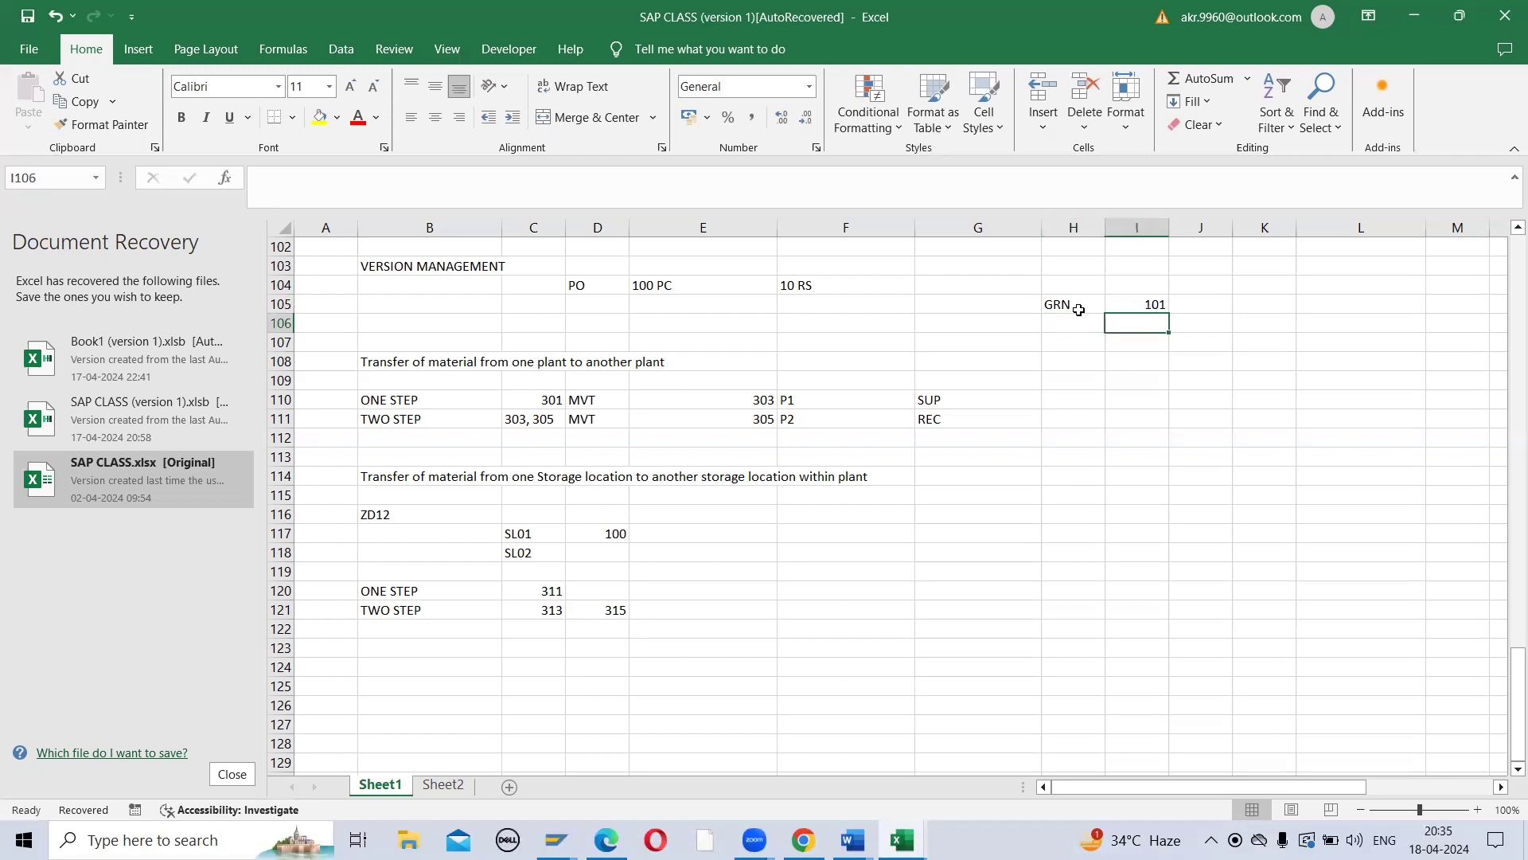
key(Up)
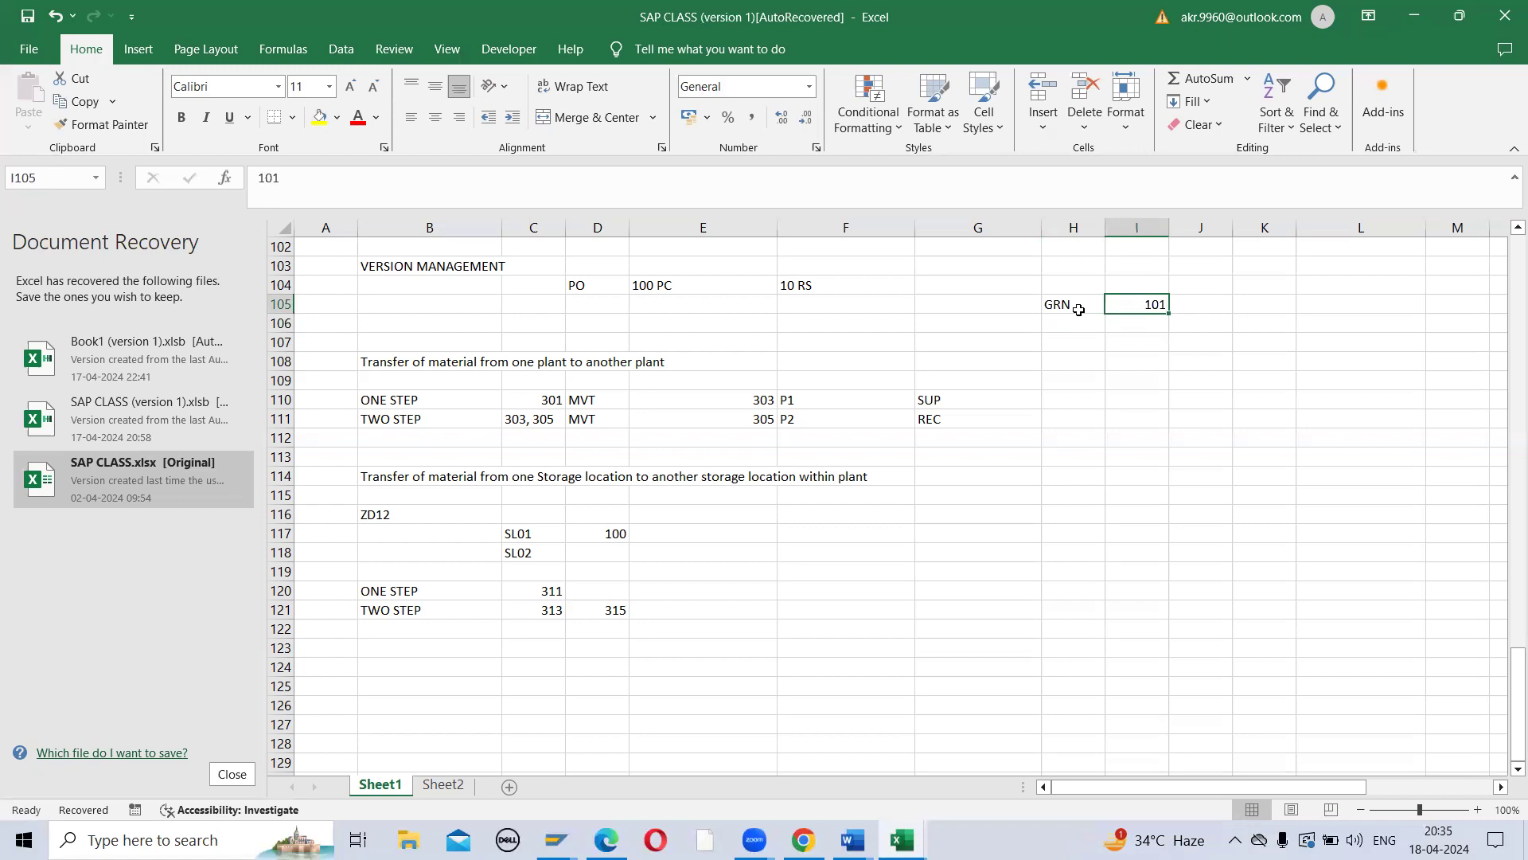
key(Down)
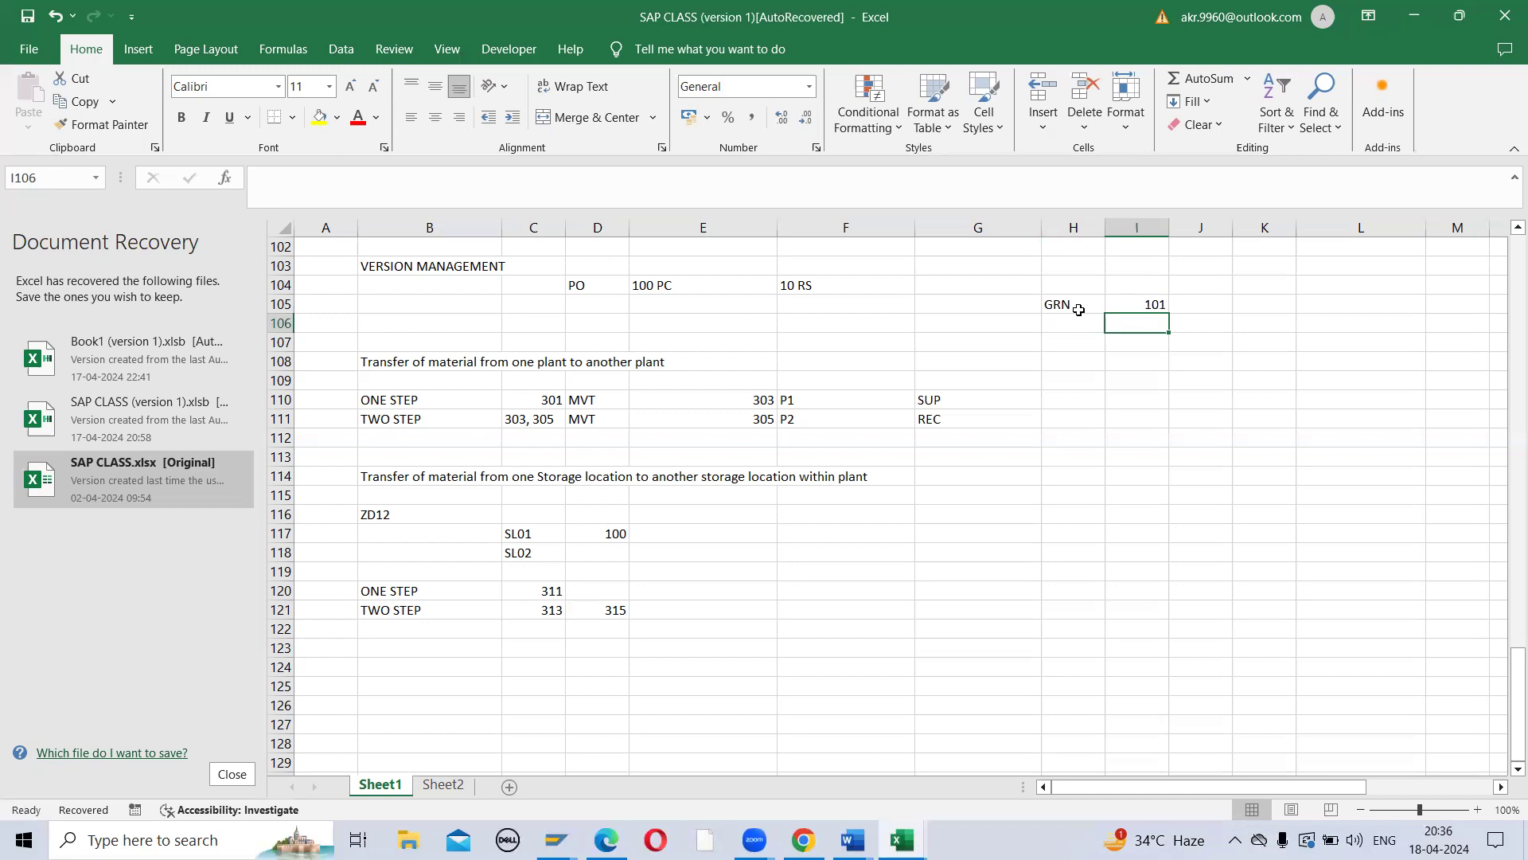
text(102)
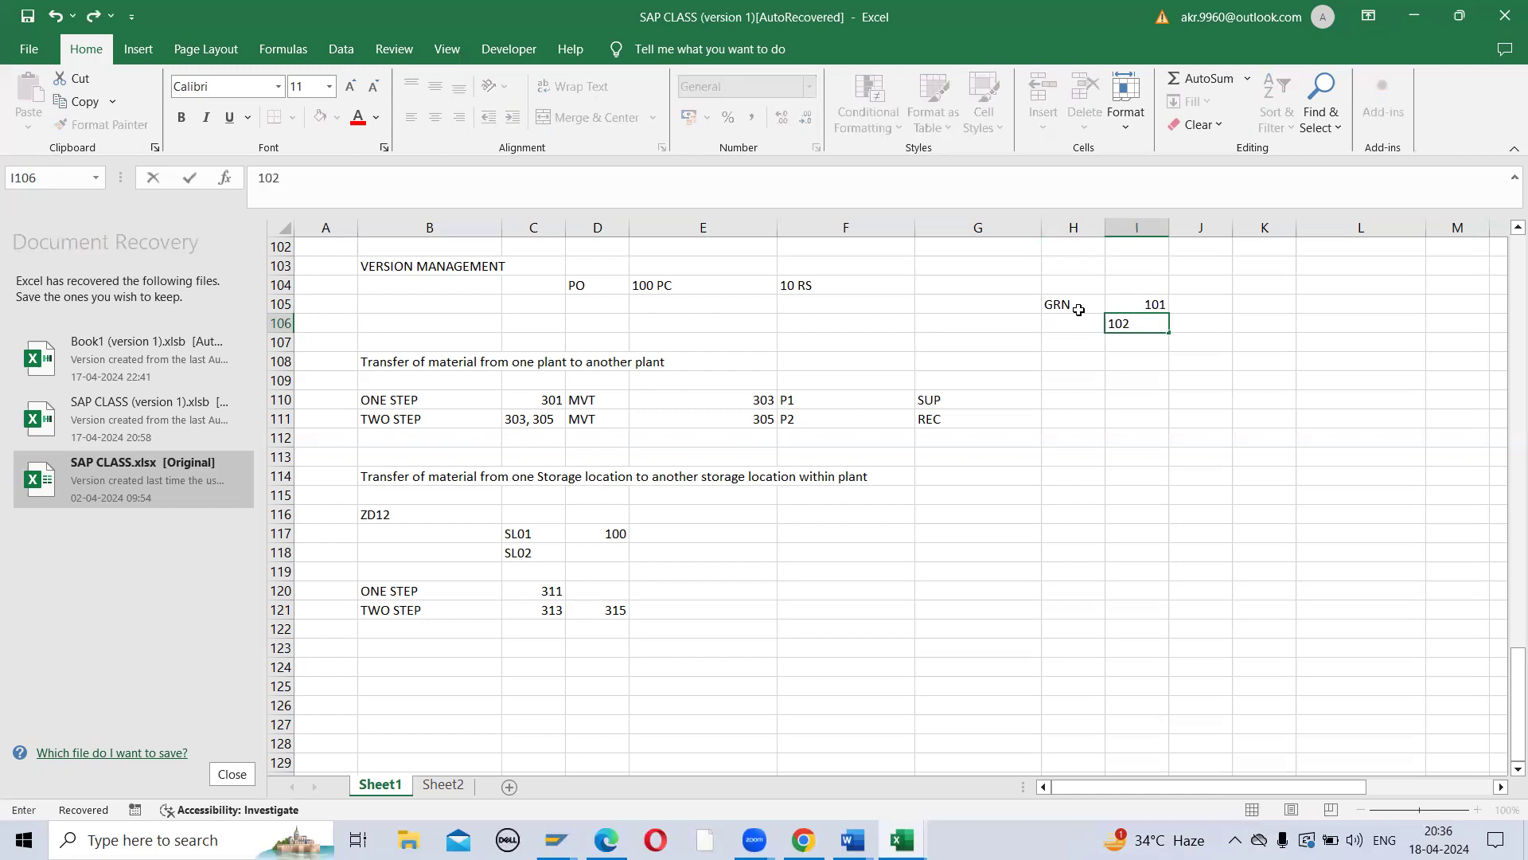
key(Return)
Step: Switch to the SAP Place in Storage Material Document window and change the transaction to A01 Goods Receipt
key(alt+Tab)
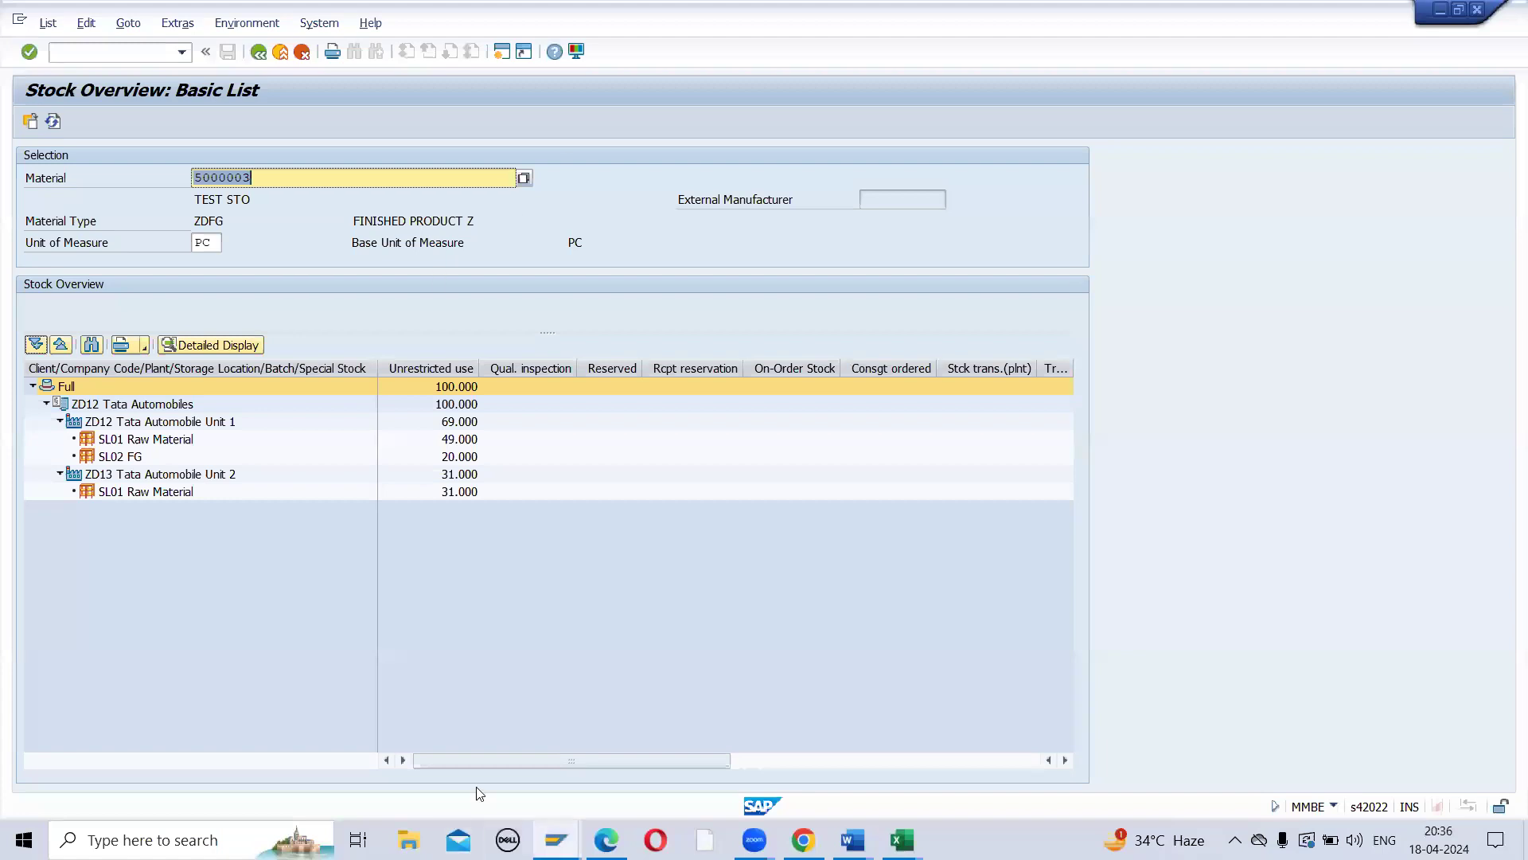
mouse_move(557, 840)
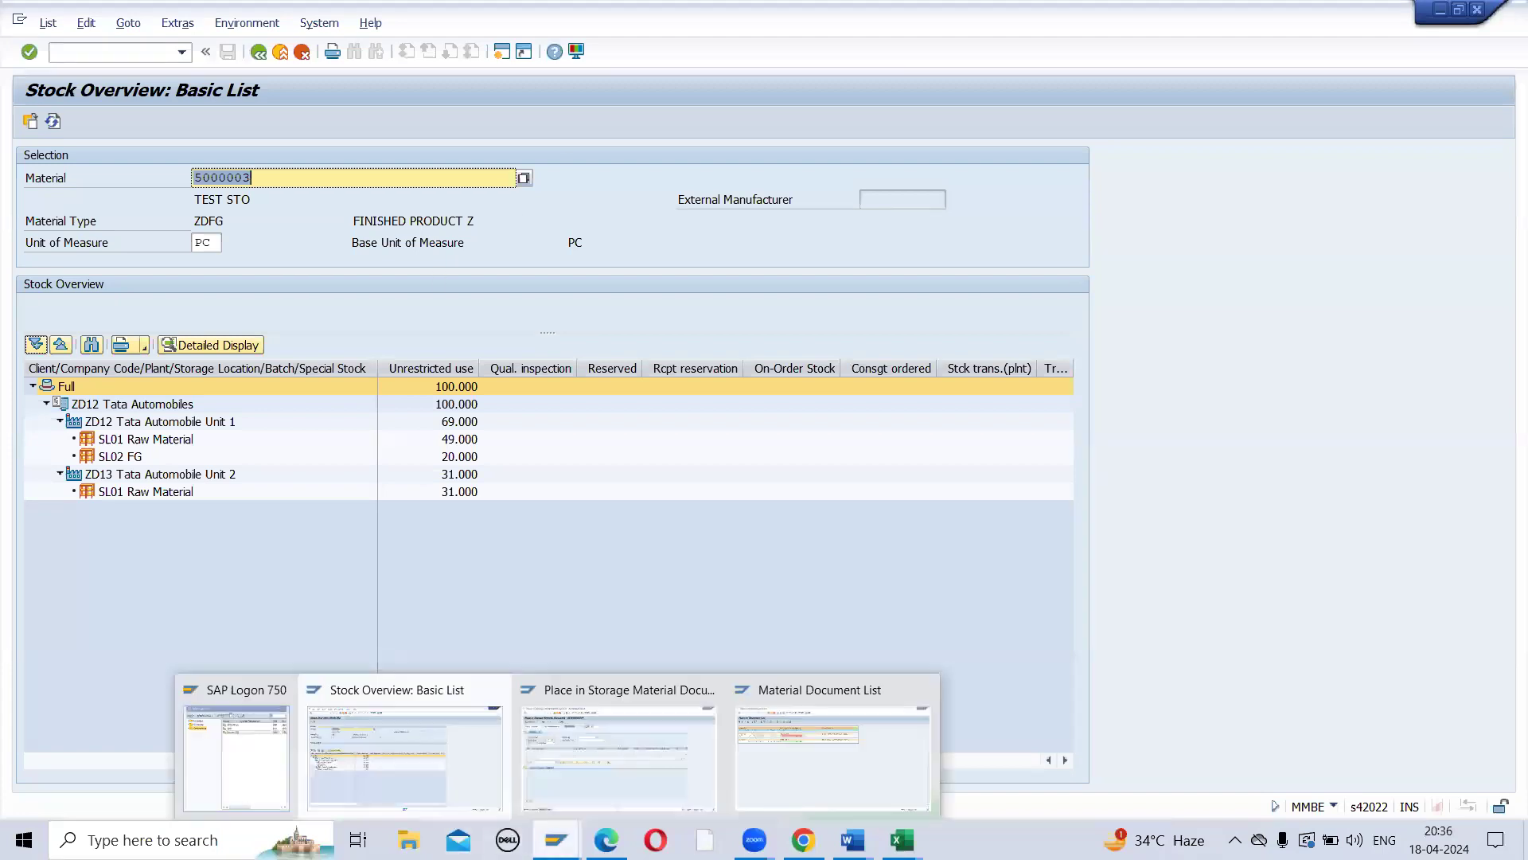
click(620, 764)
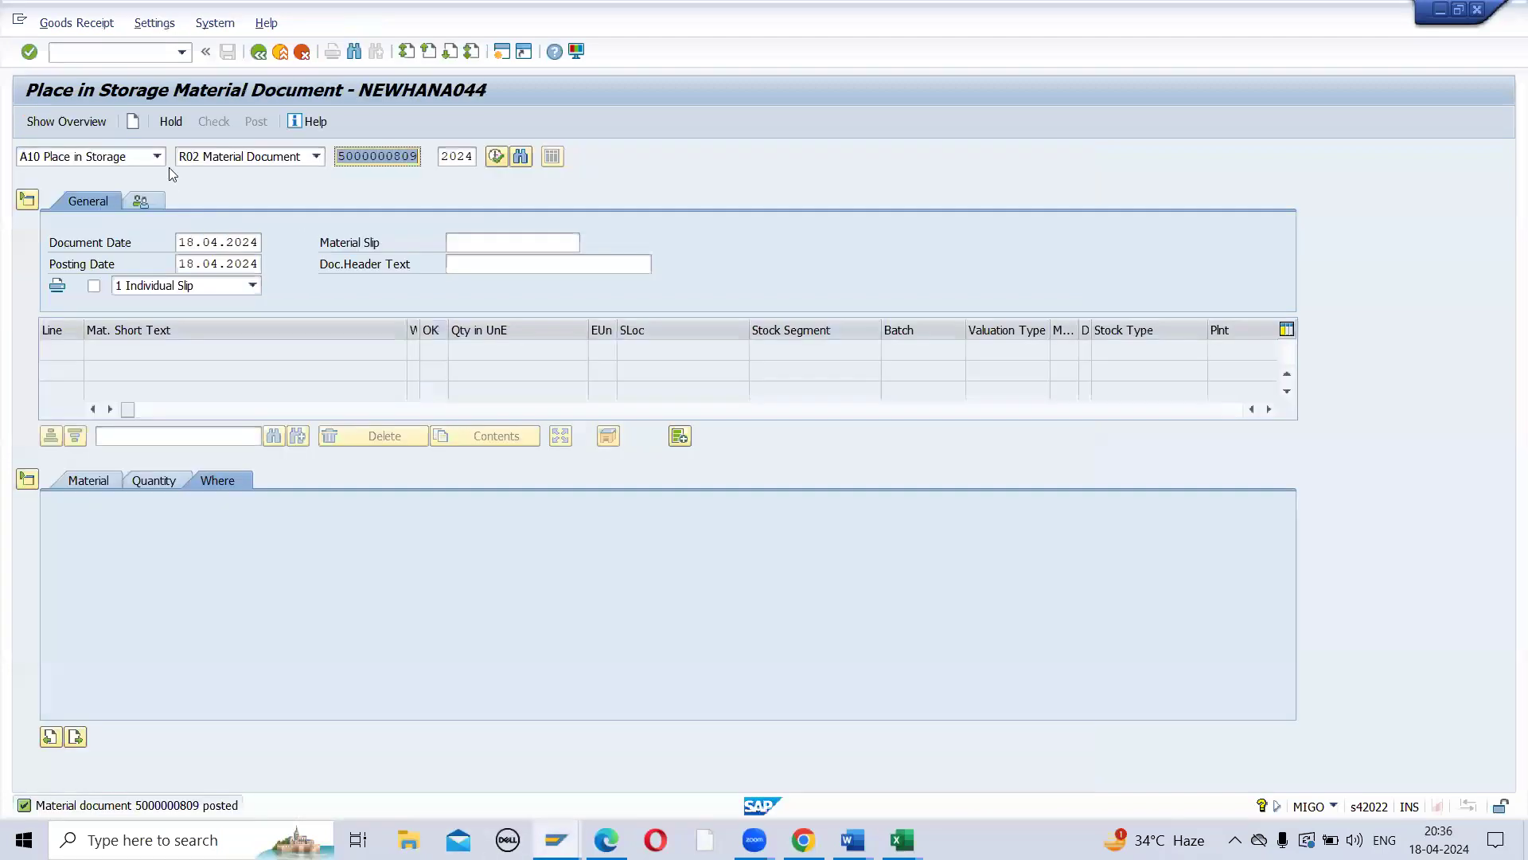
click(158, 157)
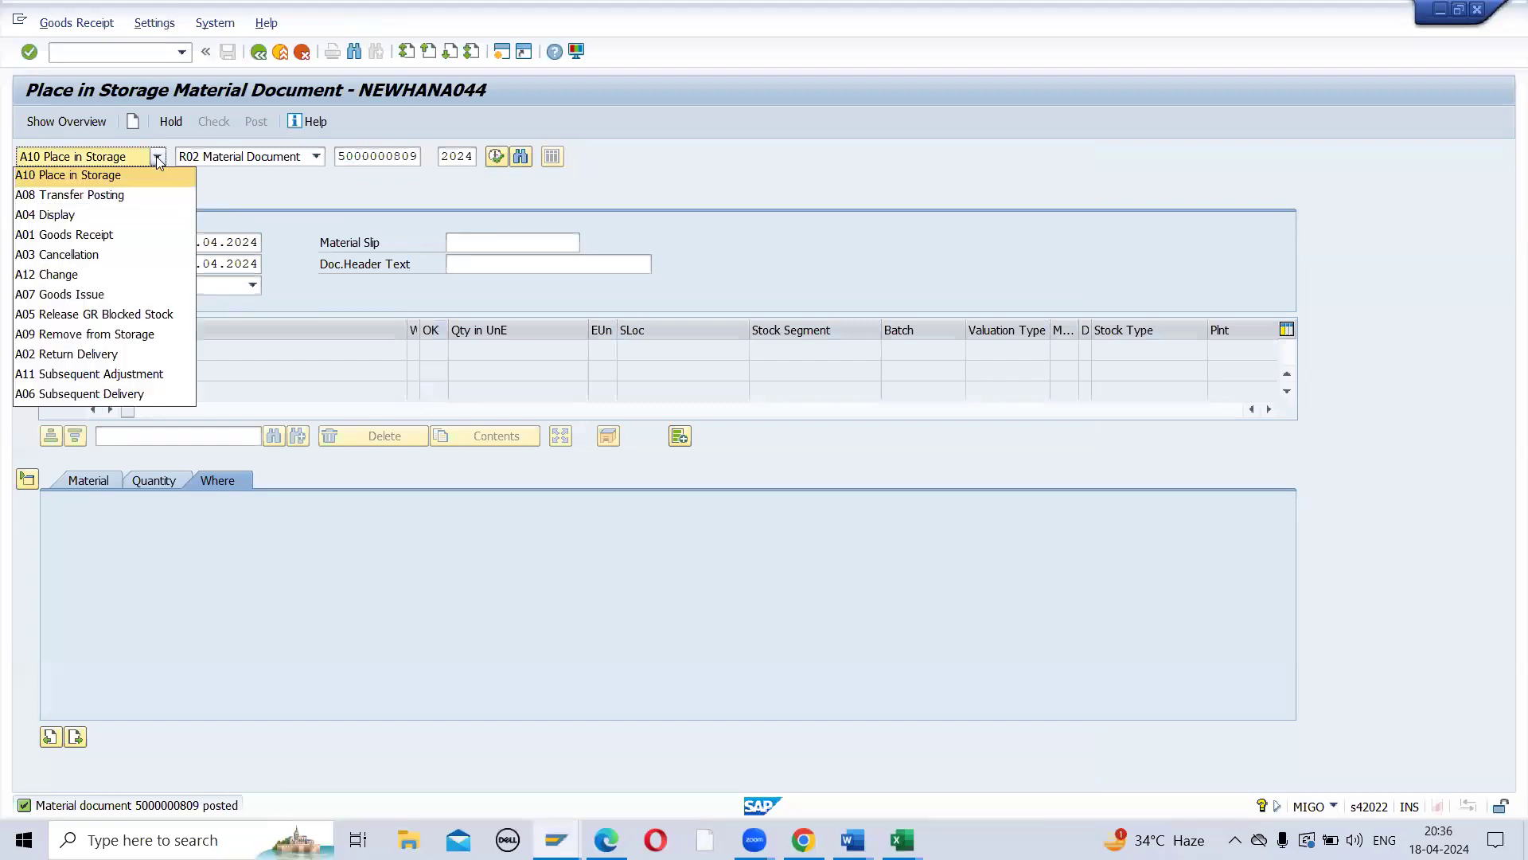
click(97, 235)
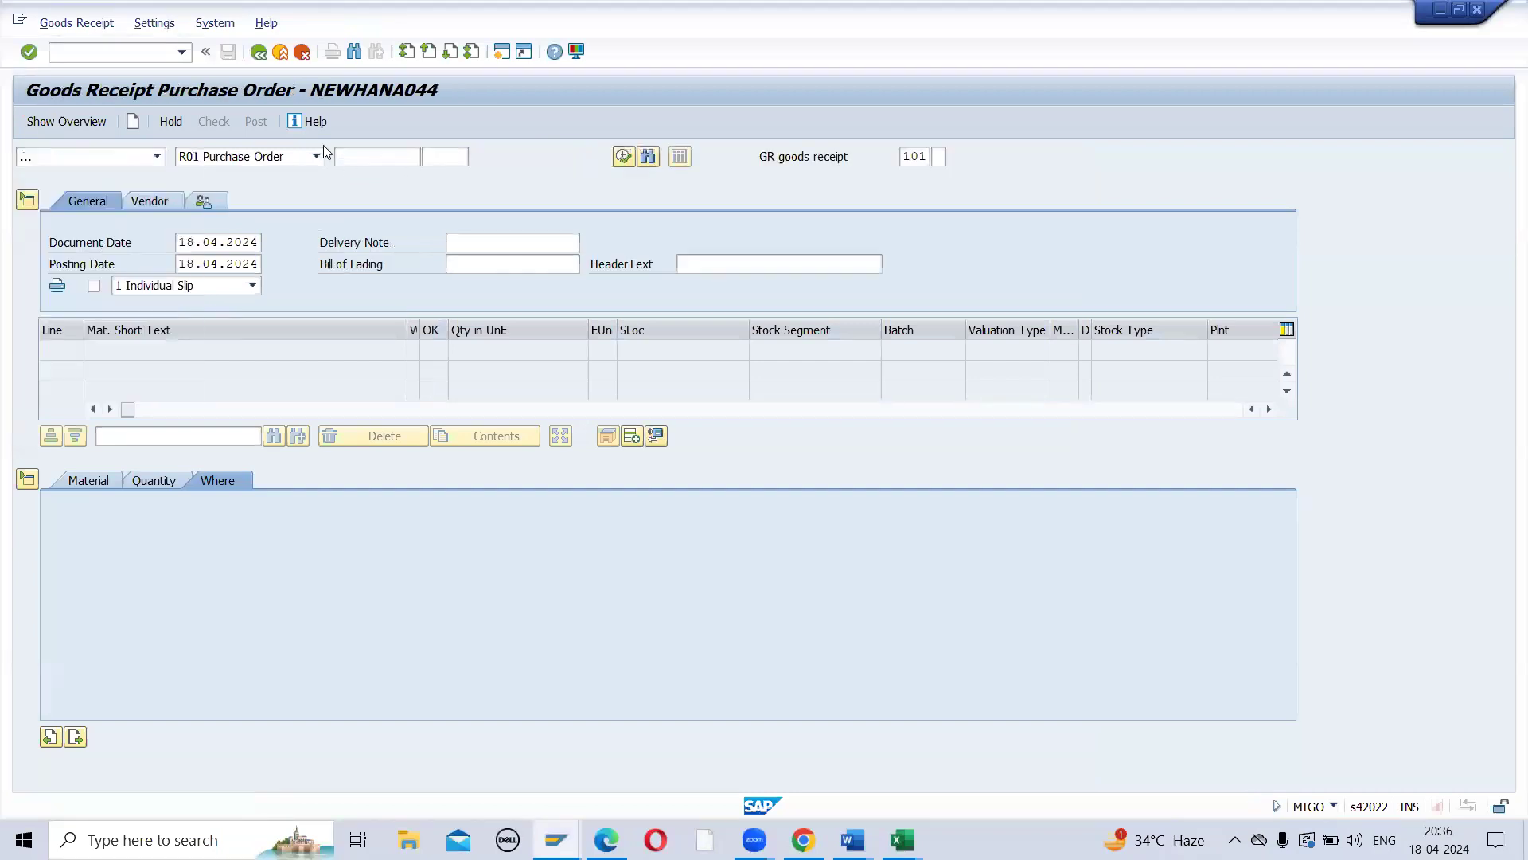
Step: Look up movement types 101 and 102 in the list of possible movement types for the goods receipt
click(909, 156)
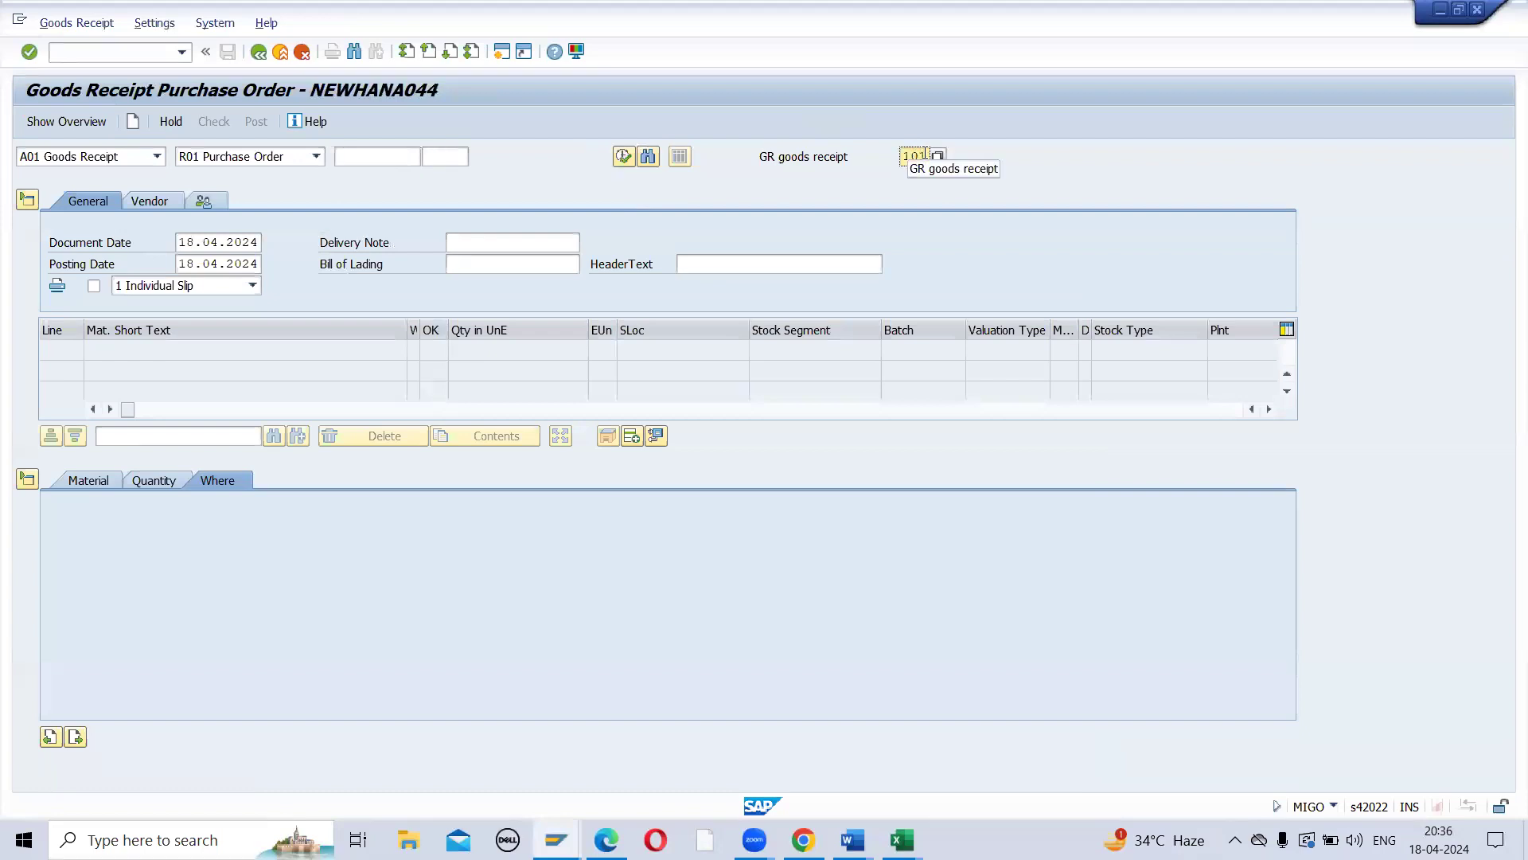
click(937, 157)
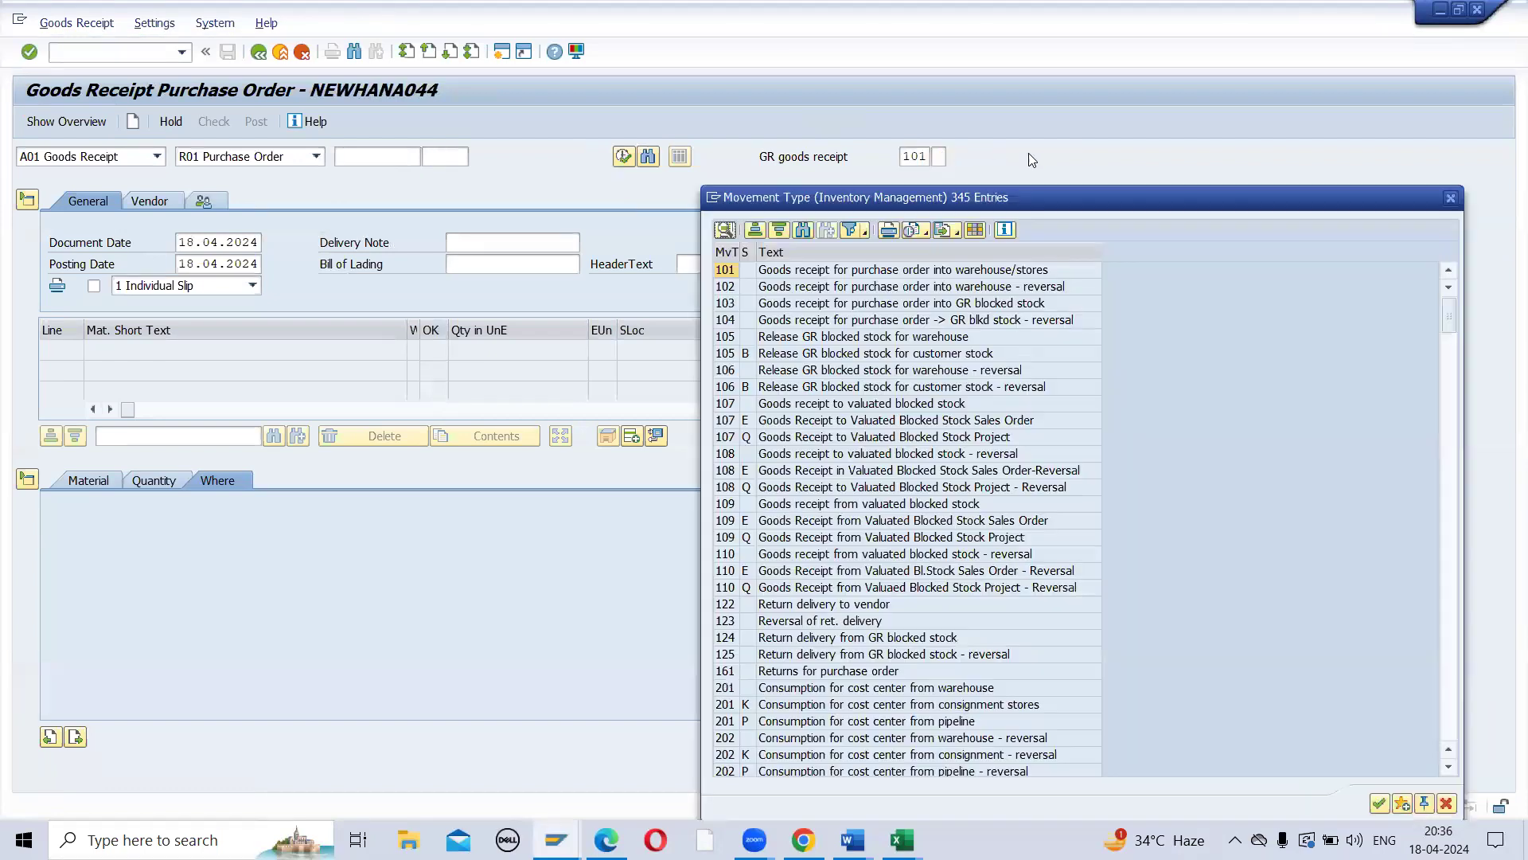
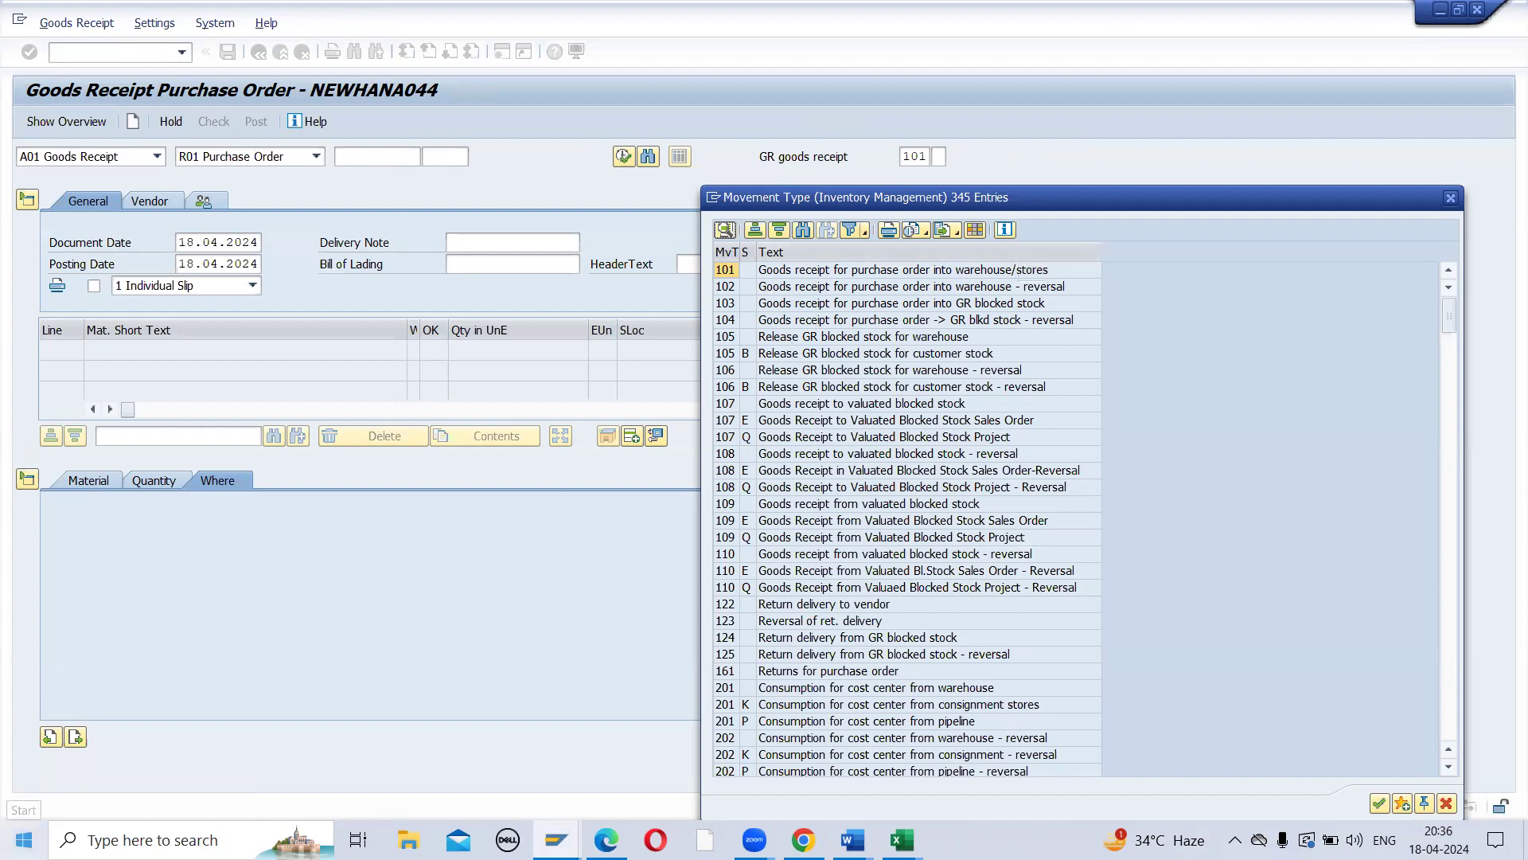
click(725, 289)
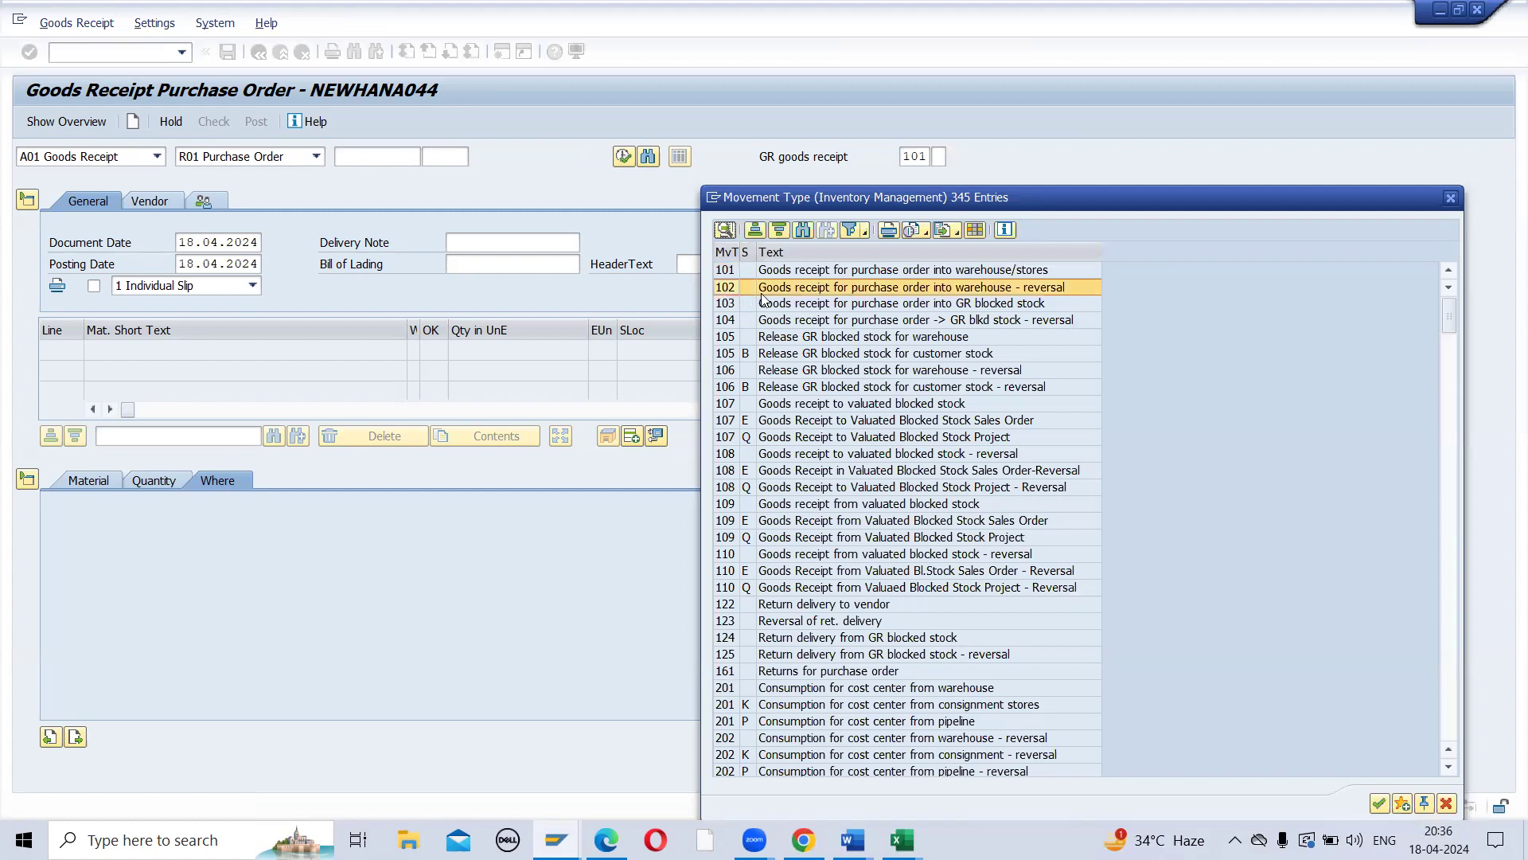
click(1451, 197)
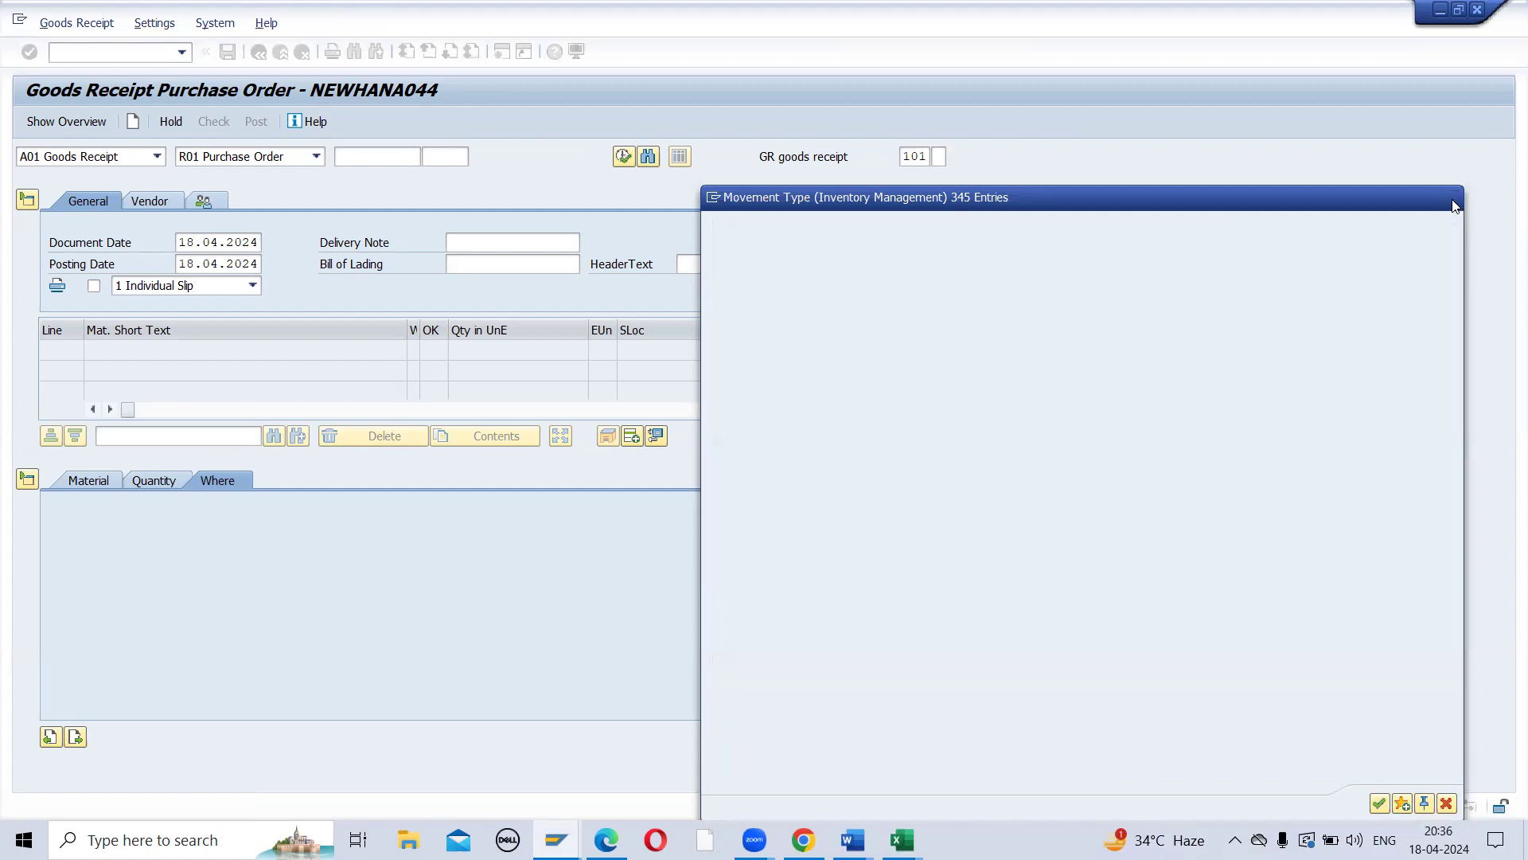
Step: Open transaction ME21N and set the order type of the new purchase order to NB Standard PO
click(69, 57)
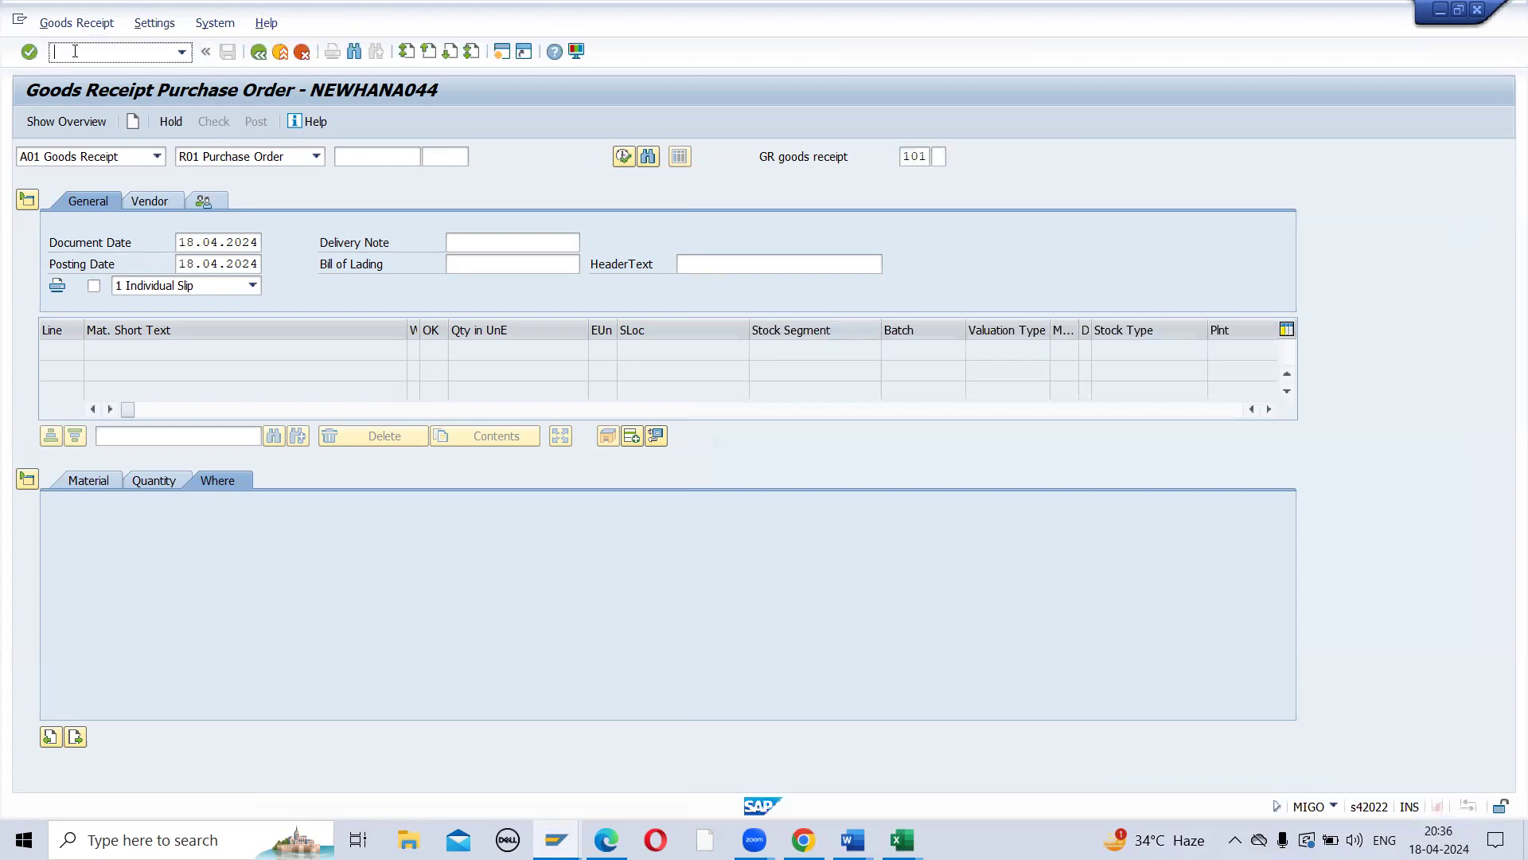
text(/nme21n)
key(Return)
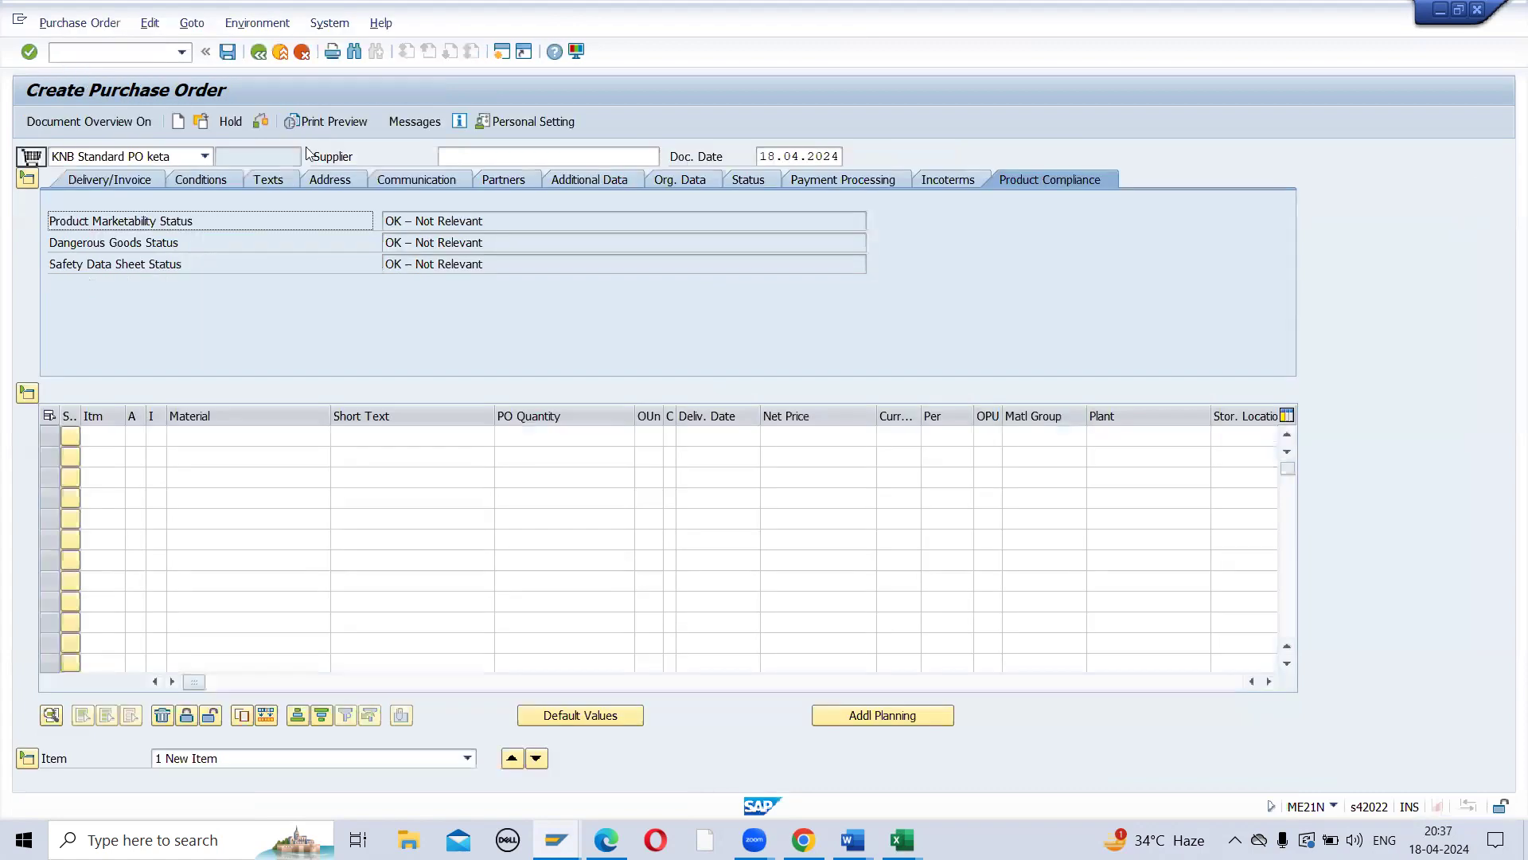
click(205, 156)
scroll(182, 256, up, 1)
scroll(88, 241, up, 3)
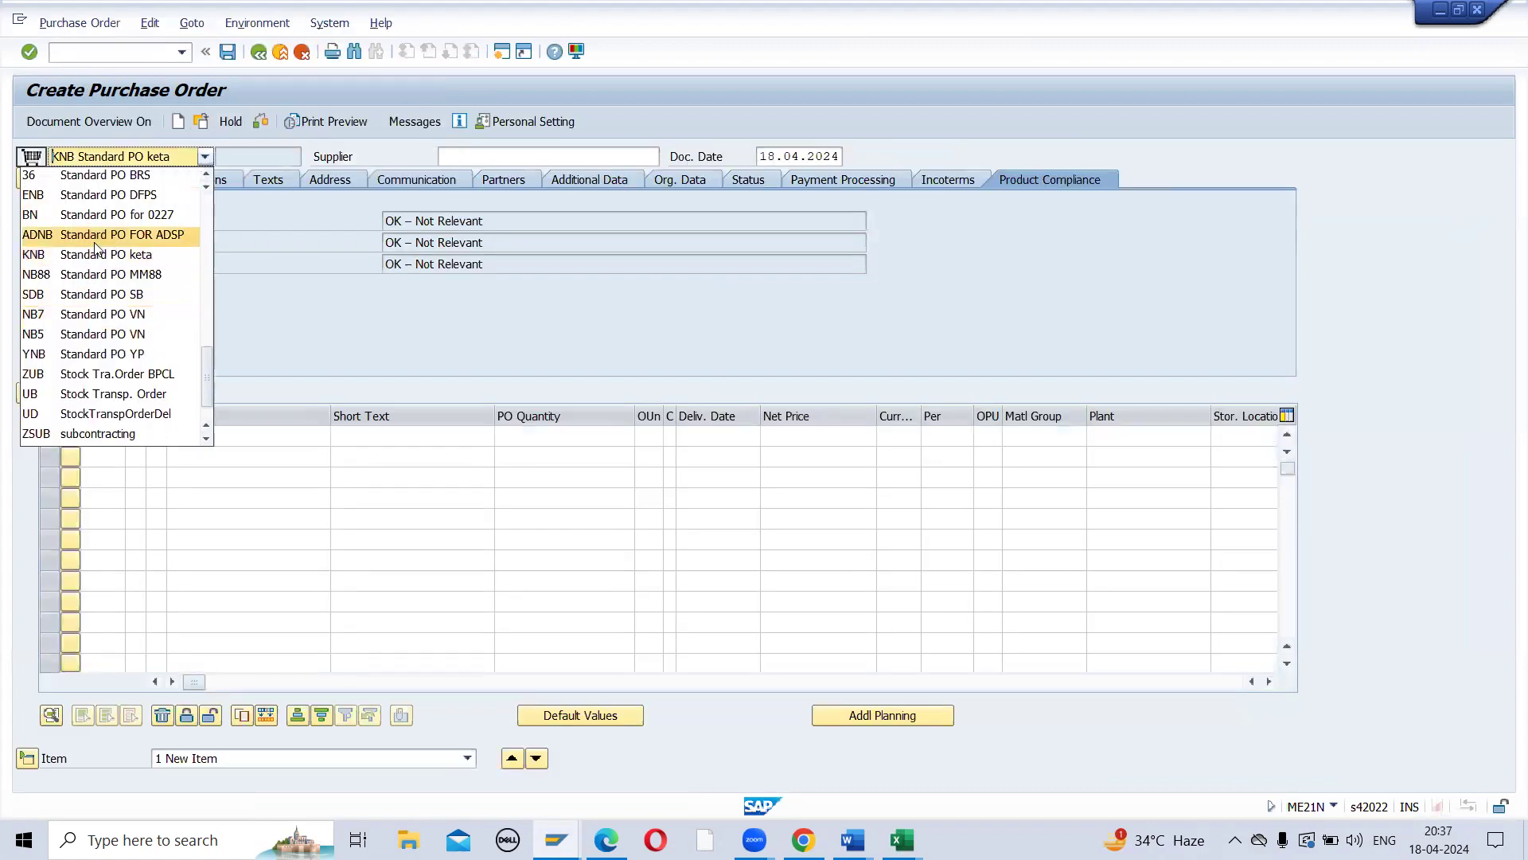
scroll(88, 240, up, 1)
click(87, 237)
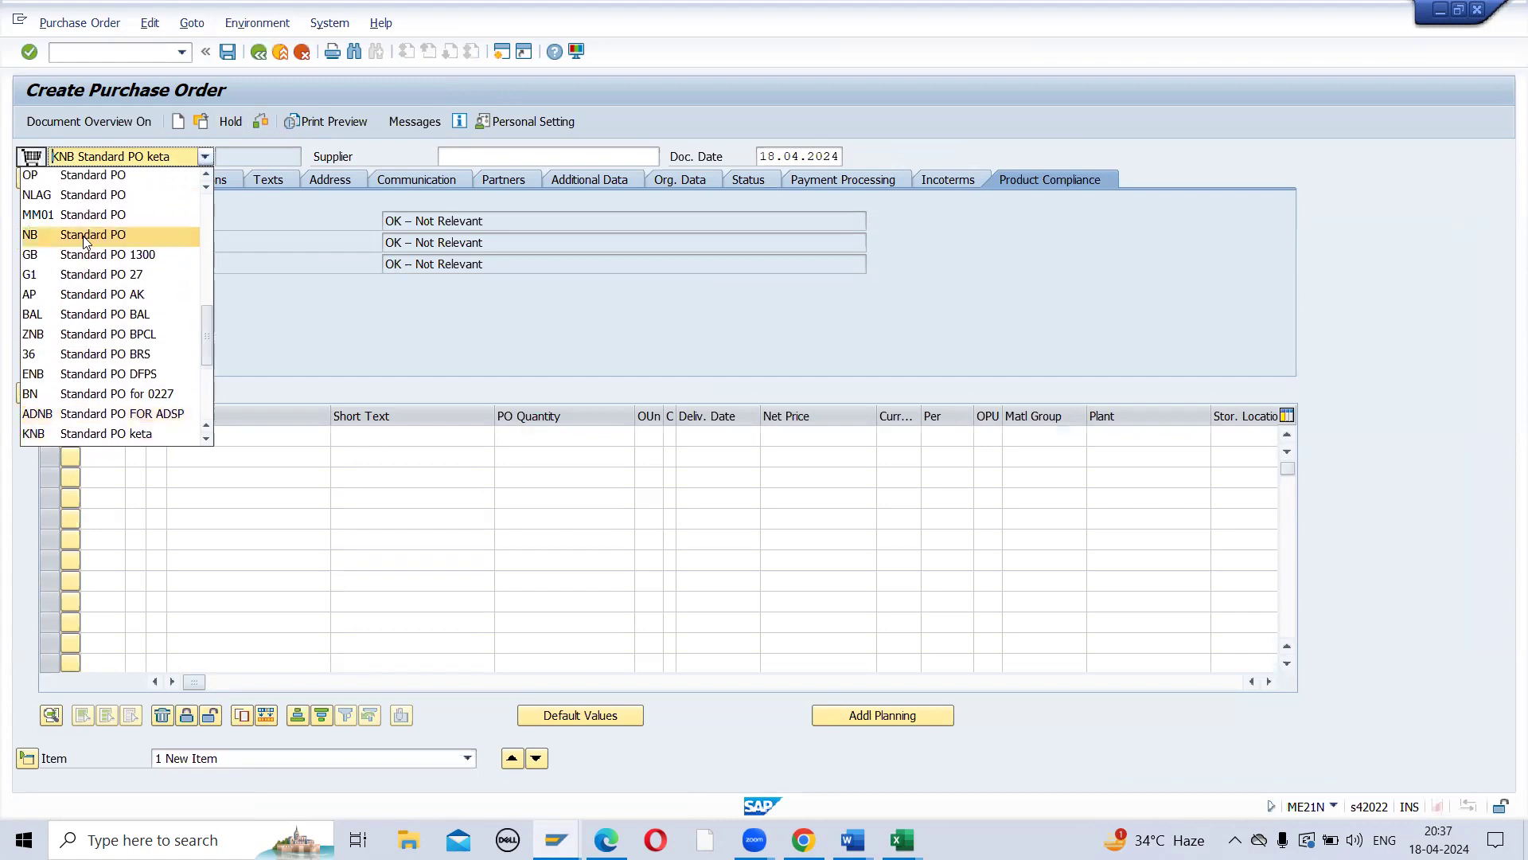
Step: Enter the supplier number and set purchasing organization ZD12, purchasing group 001 and company code ZD12 in the header
click(456, 161)
click(453, 176)
click(198, 218)
click(191, 235)
click(191, 243)
click(193, 263)
click(194, 263)
click(199, 283)
Step: Add an item for material 5000006 with quantity 10 and plant ZD12, then check the purchase order
click(220, 442)
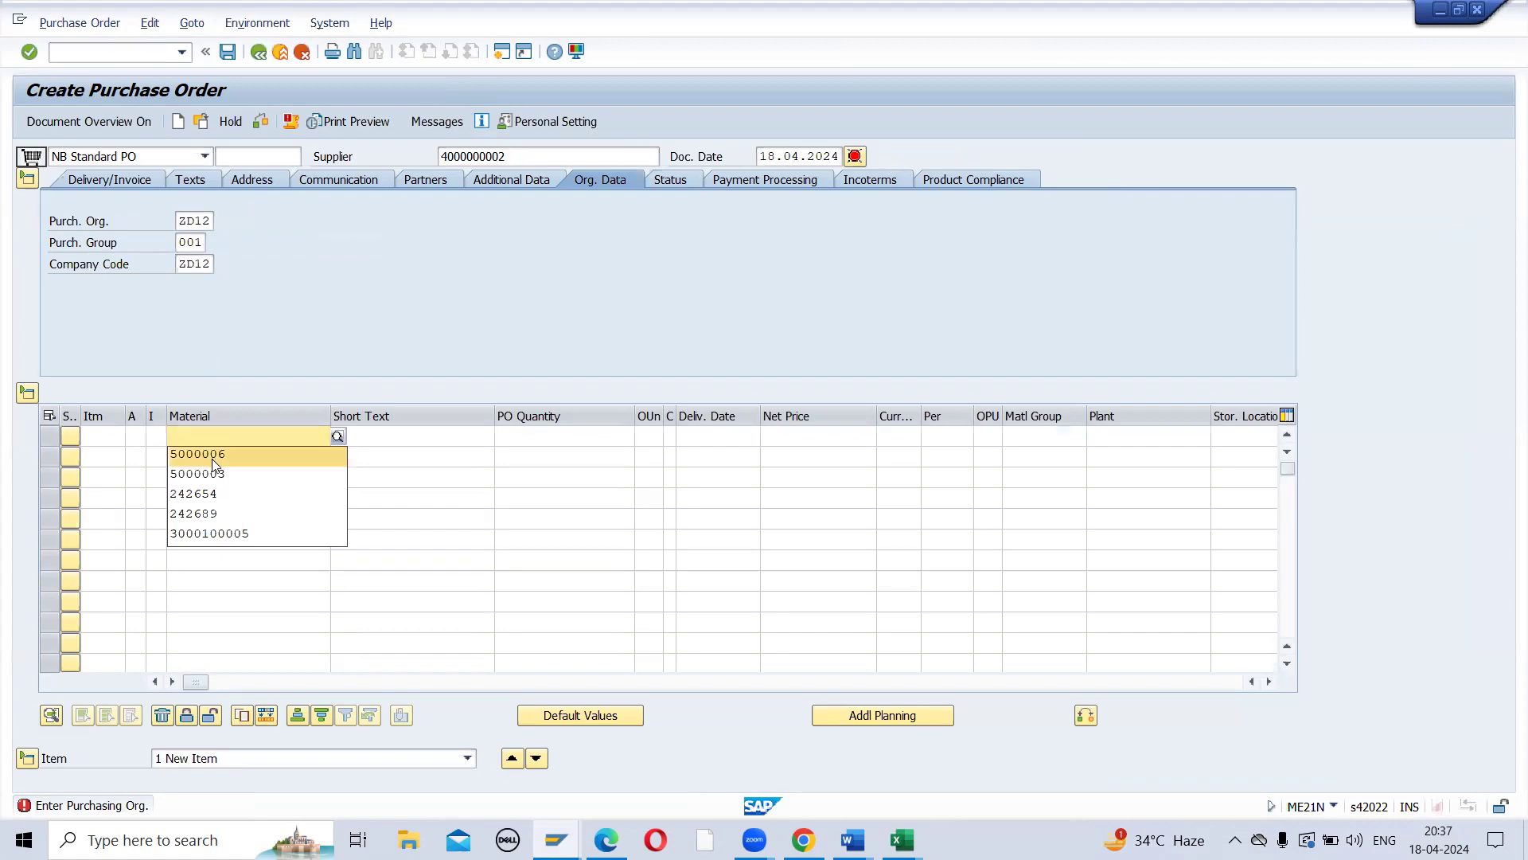
click(212, 458)
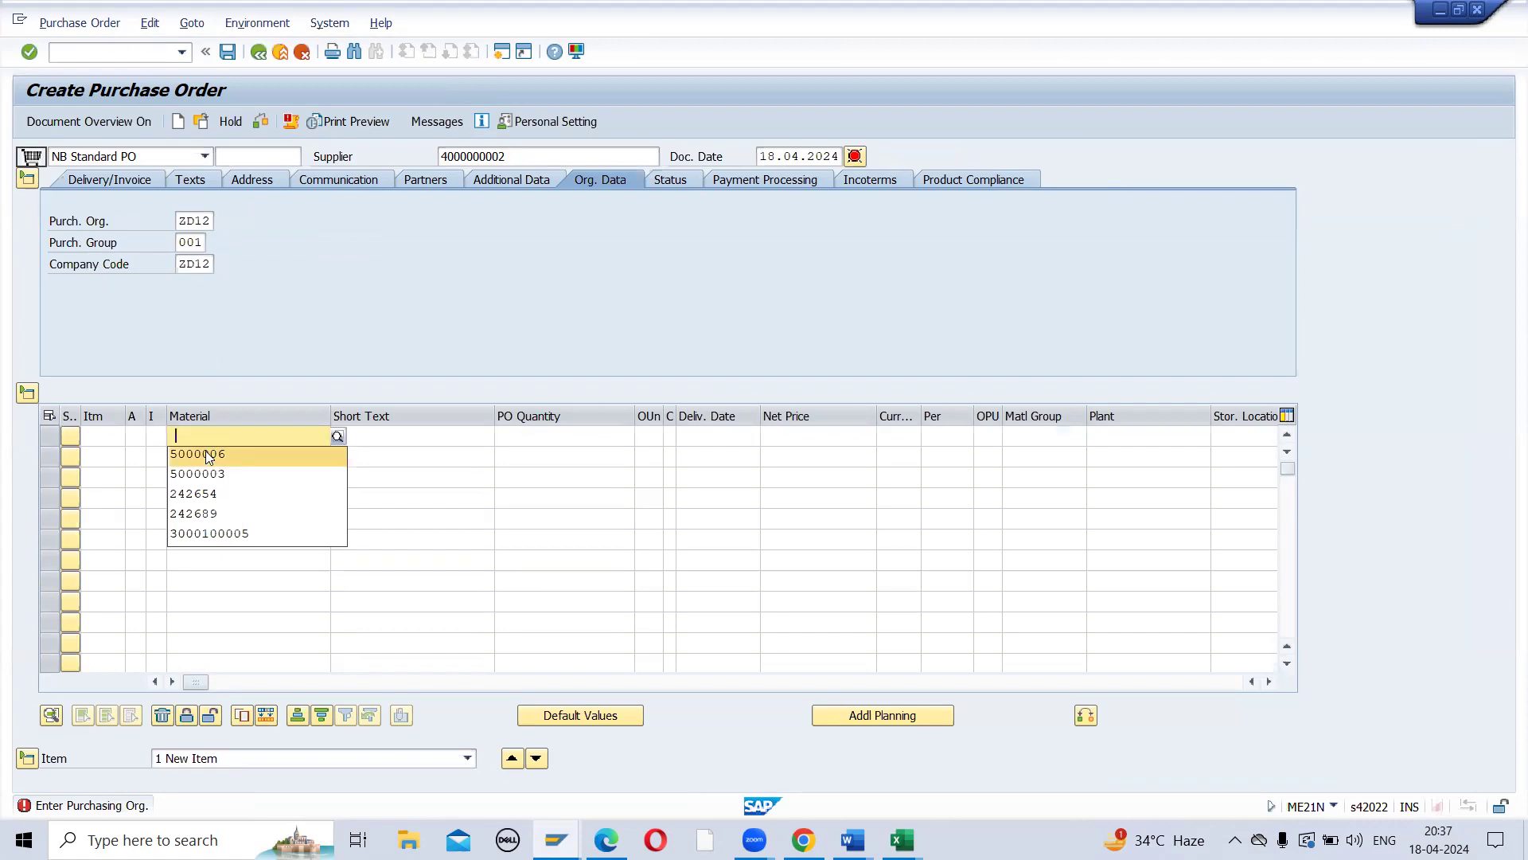
click(563, 437)
click(562, 456)
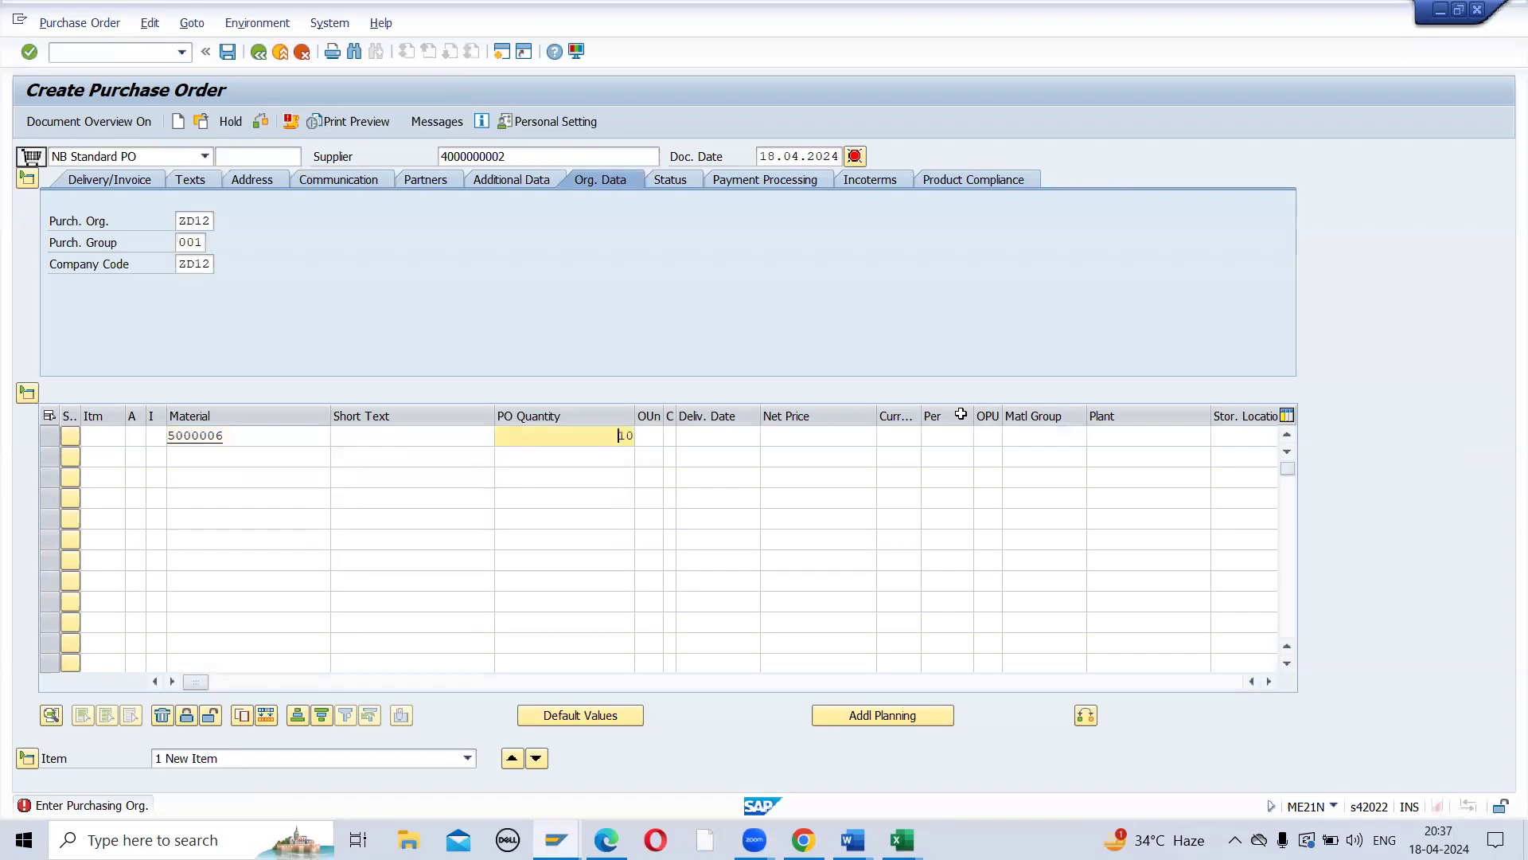
click(1143, 439)
click(1116, 458)
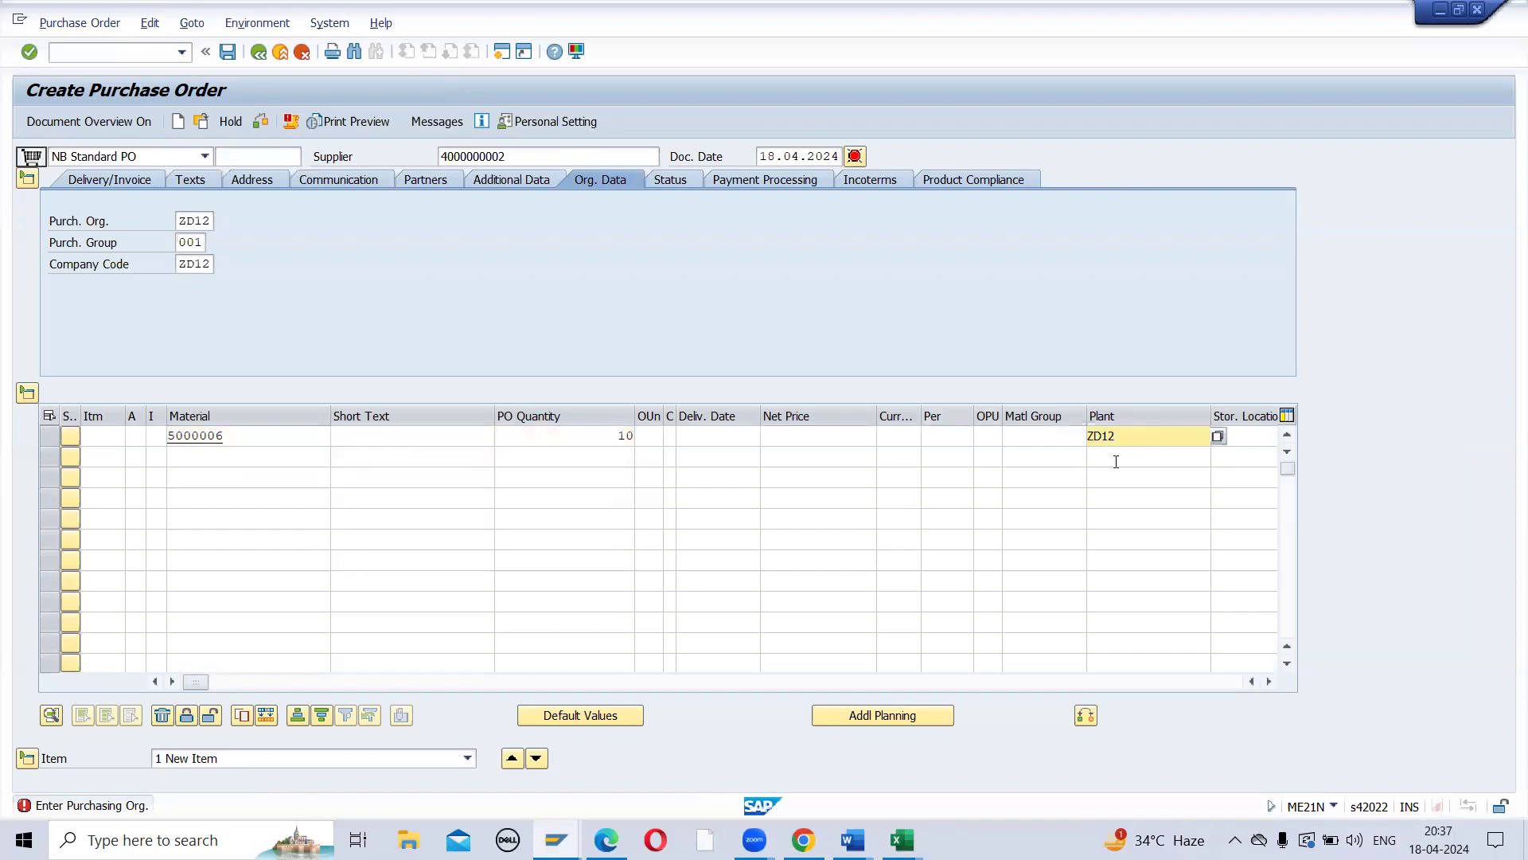
key(Return)
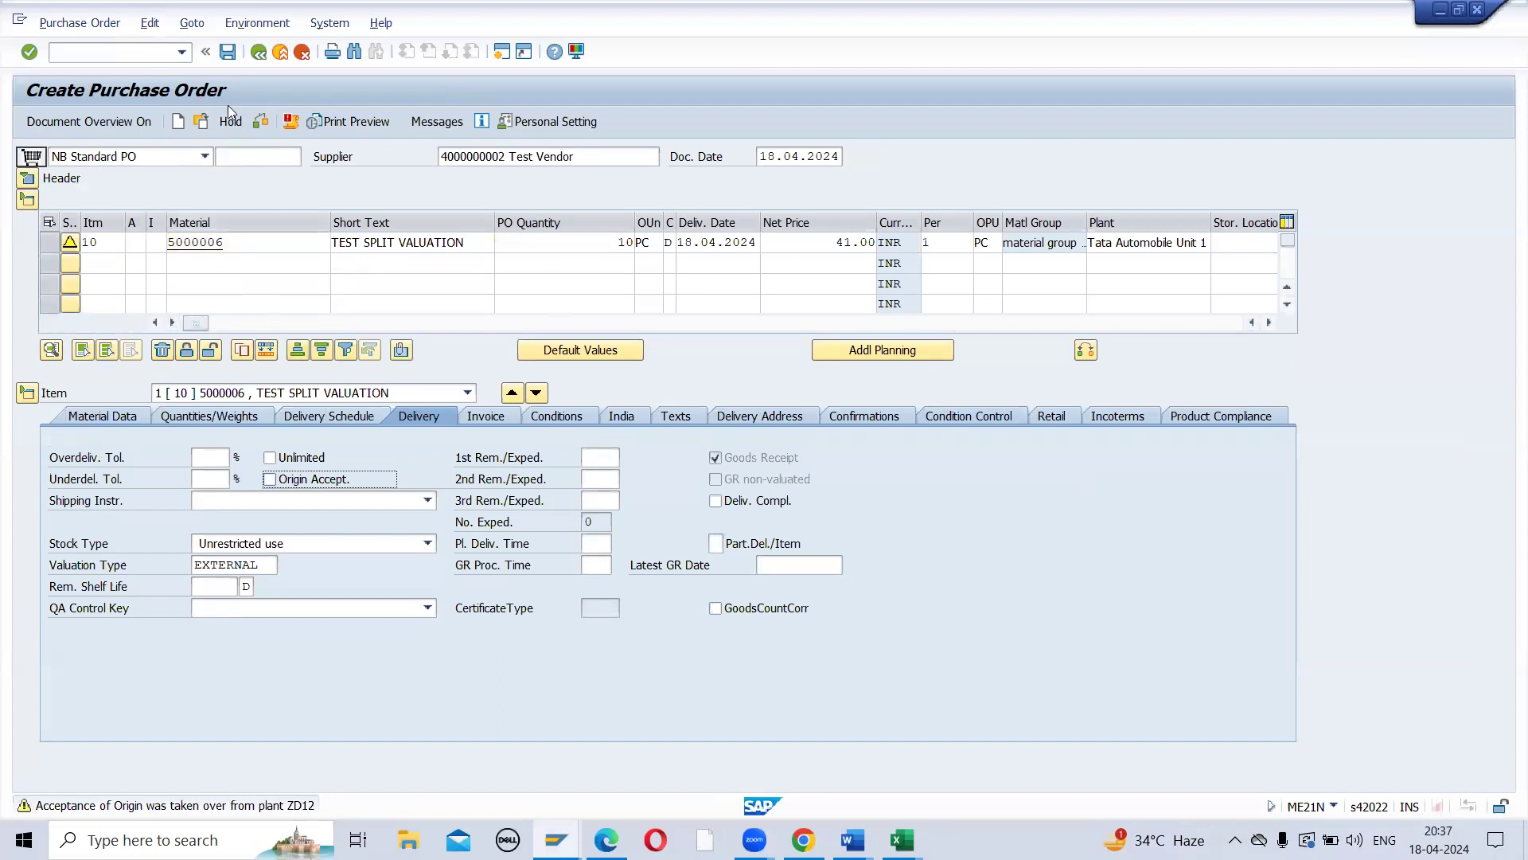
click(263, 124)
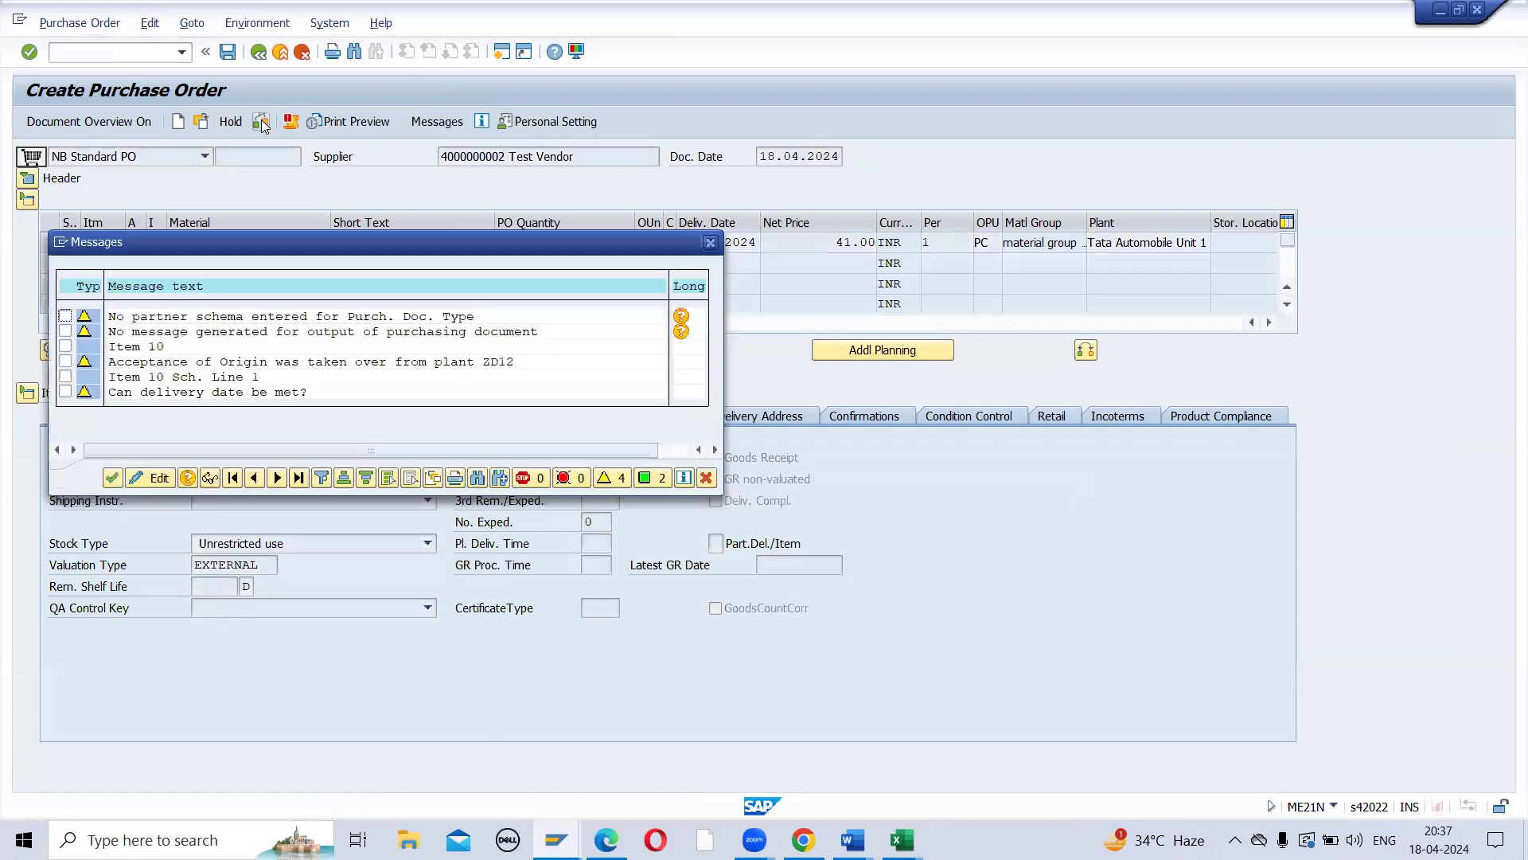
Step: Dismiss the check messages and save the new purchase order despite the warnings
click(112, 477)
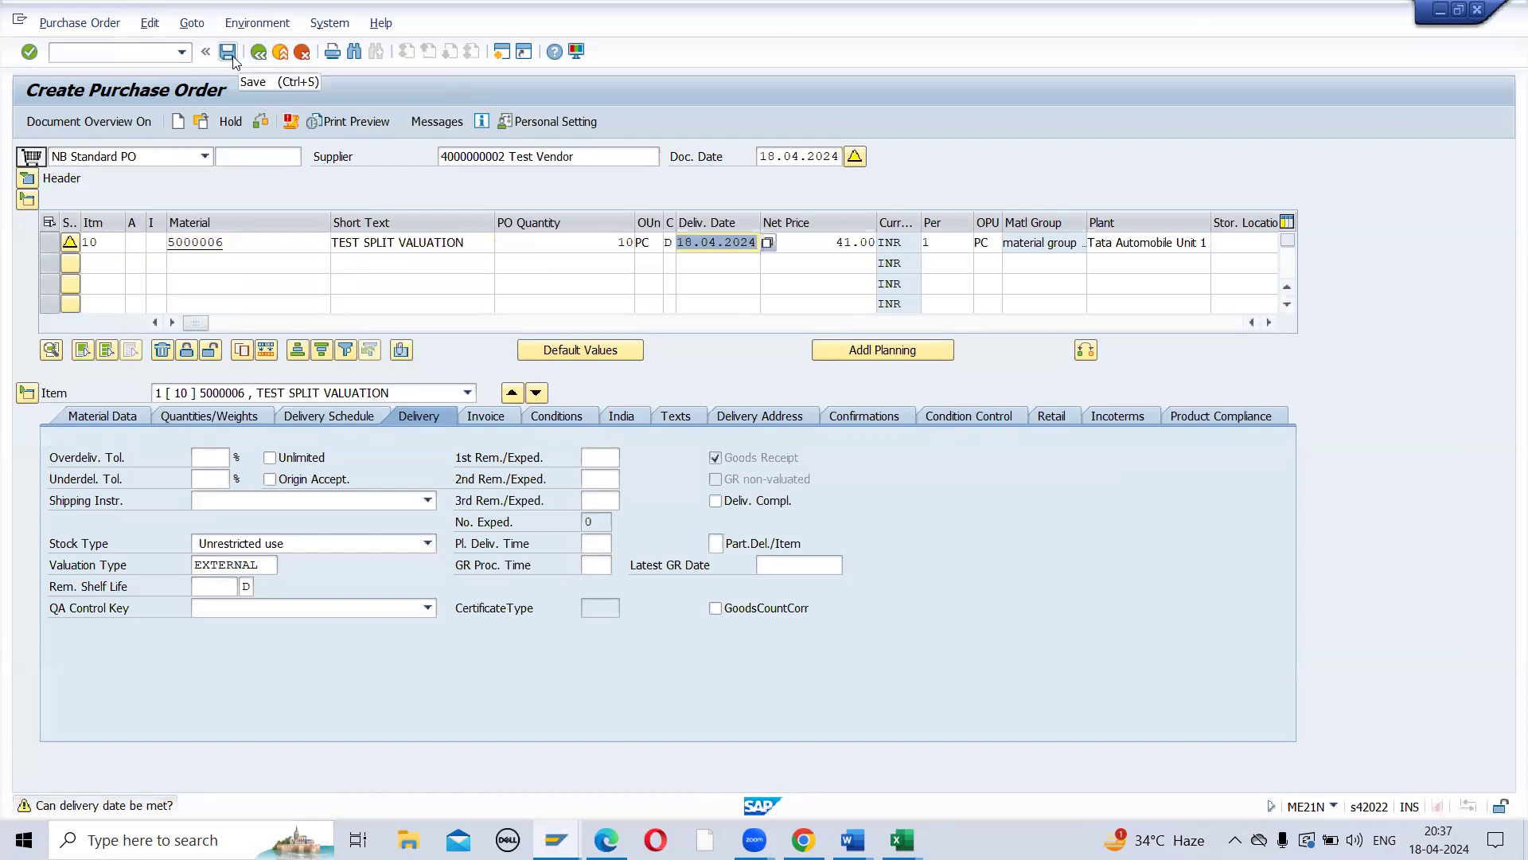
click(231, 54)
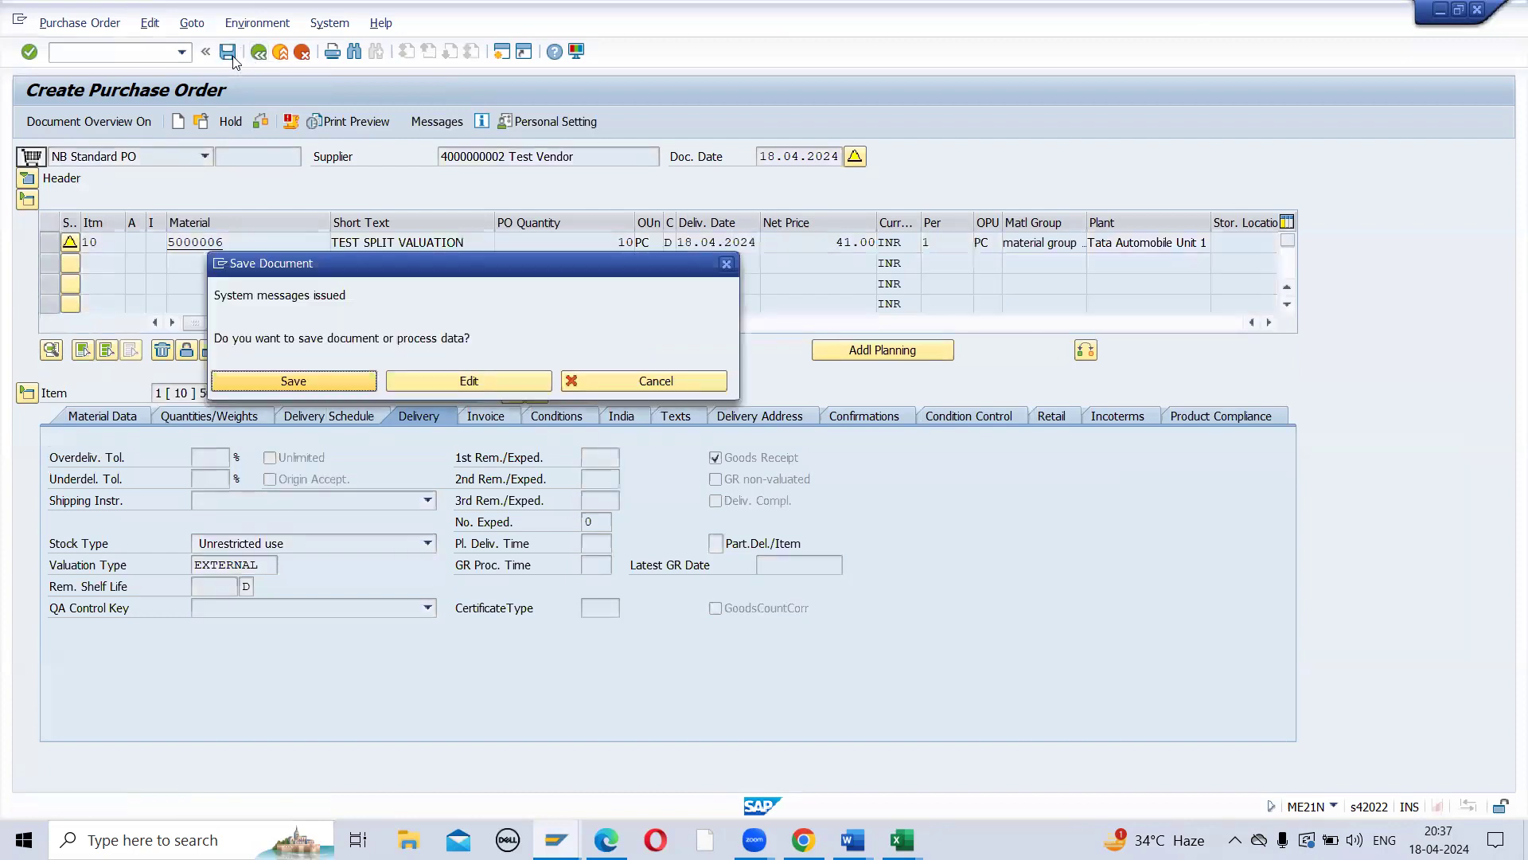
click(294, 382)
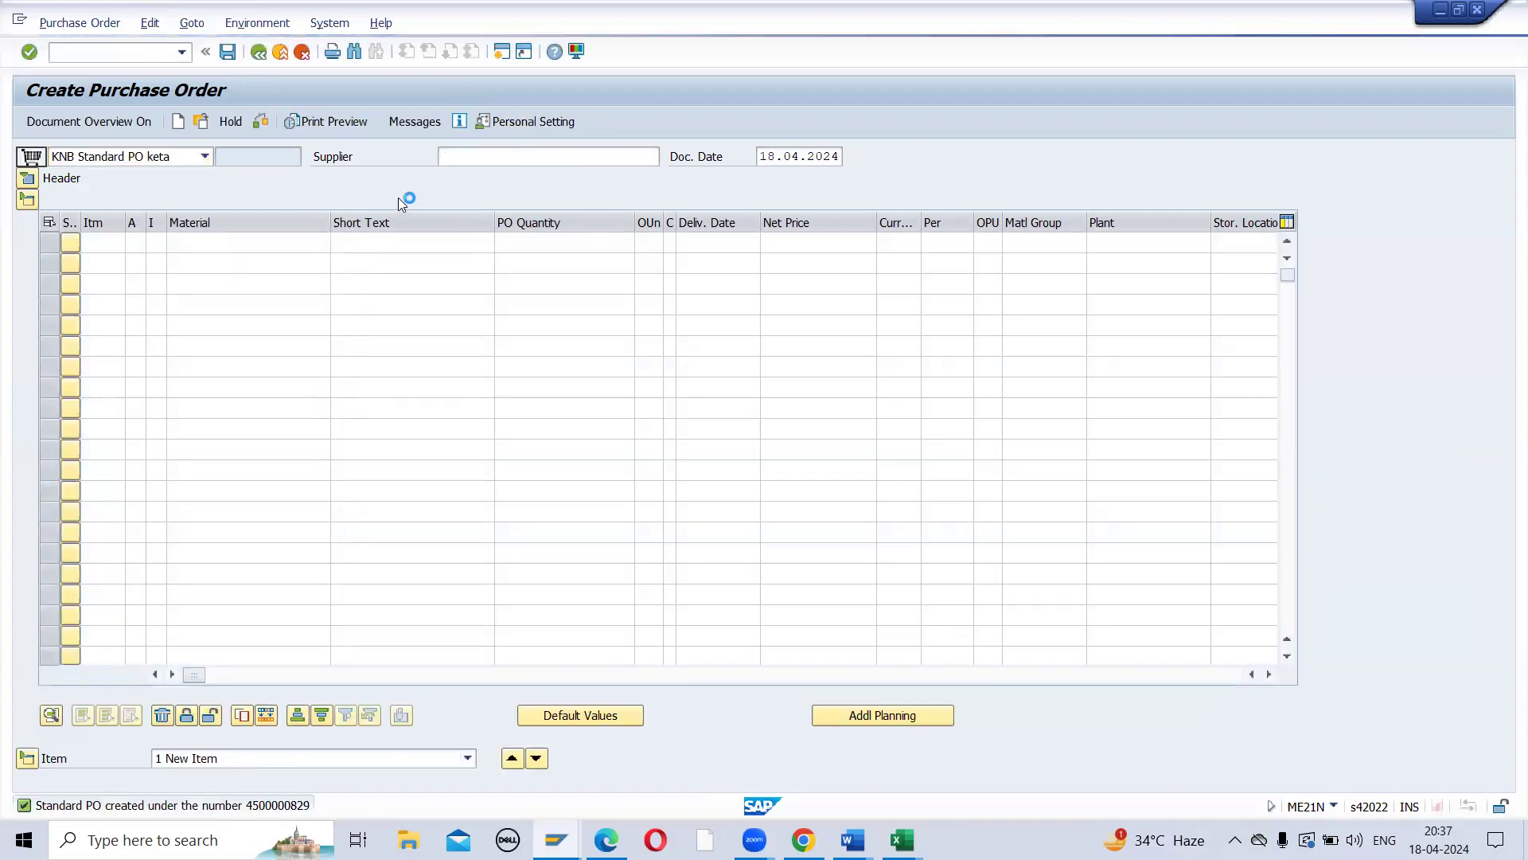
Step: Copy the new purchase order's number from the save message and paste it into cell E124 of the SAP CLASS workbook in Excel
double_click(343, 123)
key(ctrl+c)
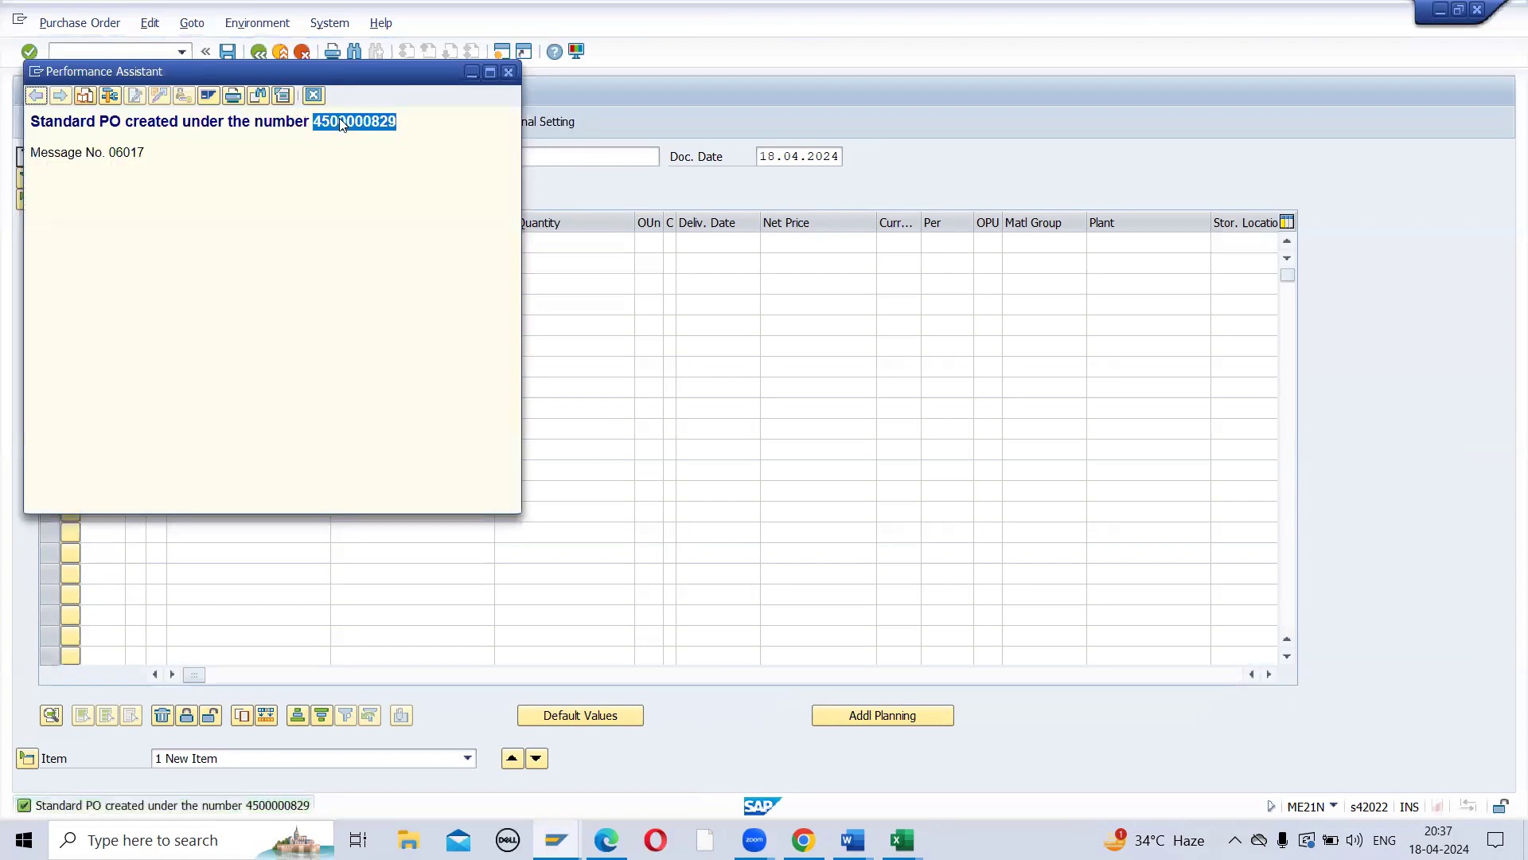
click(312, 96)
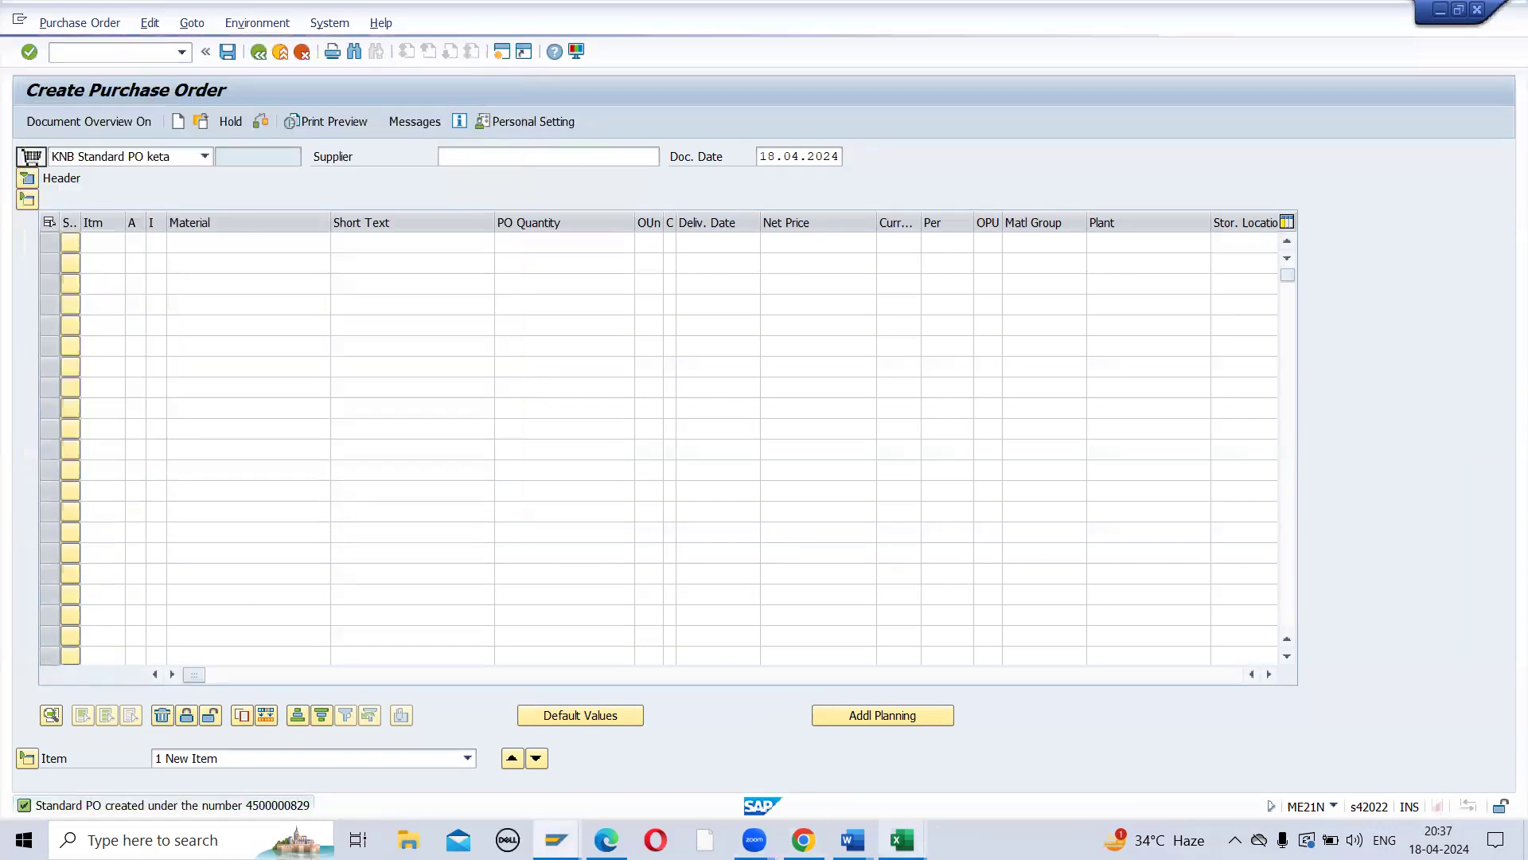
mouse_move(902, 840)
click(959, 792)
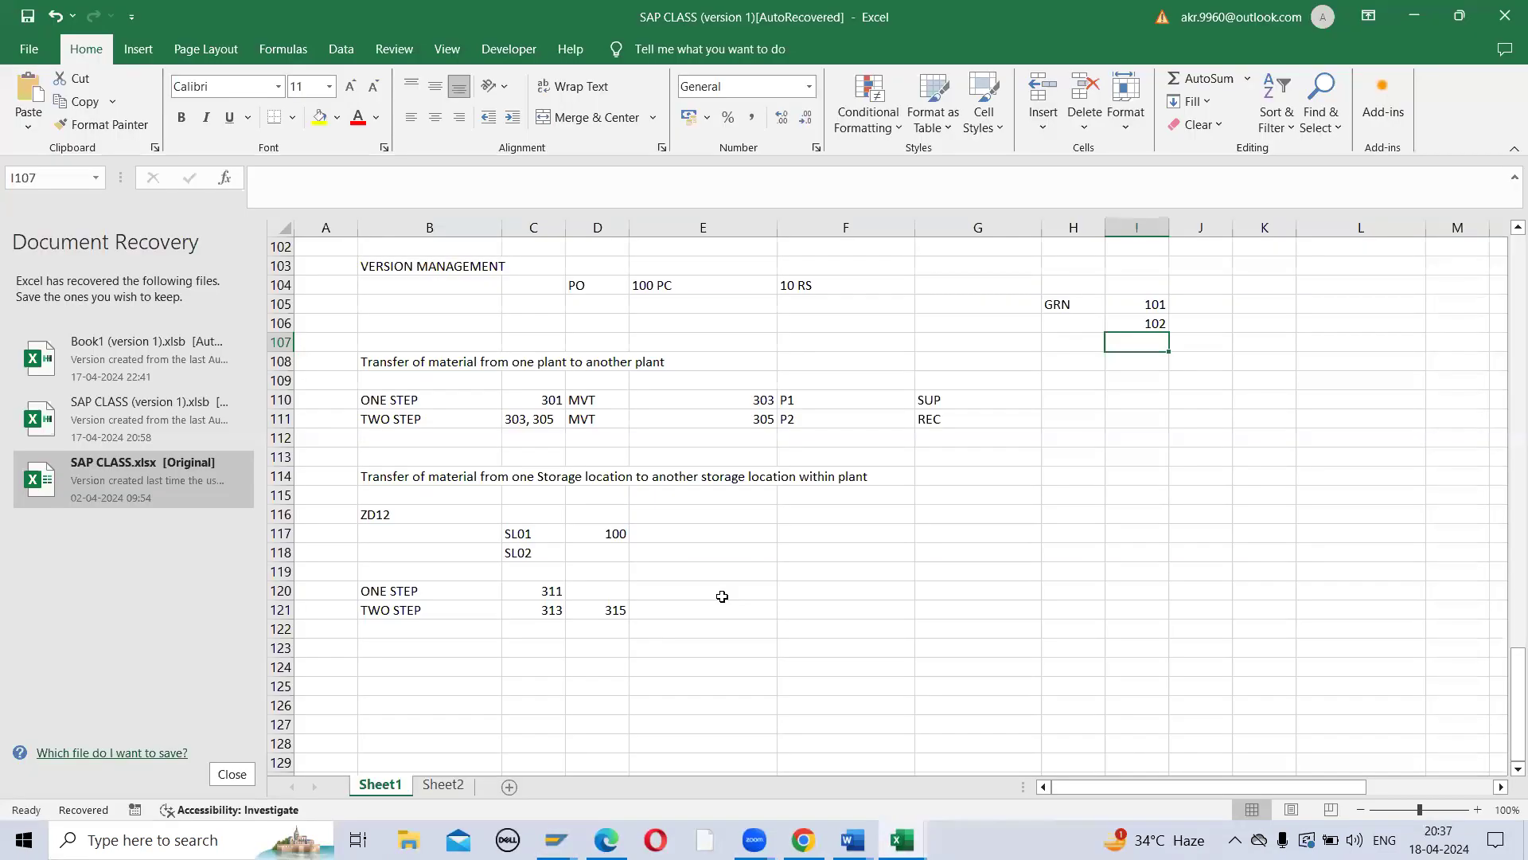
click(731, 611)
double_click(760, 665)
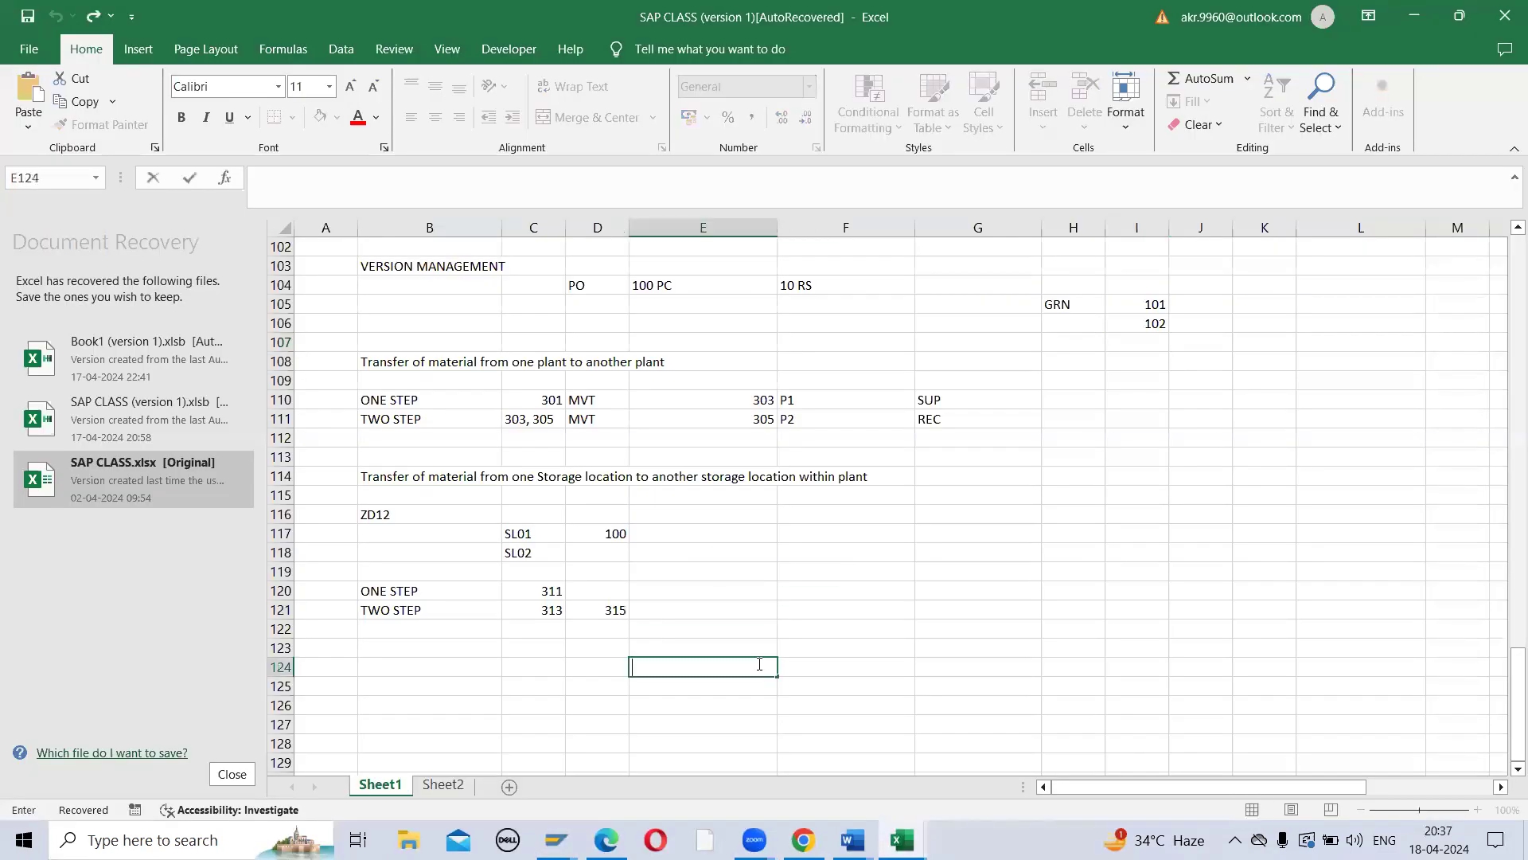
key(ctrl+v)
click(798, 627)
Step: Switch back to SAP and display the purchase order that was just created
key(alt+Tab)
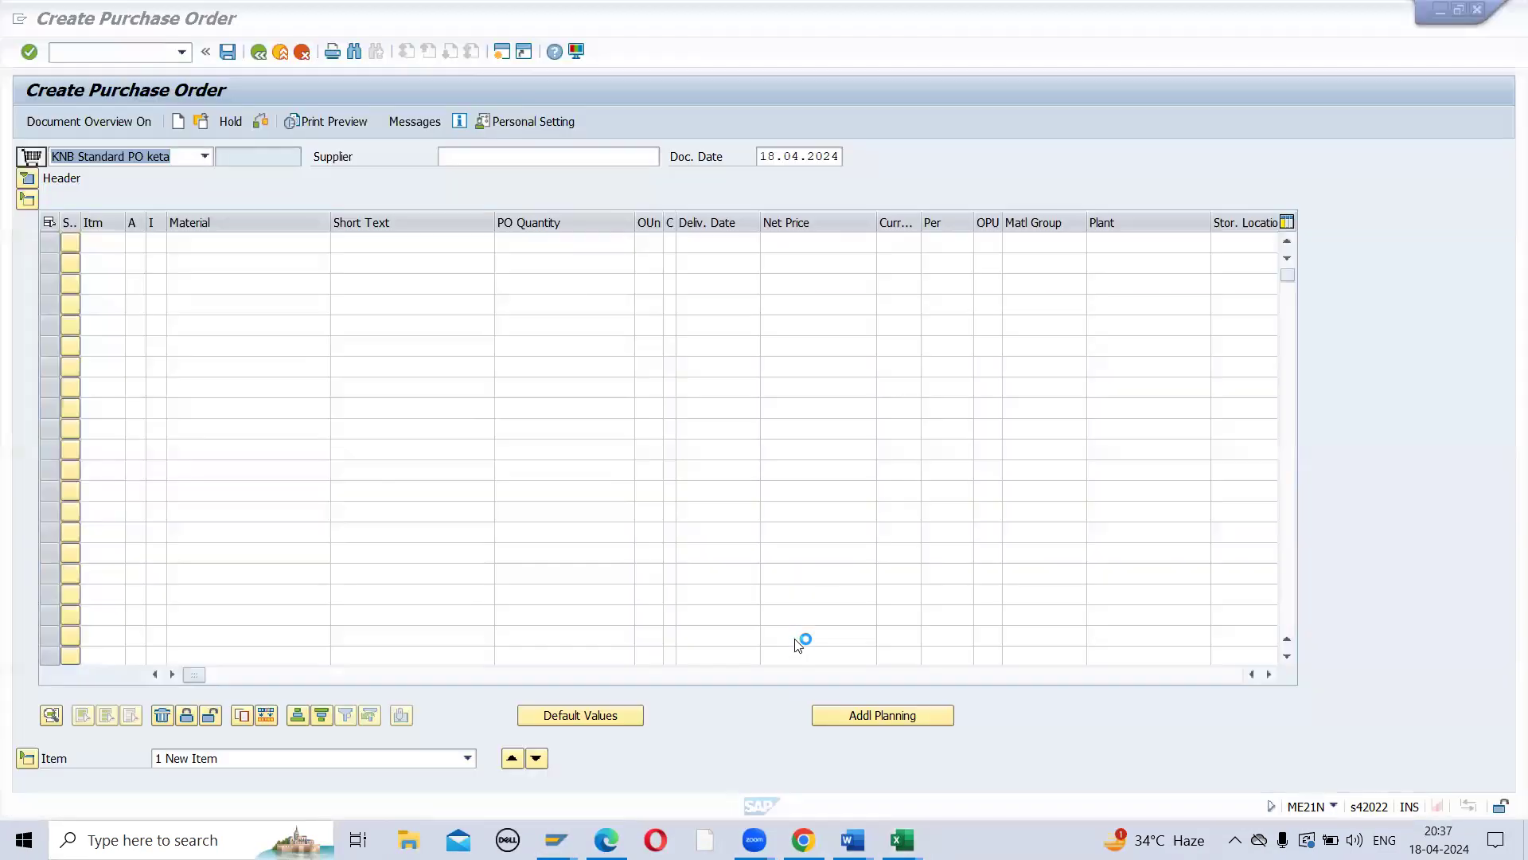
click(257, 121)
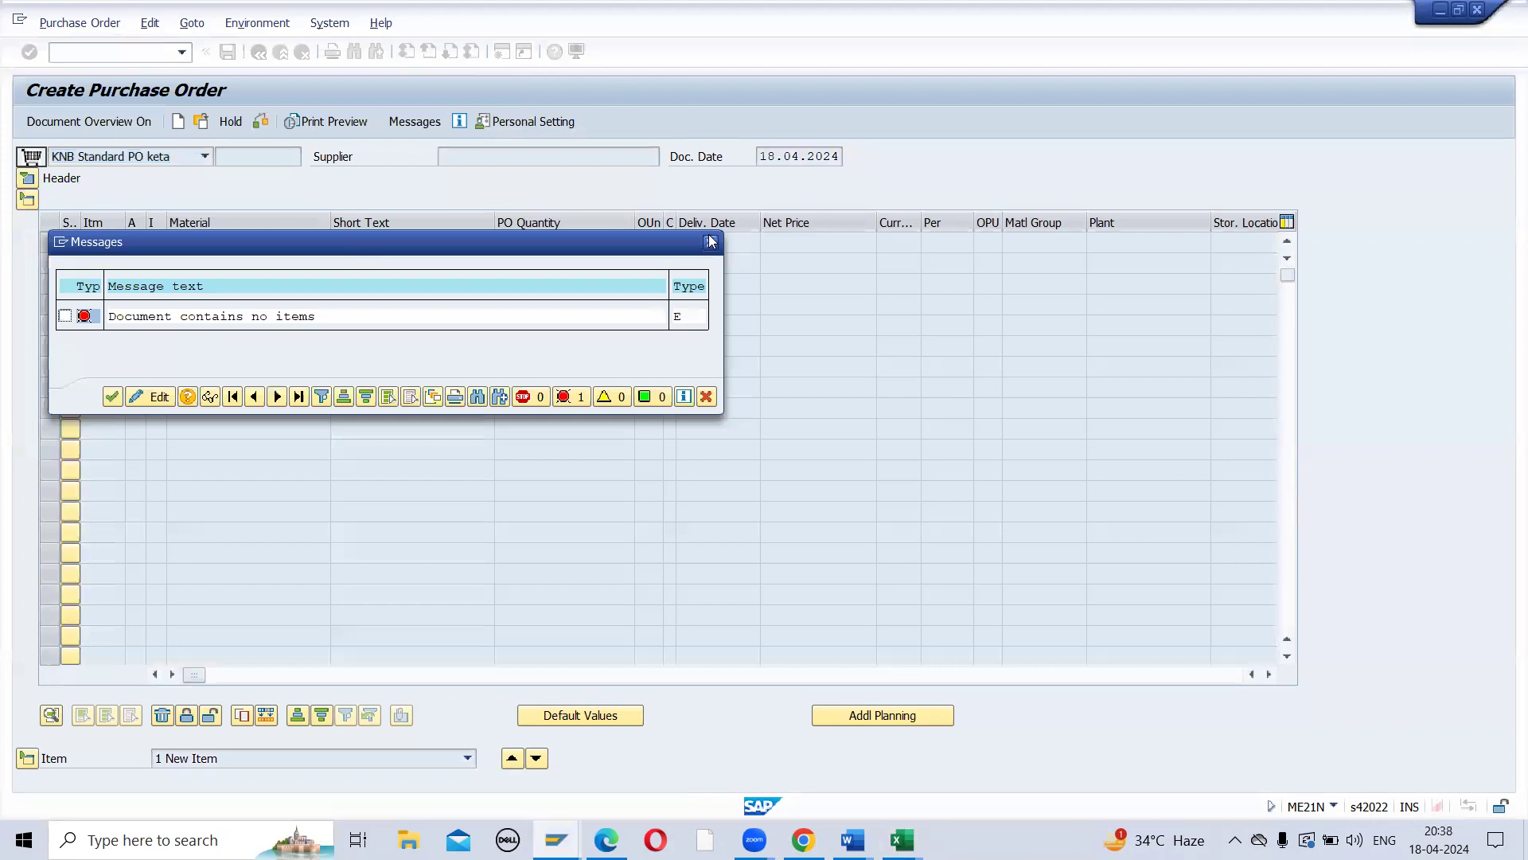
key(Return)
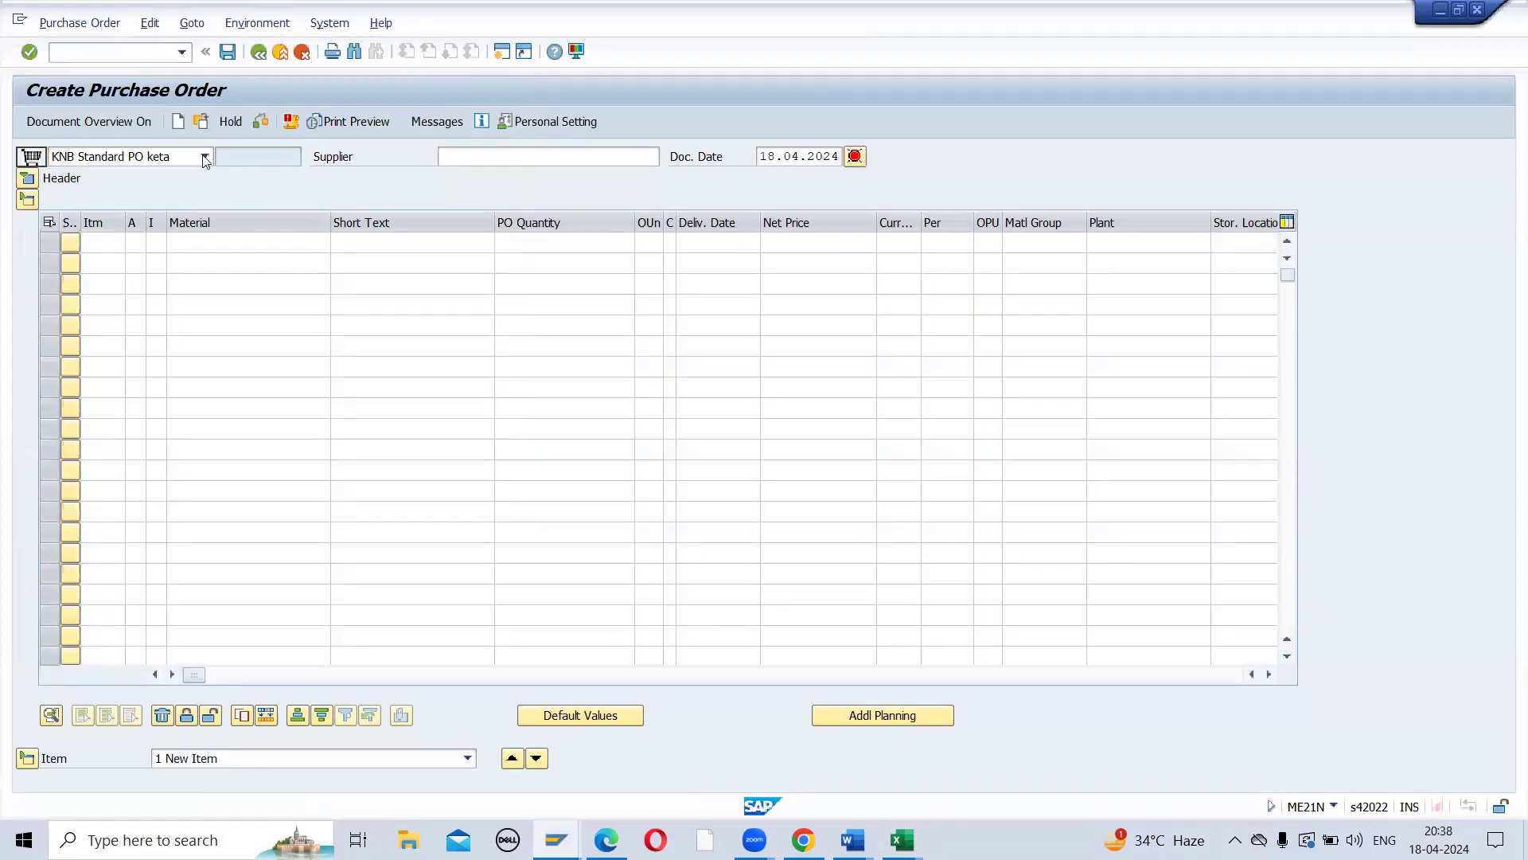
key(shift+F5)
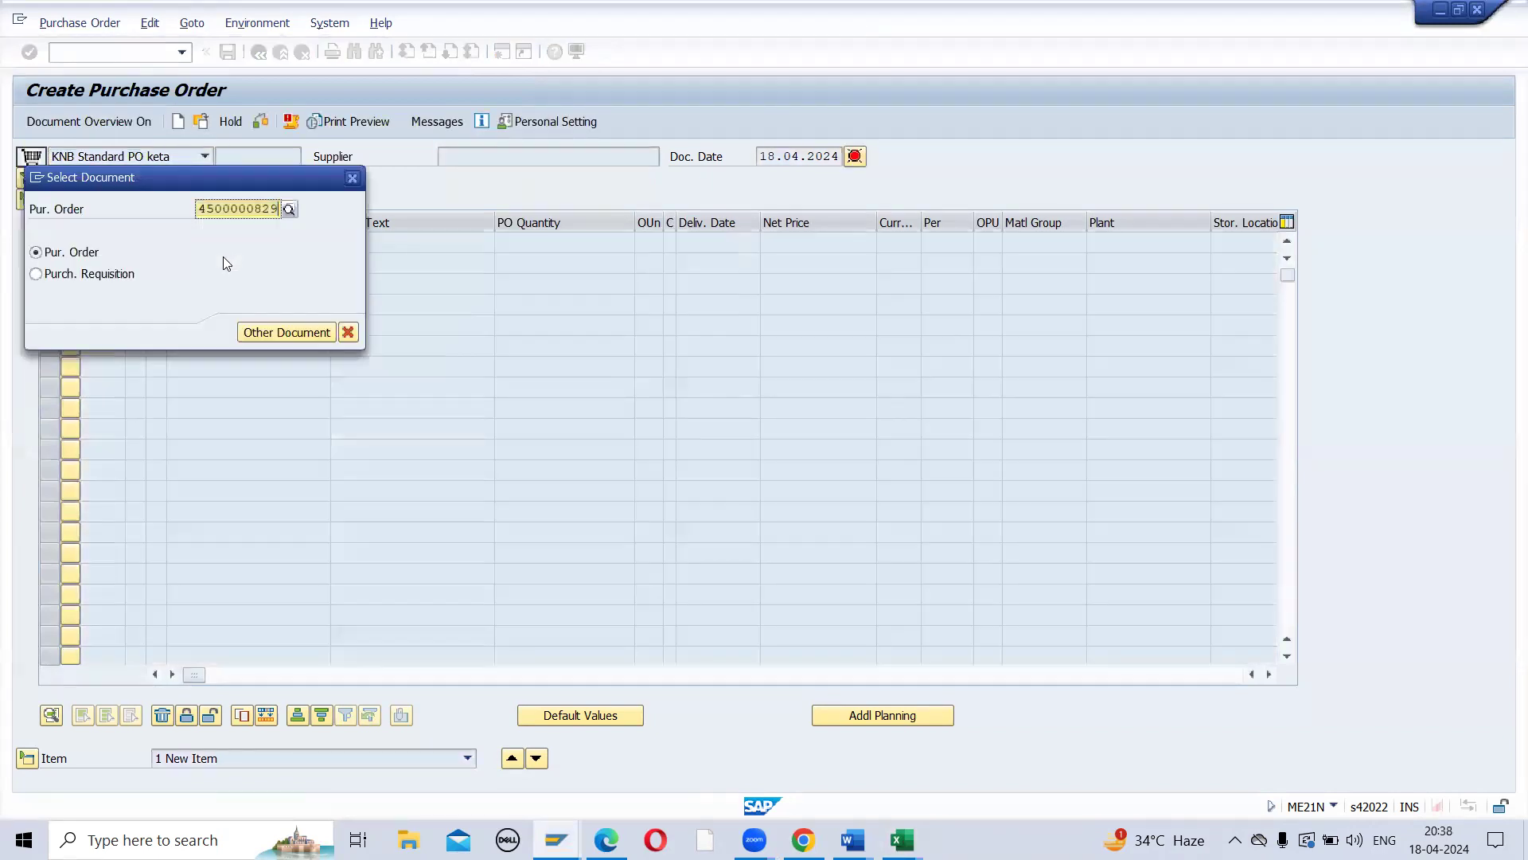
key(Return)
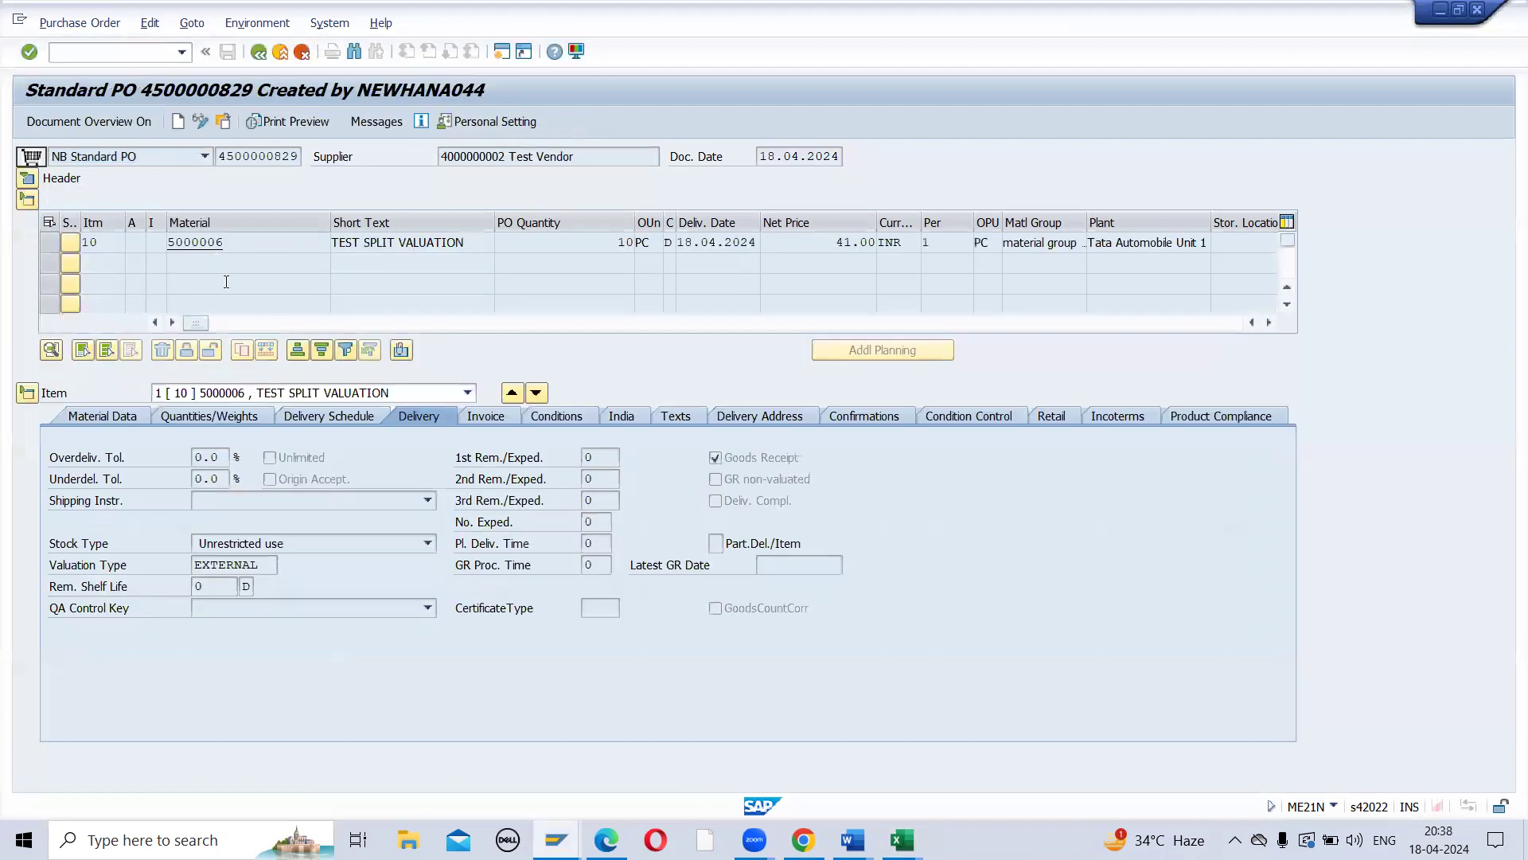
Step: Copy the item's material number and run the stock overview in the MMBE session for material 5000006
click(242, 246)
key(ctrl+c)
mouse_move(557, 840)
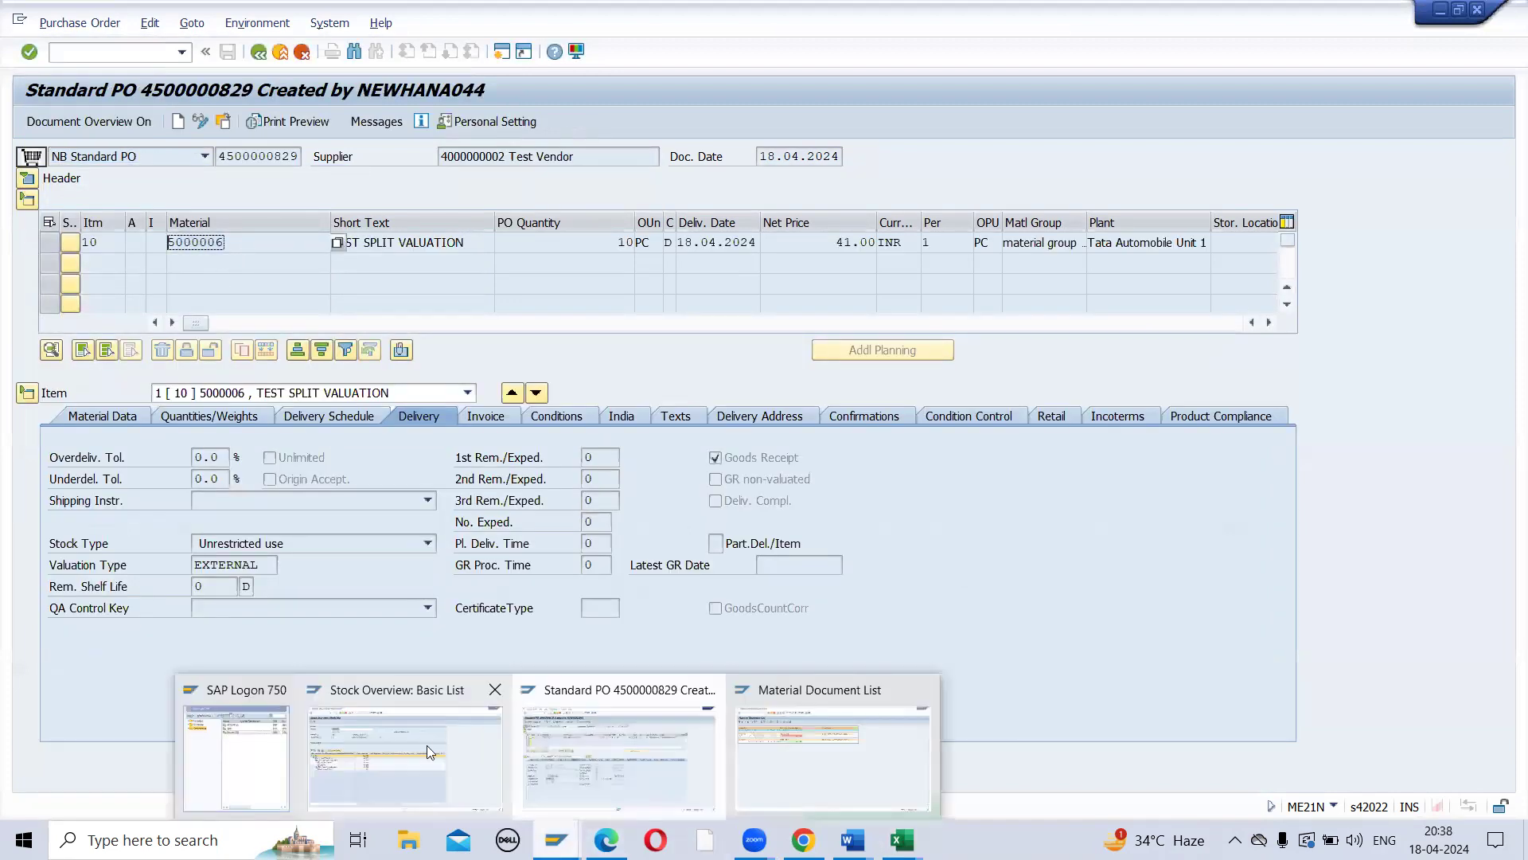
click(423, 751)
click(258, 52)
key(ctrl+v)
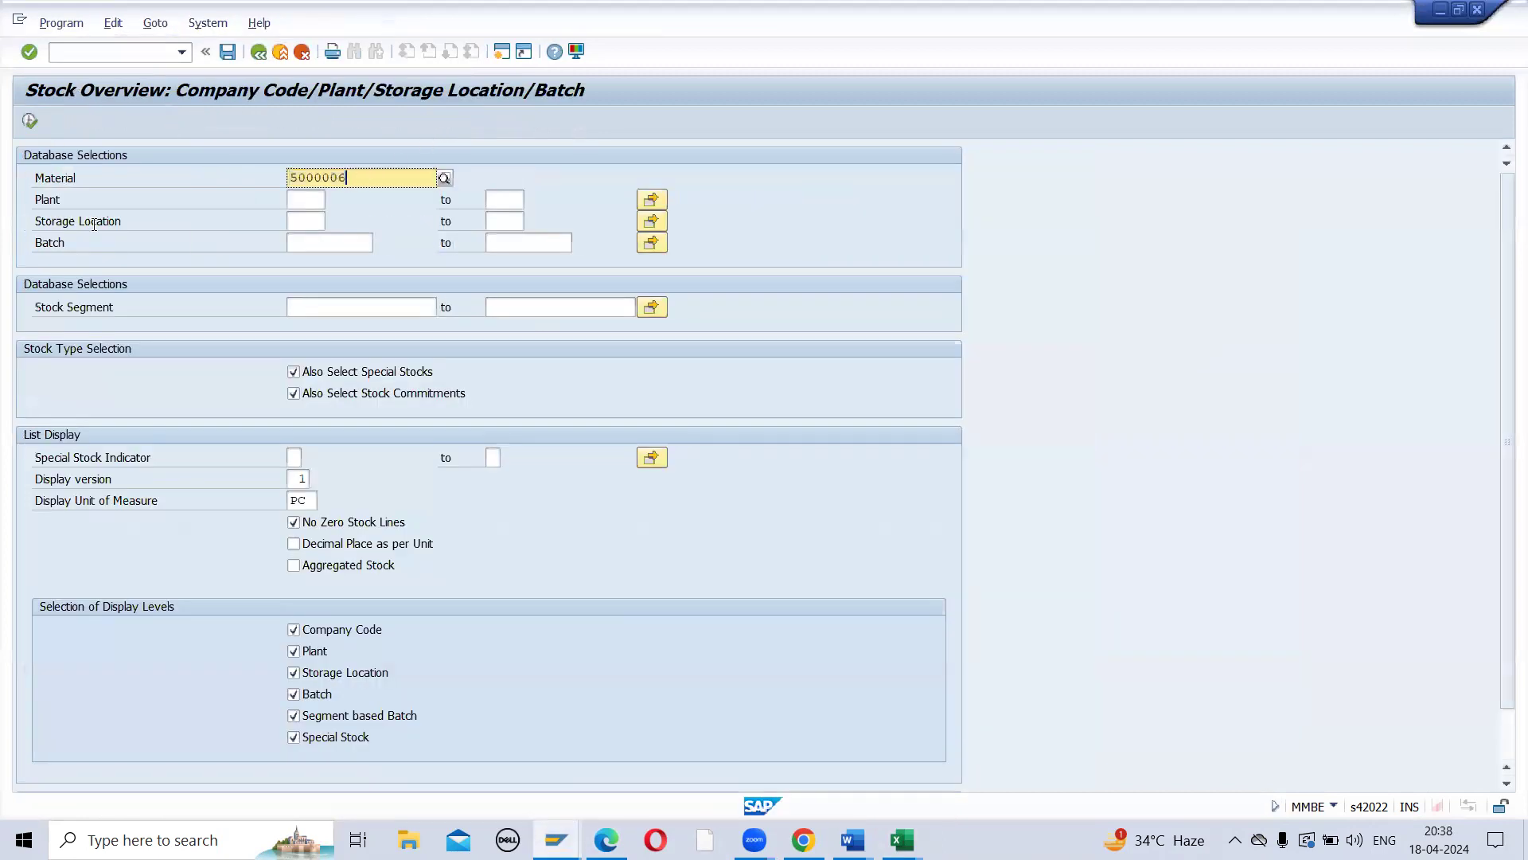
click(29, 121)
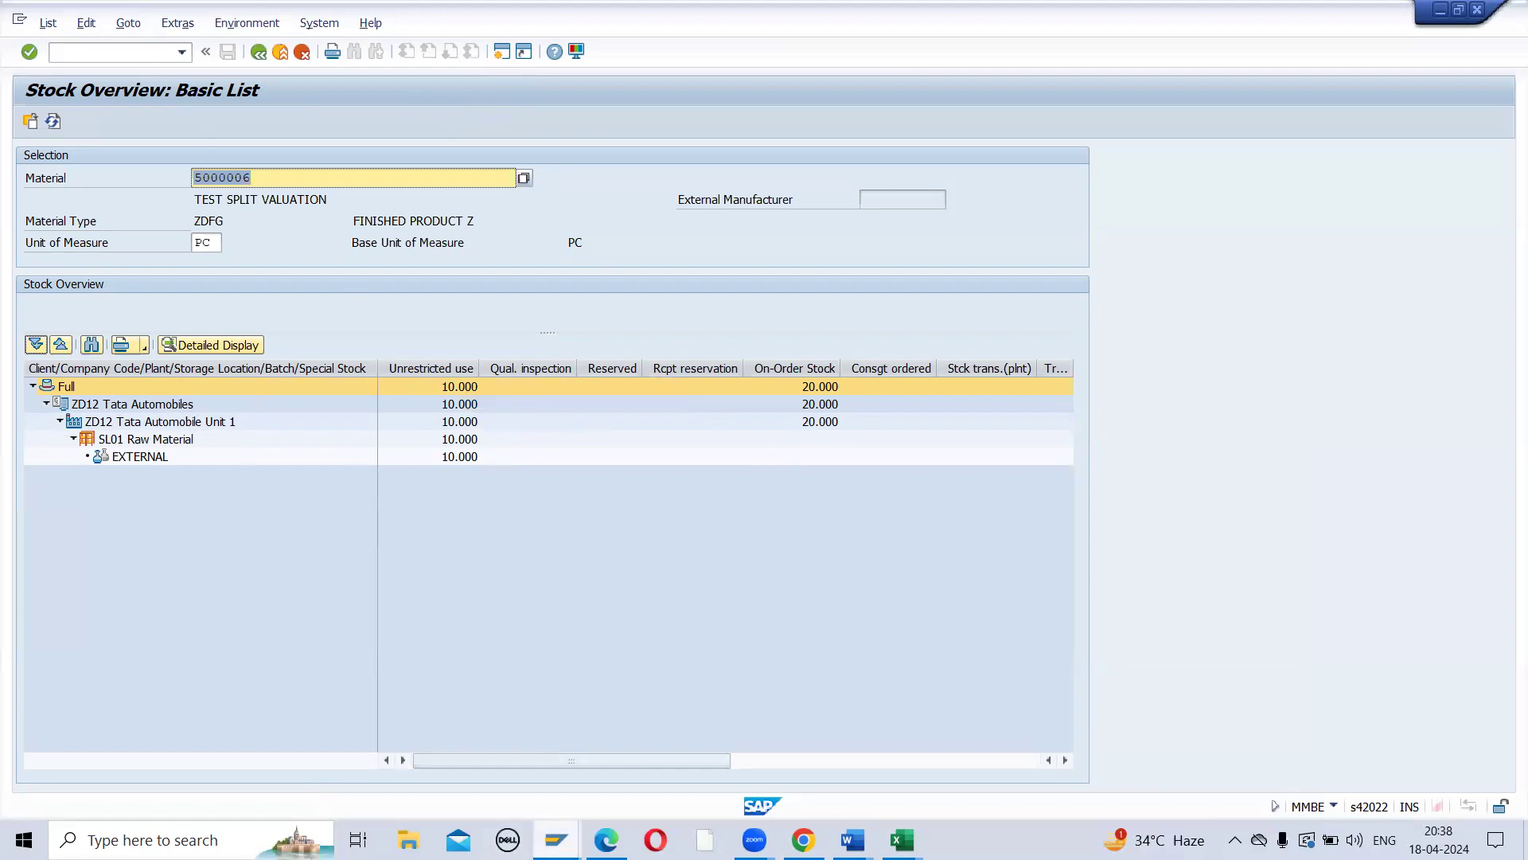
Step: Return to the purchase order session and open transaction MIGO for a goods receipt against a purchase order
mouse_move(556, 840)
click(652, 775)
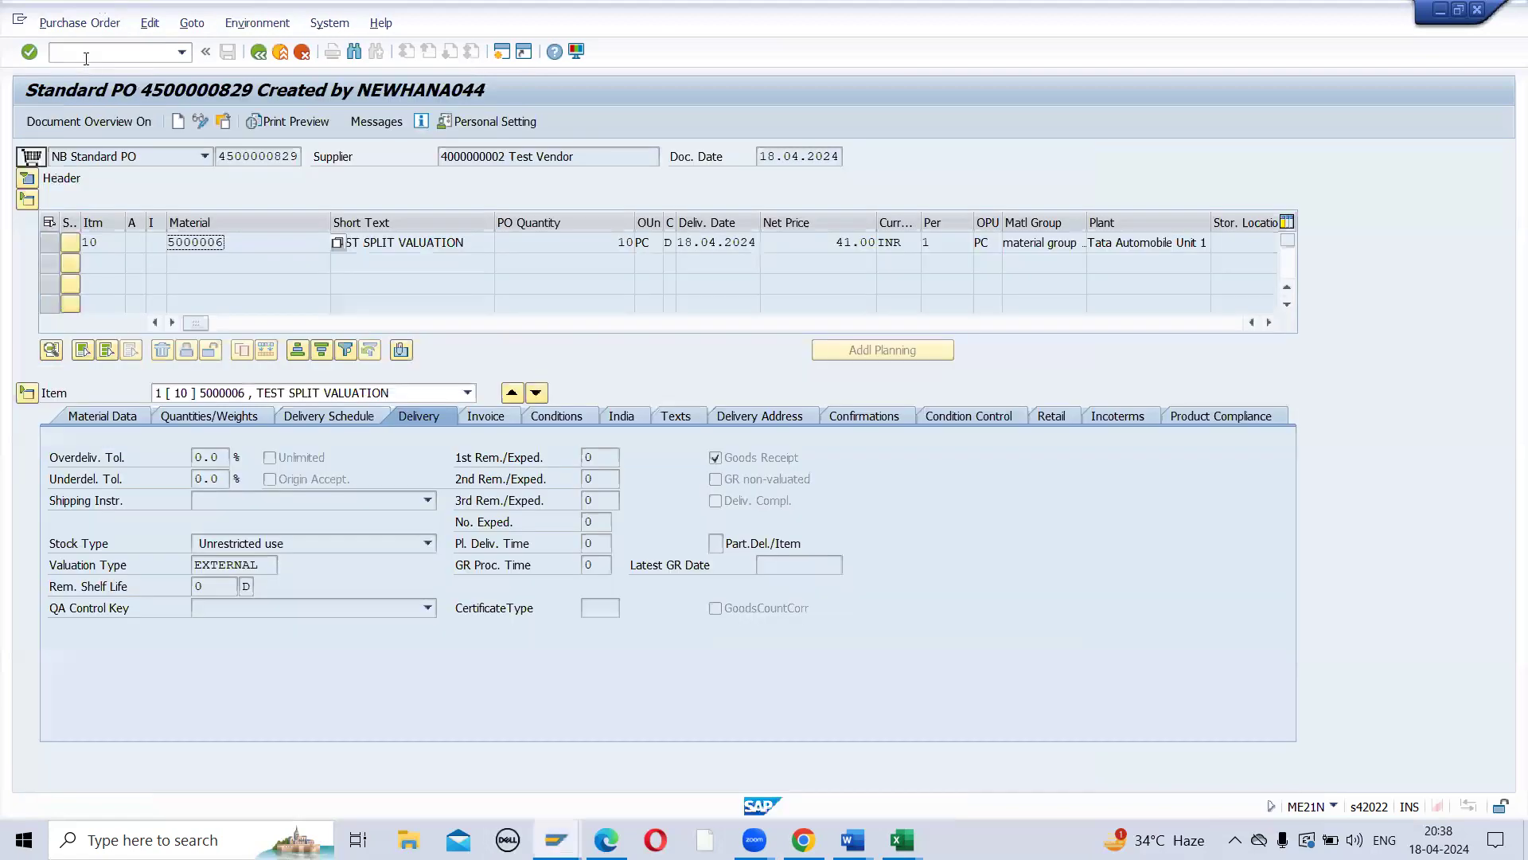
text(/nmigo)
key(Return)
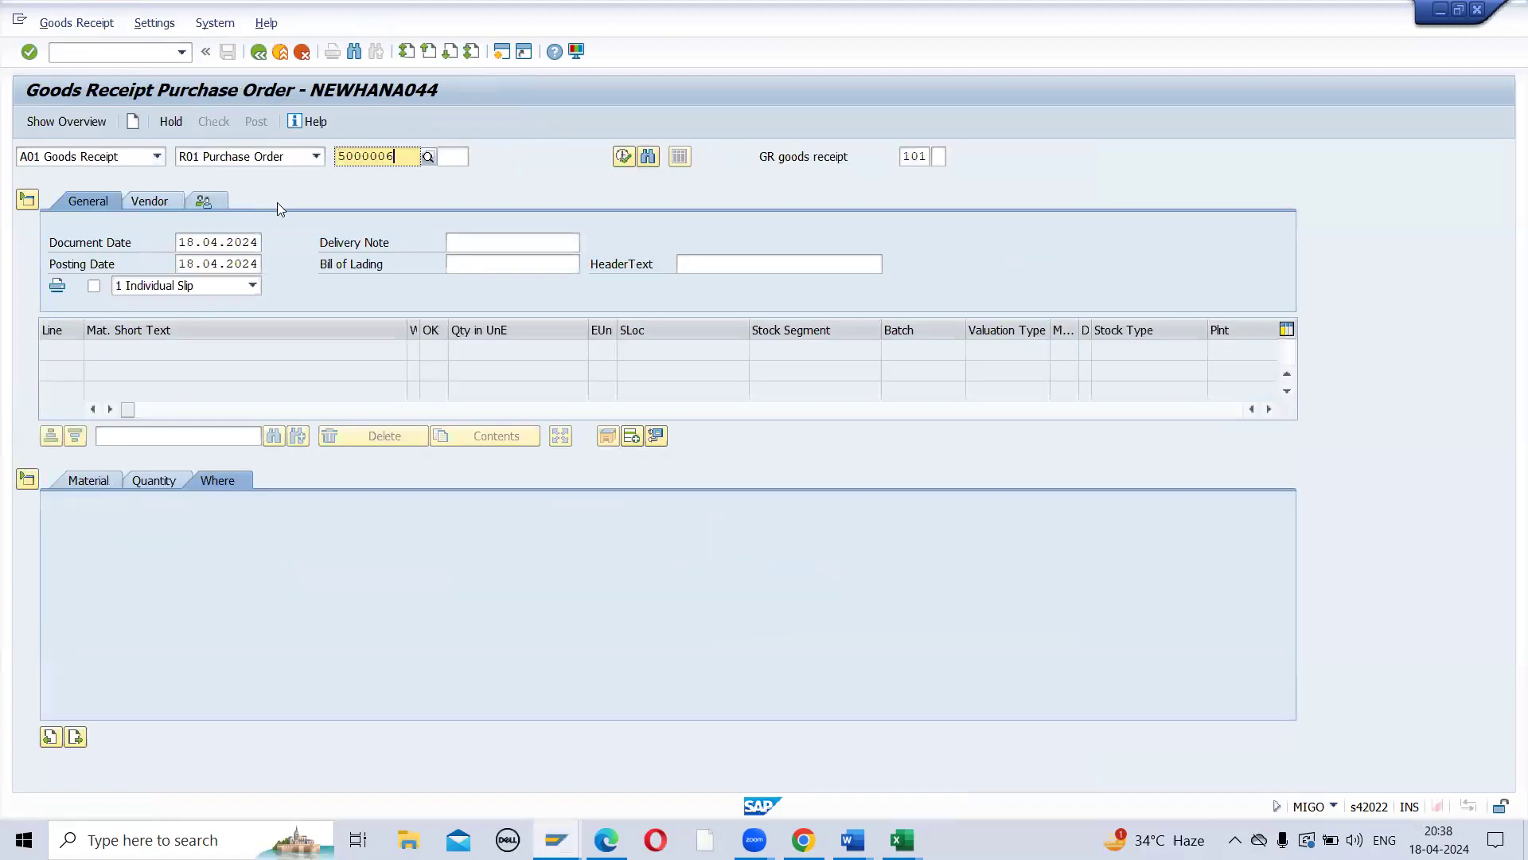
Step: Copy the purchase order number from cell E124 in Excel and load that order into the SAP goods receipt
text(50)
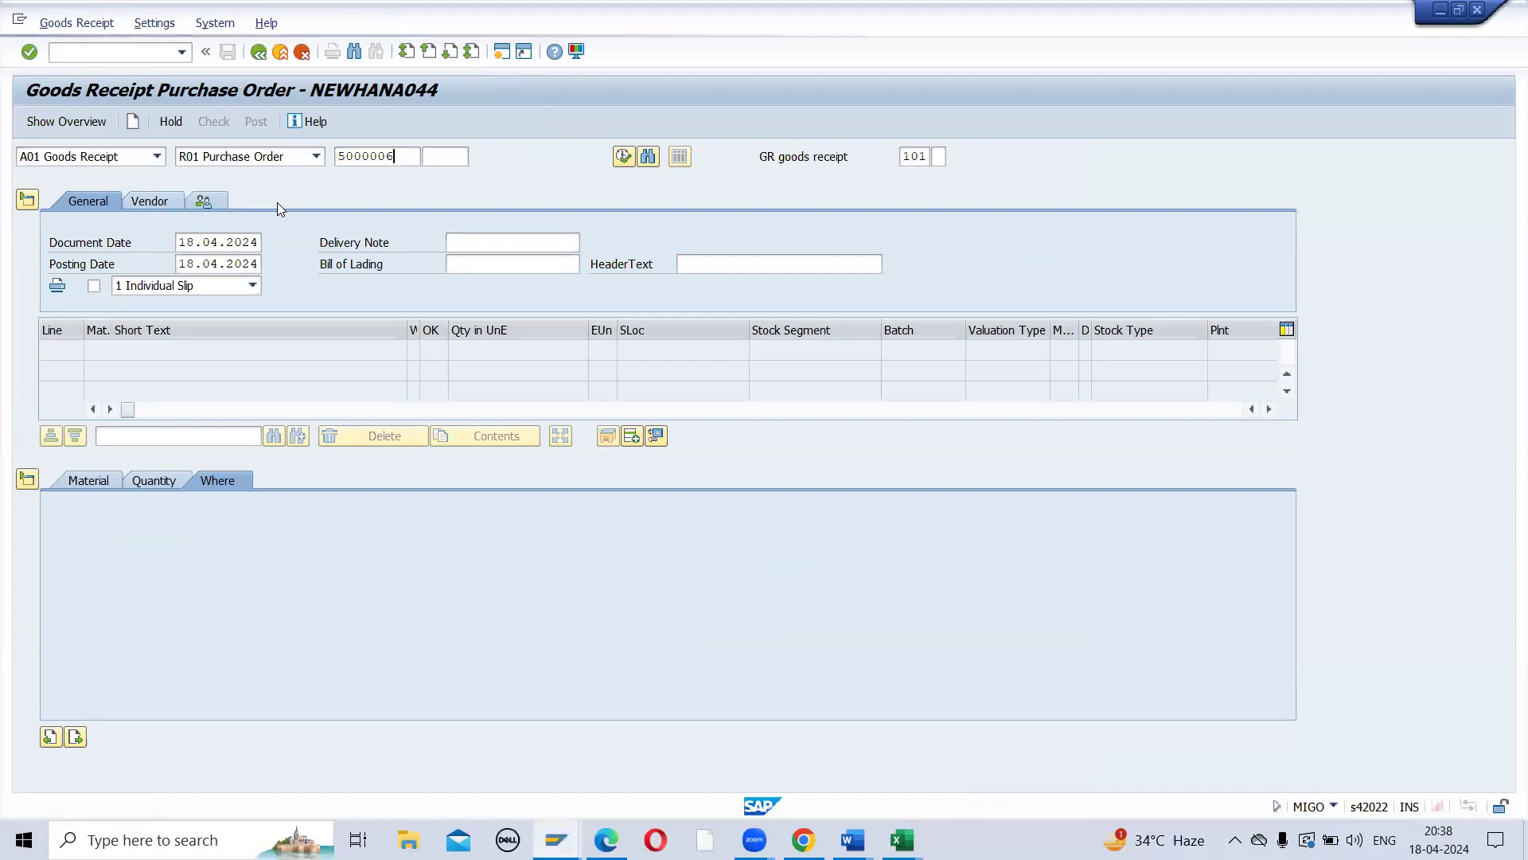
key(alt+Tab)
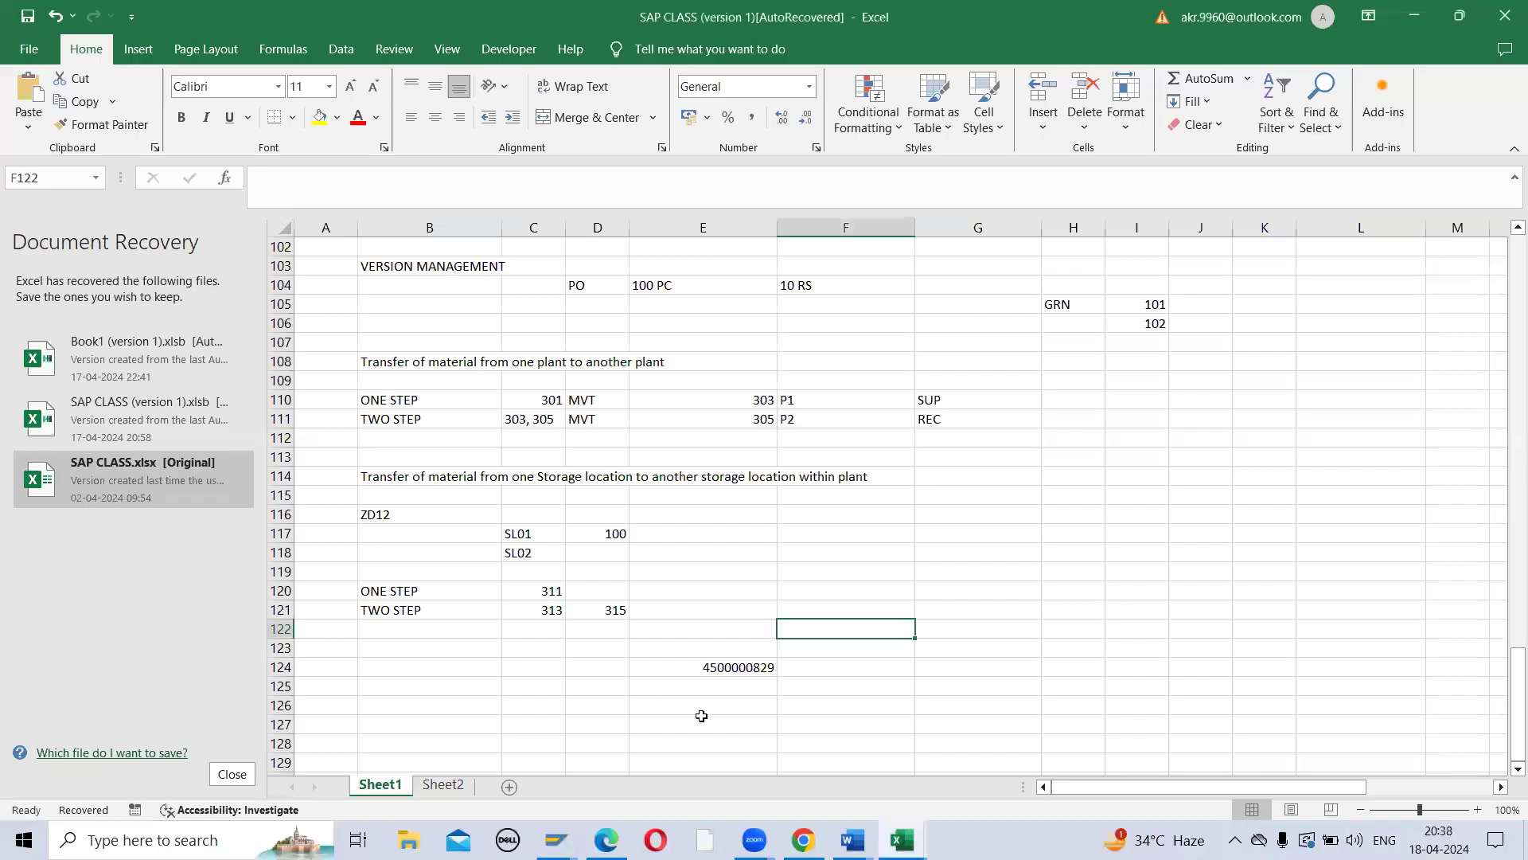
click(719, 669)
key(ctrl+c)
key(alt+Tab)
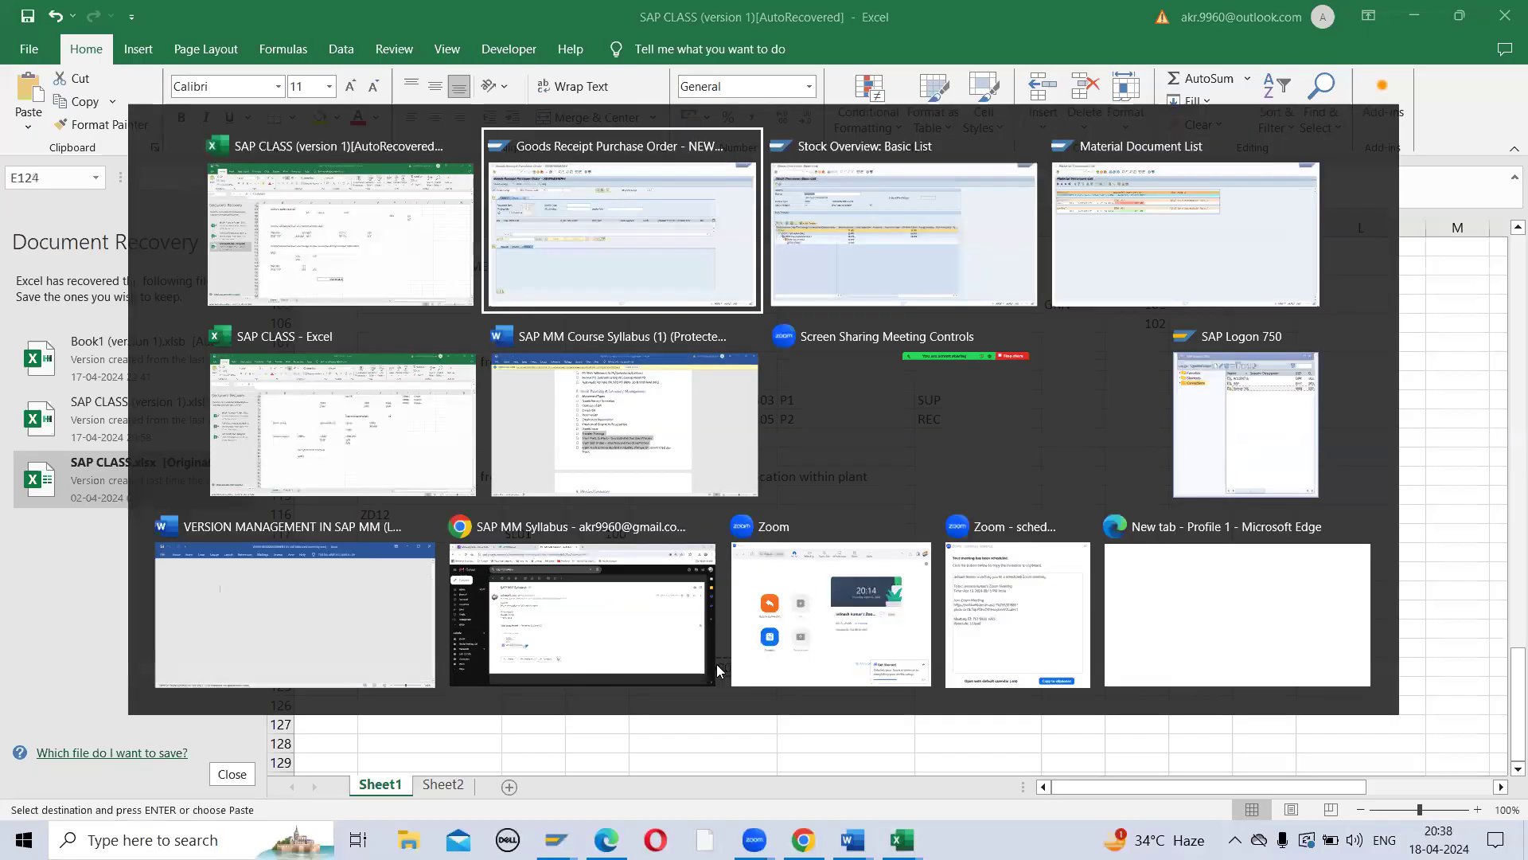
key(ctrl+v)
key(Return)
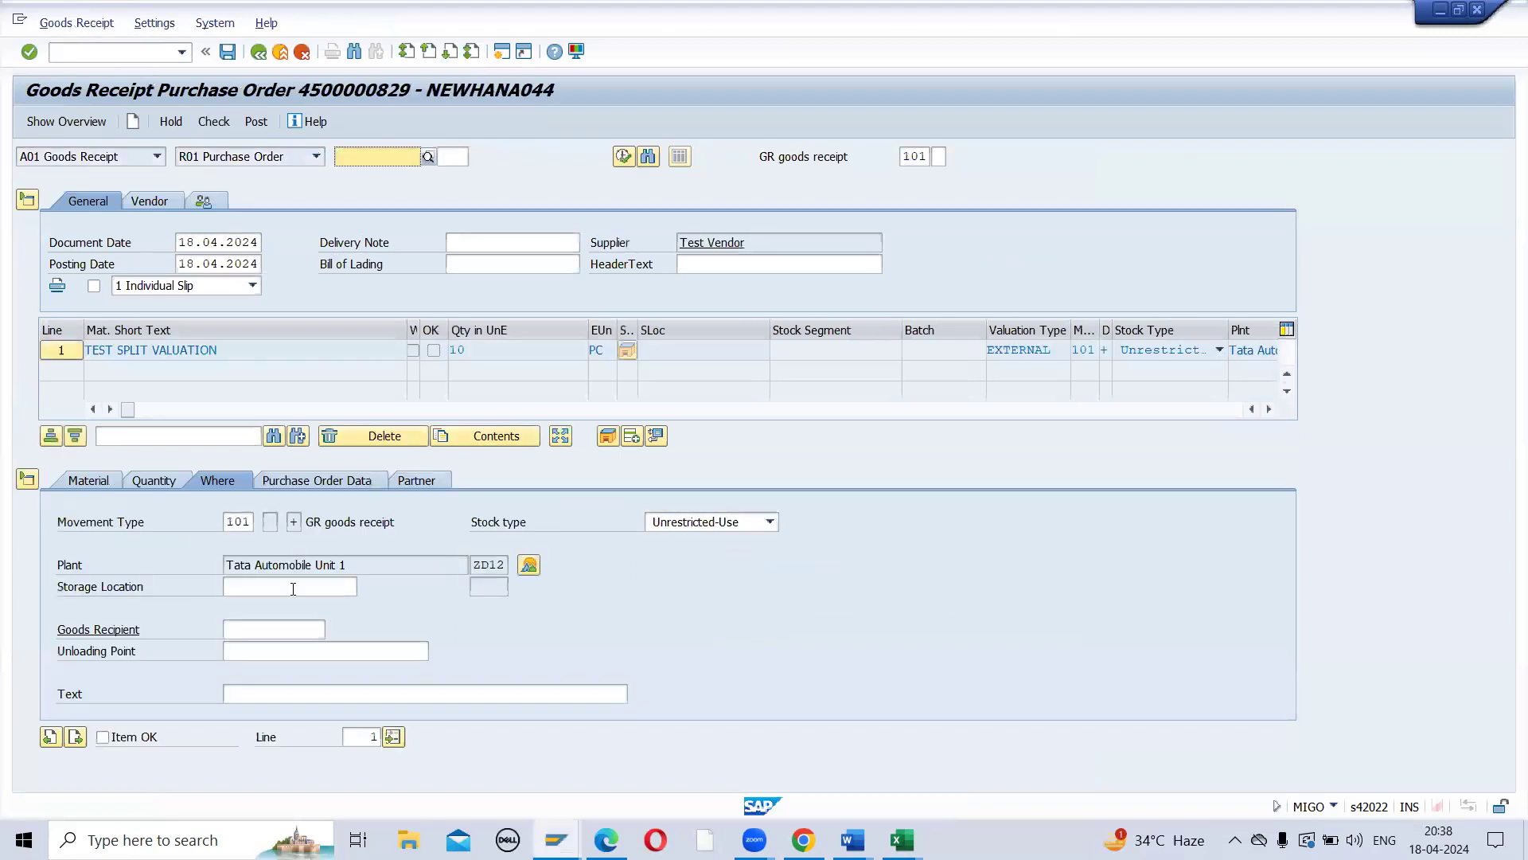
Step: Post a goods receipt of 4 PC of the item into storage location SL01, with the line marked Item OK
click(144, 620)
click(227, 585)
click(232, 600)
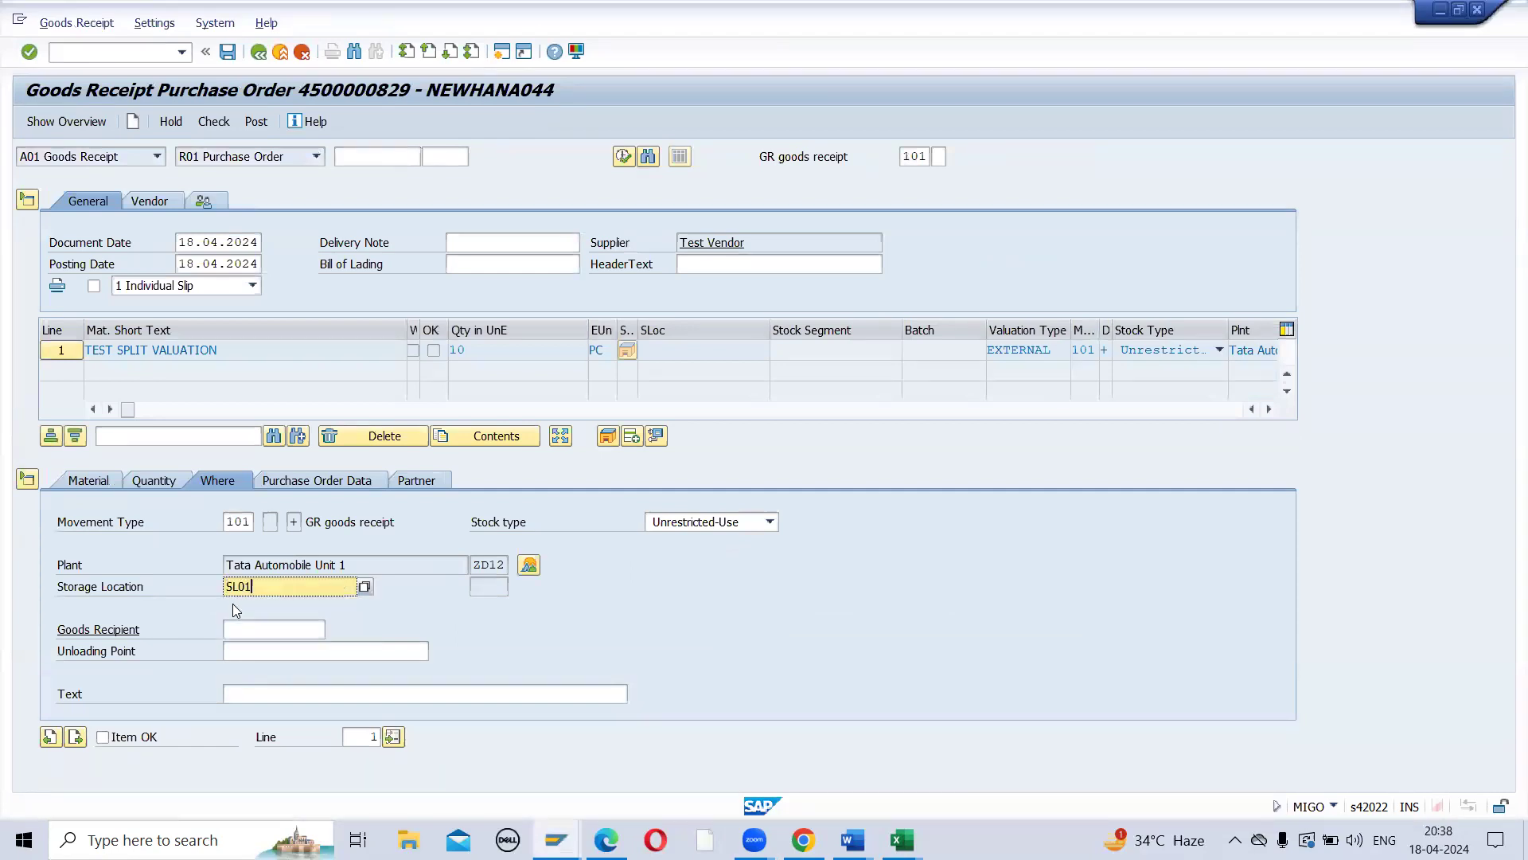
click(158, 481)
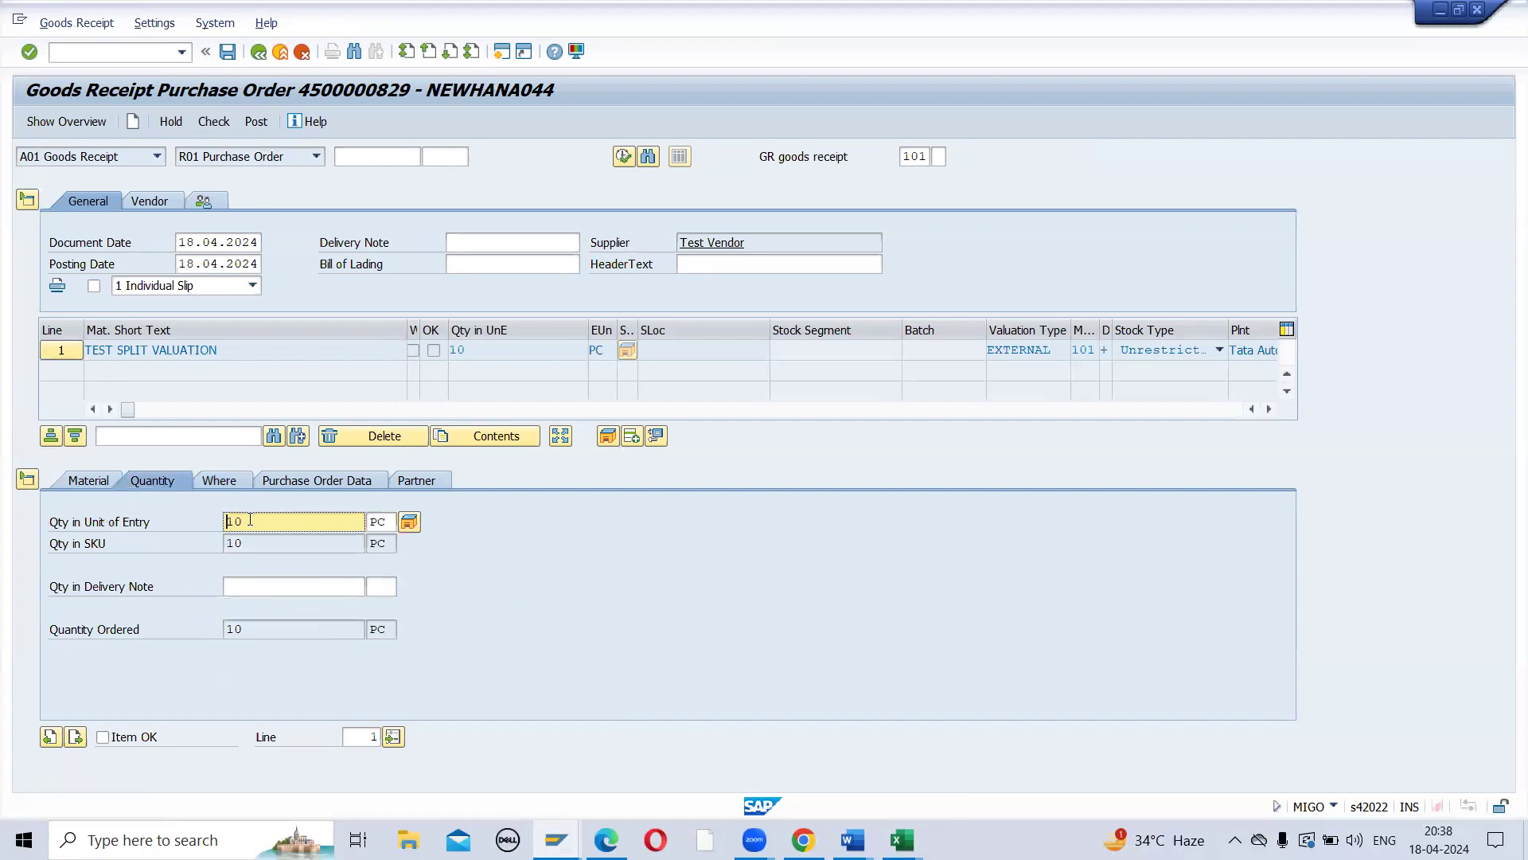
key(shift+End)
text(4)
key(Return)
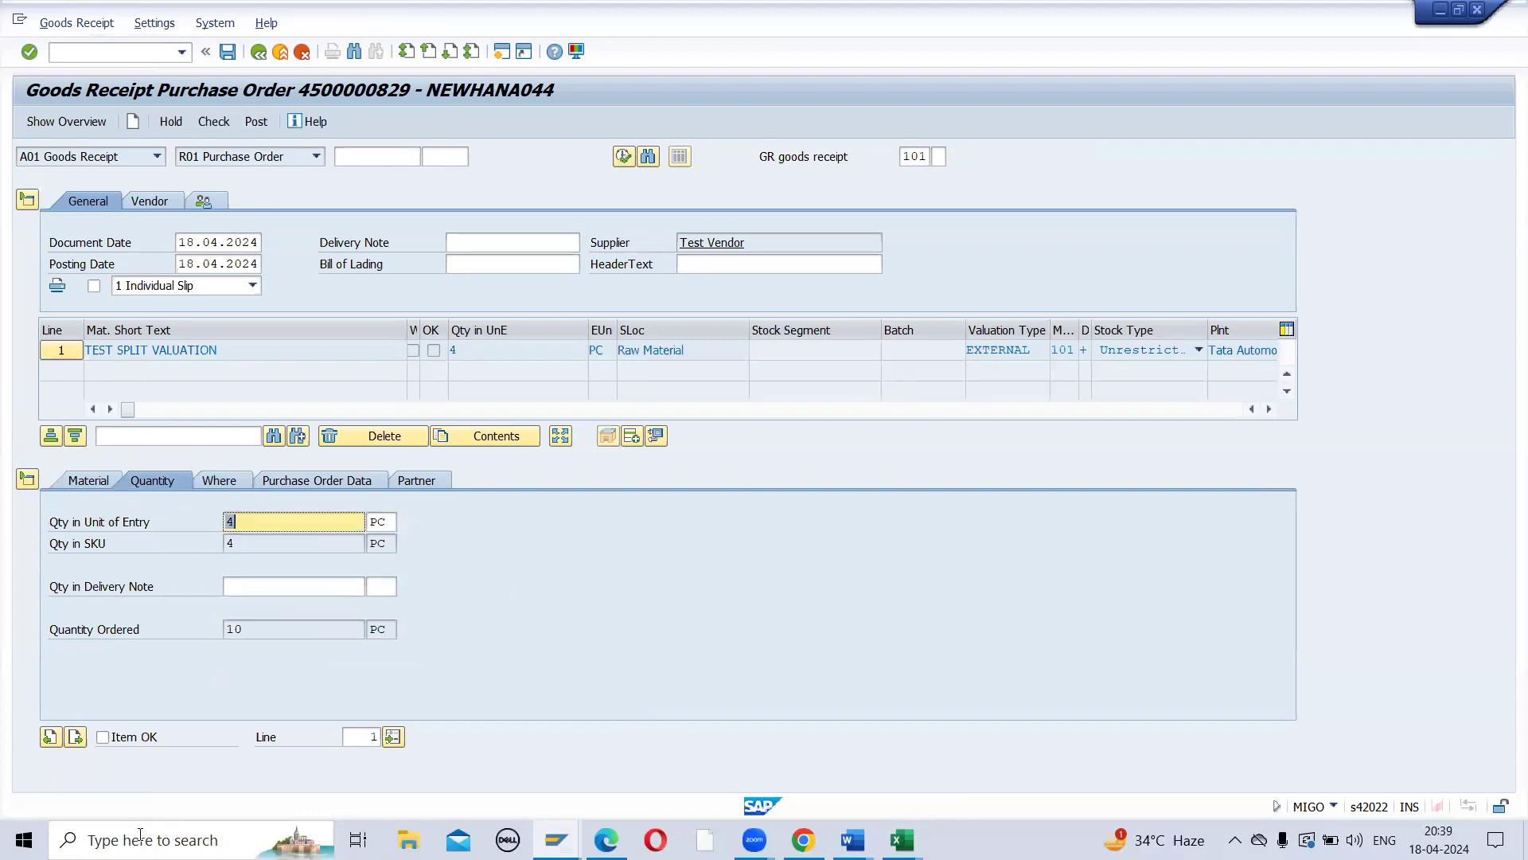
click(103, 738)
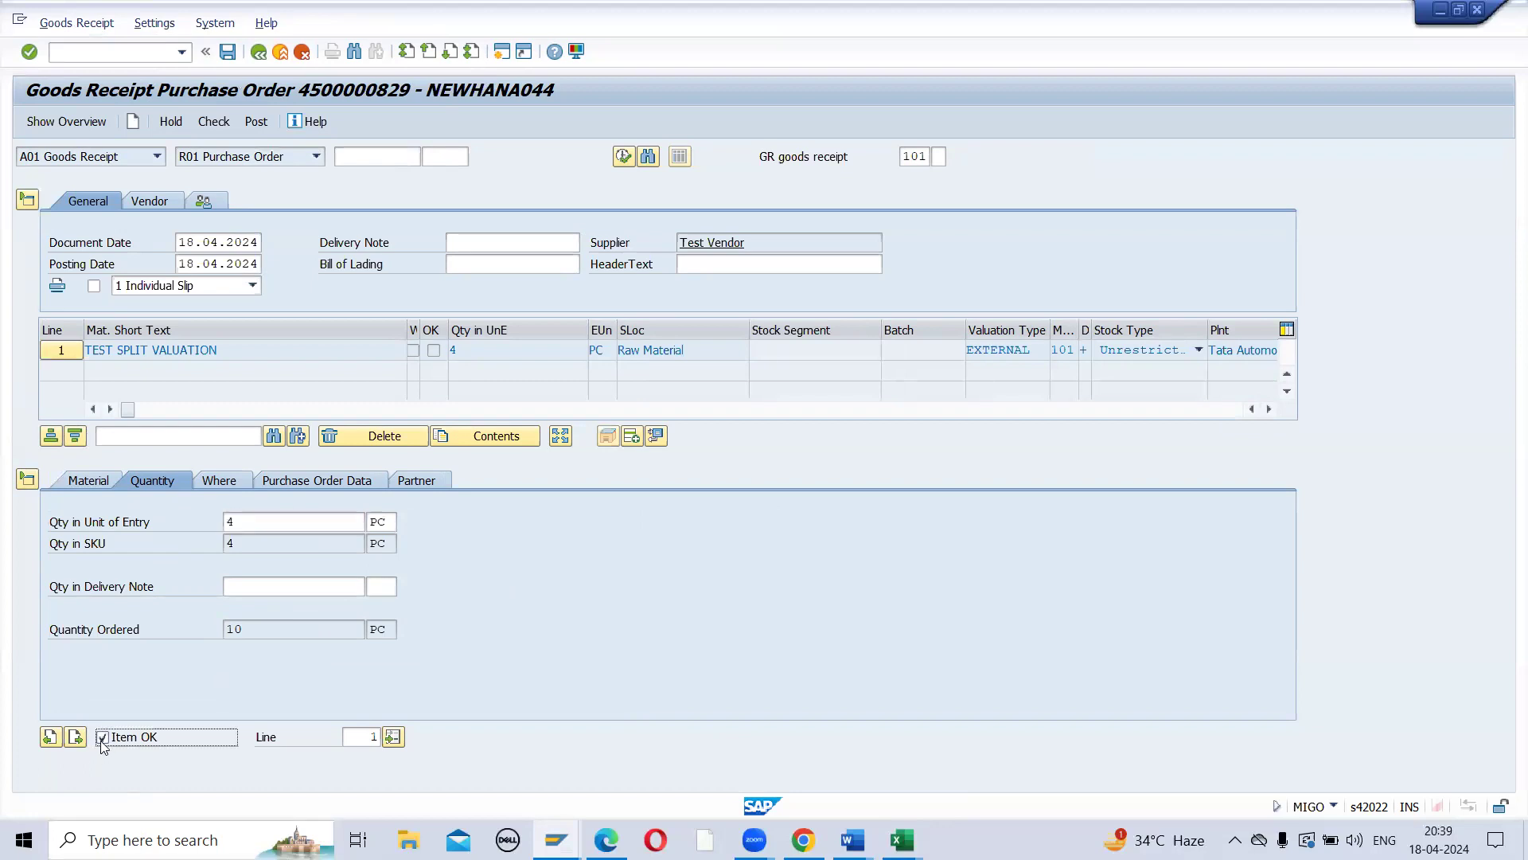
click(248, 125)
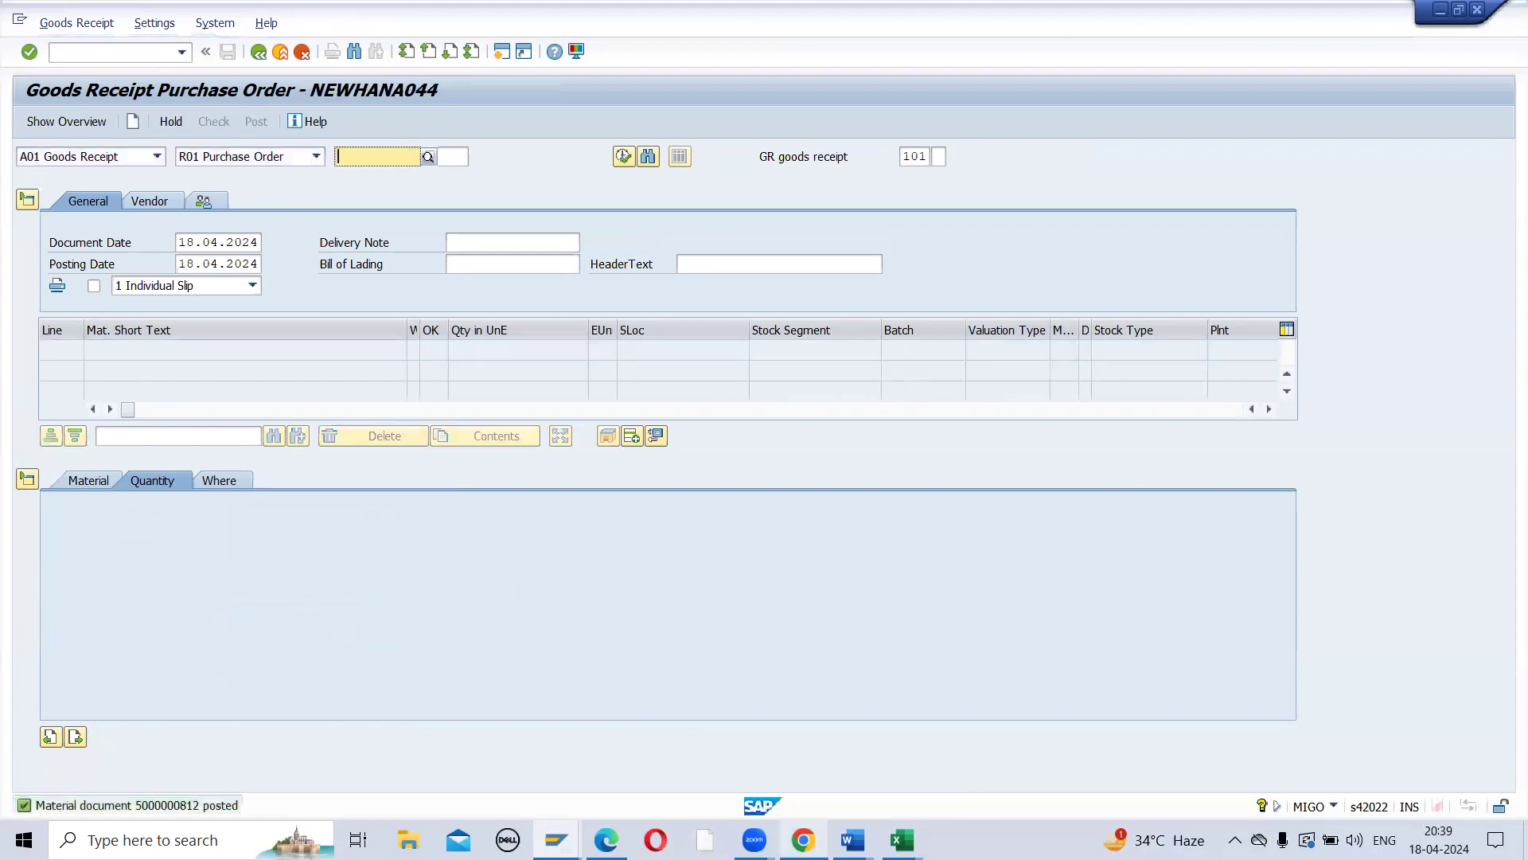
Step: Refresh the stock overview of material 5000006 to check its unrestricted and on-order stock
mouse_move(557, 840)
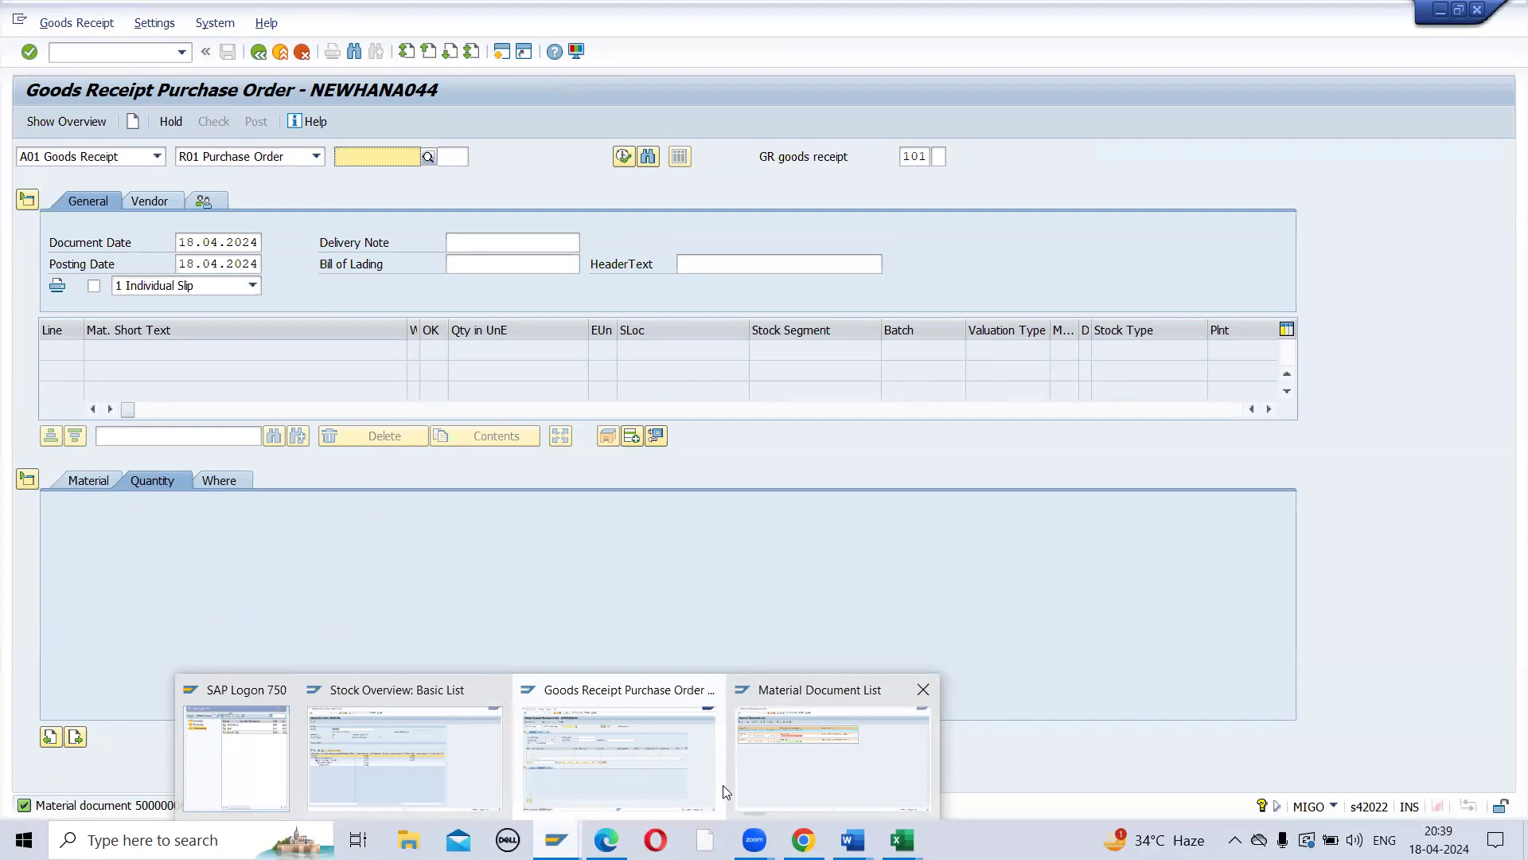
click(380, 747)
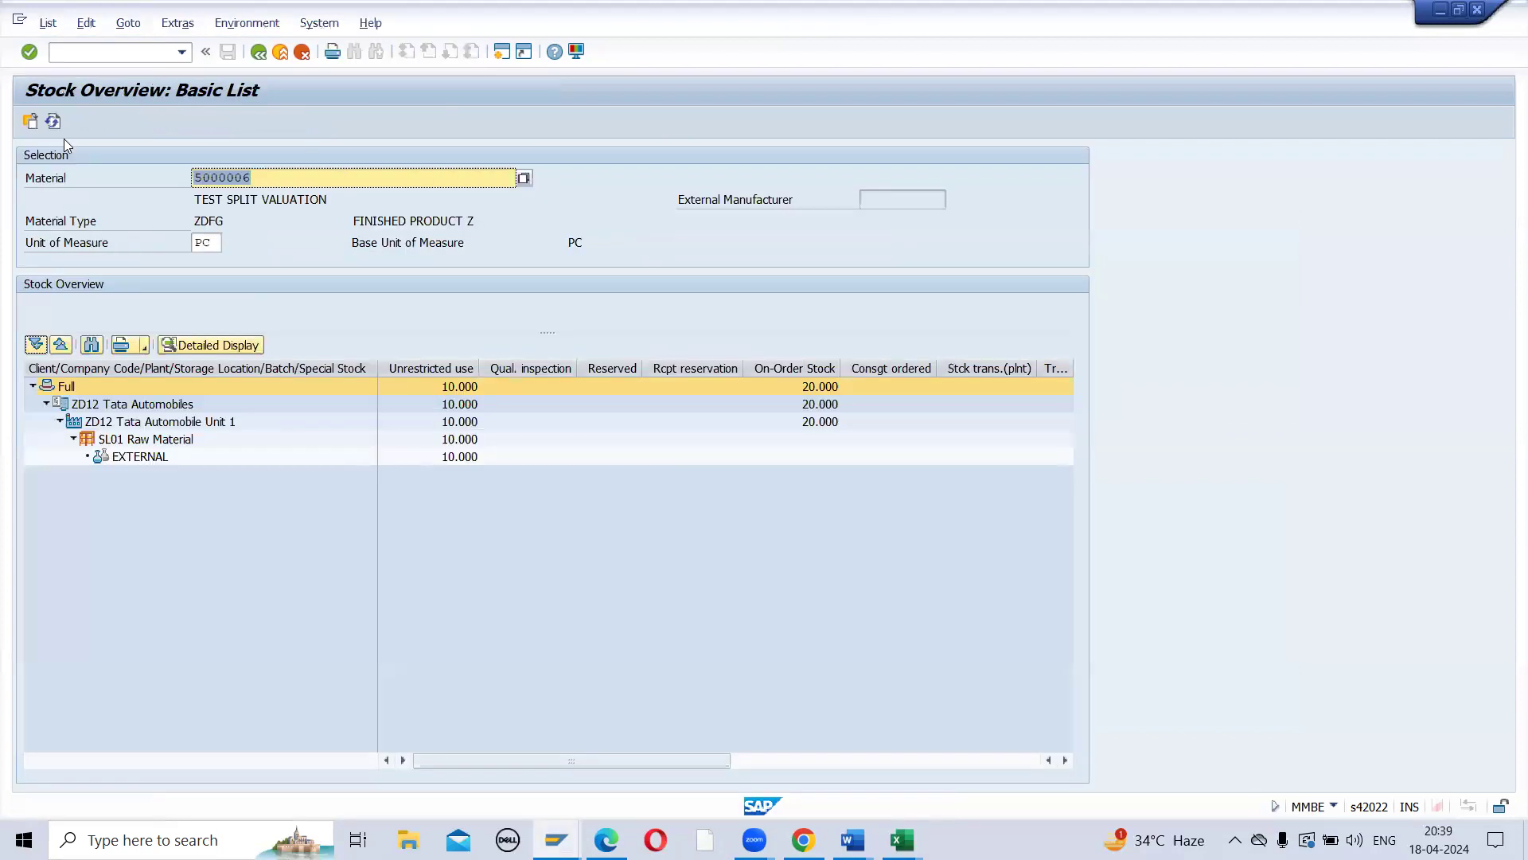
click(53, 122)
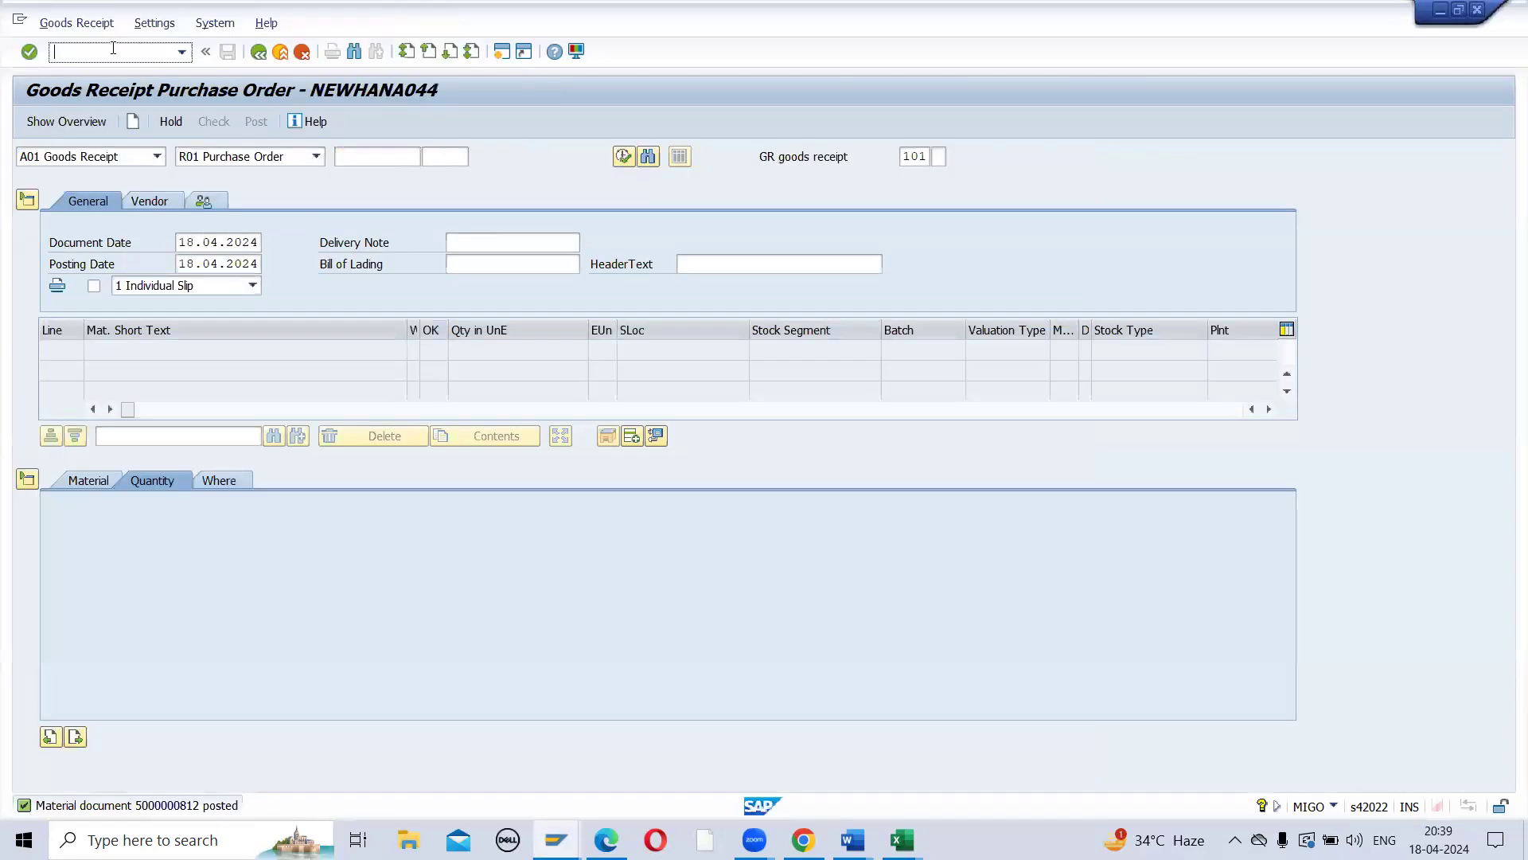
Step: Open the purchase order in transaction ME23N and examine its item's purchase order history and the header's delivery status
text(/nme23n)
key(Return)
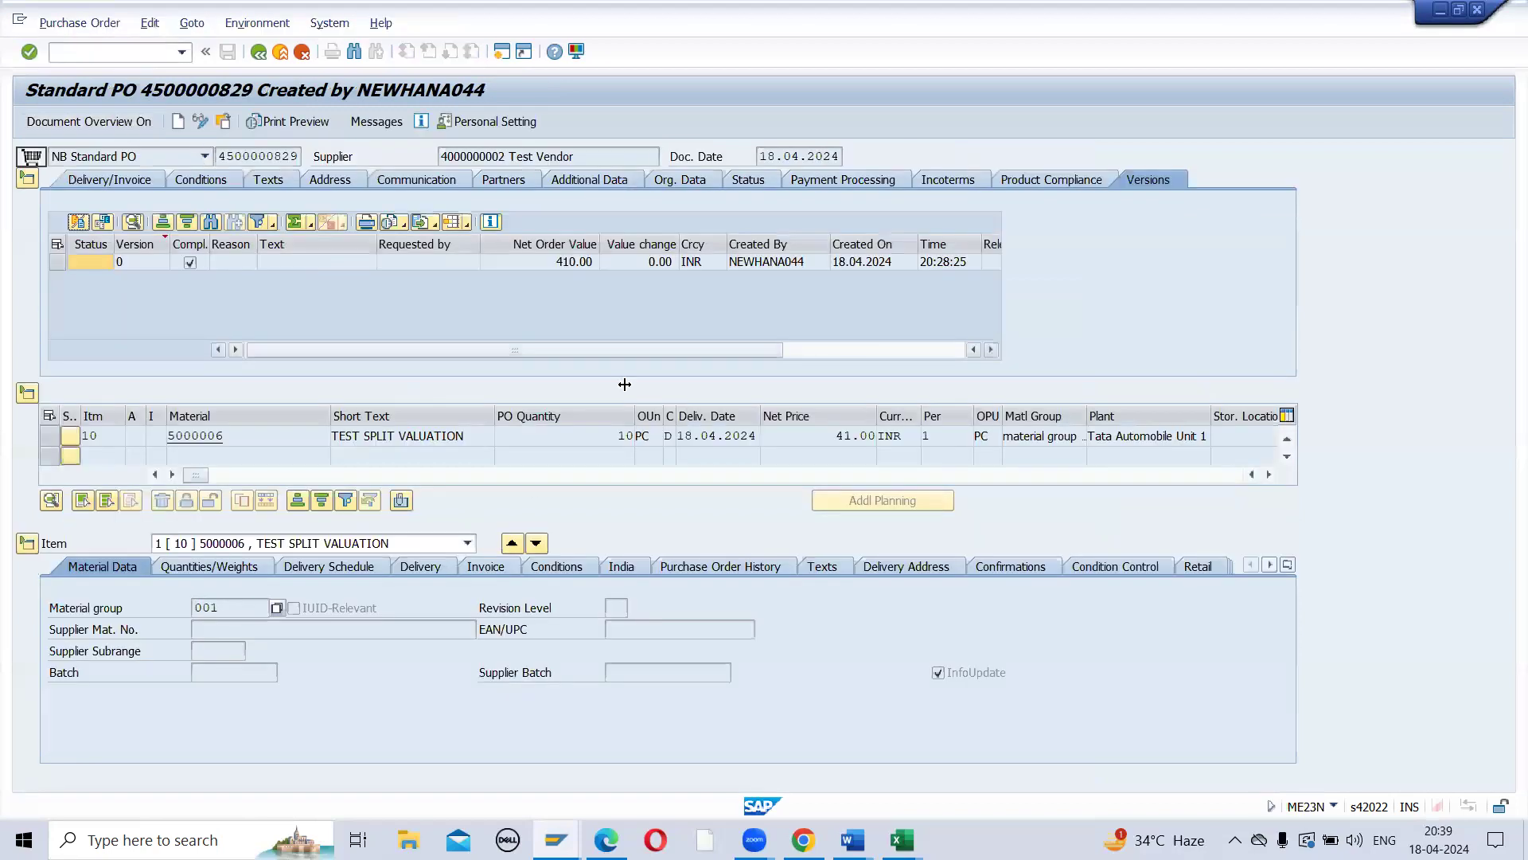
click(726, 568)
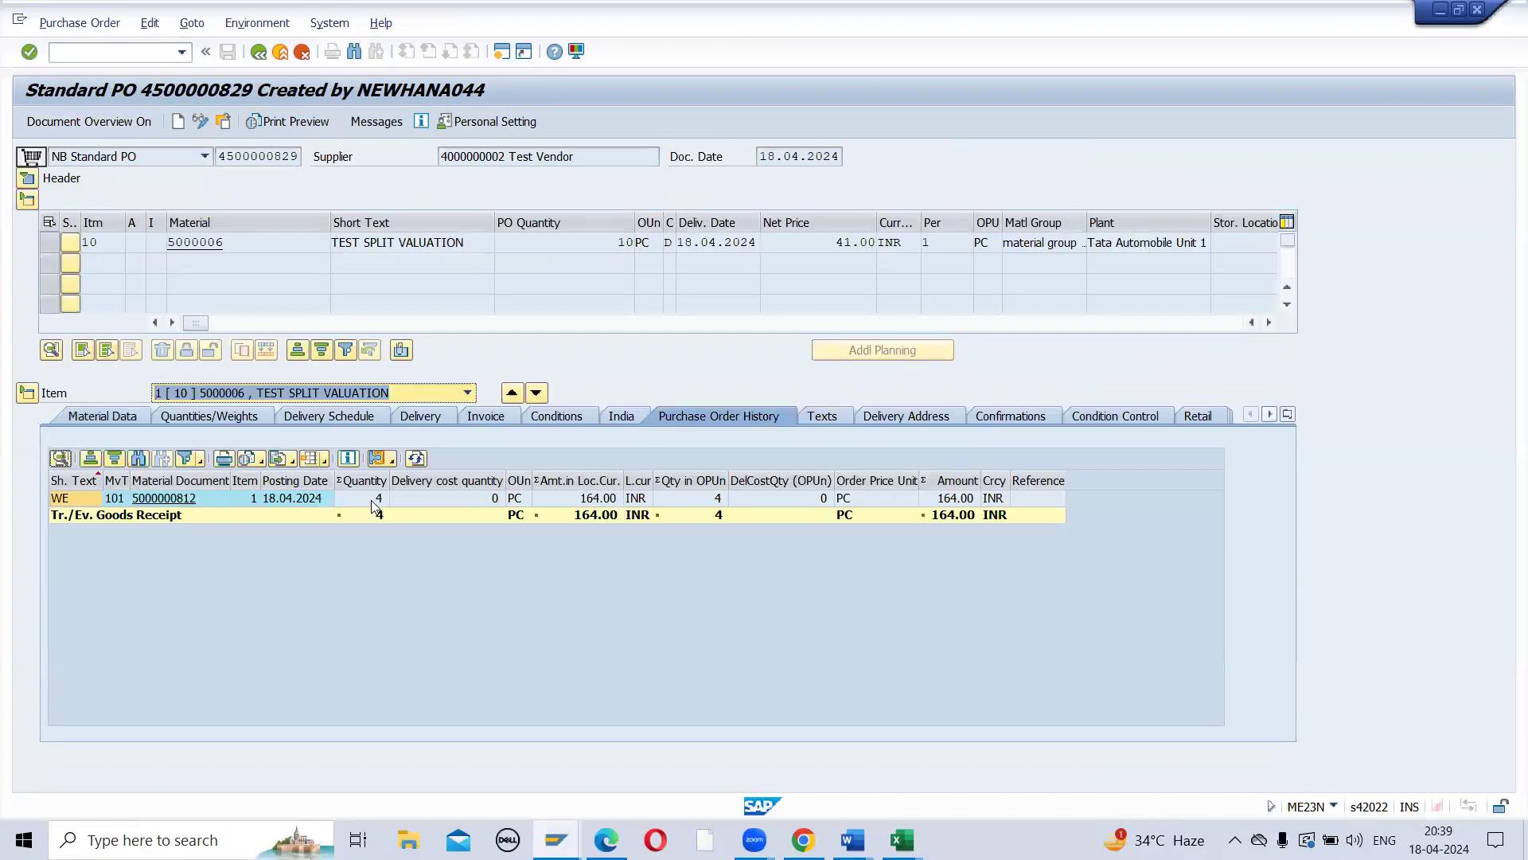
click(28, 181)
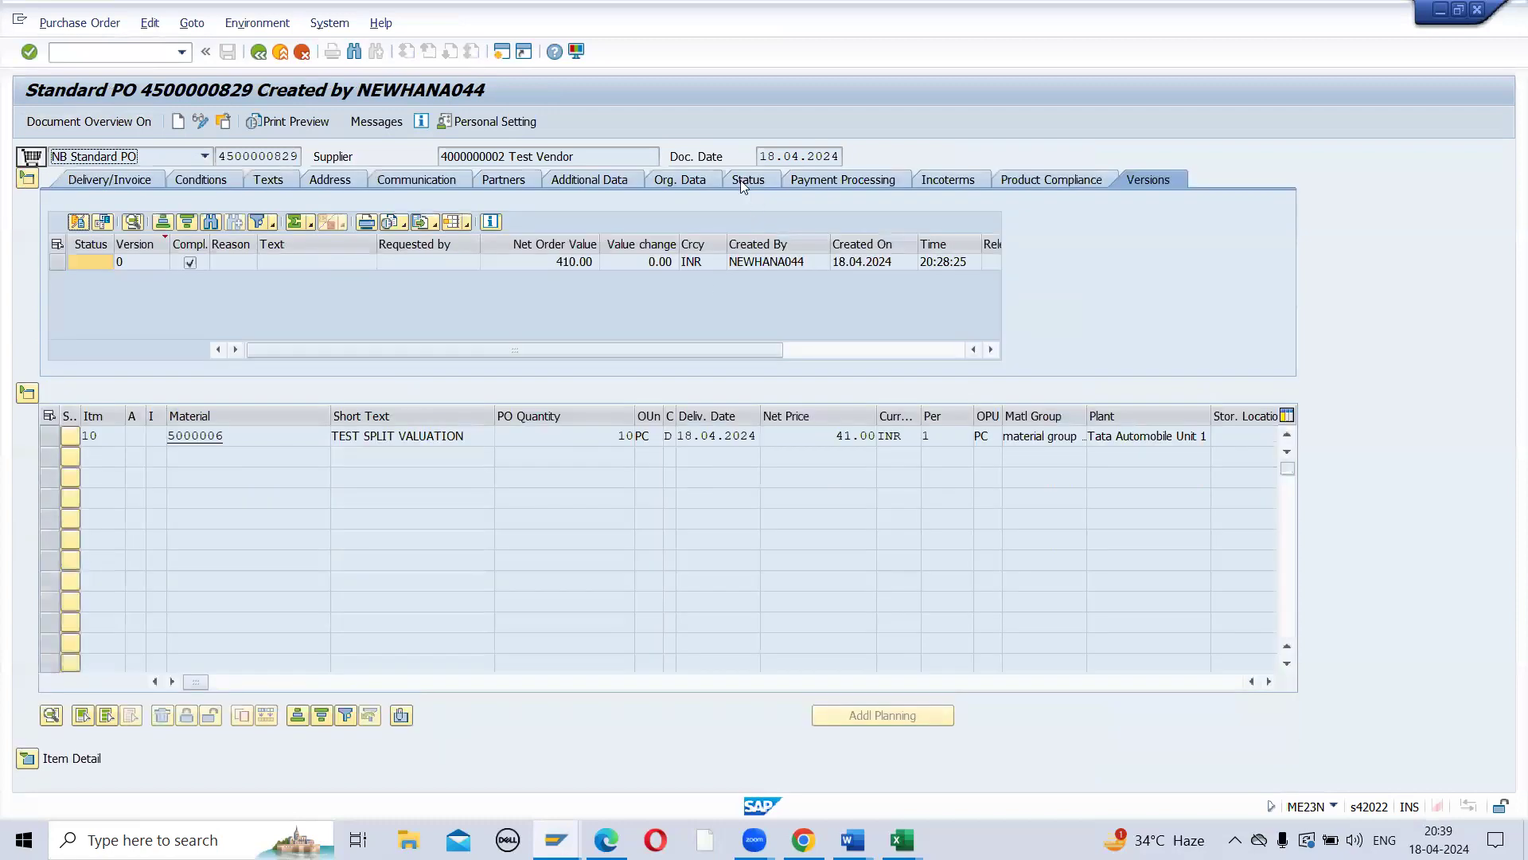
click(742, 181)
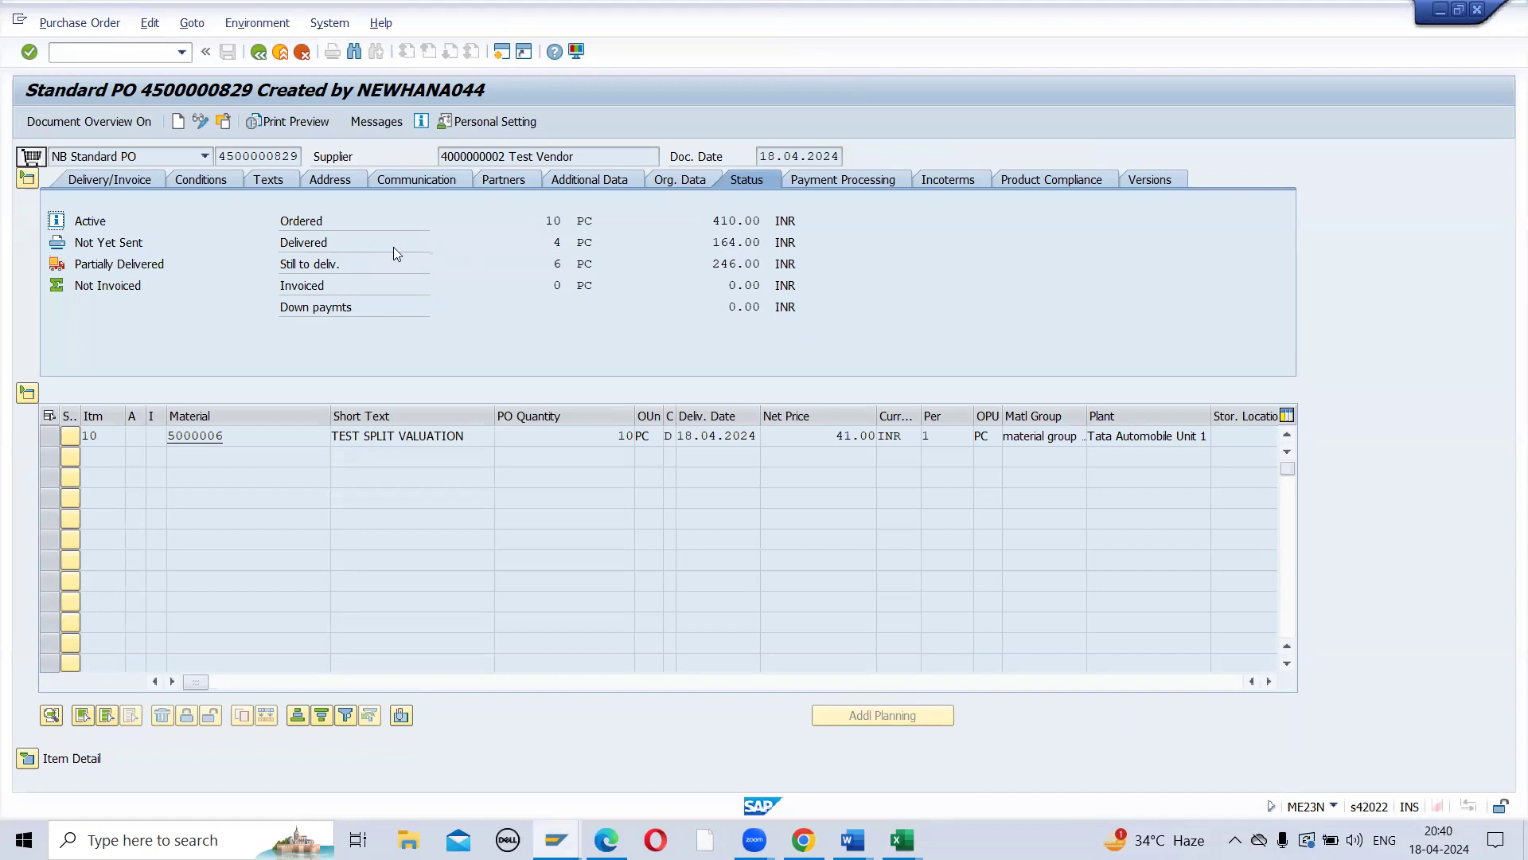
mouse_move(541, 248)
Step: List the purchasing documents for material 5000006 in plant ZD12 with ME2M in a new session and check the quantities still to be delivered
click(78, 55)
text(/ome2m)
key(Return)
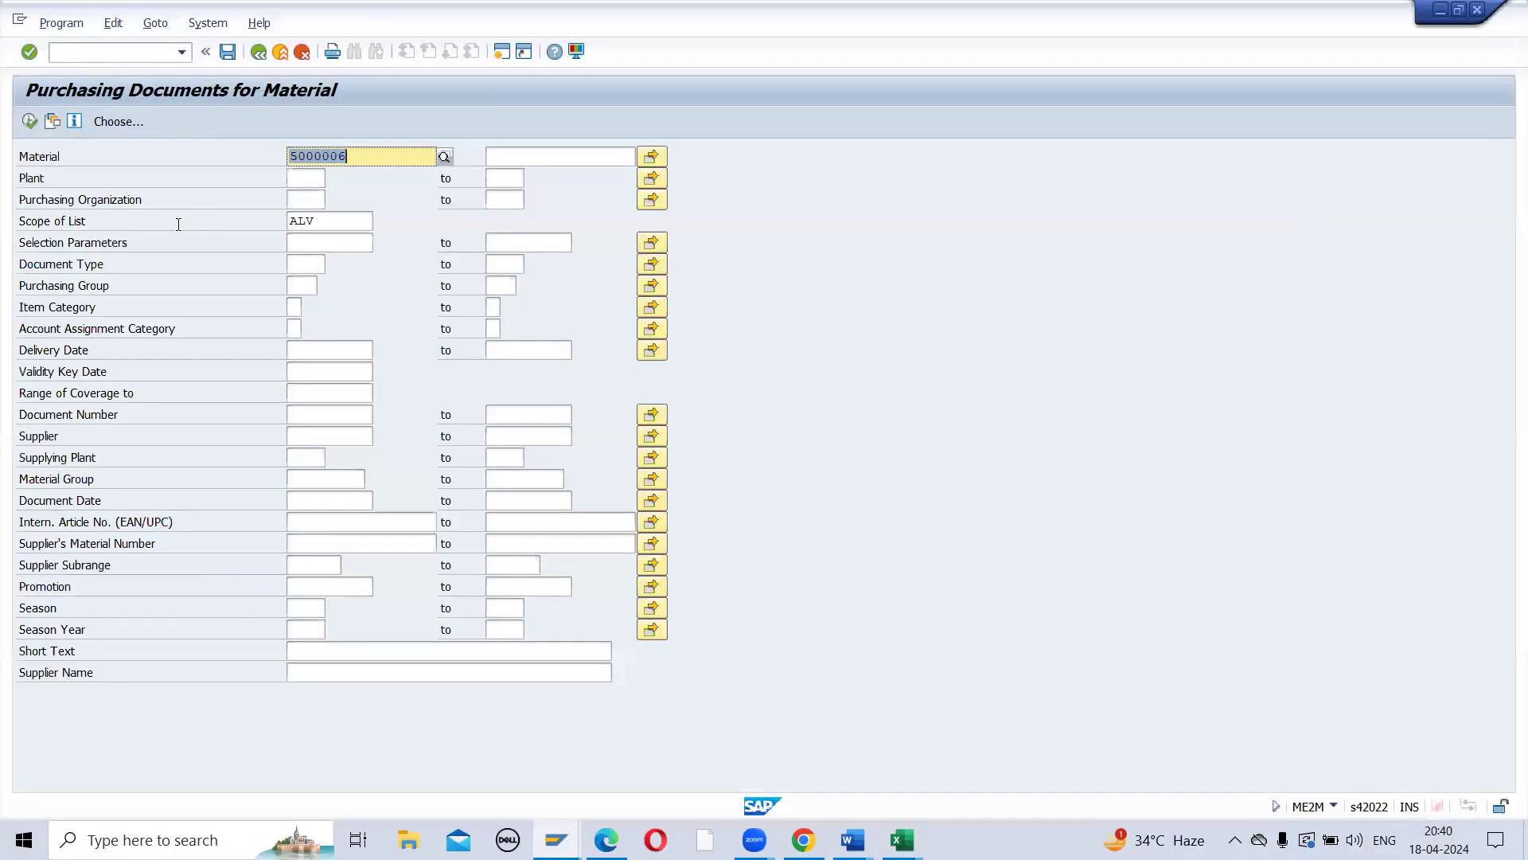
click(299, 177)
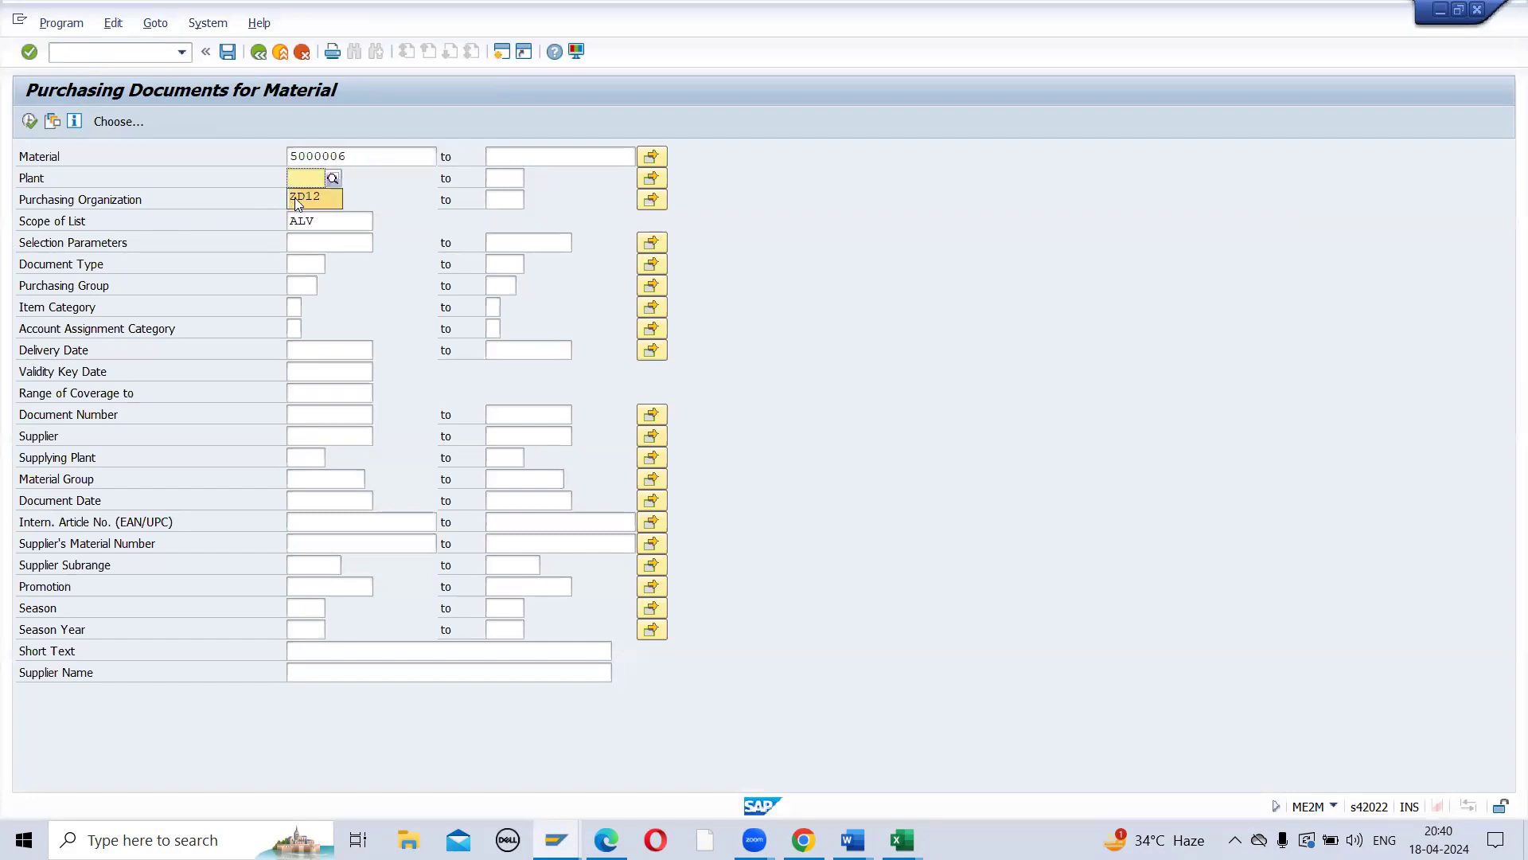
text(ZD12)
click(29, 121)
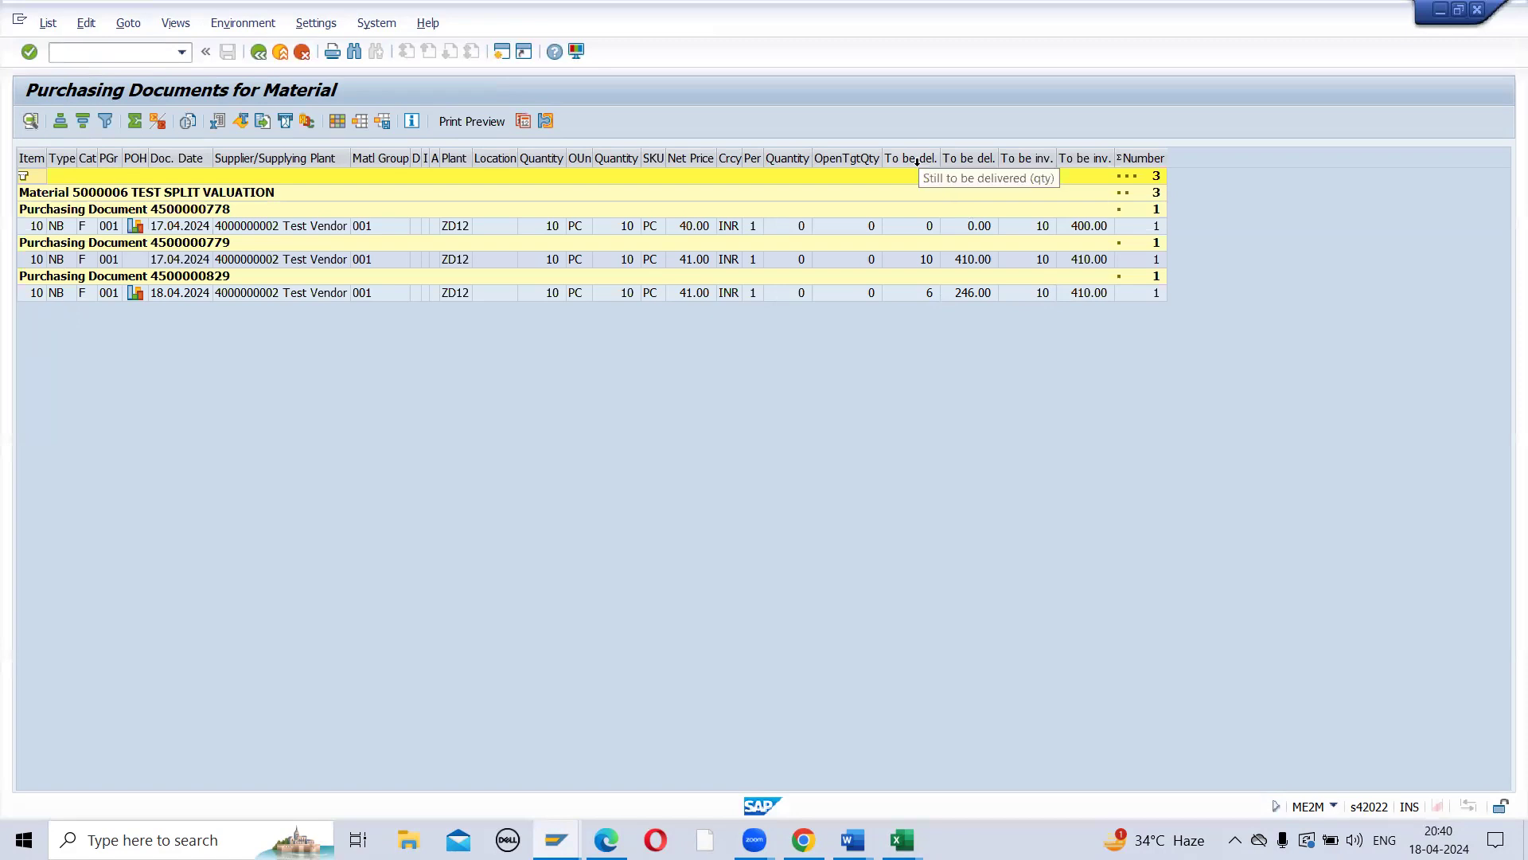
double_click(912, 289)
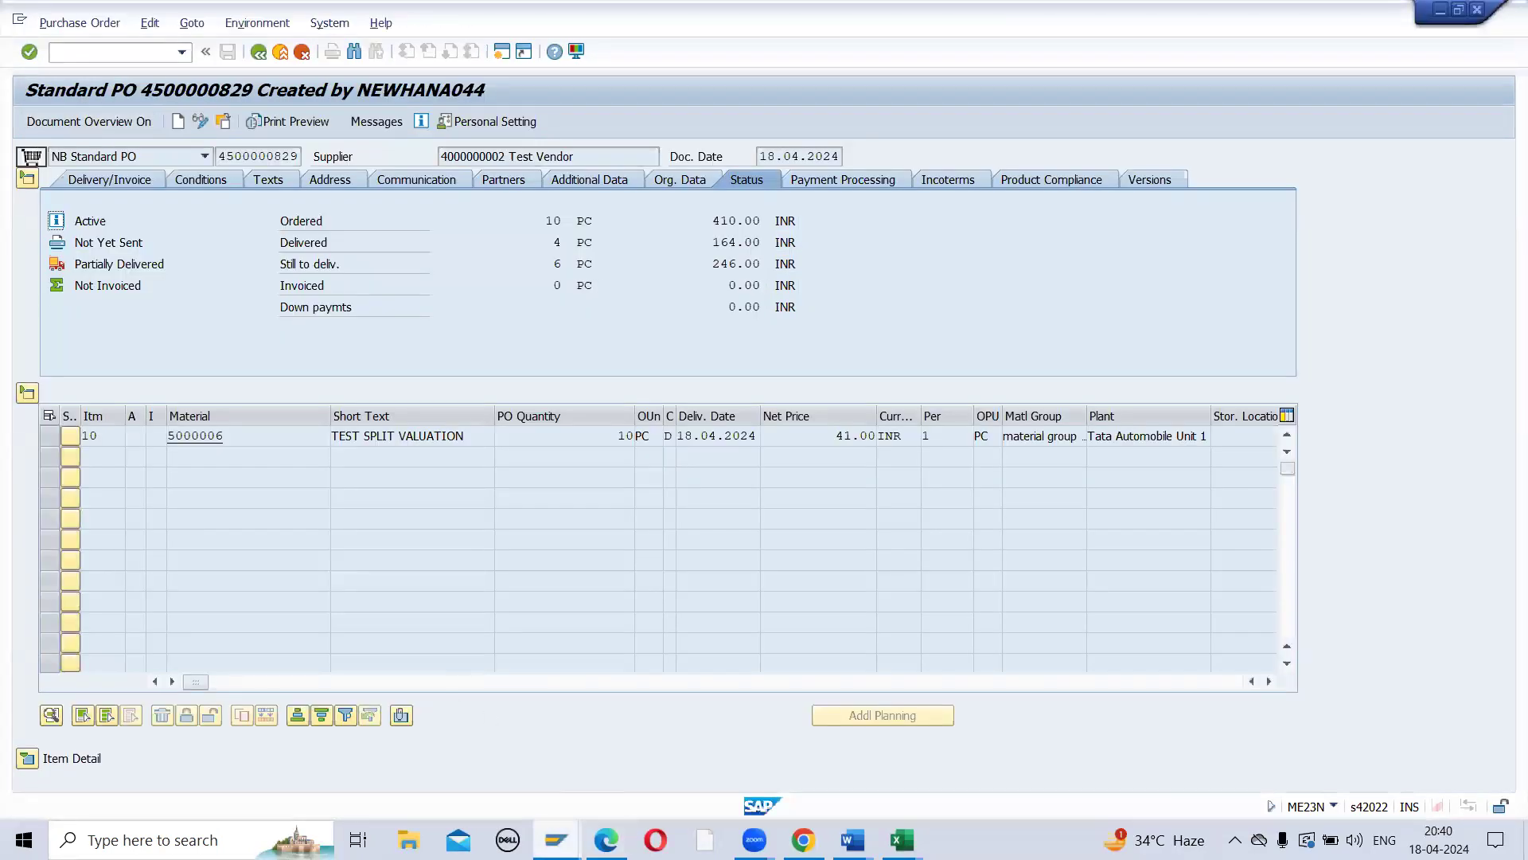
Step: Start MIGO in the Material Document List session and load the goods receipt's 2024 material document for A03 Cancellation
mouse_move(557, 840)
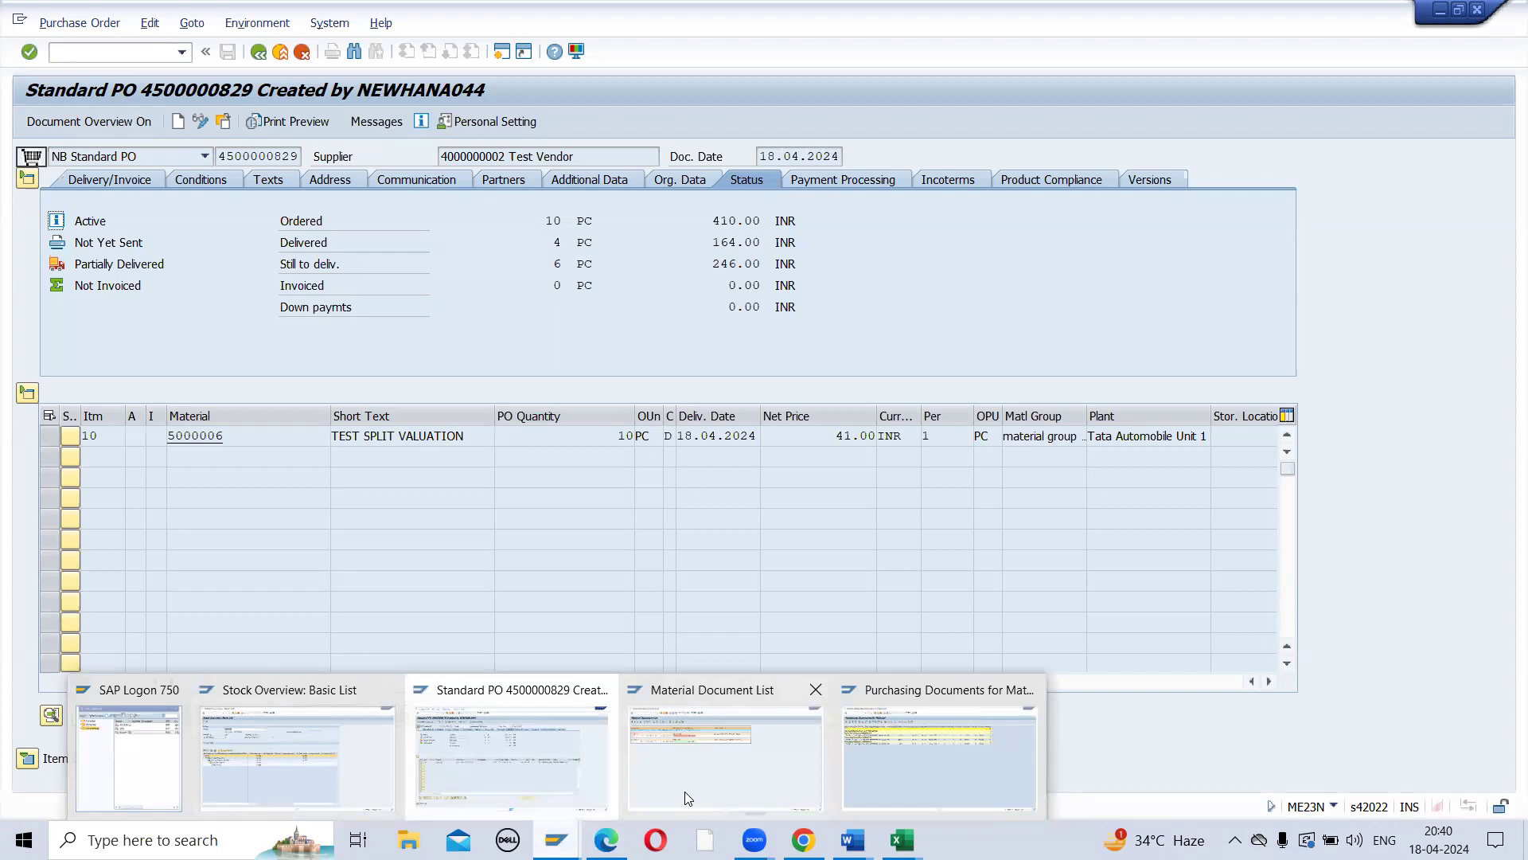
click(688, 767)
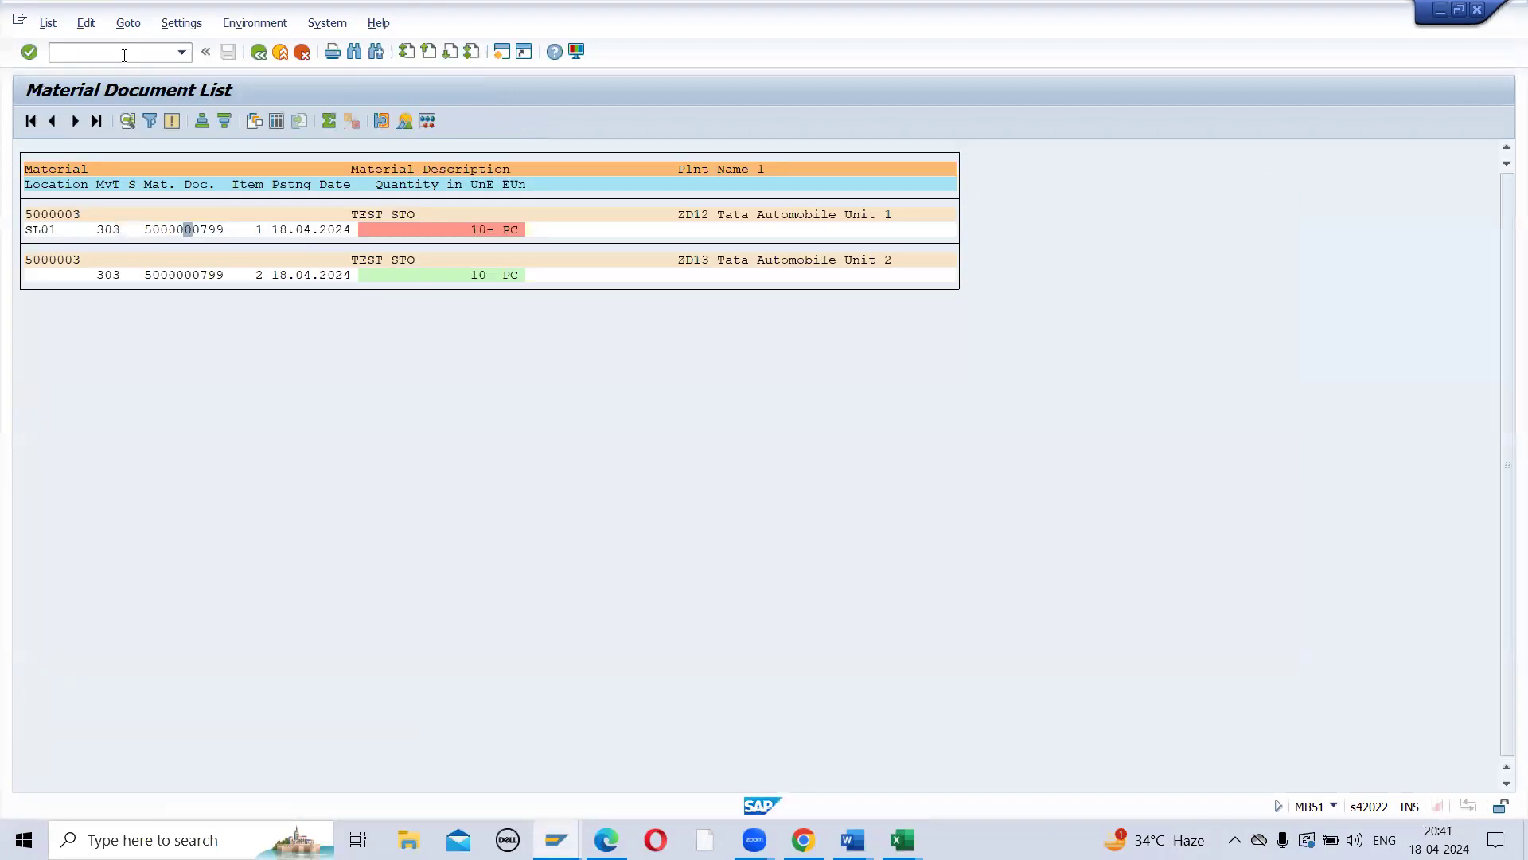
click(126, 56)
text(/nmigo)
key(Return)
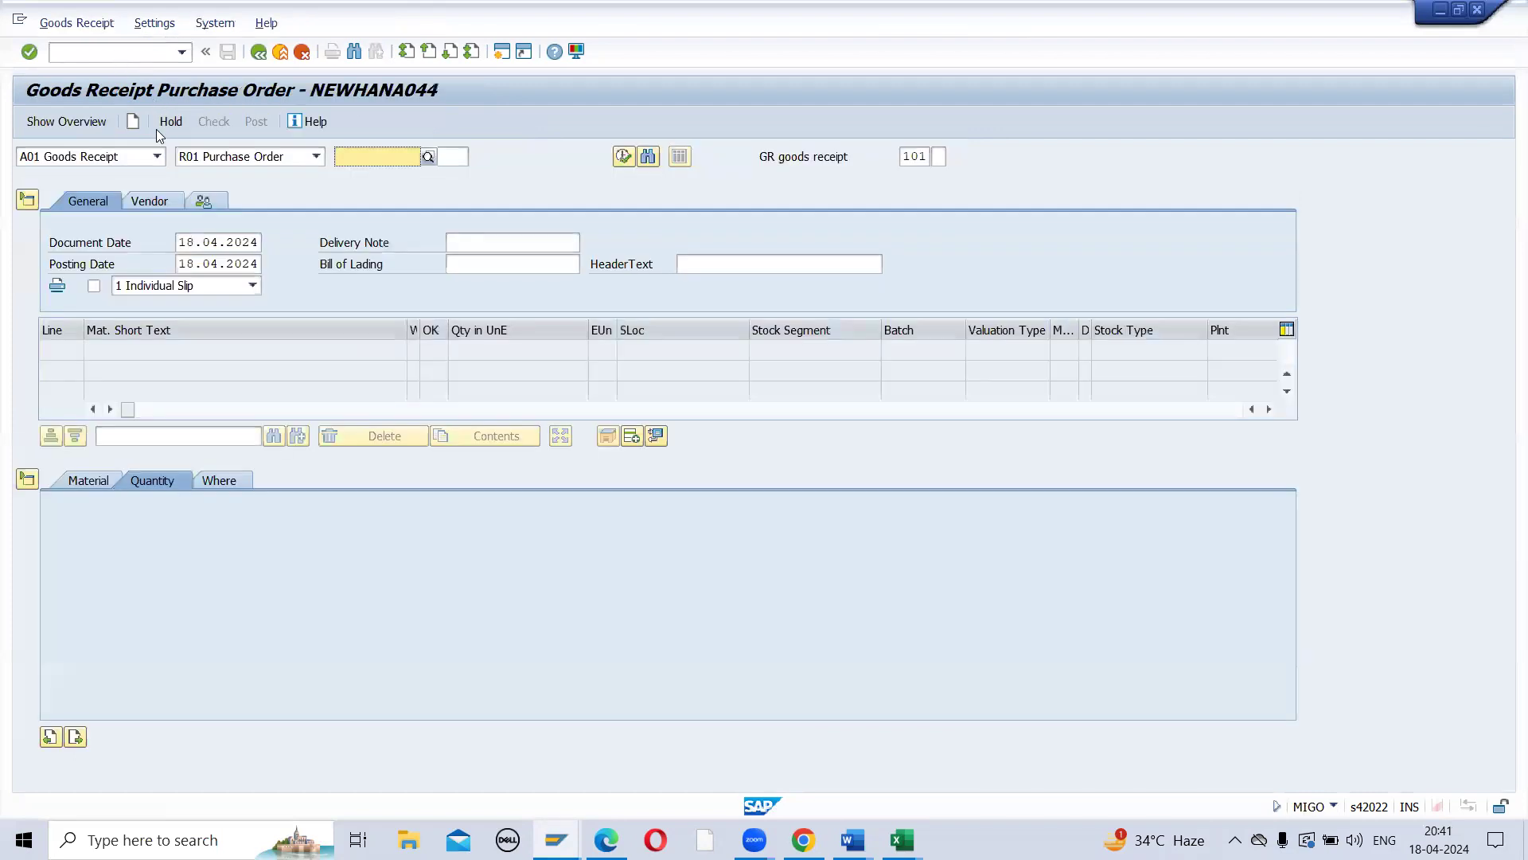
click(156, 159)
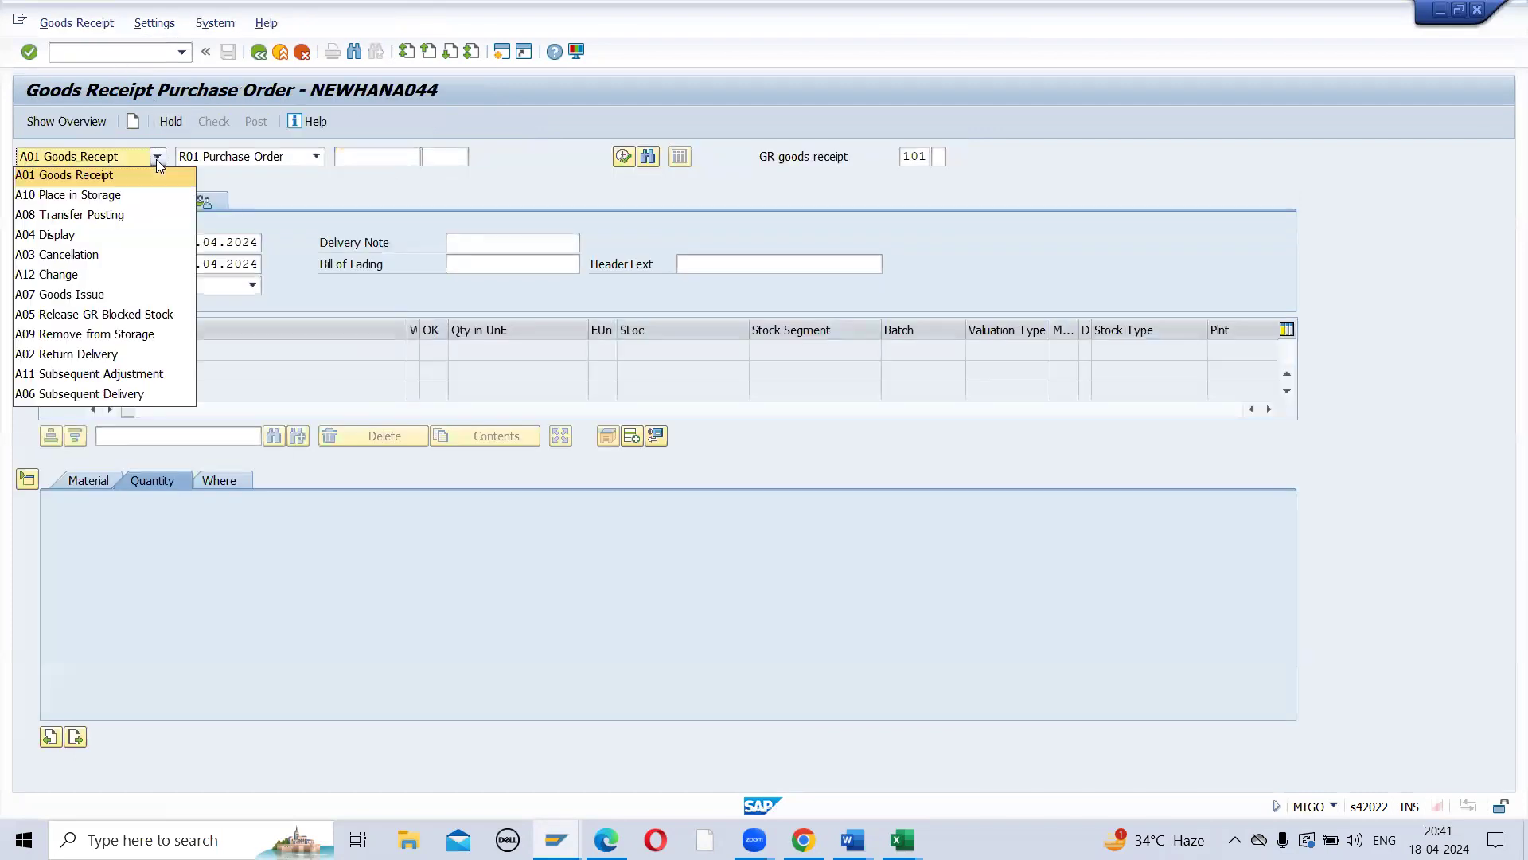
click(55, 254)
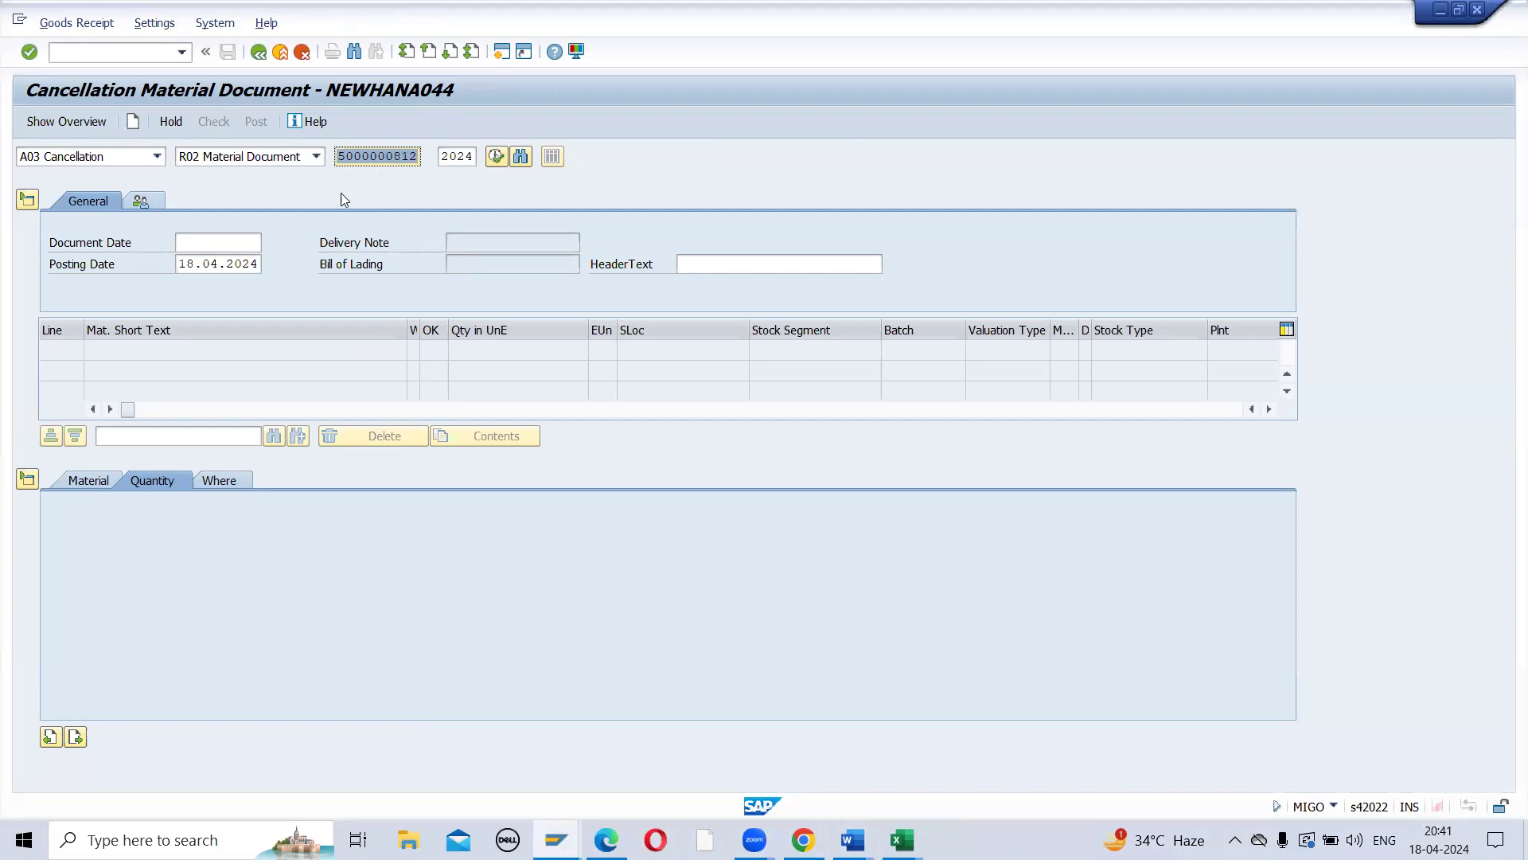
key(Return)
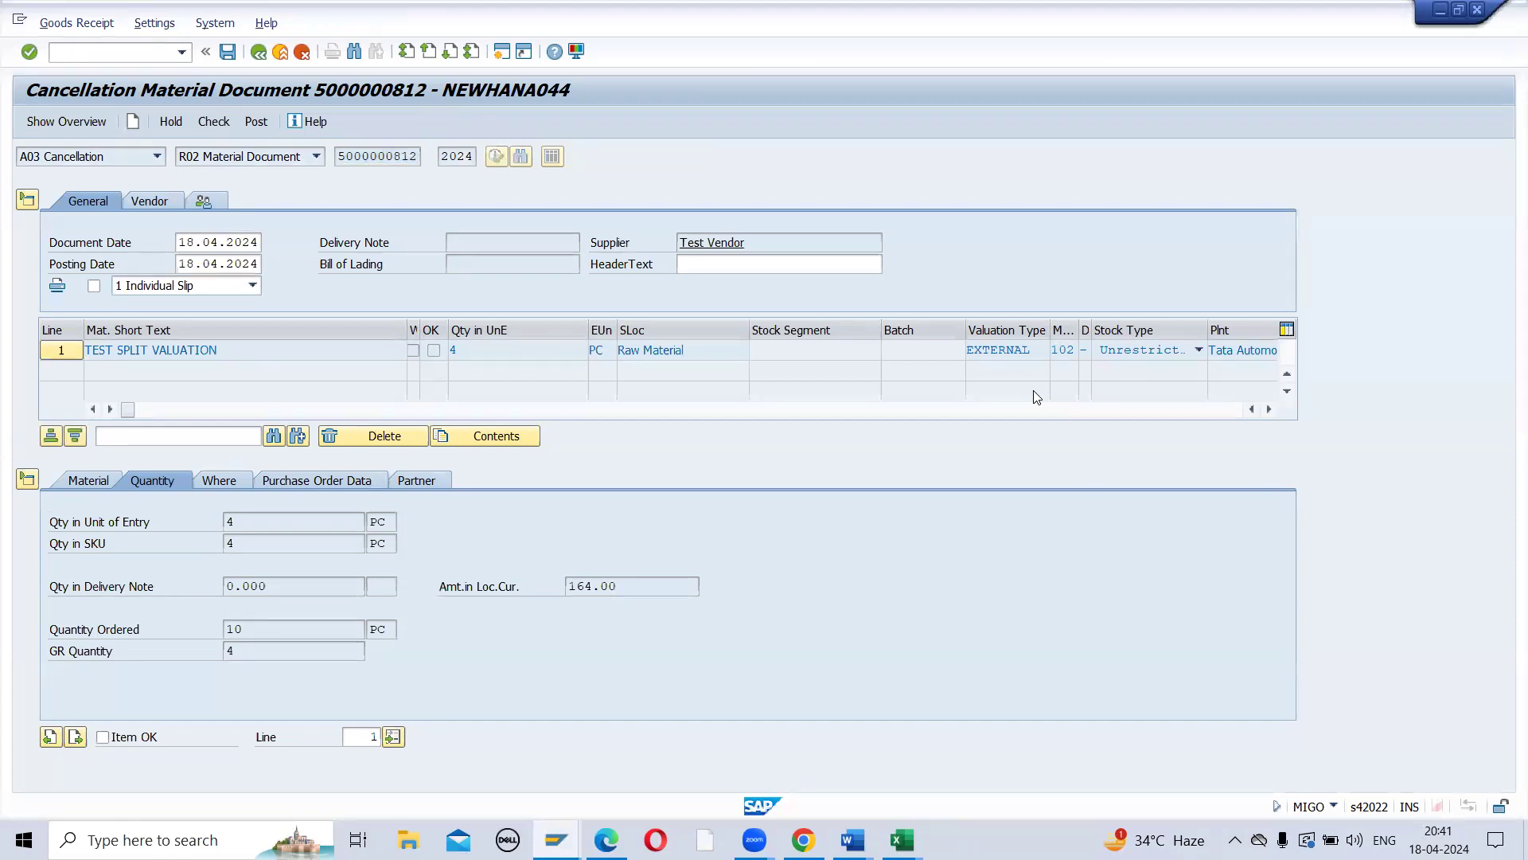
Step: Examine the cancellation item's movement type, quantity, local currency amount, material, purchase order data, partner, plant and storage location
click(1084, 351)
click(1083, 351)
drag(264, 523, 204, 549)
click(260, 525)
click(82, 481)
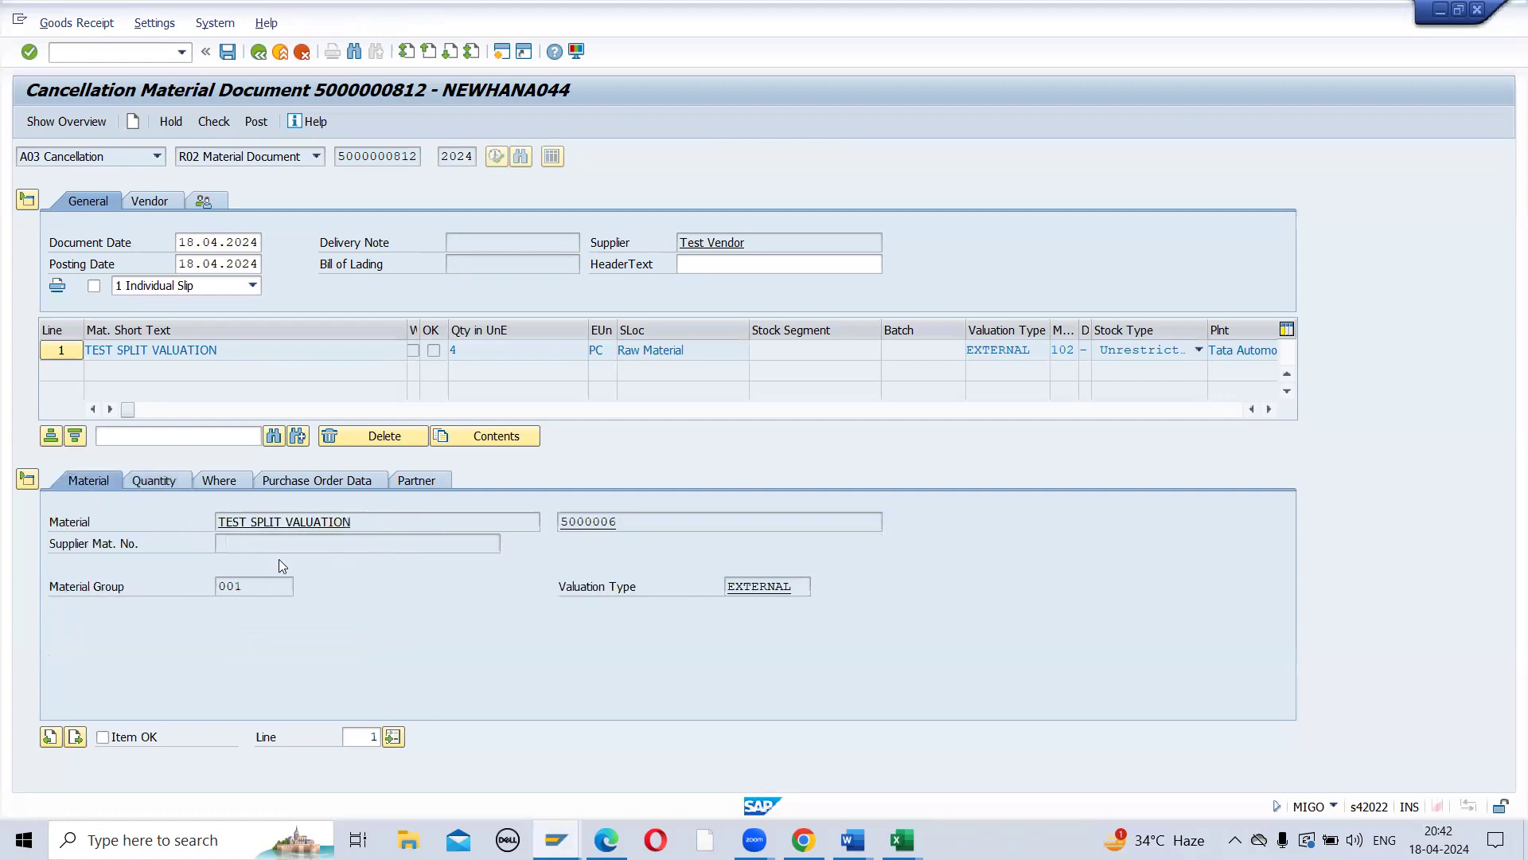
click(170, 480)
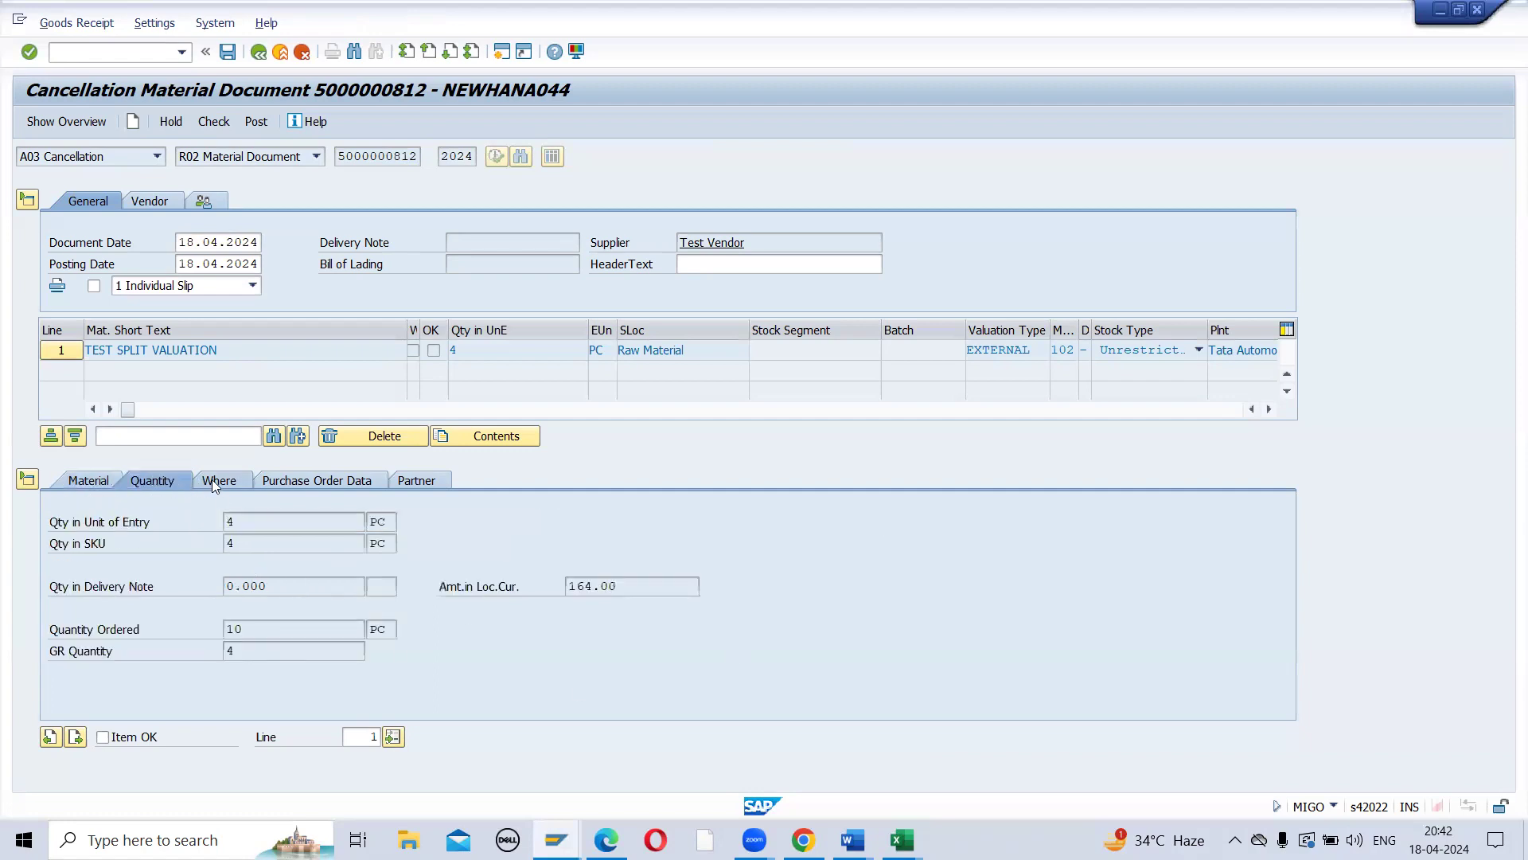
drag(641, 589, 544, 581)
click(641, 589)
click(266, 481)
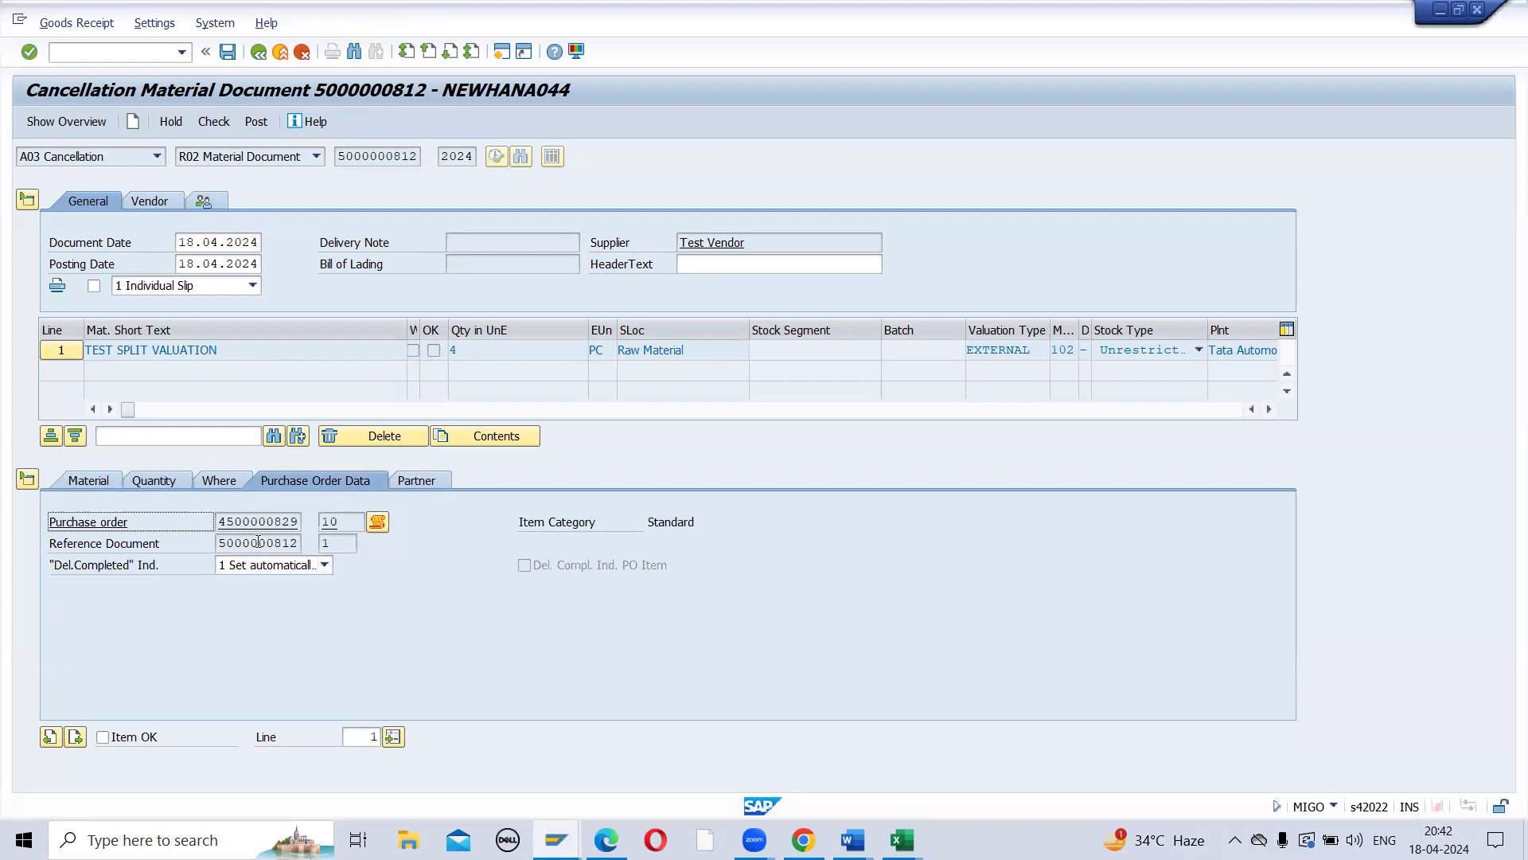
click(415, 480)
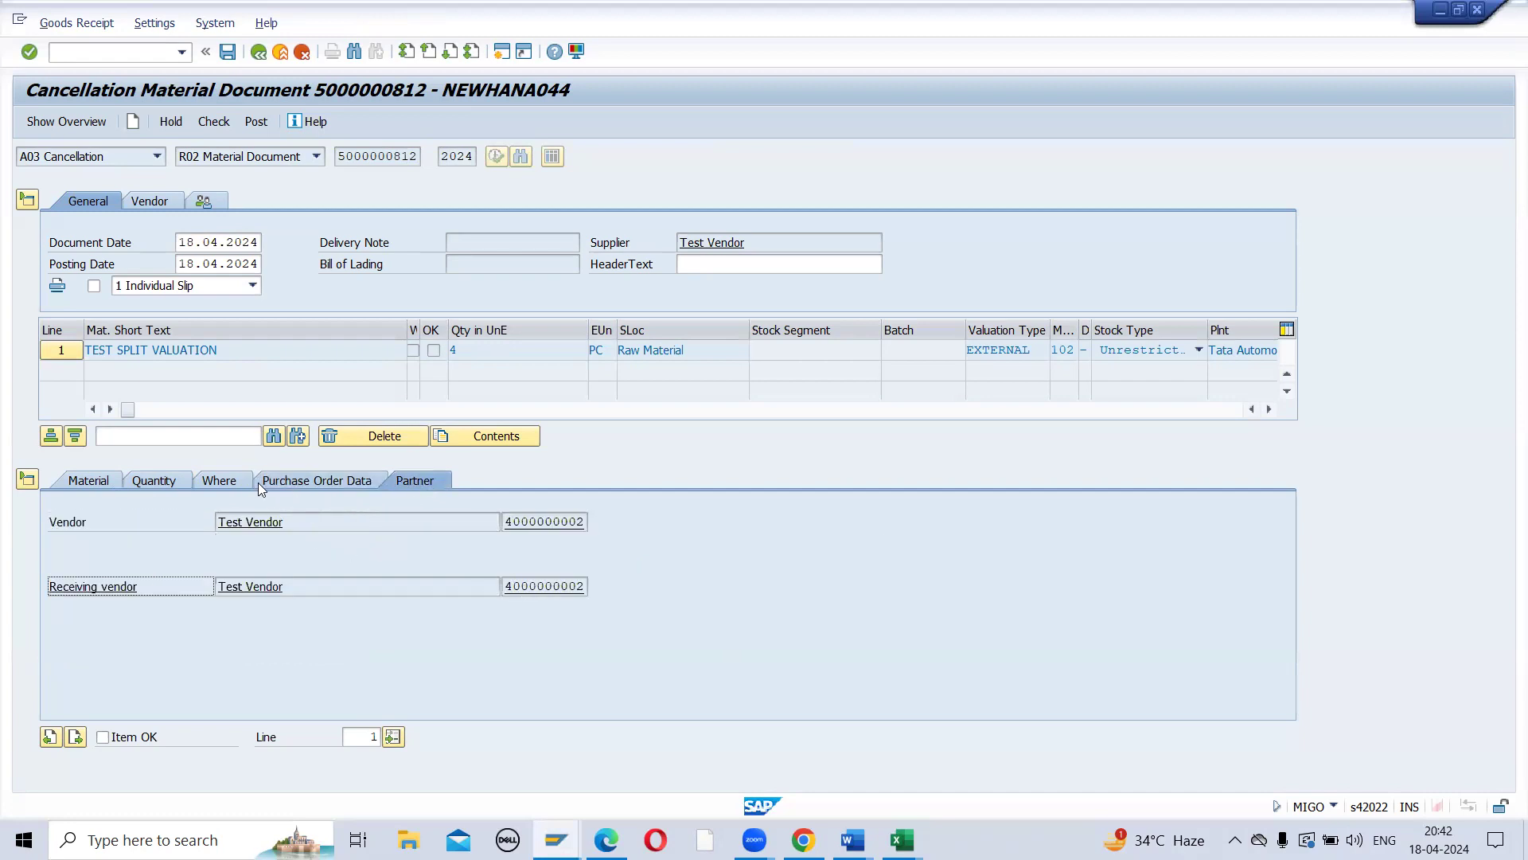
click(222, 480)
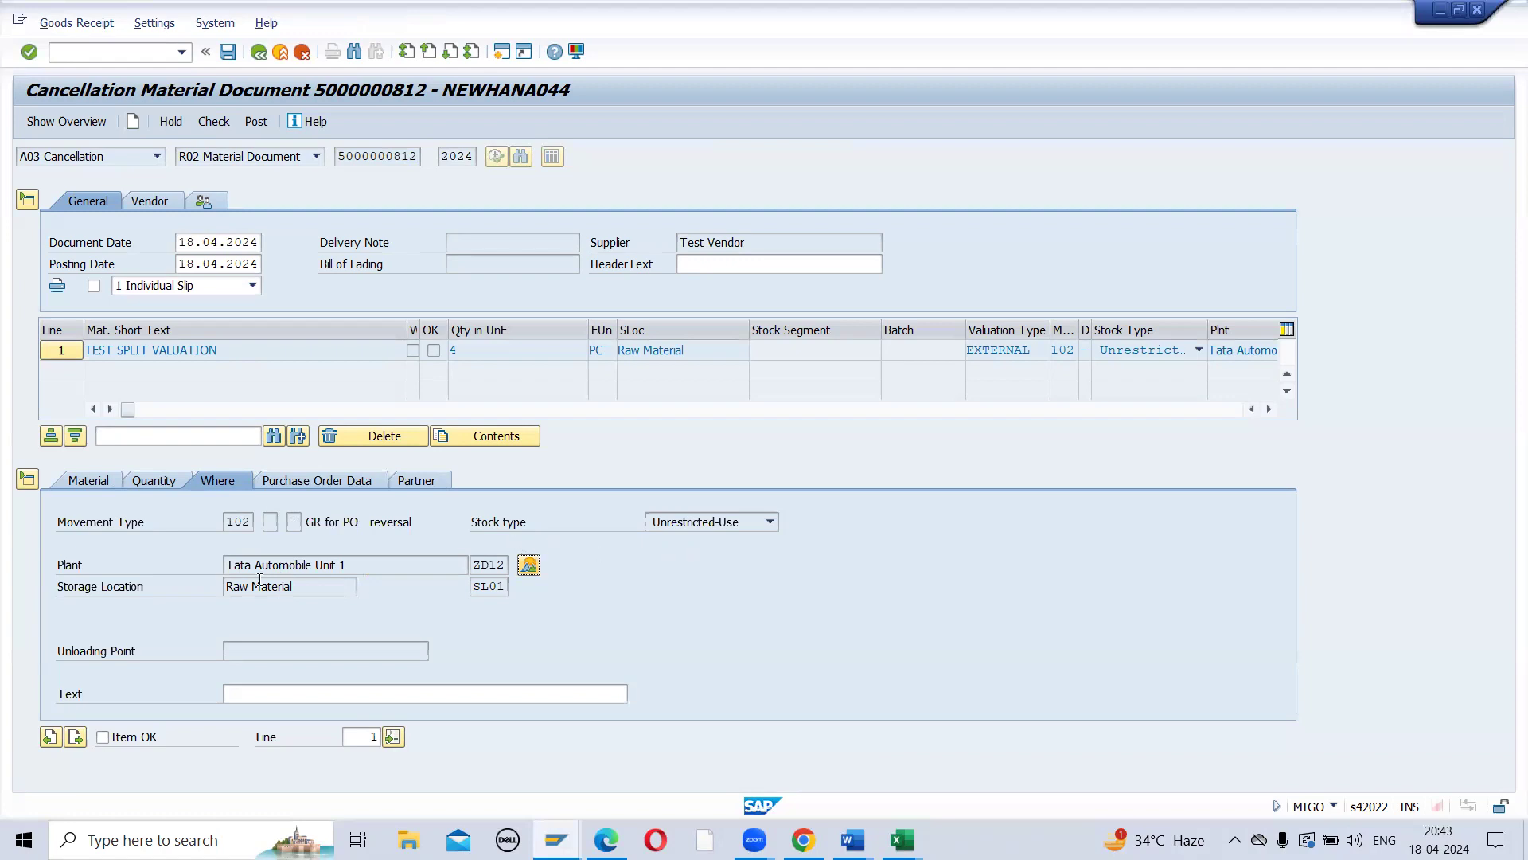
Step: Mark the cancellation line as Item OK and post the goods receipt reversal
click(103, 737)
click(244, 124)
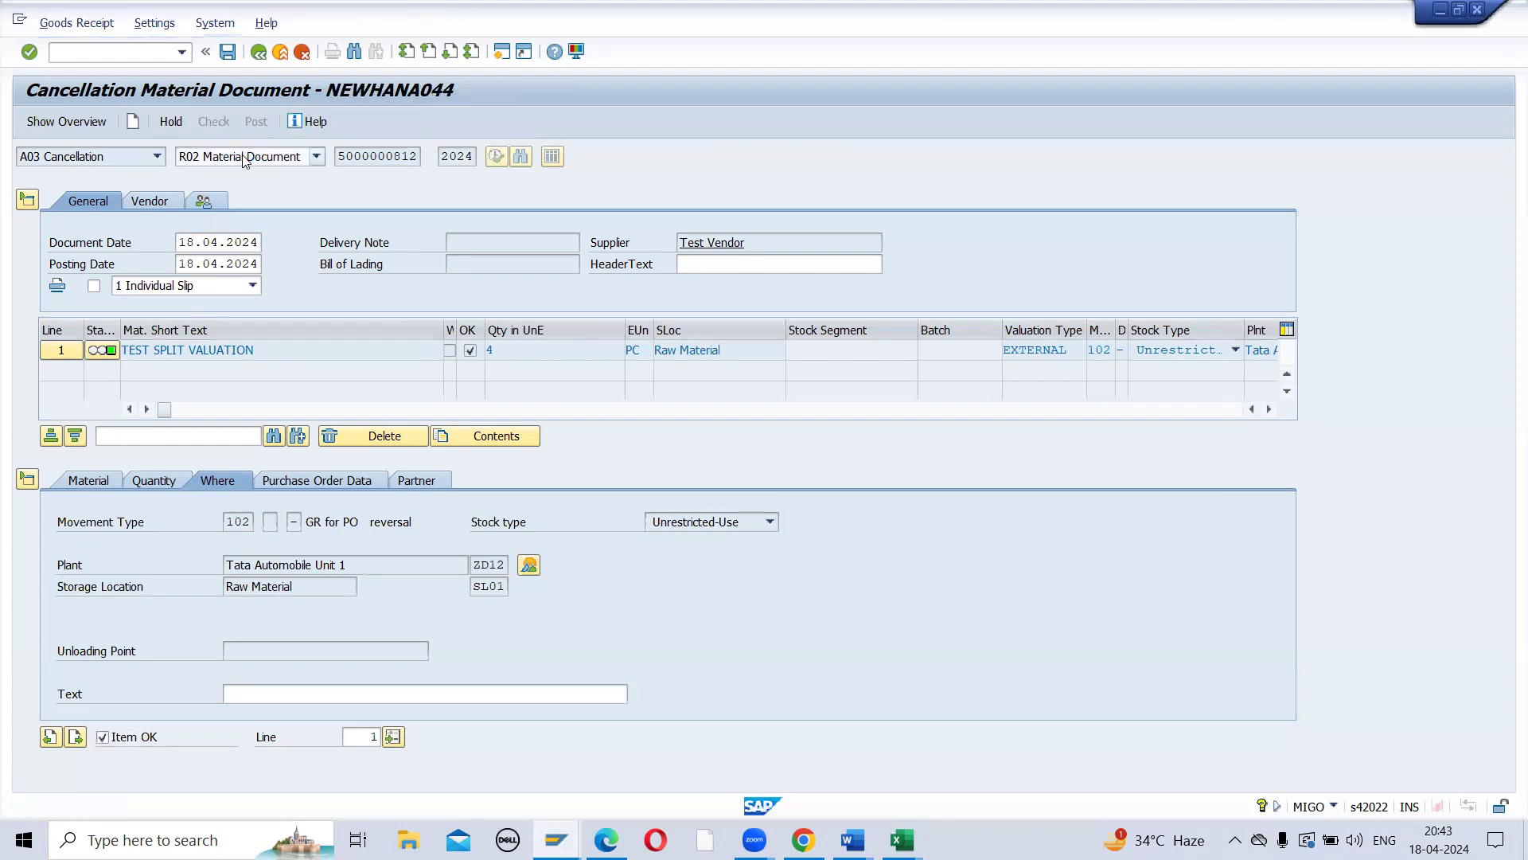
Step: Switch the purchase order in ME23N to change mode and check its header delivery status and the item's purchase order history
key(alt+Tab)
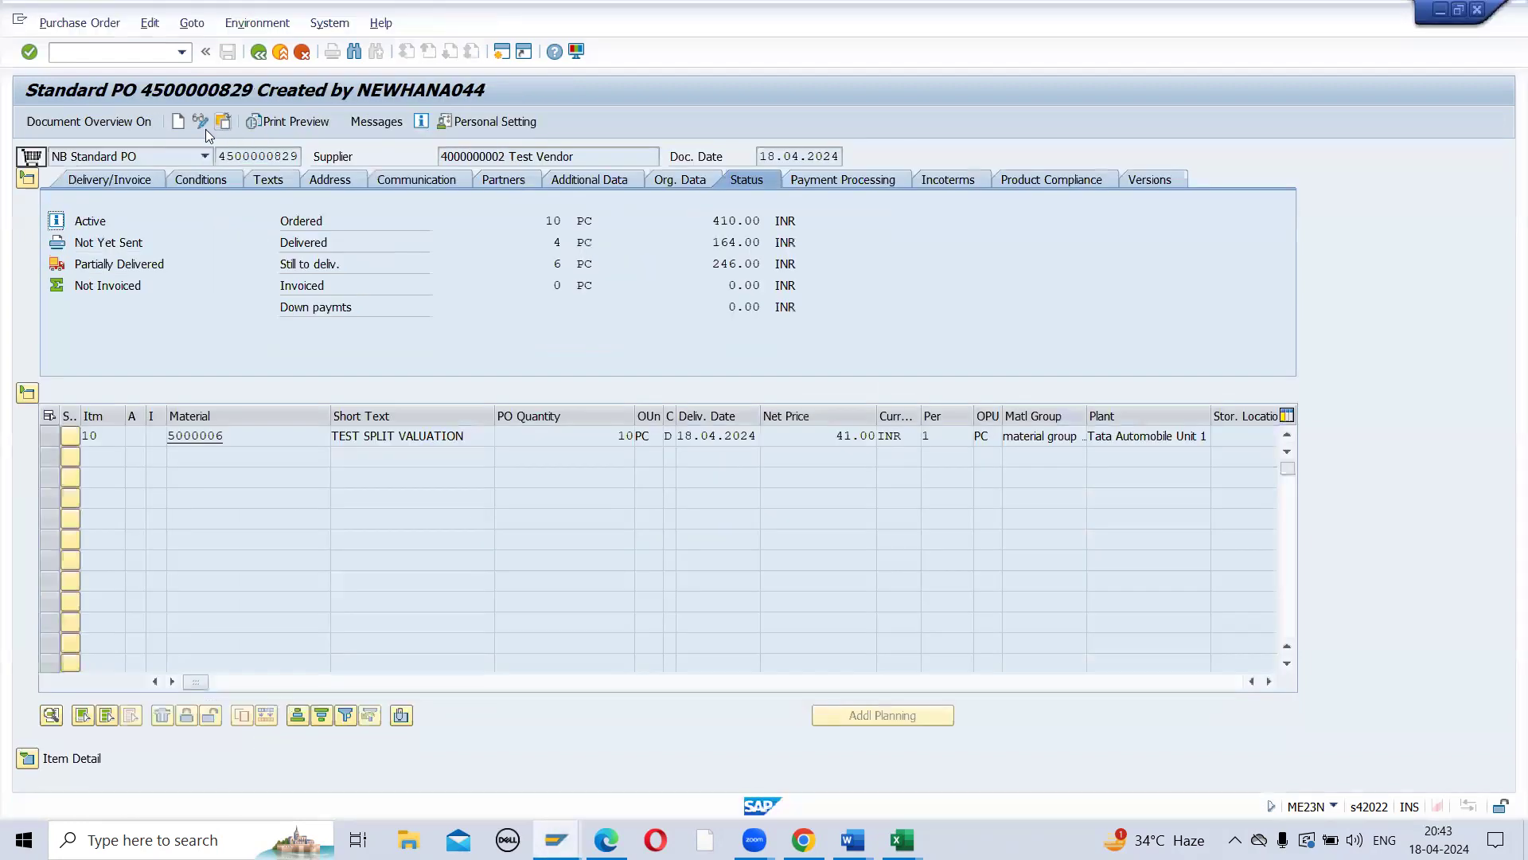
click(200, 125)
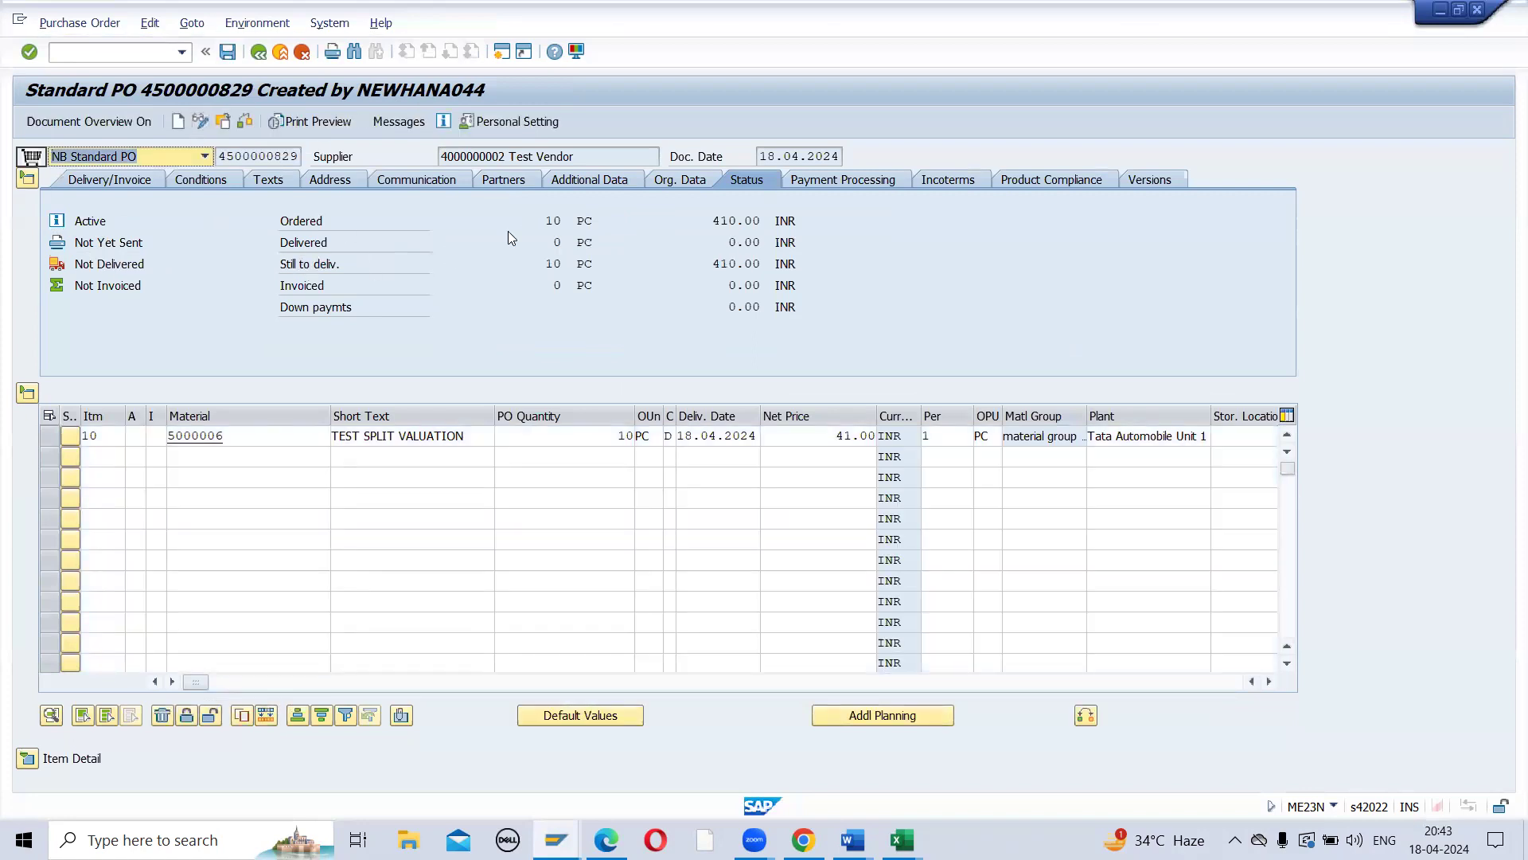
click(552, 263)
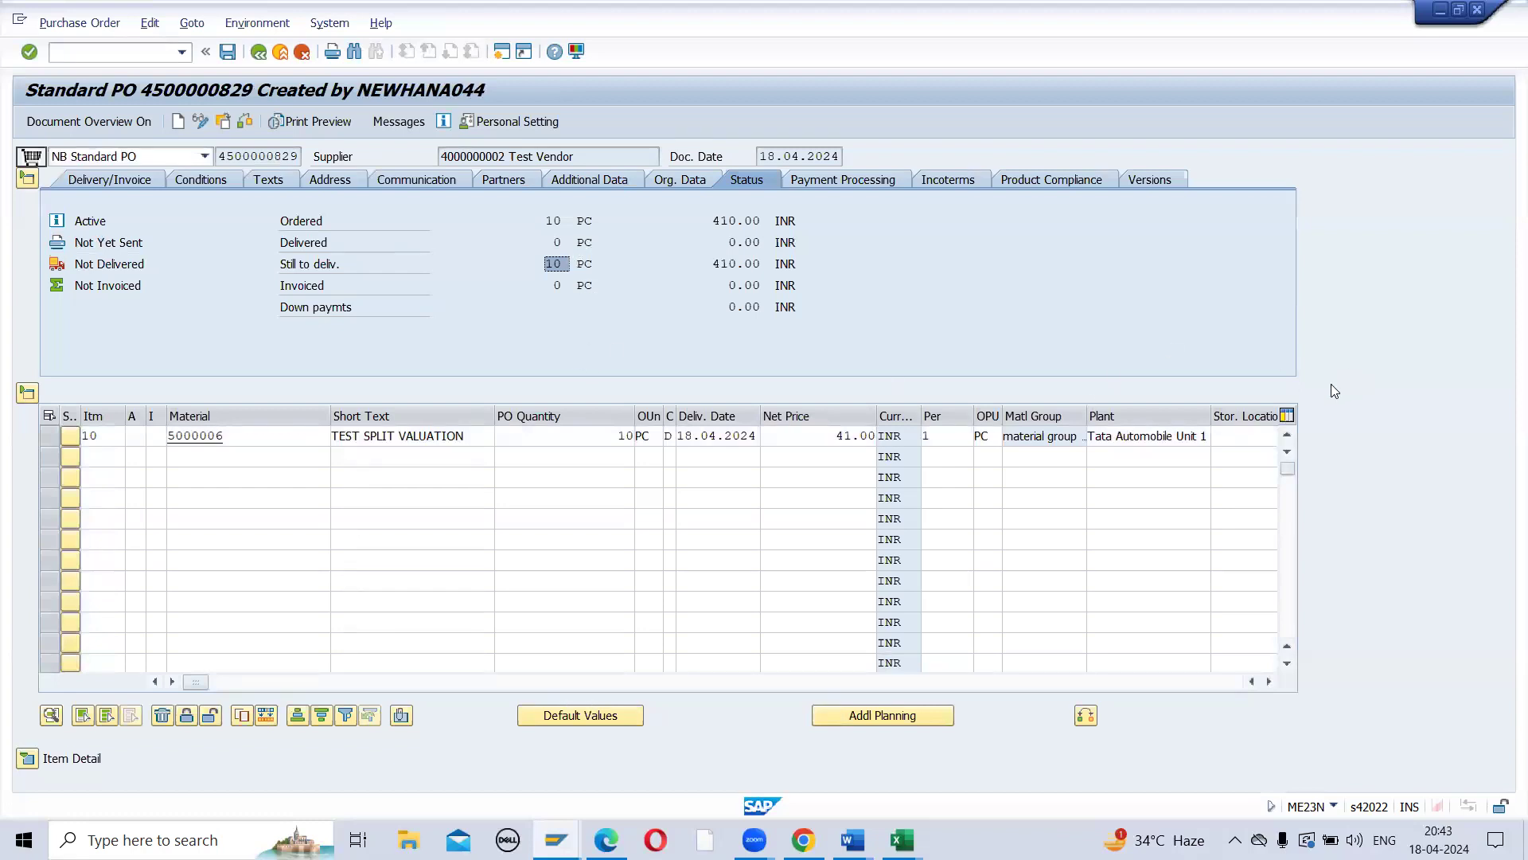
click(27, 762)
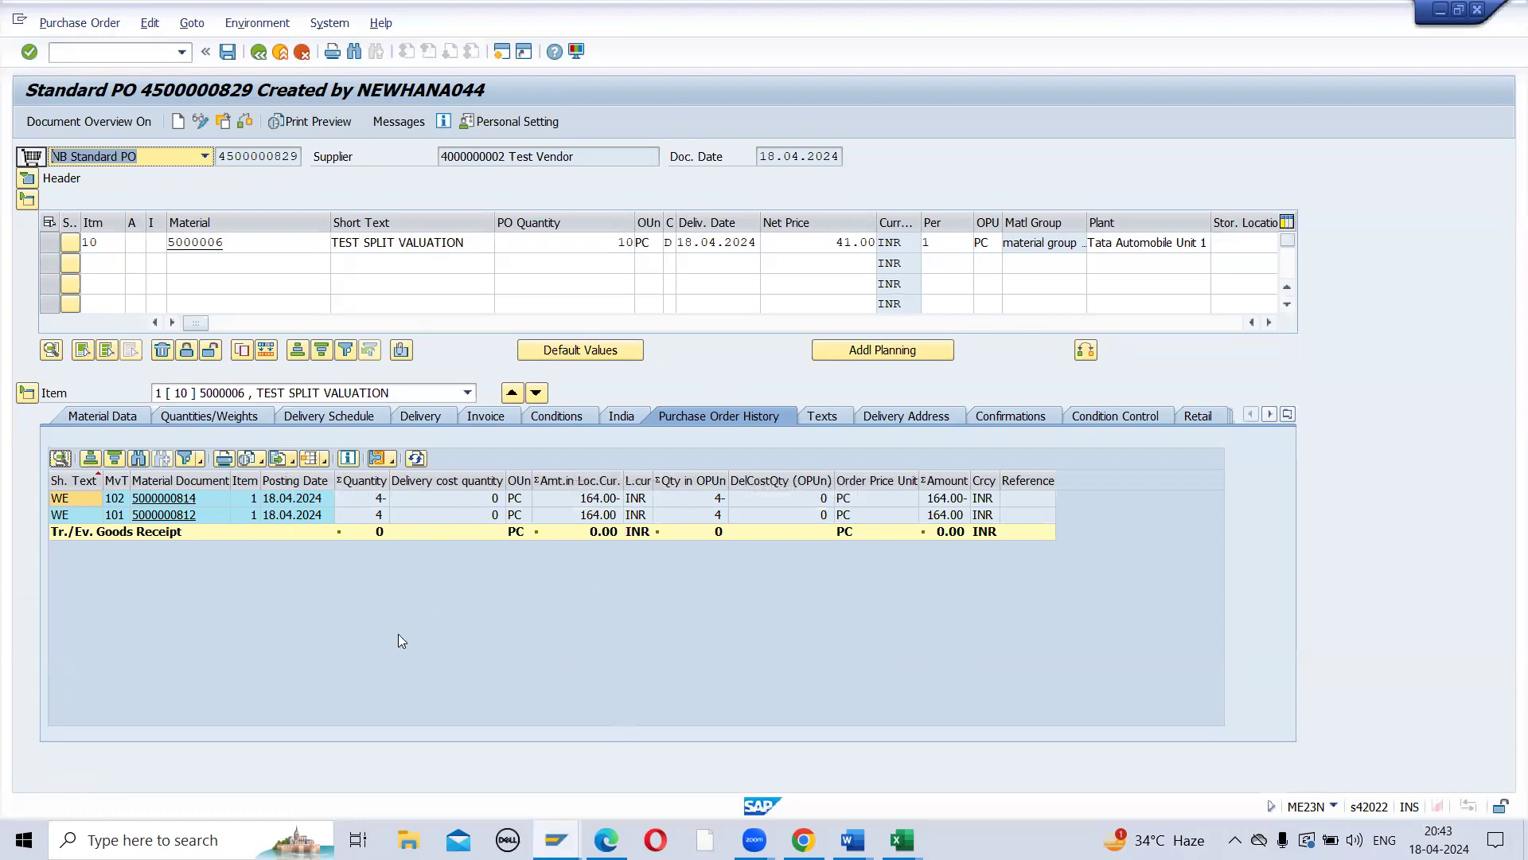
Step: Rerun the ME2M purchasing documents list for material 5000006 to check the open delivery quantities
mouse_move(556, 840)
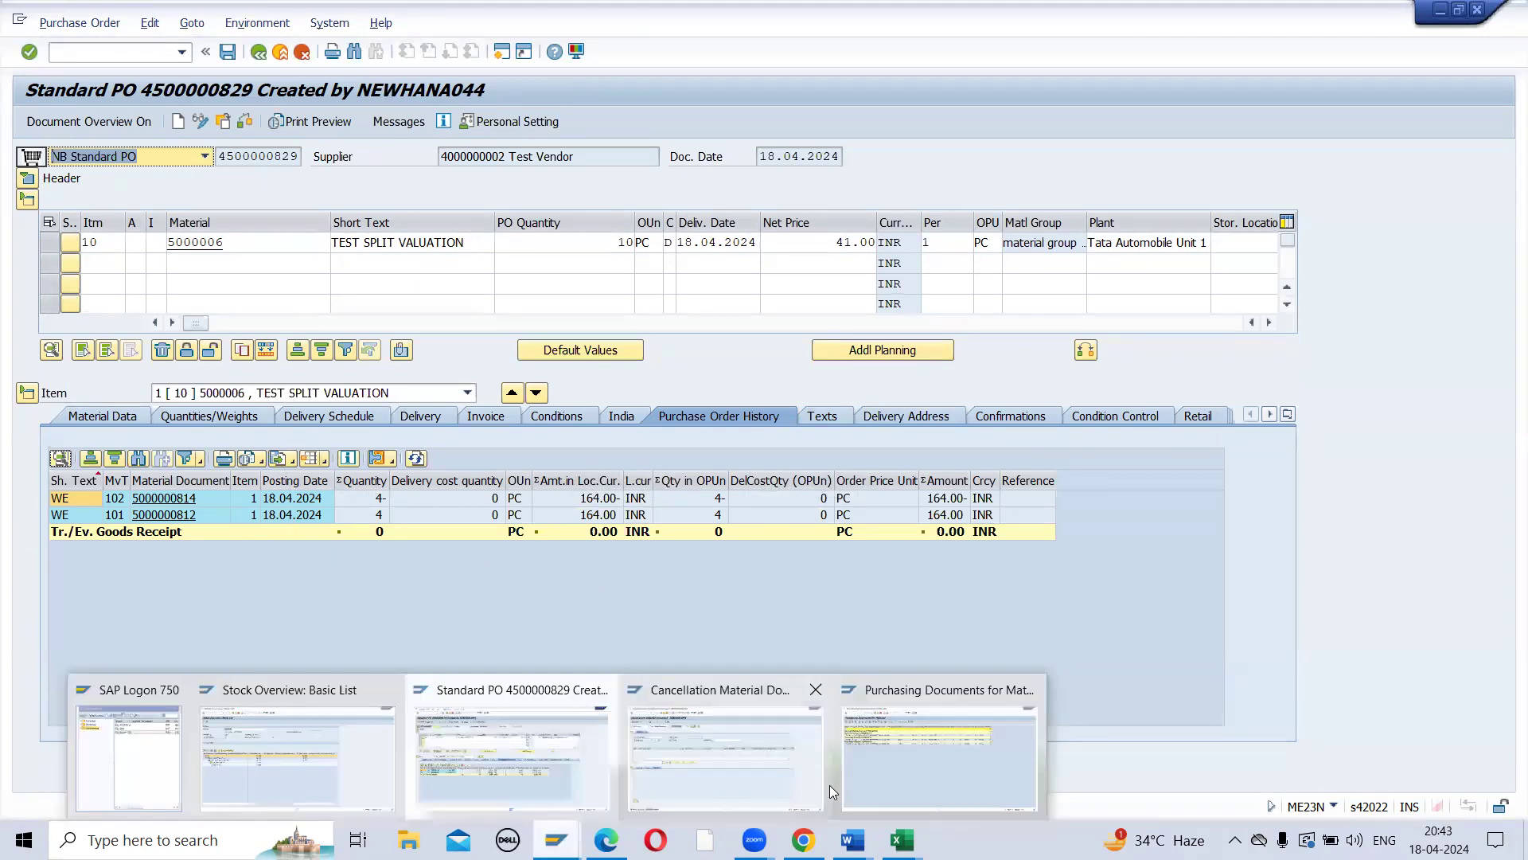
click(879, 777)
click(257, 51)
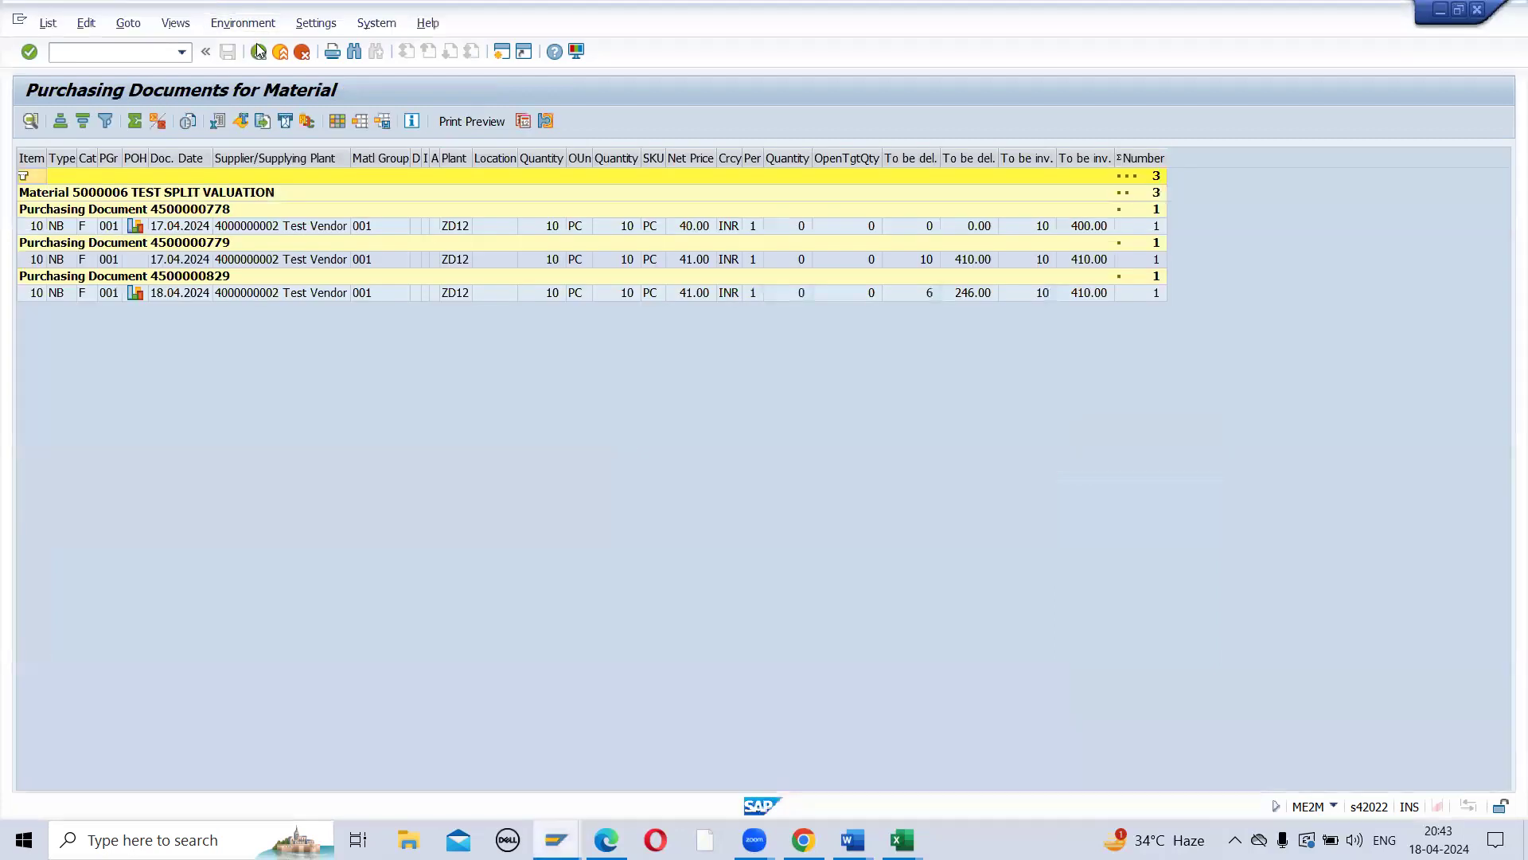
click(30, 121)
Step: Run the MB51 material document list for material 5000006, plant ZD12 and movement type 303, and return to its selection criteria
mouse_move(556, 840)
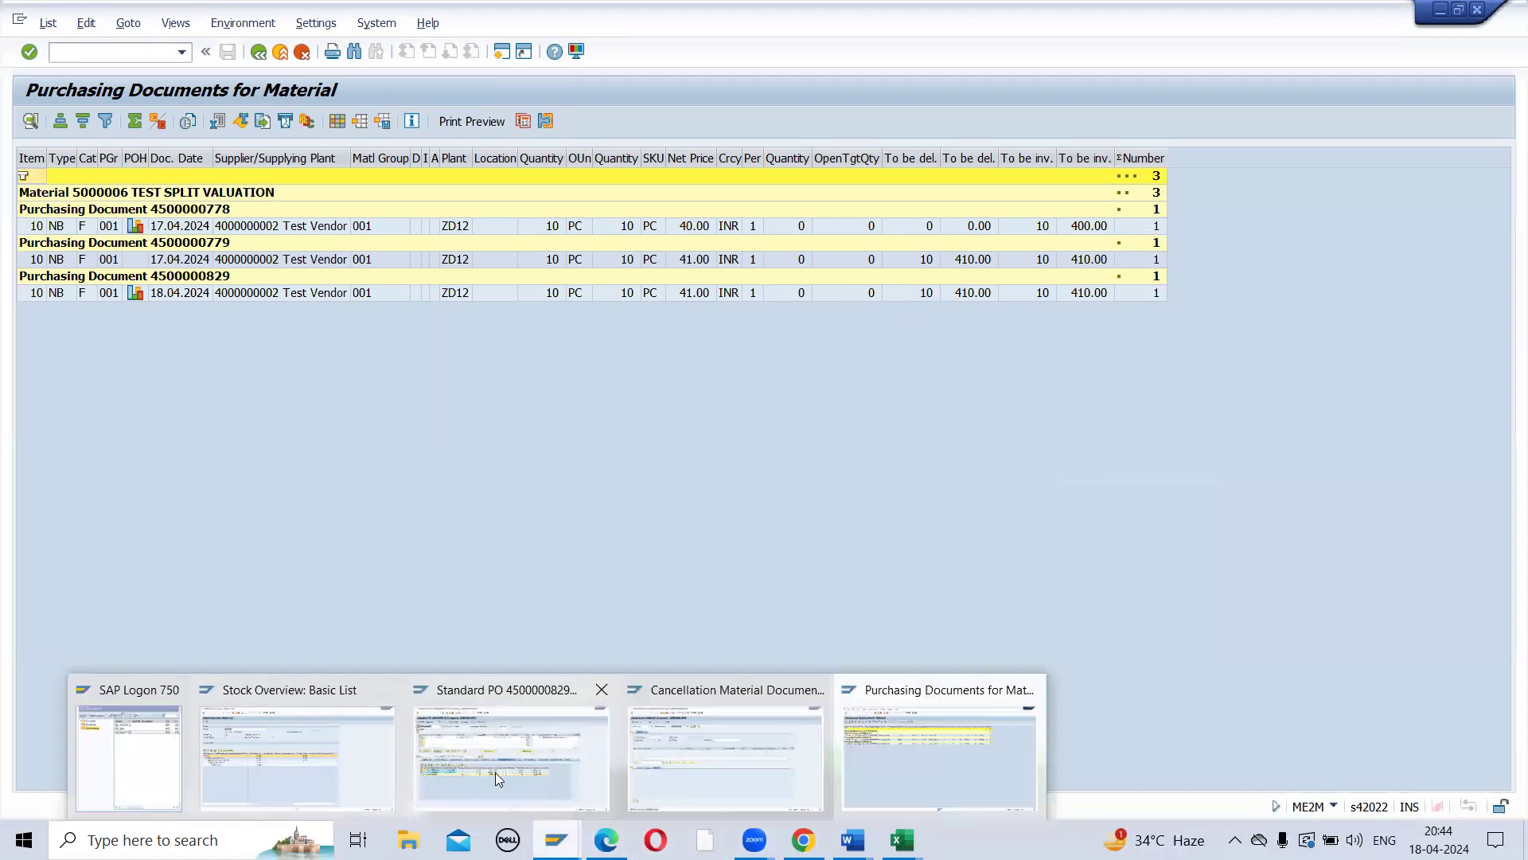
click(699, 777)
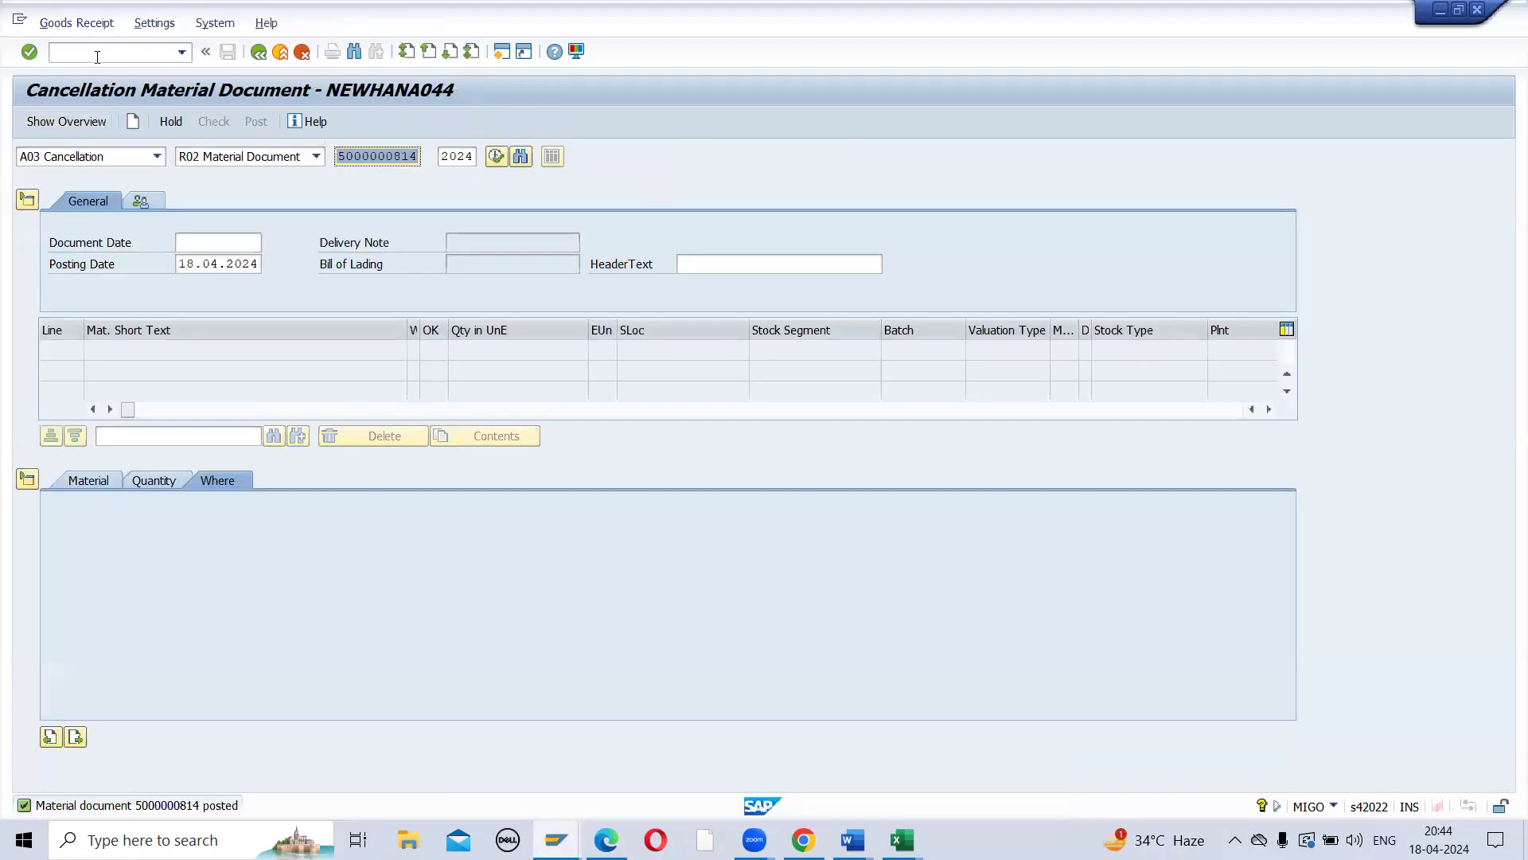
click(97, 53)
text(/nmb51)
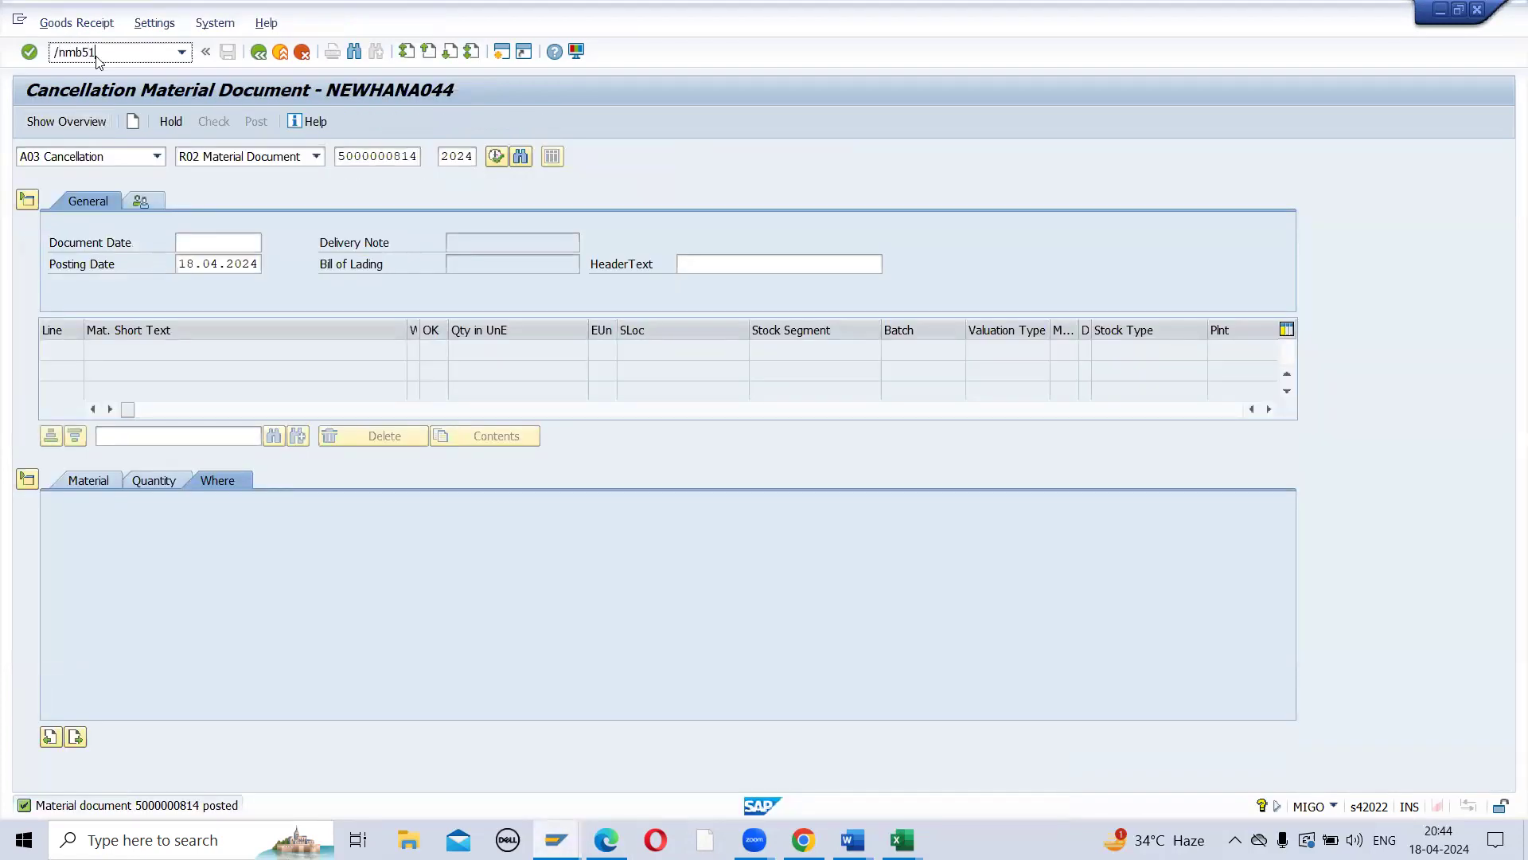
key(Return)
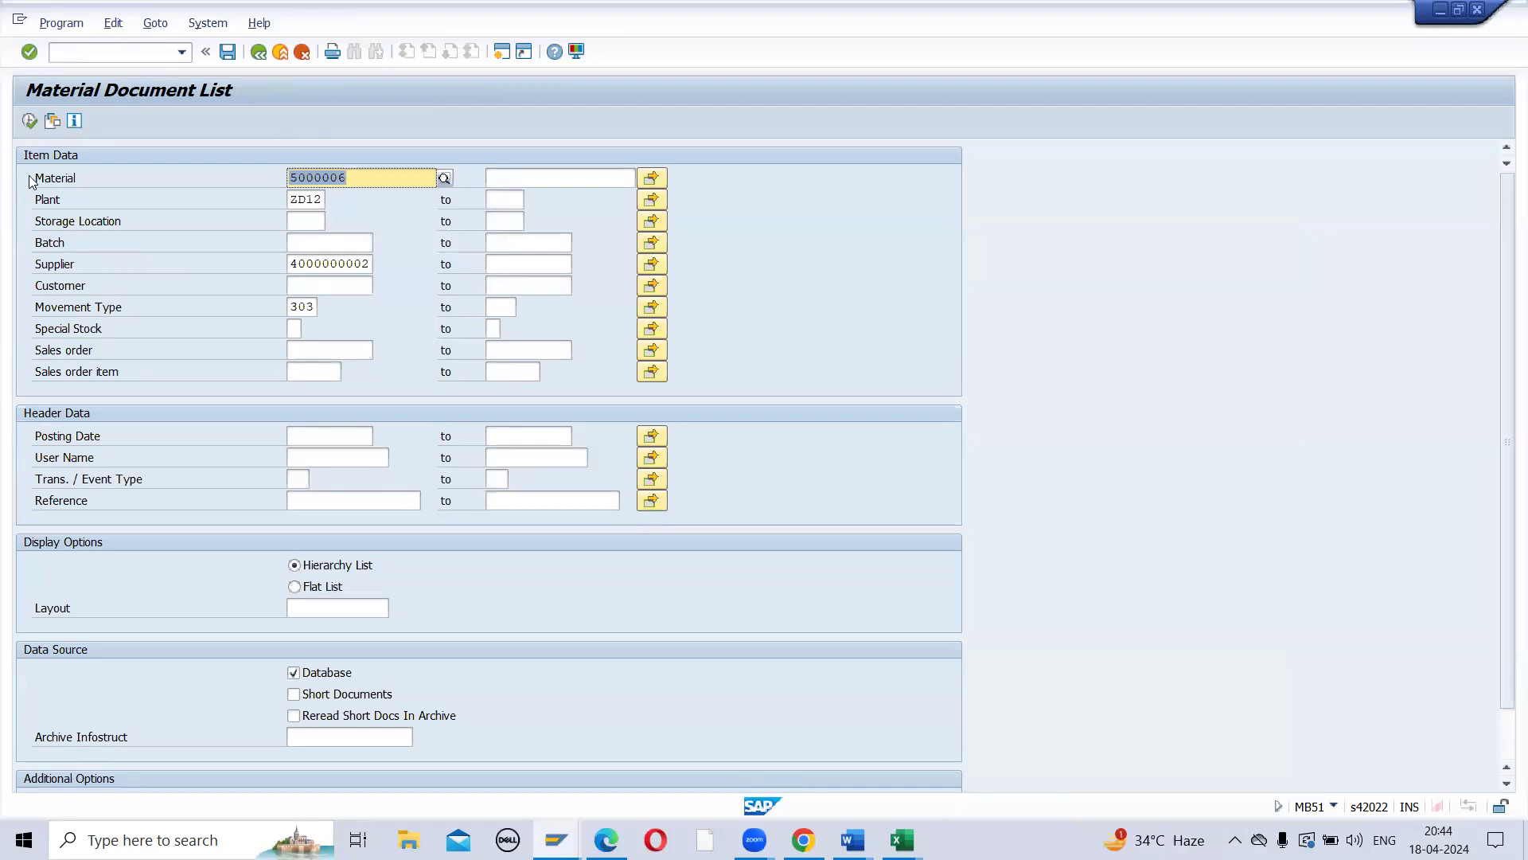
click(29, 121)
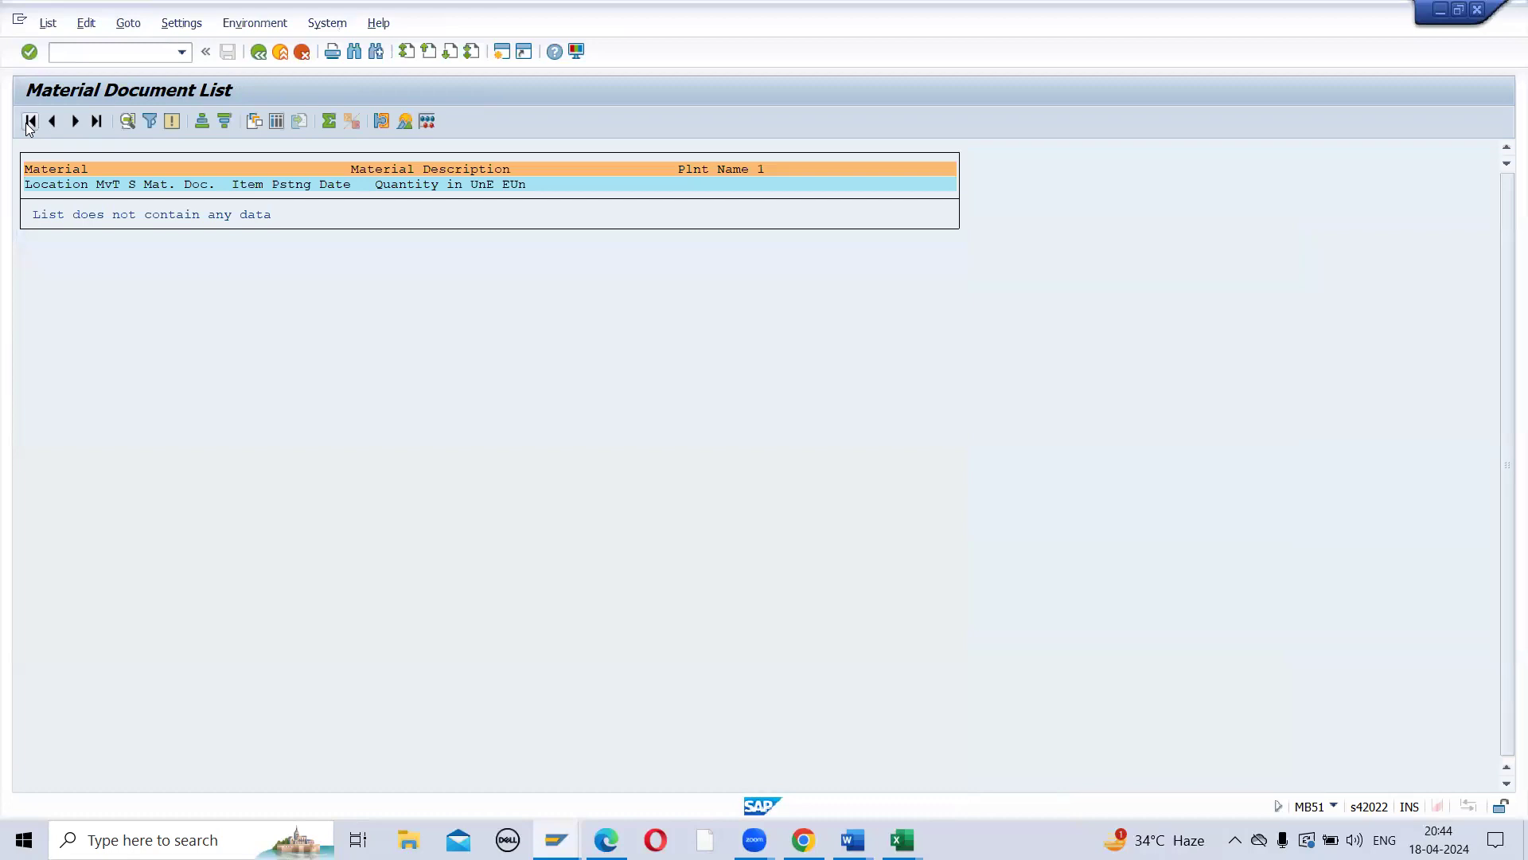
click(257, 54)
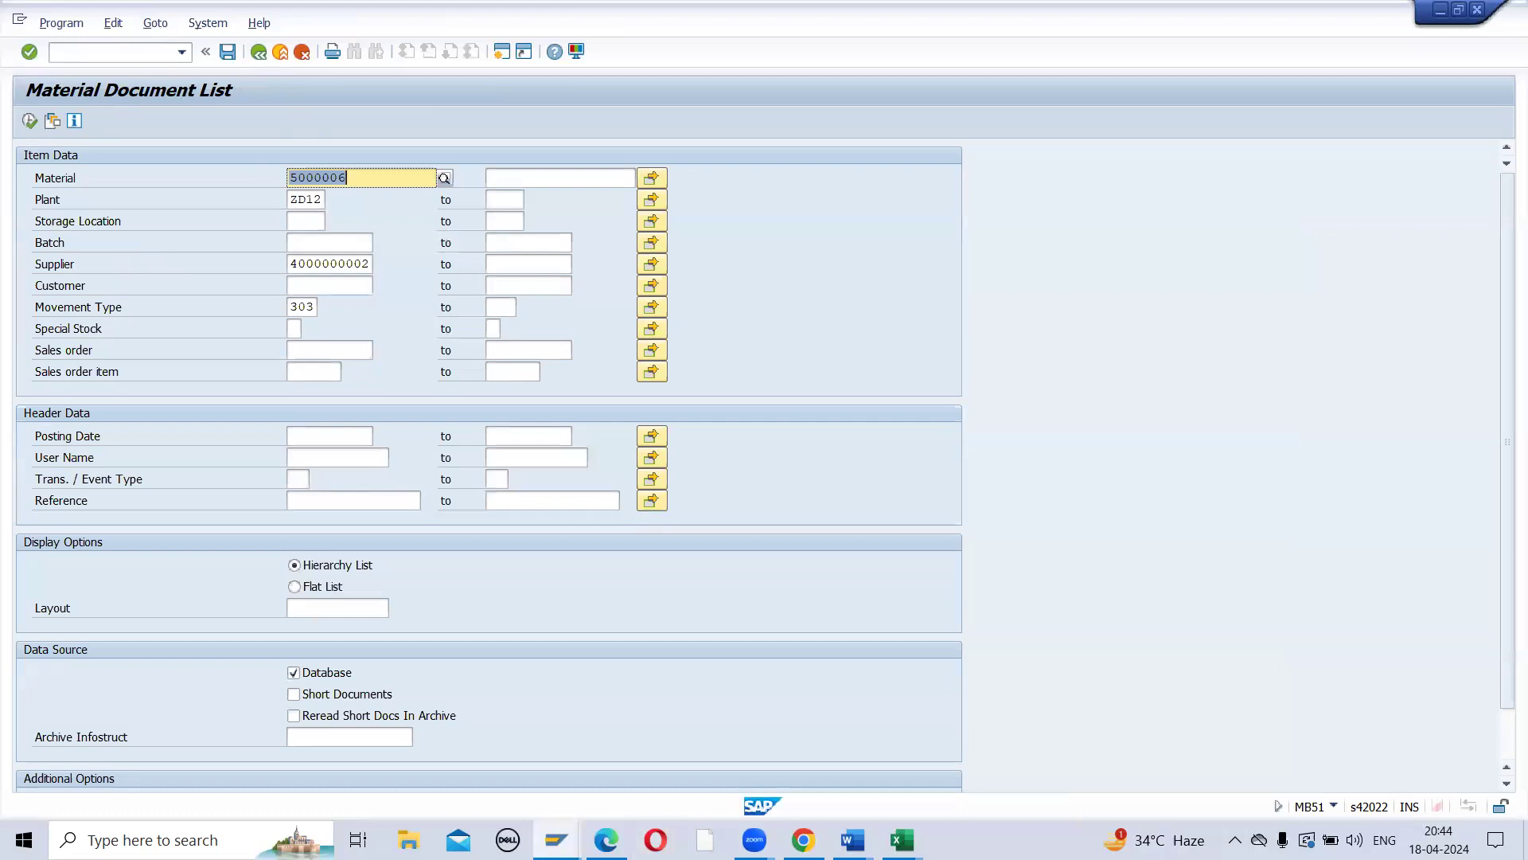
Step: Open MIGO in a new session and review its available actions, keeping A03 Cancellation selected
mouse_move(556, 837)
click(96, 54)
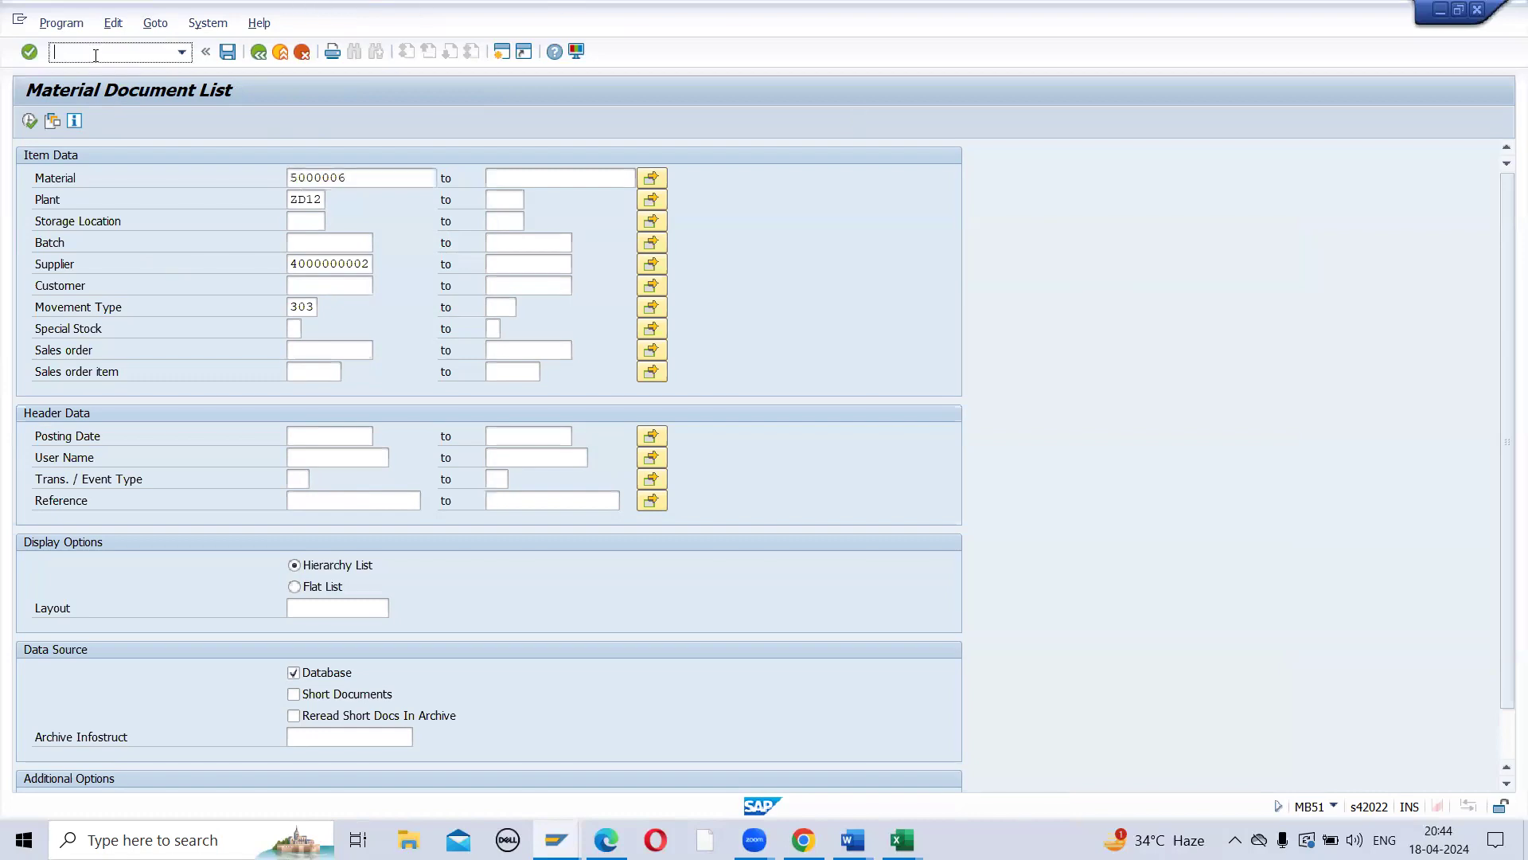
text(/omigo)
key(Return)
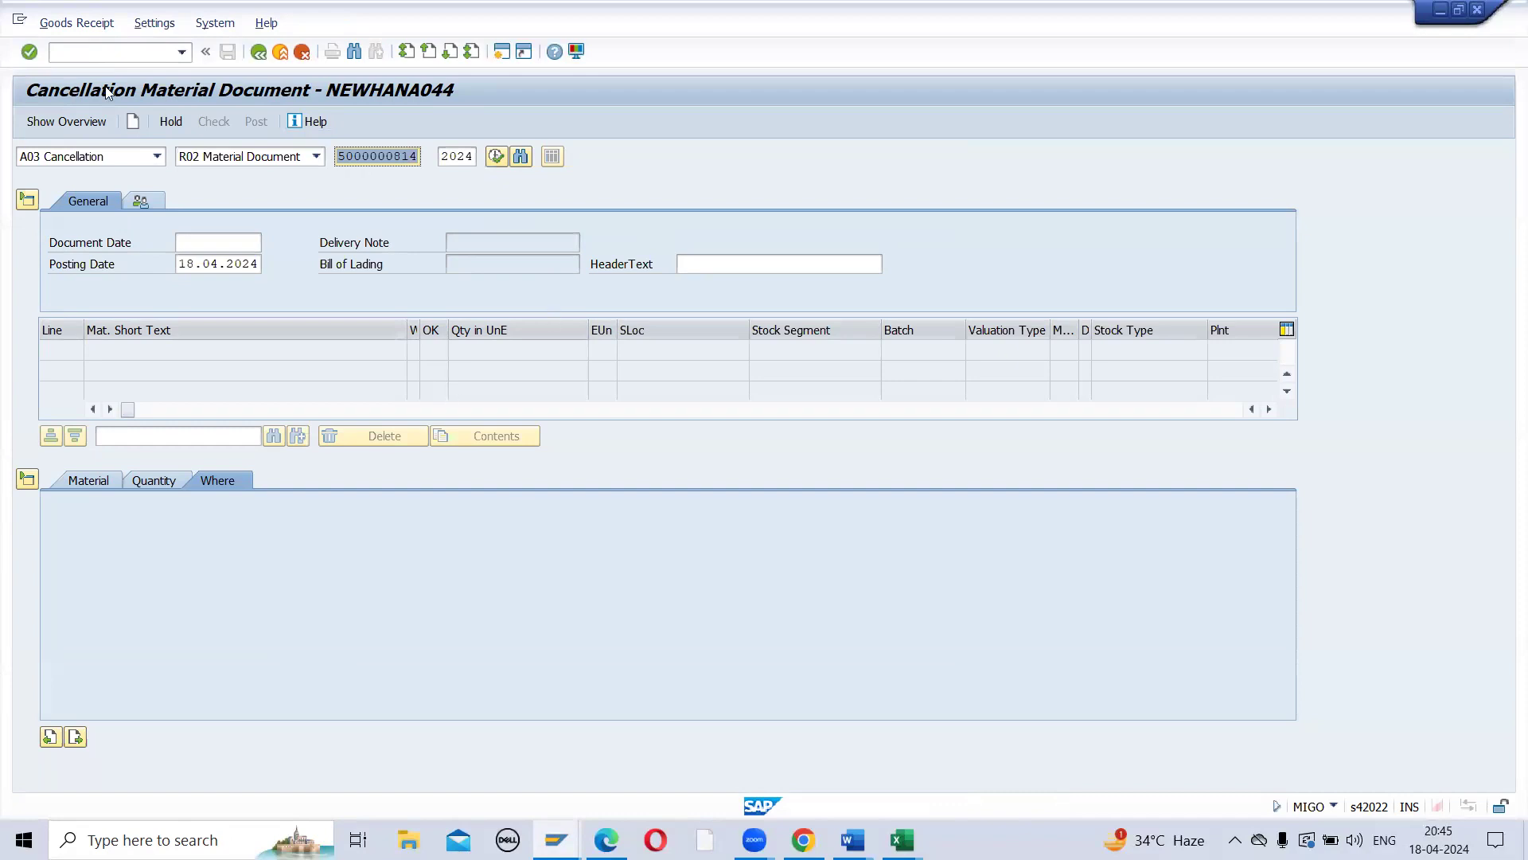
click(156, 159)
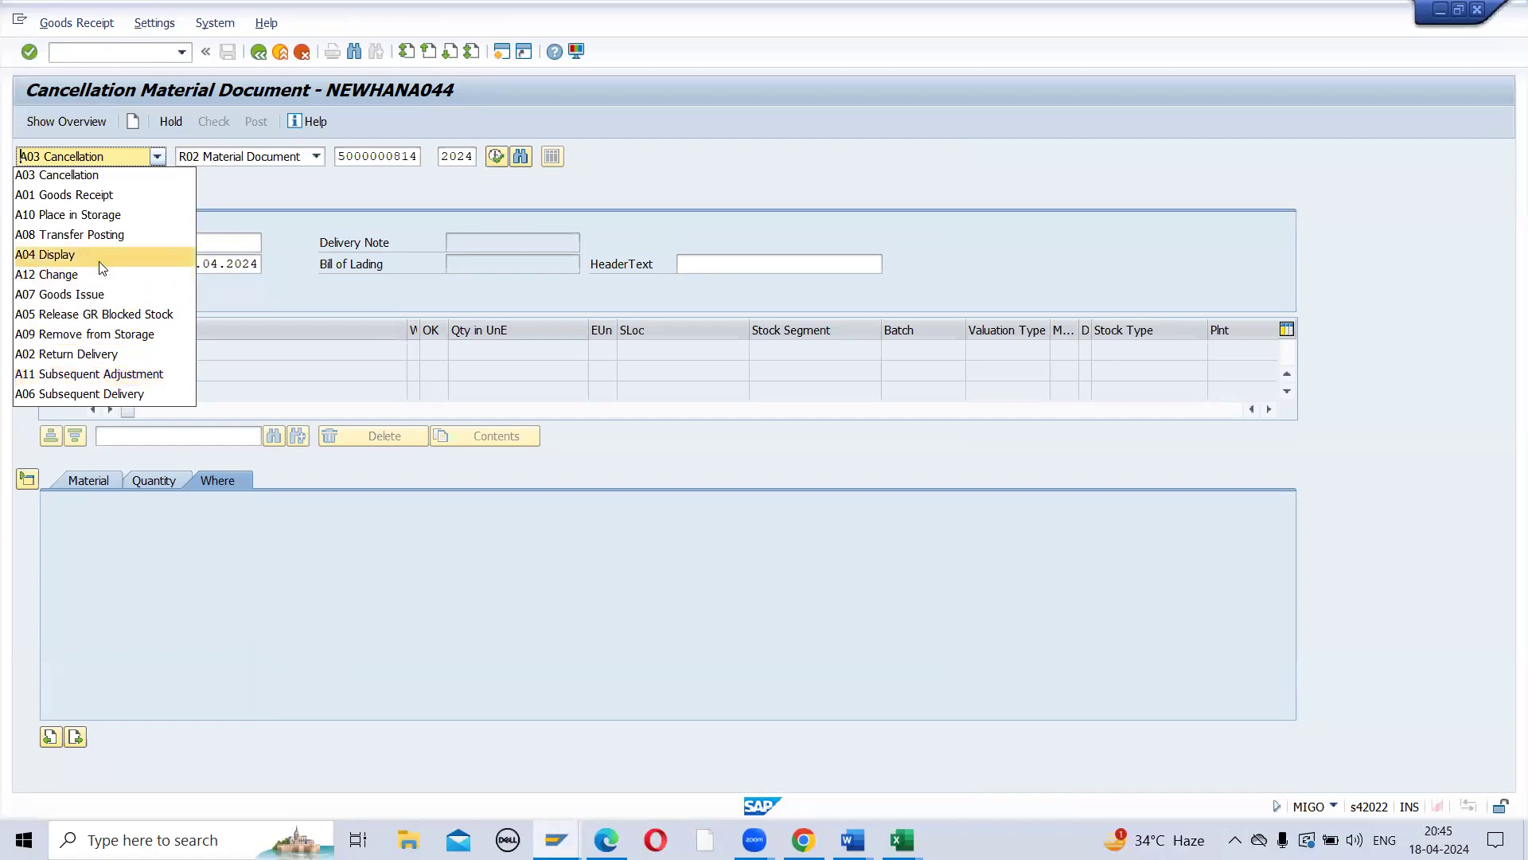
click(339, 619)
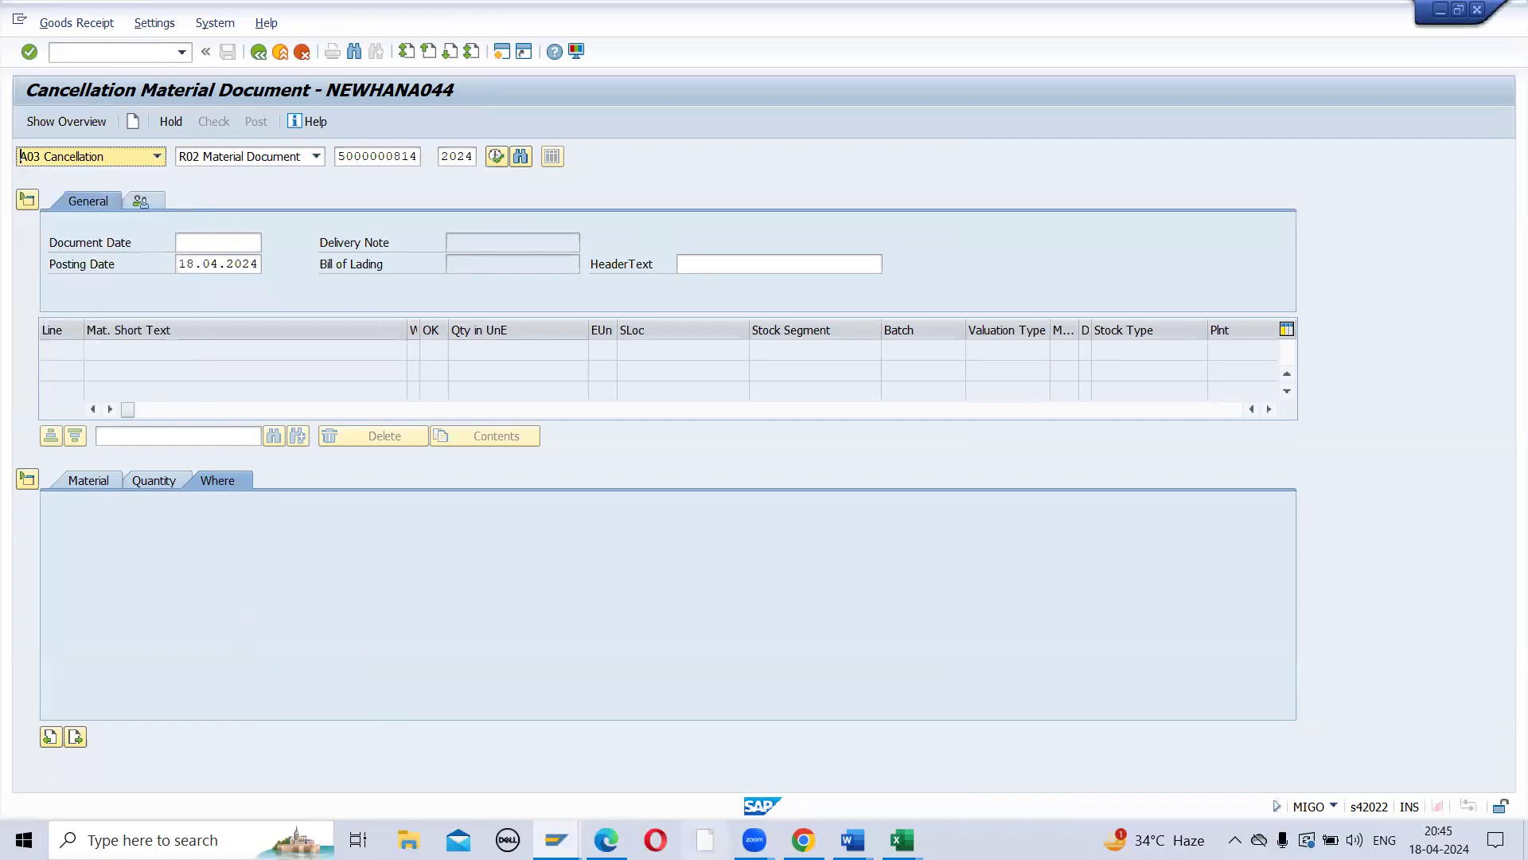
Step: Switch to the MB51 session, clear movement type 303 and run the list for material 5000006 to examine its goods receipt and reversal documents
click(561, 840)
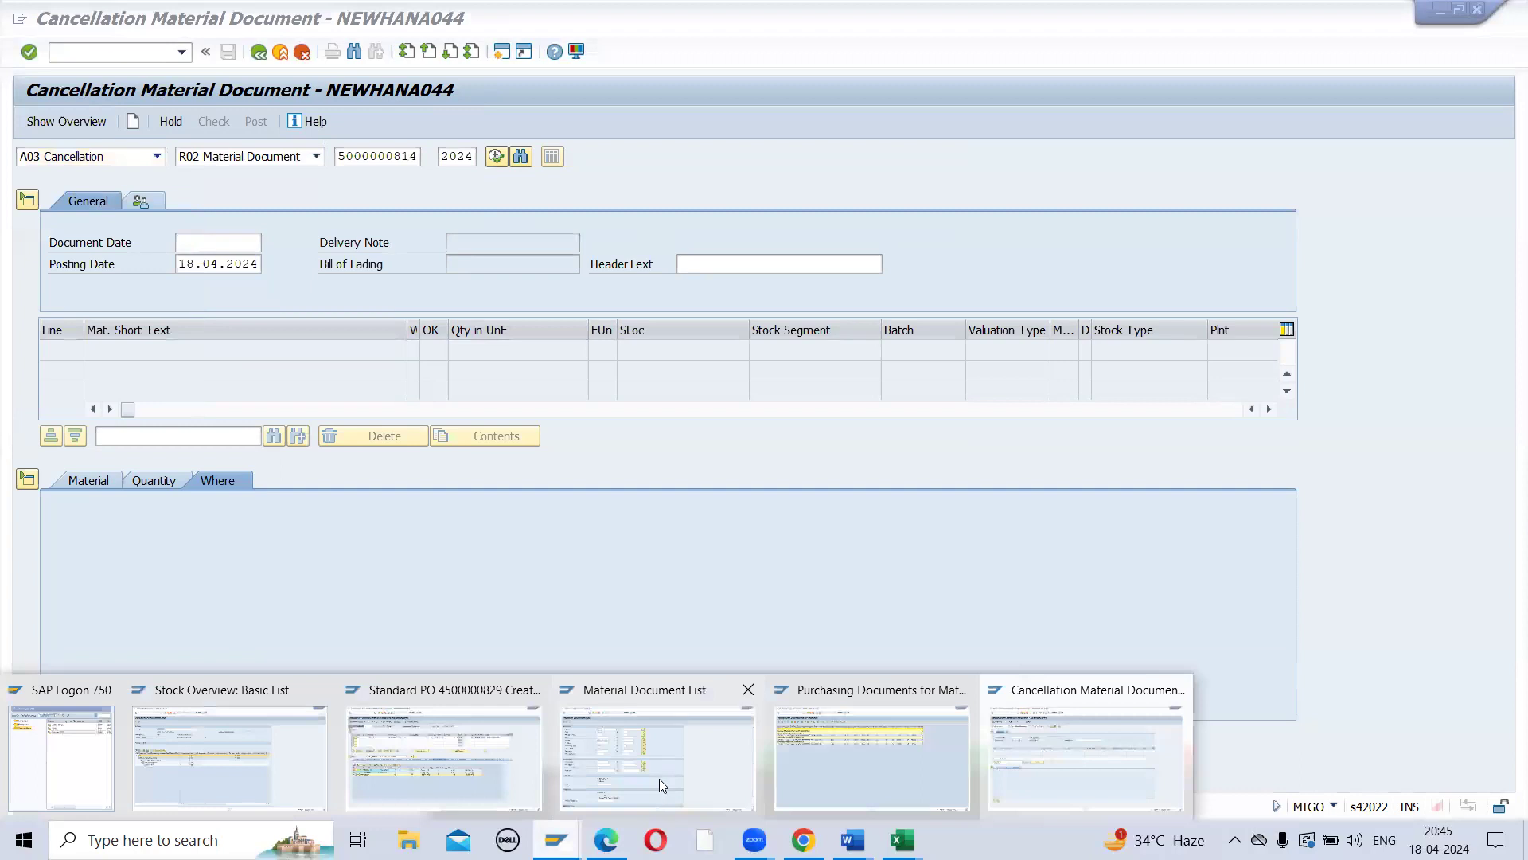
click(659, 778)
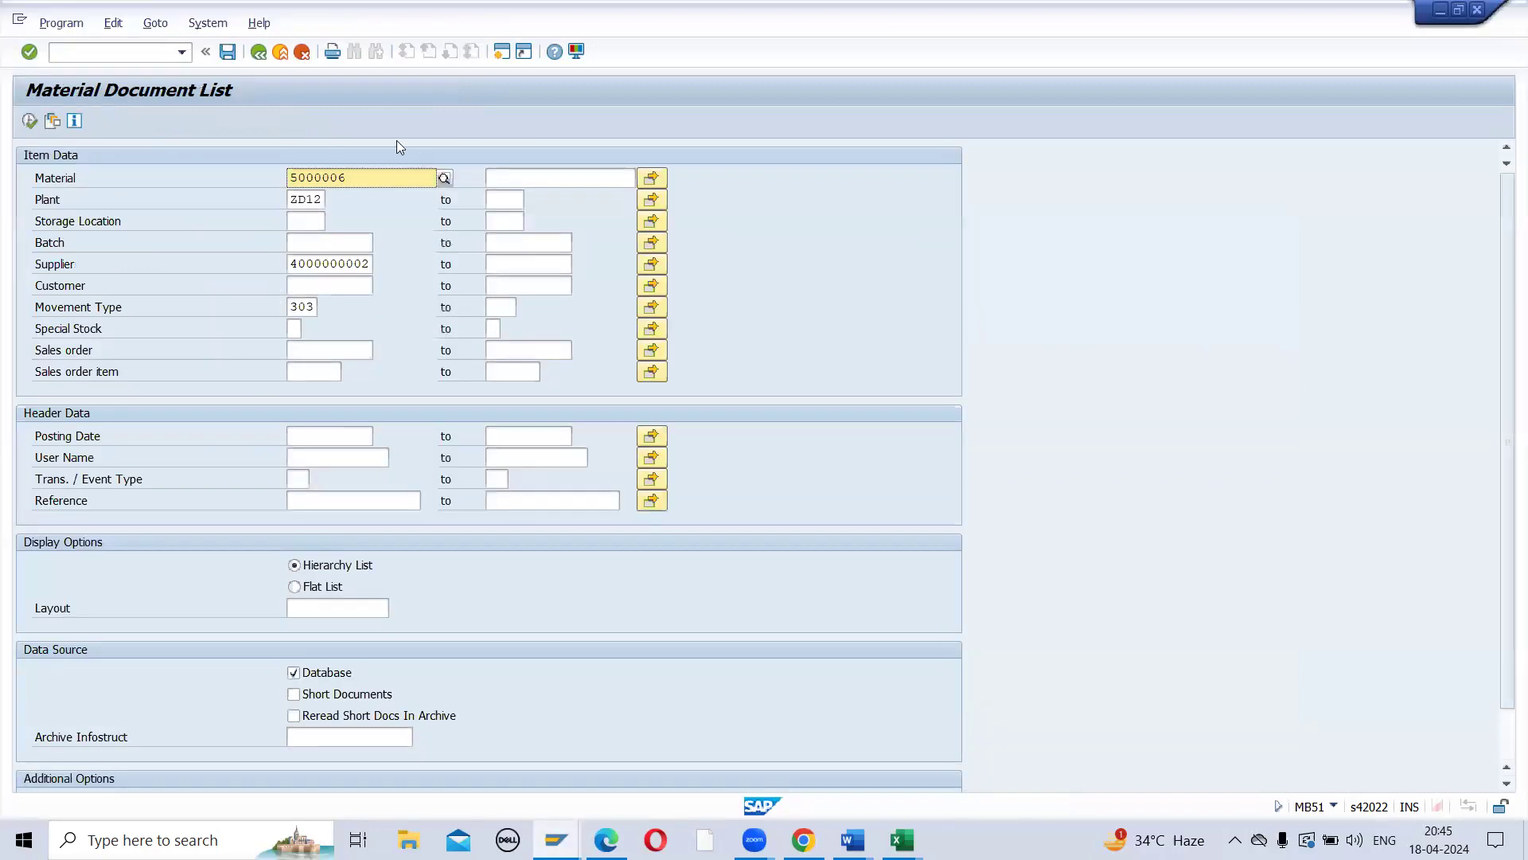
double_click(309, 306)
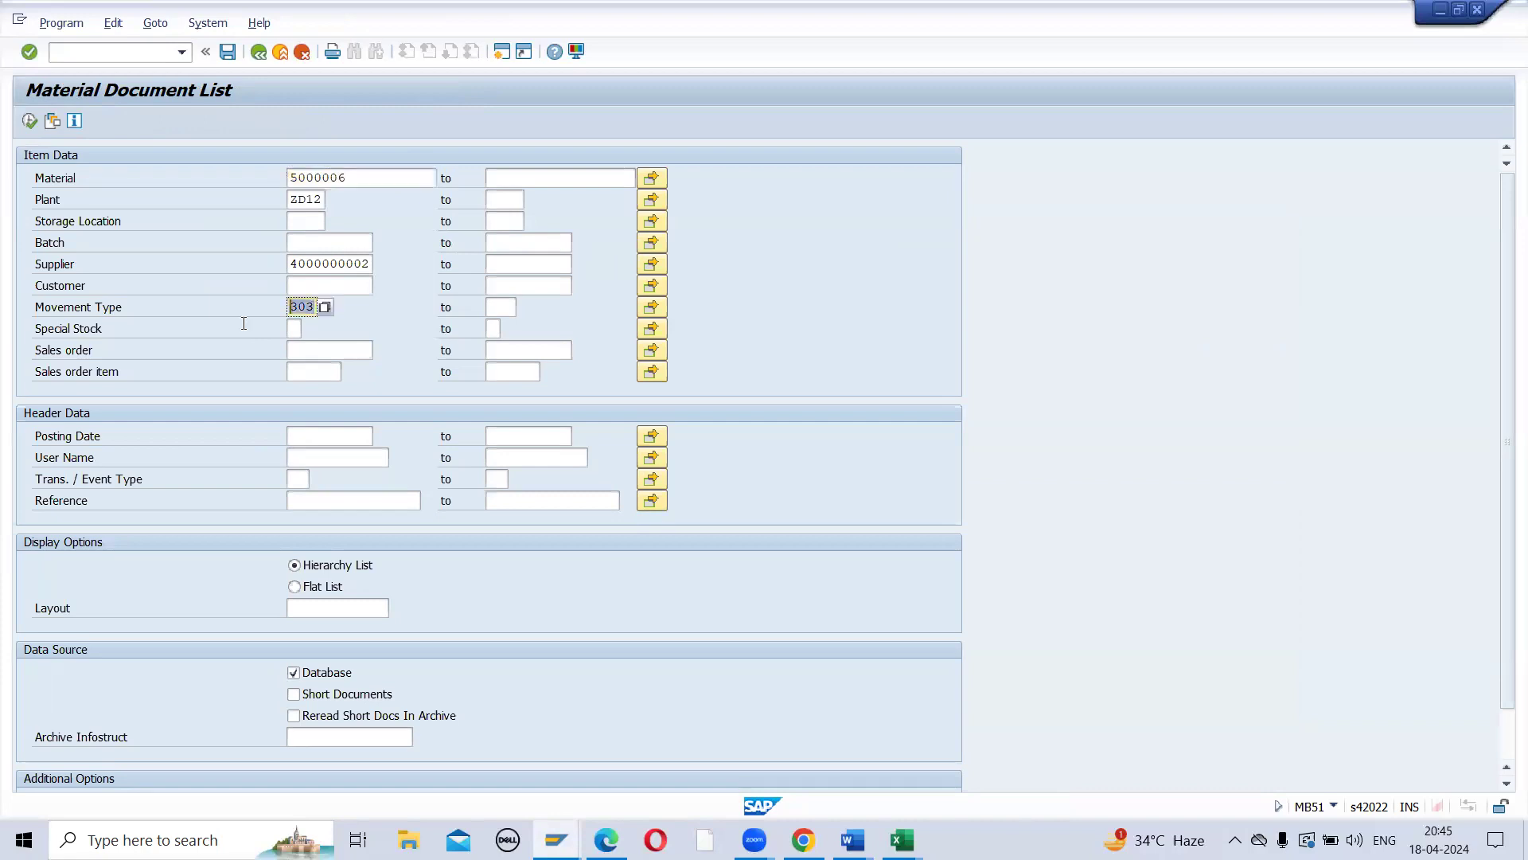
key(Delete)
click(30, 121)
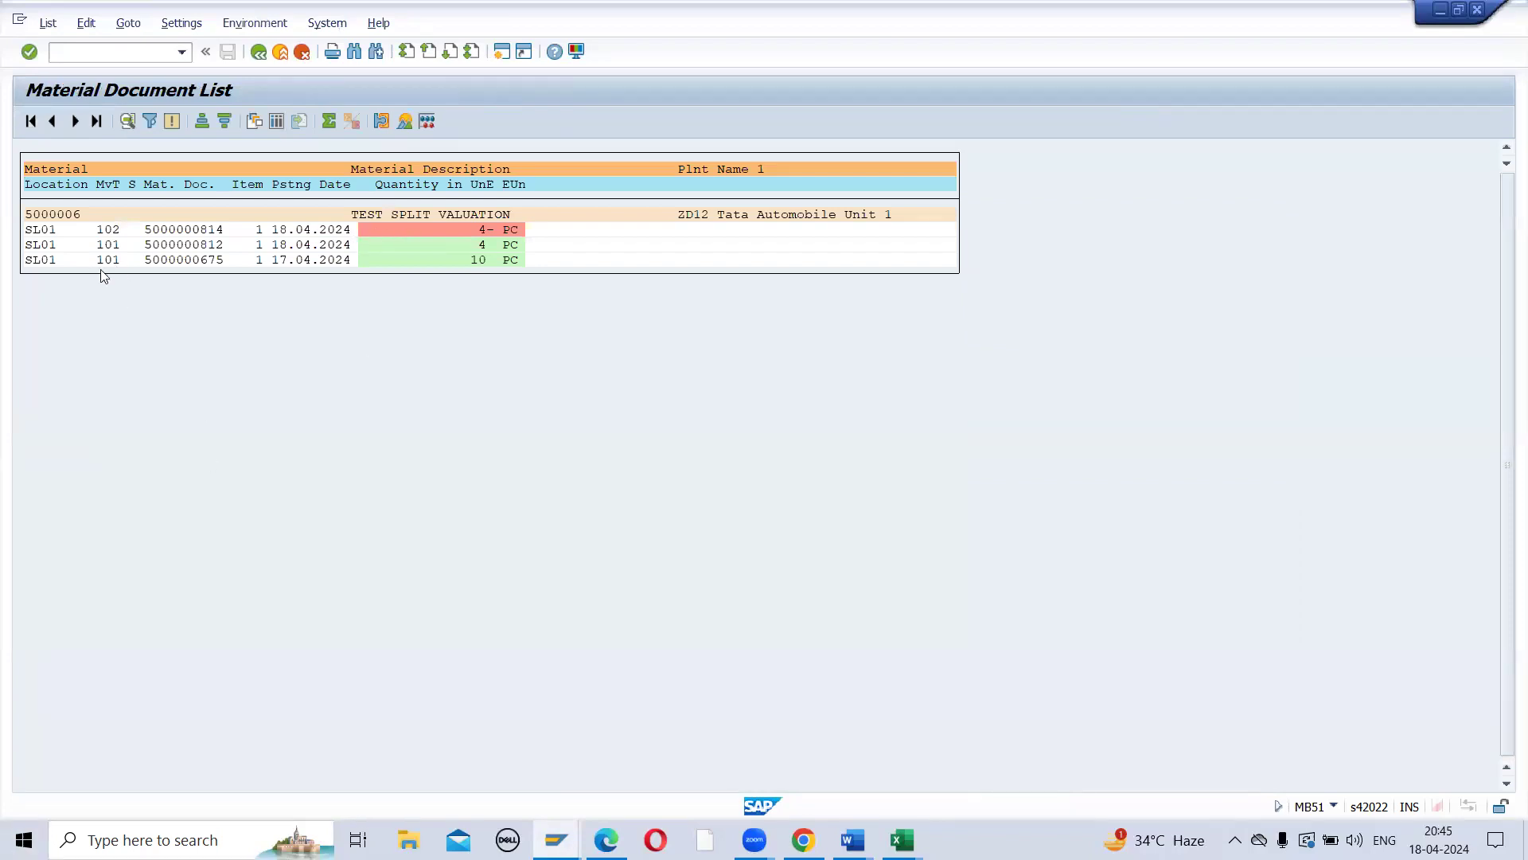
click(442, 243)
click(284, 245)
click(409, 241)
Step: Refresh the MMBE stock overview for material 5000006 to check unrestricted and on-order stock, and return to the MIGO cancellation session
mouse_move(556, 840)
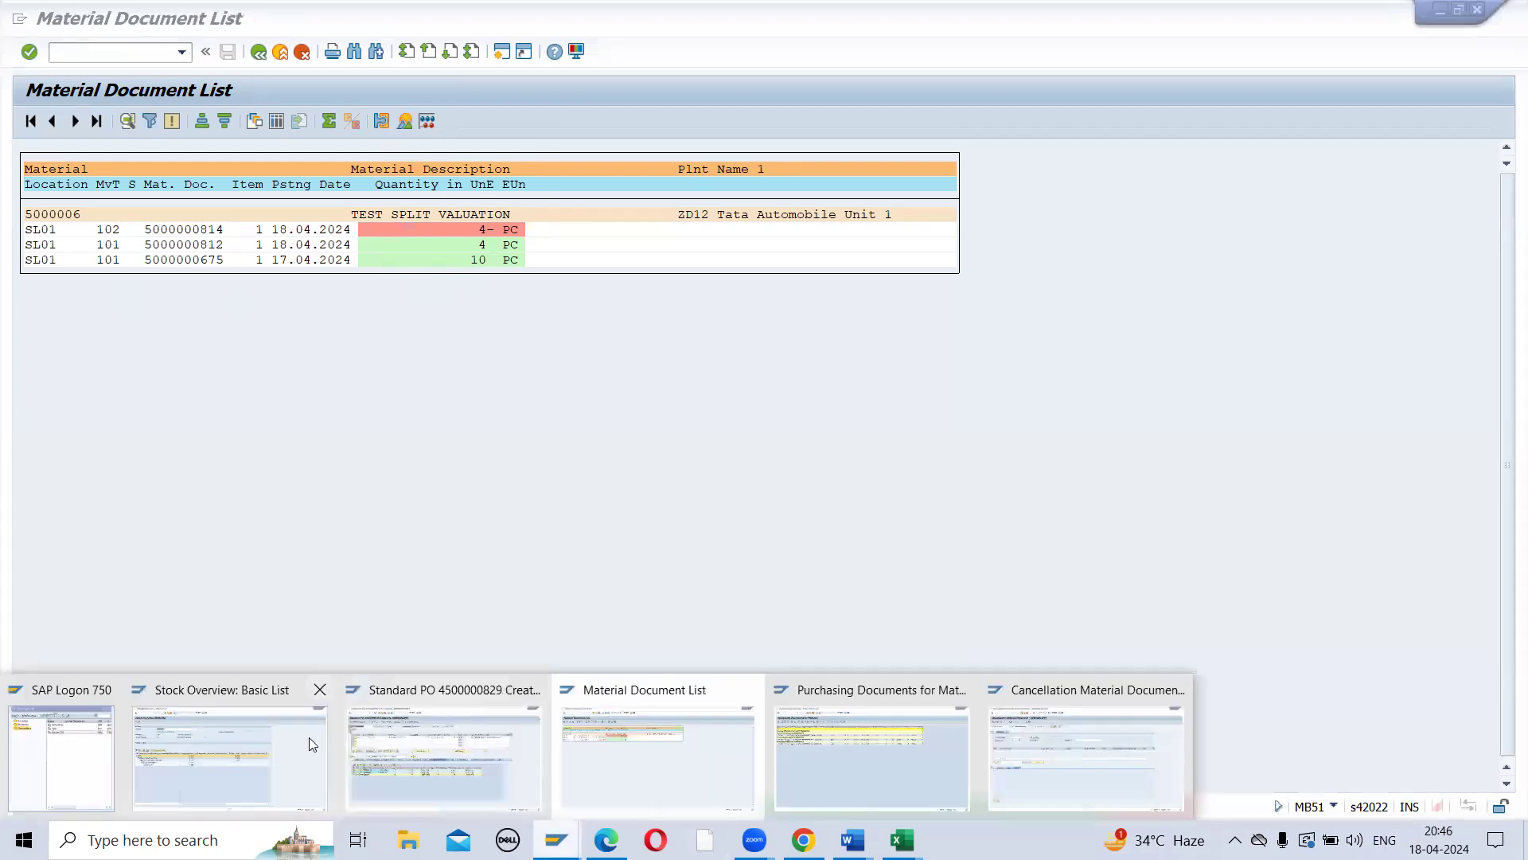
click(309, 737)
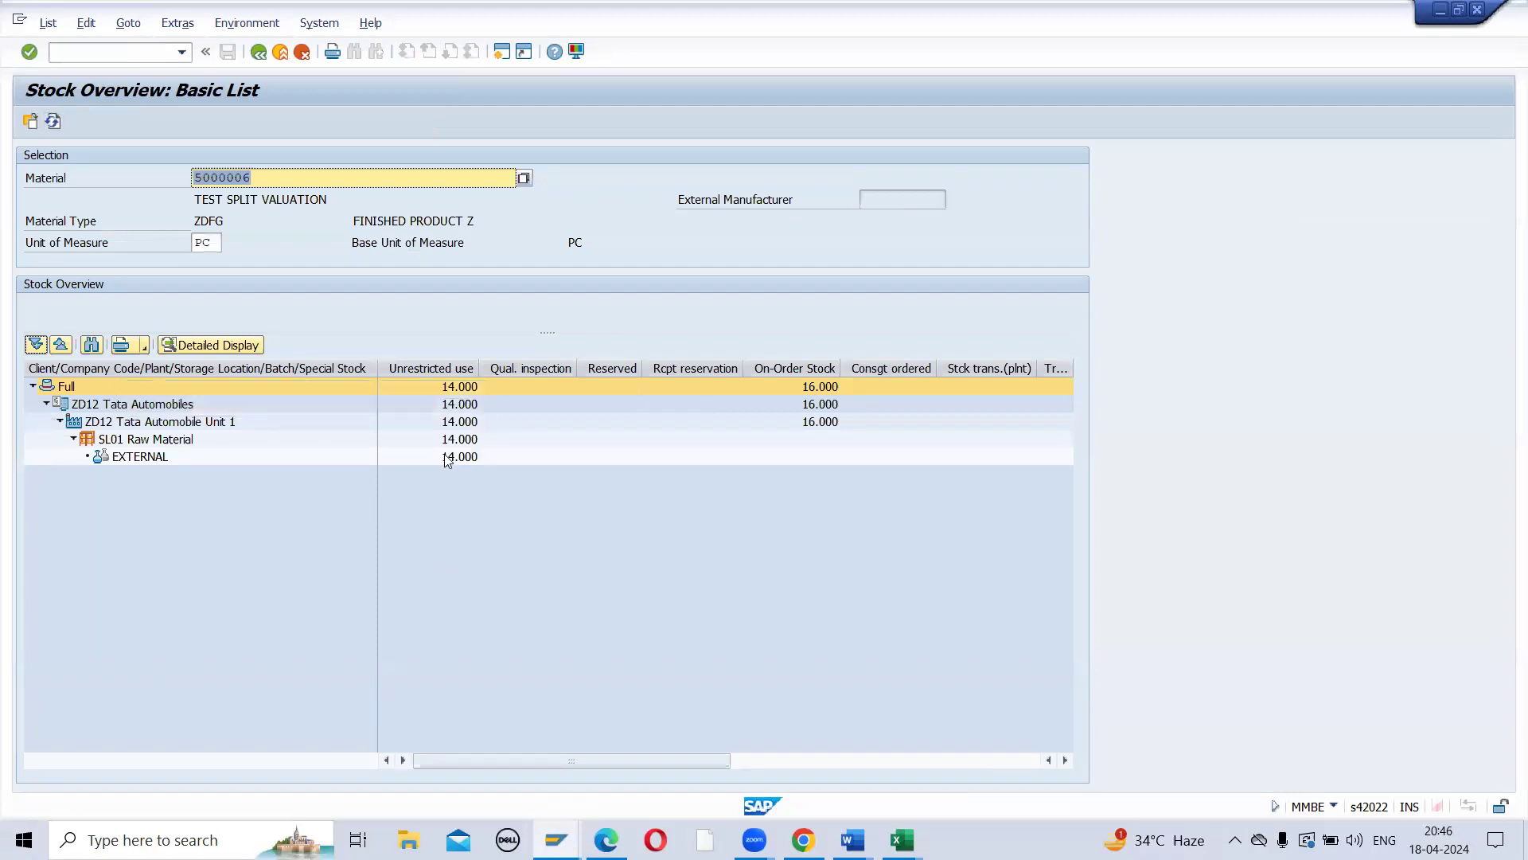
click(40, 124)
click(172, 333)
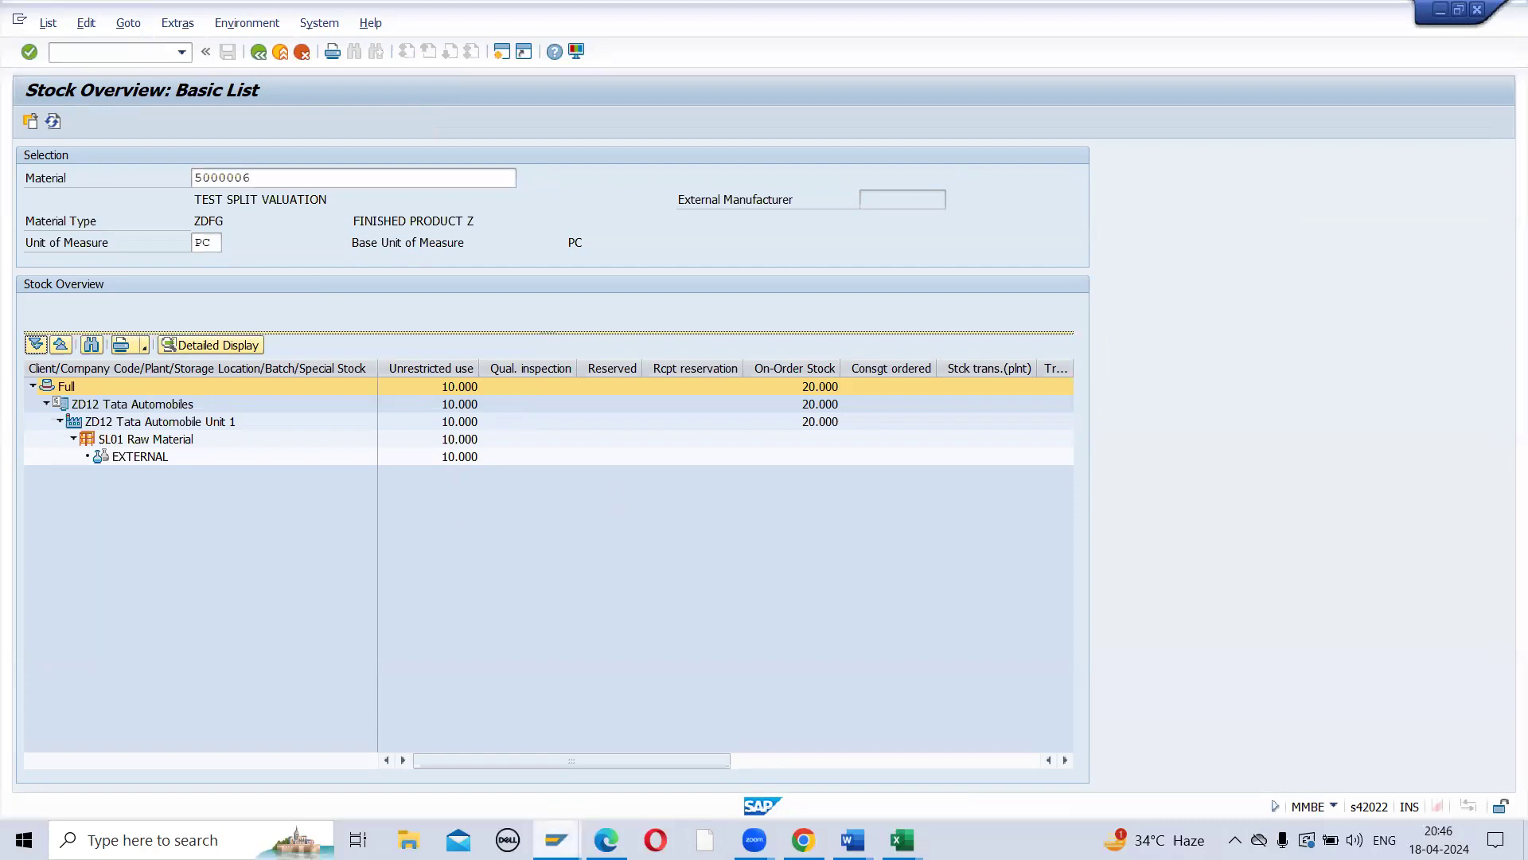
mouse_move(556, 840)
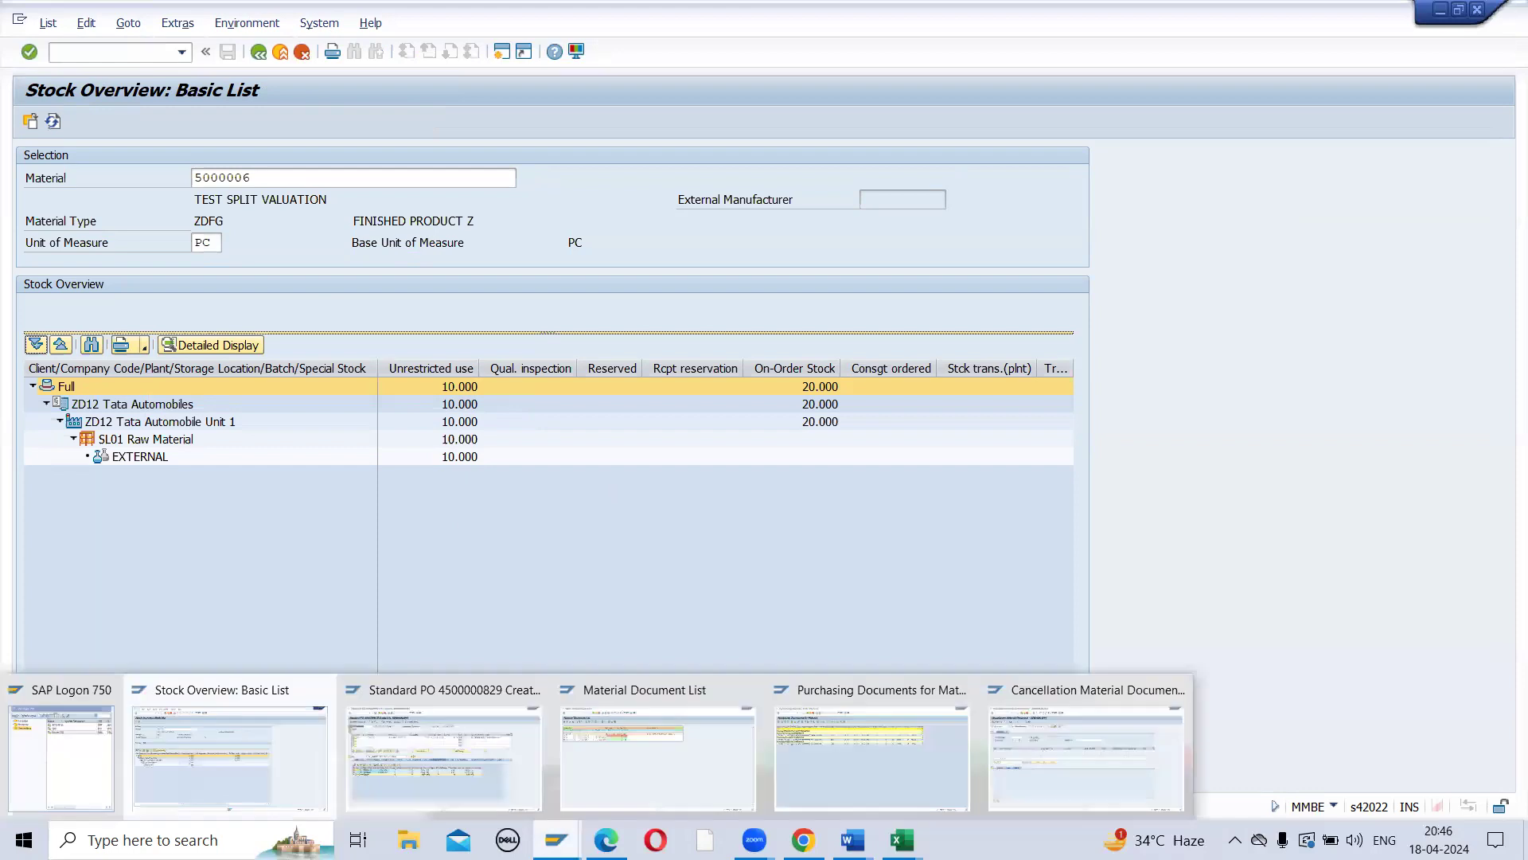
click(1043, 755)
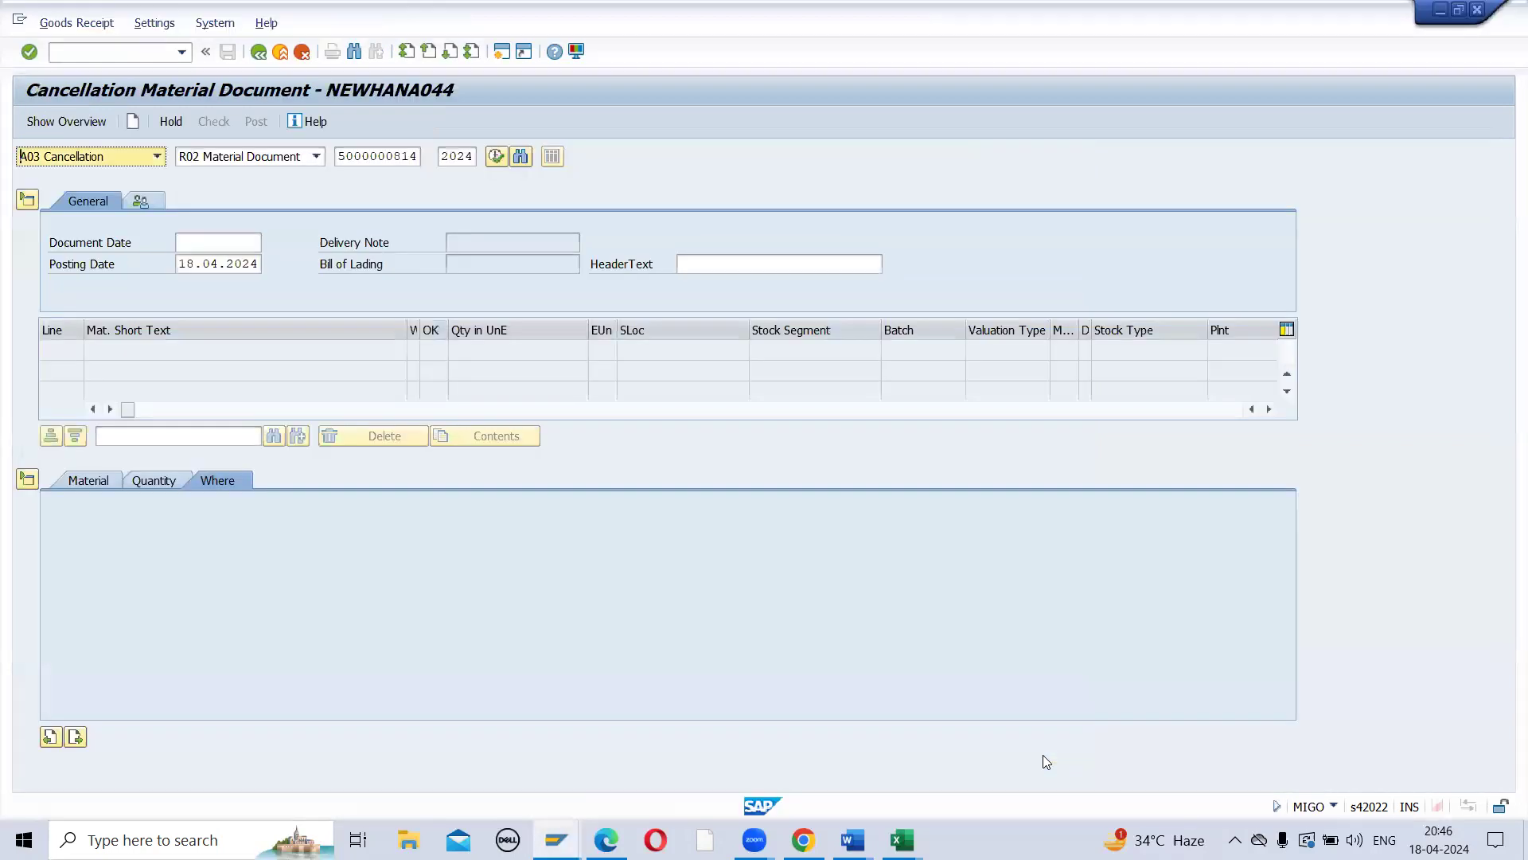